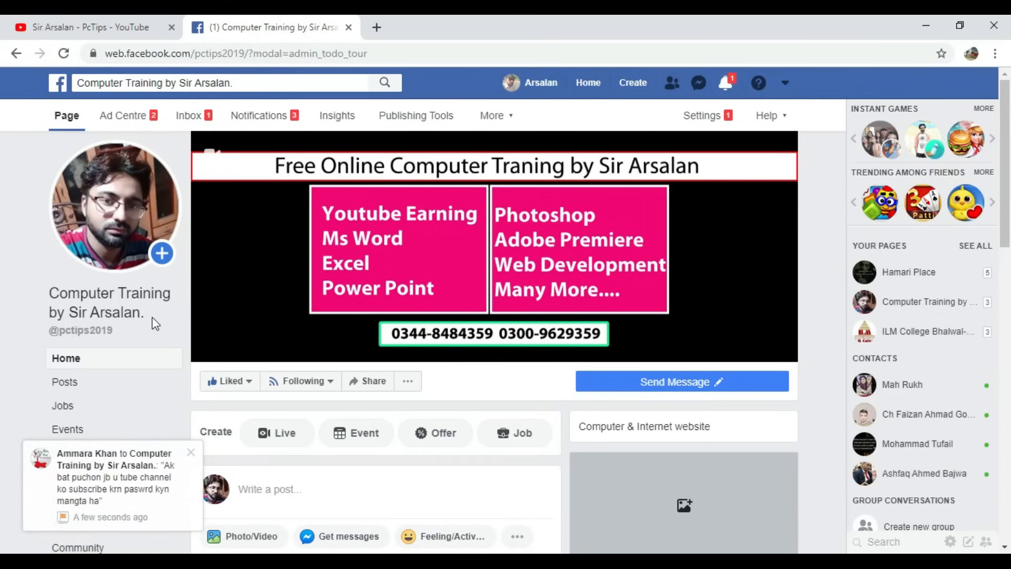
# - Minimize the Facebook browser window to reveal the desktop
pyautogui.click(923, 32)
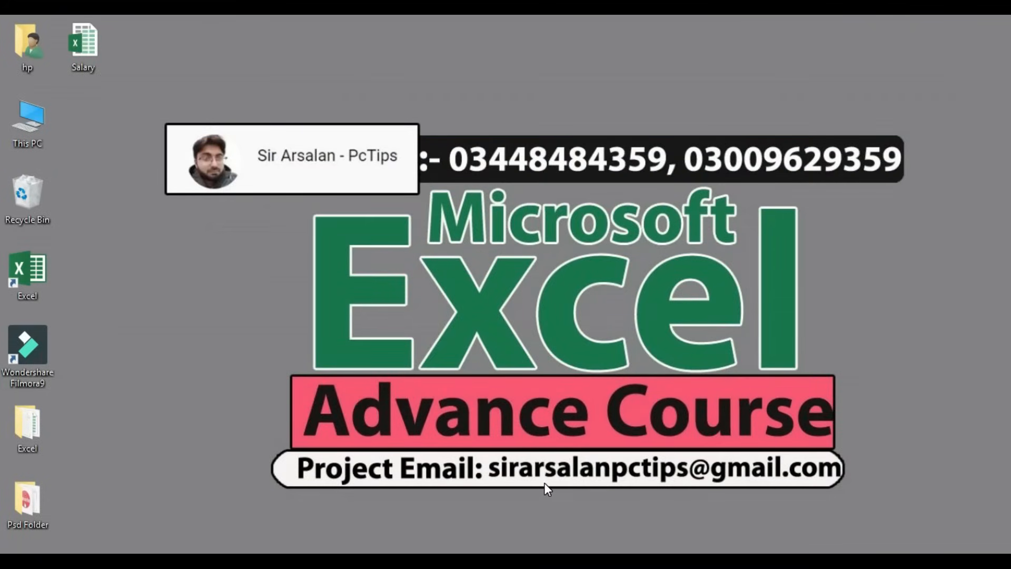
# - Bring up the Salary workbook from the Excel taskbar entry
pyautogui.click(529, 560)
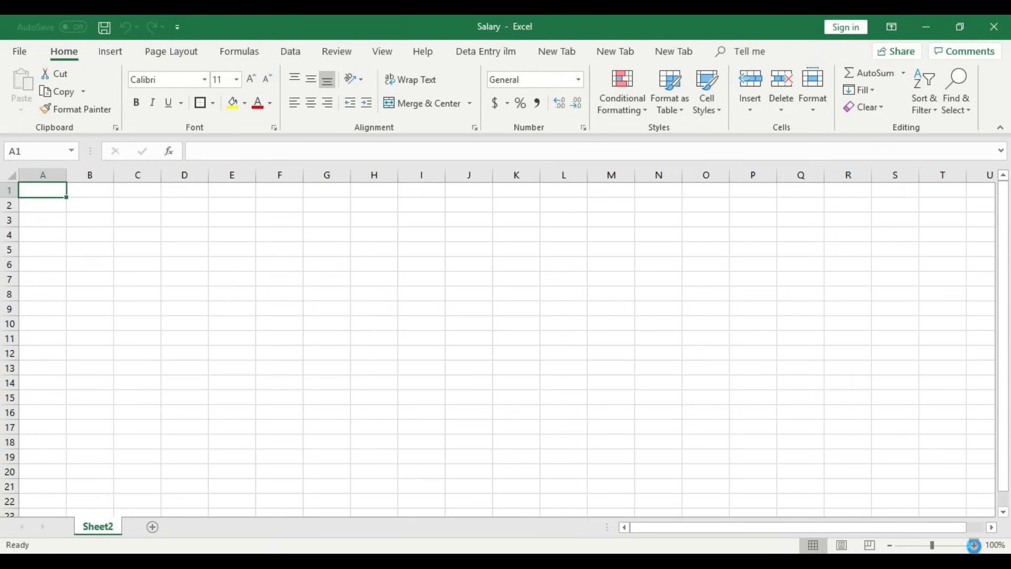
# - At 150% zoom, type S.no in A3, Name in B3 and Designation in C3
pyautogui.click(975, 545)
pyautogui.click(975, 545)
pyautogui.click(975, 546)
pyautogui.click(974, 545)
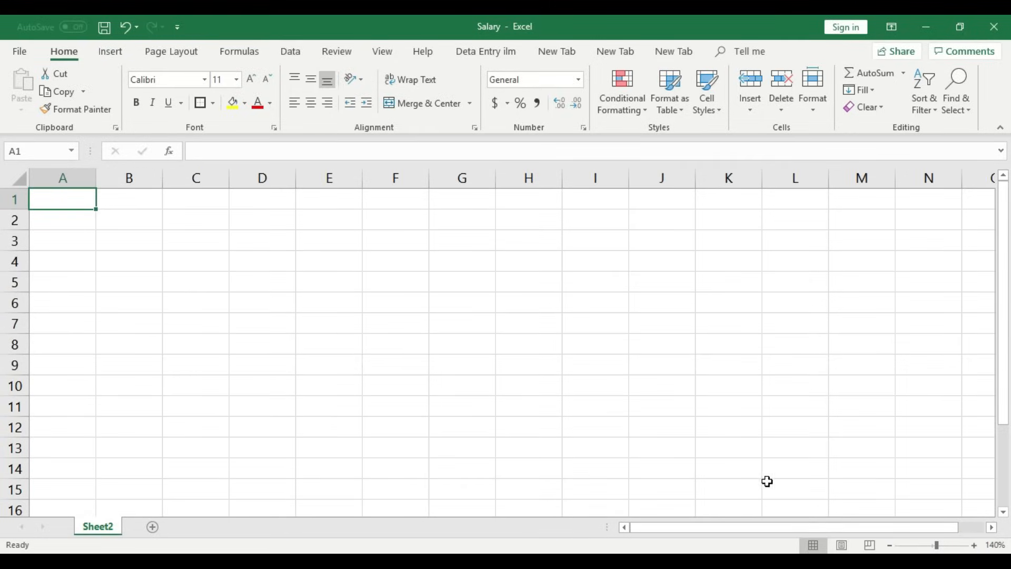
pyautogui.click(969, 545)
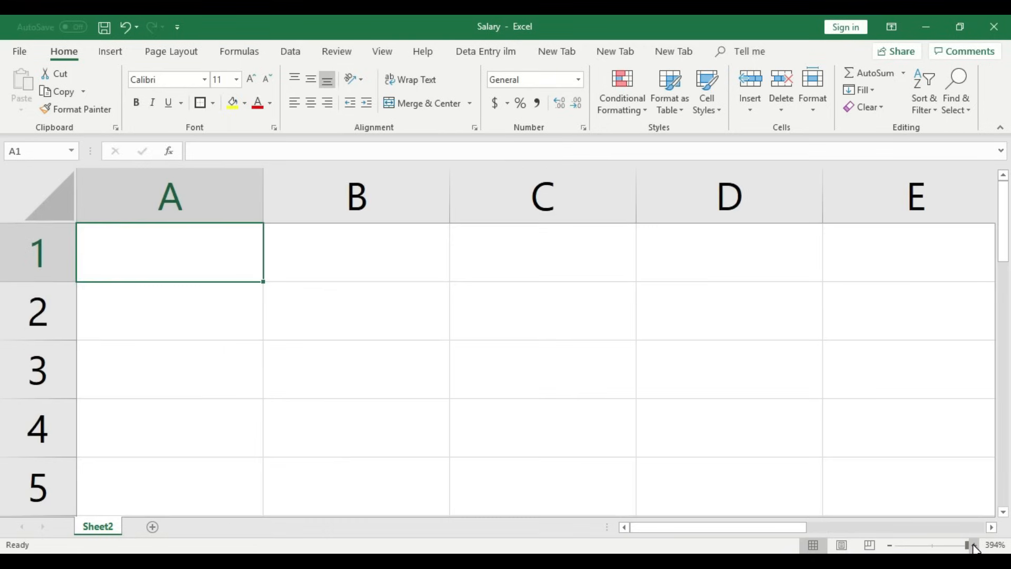
pyautogui.click(890, 545)
pyautogui.click(890, 545)
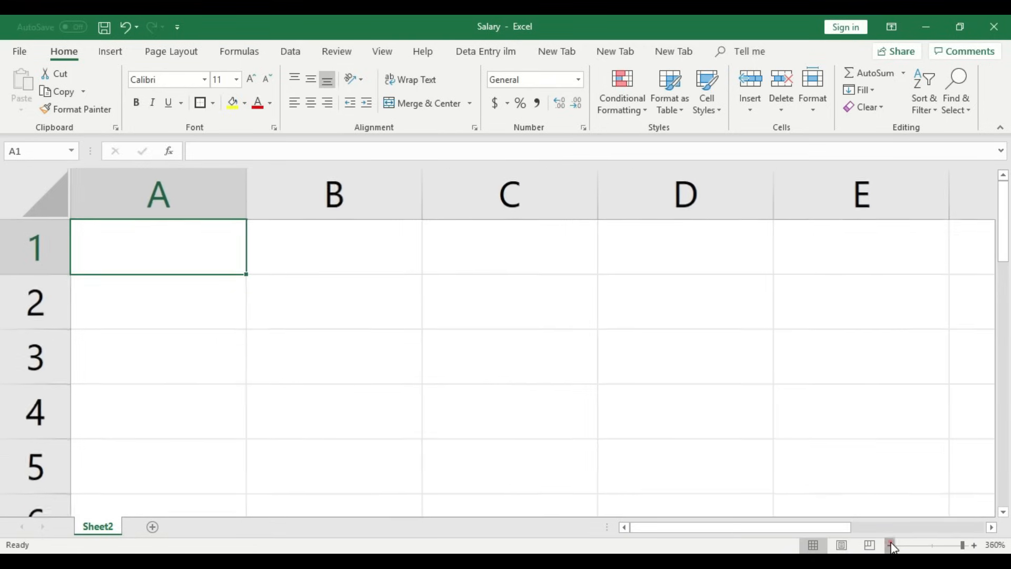
pyautogui.click(890, 545)
pyautogui.click(891, 545)
pyautogui.click(890, 545)
pyautogui.click(890, 545)
pyautogui.click(891, 546)
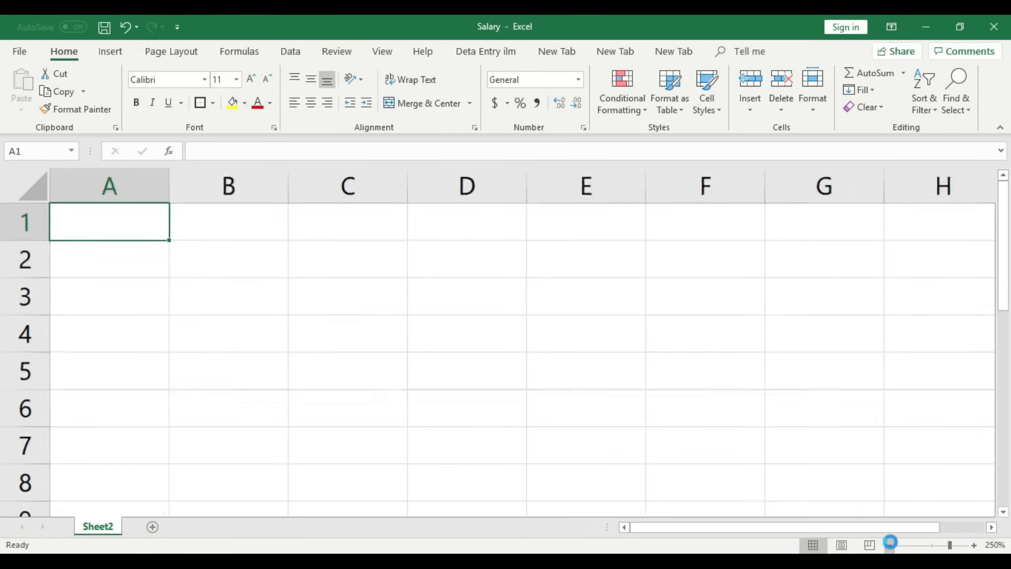
pyautogui.click(891, 545)
pyautogui.click(890, 546)
pyautogui.click(890, 546)
pyautogui.click(890, 545)
pyautogui.click(890, 545)
pyautogui.click(890, 545)
pyautogui.click(890, 545)
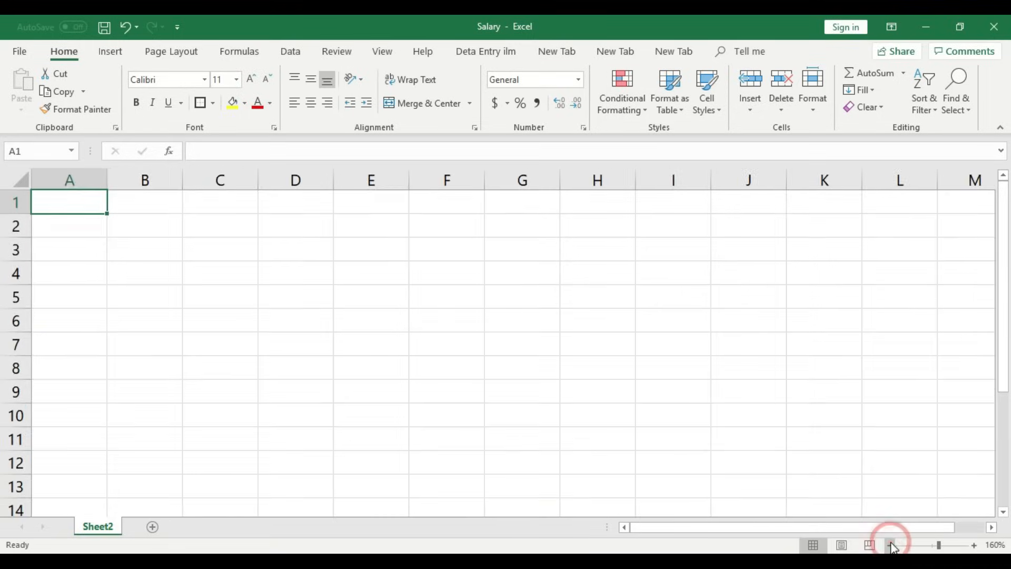
pyautogui.click(890, 545)
pyautogui.click(76, 226)
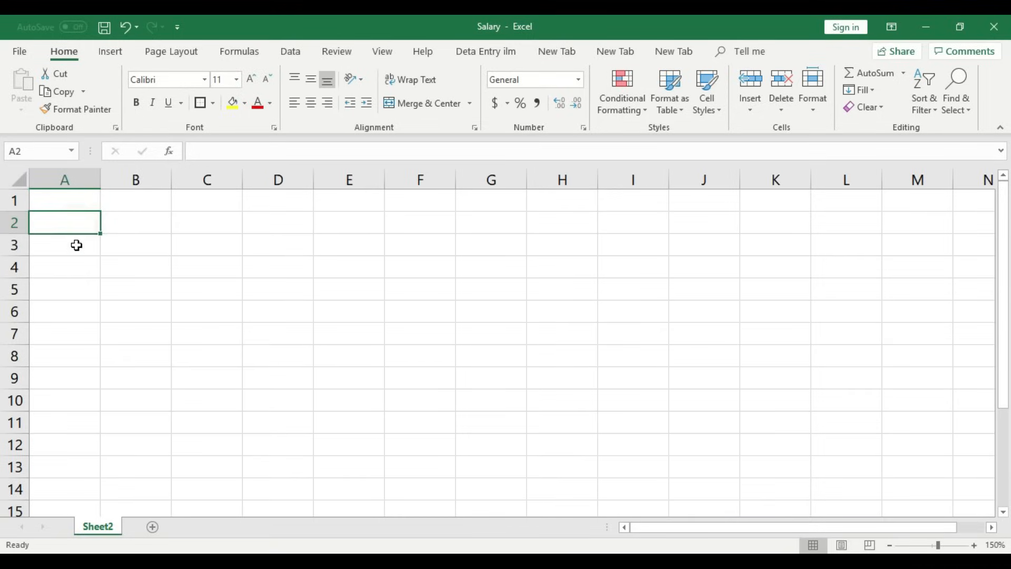
pyautogui.click(77, 244)
pyautogui.write('S.no')
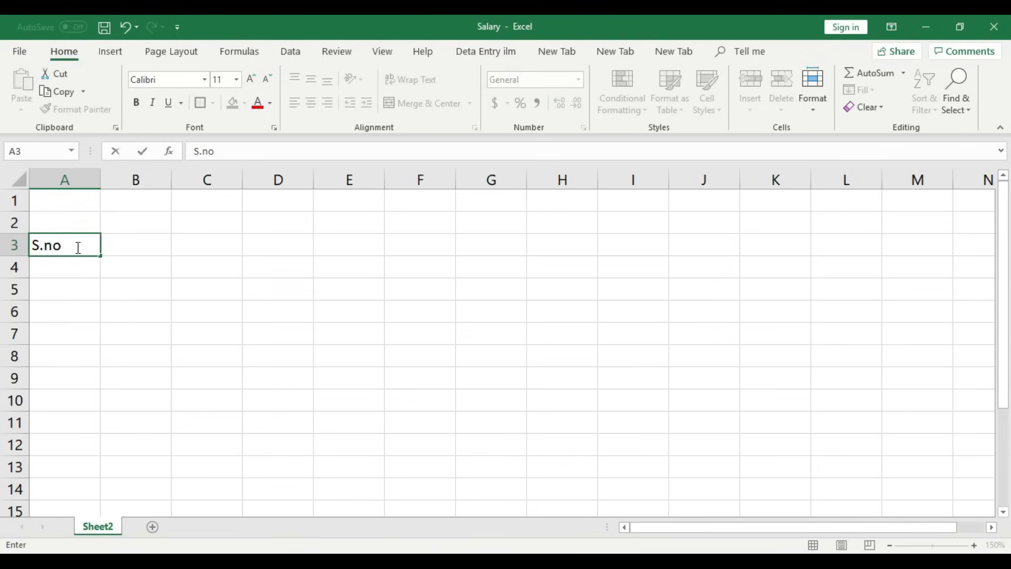
pyautogui.press('Tab')
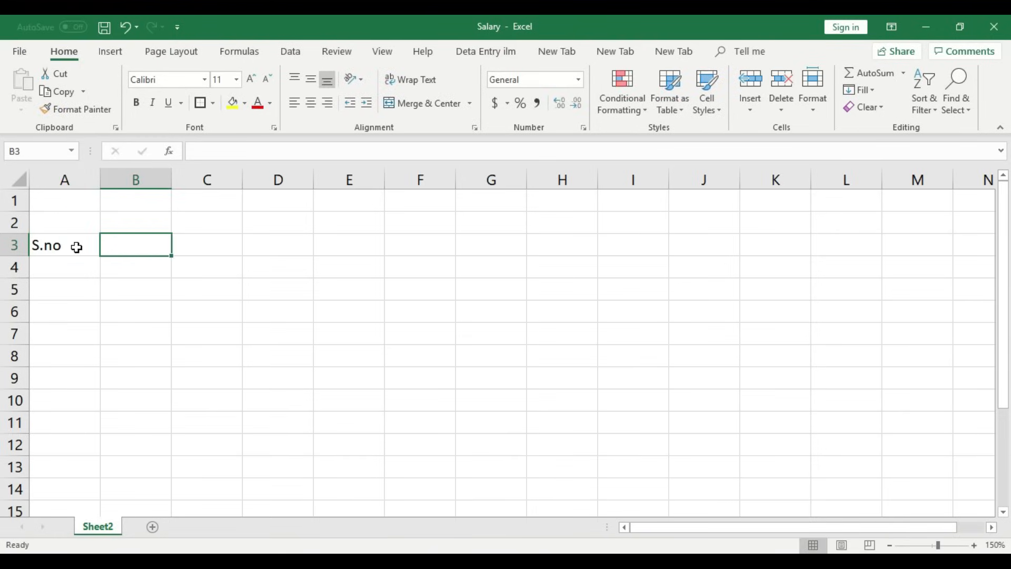
pyautogui.write('nam')
pyautogui.press('BackSpace')
pyautogui.press('BackSpace')
pyautogui.press('BackSpace')
pyautogui.write('Name')
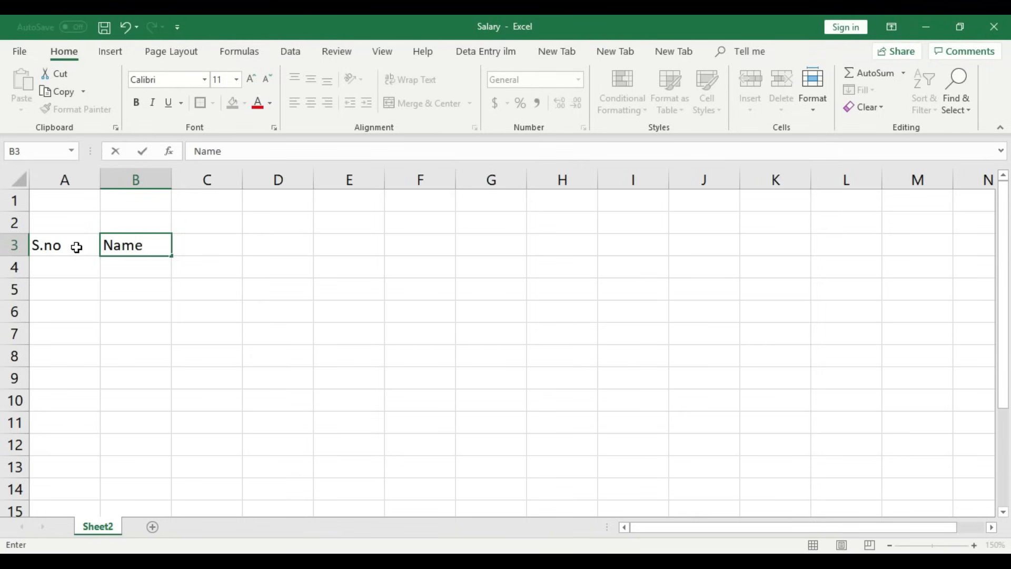
pyautogui.press('Tab')
pyautogui.write('De')
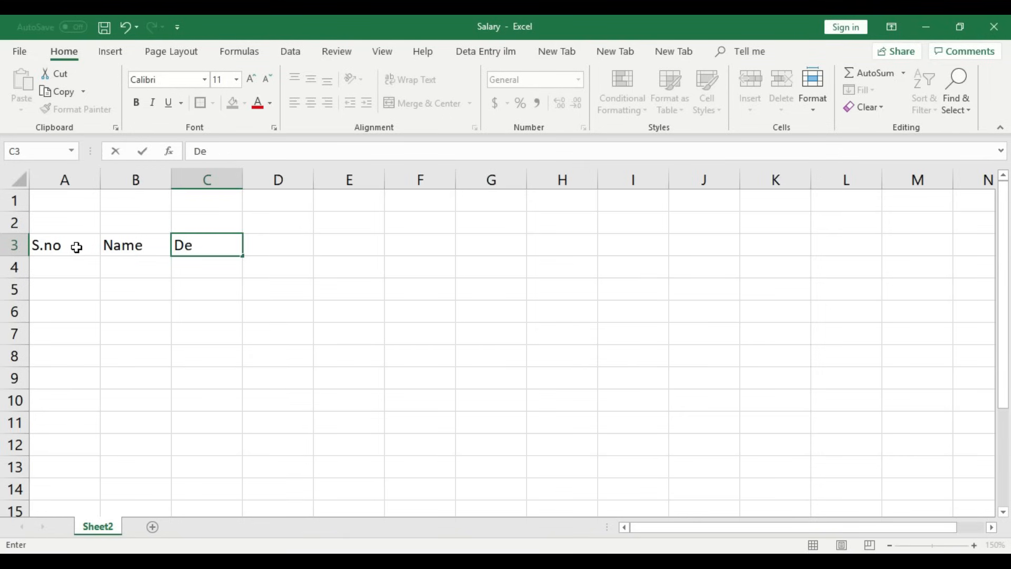
pyautogui.write('signation')
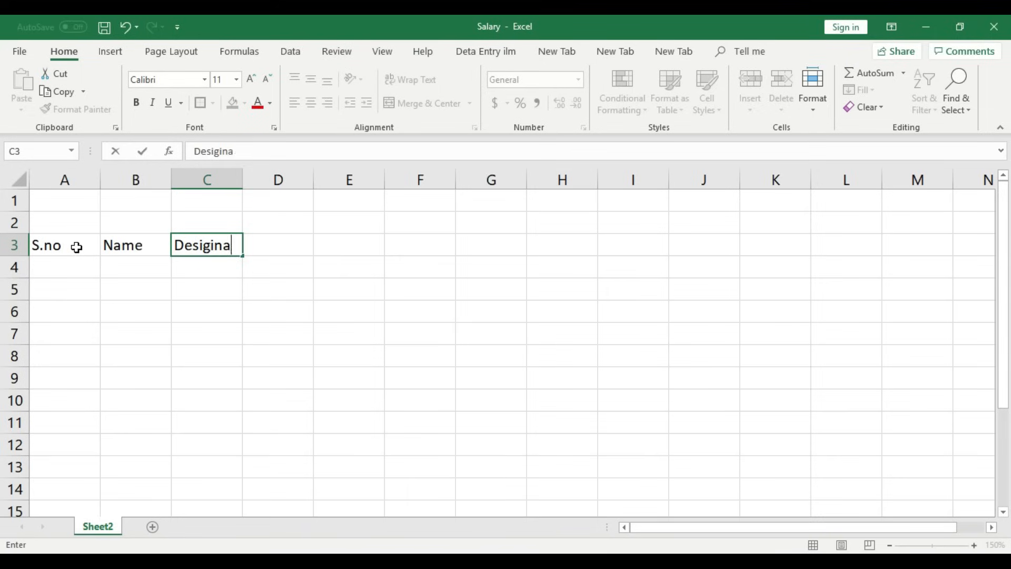
pyautogui.press('Tab')
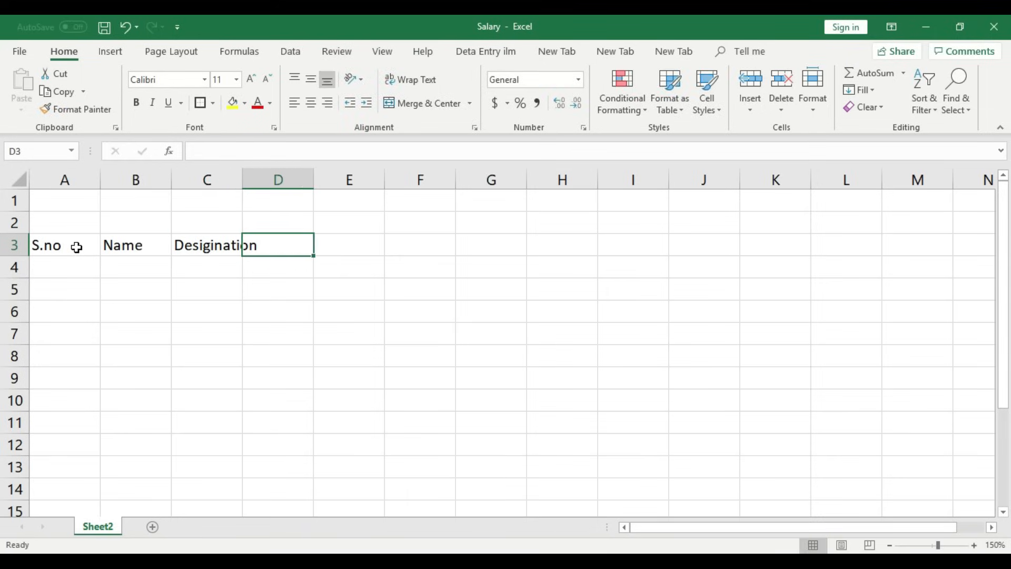
# - Enter Account Number in D3 and widen column D to fit it
pyautogui.write('Bank')
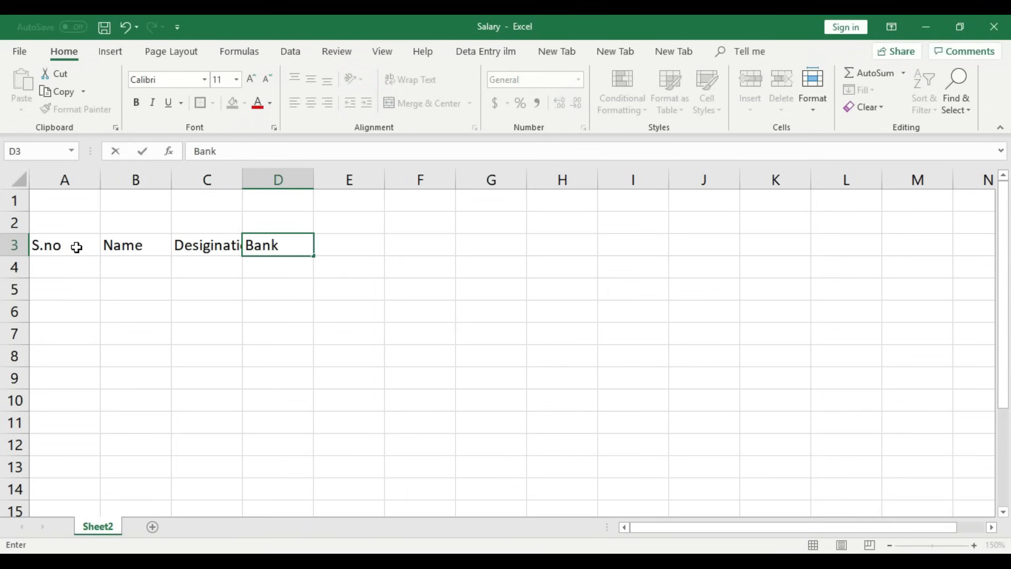
pyautogui.press('BackSpace')
pyautogui.press('BackSpace')
pyautogui.press('BackSpace')
pyautogui.press('BackSpace')
pyautogui.write('Account ')
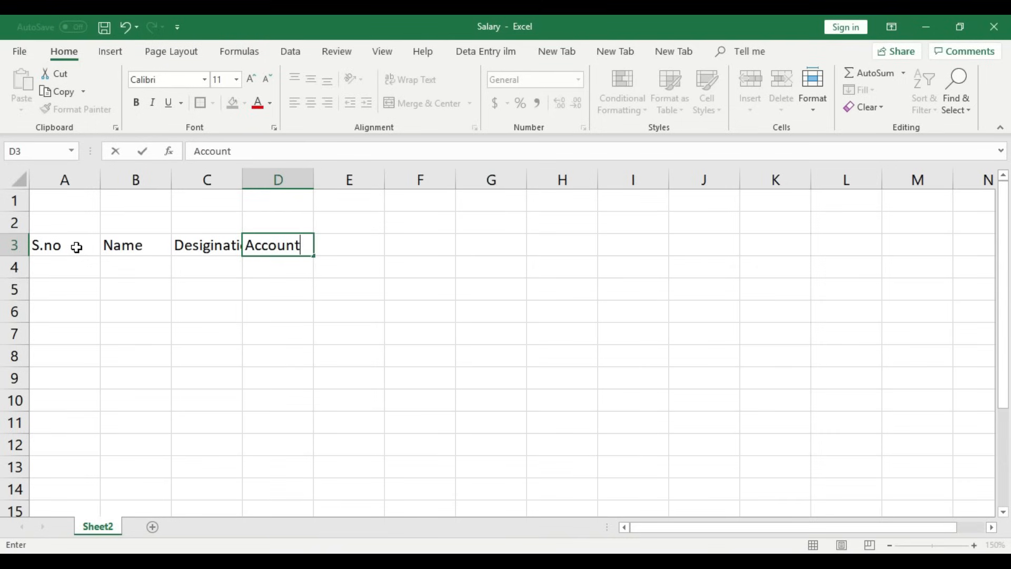
pyautogui.write('Number')
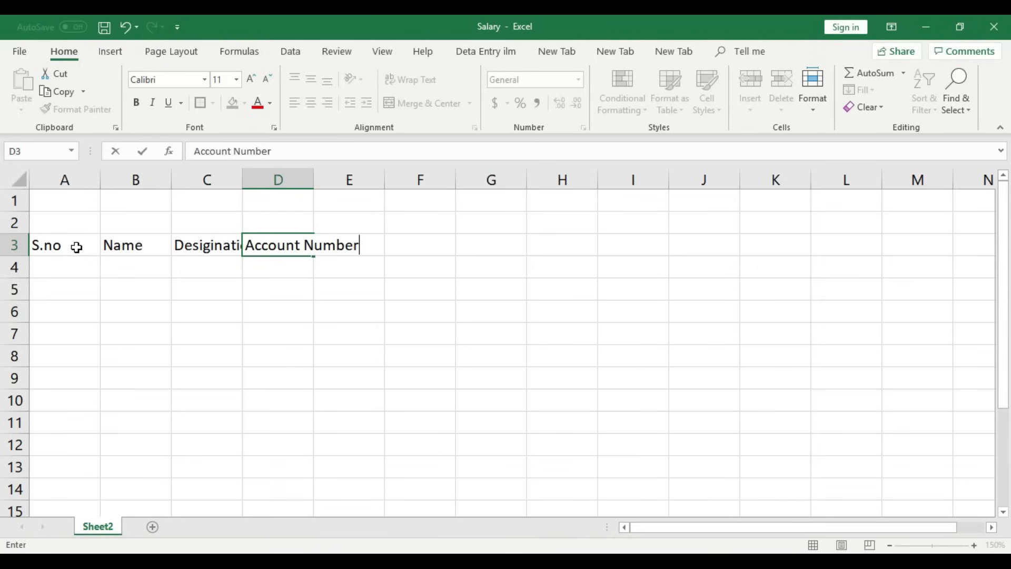
pyautogui.press('Tab')
pyautogui.press('Tab')
pyautogui.press('Left')
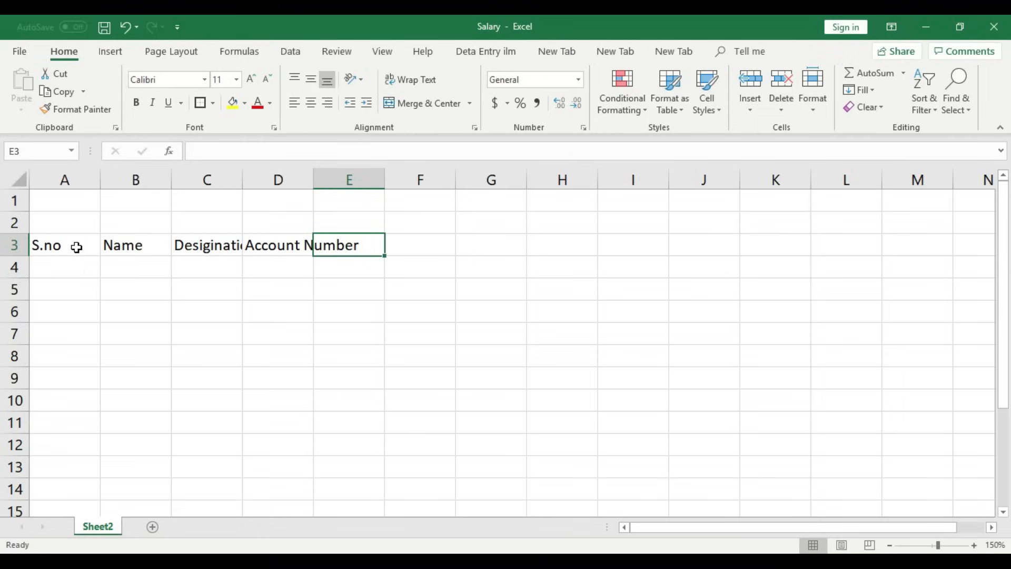
pyautogui.doubleClick(314, 175)
# - Enter the Pre Salary header in E3
pyautogui.click(396, 246)
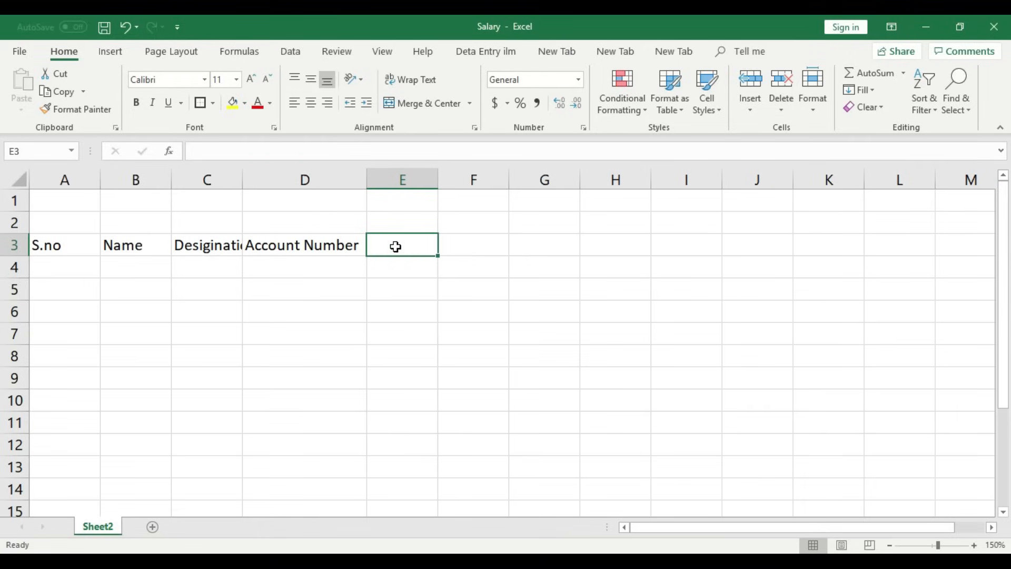
pyautogui.write('pre')
pyautogui.press('BackSpace')
pyautogui.press('BackSpace')
pyautogui.press('BackSpace')
pyautogui.write('P')
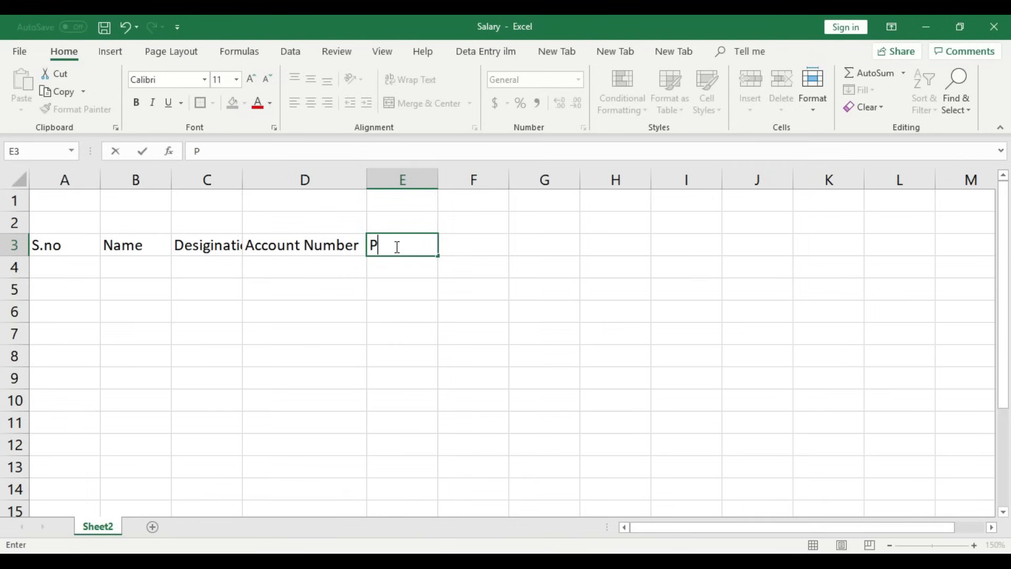
pyautogui.write('re Salary')
pyautogui.click(474, 246)
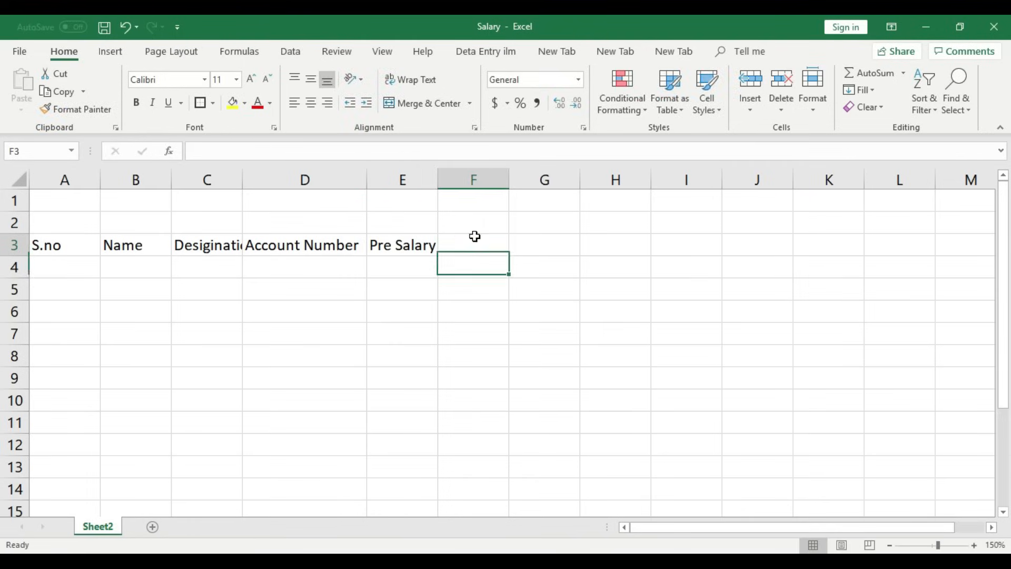
# - Enter Basic Salary in F3, correcting the 'Salry' typo, and autofit column F
pyautogui.write('Ba')
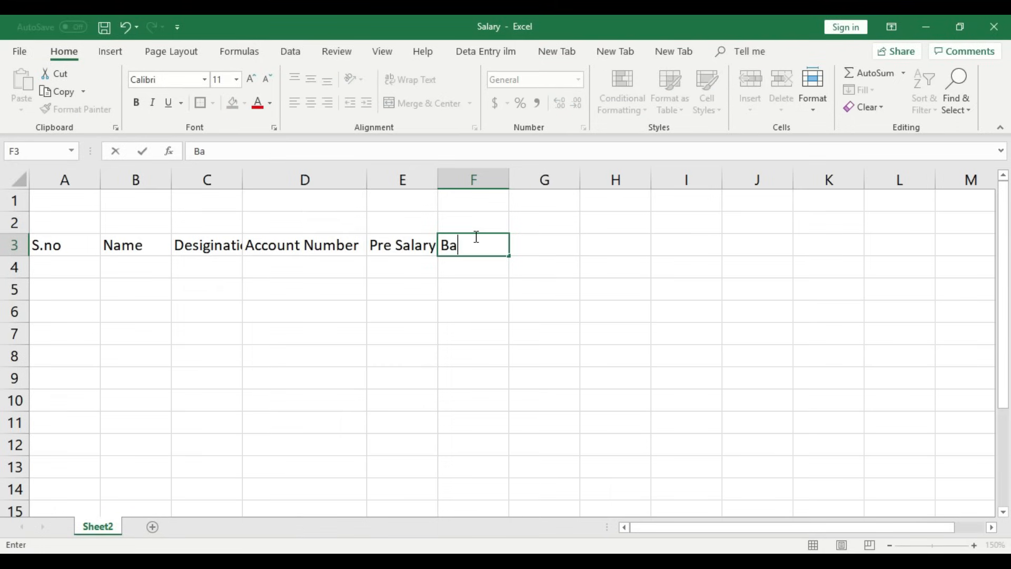
pyautogui.write('sic Salry')
pyautogui.click(526, 267)
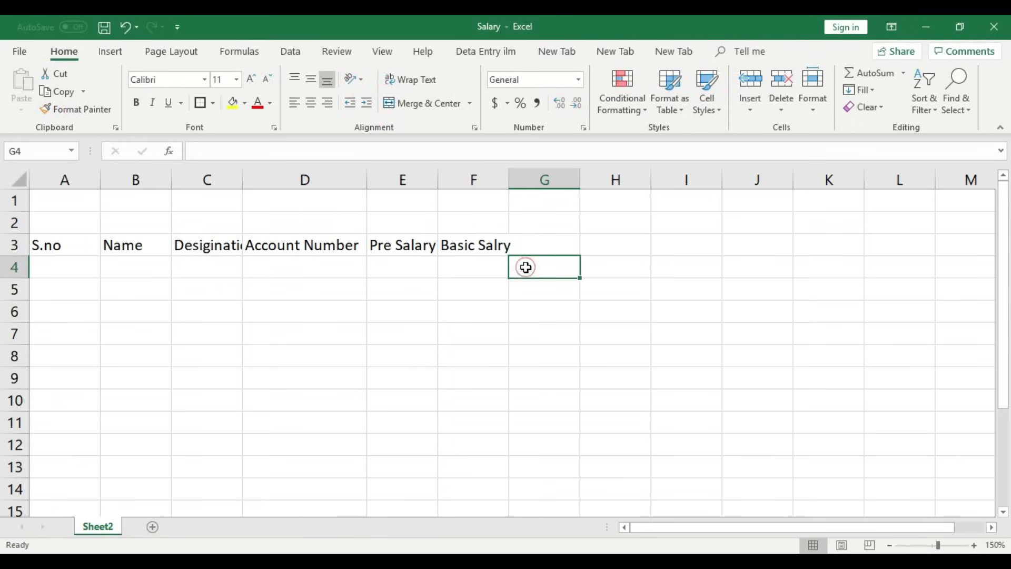
pyautogui.click(491, 244)
pyautogui.doubleClick(498, 246)
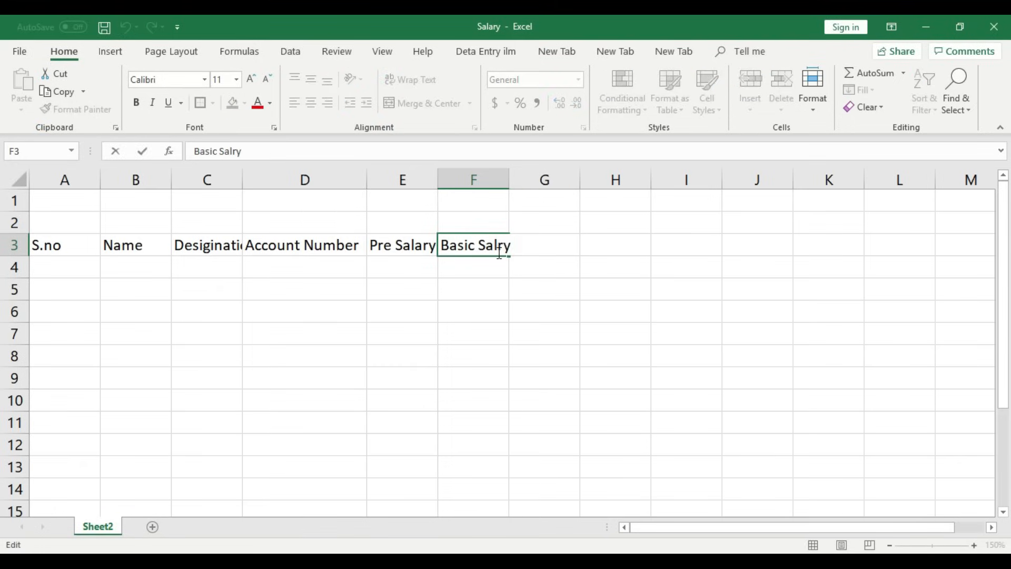
pyautogui.write('a')
pyautogui.click(514, 272)
pyautogui.click(538, 251)
pyautogui.doubleClick(509, 180)
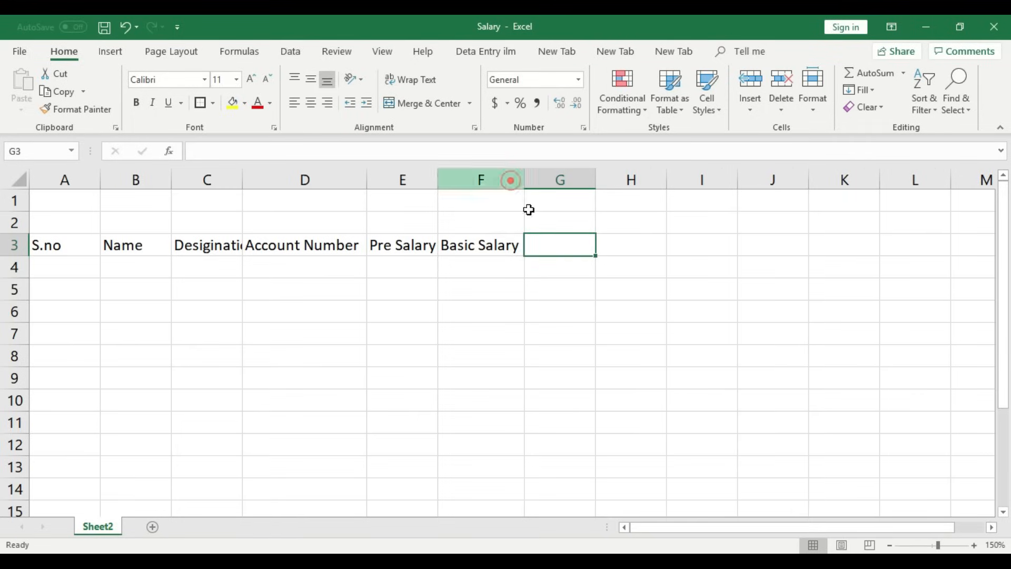
# - Enter Total Salary in G3 and autofit column C to Designation
pyautogui.click(560, 245)
pyautogui.write('T')
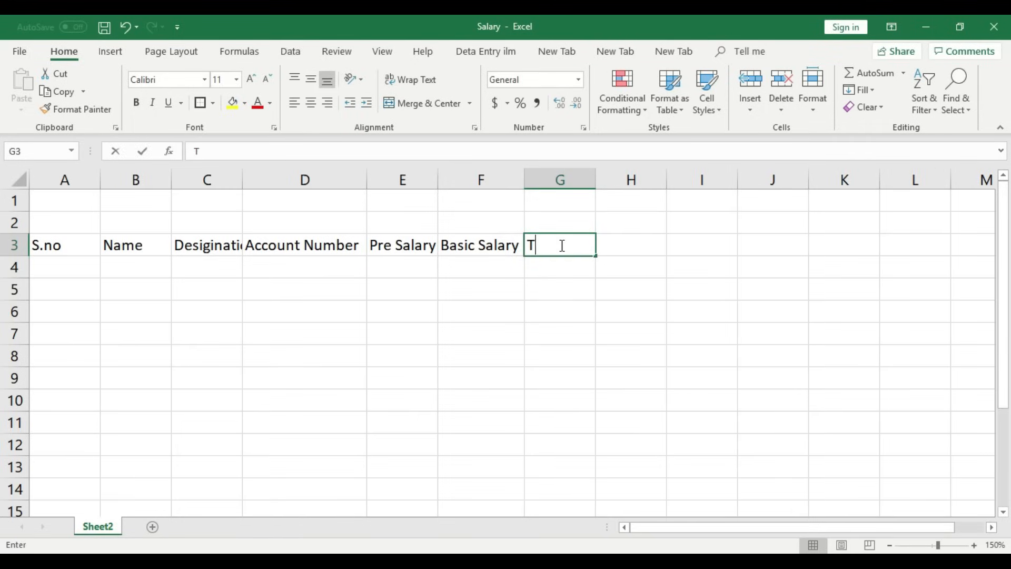
pyautogui.write('otal Salary')
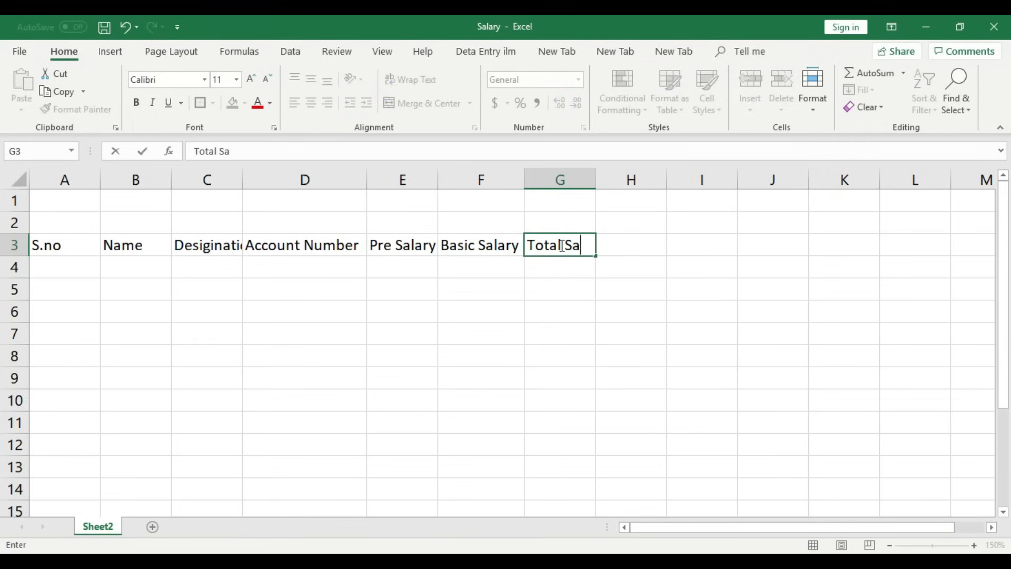
pyautogui.click(539, 295)
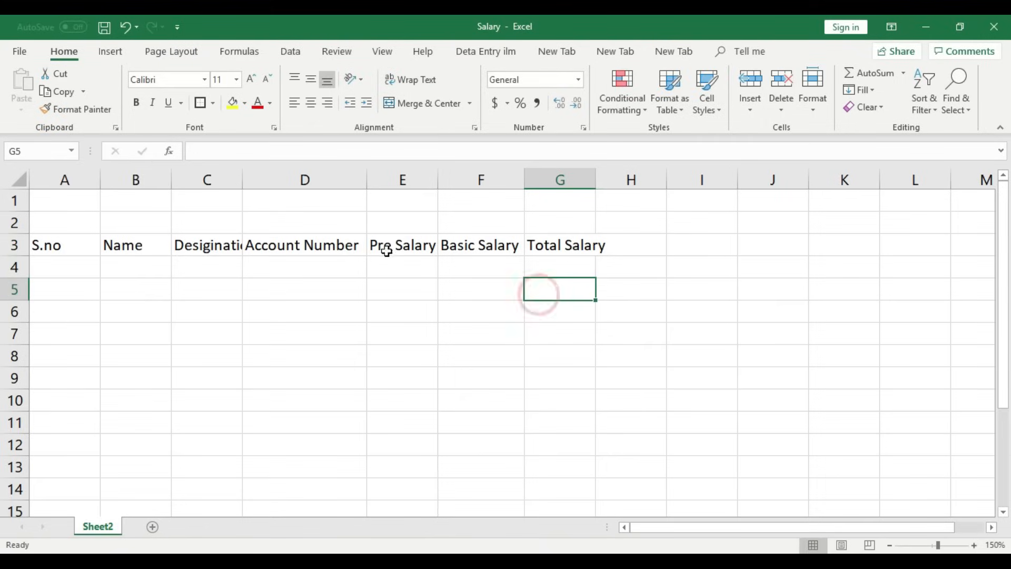
pyautogui.doubleClick(242, 172)
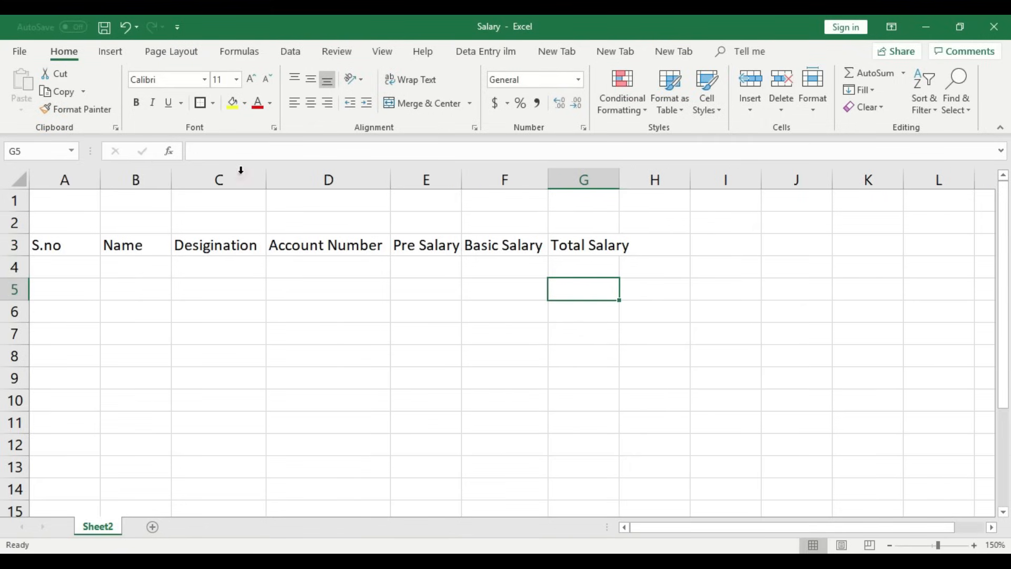
# - Wrap the Account Number and Pre Salary headers onto two lines and refit columns D and E
pyautogui.doubleClick(327, 245)
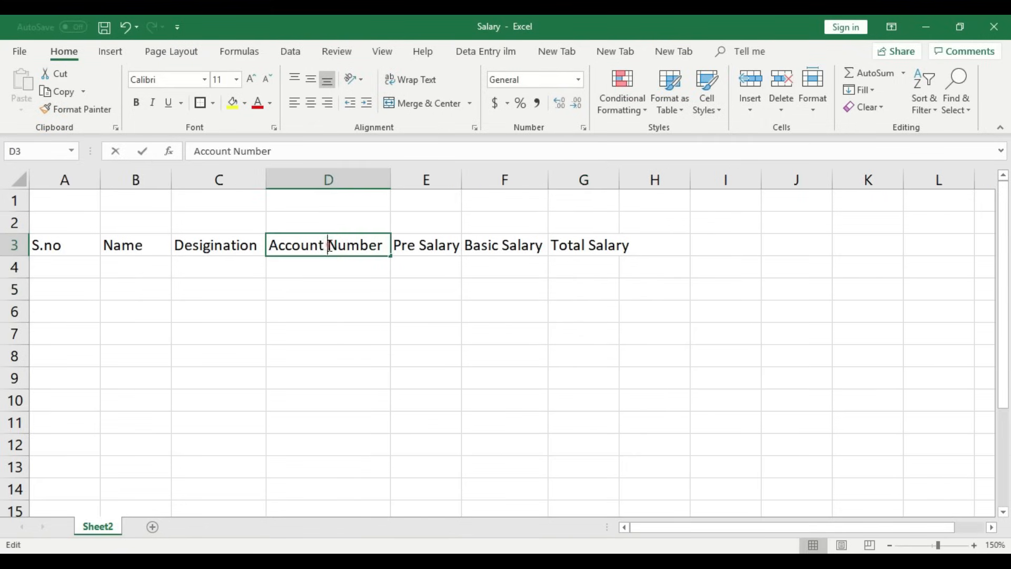
pyautogui.hotkey('alt', 'Return')
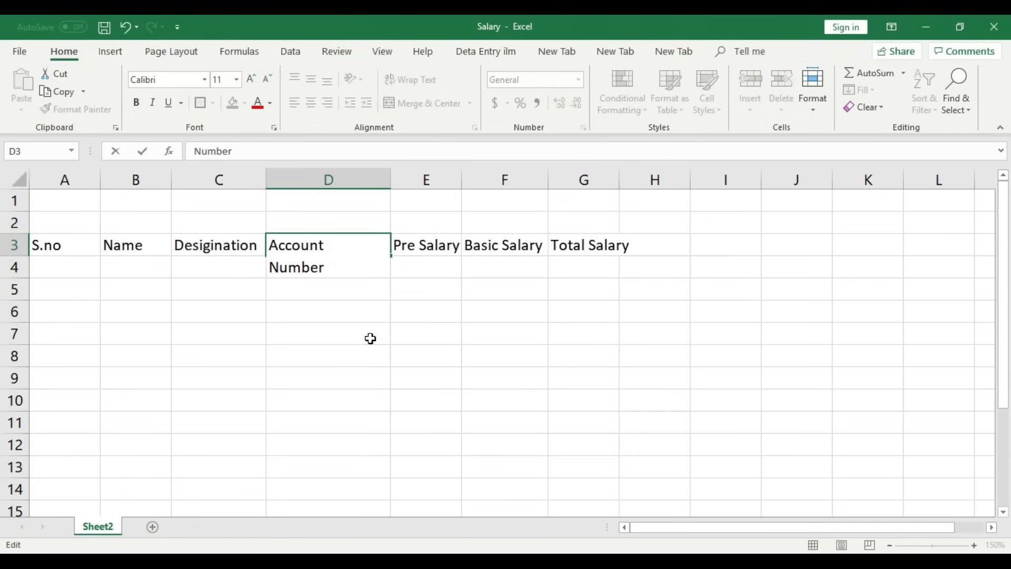
pyautogui.moveTo(368, 339); pyautogui.dragTo(368, 343)
pyautogui.doubleClick(390, 174)
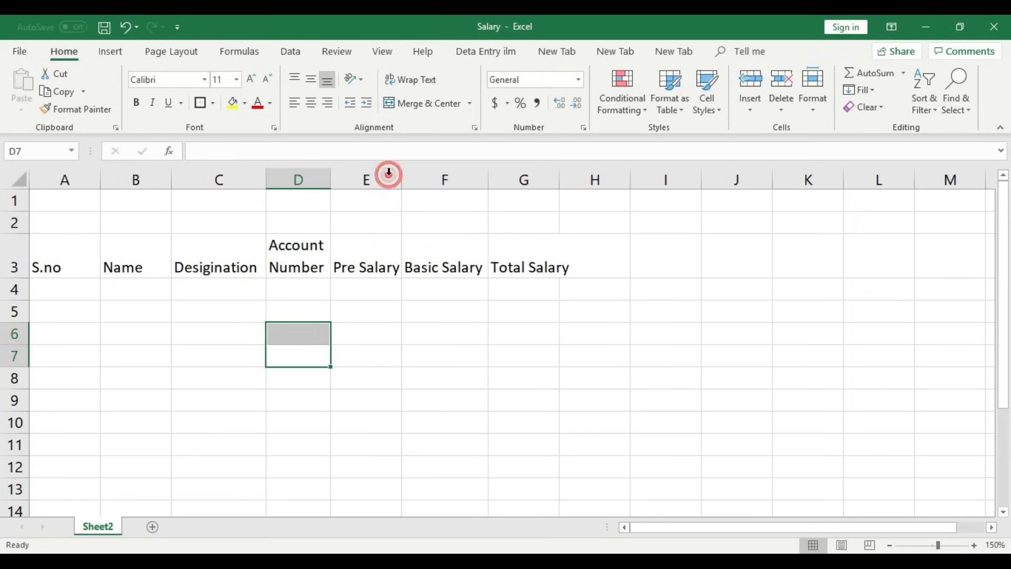
pyautogui.doubleClick(359, 267)
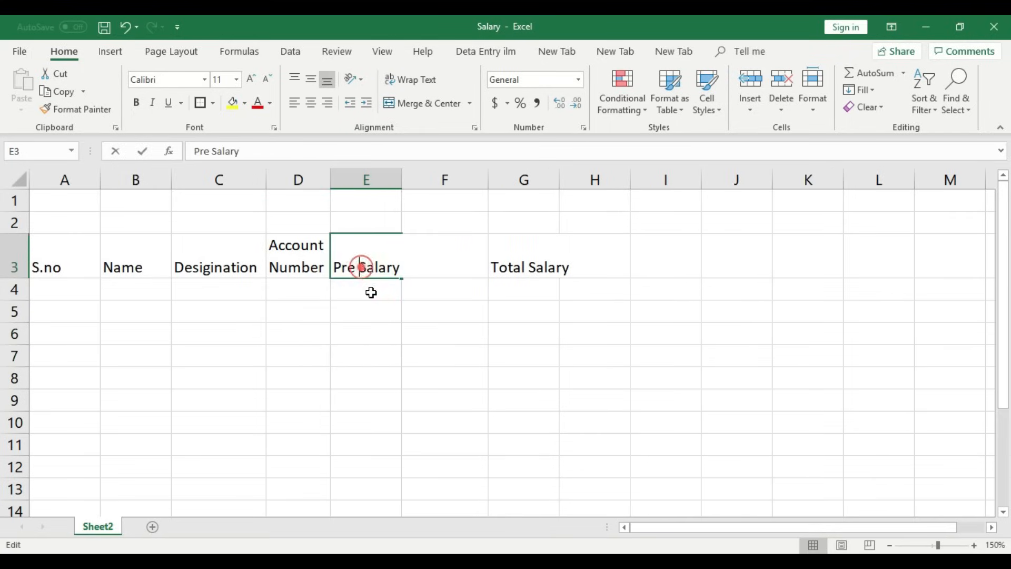
pyautogui.hotkey('alt', 'Return')
pyautogui.click(388, 357)
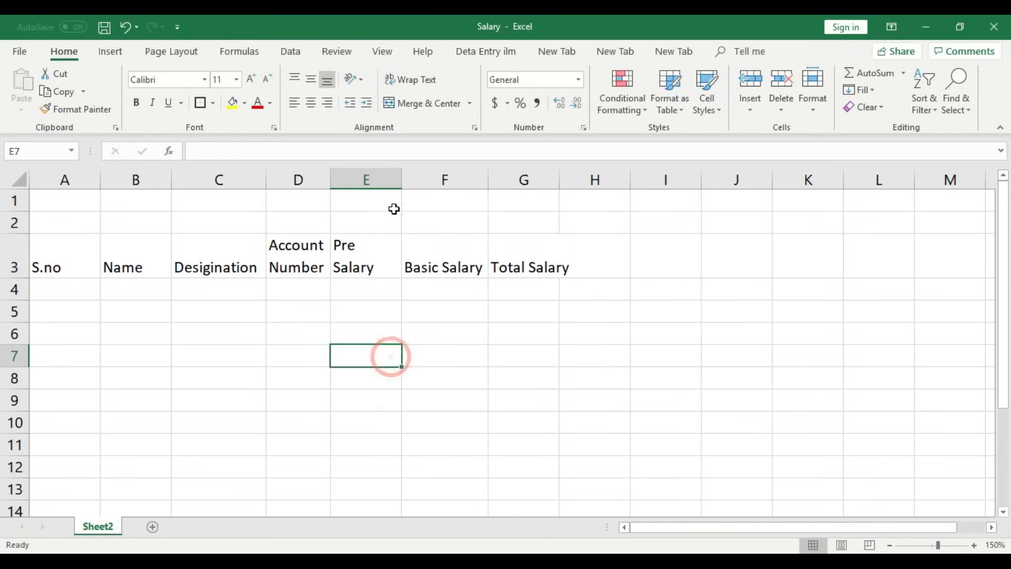
pyautogui.doubleClick(402, 173)
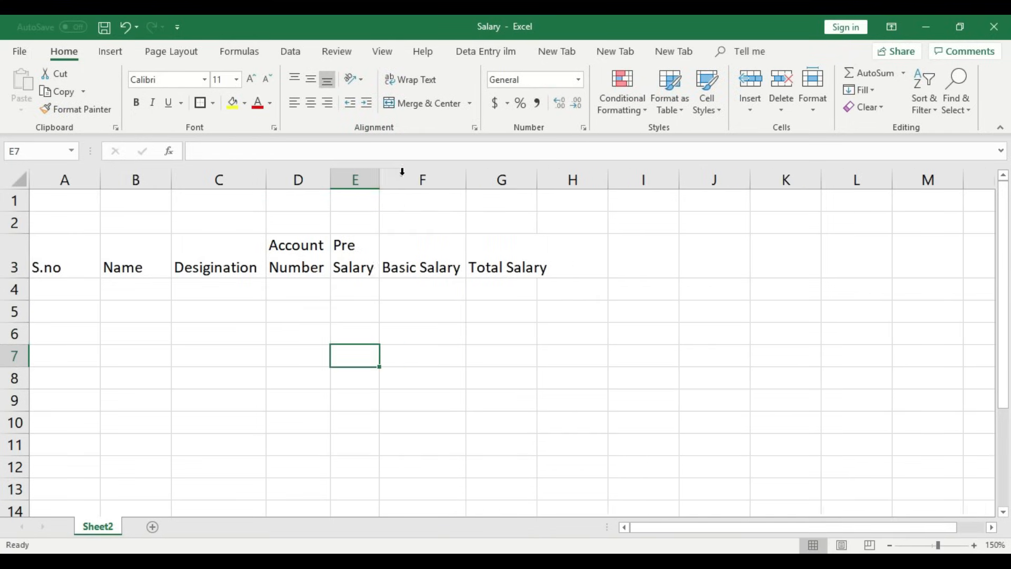
# - Wrap the Basic Salary and Total Salary headers onto two lines and refit columns F and G
pyautogui.doubleClick(422, 266)
pyautogui.hotkey('alt', 'Return')
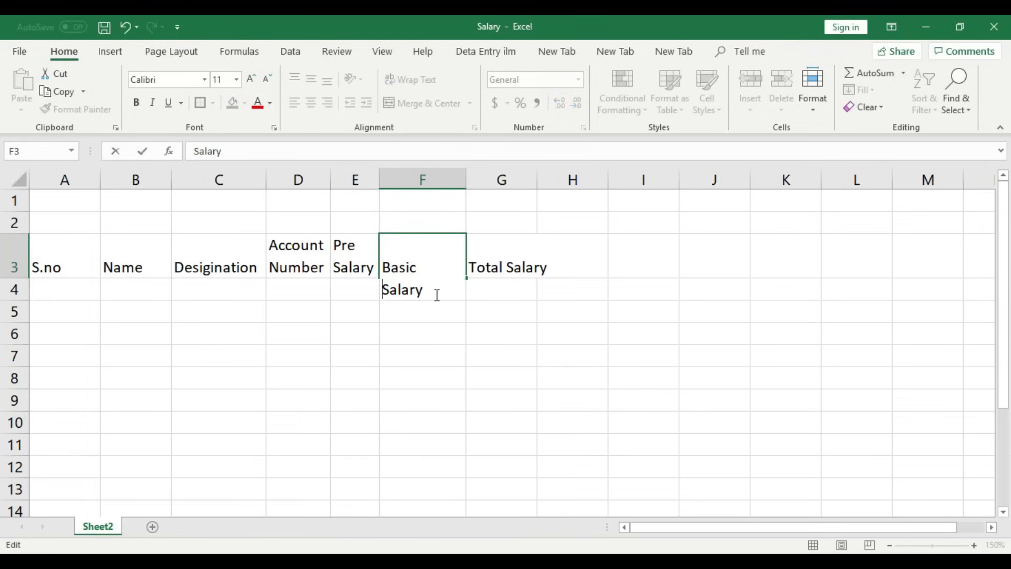
pyautogui.click(449, 362)
pyautogui.doubleClick(465, 178)
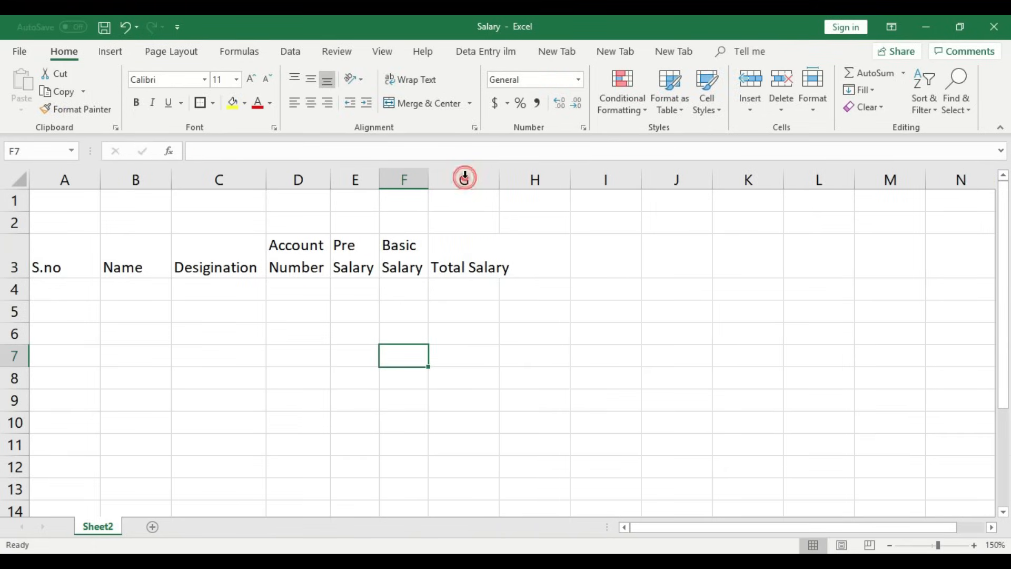
pyautogui.doubleClick(470, 268)
pyautogui.hotkey('alt', 'Return')
pyautogui.moveTo(474, 340); pyautogui.dragTo(474, 350)
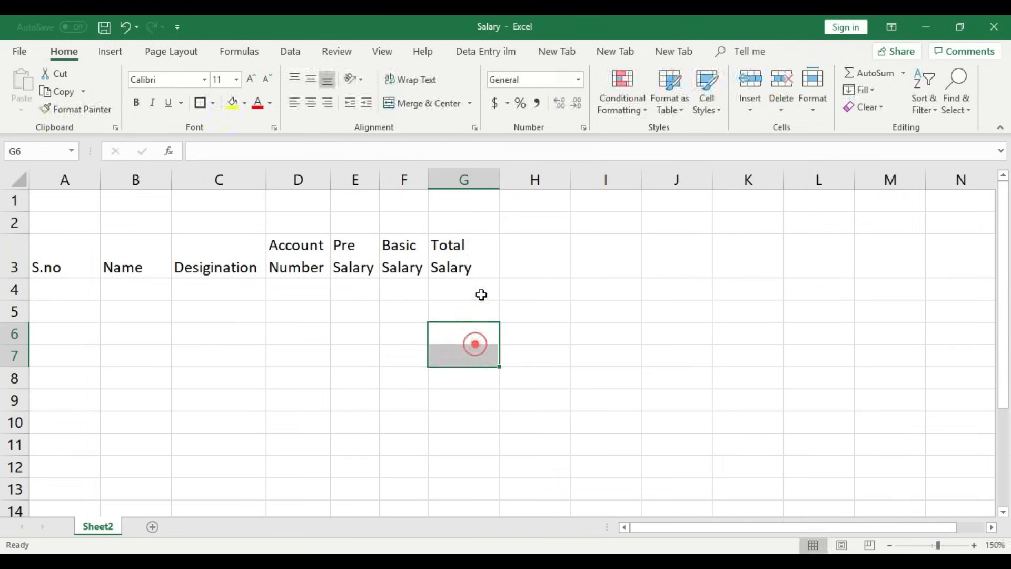
pyautogui.doubleClick(500, 179)
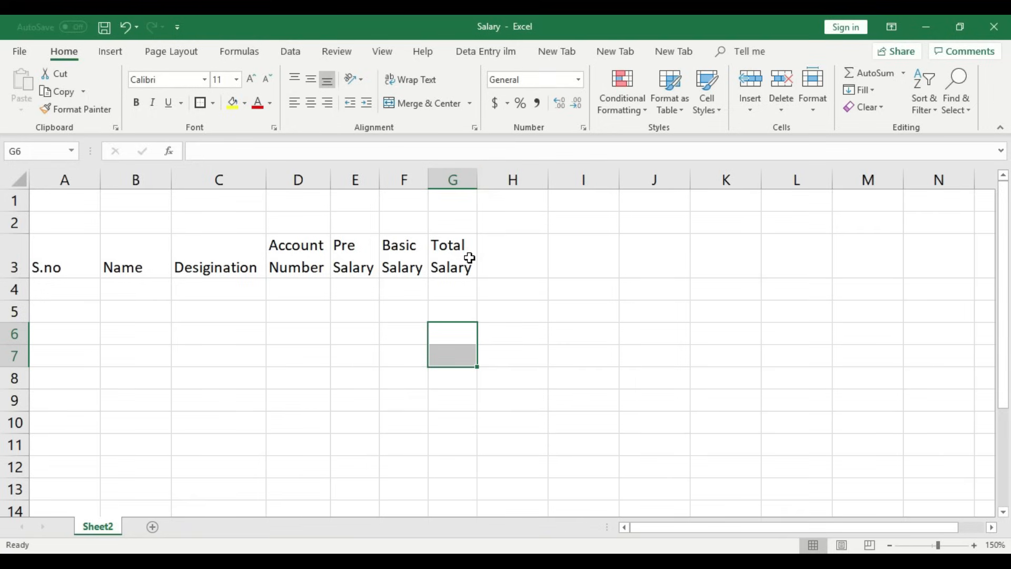
# - Enter Adv Salary in H3 on two lines and fit column H
pyautogui.click(503, 258)
pyautogui.write('Adv')
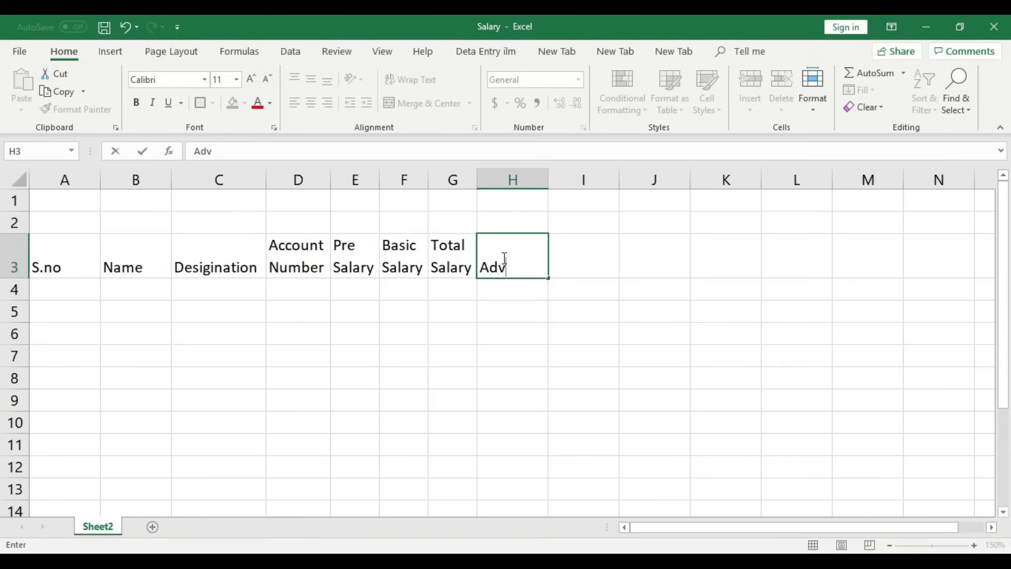
pyautogui.write(' Salary')
pyautogui.click(513, 266)
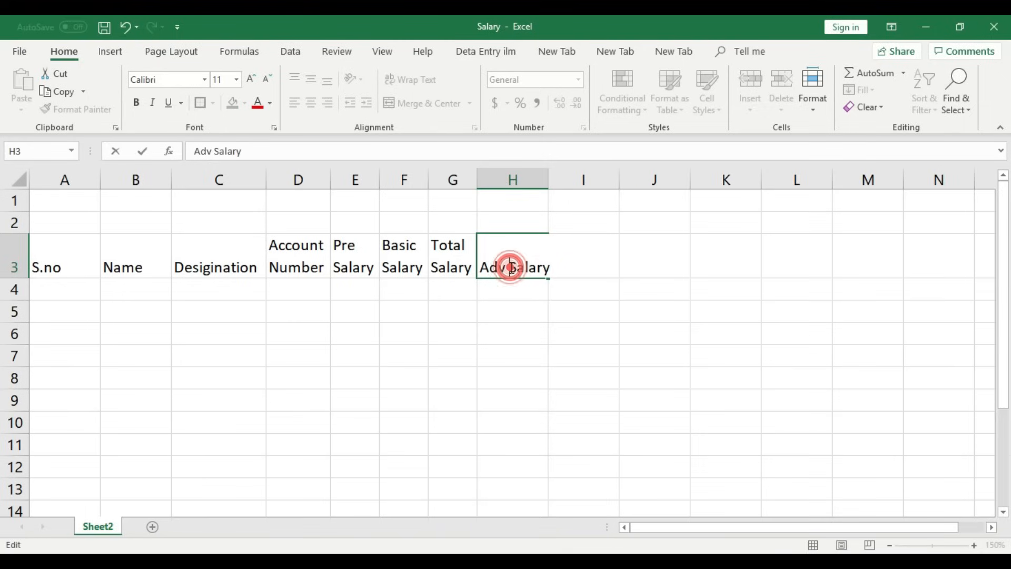
pyautogui.hotkey('alt', 'Return')
pyautogui.click(507, 349)
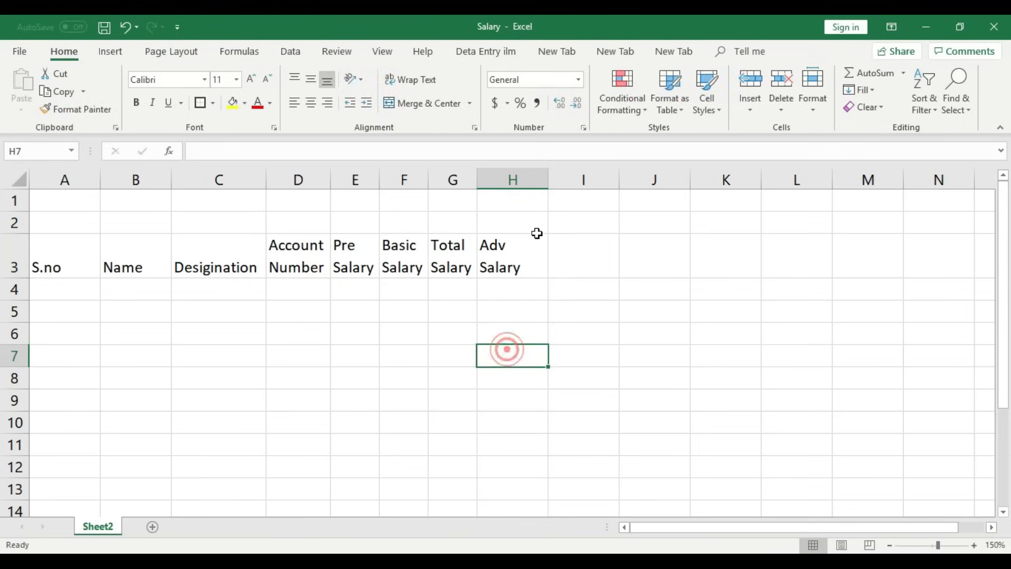
pyautogui.doubleClick(546, 182)
# - Enter the Extra Period header in I3 with a capital P
pyautogui.click(539, 253)
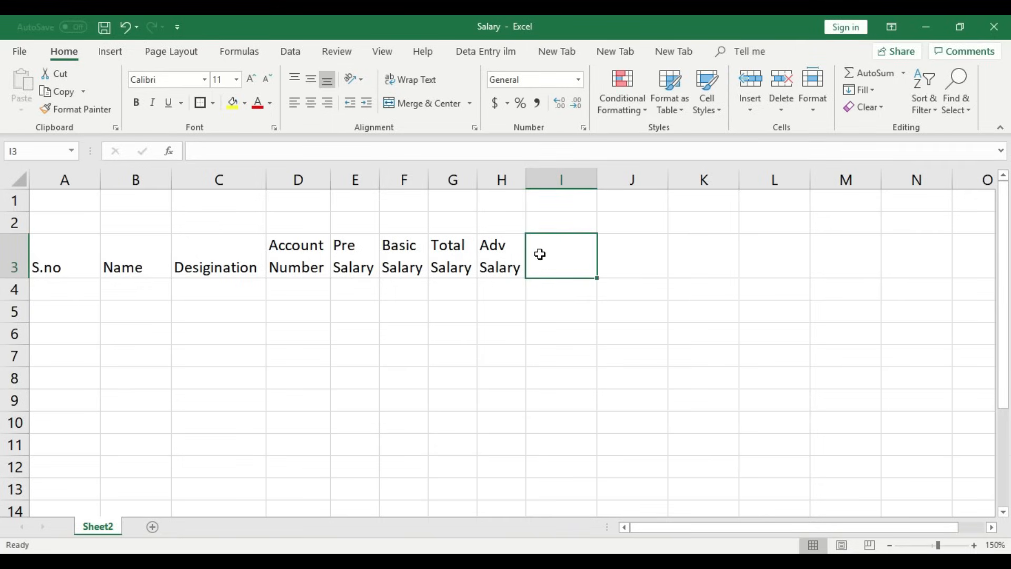
pyautogui.write('Ex')
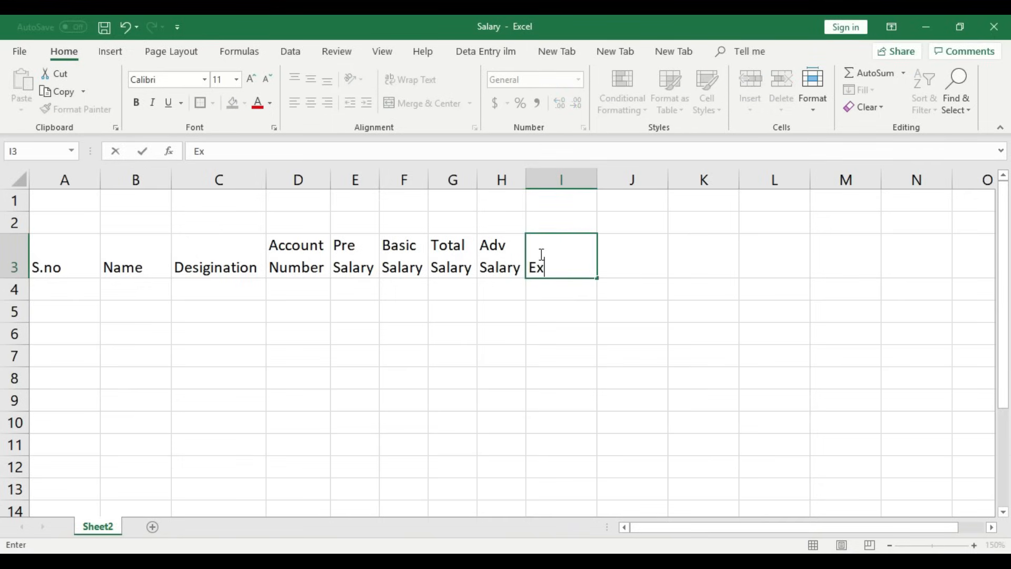
pyautogui.write('tra period')
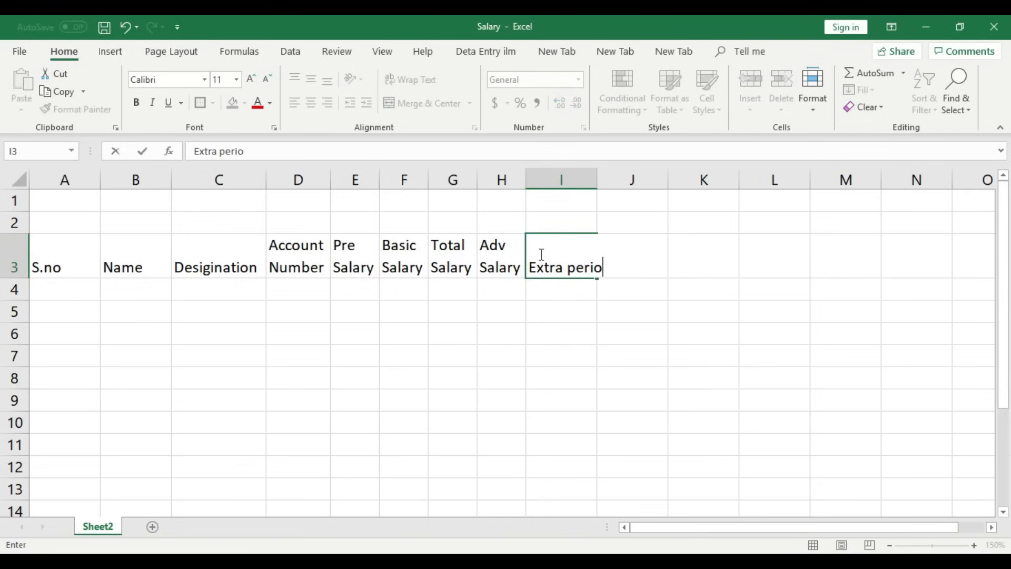
pyautogui.press('Left')
pyautogui.press('Left')
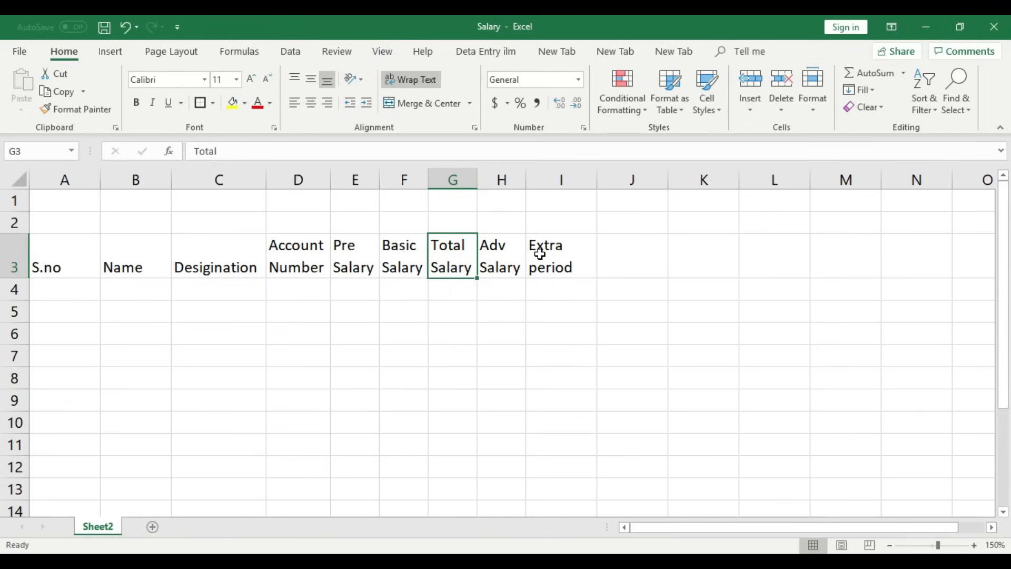
pyautogui.doubleClick(535, 267)
pyautogui.press('BackSpace')
pyautogui.write('P')
pyautogui.press('Return')
pyautogui.press('Return')
# - Enter No of Days in J3 and On Day Saalry in K3
pyautogui.click(622, 263)
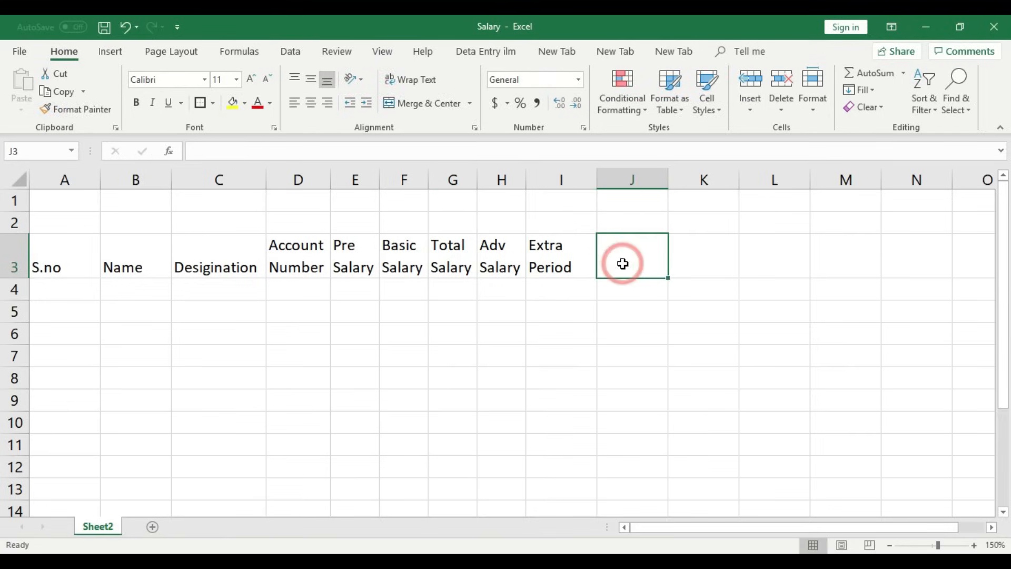
pyautogui.write('N')
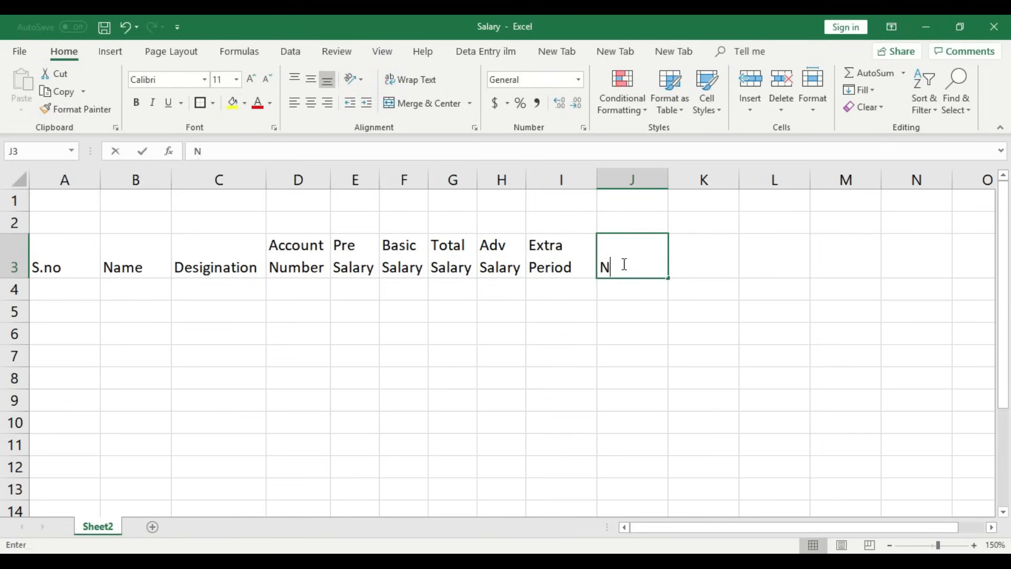
pyautogui.write('o of Days')
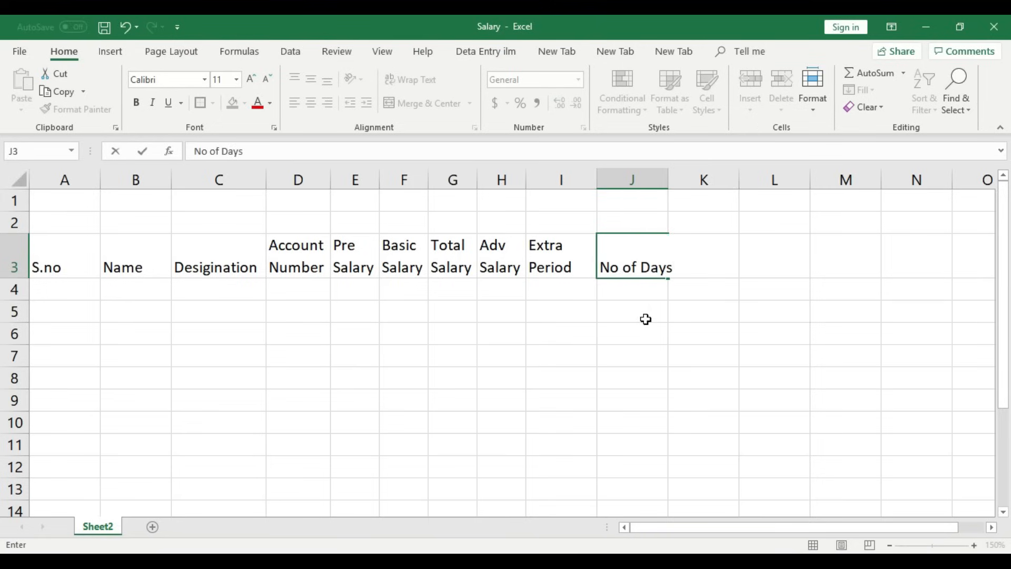
pyautogui.click(645, 319)
pyautogui.click(680, 256)
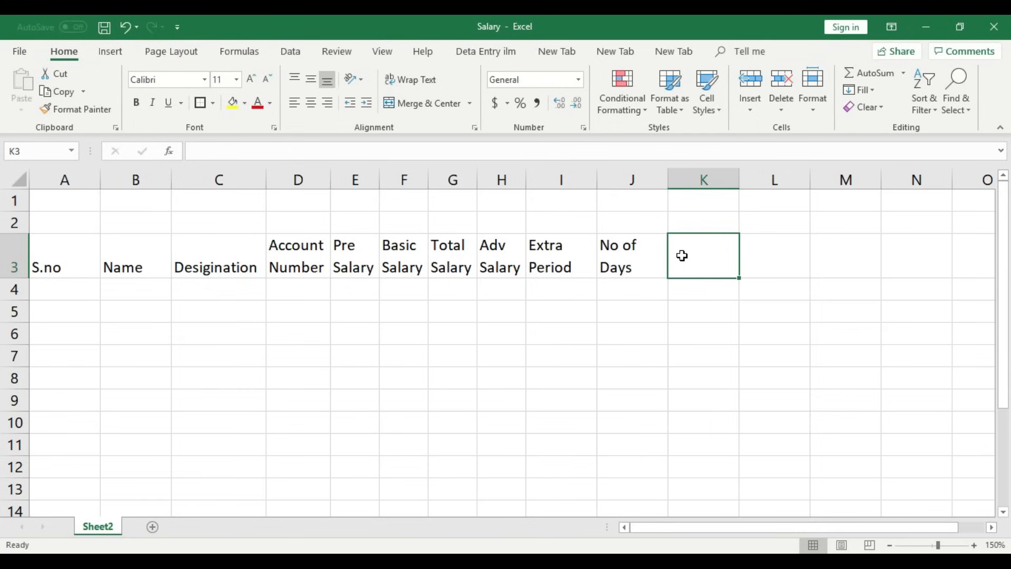
pyautogui.write('On')
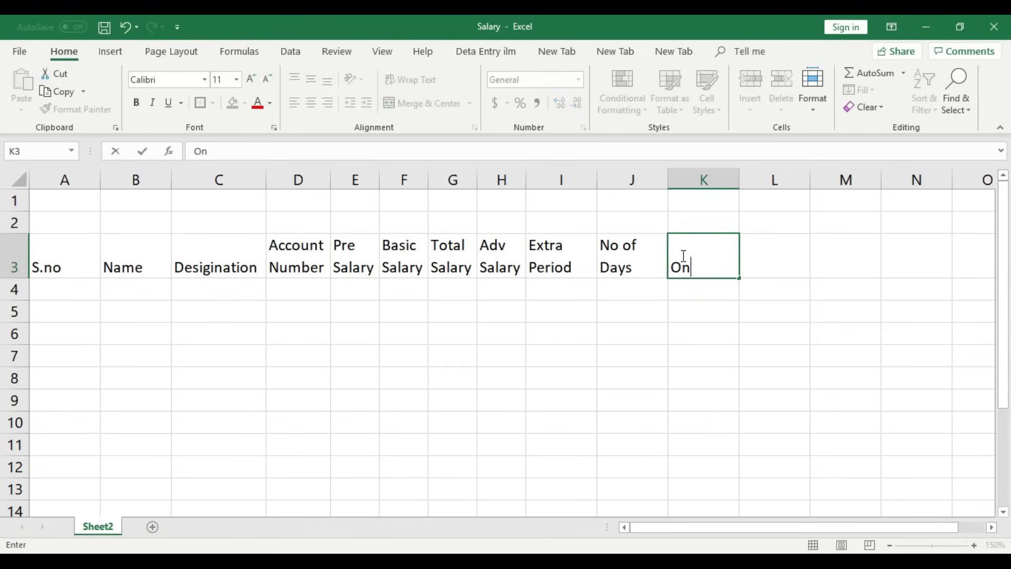
pyautogui.write(' Day Saalry')
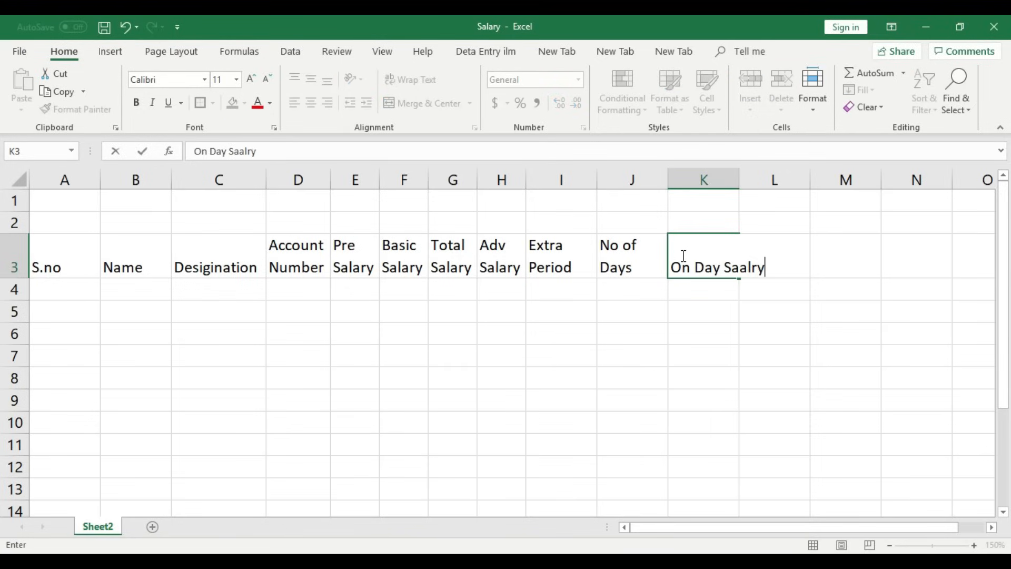
pyautogui.click(711, 306)
# - Enter Duduction in L3 and widen column L slightly
pyautogui.click(760, 260)
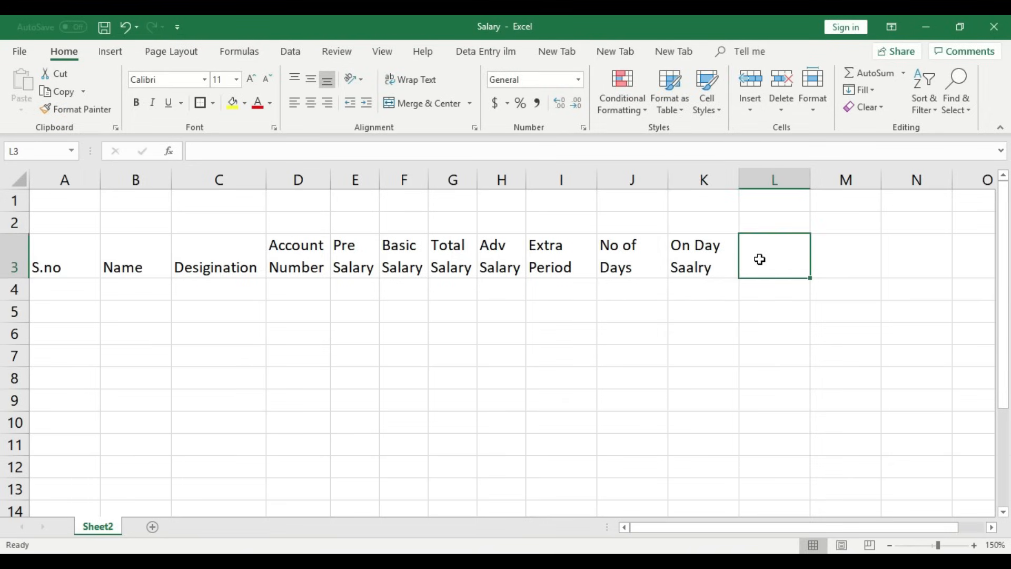
pyautogui.write('Duduction')
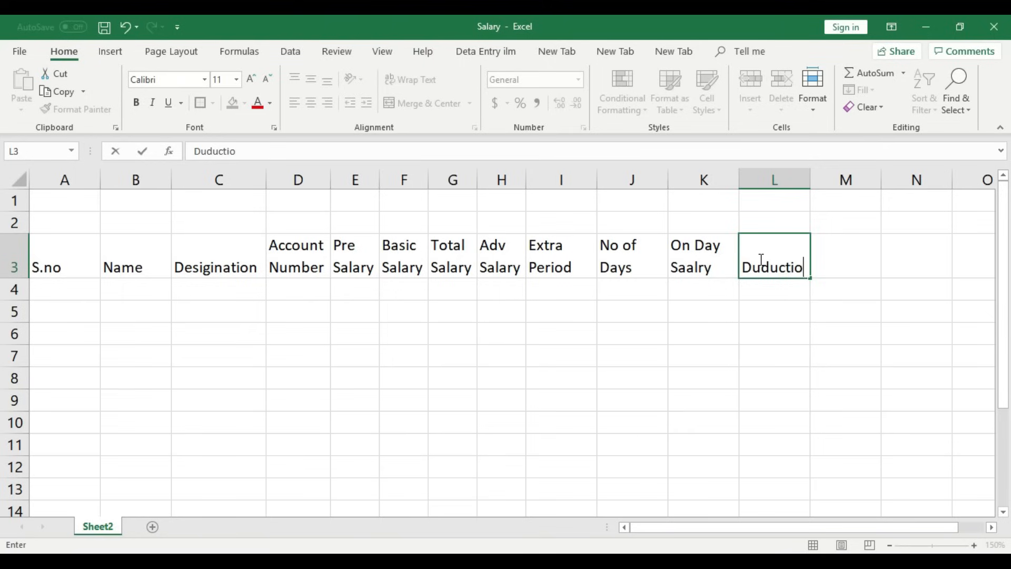
pyautogui.click(772, 333)
pyautogui.click(810, 182)
pyautogui.moveTo(809, 179); pyautogui.dragTo(817, 176)
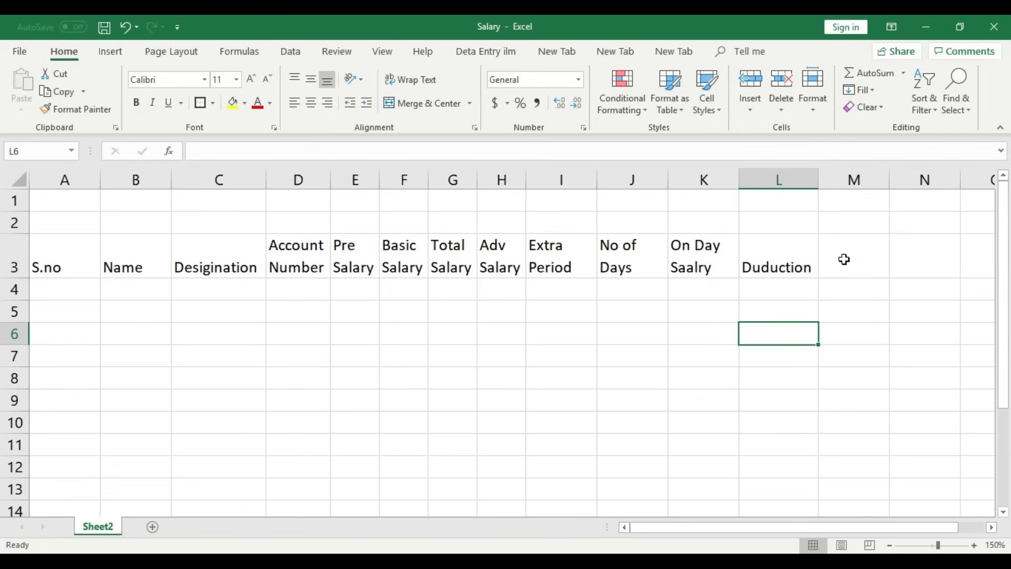
pyautogui.click(865, 280)
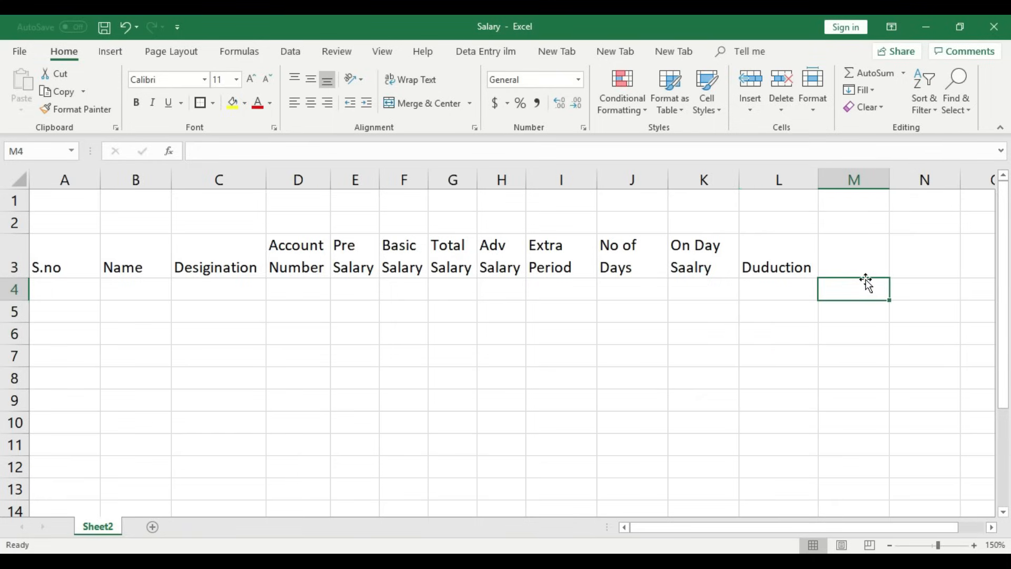
pyautogui.click(858, 249)
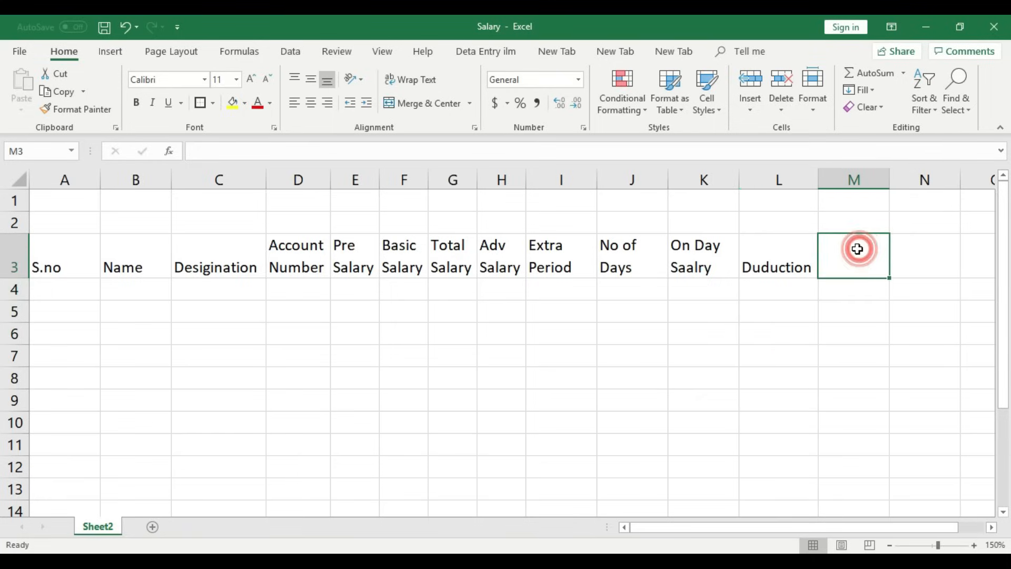
# - Enter Current Salary in M3 and Payable Salay in N3
pyautogui.write('Current Sal')
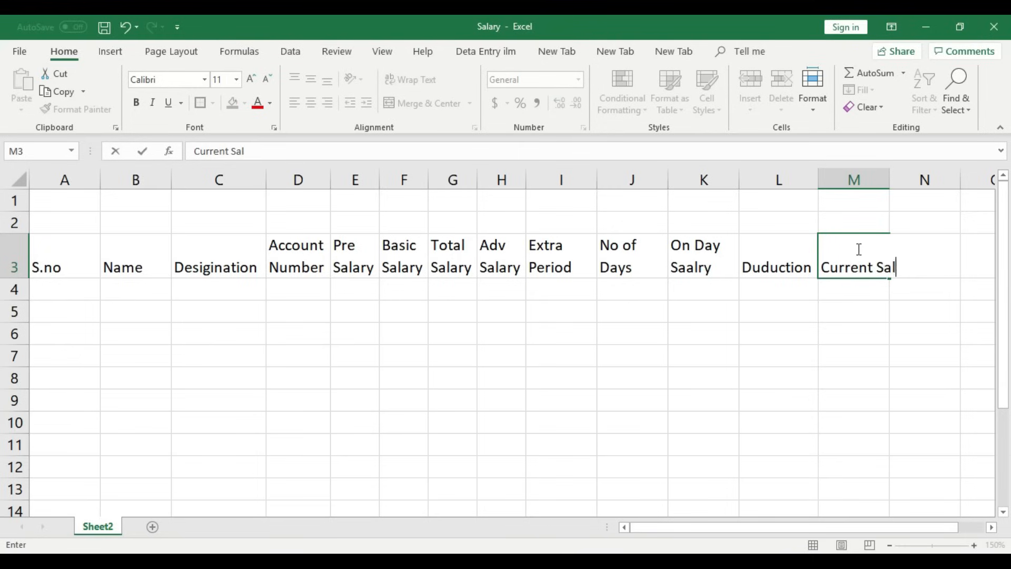
pyautogui.write('ary')
pyautogui.click(858, 308)
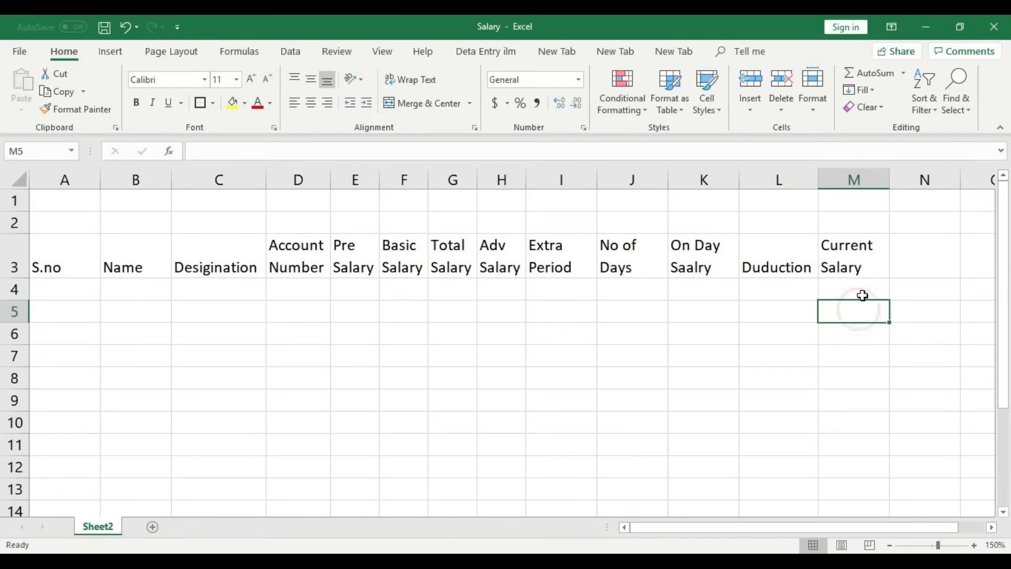
pyautogui.click(901, 246)
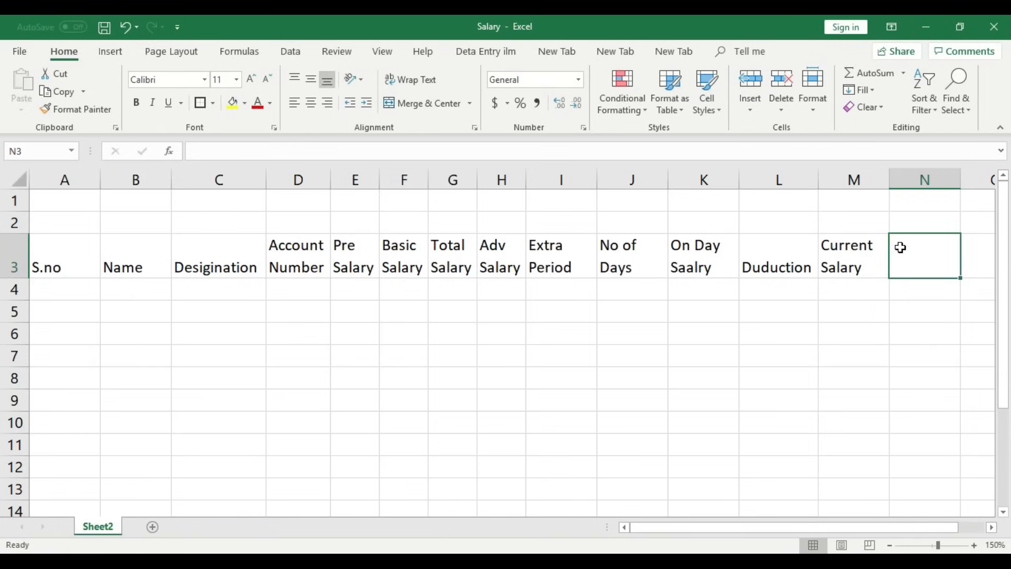
pyautogui.write('Payable Sala')
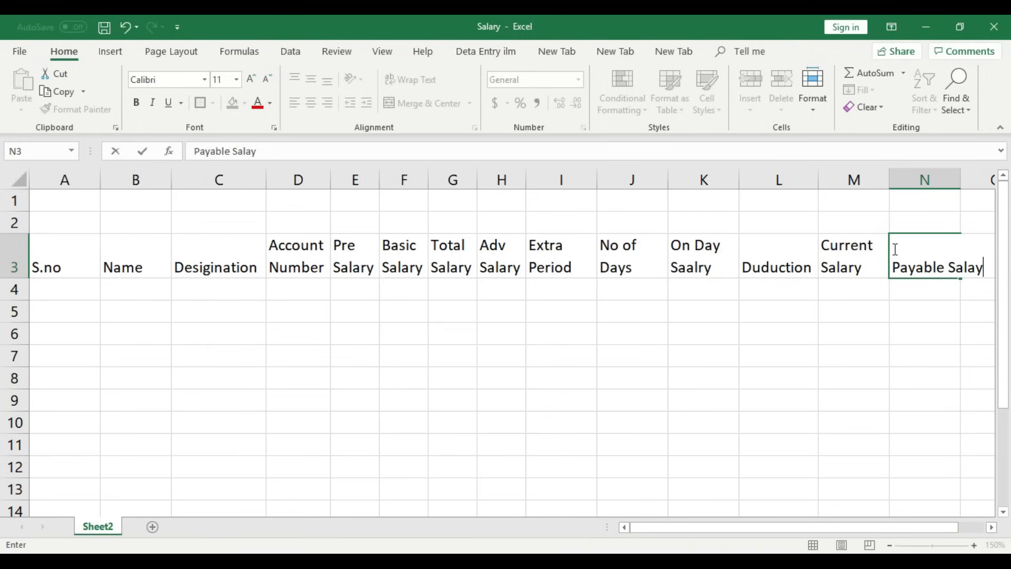
pyautogui.write('y')
pyautogui.press('Return')
pyautogui.click(911, 308)
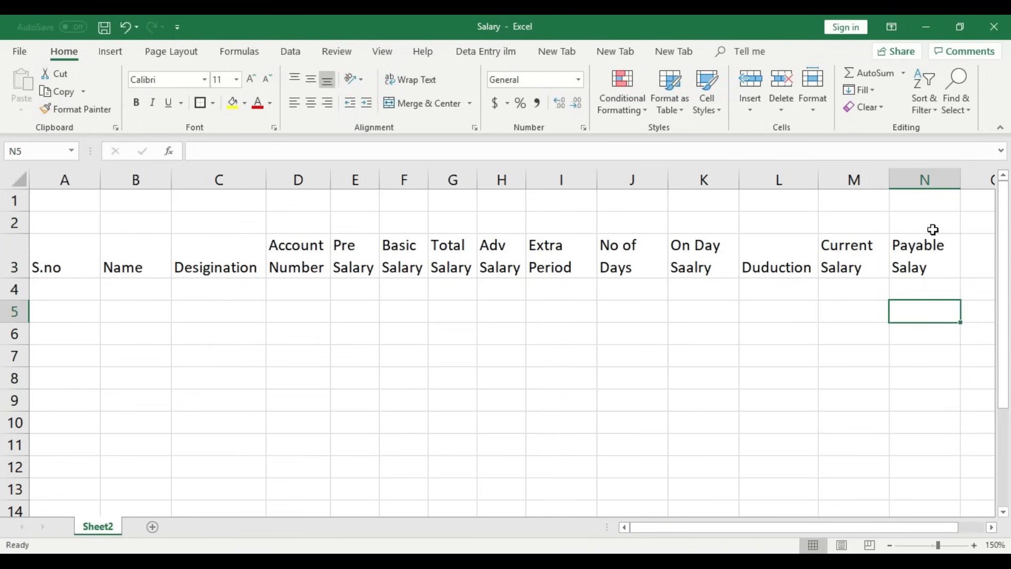
# - Enter Paid Salary in O3 and Date in P3, fitting column P to its header
pyautogui.click(889, 545)
pyautogui.click(889, 545)
pyautogui.click(877, 240)
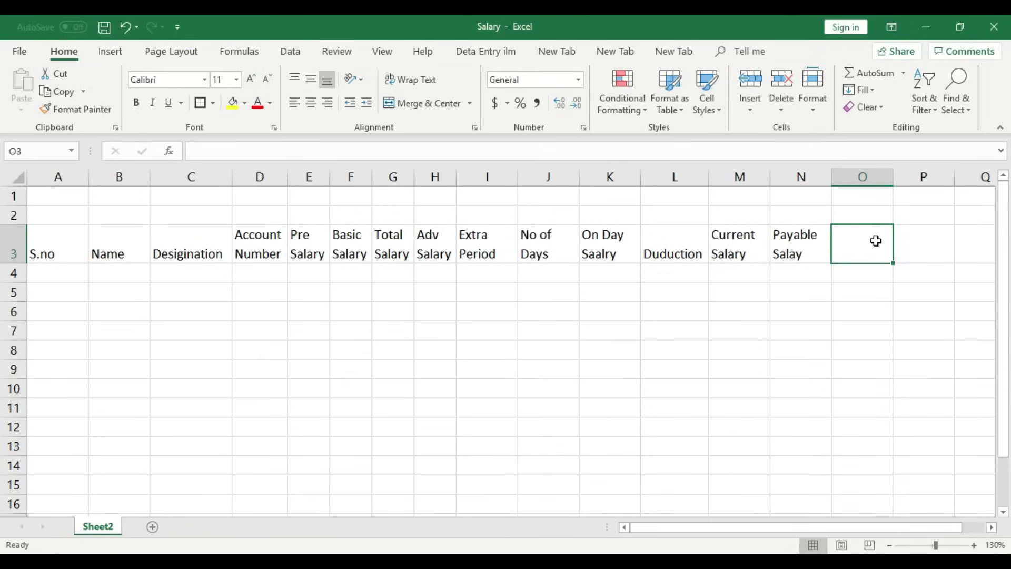
pyautogui.write('Date')
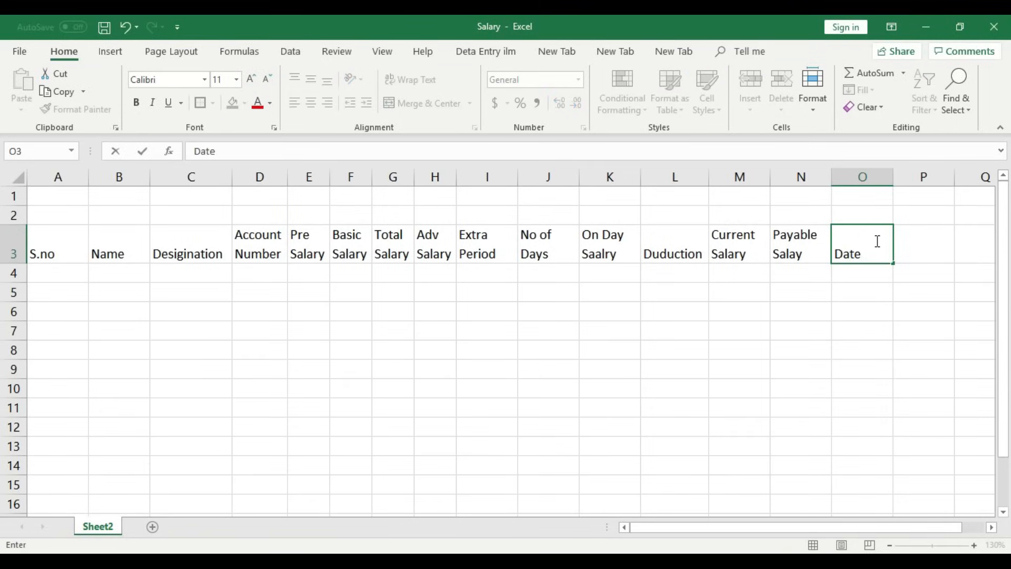
pyautogui.press('BackSpace')
pyautogui.press('BackSpace')
pyautogui.press('BackSpace')
pyautogui.press('BackSpace')
pyautogui.write('Paid Salary')
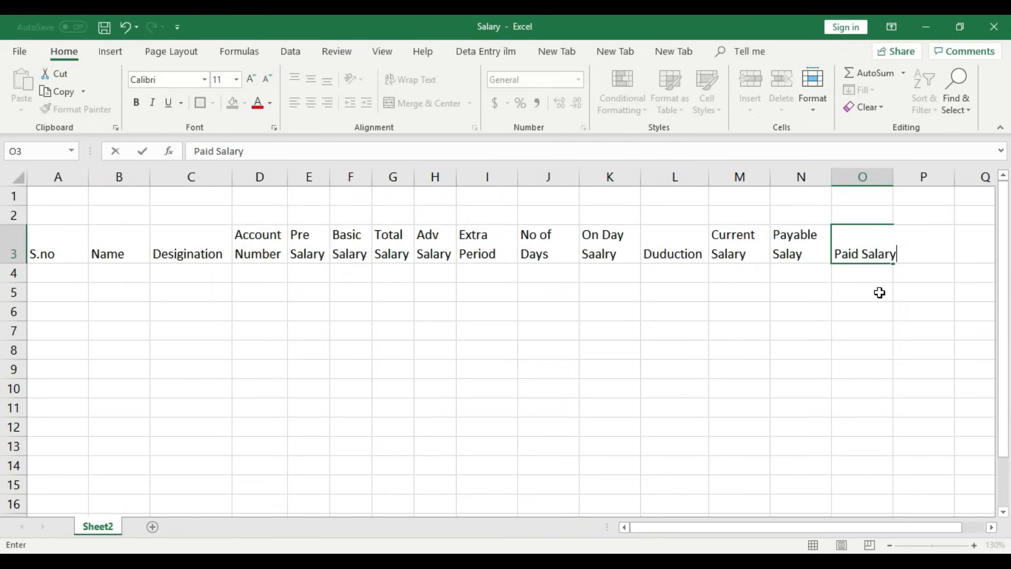
pyautogui.press('Return')
pyautogui.click(907, 245)
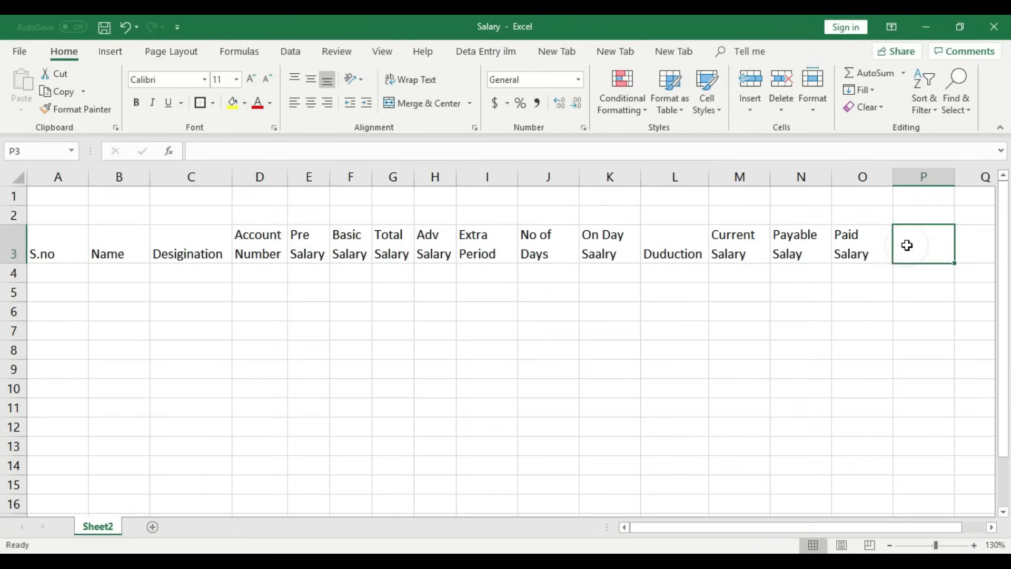
pyautogui.write('Date')
pyautogui.click(935, 306)
pyautogui.doubleClick(955, 177)
# - Enter Pennding Salary in Q3 and autofit column O
pyautogui.click(947, 250)
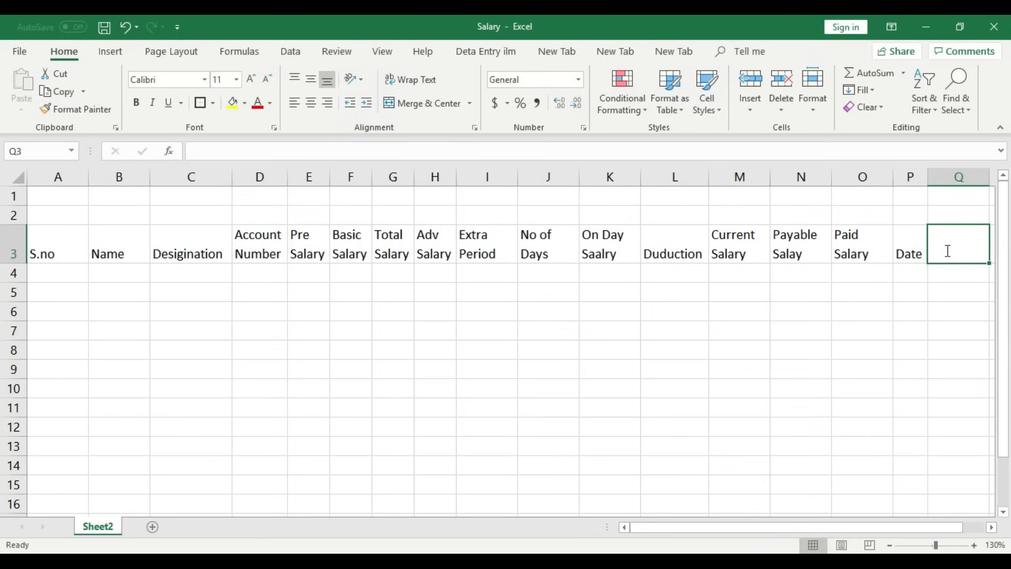
pyautogui.write('Penid')
pyautogui.press('BackSpace')
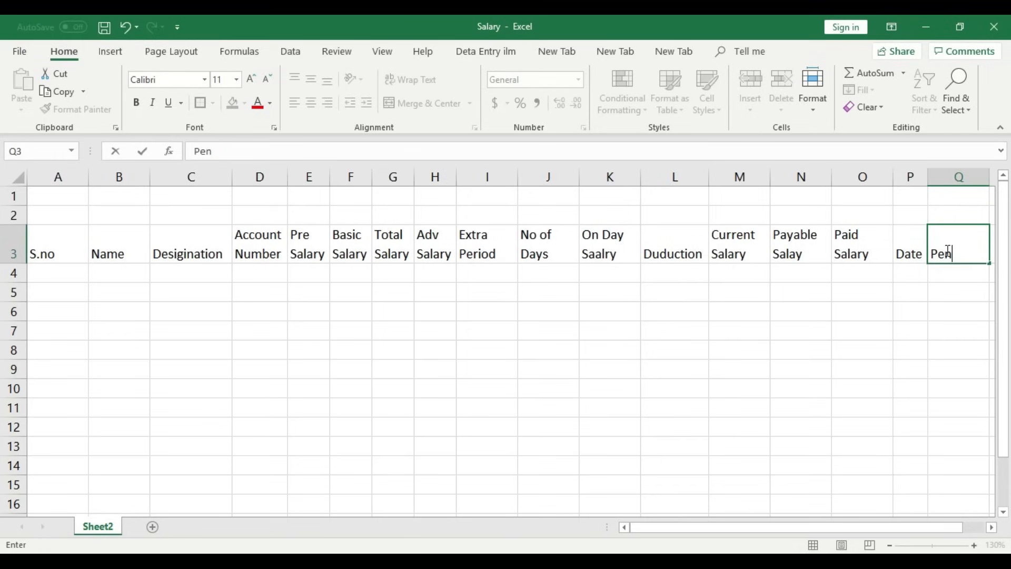
pyautogui.write('nding sAL')
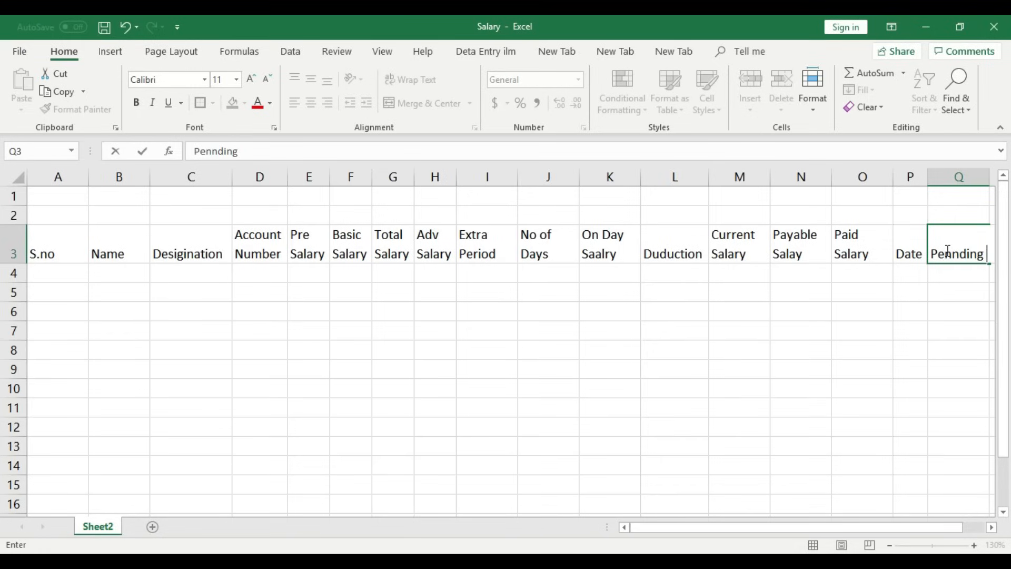
pyautogui.press('BackSpace')
pyautogui.press('BackSpace')
pyautogui.press('BackSpace')
pyautogui.write('Salary')
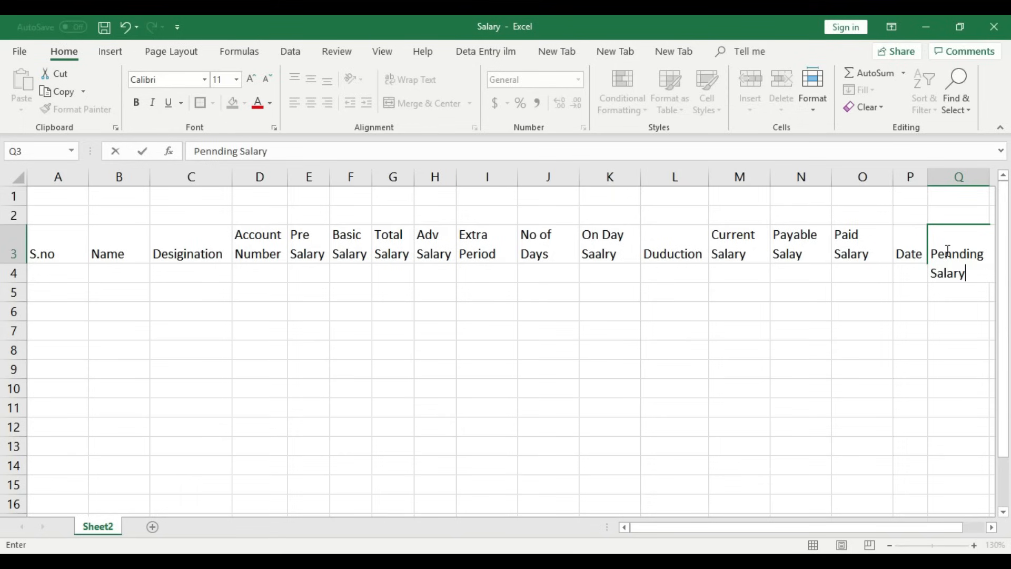
pyautogui.click(942, 313)
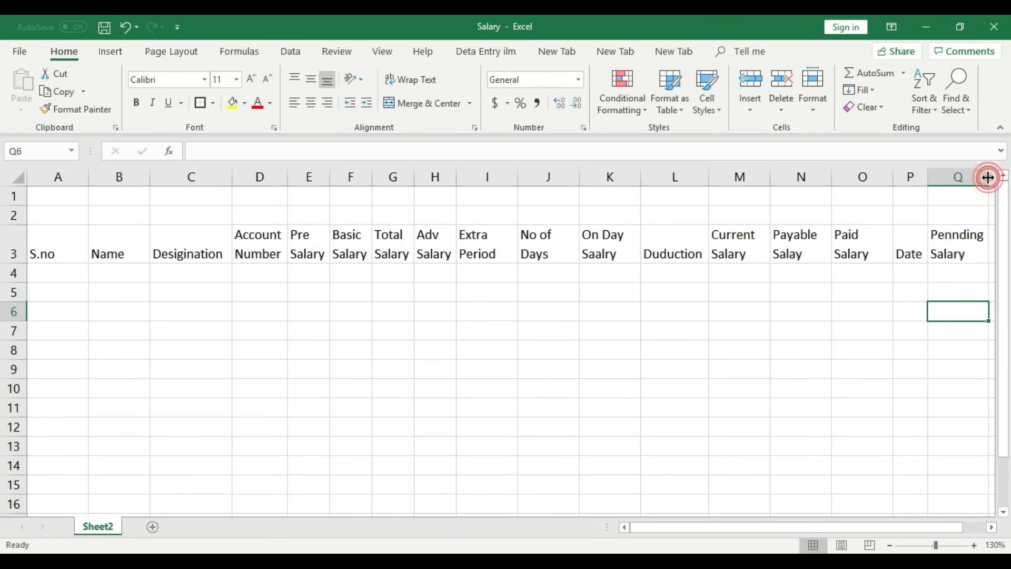
pyautogui.doubleClick(895, 177)
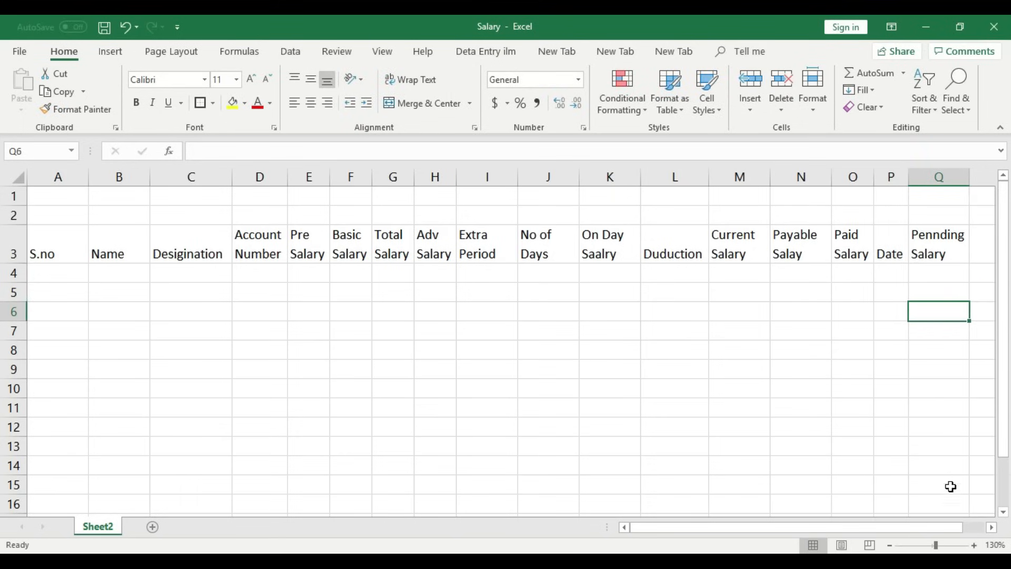
# - Add the final Note header in R3
pyautogui.click(889, 545)
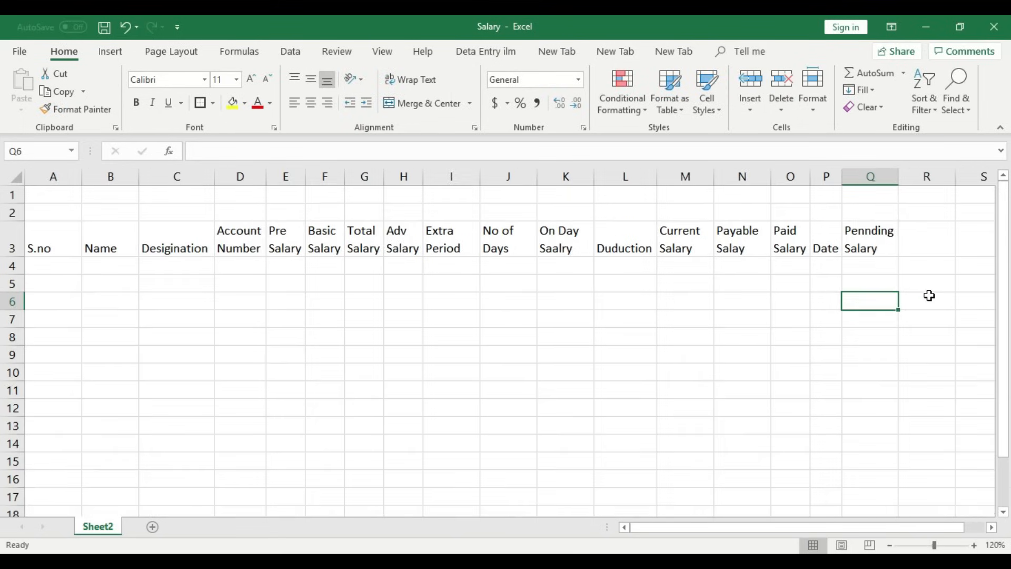
pyautogui.click(915, 249)
pyautogui.write('Note')
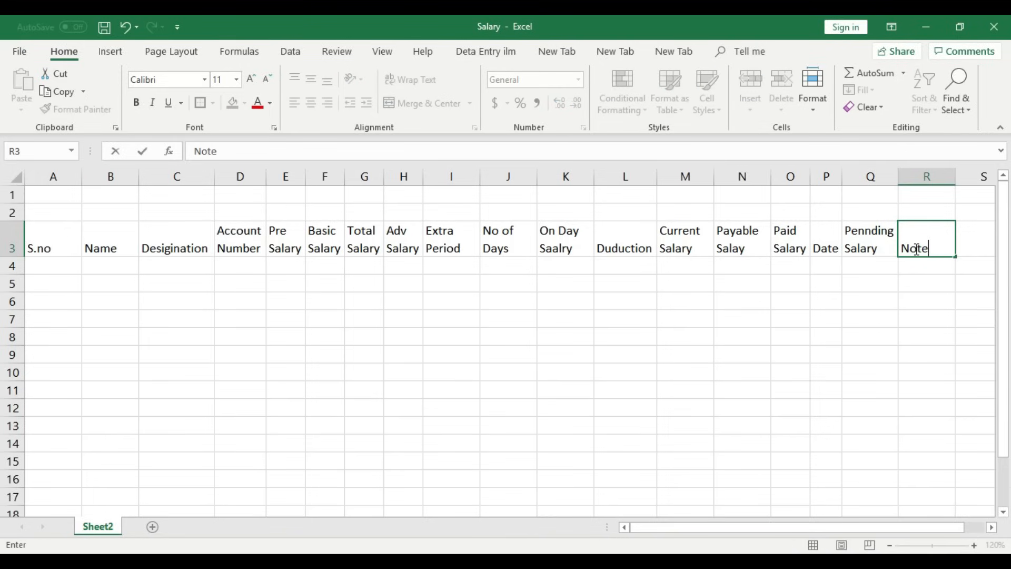
pyautogui.click(931, 321)
pyautogui.click(910, 231)
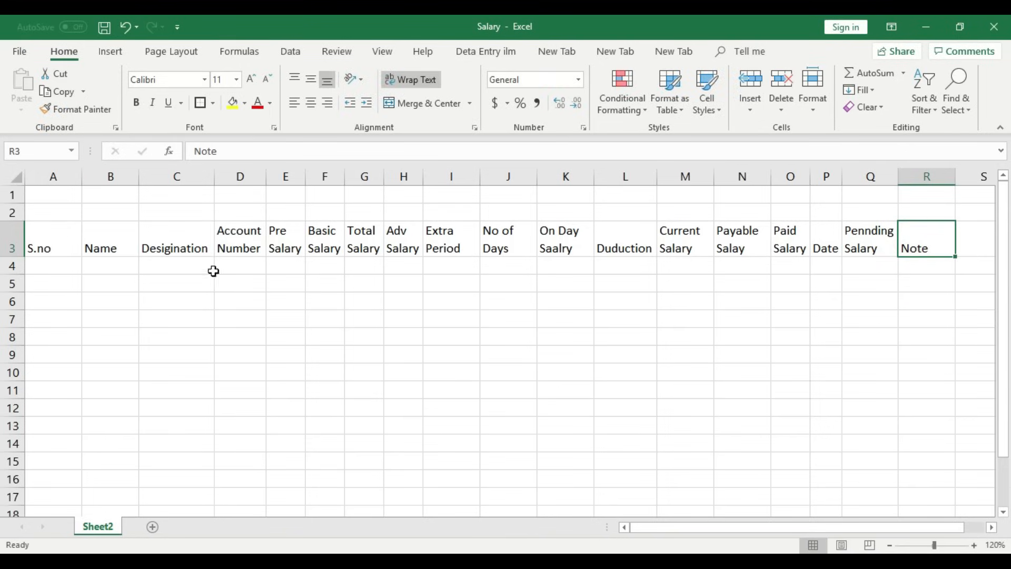
# - Middle-align the row 3 header labels, trying centre and then returning to left alignment
pyautogui.click(11, 245)
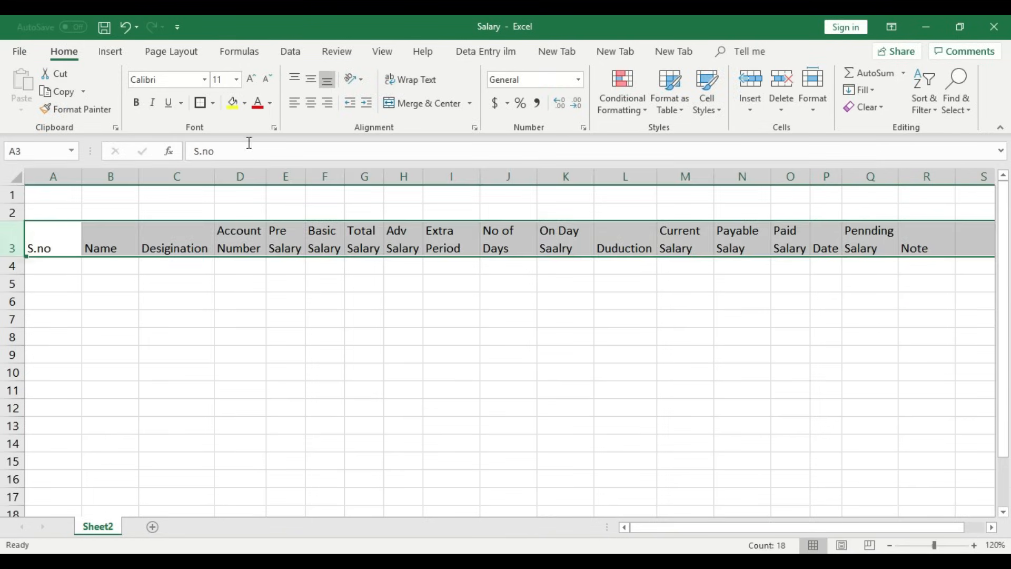
pyautogui.click(310, 82)
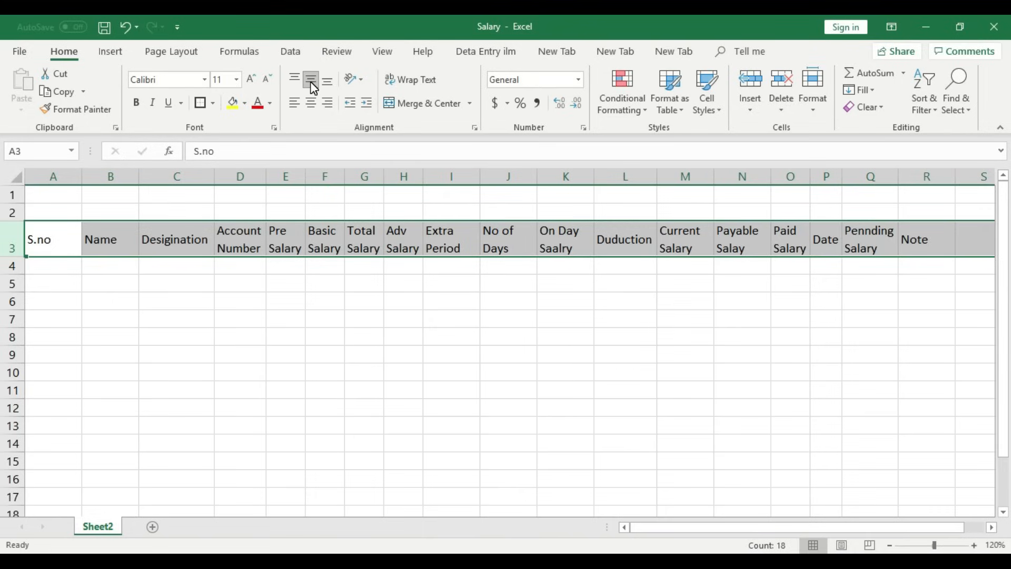
pyautogui.click(684, 333)
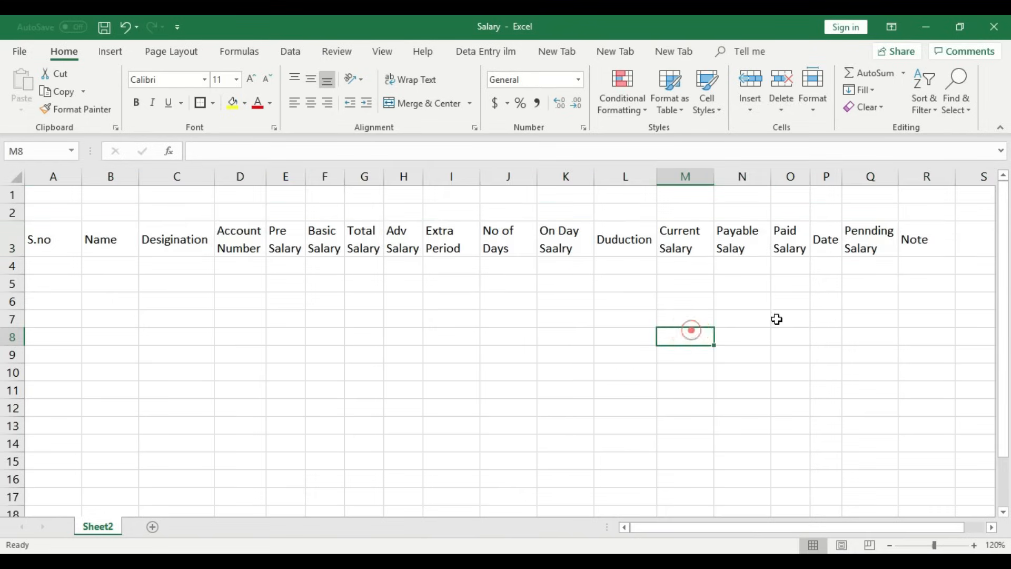
pyautogui.click(933, 241)
pyautogui.moveTo(933, 241); pyautogui.dragTo(29, 228)
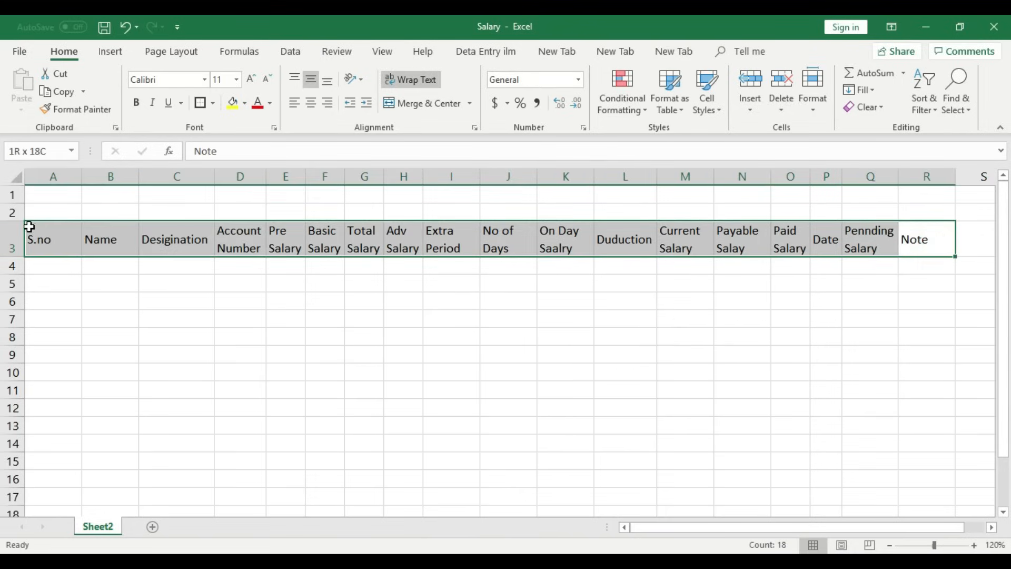
pyautogui.click(309, 108)
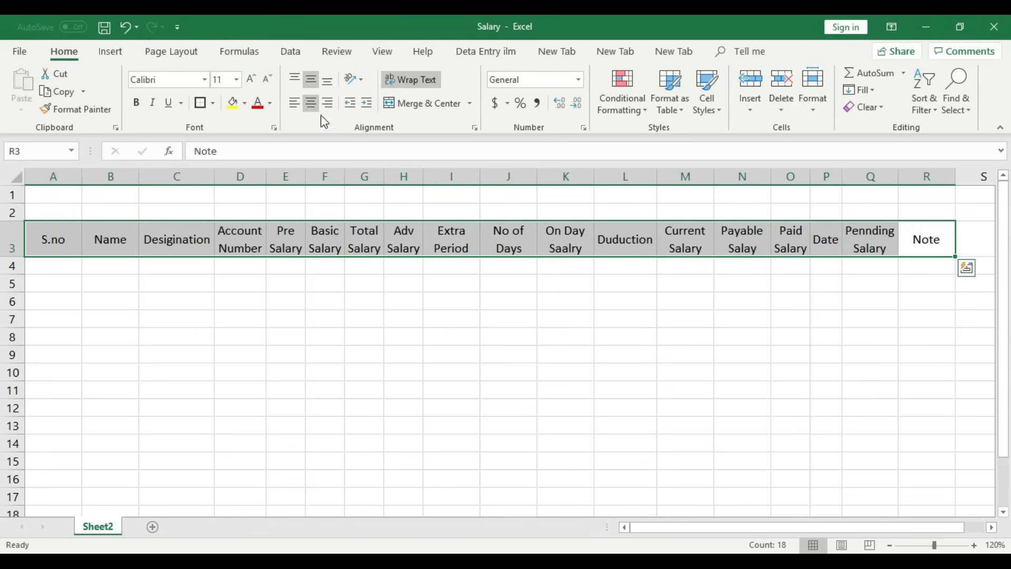
pyautogui.click(299, 102)
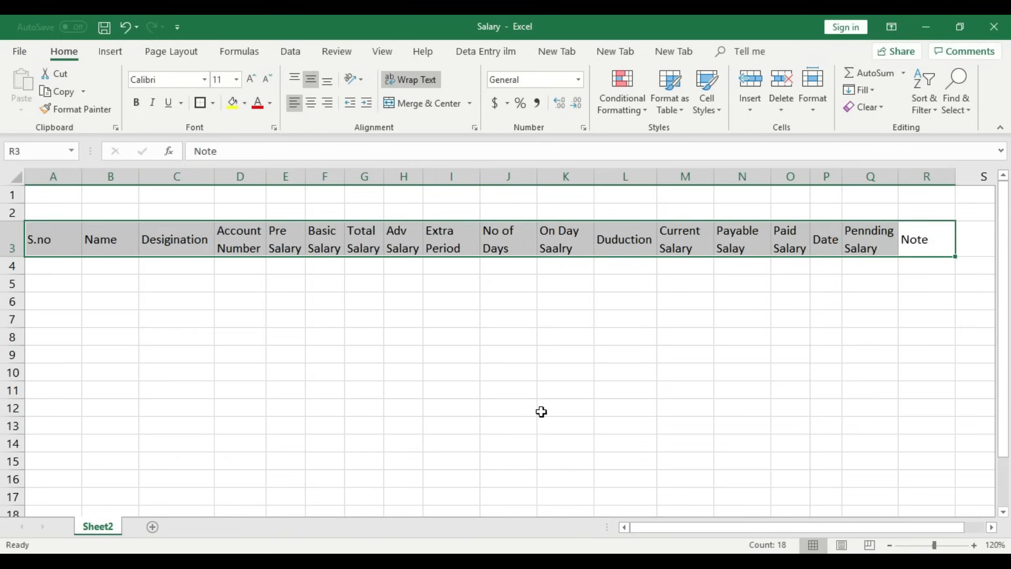
pyautogui.click(541, 410)
# - Give header cells A3:R3 All Borders plus a thick outline around the row
pyautogui.moveTo(66, 239); pyautogui.dragTo(930, 248)
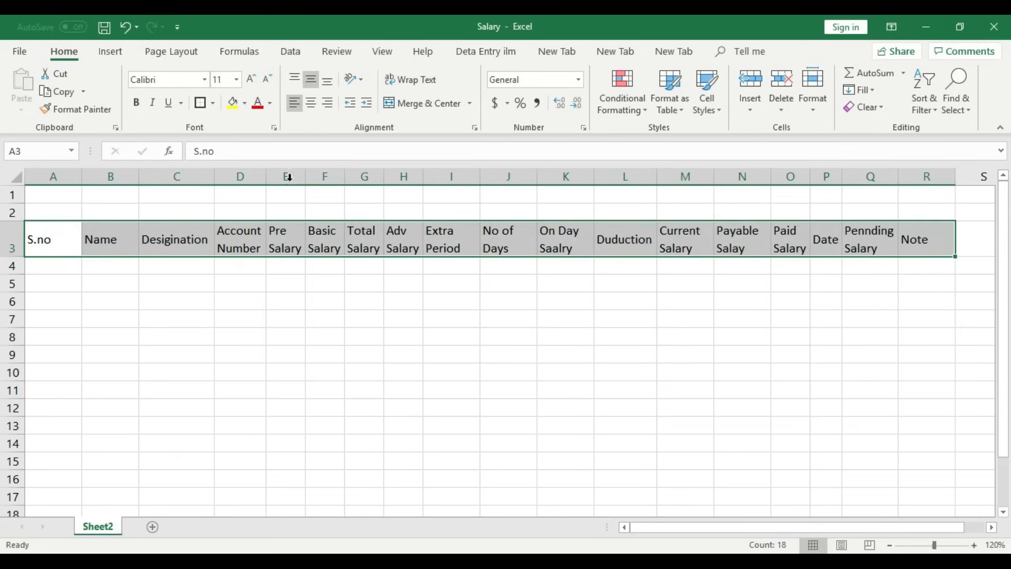
pyautogui.click(213, 103)
pyautogui.click(233, 231)
pyautogui.click(224, 285)
pyautogui.moveTo(54, 248); pyautogui.dragTo(905, 254)
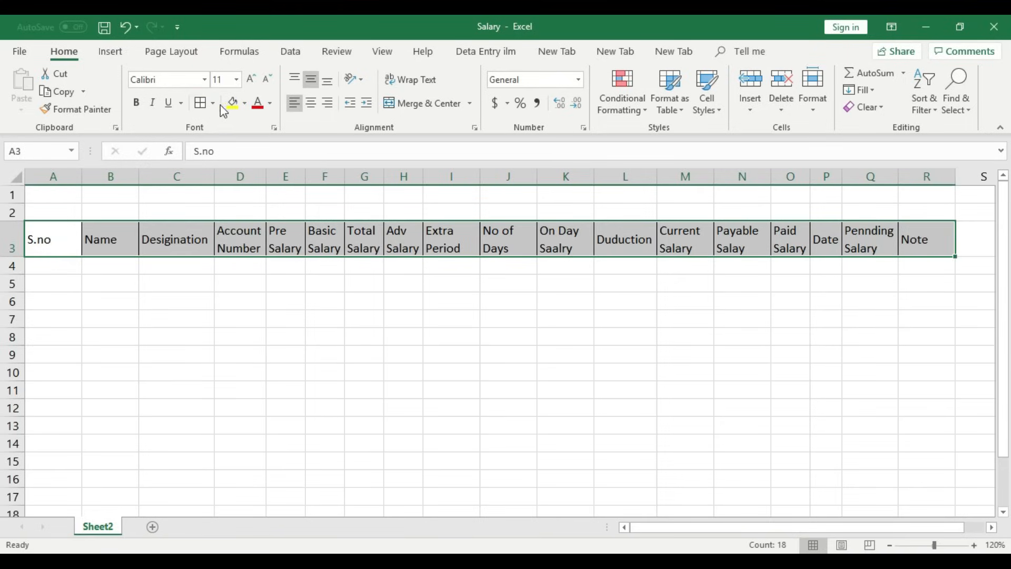
pyautogui.click(213, 103)
pyautogui.click(220, 273)
pyautogui.click(221, 285)
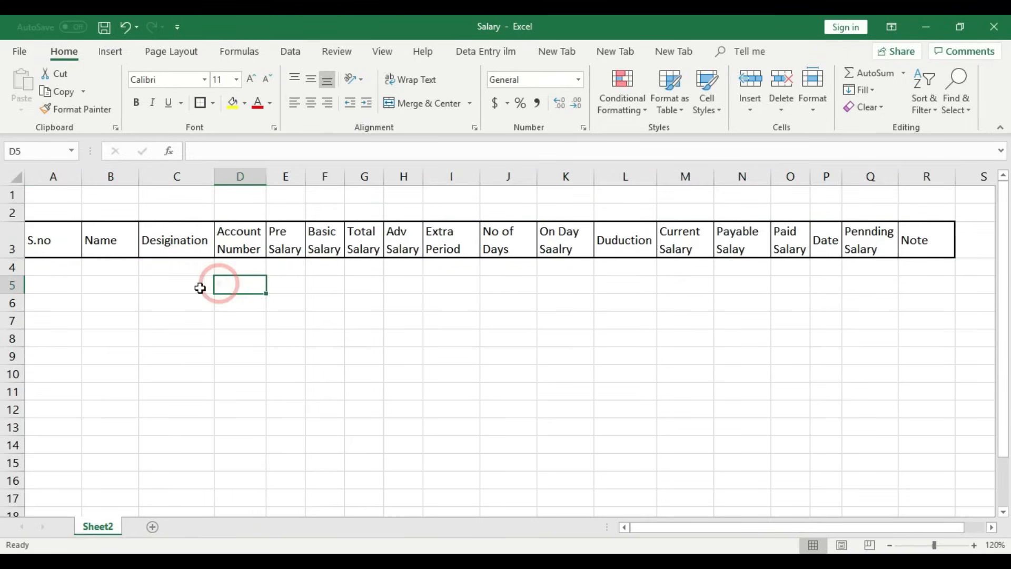
# - Apply a Thick Box Border to each header cell from S.no to Note, repeating with F4
pyautogui.click(36, 237)
pyautogui.click(200, 104)
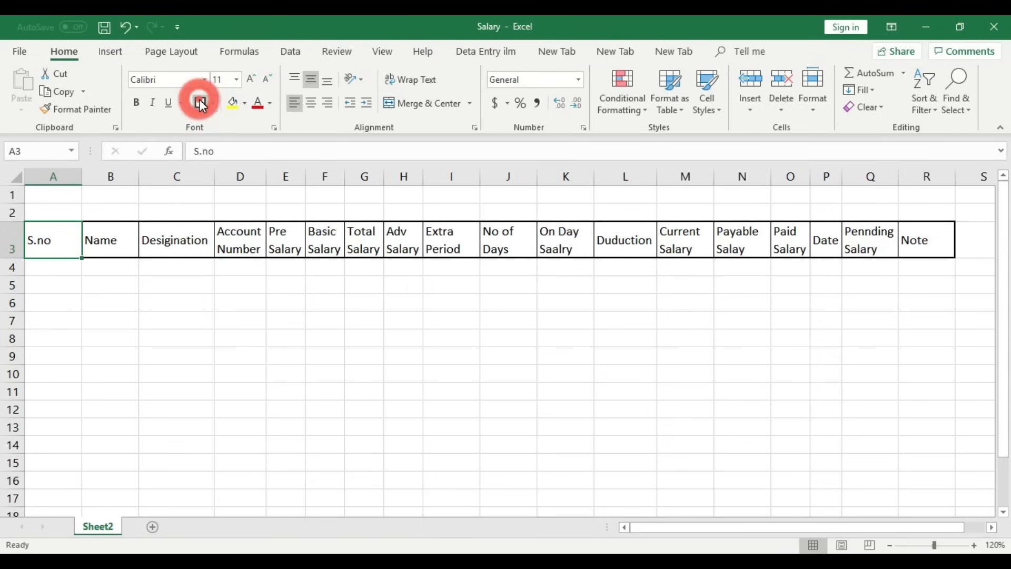
pyautogui.press('Right')
pyautogui.press('F4')
pyautogui.press('Right')
pyautogui.press('F4')
pyautogui.press('Right')
pyautogui.press('F4')
pyautogui.press('Right')
pyautogui.press('F4')
pyautogui.press('Right')
pyautogui.press('F4')
pyautogui.press('Right')
pyautogui.press('F4')
pyautogui.press('Right')
pyautogui.press('F4')
pyautogui.press('Right')
pyautogui.press('F4')
pyautogui.press('Right')
pyautogui.press('F4')
pyautogui.press('Right')
pyautogui.press('F4')
pyautogui.press('Right')
pyautogui.press('F4')
pyautogui.press('Right')
pyautogui.press('F4')
pyautogui.press('Right')
pyautogui.press('F4')
pyautogui.press('Right')
pyautogui.press('F4')
pyautogui.press('Right')
pyautogui.press('F4')
pyautogui.press('Right')
pyautogui.press('F4')
pyautogui.press('Right')
pyautogui.click(200, 104)
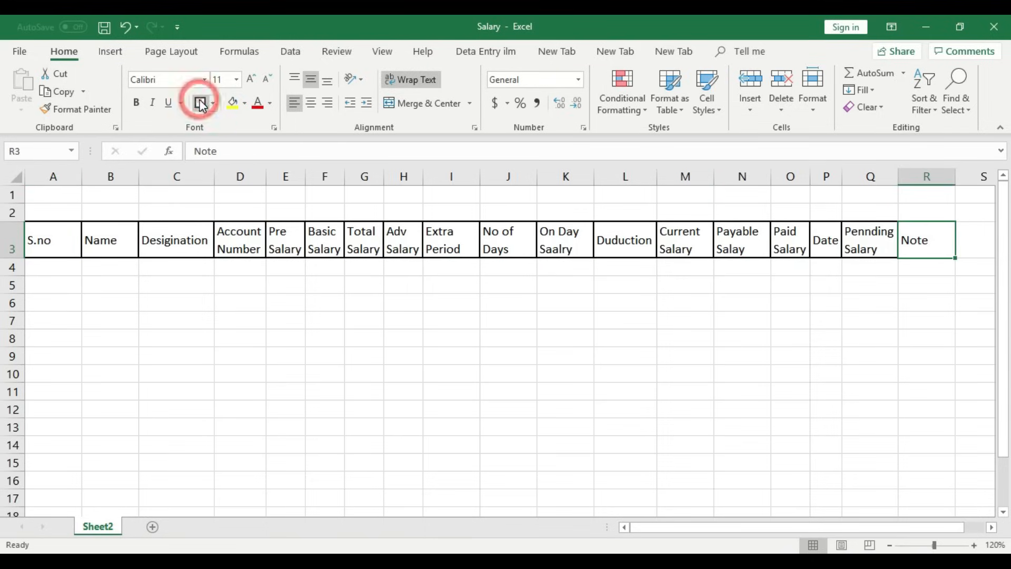
# - Narrow column A and enter centred serial numbers 1 and 2 in A4:A5
pyautogui.click(133, 322)
pyautogui.moveTo(84, 179); pyautogui.dragTo(58, 179)
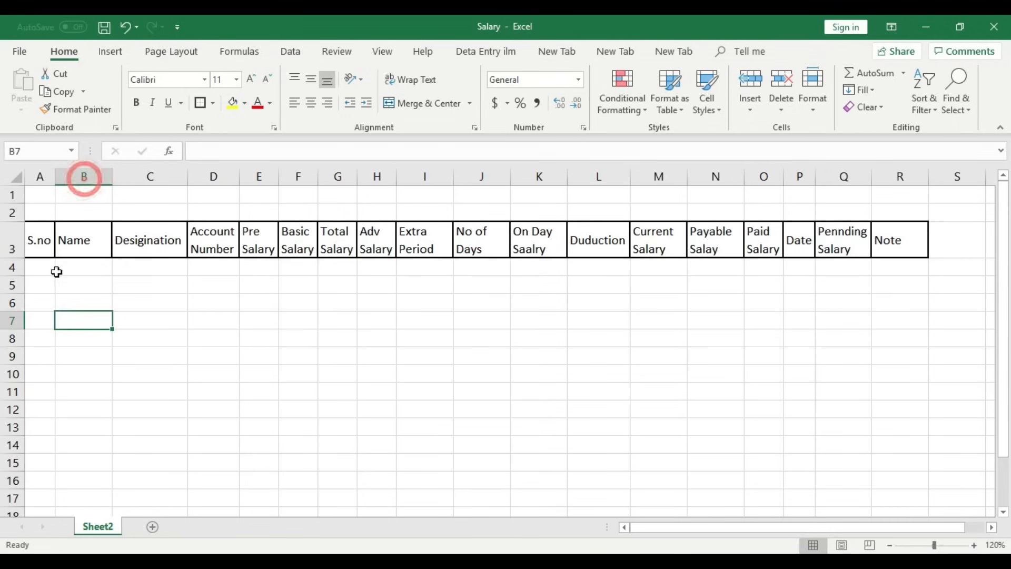
pyautogui.click(48, 270)
pyautogui.write('1')
pyautogui.click(45, 284)
pyautogui.write('2')
pyautogui.click(45, 300)
pyautogui.click(49, 273)
pyautogui.moveTo(49, 279); pyautogui.dragTo(58, 435)
pyautogui.click(311, 103)
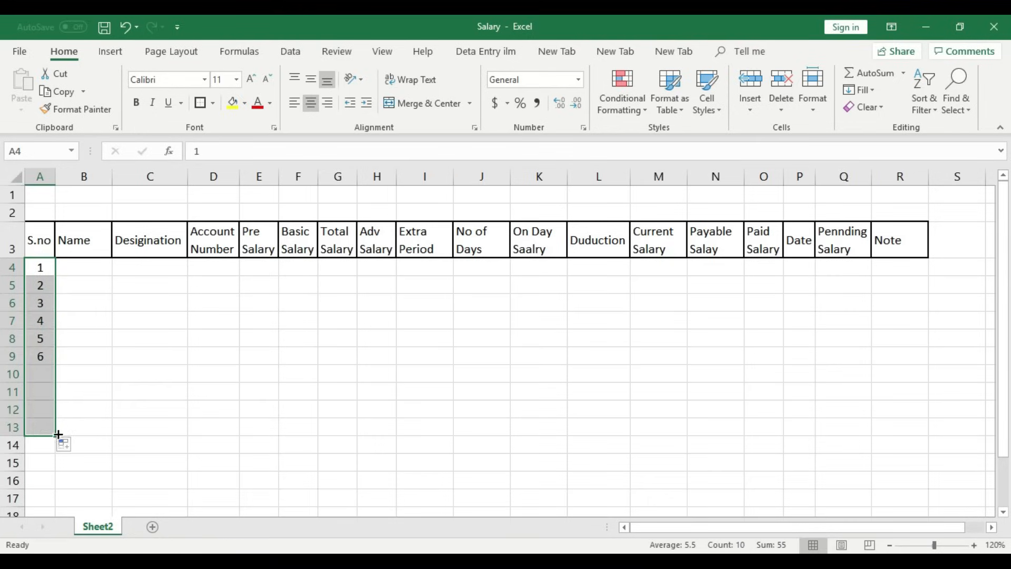
# - Type the first five employees' names into cells B4 through B8
pyautogui.click(81, 273)
pyautogui.write('Ri')
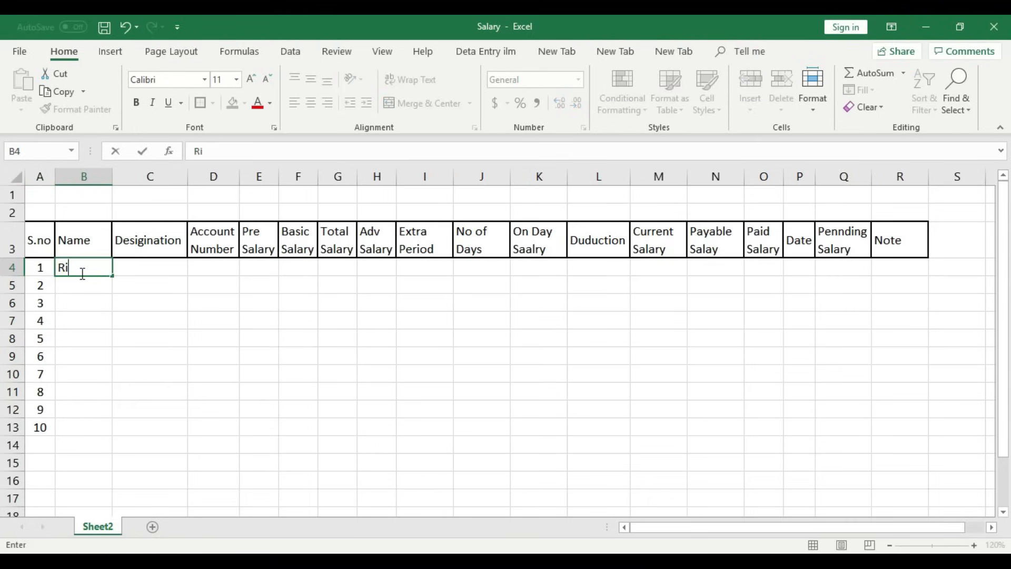
pyautogui.write('da')
pyautogui.press('Return')
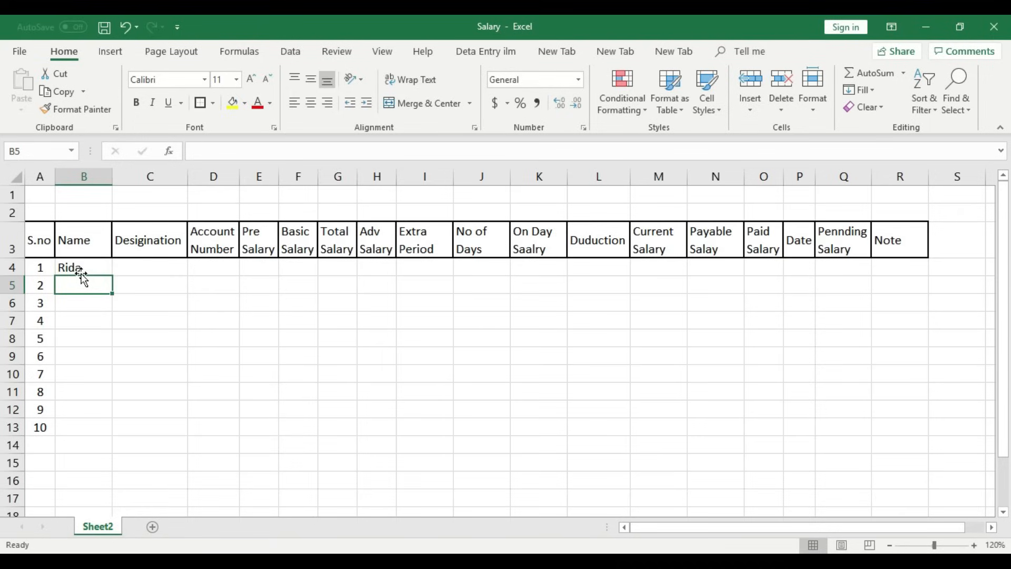
pyautogui.write('Nida')
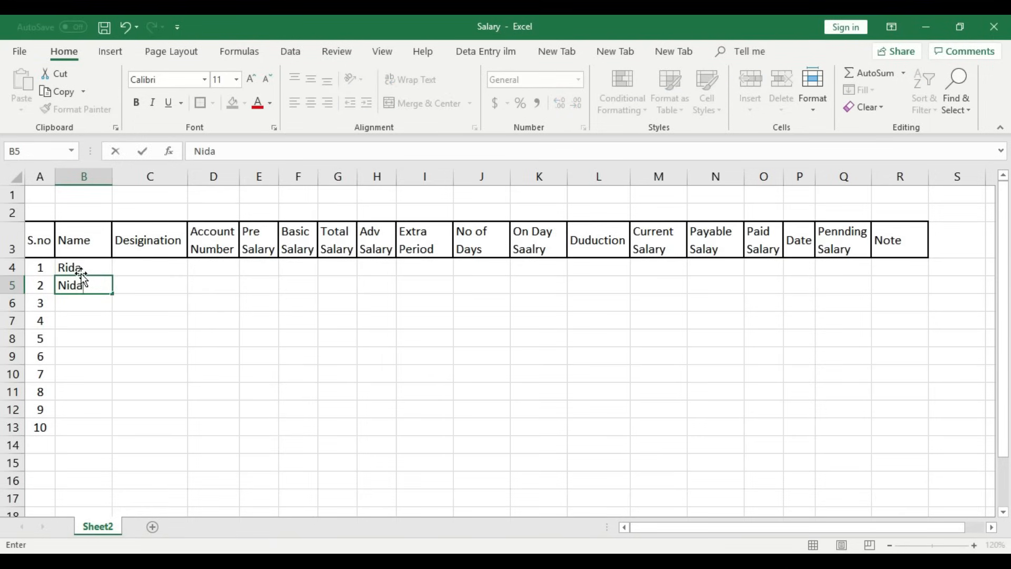
pyautogui.press('Return')
pyautogui.write('Aleeza')
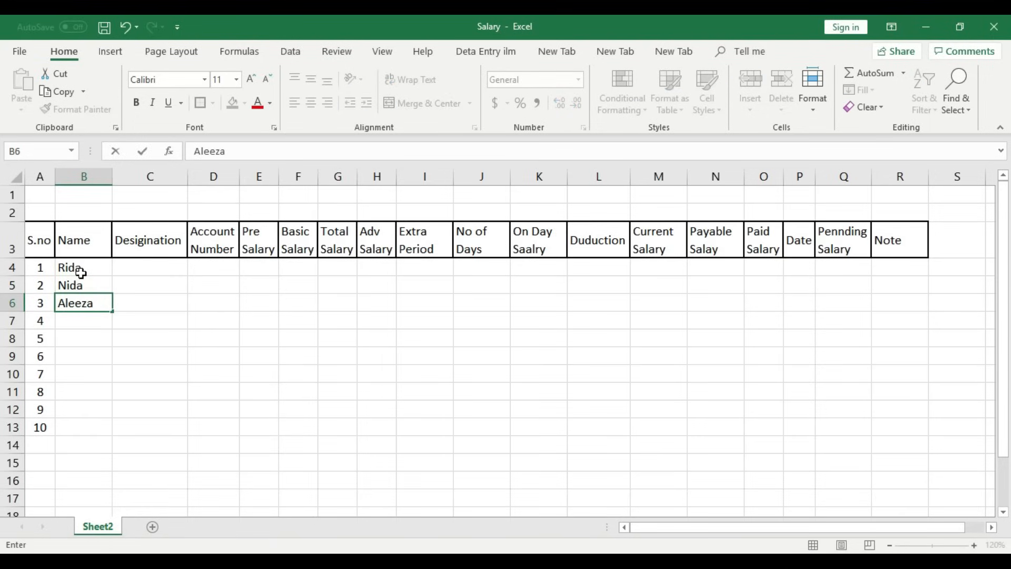
pyautogui.press('Return')
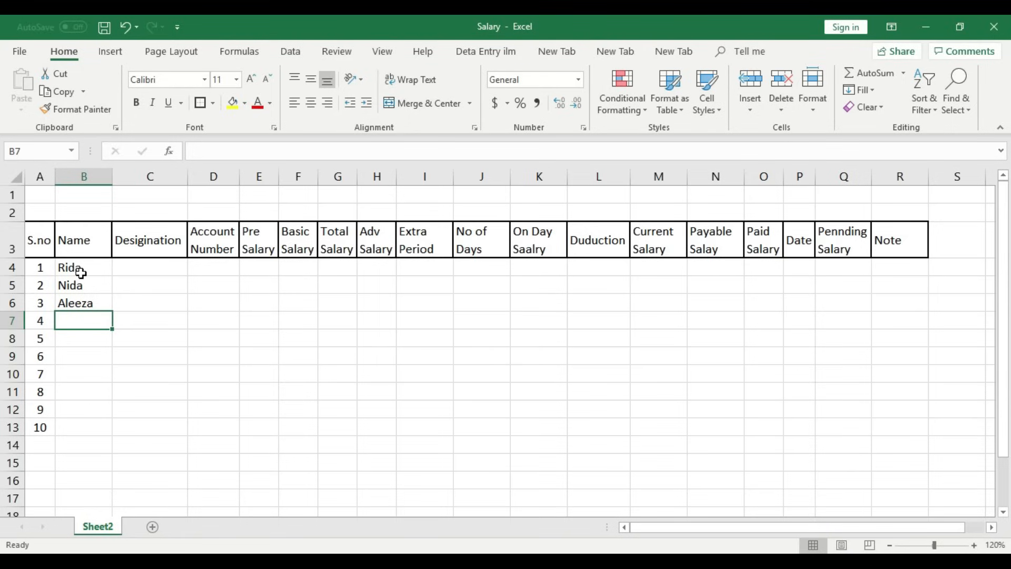
pyautogui.write('Amna')
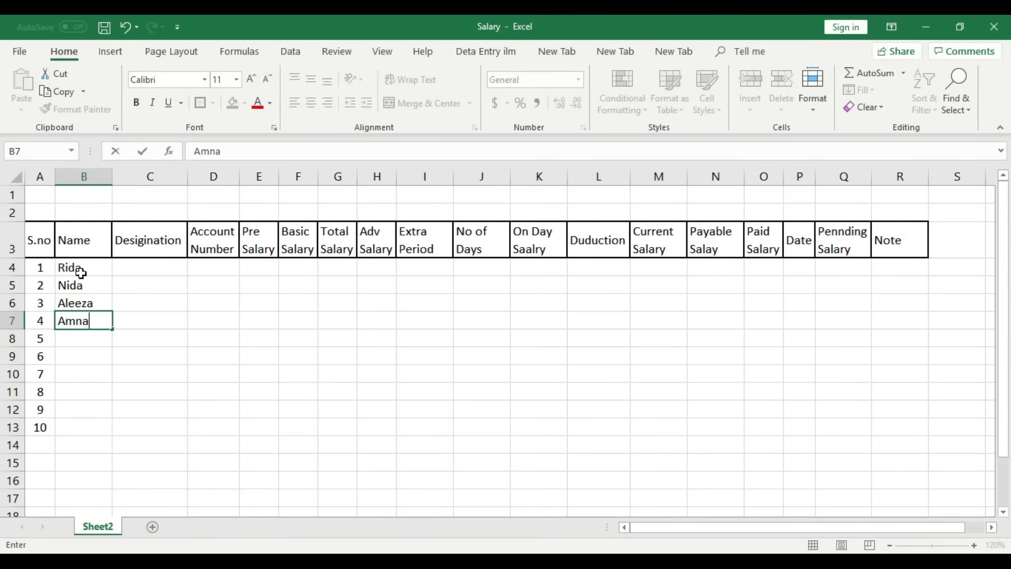
pyautogui.press('Return')
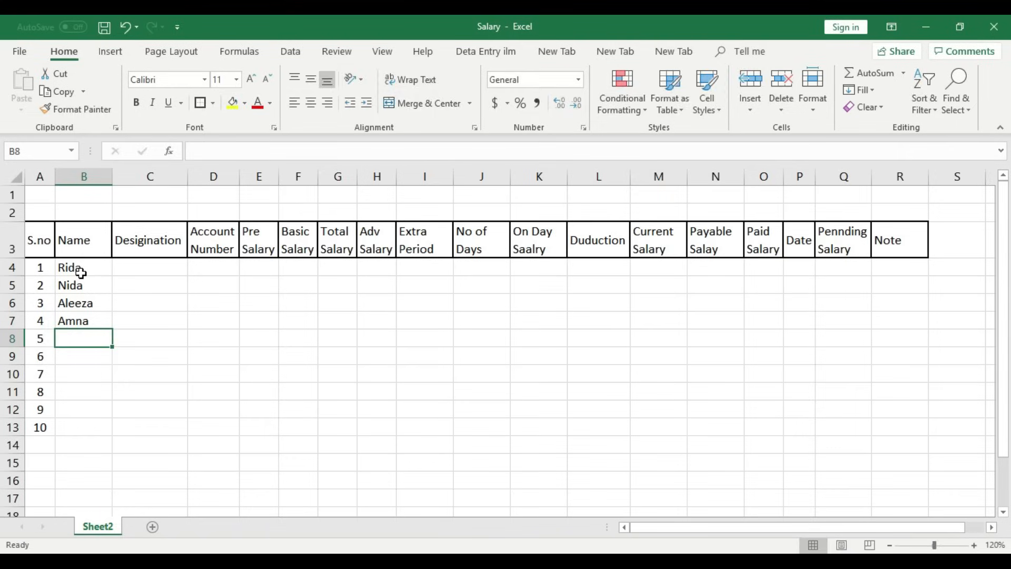
pyautogui.write('Urooj')
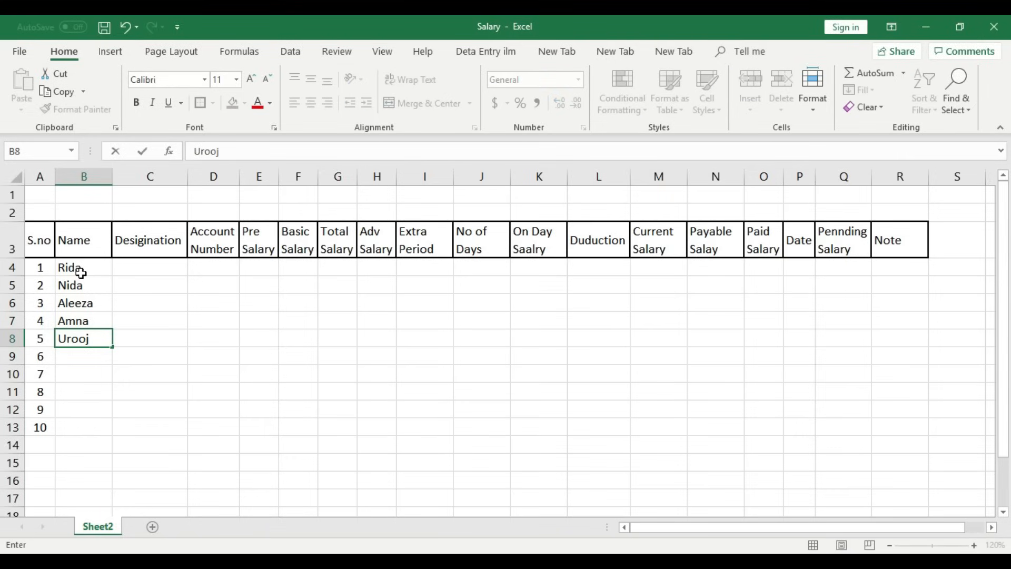
pyautogui.press('Return')
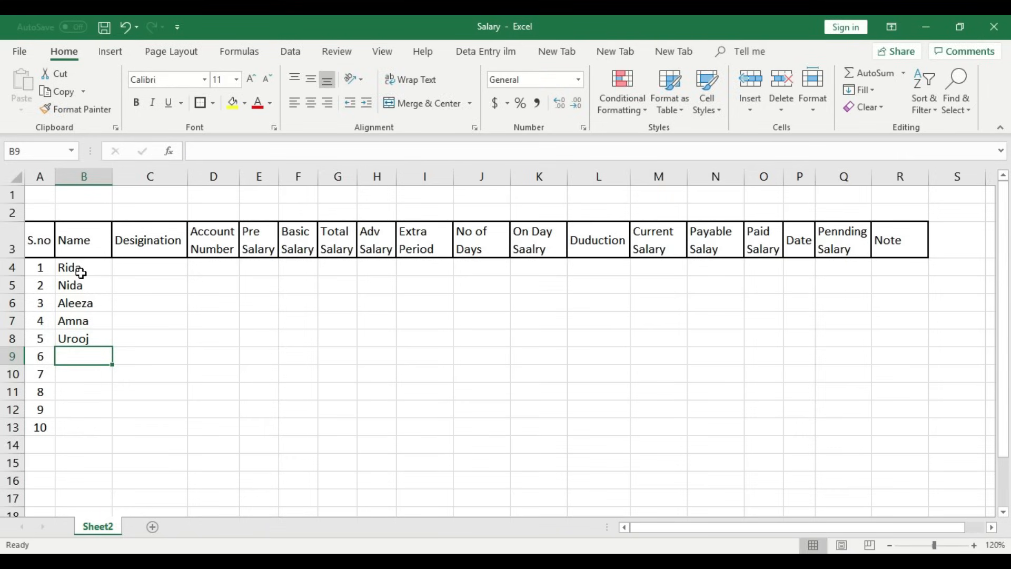
# - Enter the remaining five employee names in B9:B13, correcting typos in two of them
pyautogui.write('Eram')
pyautogui.press('Return')
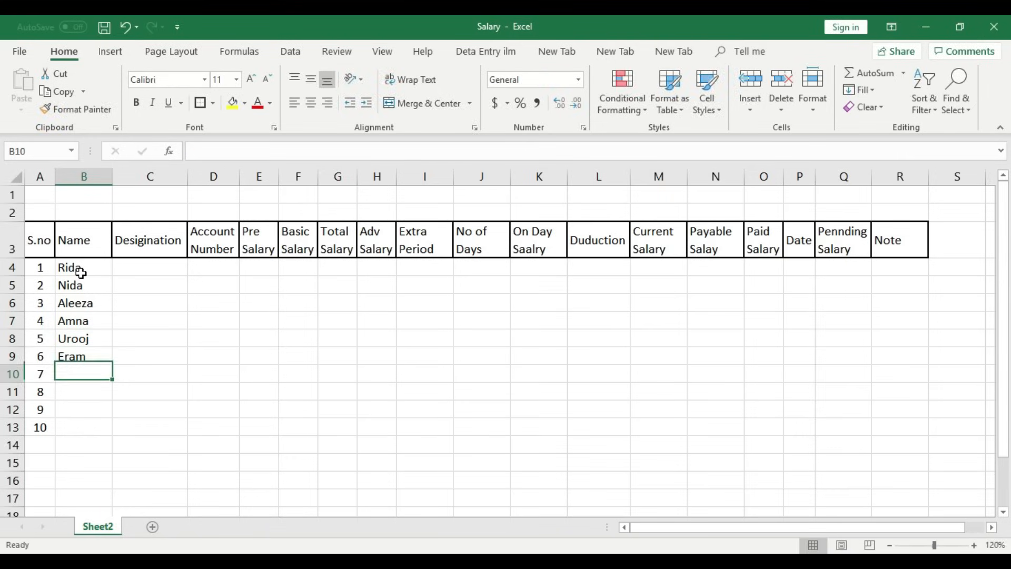
pyautogui.write('Marum')
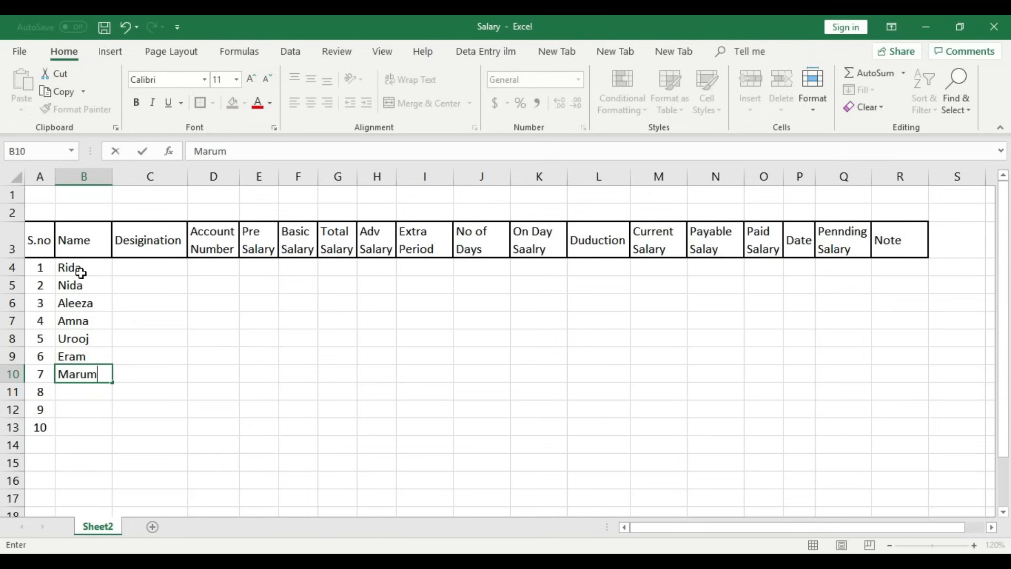
pyautogui.press('BackSpace')
pyautogui.press('BackSpace')
pyautogui.write('yam')
pyautogui.press('Return')
pyautogui.write('Ali')
pyautogui.press('Return')
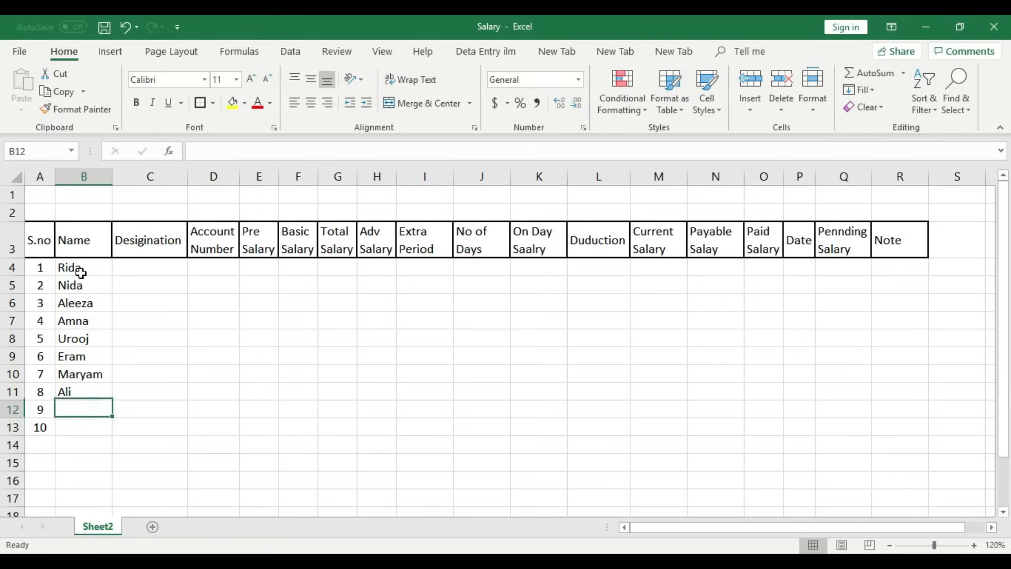
pyautogui.write('Junaid')
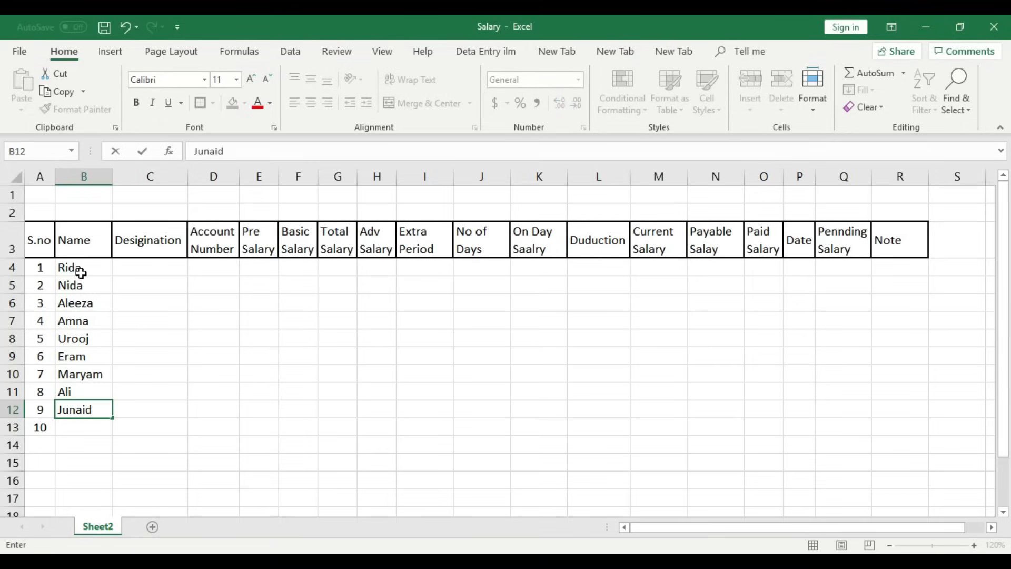
pyautogui.press('Return')
pyautogui.write('Fi')
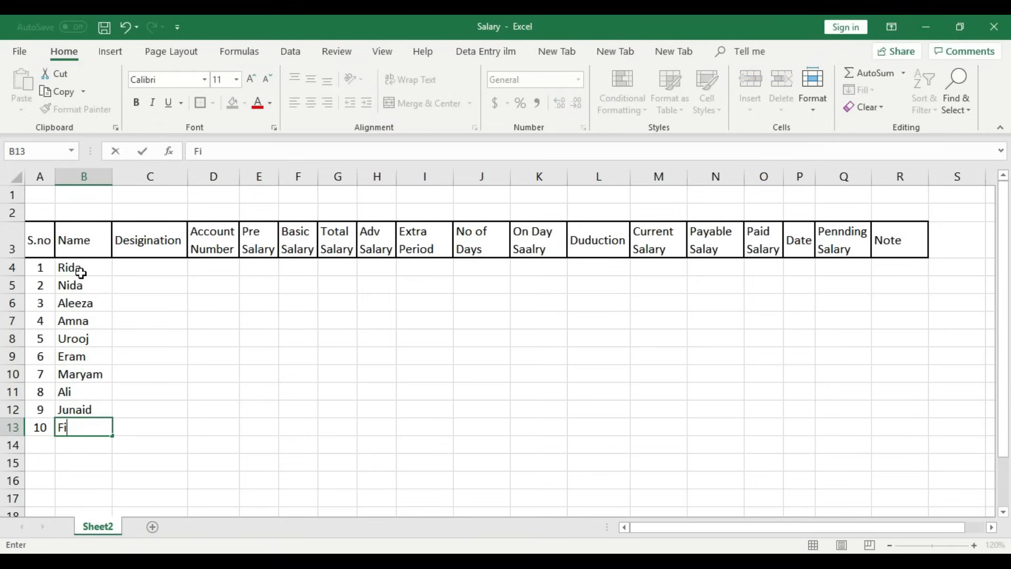
pyautogui.write('as')
pyautogui.write('i')
pyautogui.press('BackSpace')
pyautogui.press('BackSpace')
pyautogui.write('isal')
pyautogui.click(109, 176)
# - Autofit column B, then enter English, Urdu, Maths and Computer in C4:C7
pyautogui.doubleClick(111, 176)
pyautogui.click(128, 323)
pyautogui.click(136, 267)
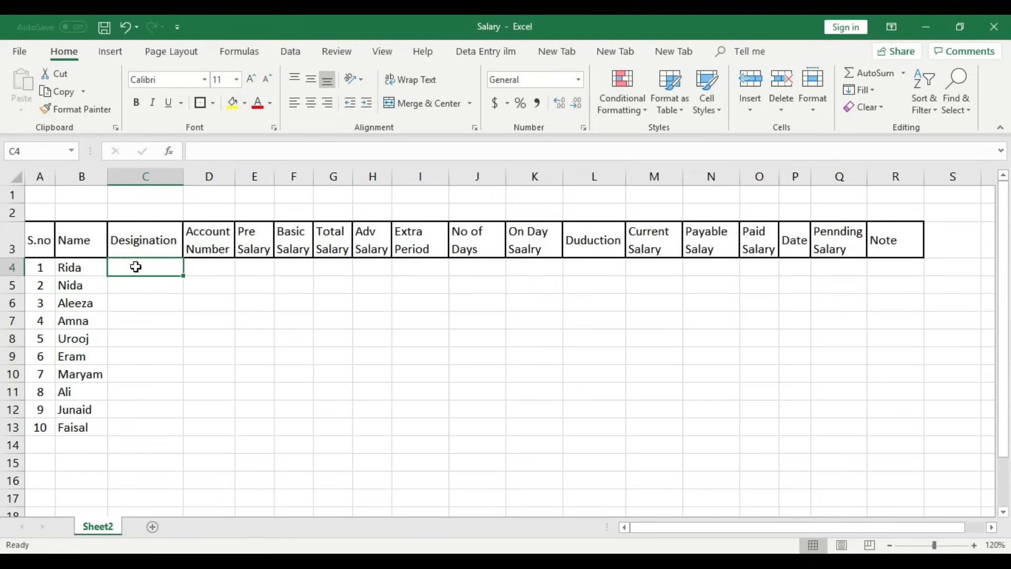
pyautogui.write('English')
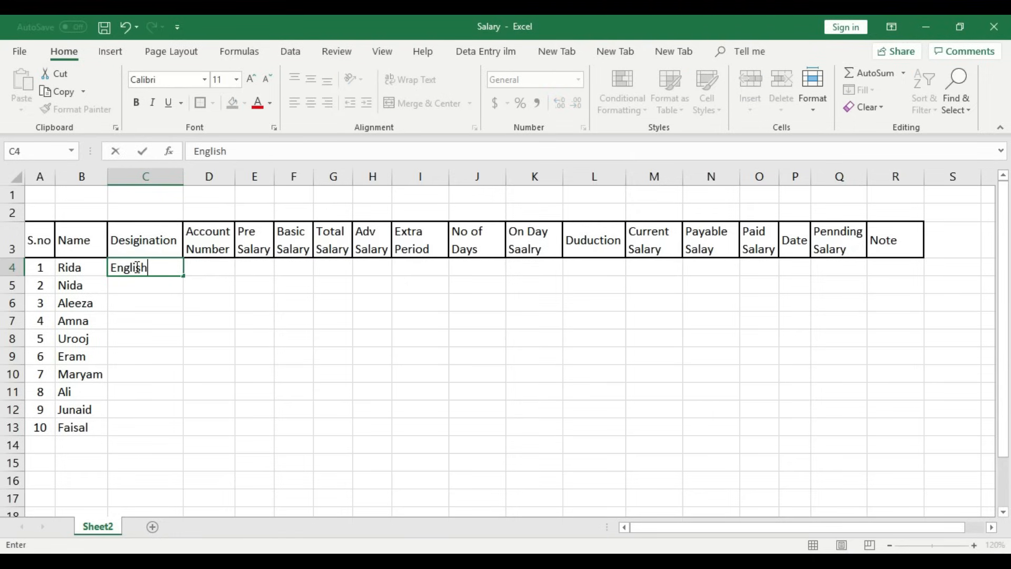
pyautogui.press('Return')
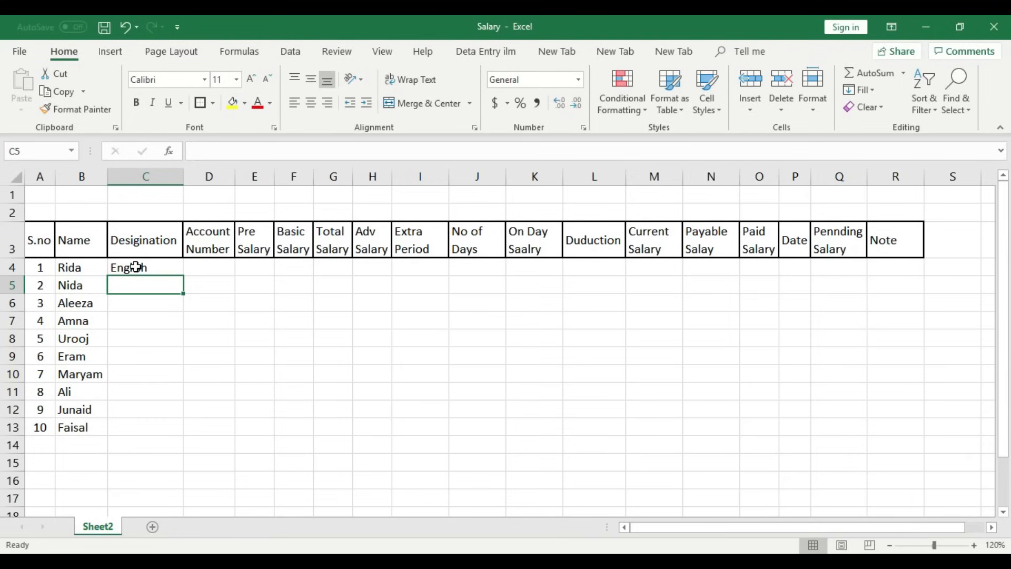
pyautogui.write('Urdu')
pyautogui.press('Return')
pyautogui.write('Maths')
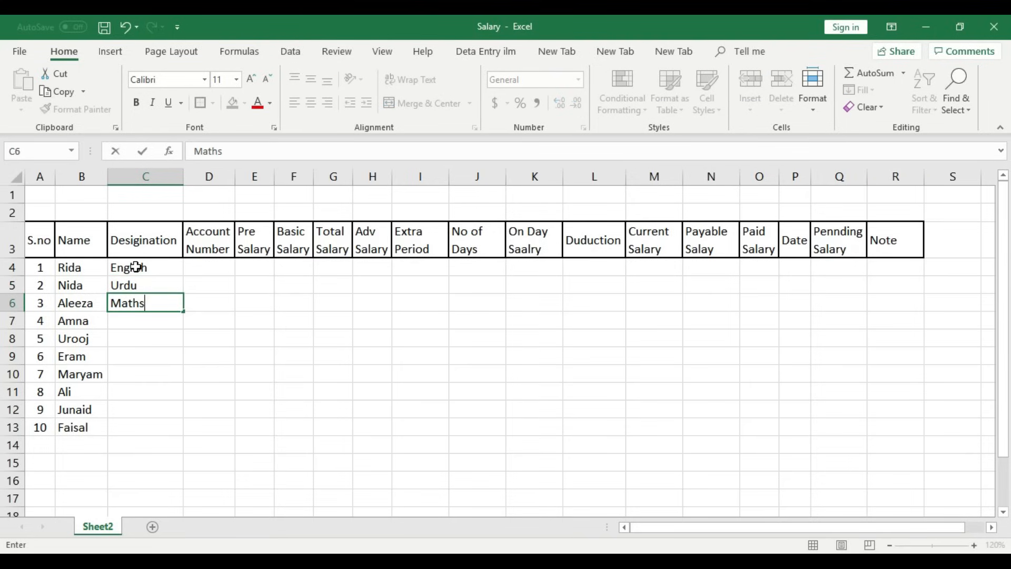
pyautogui.press('Return')
pyautogui.write('Co')
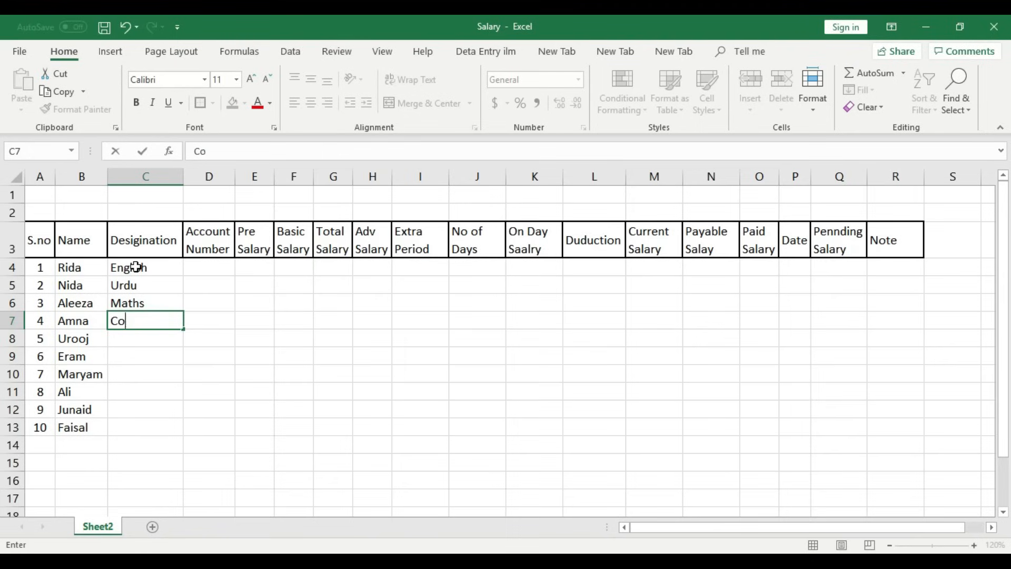
pyautogui.write('mputer')
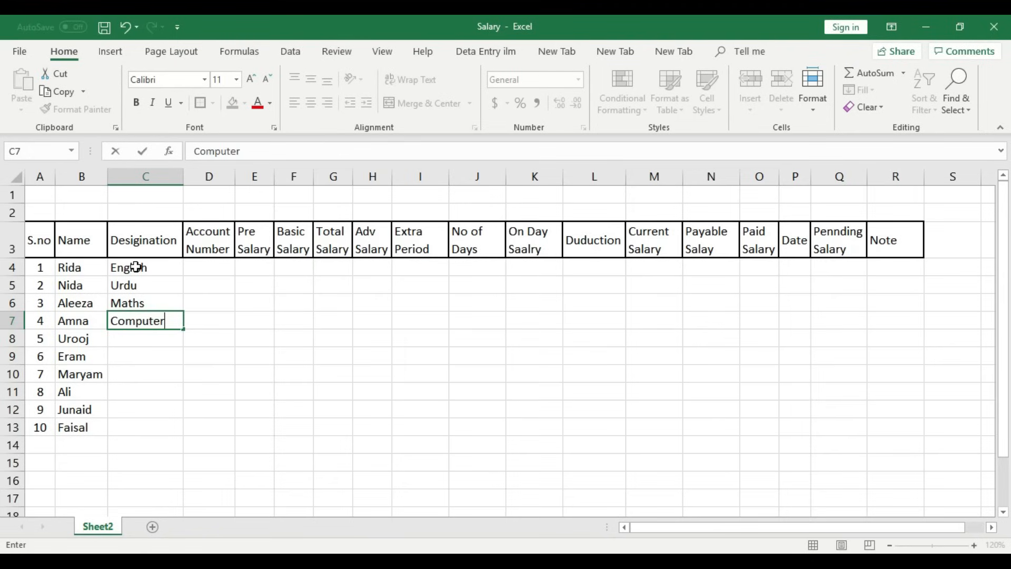
pyautogui.press('Return')
# - Enter Commerce, Islamyat, Maths, Lab Attanand, Accountant and Office Boy in C8:C13
pyautogui.write('Commercer')
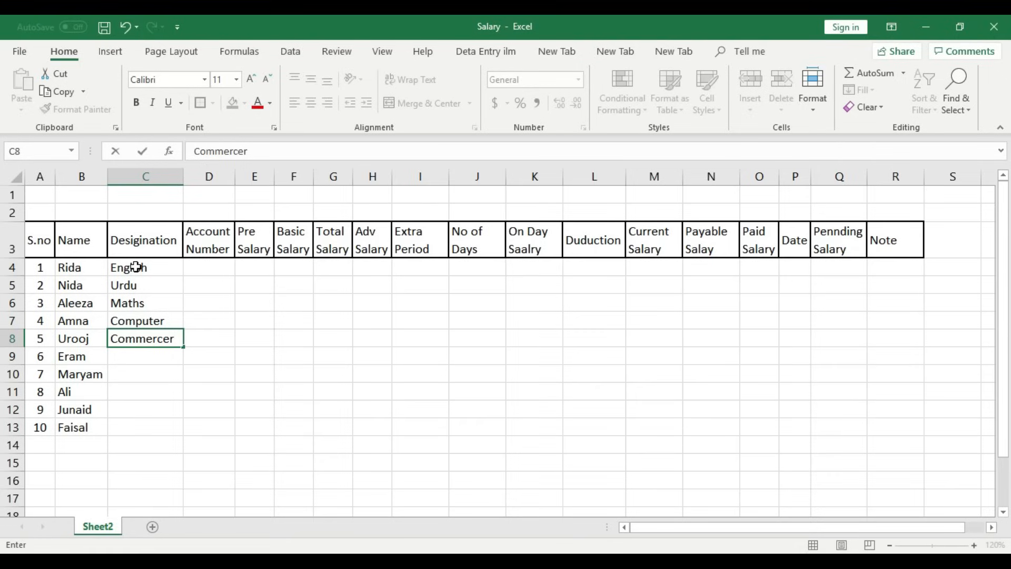
pyautogui.write('\\')
pyautogui.press('BackSpace')
pyautogui.press('BackSpace')
pyautogui.press('Return')
pyautogui.write('Isl')
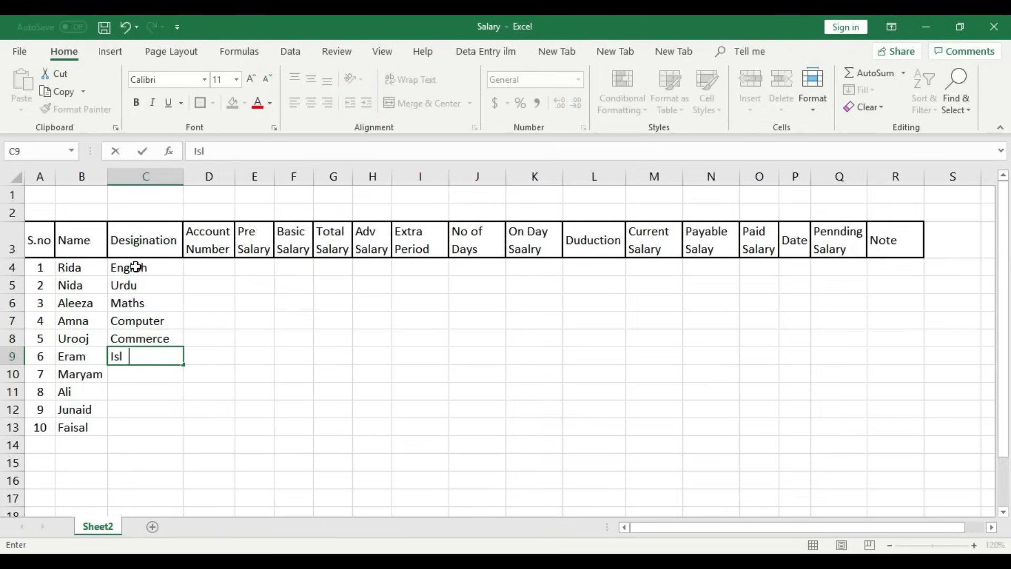
pyautogui.write('amyat')
pyautogui.press('Return')
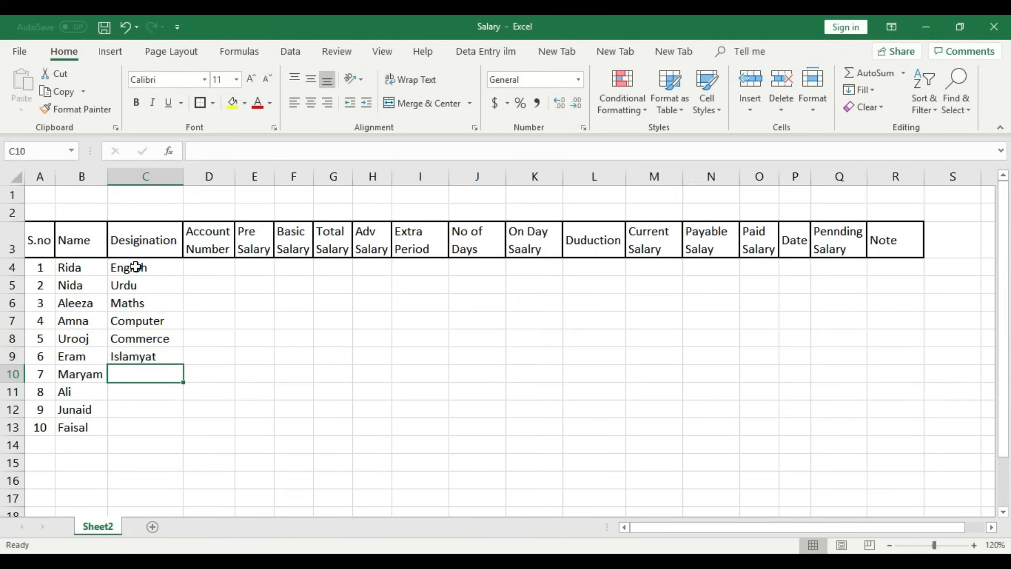
pyautogui.write('Mat')
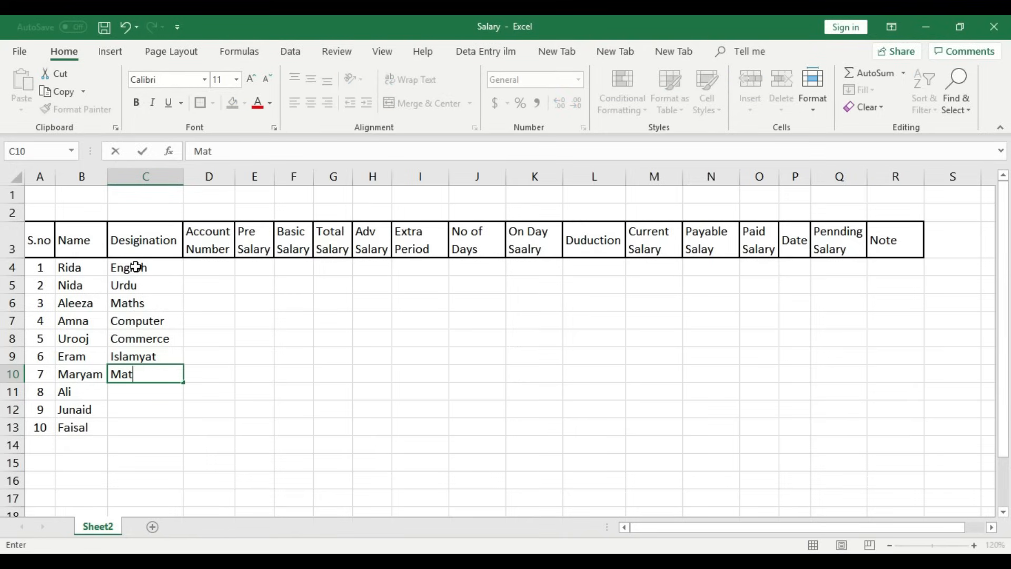
pyautogui.write('hs')
pyautogui.press('Return')
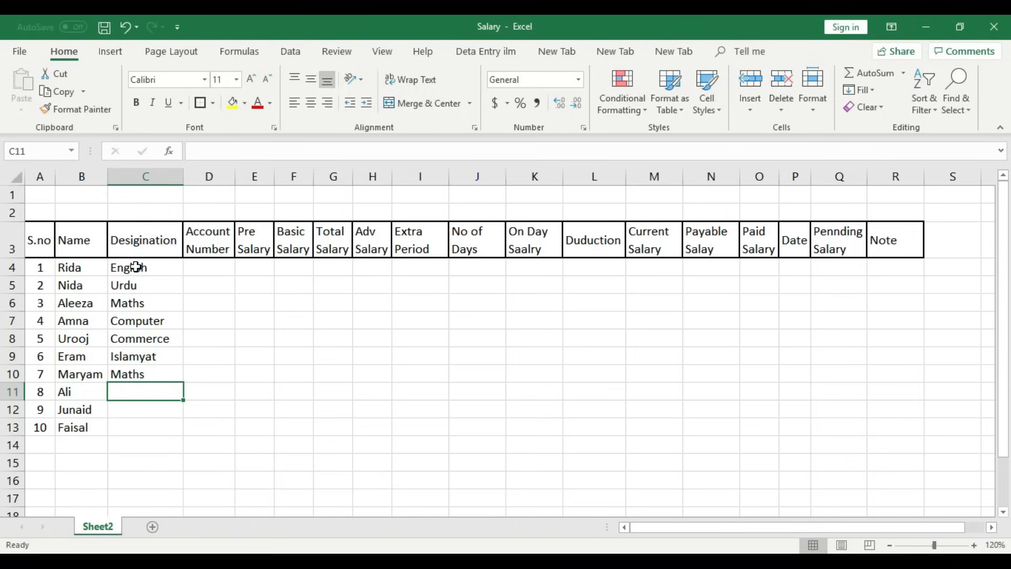
pyautogui.write('Com')
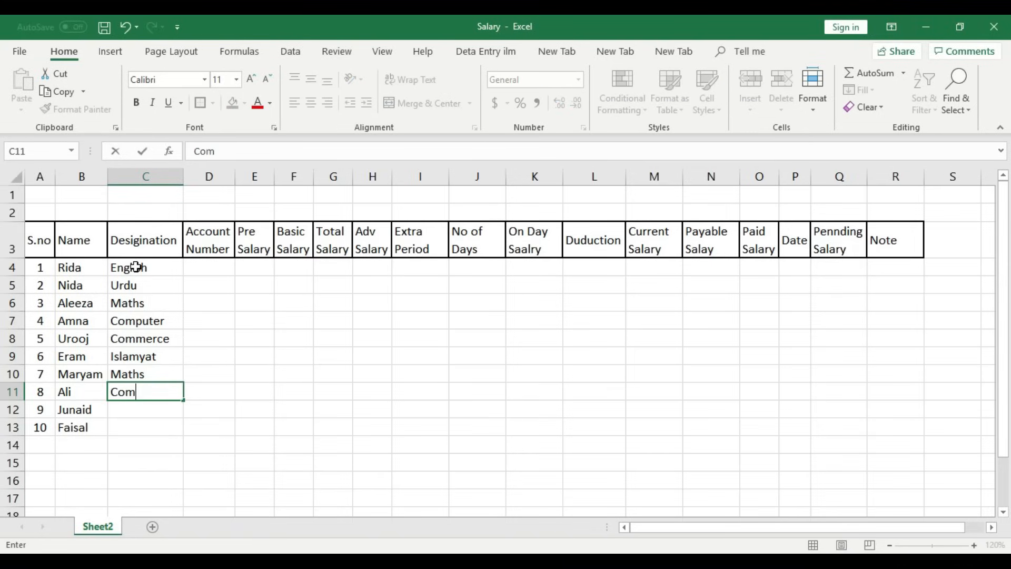
pyautogui.press('BackSpace')
pyautogui.press('BackSpace')
pyautogui.press('BackSpace')
pyautogui.write('Lab Attanand')
pyautogui.press('Return')
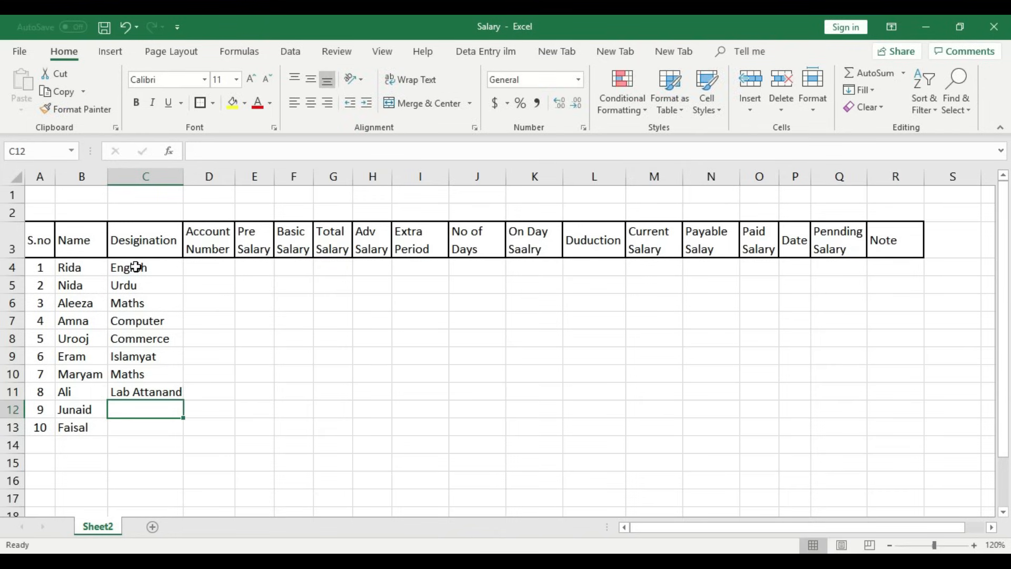
pyautogui.write('A')
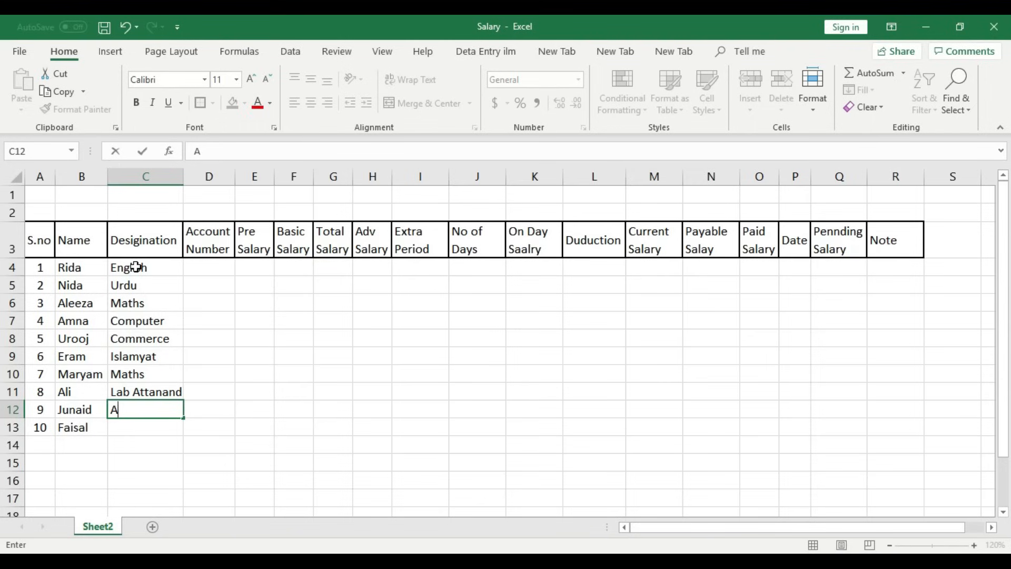
pyautogui.write('ccountant')
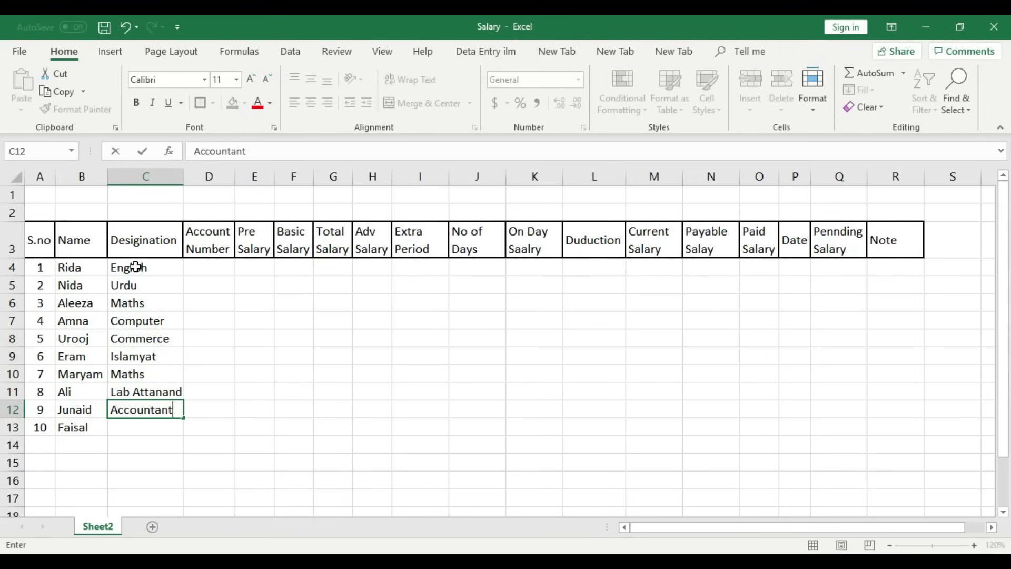
pyautogui.press('Return')
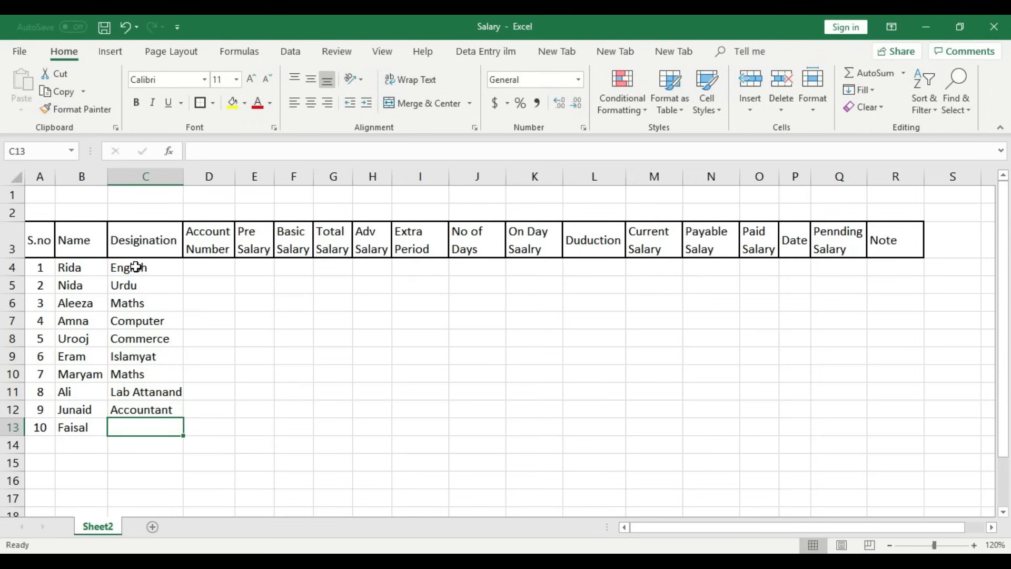
pyautogui.write('Off')
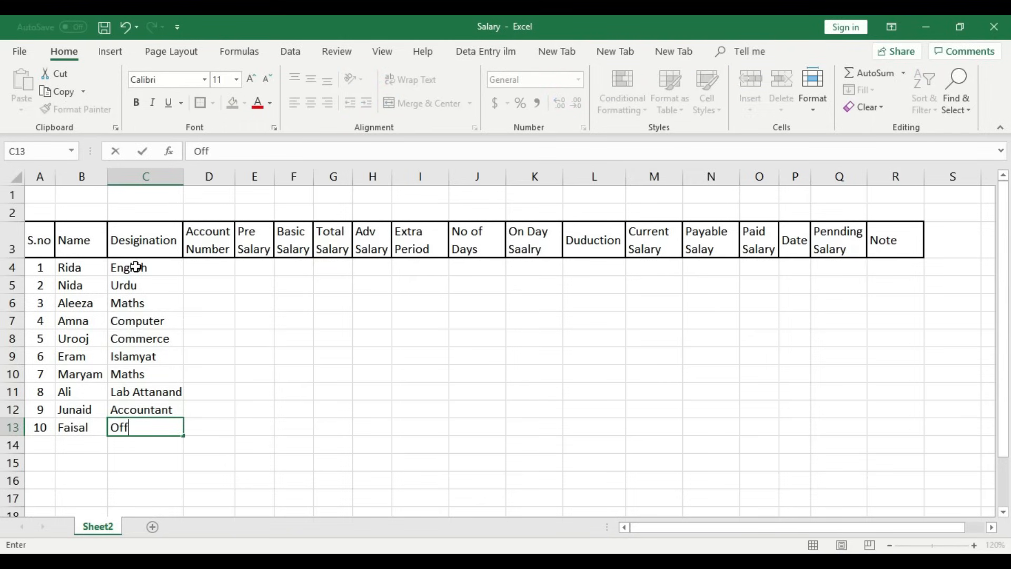
pyautogui.write('ice Boy')
pyautogui.click(215, 352)
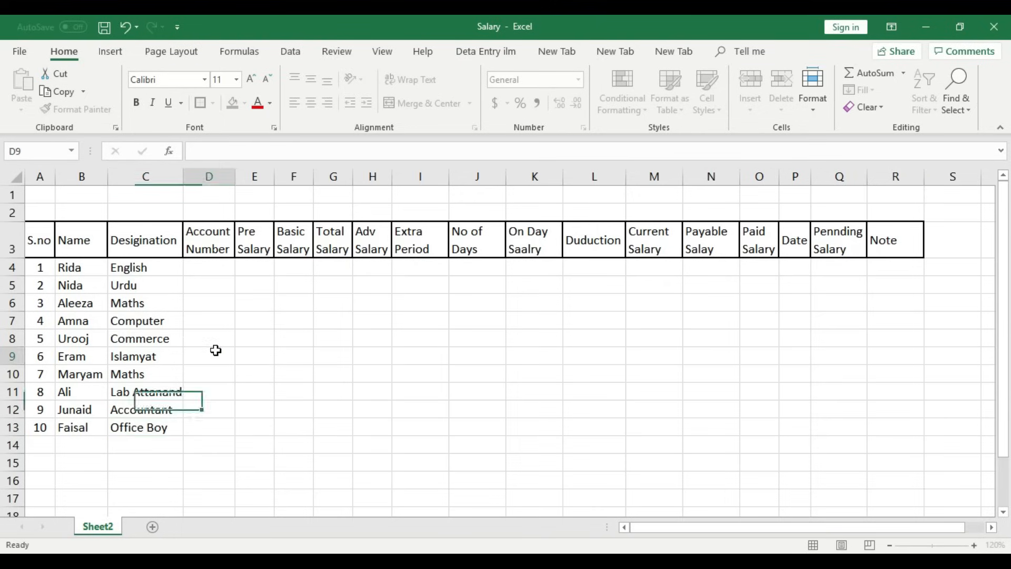
# - Widen column C and type the employee account number into D4 and D5
pyautogui.moveTo(183, 175); pyautogui.dragTo(187, 175)
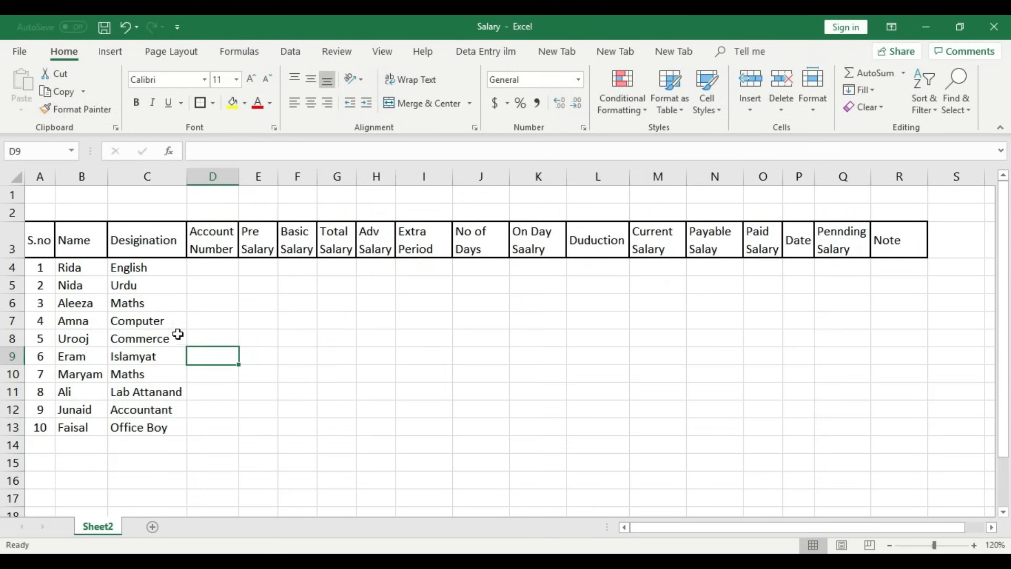
pyautogui.click(213, 274)
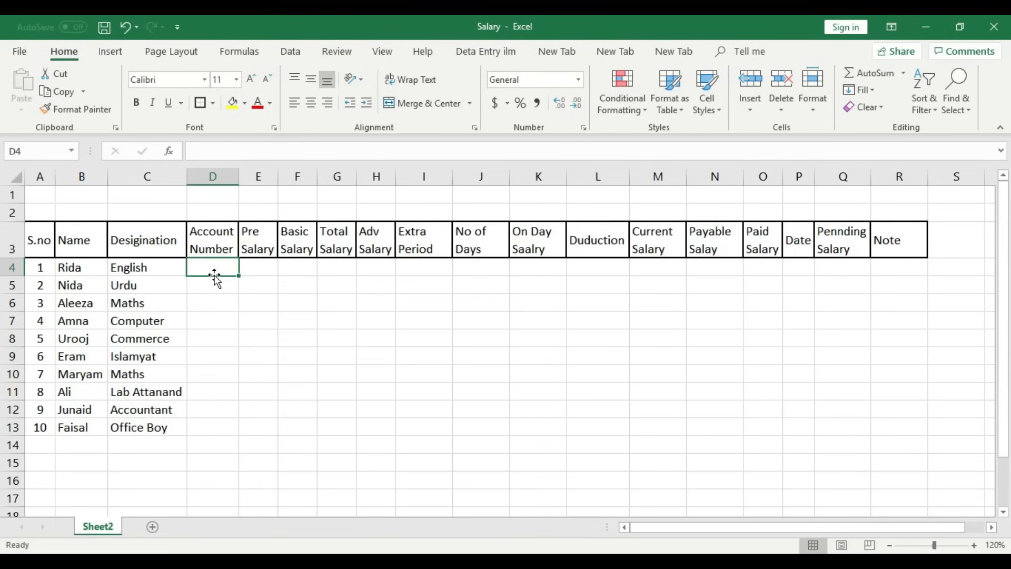
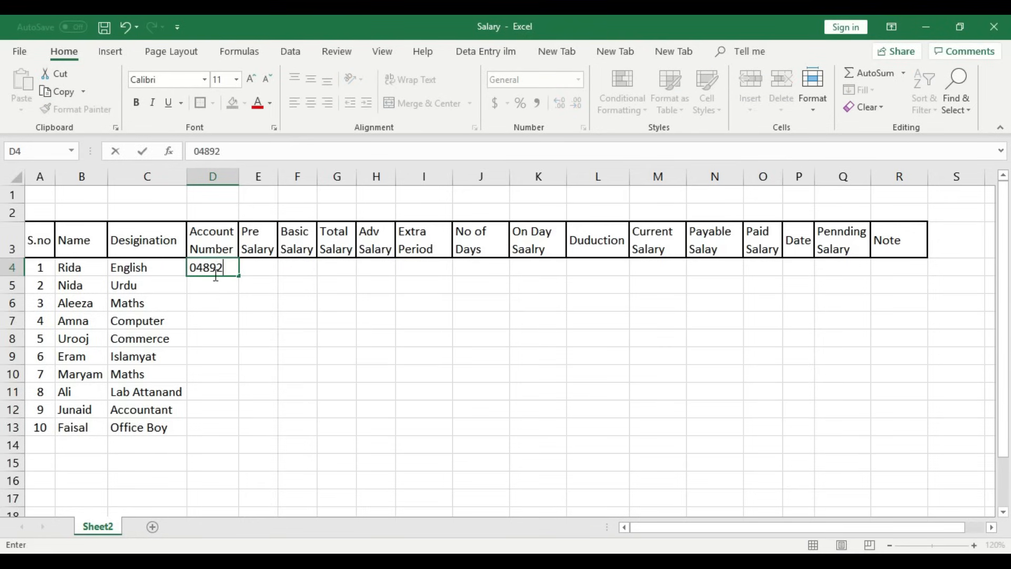
pyautogui.click(217, 284)
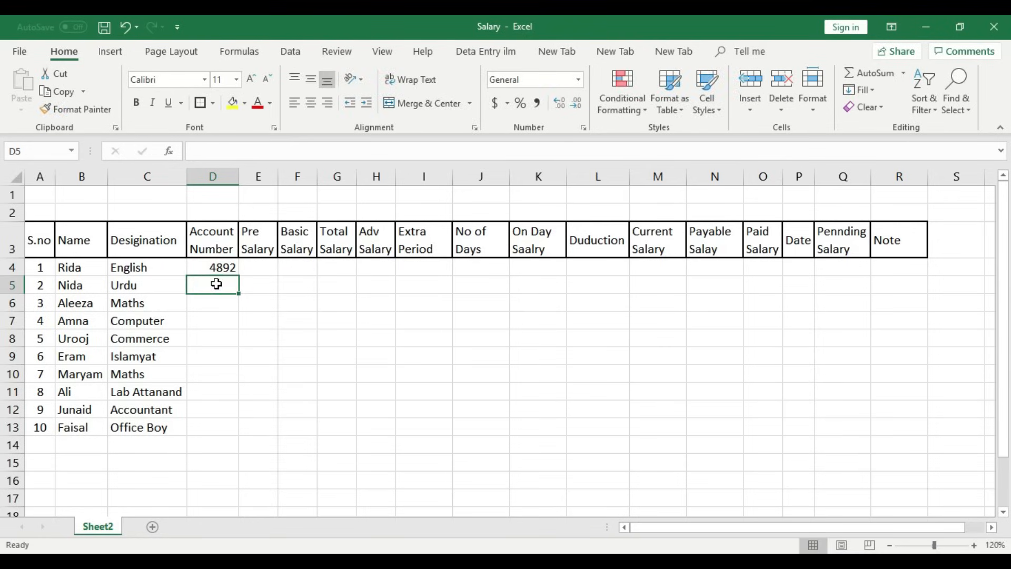
pyautogui.write('4892')
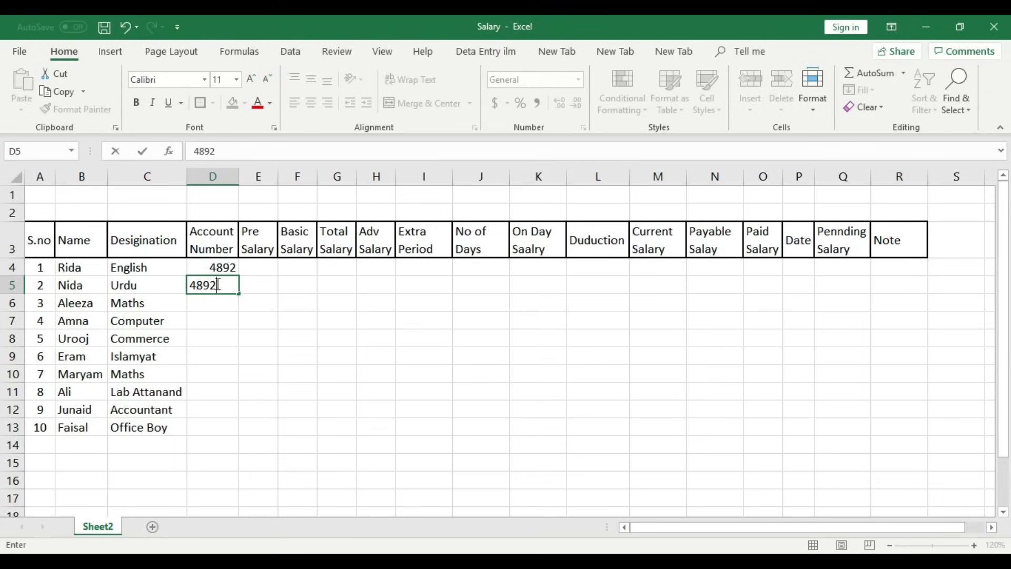
pyautogui.click(218, 300)
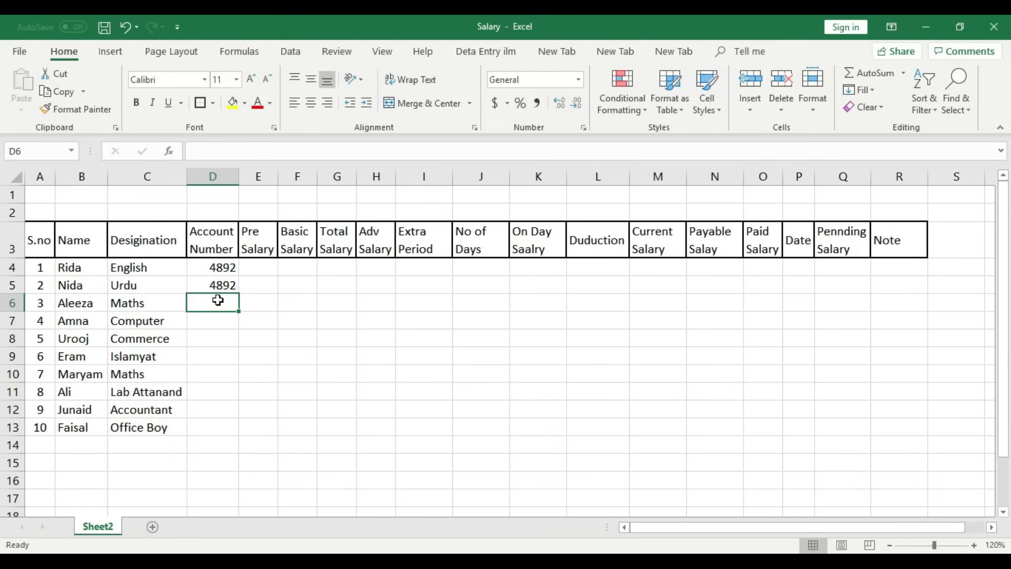
# - Copy the account numbers in D4:D5 down through D13 and save the workbook
pyautogui.click(223, 280)
pyautogui.moveTo(223, 268); pyautogui.dragTo(227, 282)
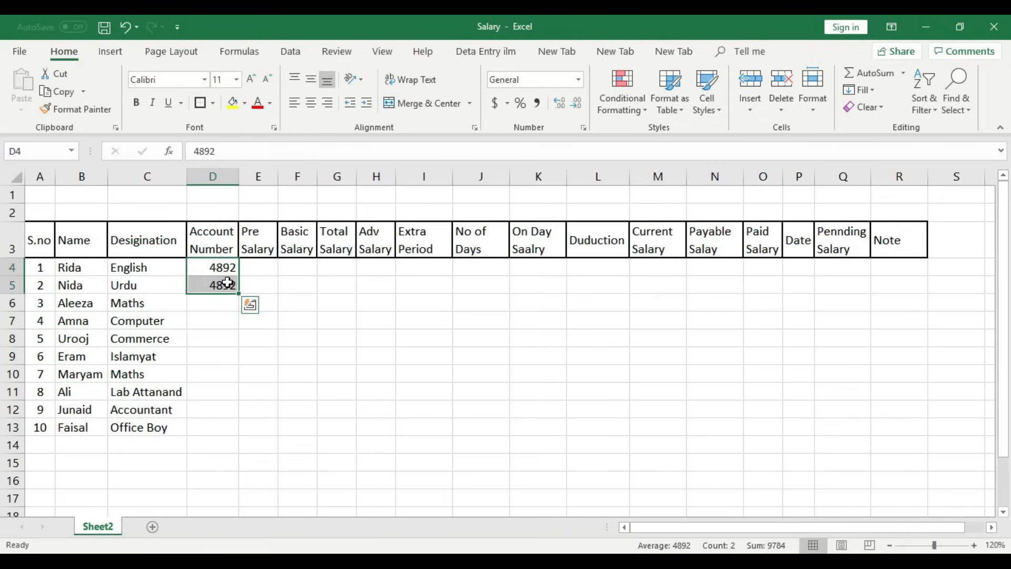
pyautogui.hotkey('ctrl', 'c')
pyautogui.click(223, 300)
pyautogui.hotkey('ctrl', 'v')
pyautogui.click(224, 338)
pyautogui.hotkey('ctrl', 'v')
pyautogui.click(225, 372)
pyautogui.hotkey('ctrl', 'v')
pyautogui.click(224, 409)
pyautogui.hotkey('ctrl', 'v')
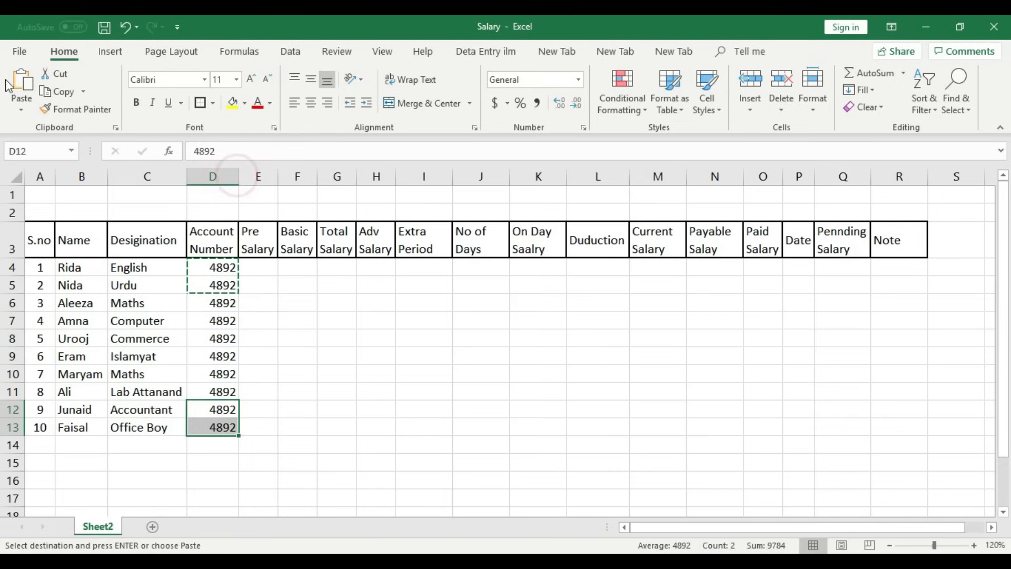
pyautogui.click(299, 300)
pyautogui.hotkey('ctrl', 's')
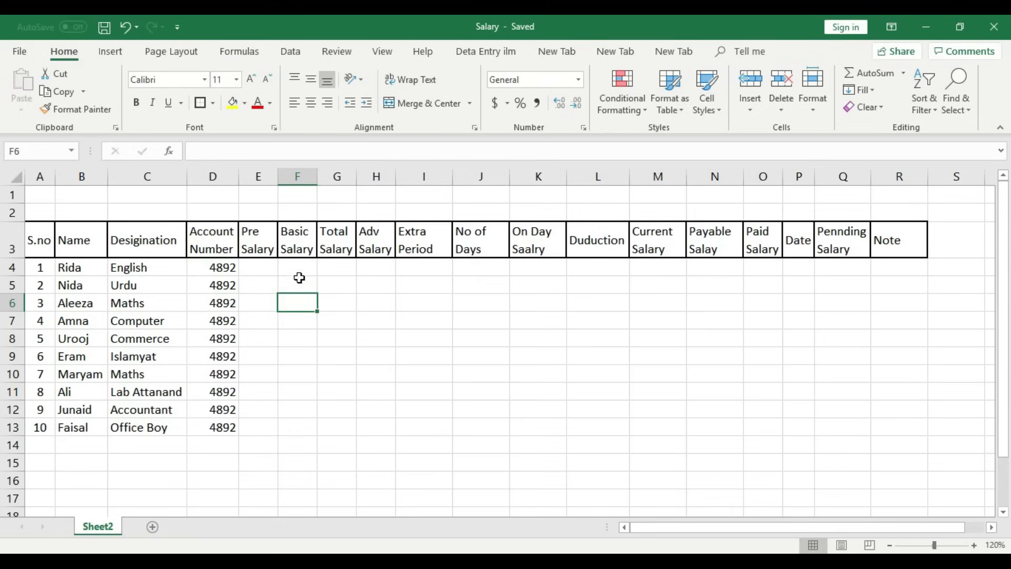
# - Enter basic salaries 20000, 19000, 25000, 30000, 15000 and 9000 in F4:F9
pyautogui.click(299, 267)
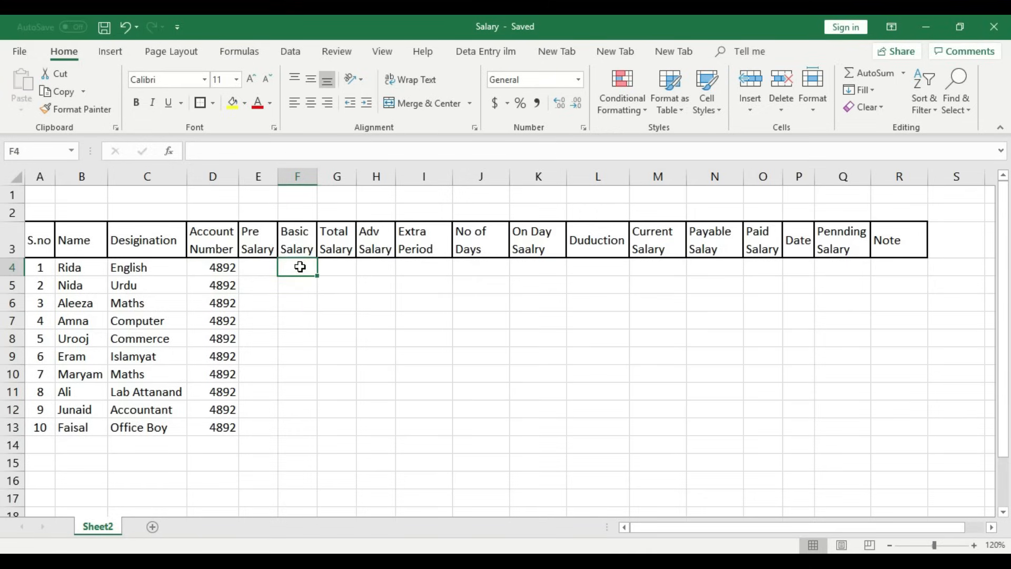
pyautogui.write('20000')
pyautogui.press('Return')
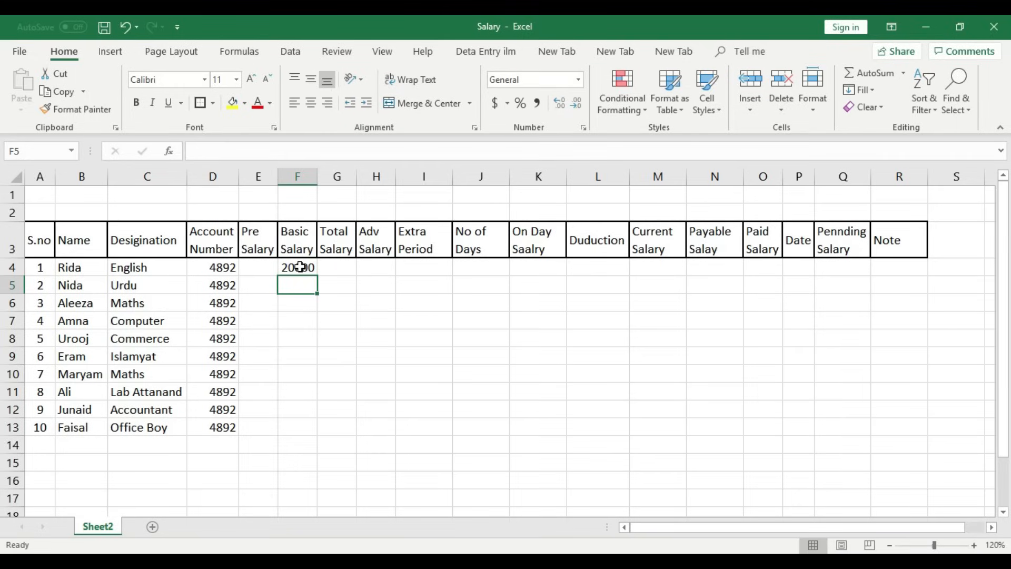
pyautogui.write('19000')
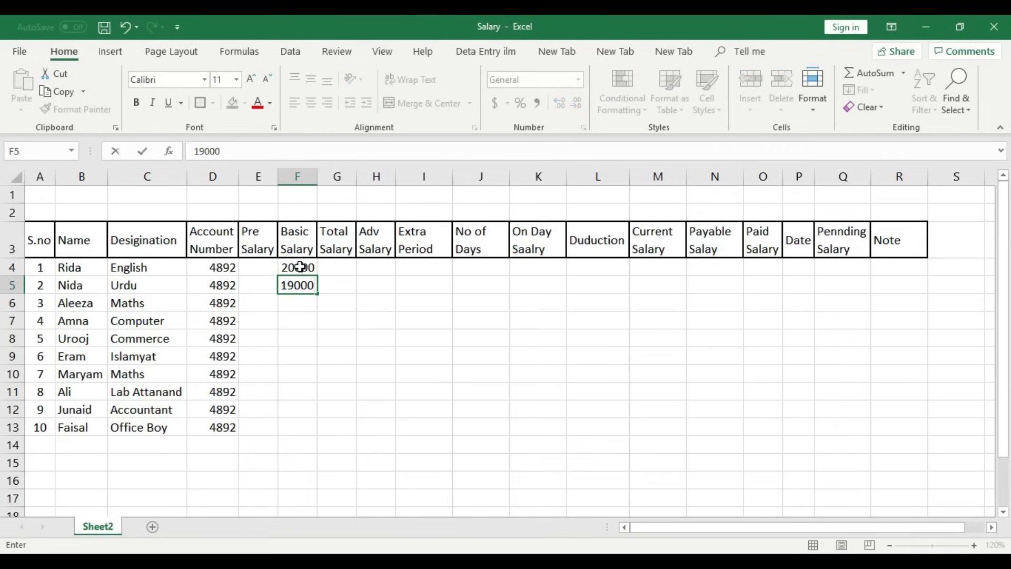
pyautogui.press('Return')
pyautogui.write('25000')
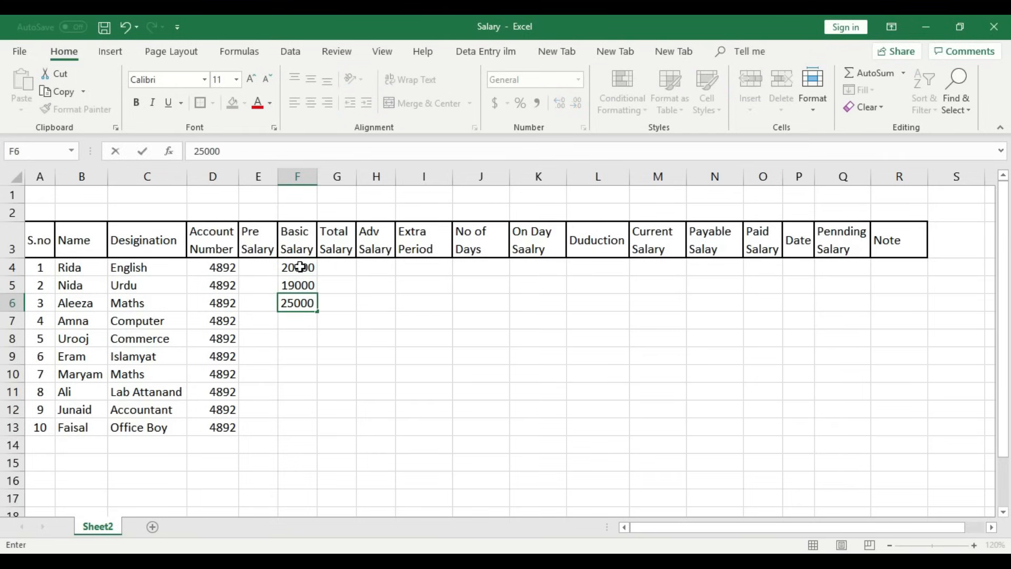
pyautogui.press('Return')
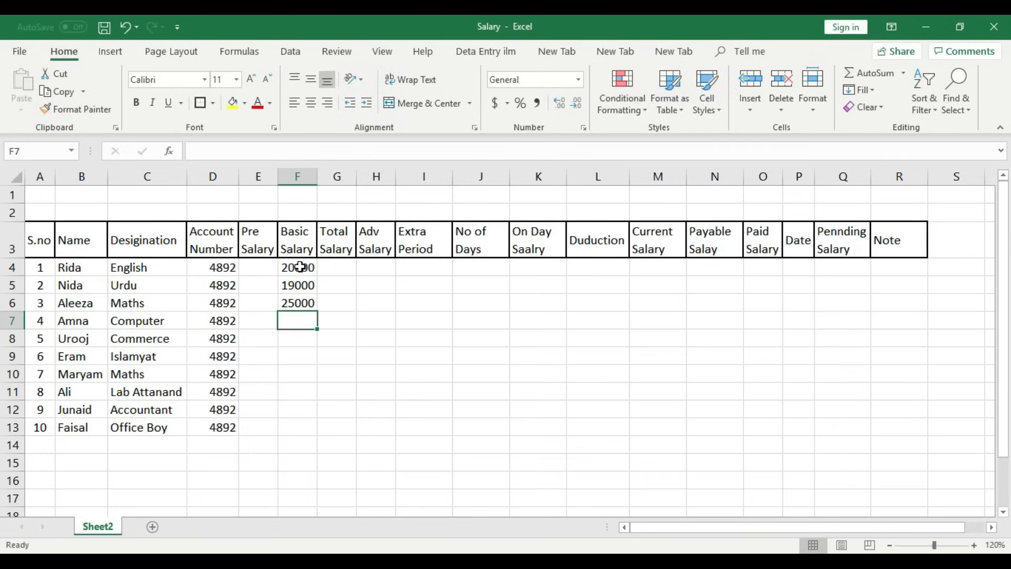
pyautogui.write('30000')
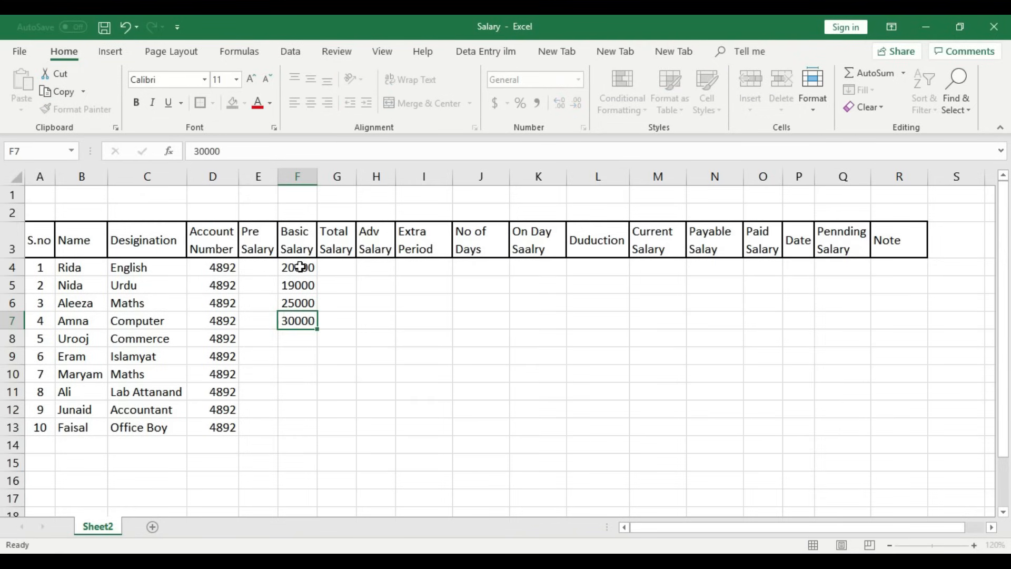
pyautogui.press('Return')
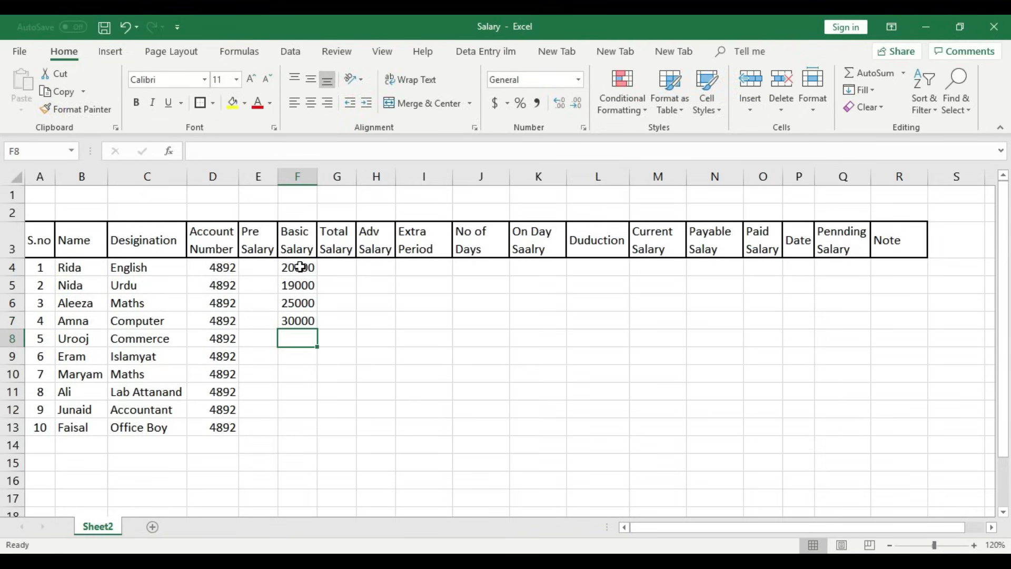
pyautogui.write('15000')
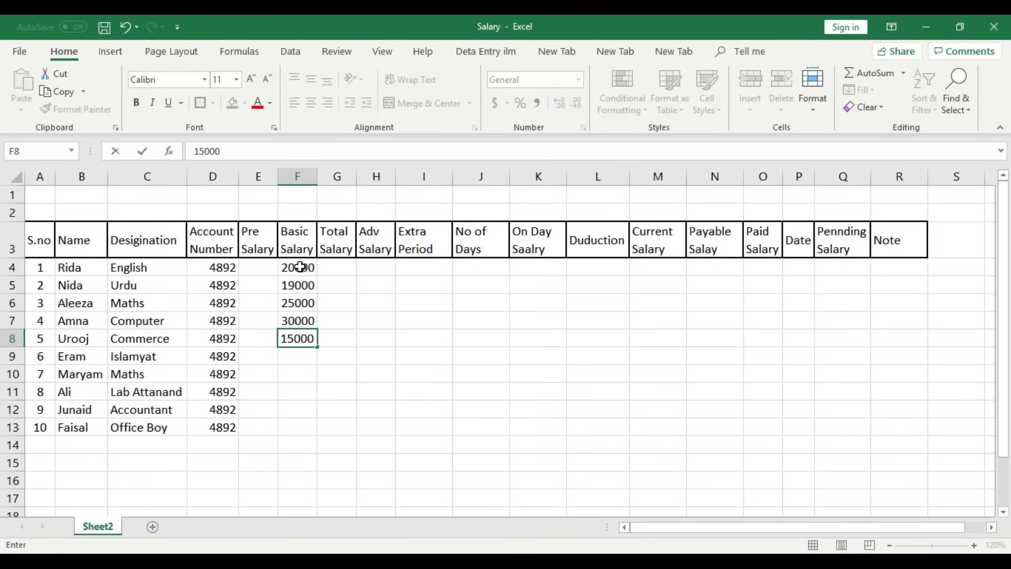
pyautogui.press('Return')
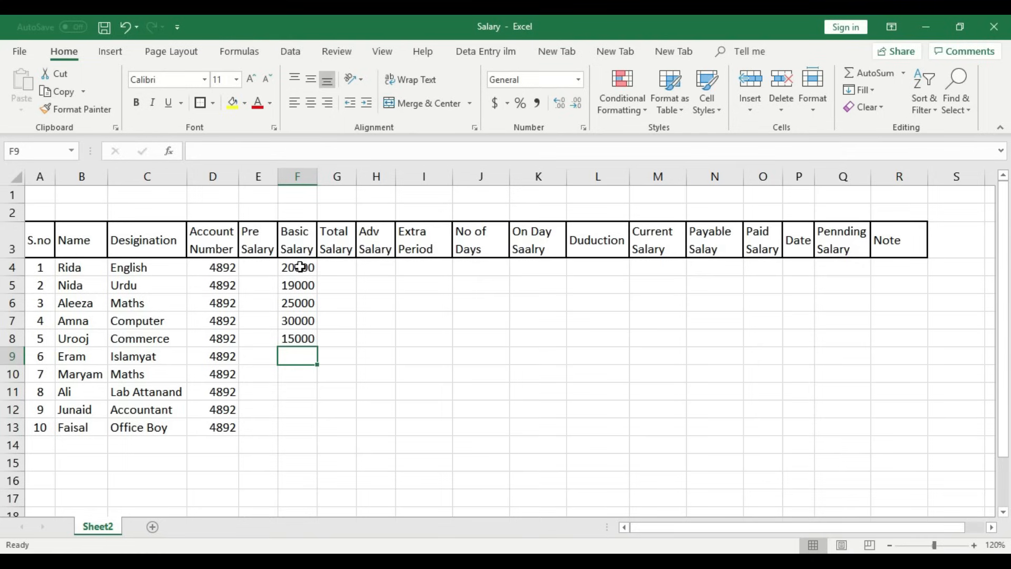
pyautogui.write('9000')
pyautogui.press('Return')
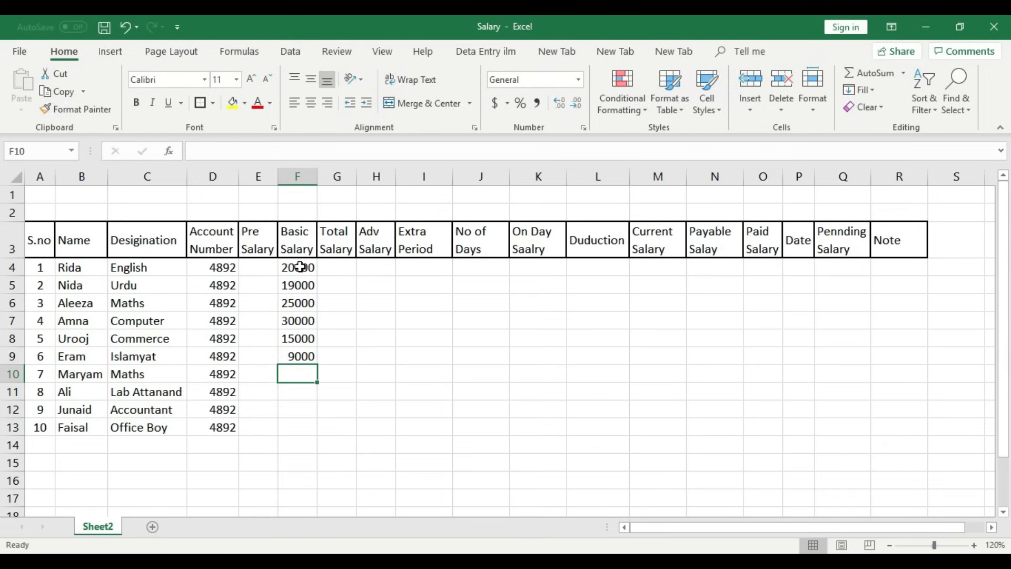
# - Enter basic salaries 27000, 22000, 21000 and 25000 in F10:F13, fixing a mistyped 70000
pyautogui.write('7000')
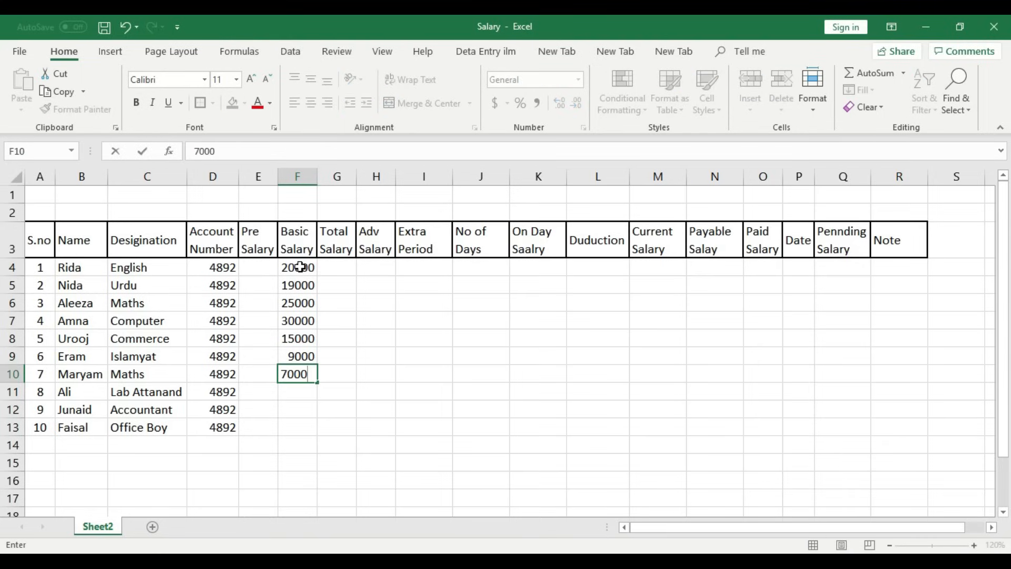
pyautogui.write('0')
pyautogui.press('BackSpace')
pyautogui.press('BackSpace')
pyautogui.press('BackSpace')
pyautogui.press('BackSpace')
pyautogui.press('BackSpace')
pyautogui.write('27000')
pyautogui.press('Return')
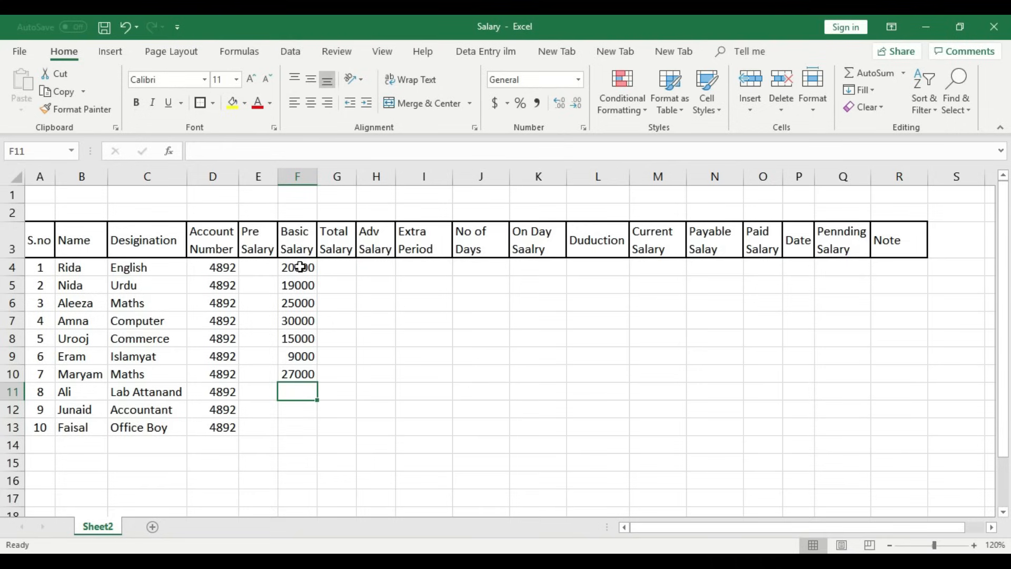
pyautogui.write('22000')
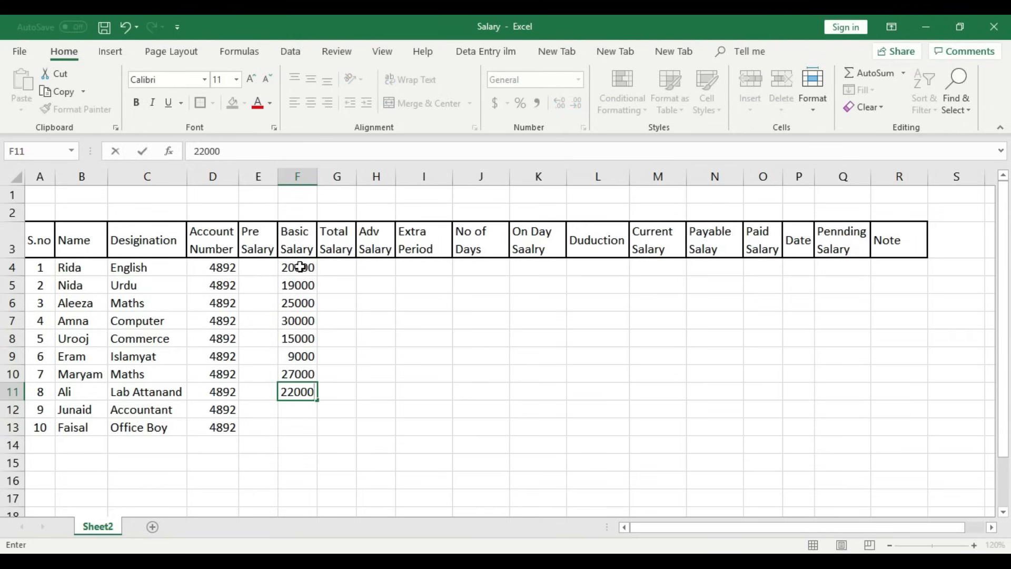
pyautogui.press('Return')
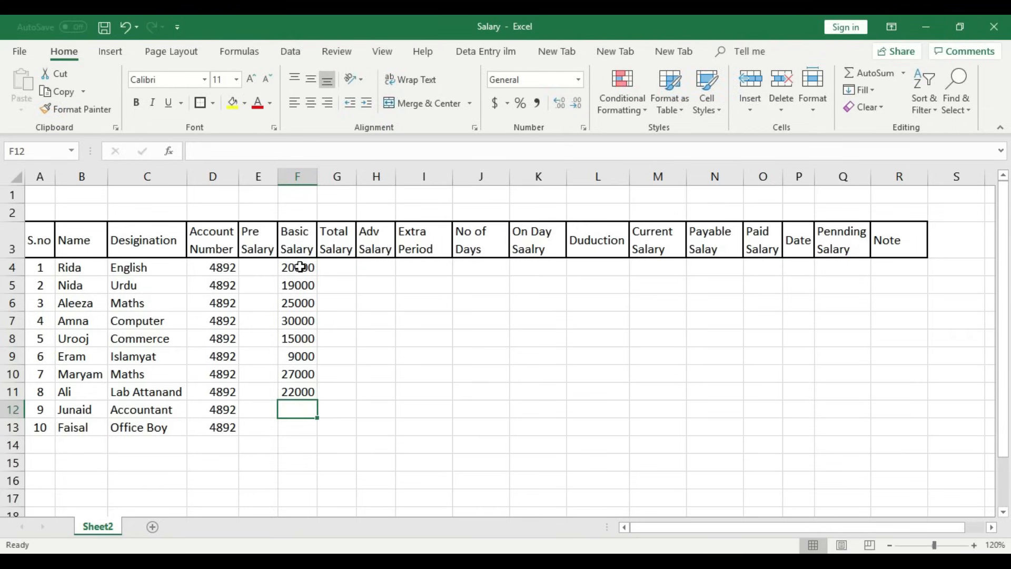
pyautogui.write('21000')
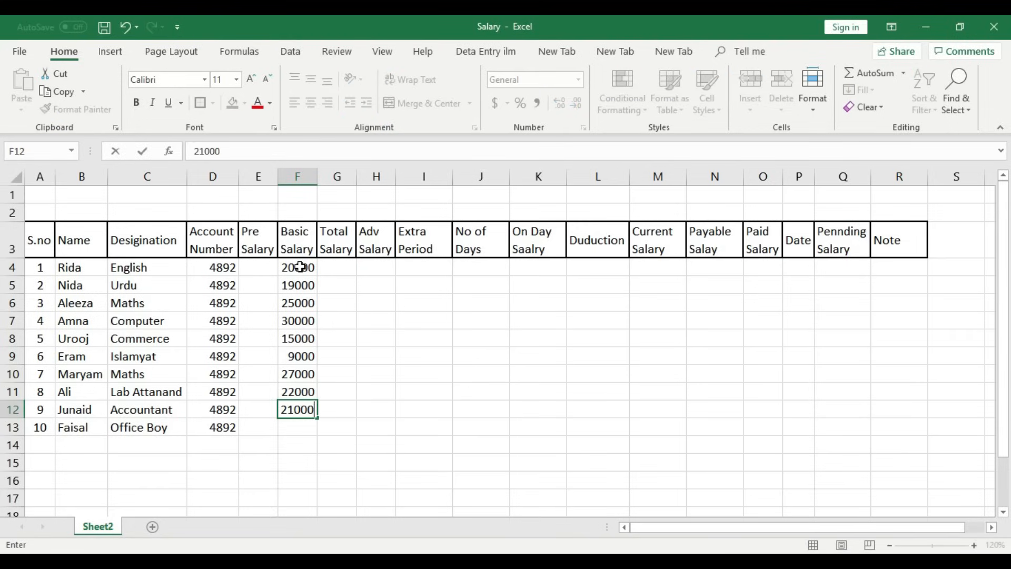
pyautogui.press('Return')
pyautogui.write('25000')
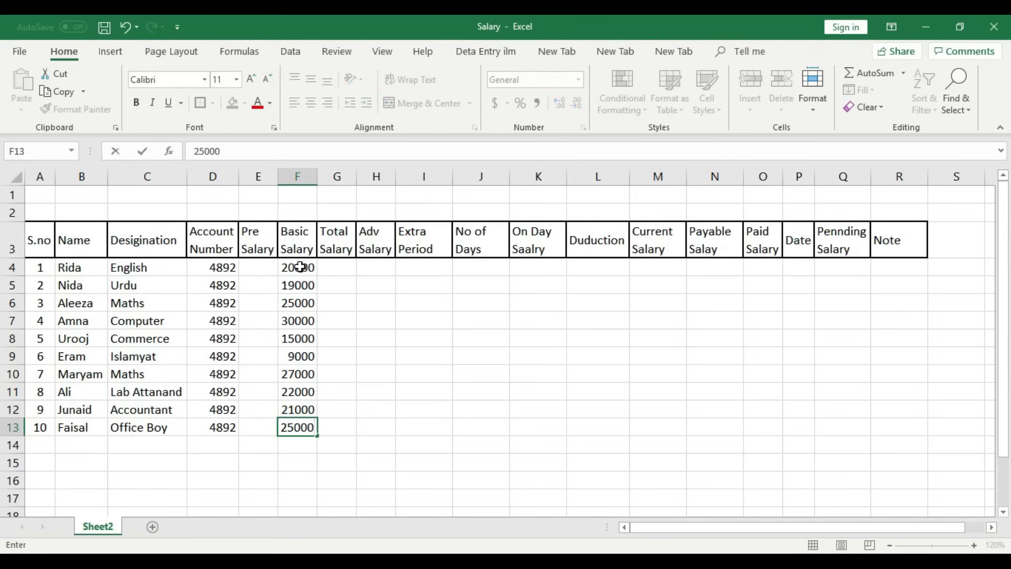
pyautogui.click(343, 406)
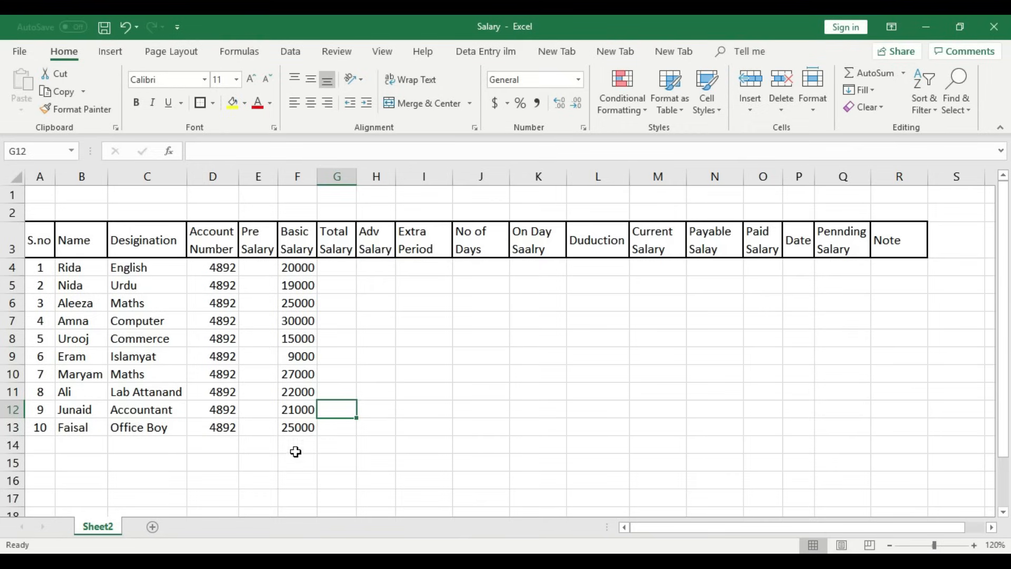
# - Give the Basic Salary header cell F3 a yellow fill
pyautogui.moveTo(310, 270); pyautogui.dragTo(300, 422)
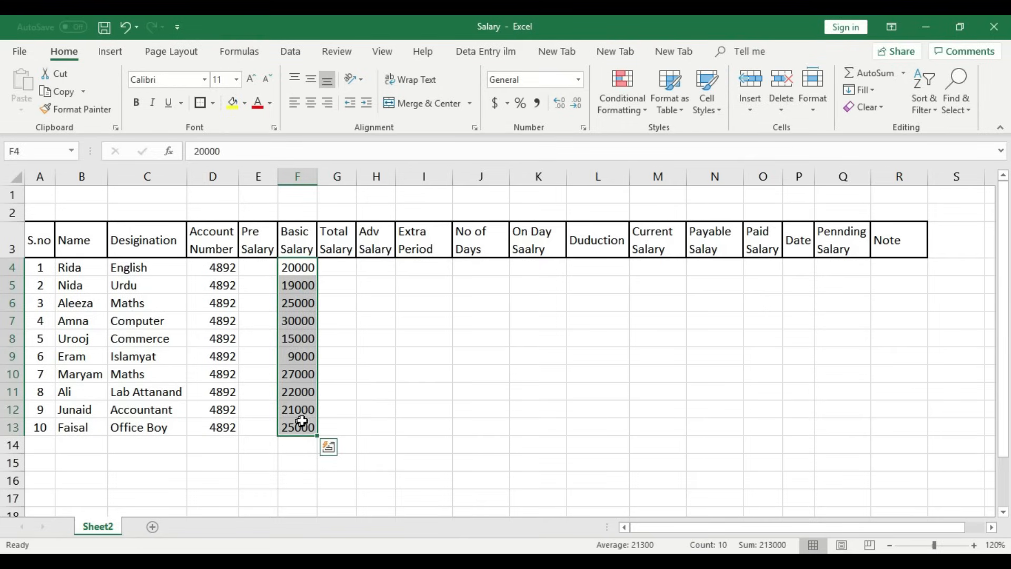
pyautogui.click(541, 271)
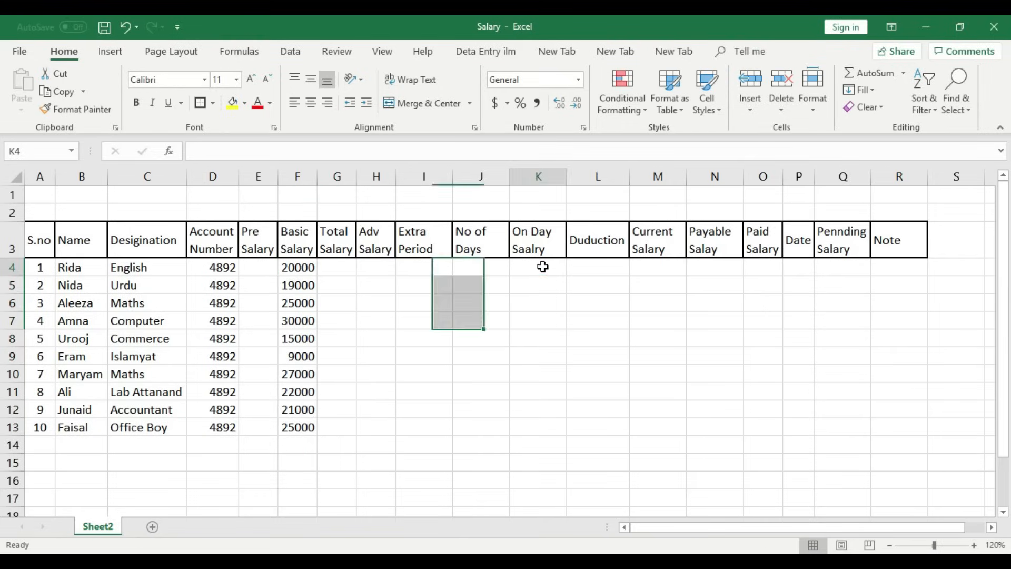
pyautogui.click(298, 175)
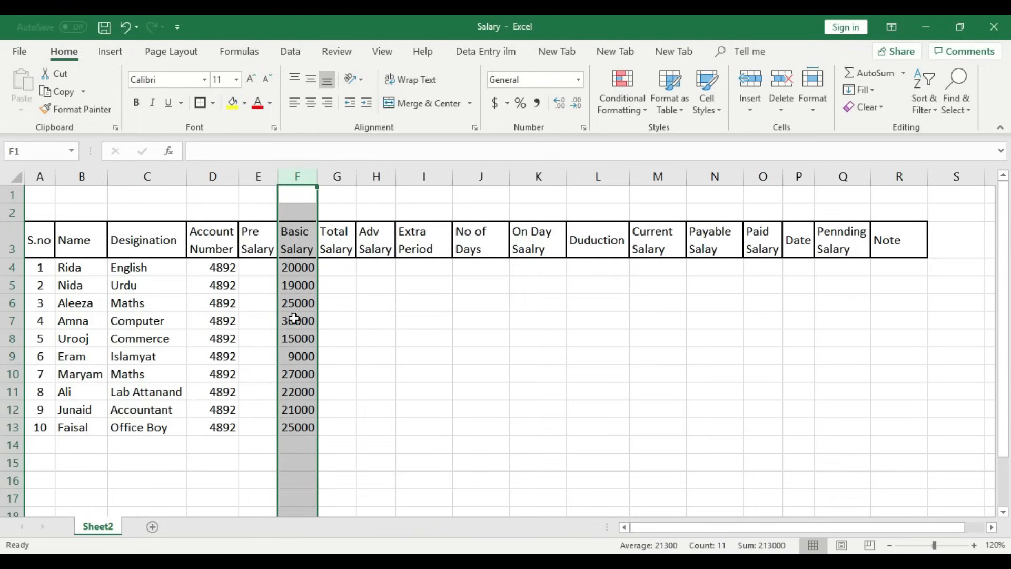
pyautogui.click(345, 394)
pyautogui.click(295, 169)
pyautogui.click(300, 232)
pyautogui.click(233, 102)
pyautogui.click(429, 337)
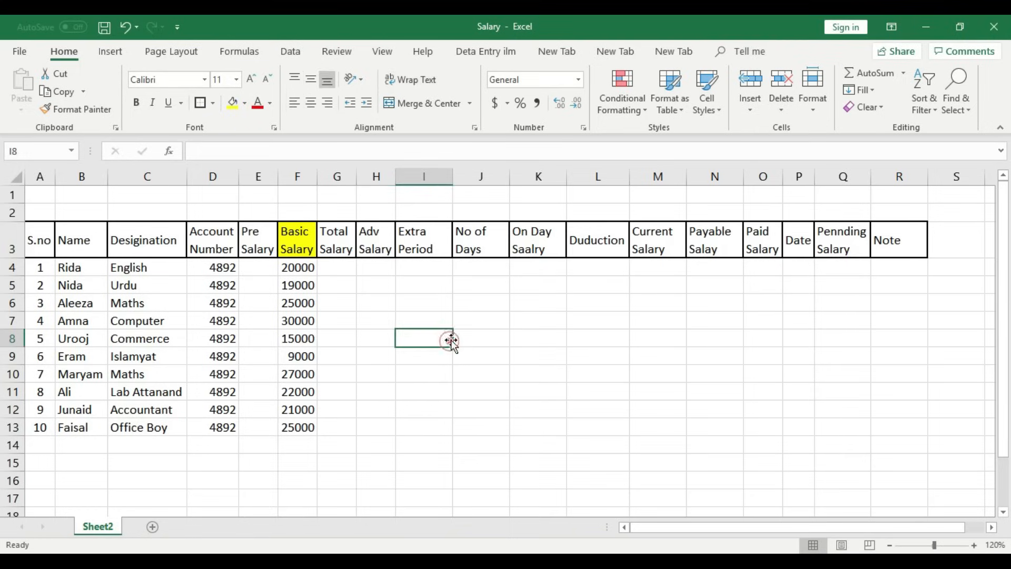
# - Apply the same yellow fill to the On Day Saalry header cell K3
pyautogui.click(546, 241)
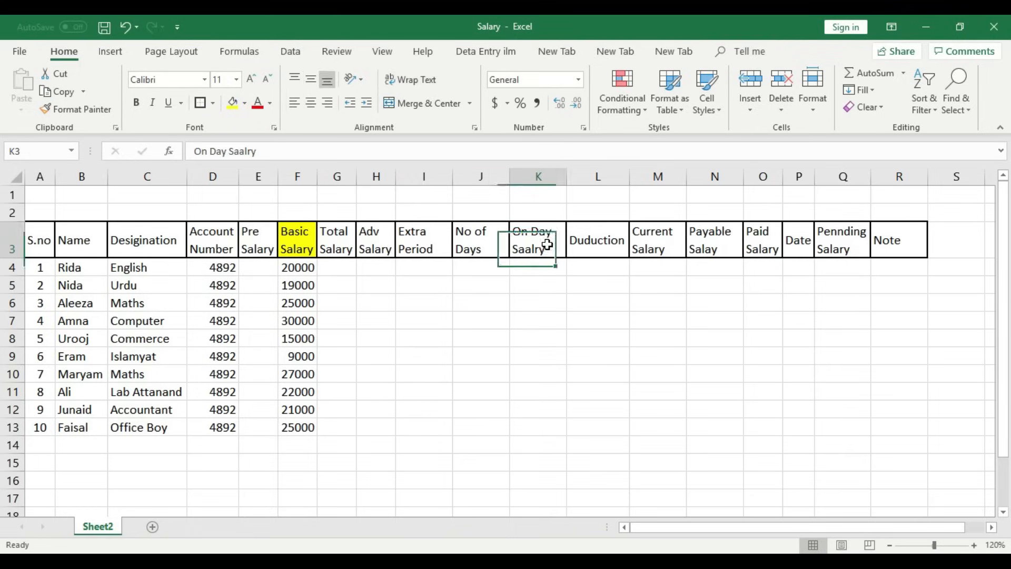
pyautogui.click(230, 103)
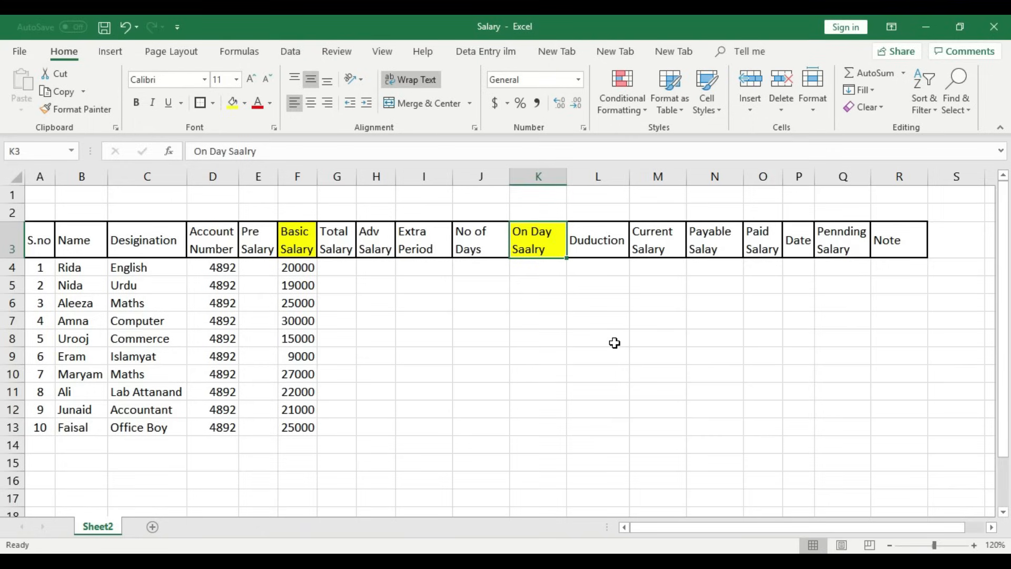
pyautogui.click(547, 267)
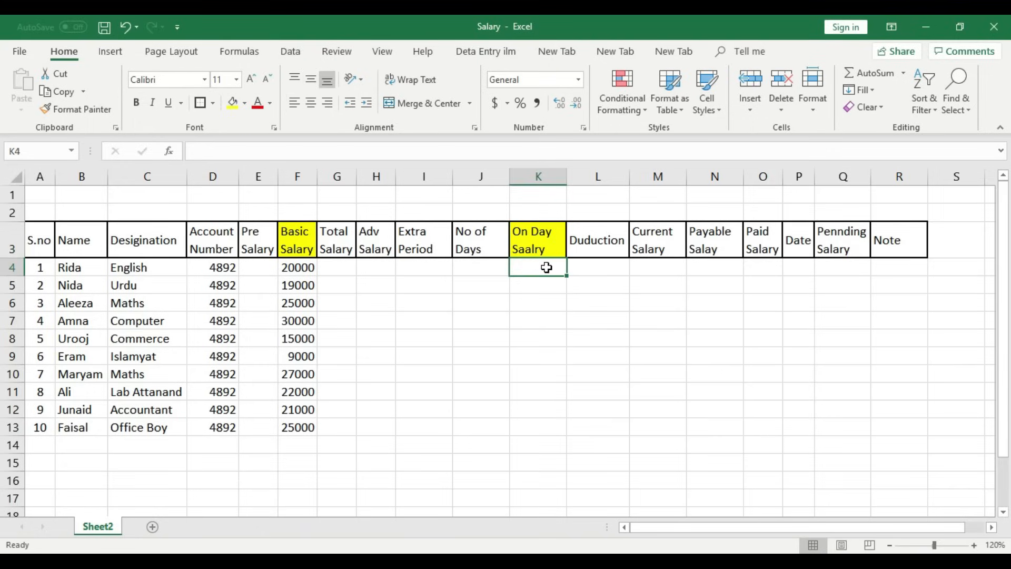
# - Enter =F4/30 in K4 and fill it down to K13 for per-day salaries
pyautogui.write('=')
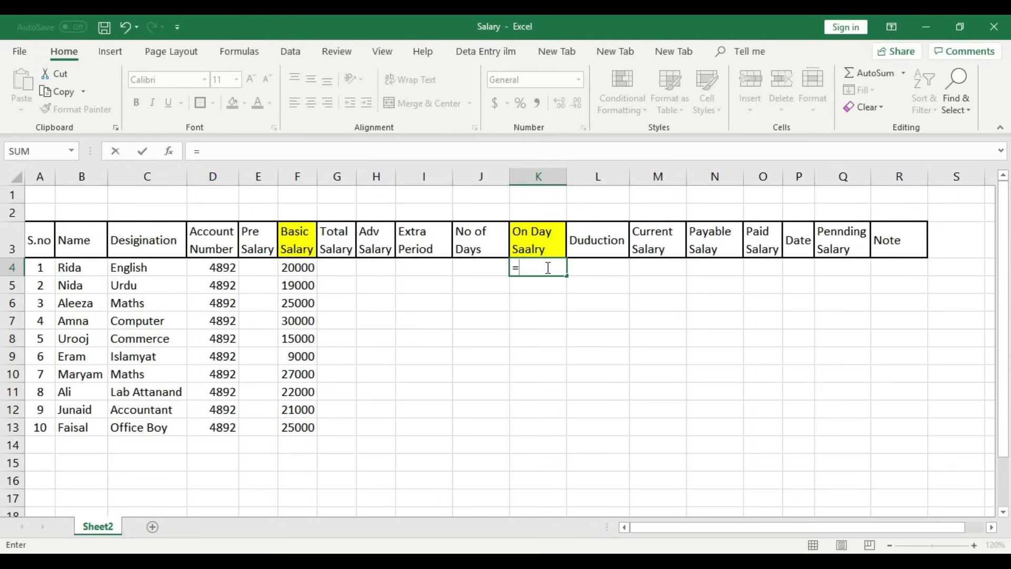
pyautogui.click(301, 266)
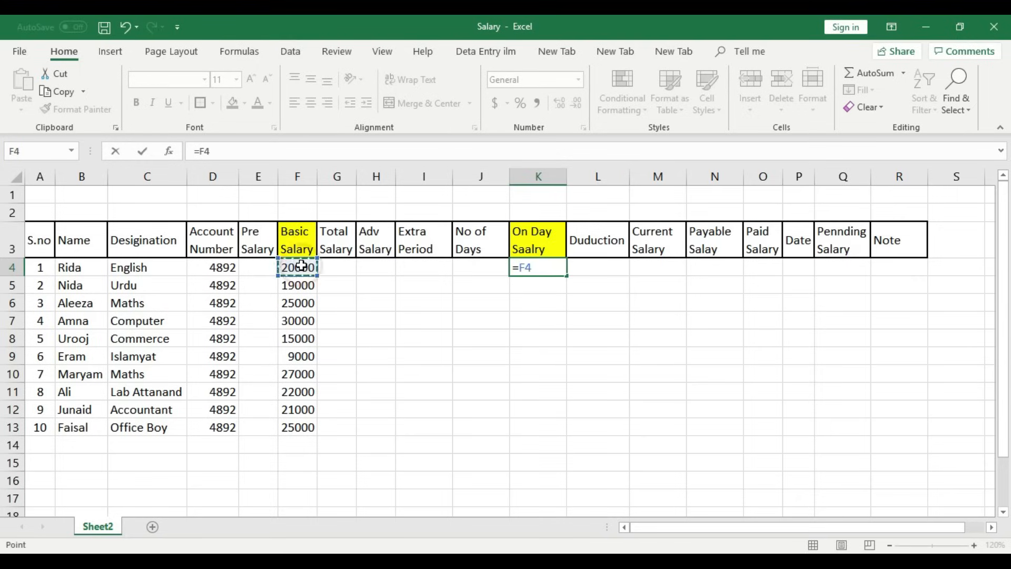
pyautogui.write('/')
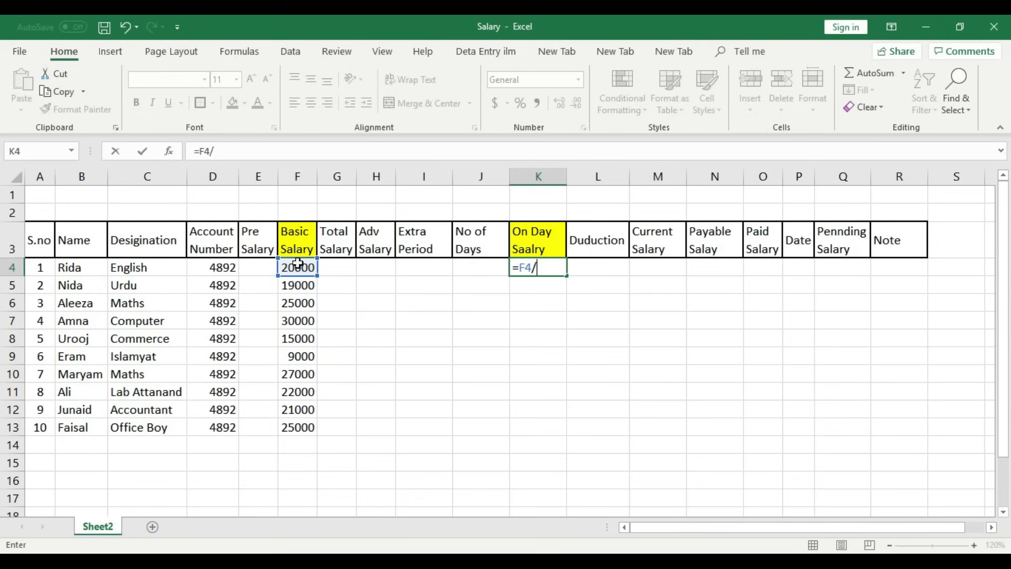
pyautogui.write('30')
pyautogui.press('Return')
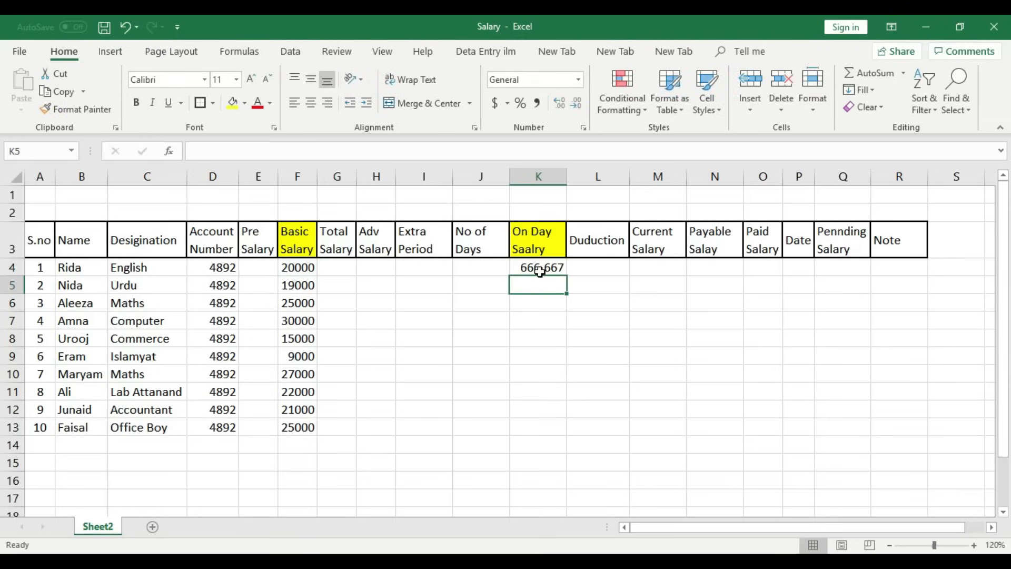
pyautogui.click(552, 267)
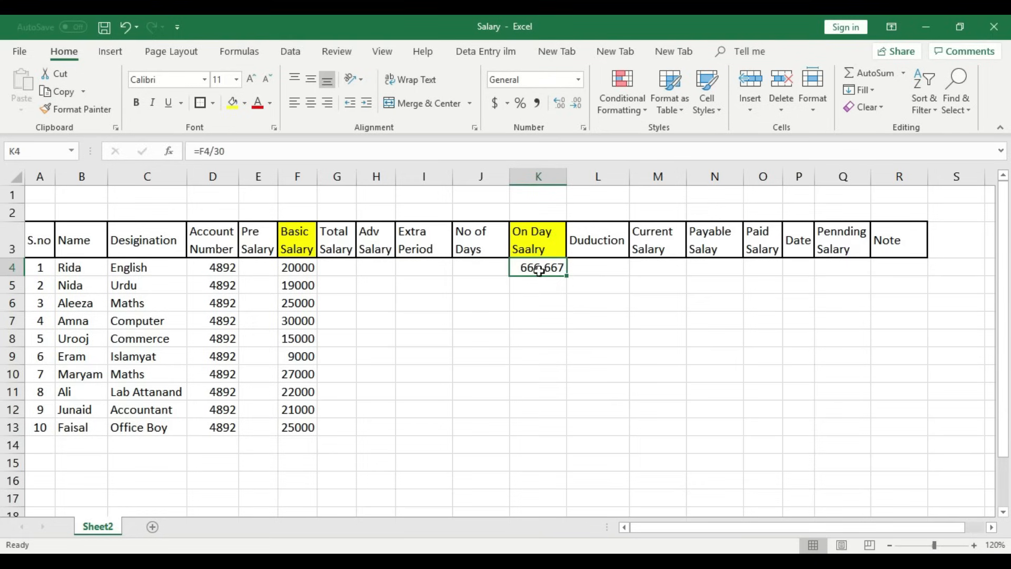
pyautogui.moveTo(570, 275); pyautogui.dragTo(559, 432)
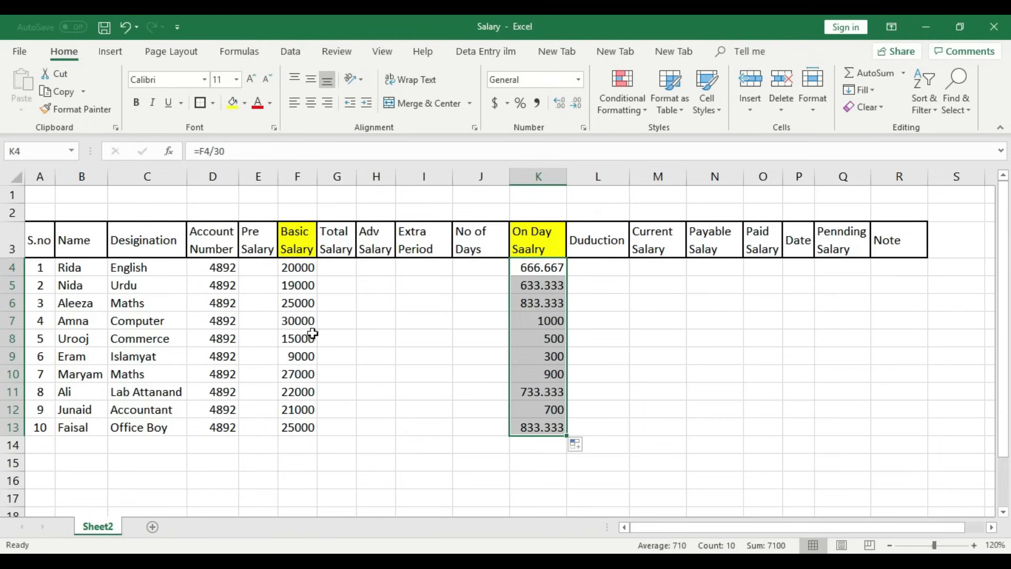
pyautogui.click(346, 270)
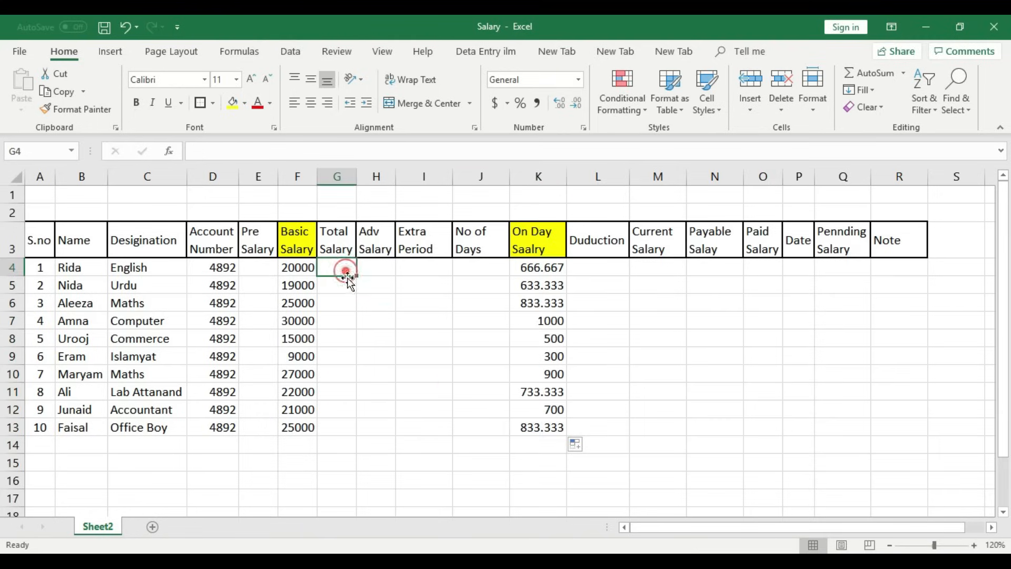
# - Enter =E4+F4 in G4 and fill it down to G13 for total salaries
pyautogui.click(261, 247)
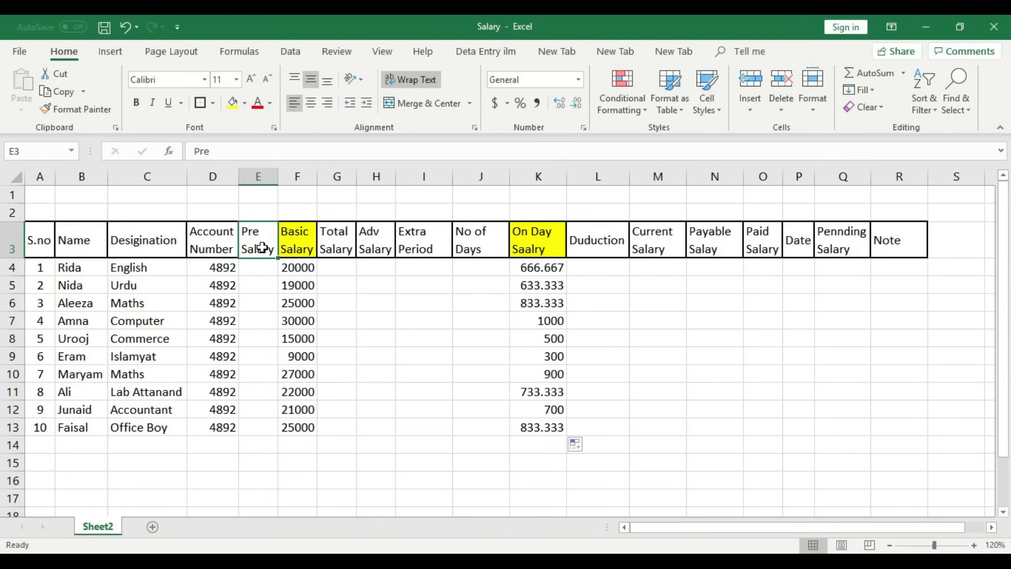
pyautogui.click(298, 237)
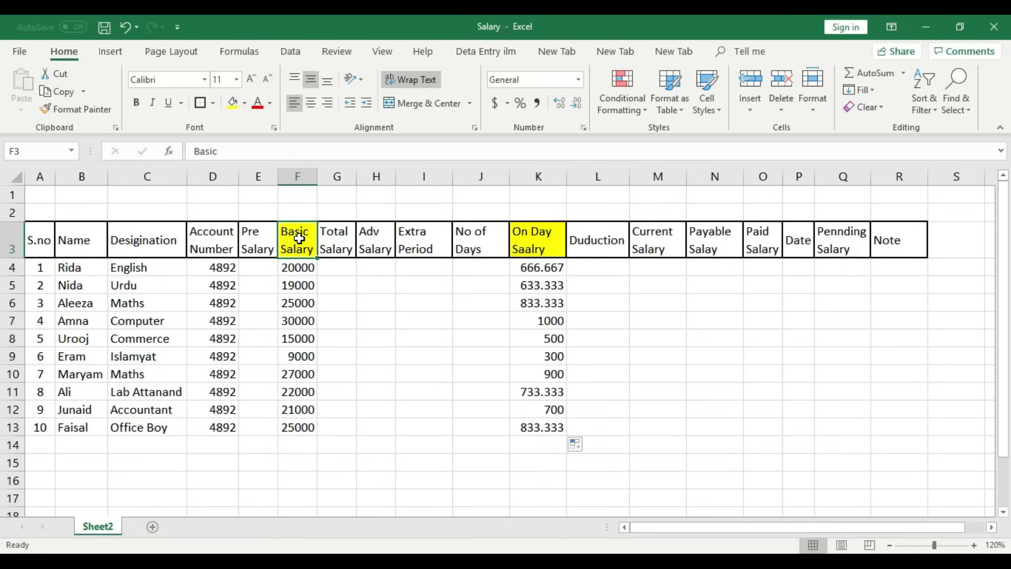
pyautogui.click(337, 343)
pyautogui.click(346, 270)
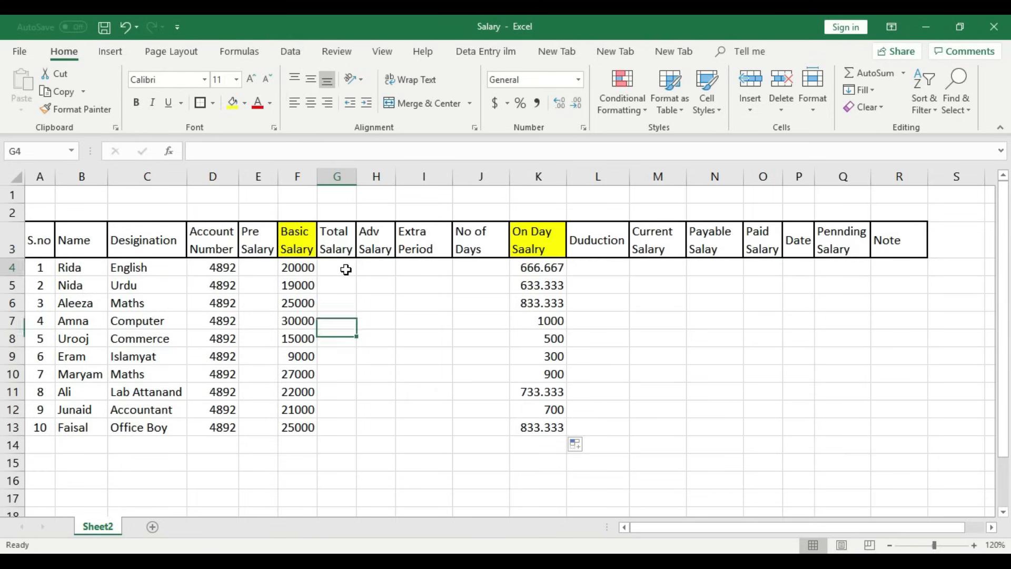
pyautogui.write('=')
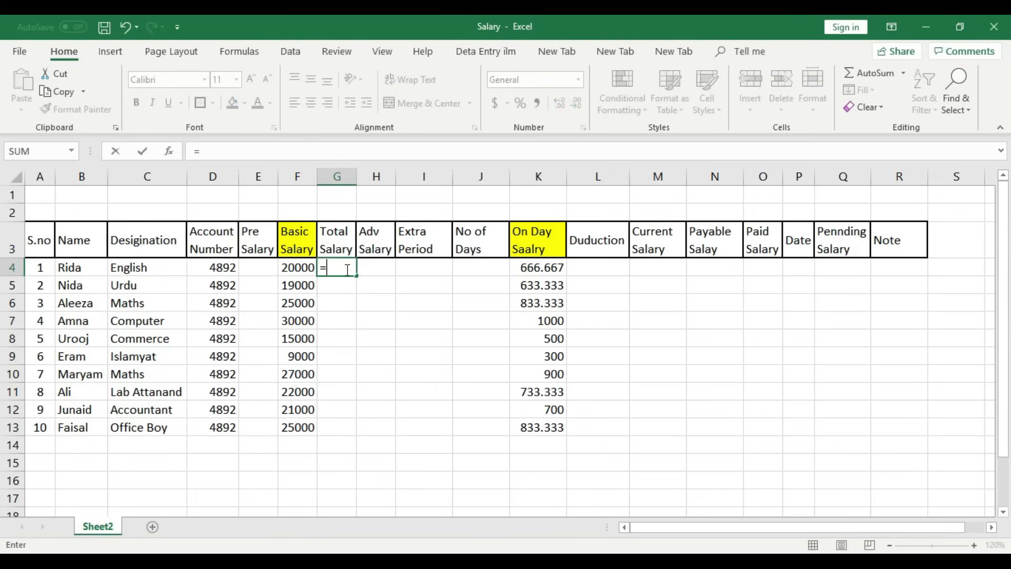
pyautogui.click(256, 267)
pyautogui.write('+')
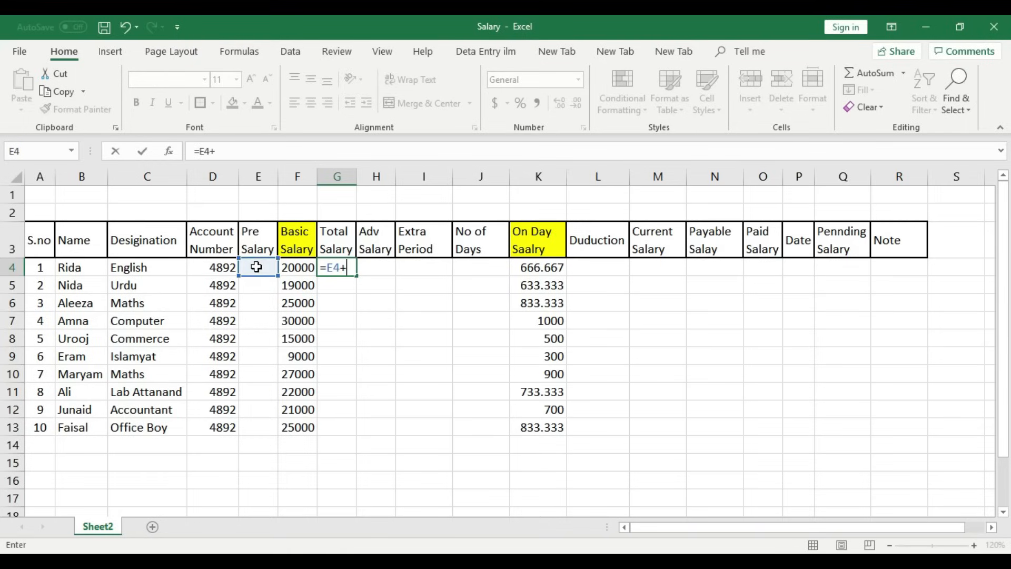
pyautogui.click(290, 267)
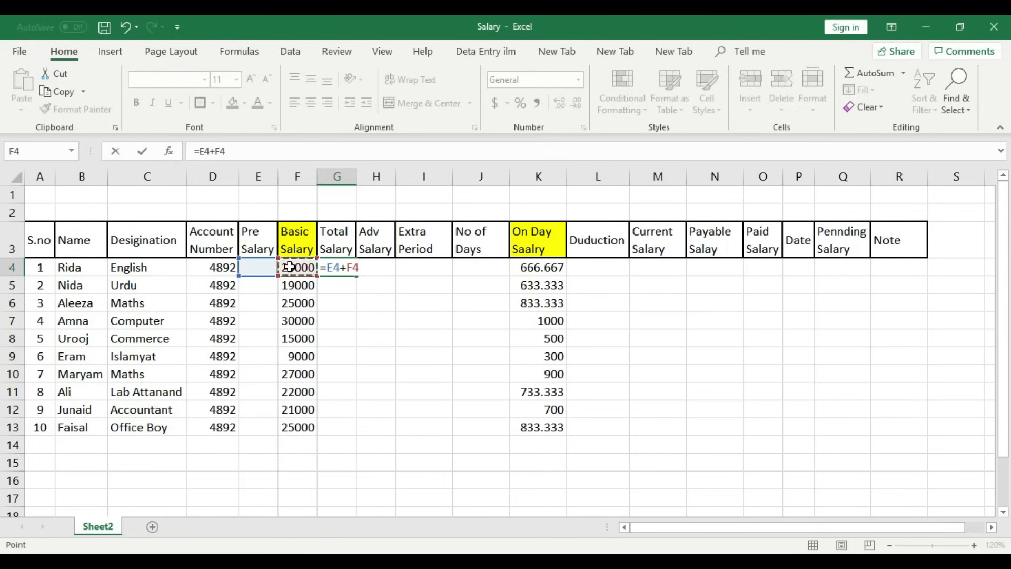
pyautogui.press('Return')
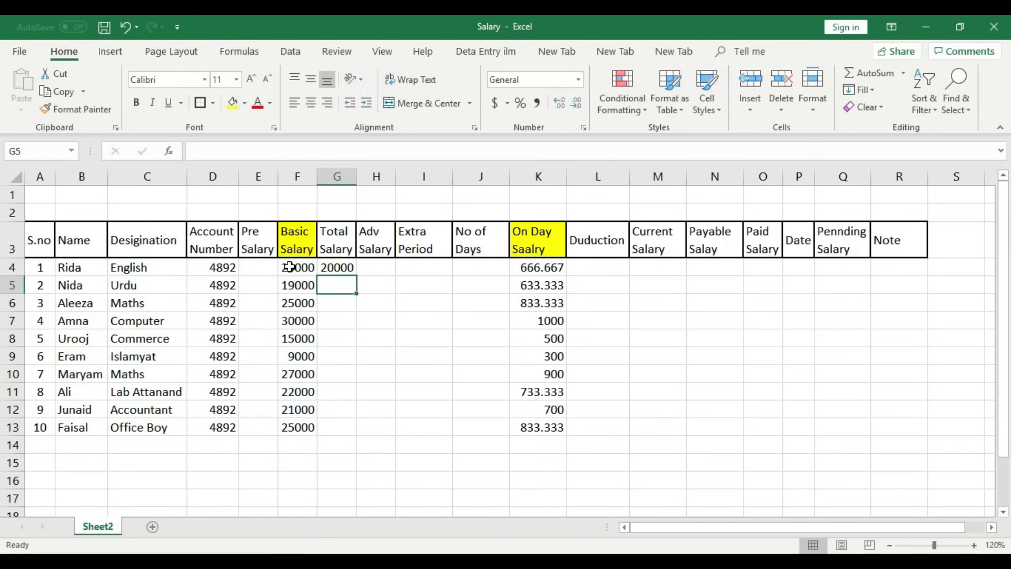
pyautogui.click(337, 267)
pyautogui.moveTo(357, 275); pyautogui.dragTo(352, 429)
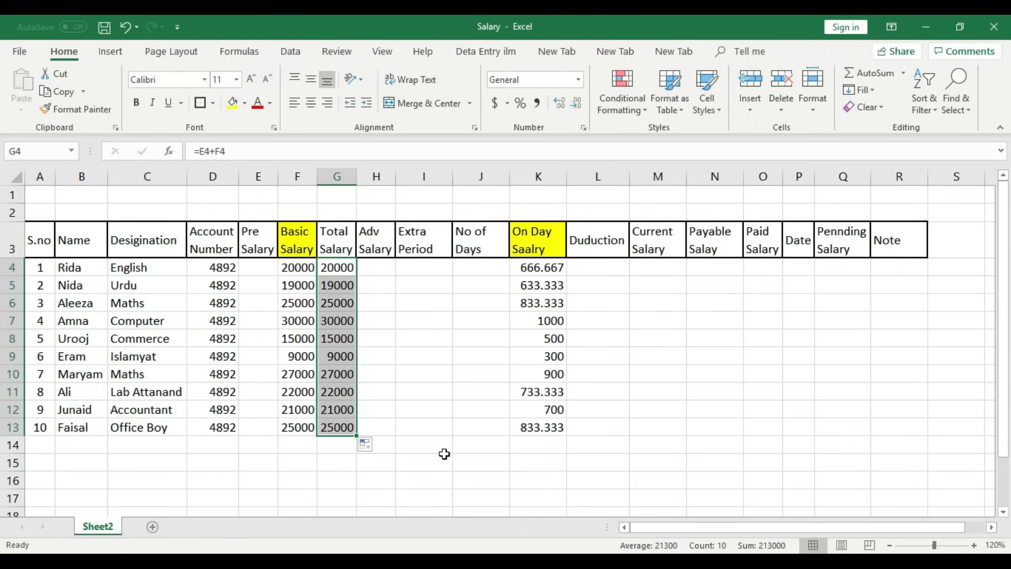
pyautogui.click(430, 446)
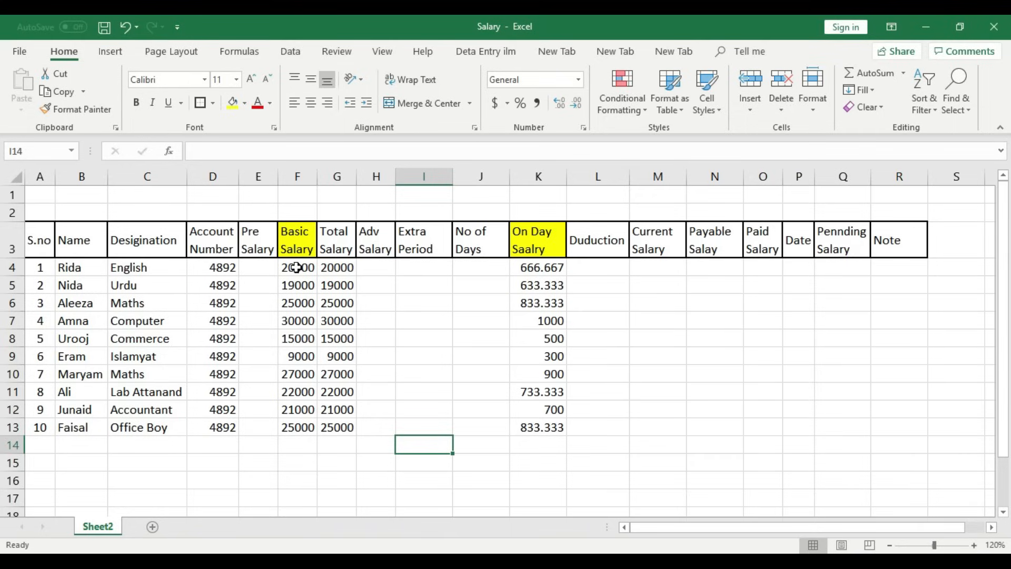
pyautogui.moveTo(538, 270); pyautogui.dragTo(539, 428)
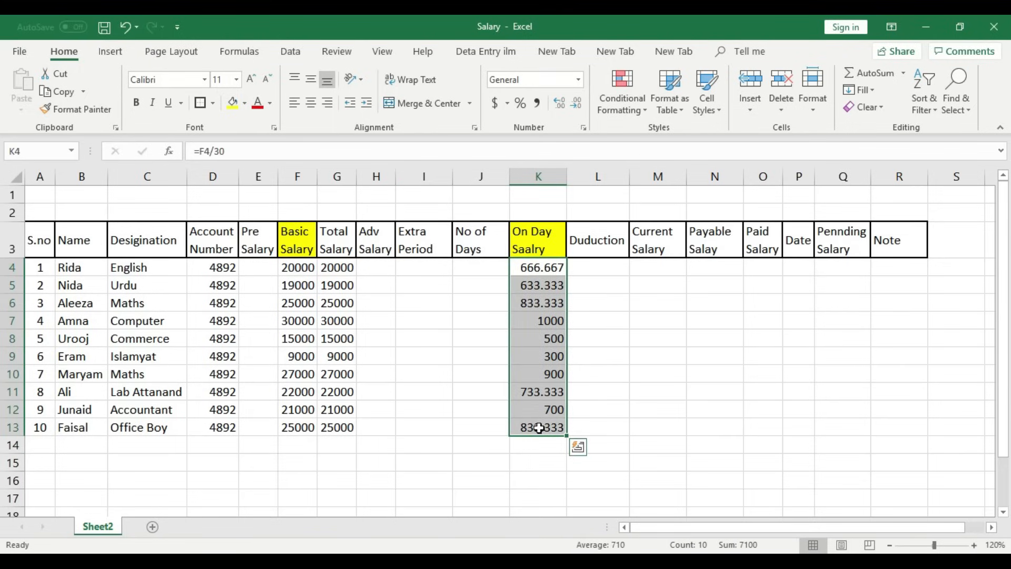
pyautogui.click(583, 298)
pyautogui.moveTo(537, 267); pyautogui.dragTo(548, 424)
pyautogui.moveTo(296, 266); pyautogui.dragTo(298, 428)
pyautogui.moveTo(336, 267); pyautogui.dragTo(341, 425)
pyautogui.click(372, 377)
pyautogui.moveTo(333, 273); pyautogui.dragTo(333, 426)
pyautogui.moveTo(300, 266); pyautogui.dragTo(304, 424)
pyautogui.moveTo(527, 270); pyautogui.dragTo(527, 427)
pyautogui.moveTo(333, 266); pyautogui.dragTo(339, 425)
pyautogui.moveTo(299, 267); pyautogui.dragTo(302, 420)
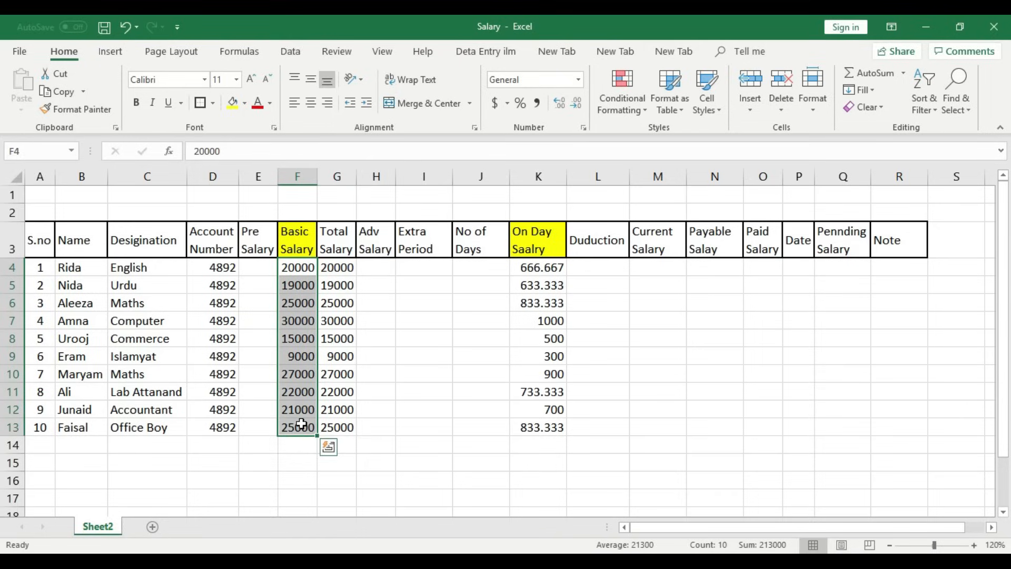
pyautogui.click(406, 356)
pyautogui.moveTo(298, 267); pyautogui.dragTo(302, 428)
pyautogui.moveTo(558, 267); pyautogui.dragTo(552, 427)
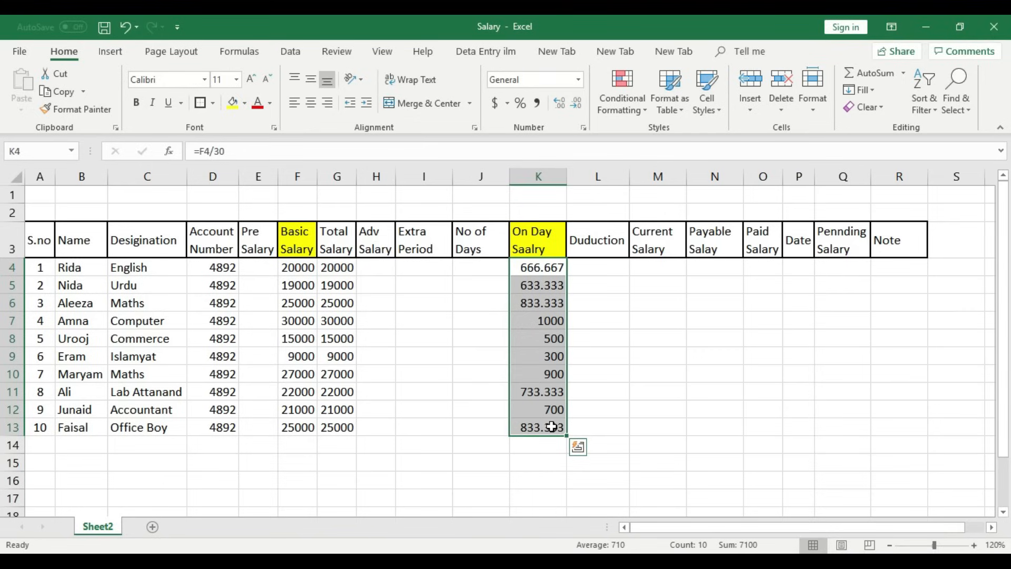
pyautogui.click(598, 361)
pyautogui.click(527, 270)
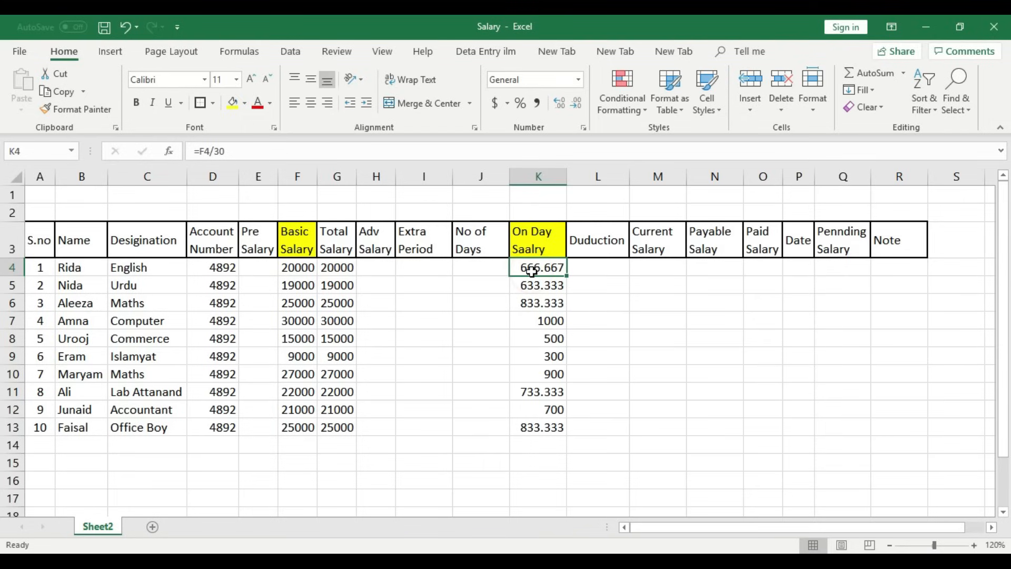
pyautogui.click(294, 266)
pyautogui.click(540, 268)
pyautogui.moveTo(549, 267); pyautogui.dragTo(545, 427)
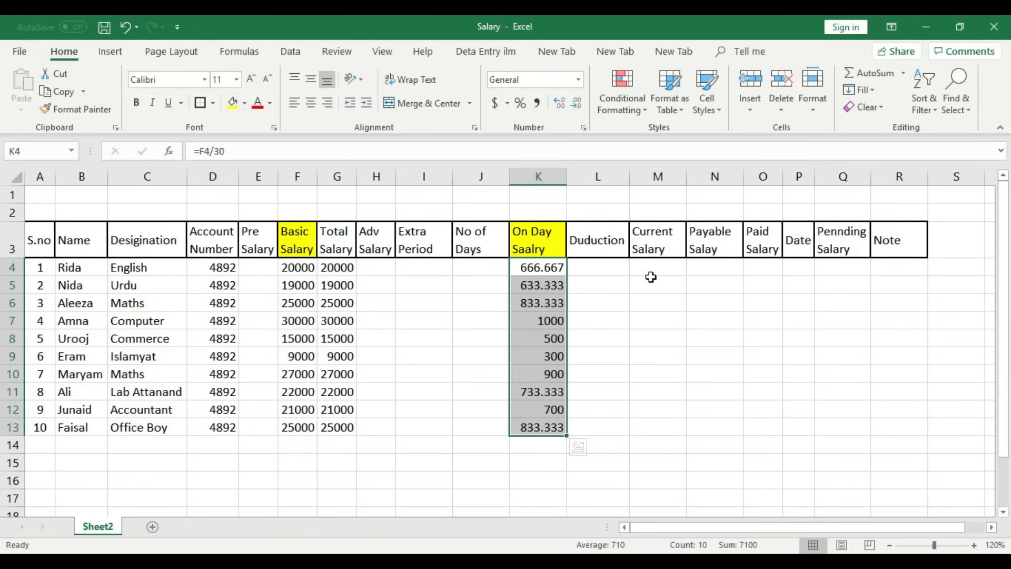
pyautogui.click(670, 271)
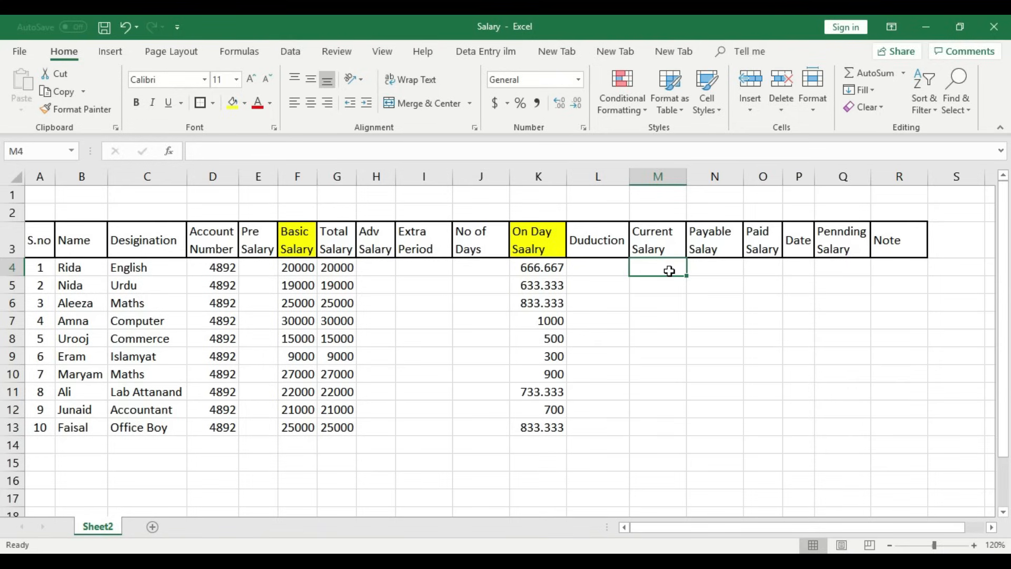
# - Enter the Current Salary formula =J4*K4-H4 in M4
pyautogui.click(661, 318)
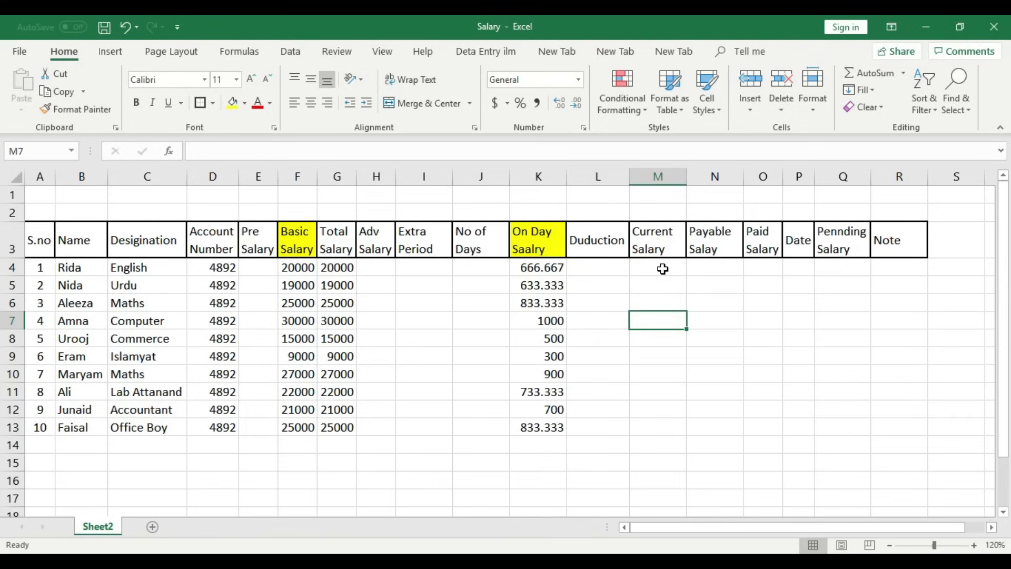
pyautogui.click(662, 269)
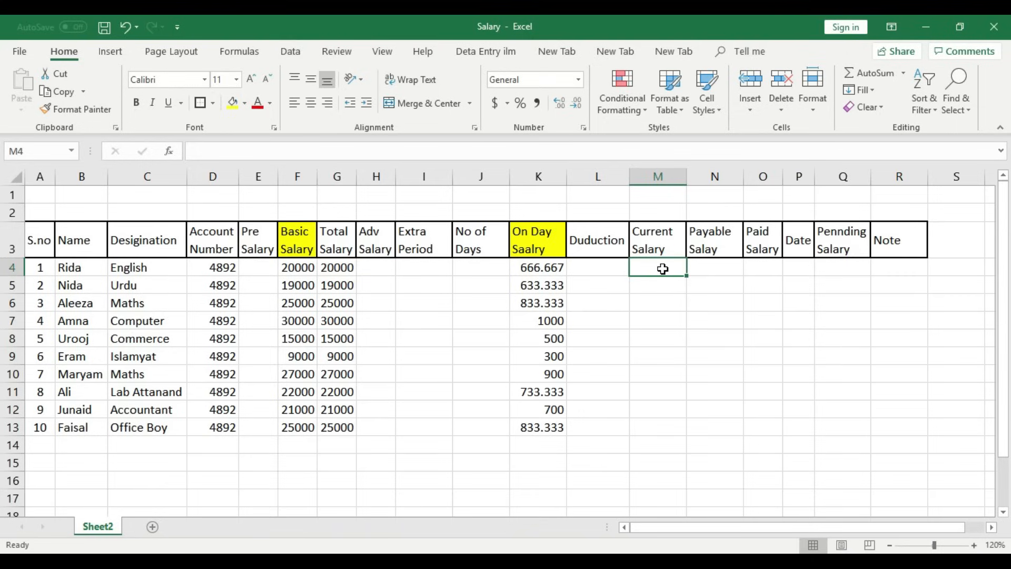
pyautogui.write('=')
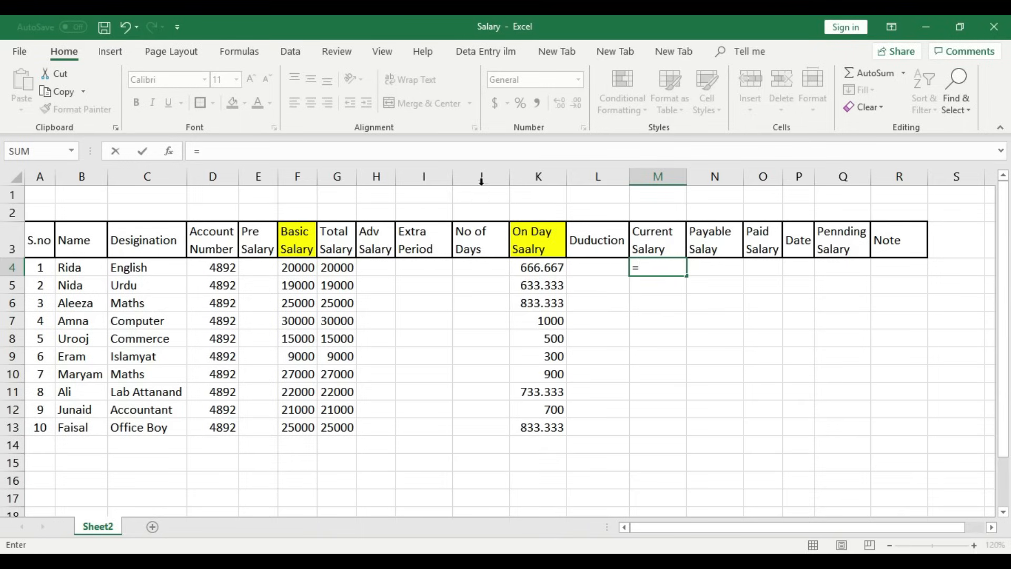
pyautogui.click(483, 270)
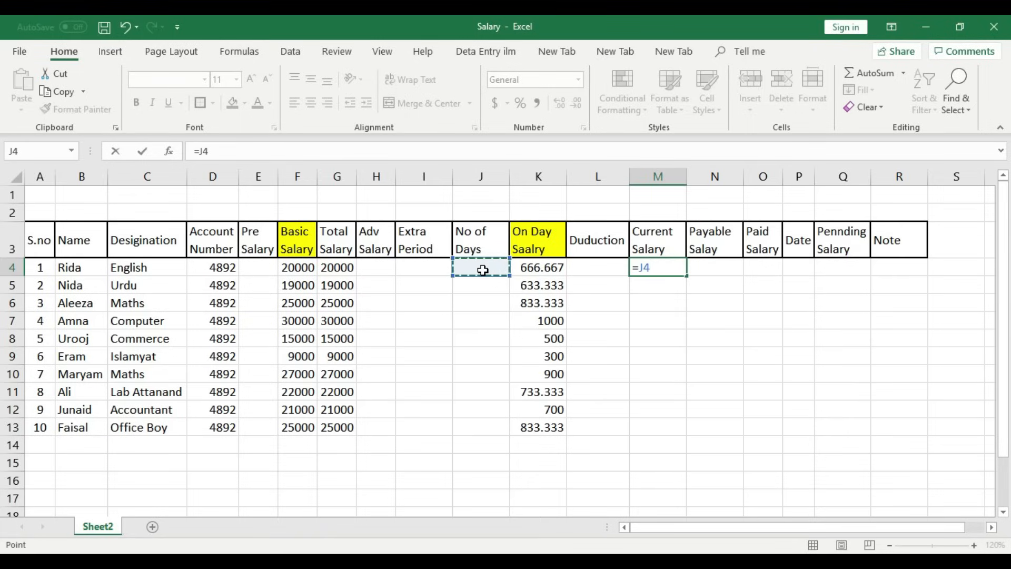
pyautogui.write('*')
pyautogui.click(552, 270)
pyautogui.write('-')
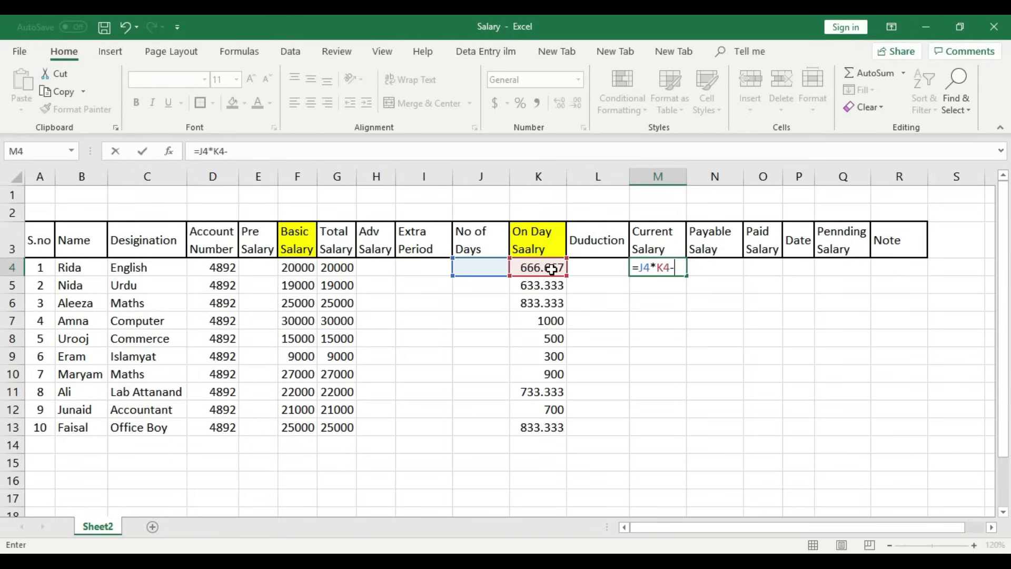
pyautogui.click(379, 265)
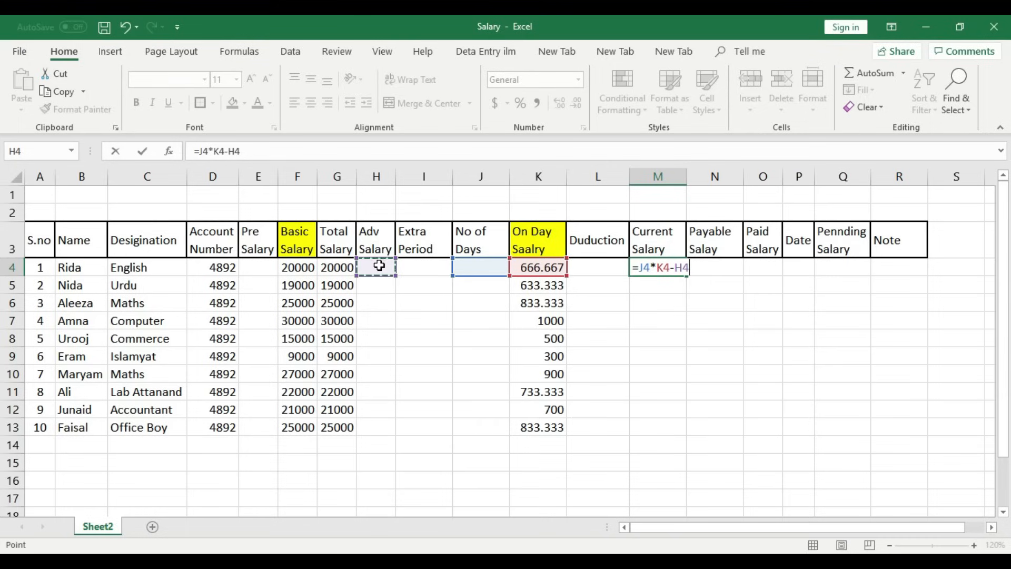
pyautogui.press('Return')
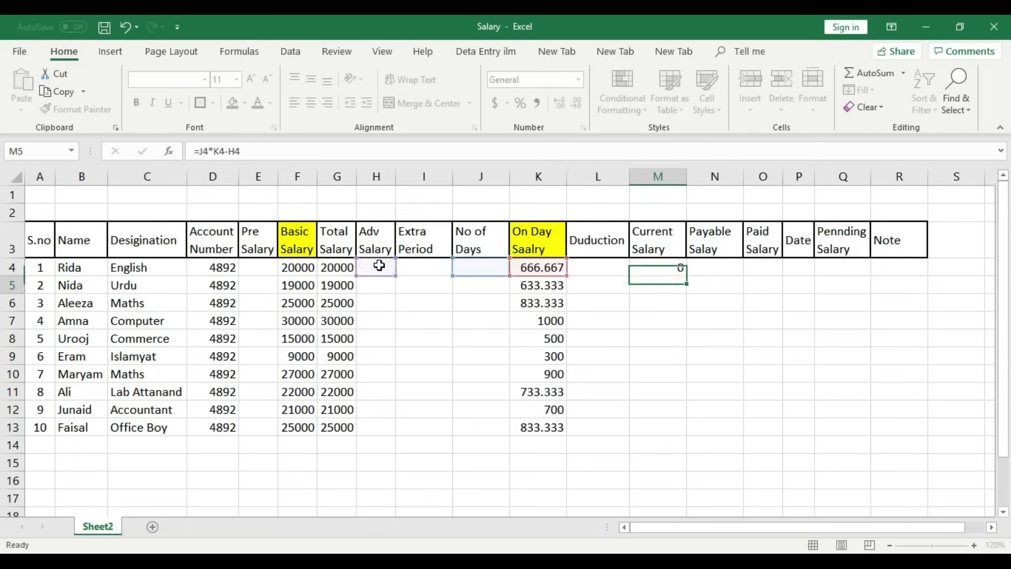
# - Record 29 days worked in J4 and centre the value
pyautogui.click(469, 271)
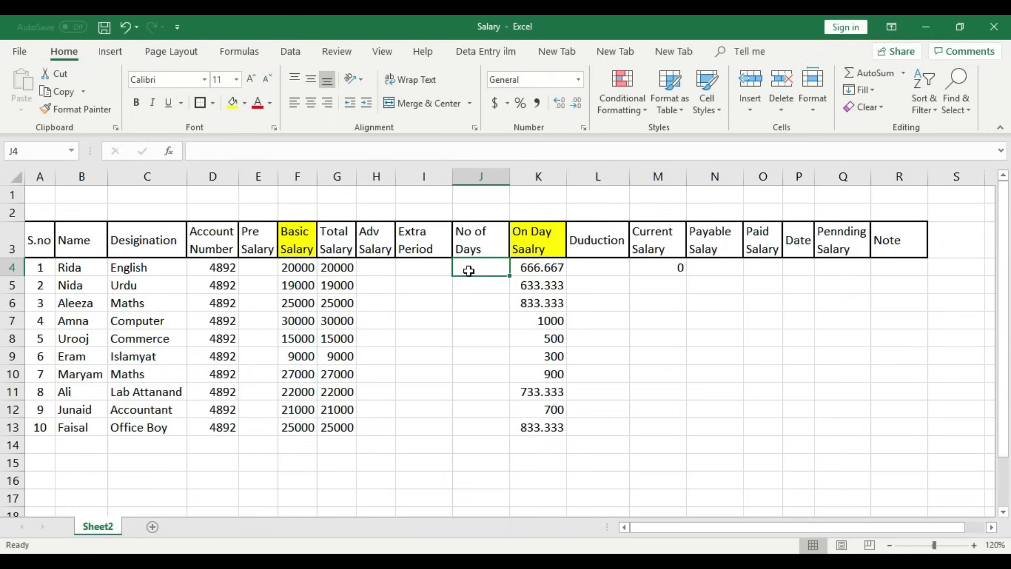
pyautogui.write('29')
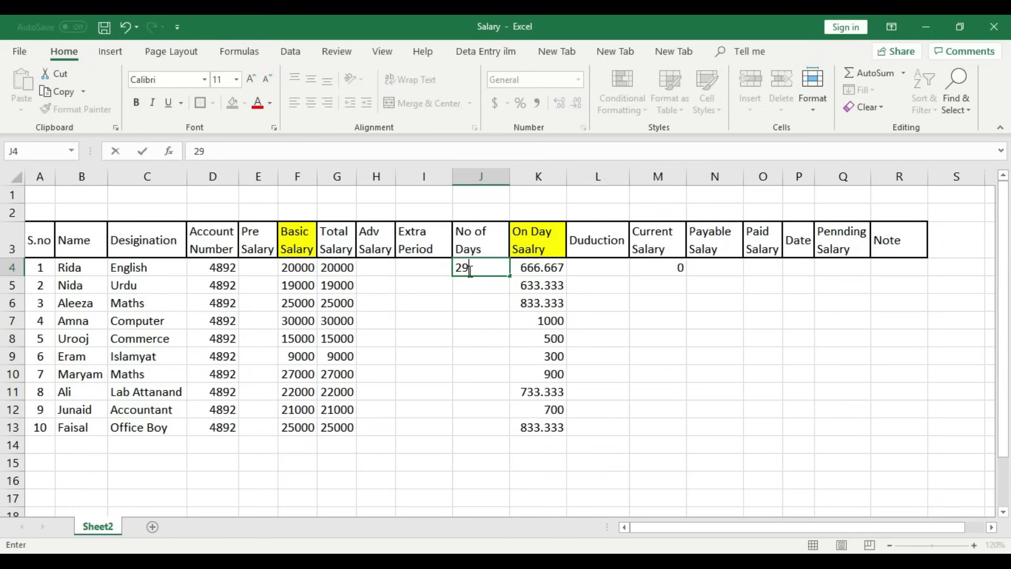
pyautogui.press('Return')
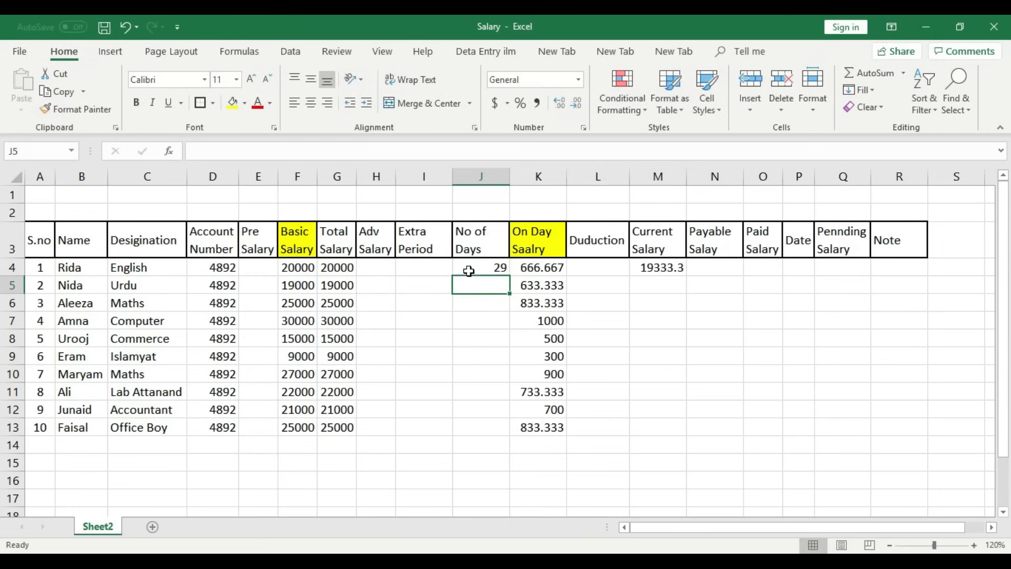
pyautogui.click(468, 271)
pyautogui.click(310, 102)
# - Give the Current Salary header cell M3 a yellow fill
pyautogui.click(671, 269)
pyautogui.click(661, 248)
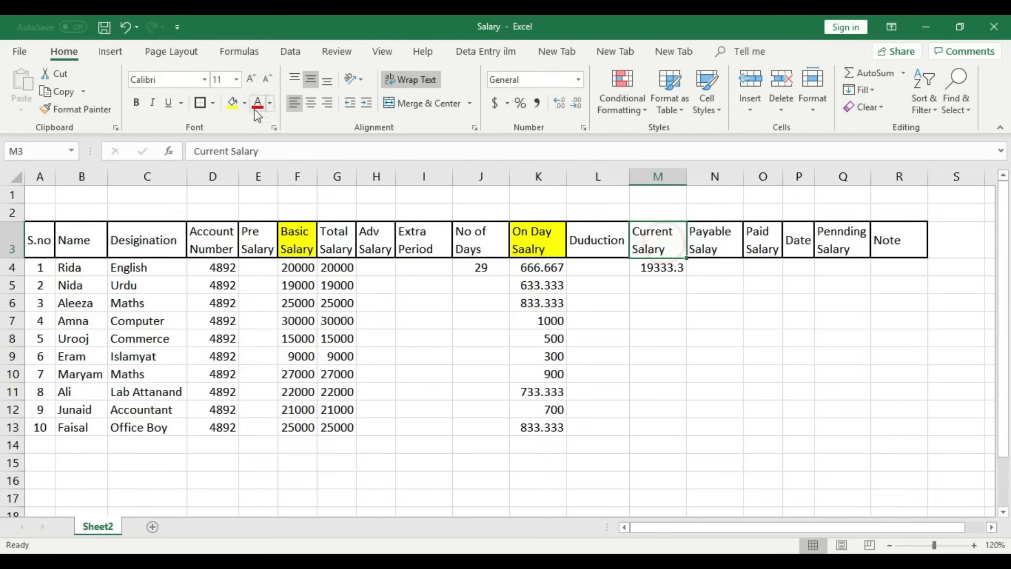
pyautogui.click(235, 103)
# - Review the M4 formula against the days in J4 and advance in H4
pyautogui.click(656, 269)
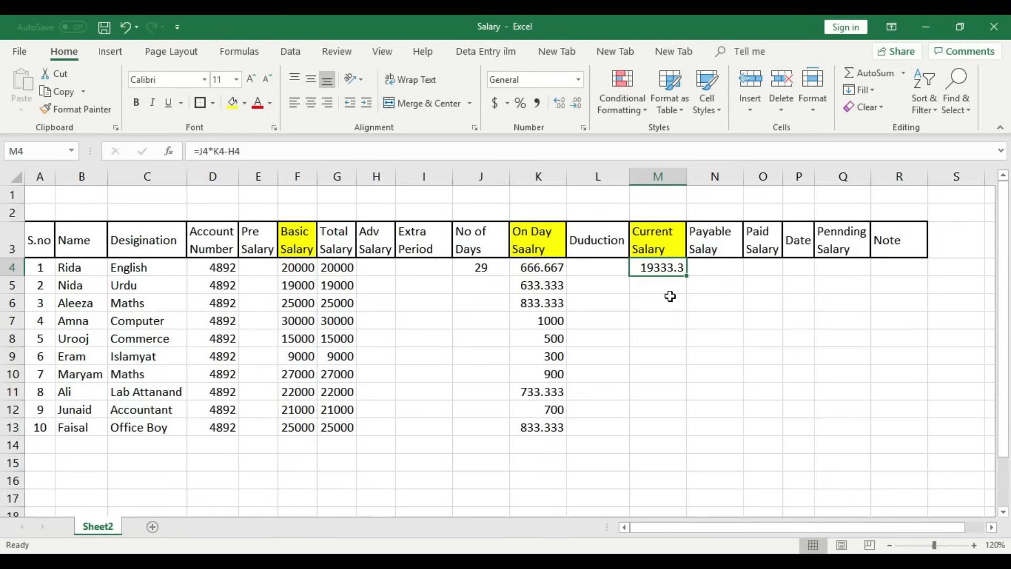
pyautogui.click(481, 267)
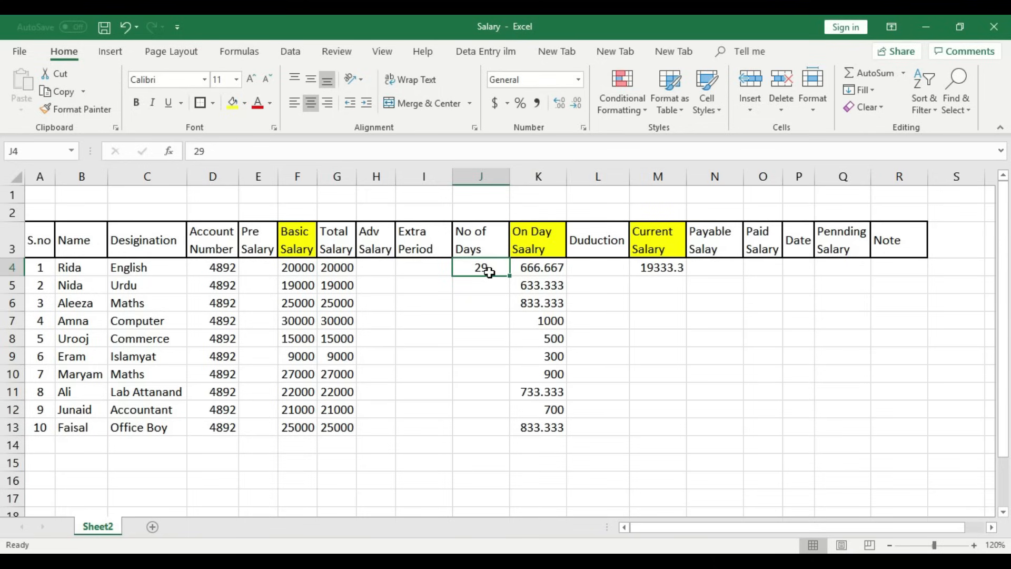
pyautogui.click(658, 267)
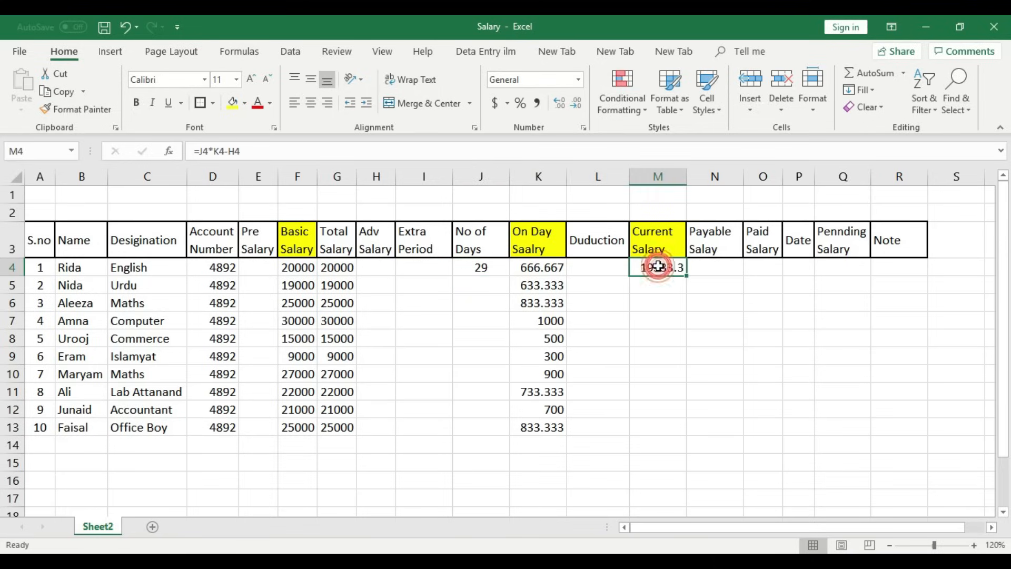
pyautogui.click(382, 270)
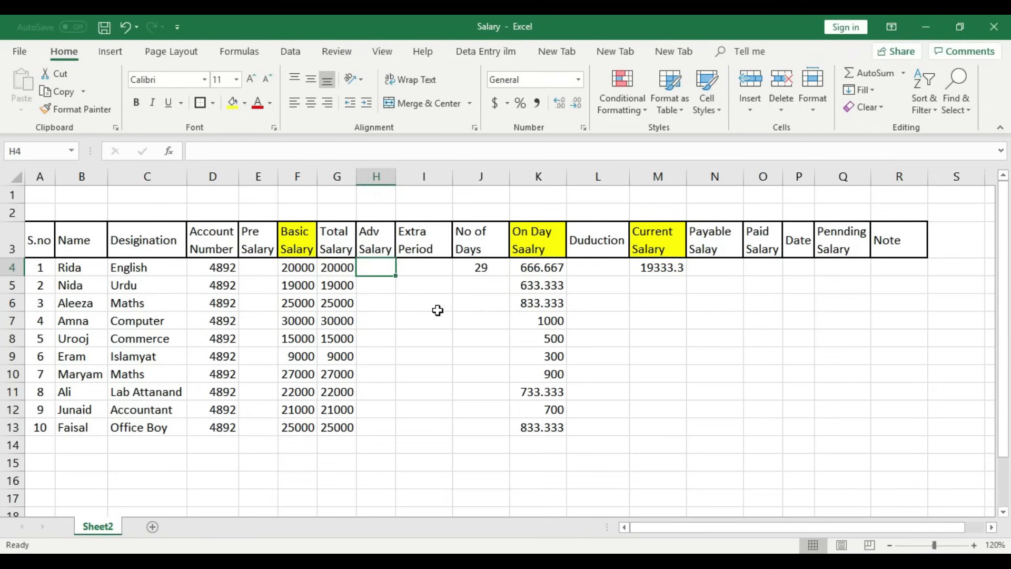
pyautogui.click(673, 267)
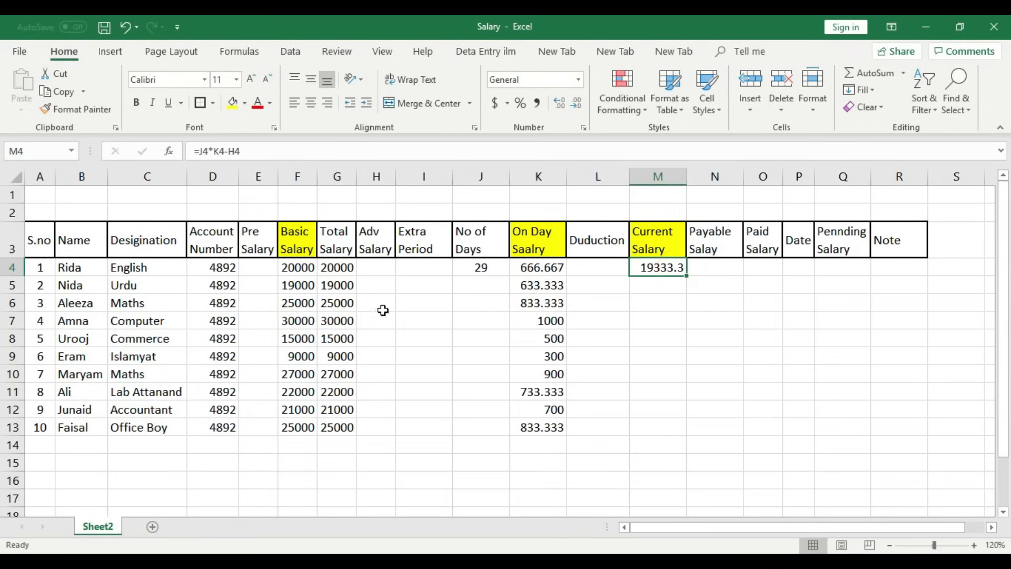
pyautogui.click(384, 268)
pyautogui.click(392, 324)
pyautogui.click(384, 270)
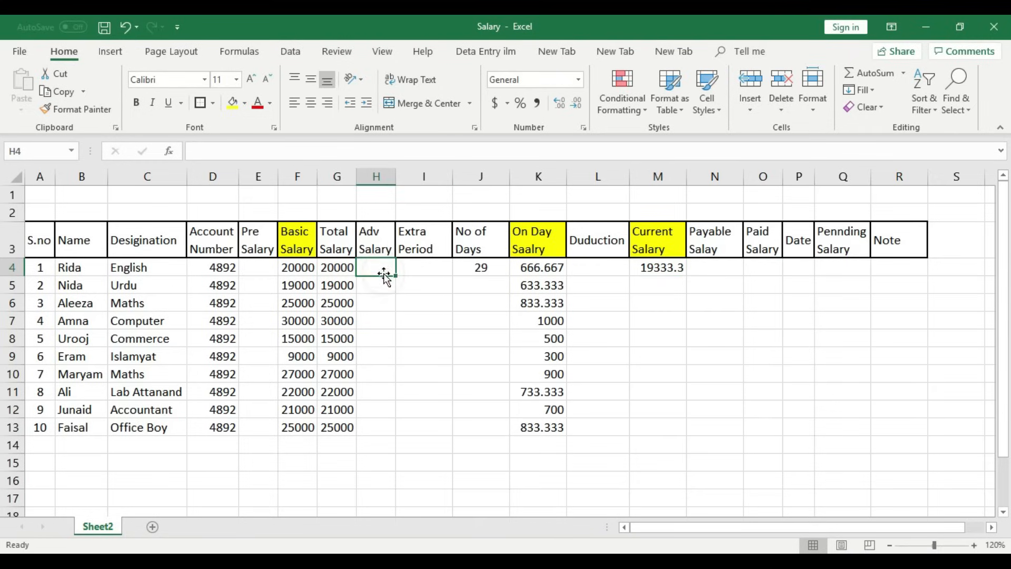
# - Enter a 2000 advance in H4, dropping M4 to 17333.3
pyautogui.write('2000')
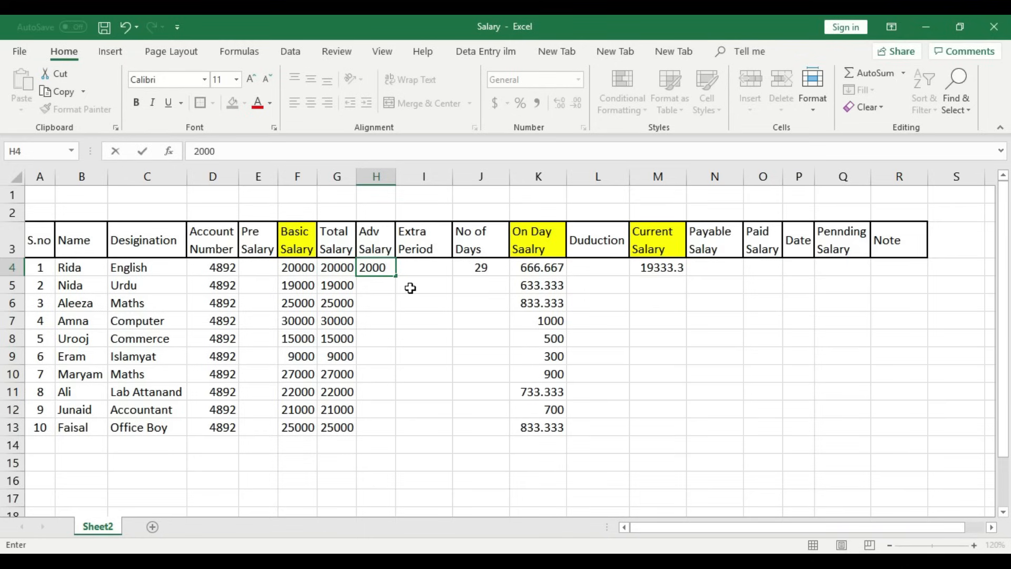
pyautogui.click(448, 313)
pyautogui.click(663, 267)
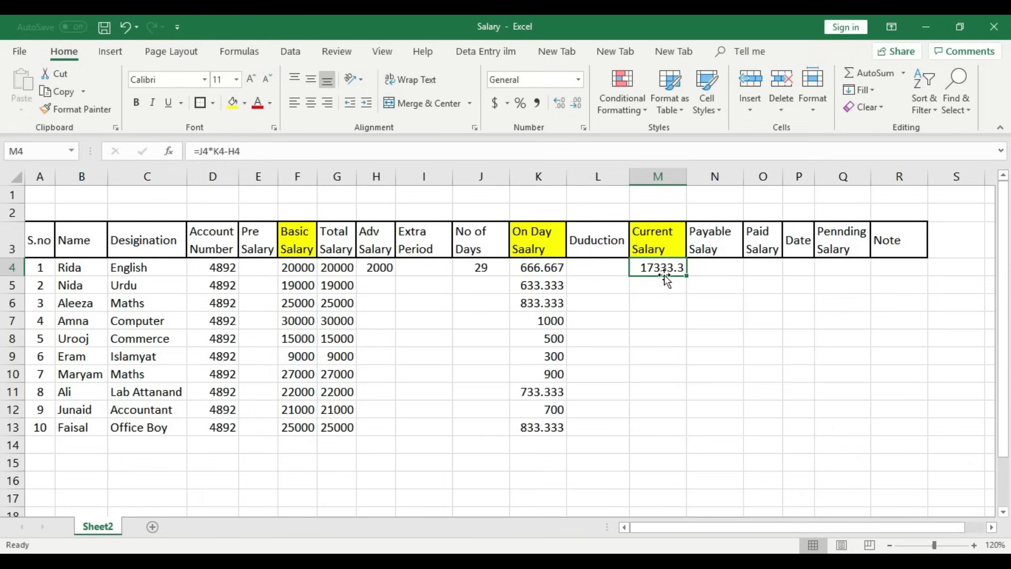
# - Step through J4, K4, H4 and M4 to review the salary formulas
pyautogui.click(499, 269)
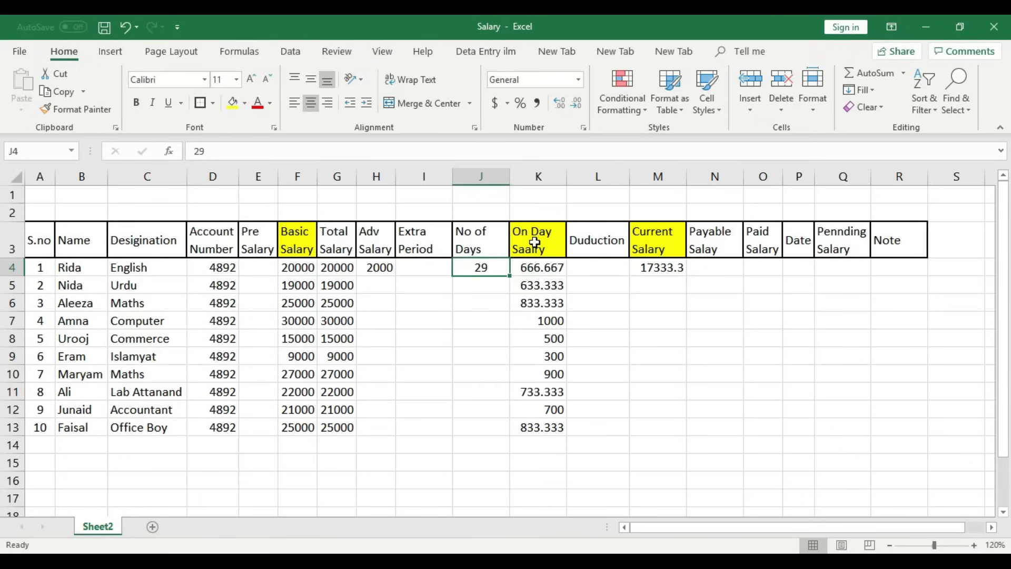
pyautogui.click(544, 269)
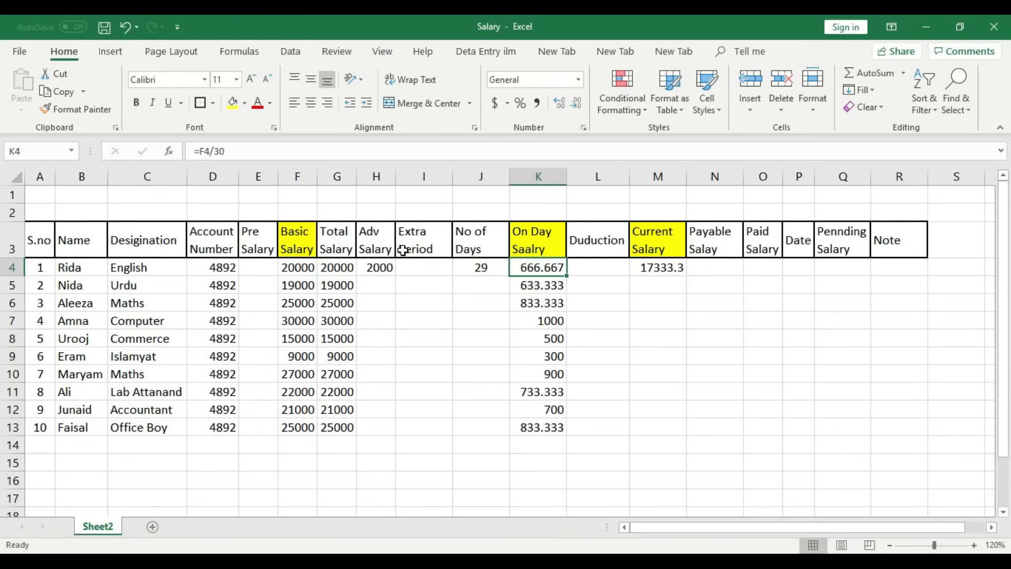
pyautogui.click(389, 268)
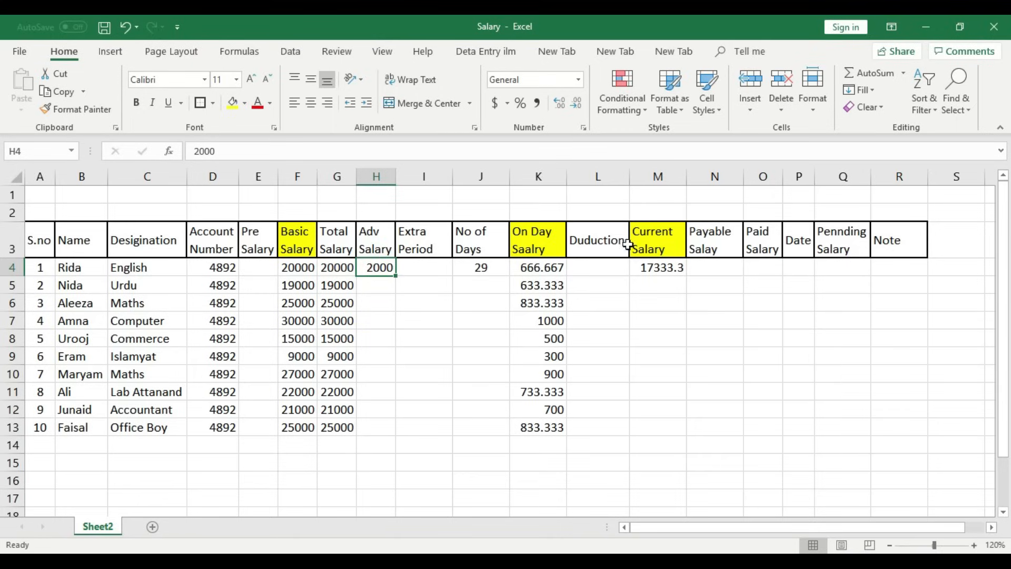
pyautogui.click(650, 267)
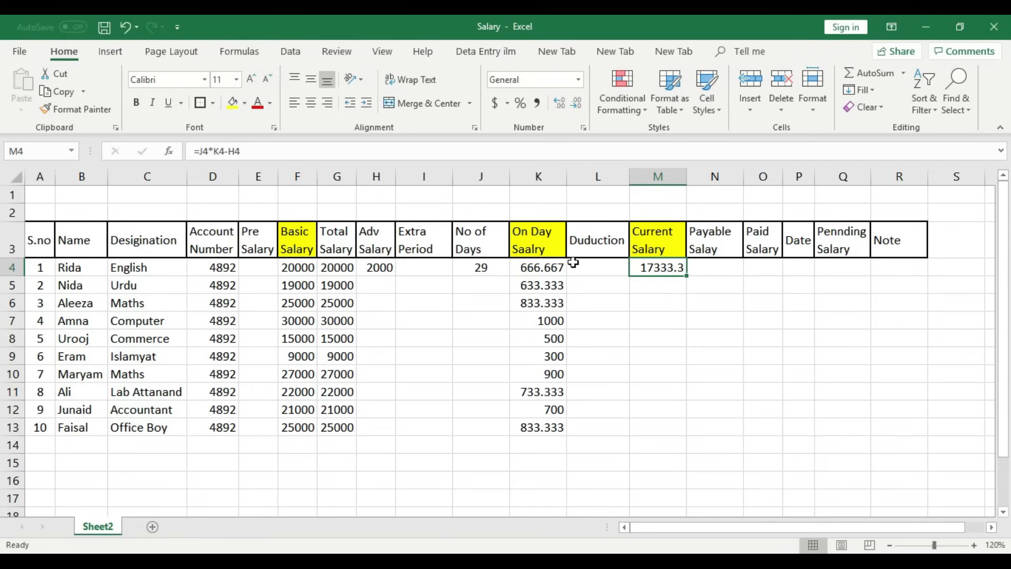
pyautogui.click(495, 268)
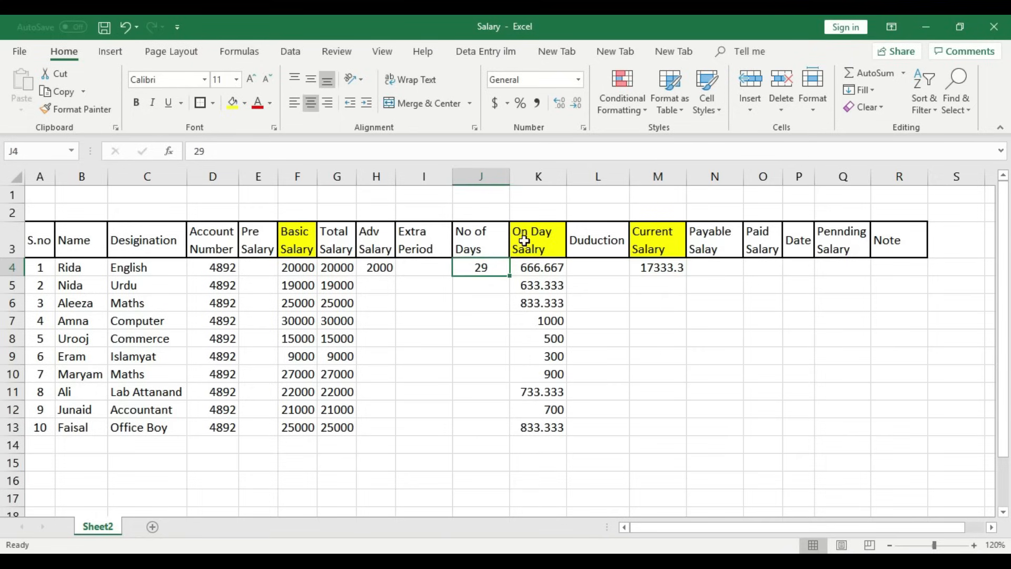
pyautogui.click(542, 273)
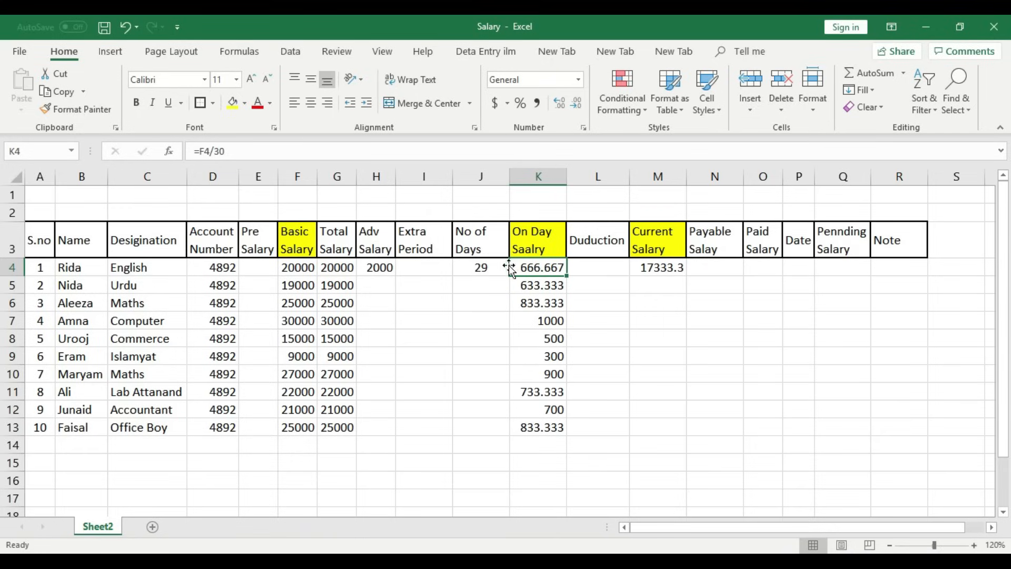
pyautogui.click(657, 265)
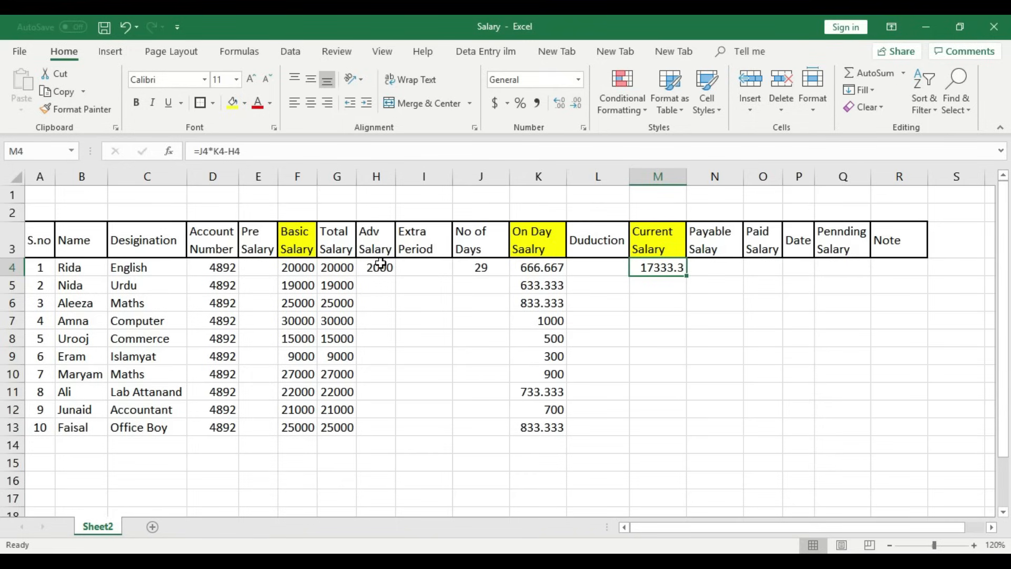
pyautogui.click(665, 319)
pyautogui.click(667, 270)
# - Fill the =J4*K4-H4 formula down to M13, showing 0 where No of Days is empty
pyautogui.moveTo(689, 276); pyautogui.dragTo(684, 439)
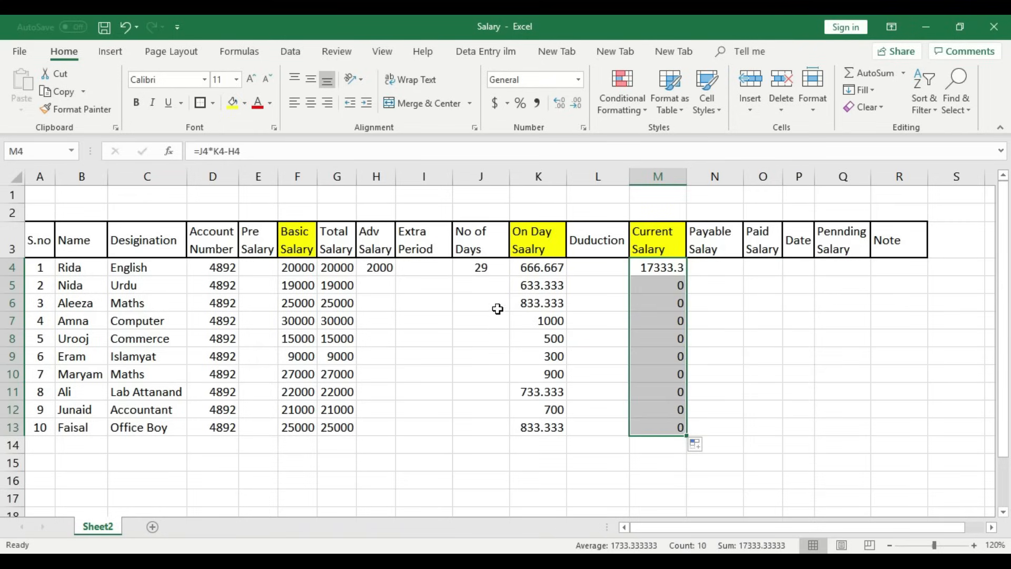
pyautogui.click(497, 285)
pyautogui.click(496, 319)
pyautogui.click(495, 339)
pyautogui.click(495, 371)
pyautogui.click(493, 393)
pyautogui.click(492, 427)
pyautogui.click(485, 285)
pyautogui.click(485, 335)
pyautogui.click(485, 373)
pyautogui.click(490, 424)
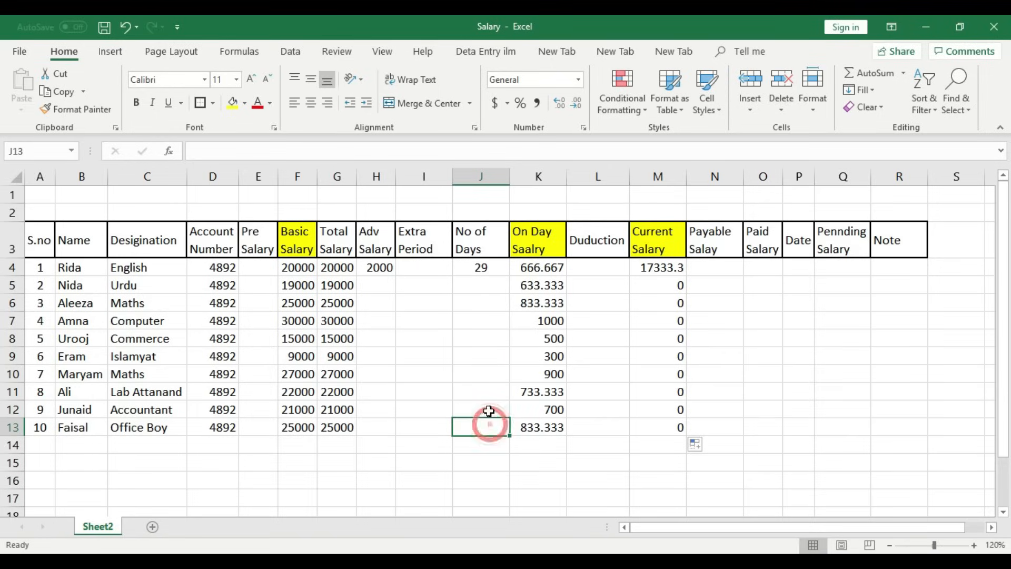
pyautogui.click(497, 286)
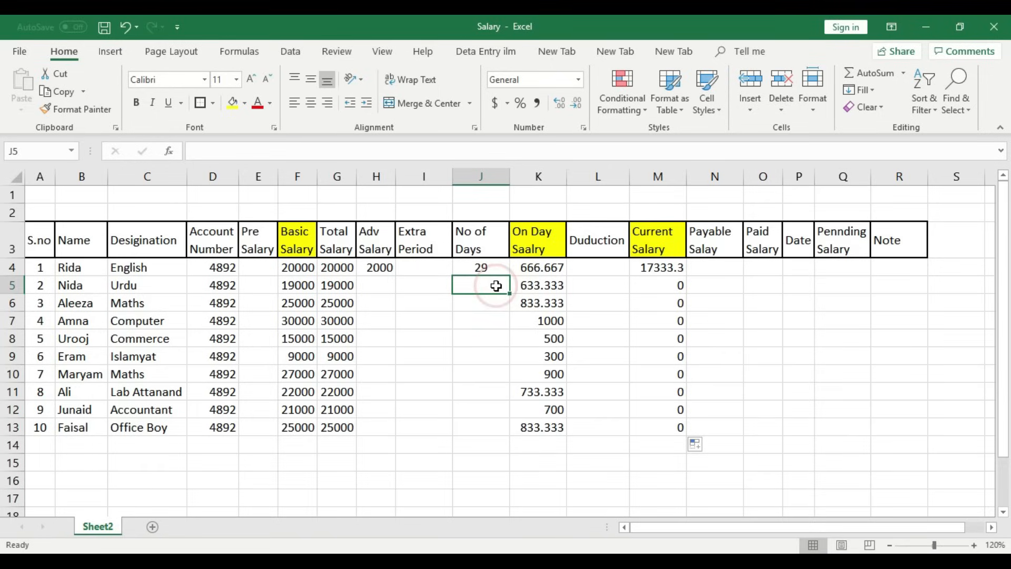
# - Enter 30 days in J5 and J6 and centre both day counts
pyautogui.write('30')
pyautogui.press('Return')
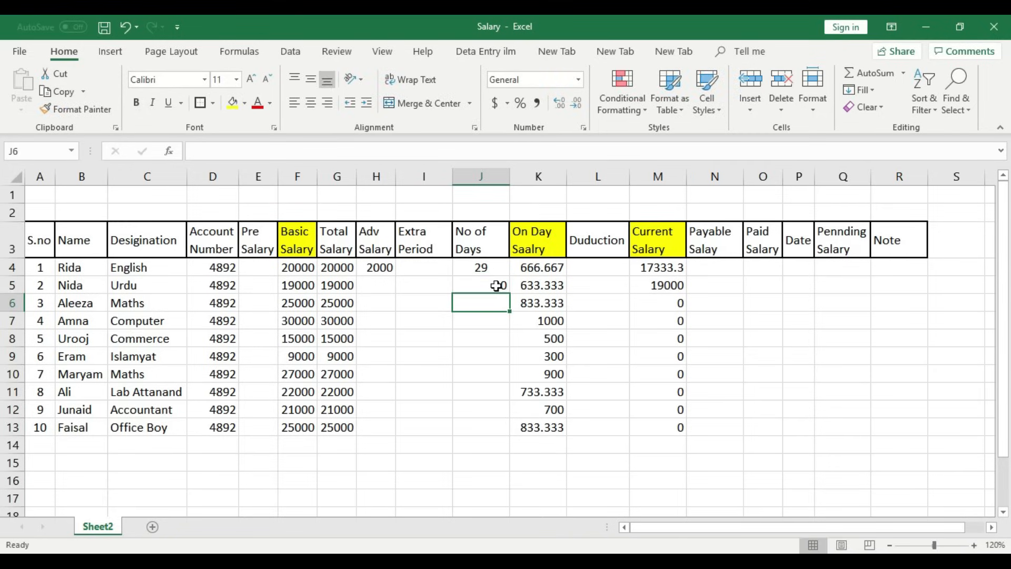
pyautogui.click(302, 289)
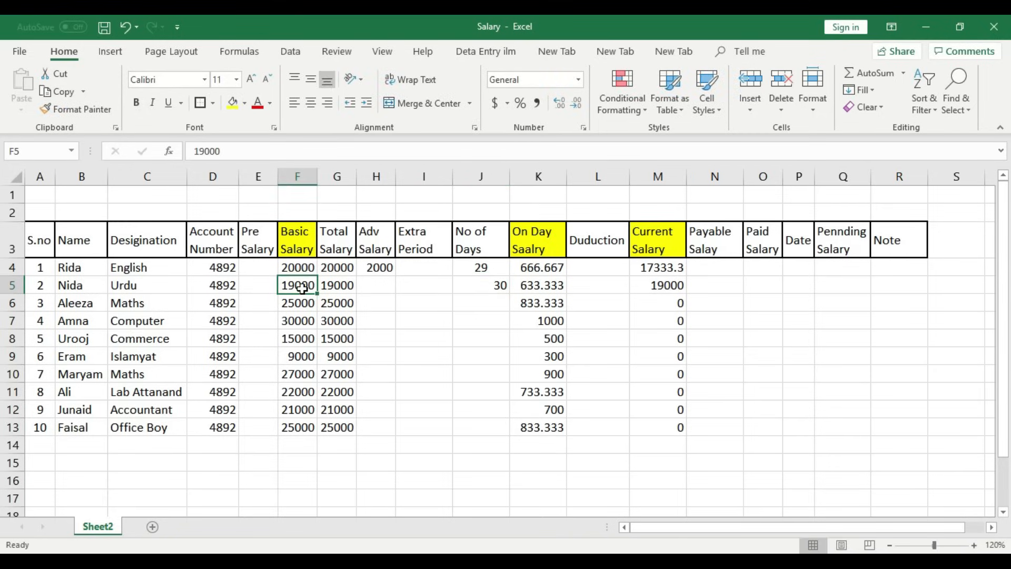
pyautogui.click(497, 286)
pyautogui.click(311, 103)
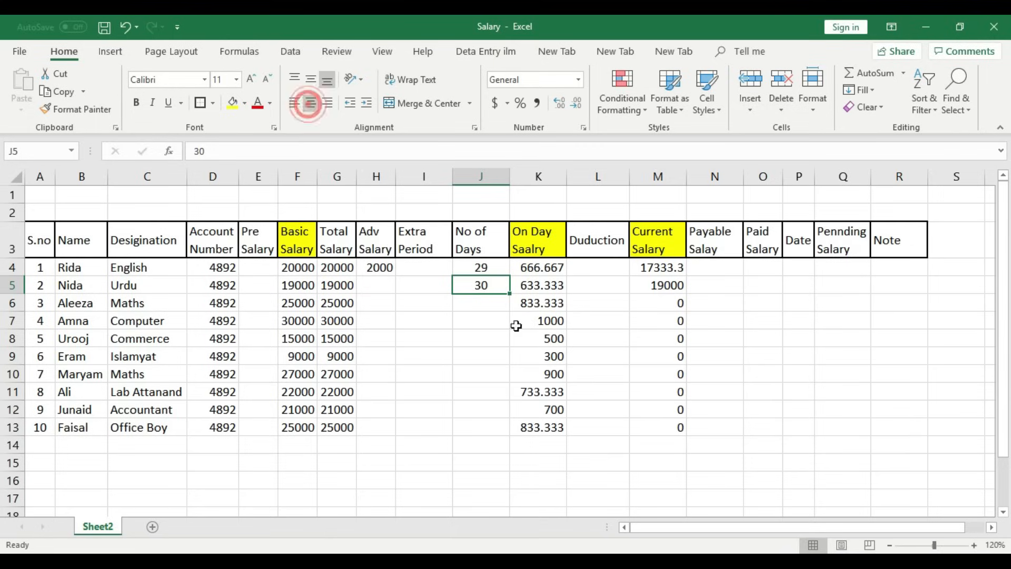
pyautogui.click(666, 285)
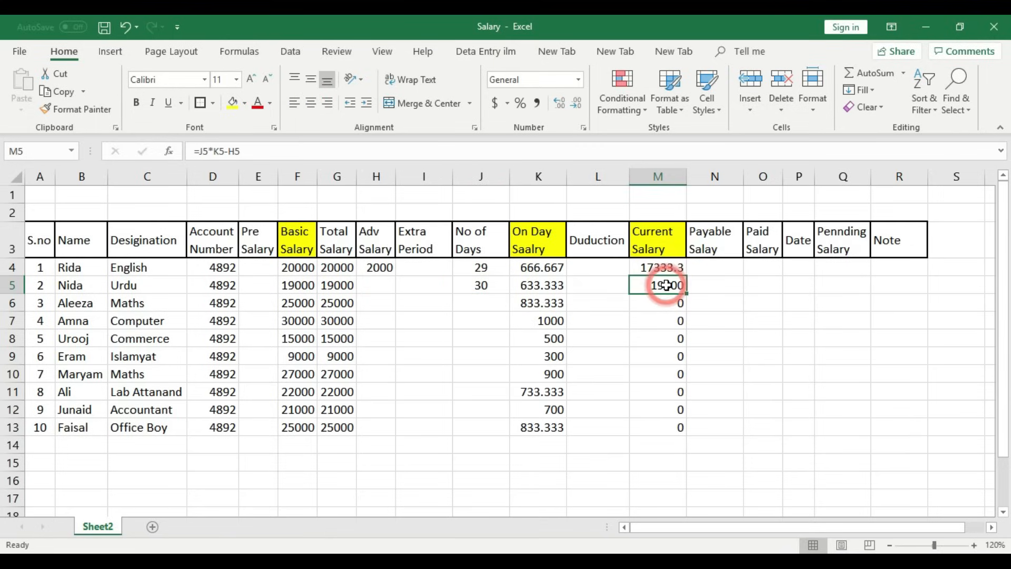
pyautogui.click(496, 309)
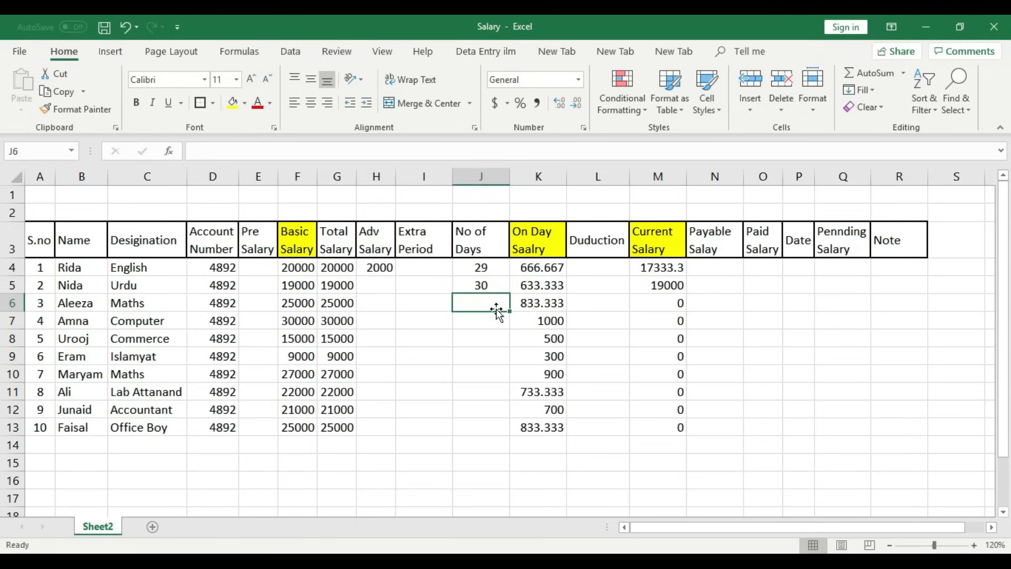
pyautogui.write('30')
pyautogui.press('Return')
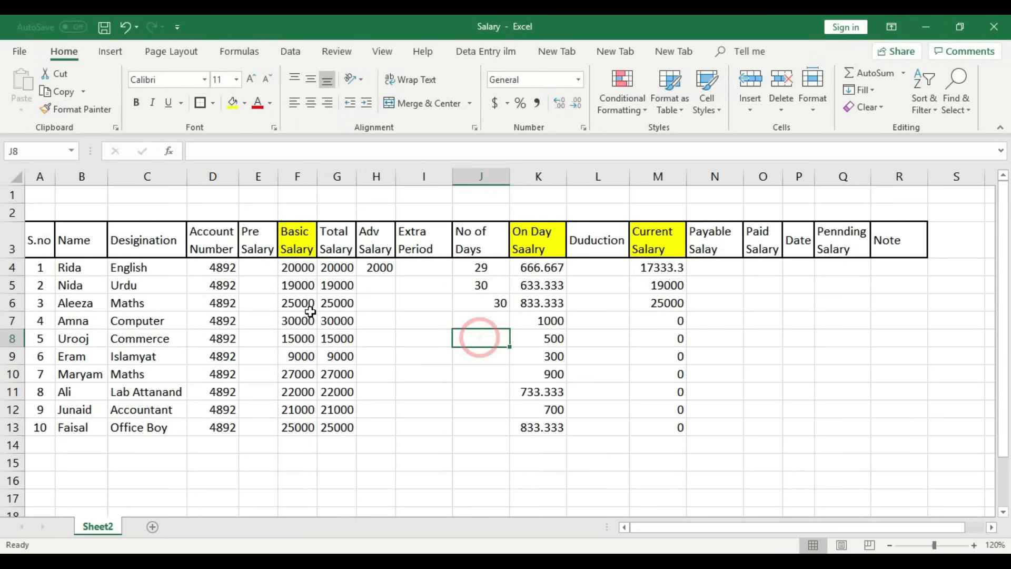
pyautogui.click(304, 303)
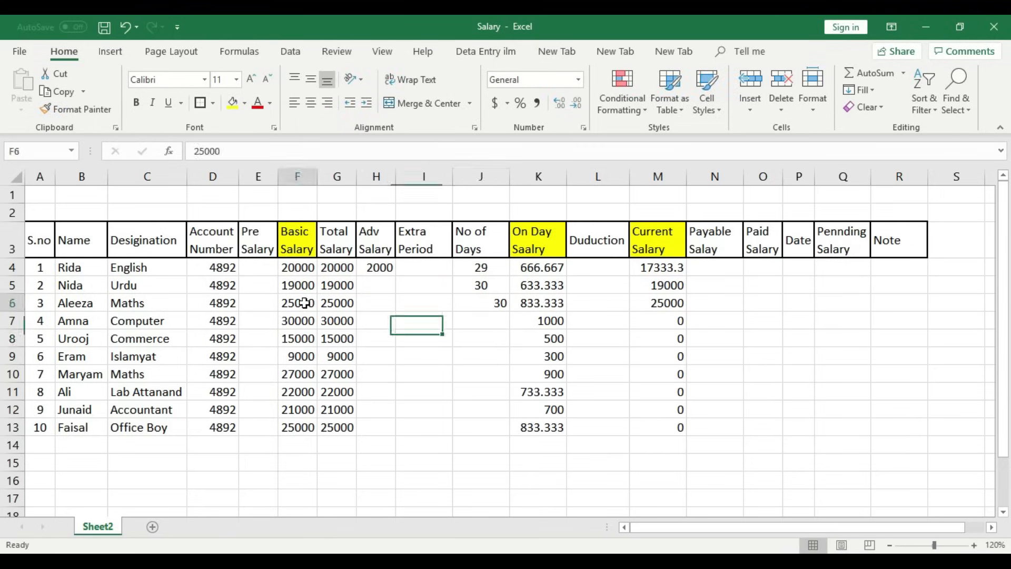
pyautogui.click(486, 299)
pyautogui.click(311, 102)
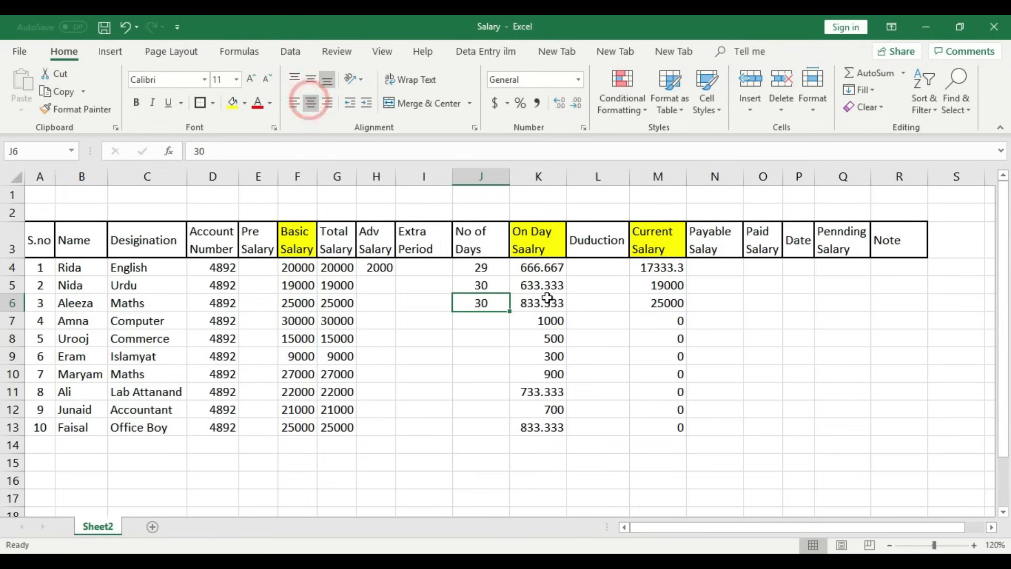
pyautogui.click(667, 303)
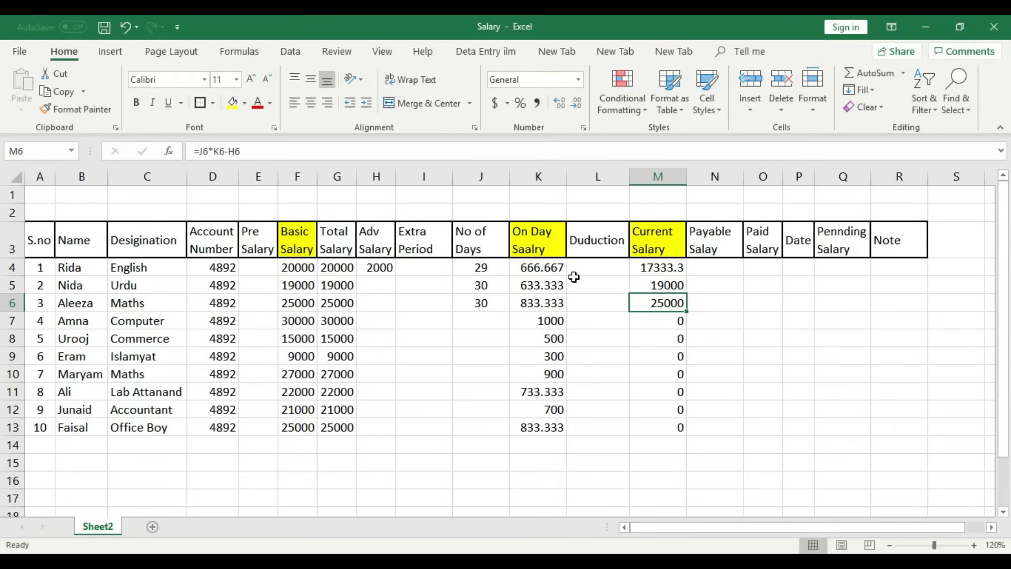
# - Enter 15 days in J7, centre it, and check the K7 and M7 formulas
pyautogui.click(495, 322)
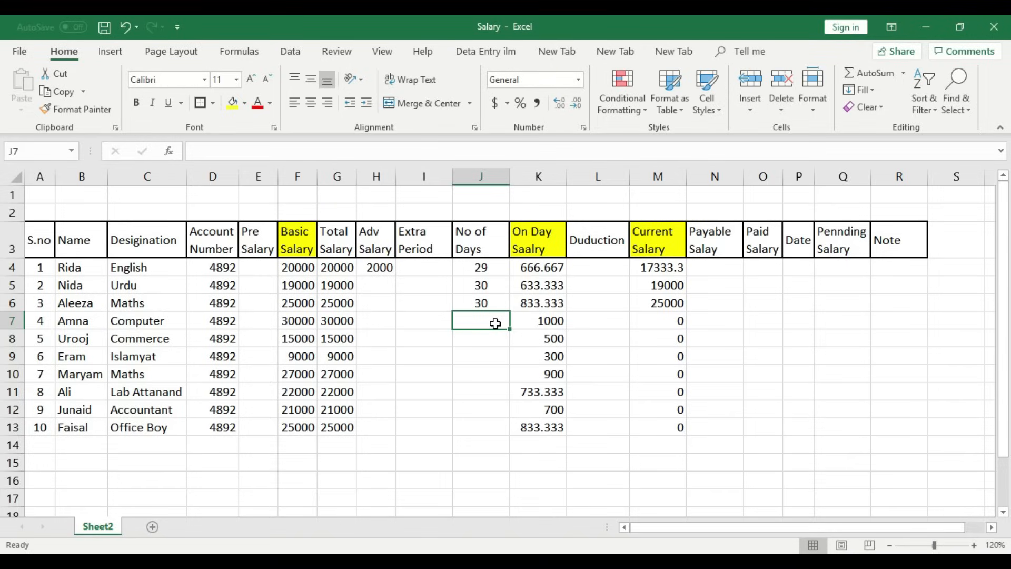
pyautogui.write('2')
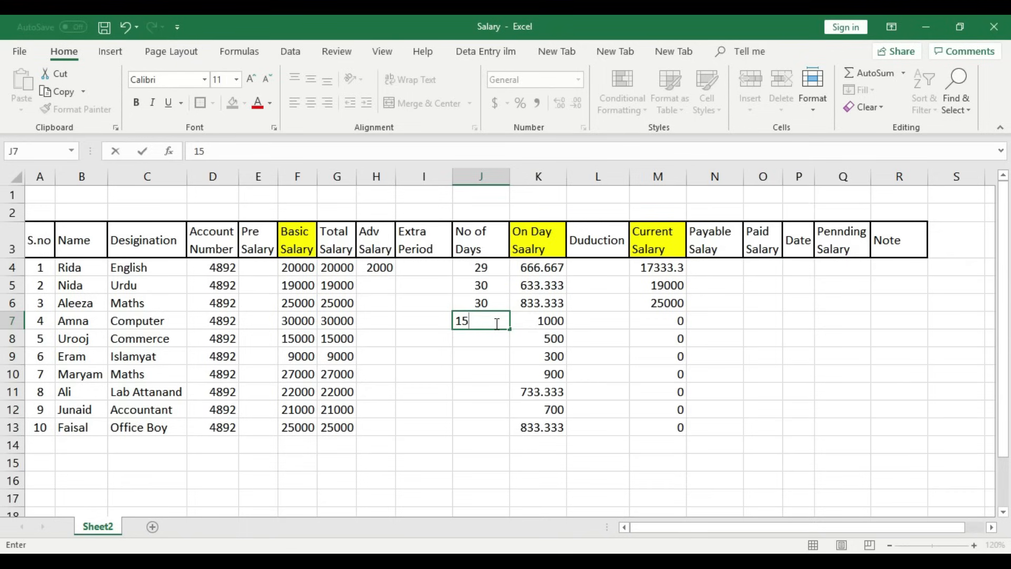
pyautogui.click(493, 340)
pyautogui.click(492, 320)
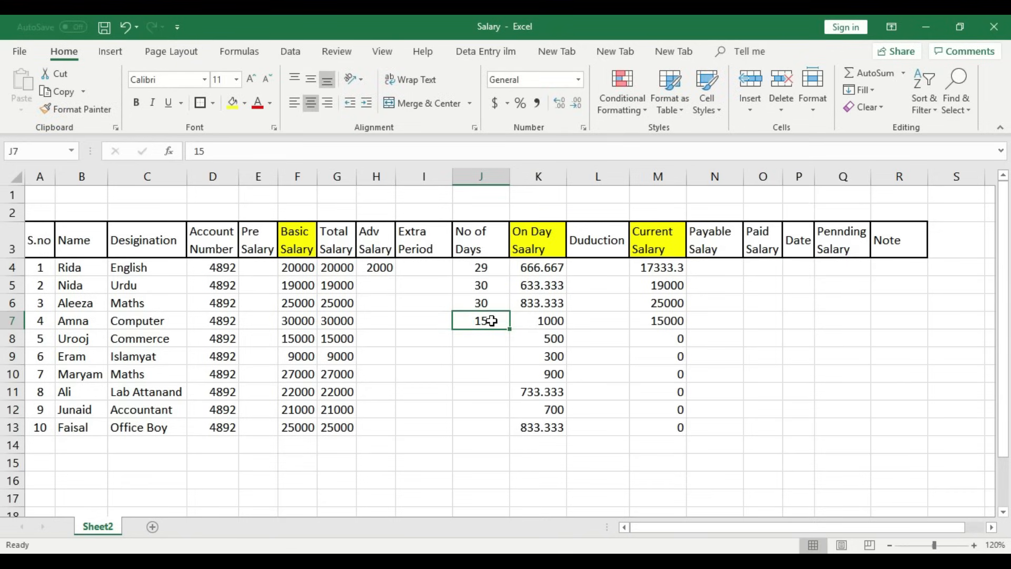
pyautogui.click(542, 322)
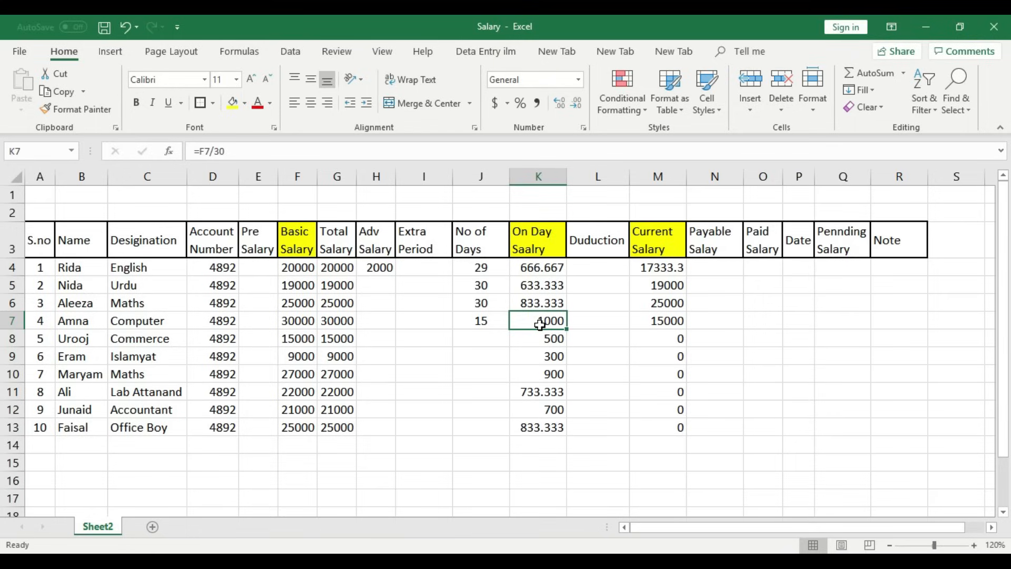
pyautogui.click(483, 322)
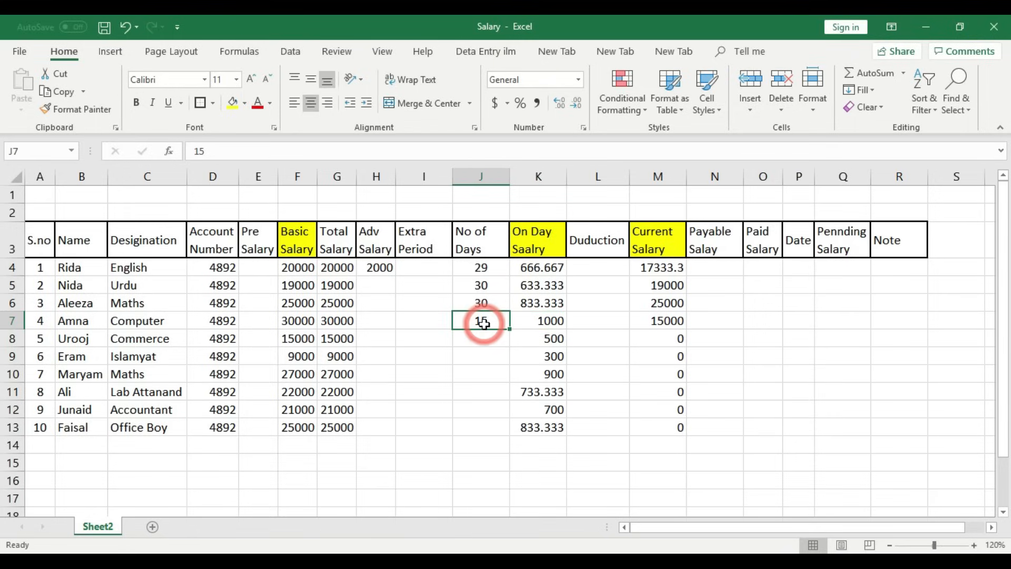
pyautogui.click(659, 321)
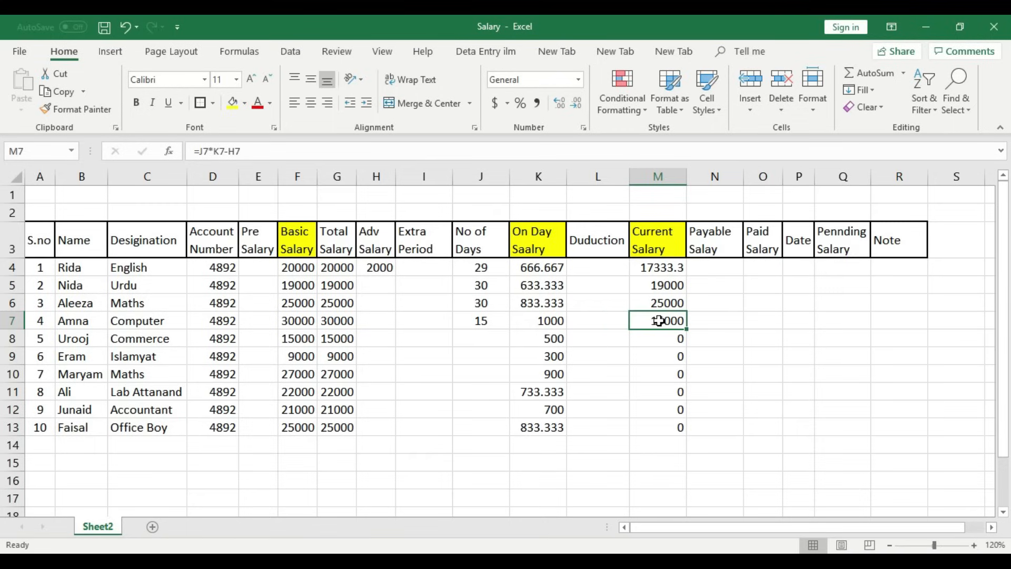
pyautogui.click(482, 321)
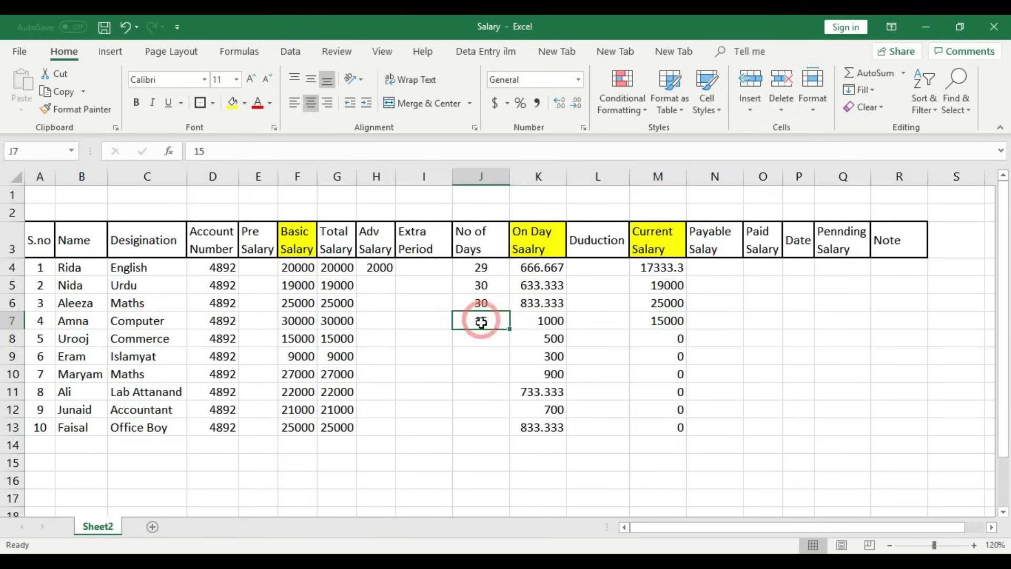
# - Enter 23, 21 and 29 days in J8, J9 and J10
pyautogui.click(485, 341)
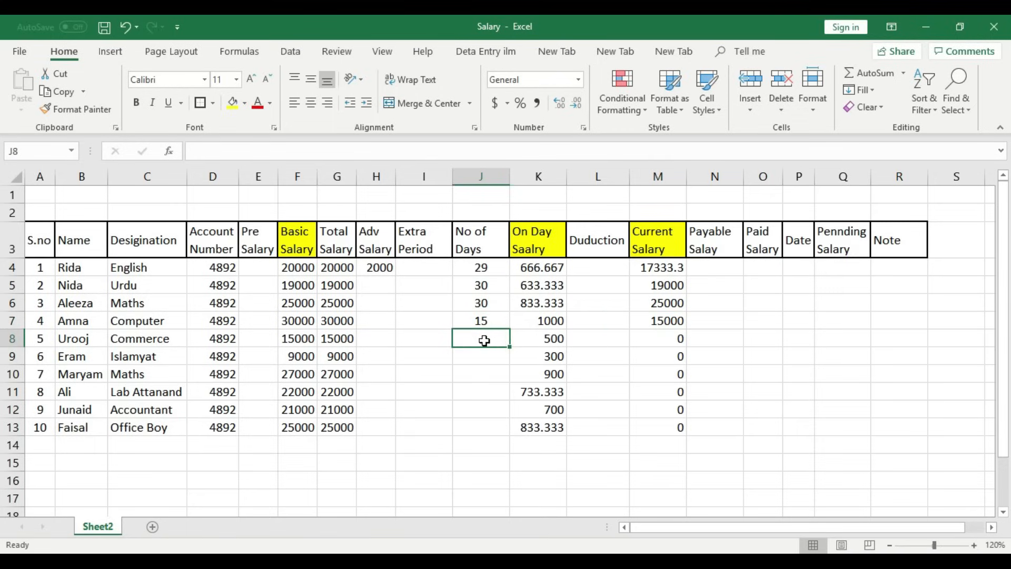
pyautogui.write('23')
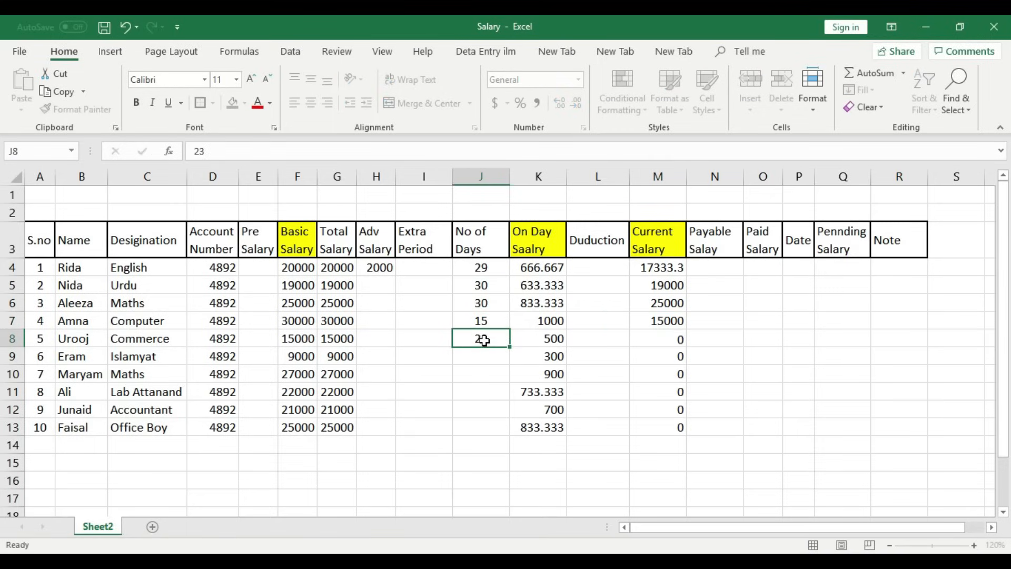
pyautogui.press('Return')
pyautogui.click(671, 341)
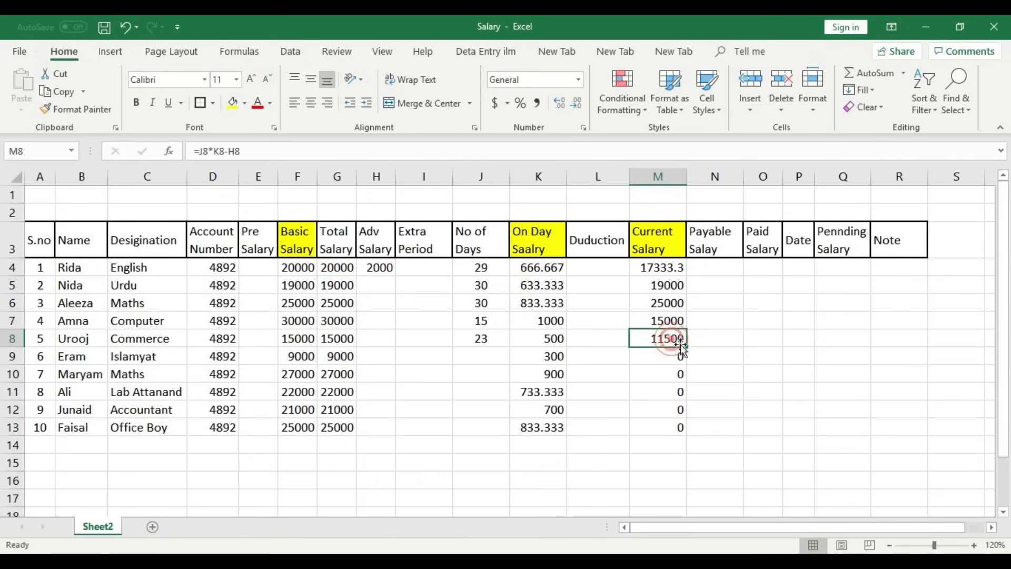
pyautogui.click(490, 361)
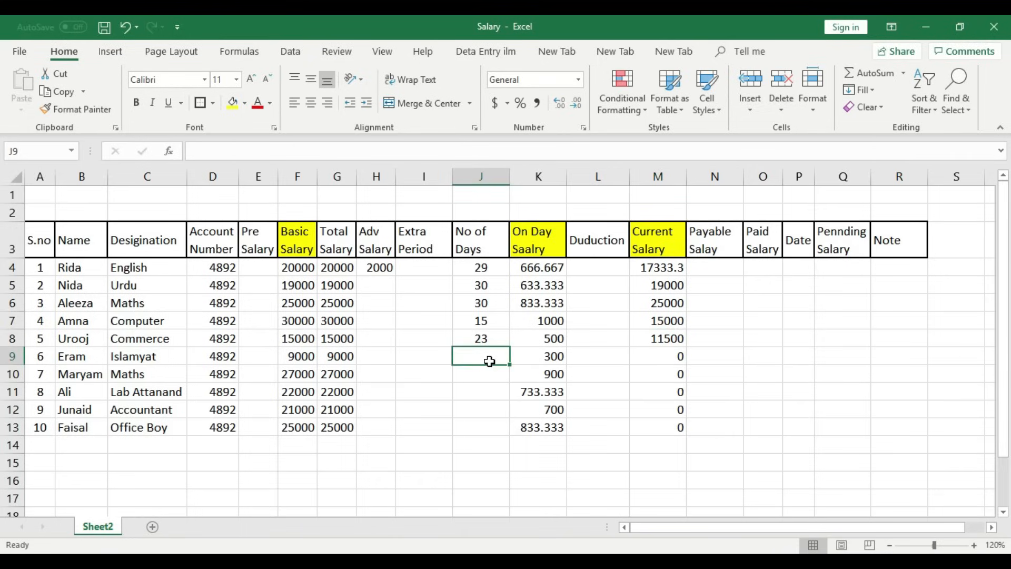
pyautogui.write('21')
pyautogui.press('Return')
pyautogui.click(492, 377)
pyautogui.write('29')
pyautogui.press('Return')
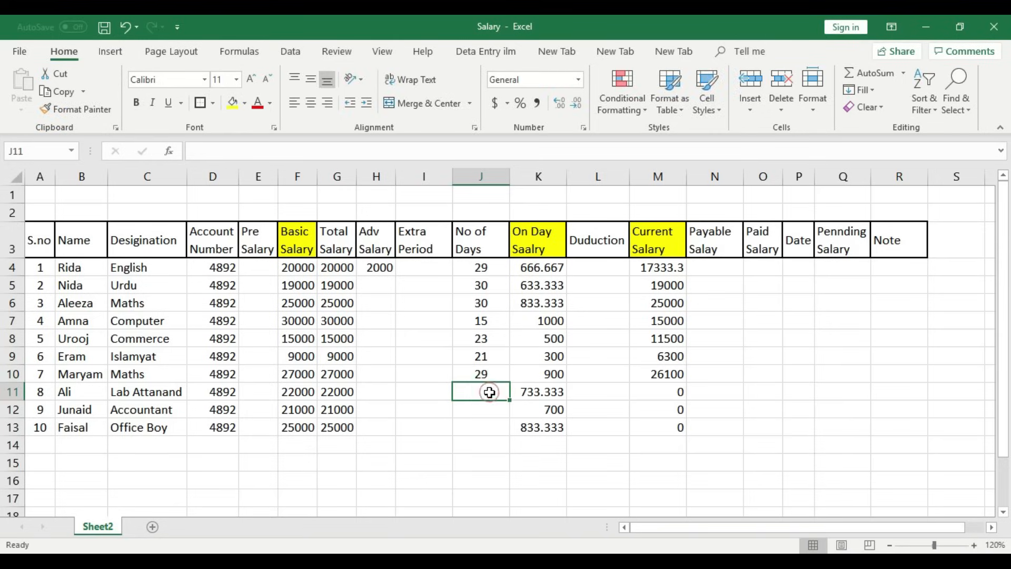
# - Enter 30, 29 and 10 days in J11, J12 and J13, correcting a mistyped entry
pyautogui.write('3')
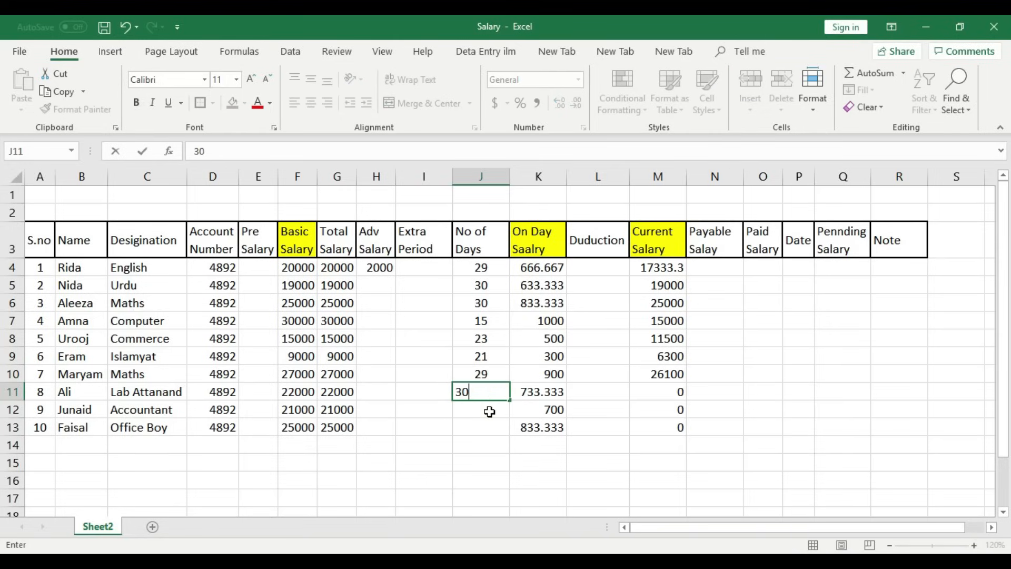
pyautogui.write('0')
pyautogui.click(490, 411)
pyautogui.write('3')
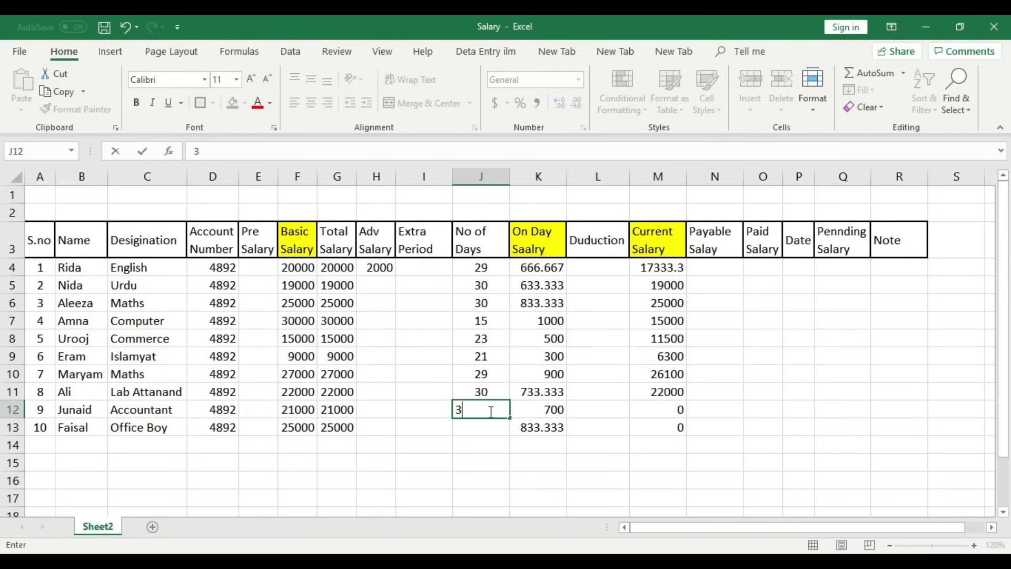
pyautogui.press('BackSpace')
pyautogui.press('BackSpace')
pyautogui.click(489, 426)
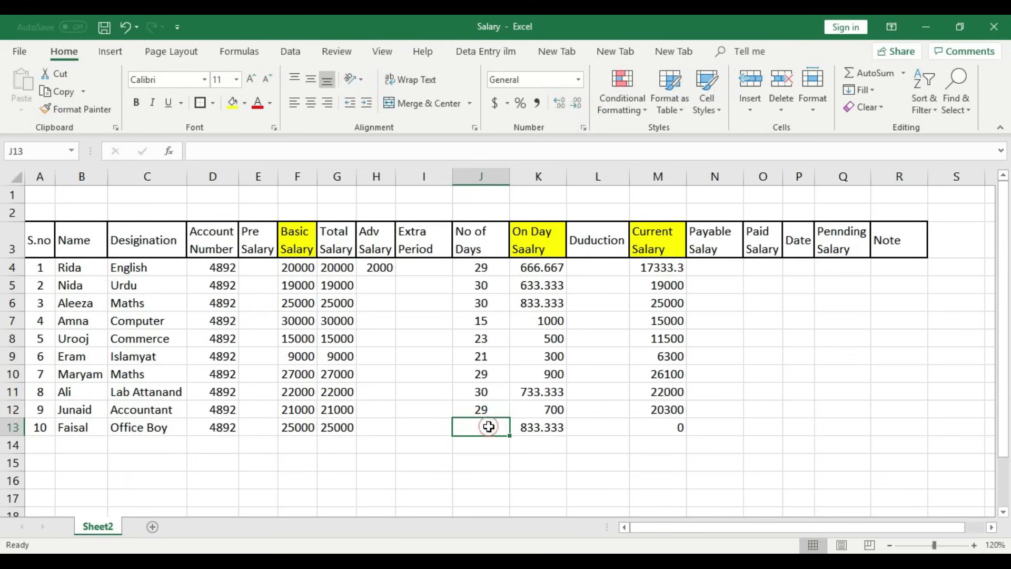
pyautogui.write('10')
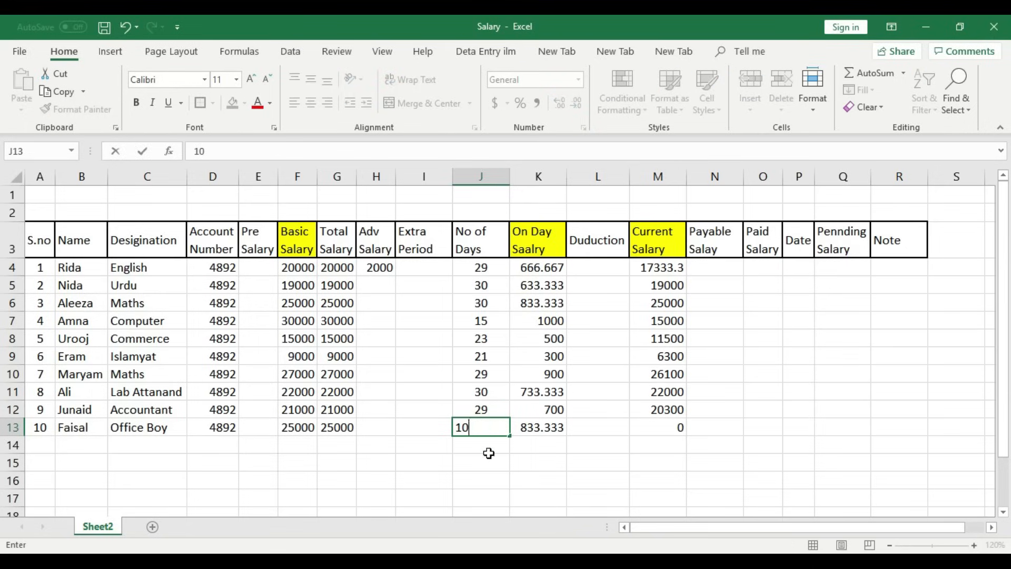
pyautogui.click(488, 445)
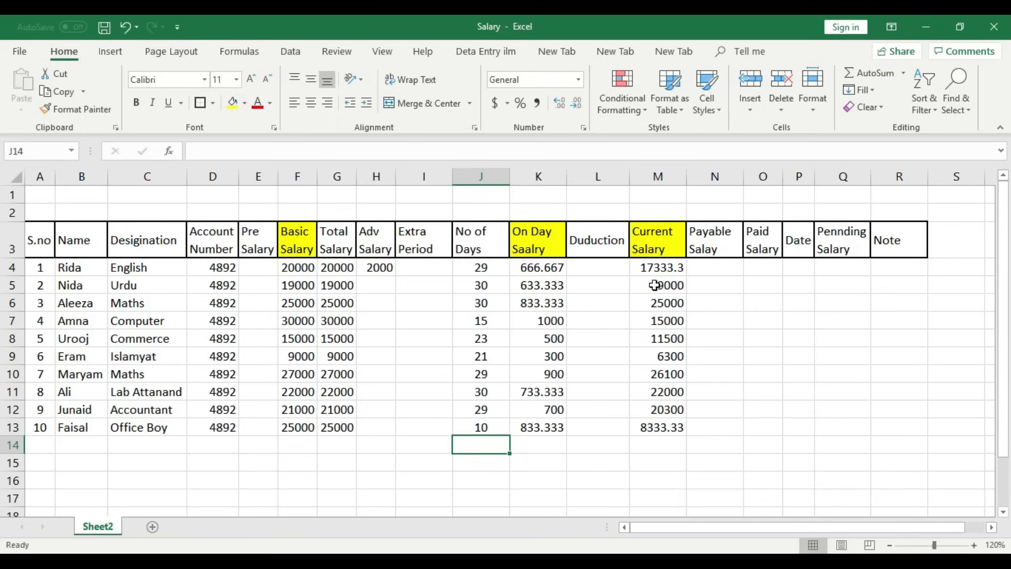
# - Check the first and last Current Salary formulas and select the empty Duduction cells L4:L13
pyautogui.click(655, 267)
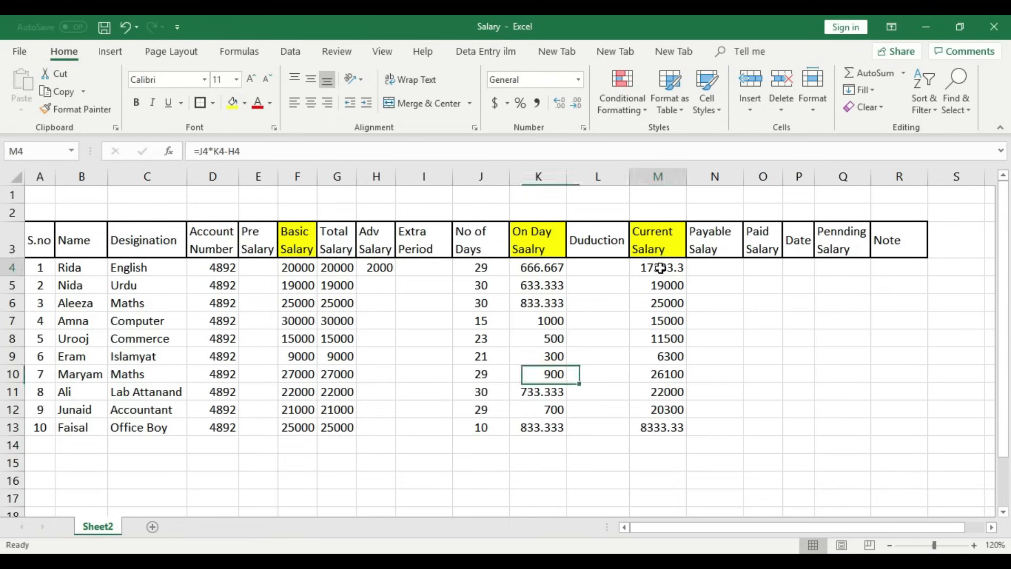
pyautogui.click(663, 425)
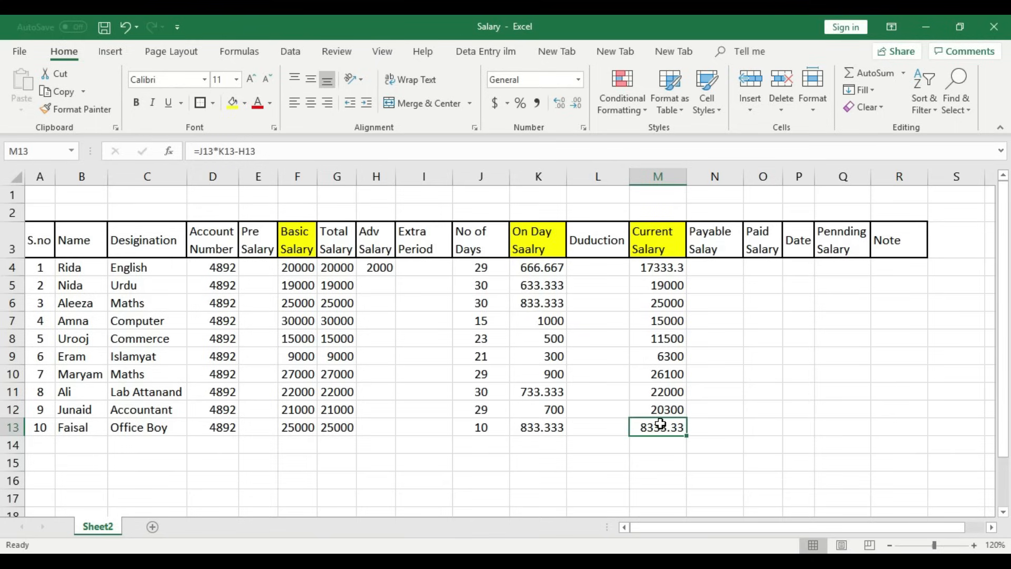
pyautogui.moveTo(587, 266); pyautogui.dragTo(592, 427)
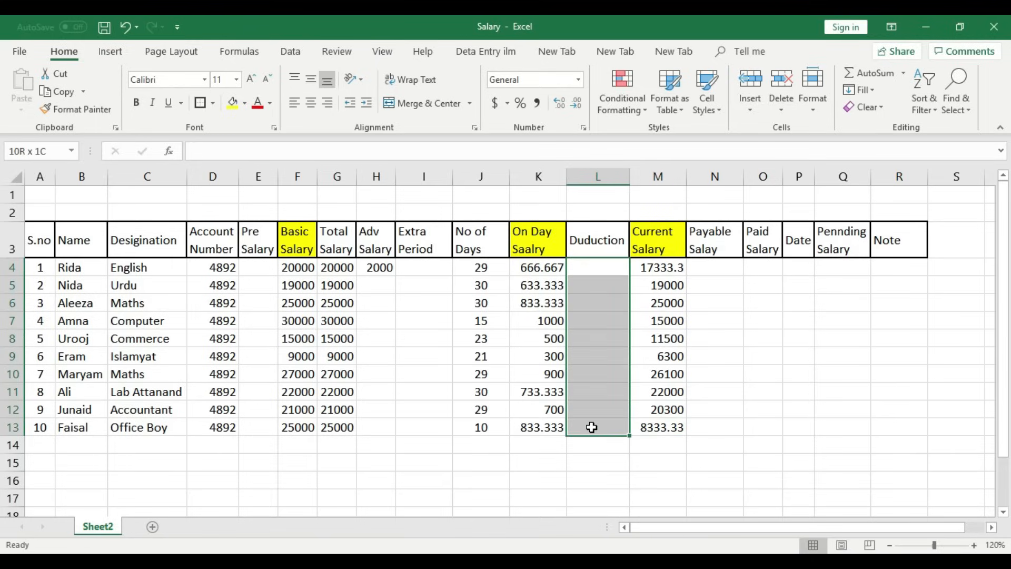
pyautogui.click(592, 305)
pyautogui.moveTo(596, 269); pyautogui.dragTo(598, 428)
pyautogui.click(595, 458)
# - Review the No of Days values in rows 4 through 13
pyautogui.click(492, 267)
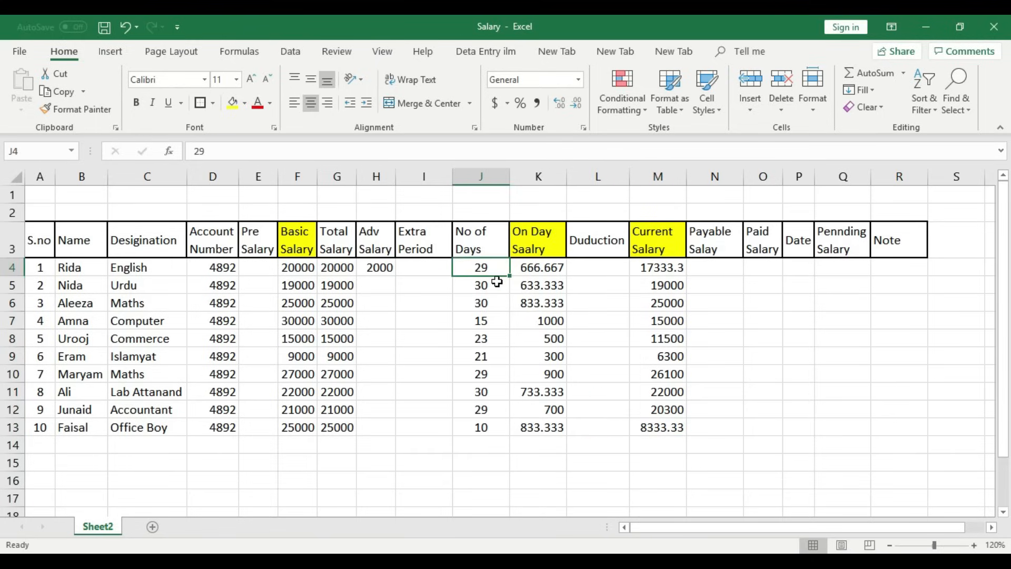
pyautogui.click(495, 320)
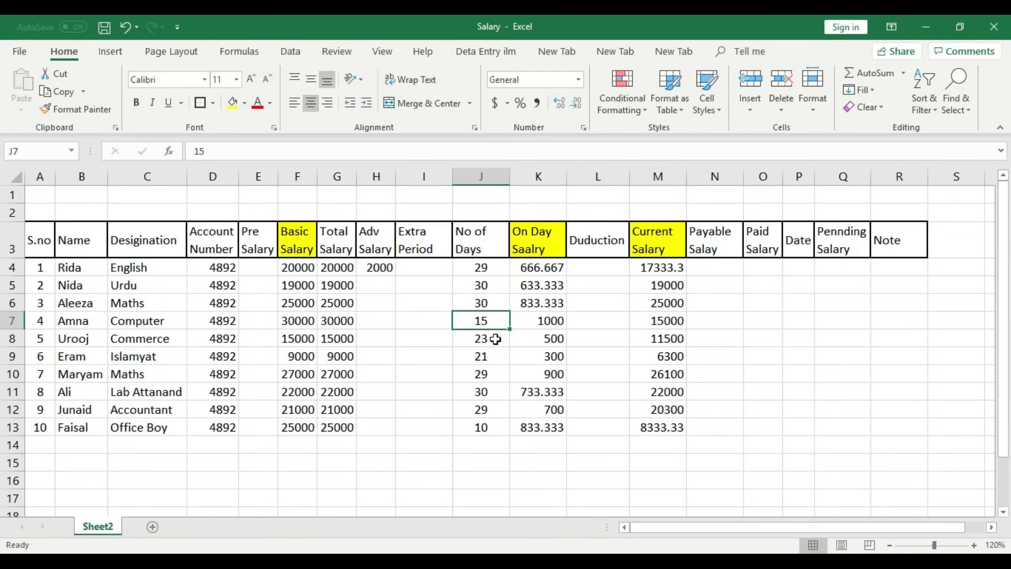
pyautogui.click(496, 338)
pyautogui.click(494, 358)
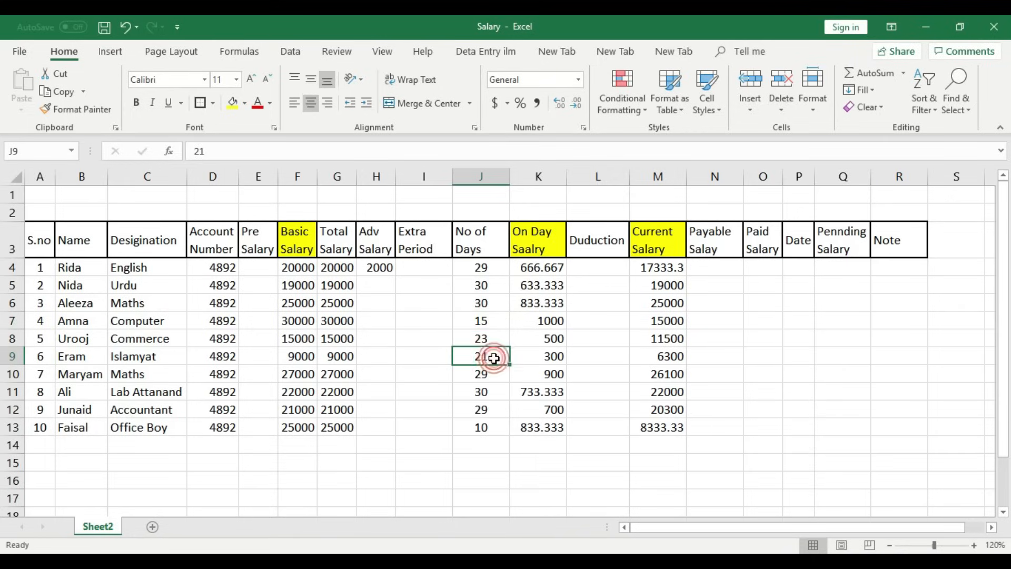
pyautogui.click(493, 378)
pyautogui.click(493, 393)
pyautogui.click(491, 411)
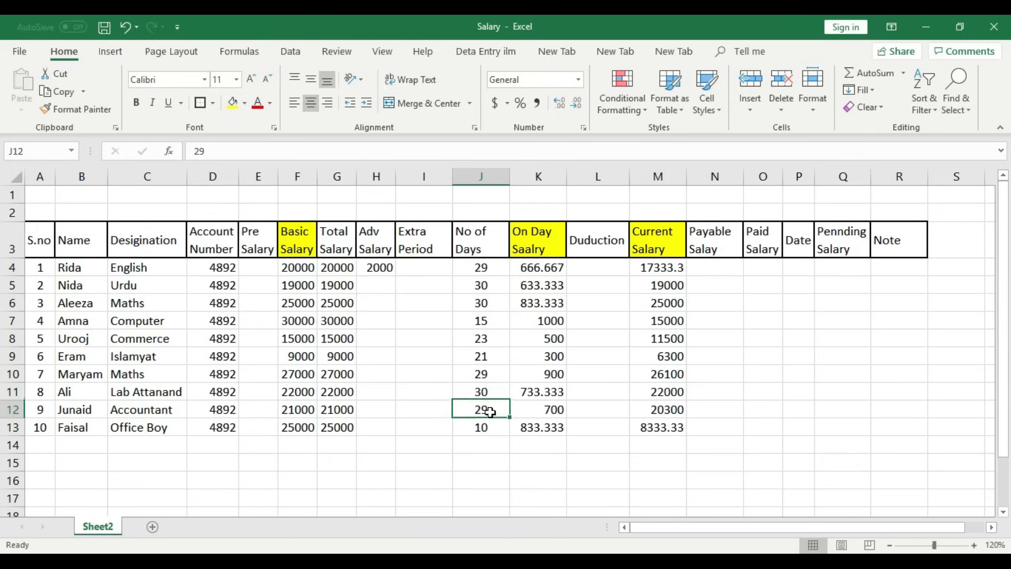
pyautogui.click(492, 427)
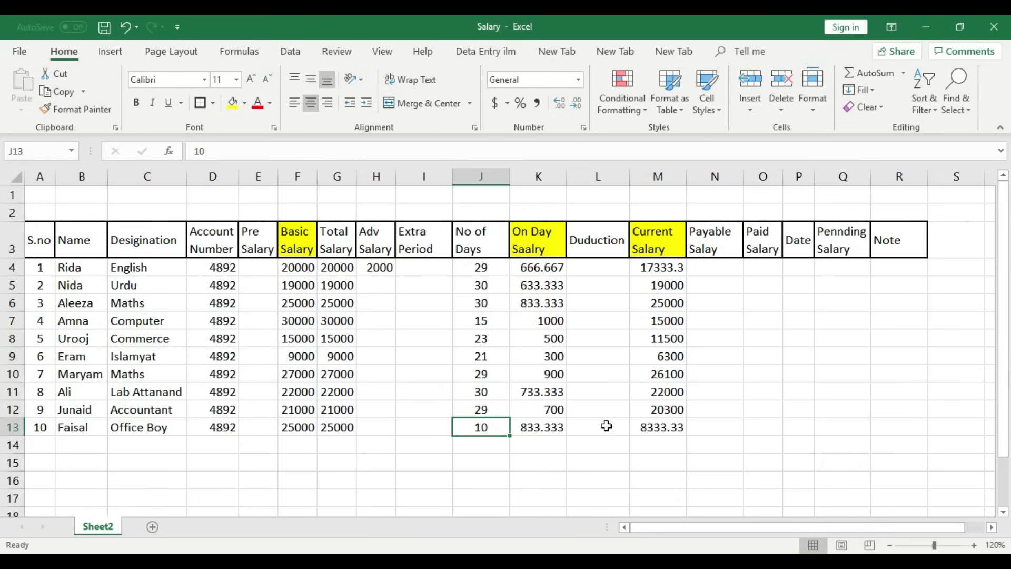
# - Enter =F4-M4 in L4 and fill it down to L13, giving 2666.667 first
pyautogui.click(601, 272)
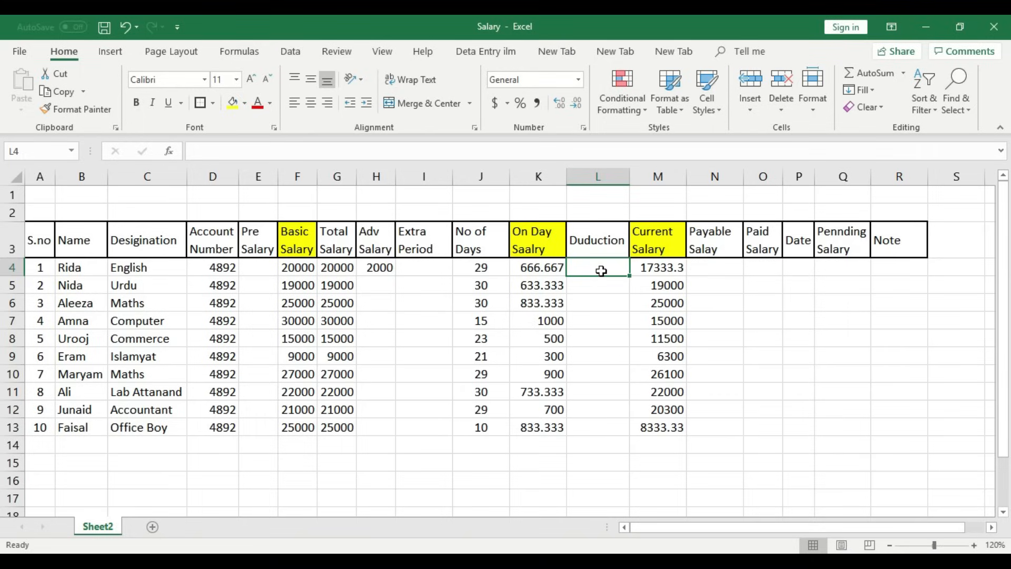
pyautogui.write('=')
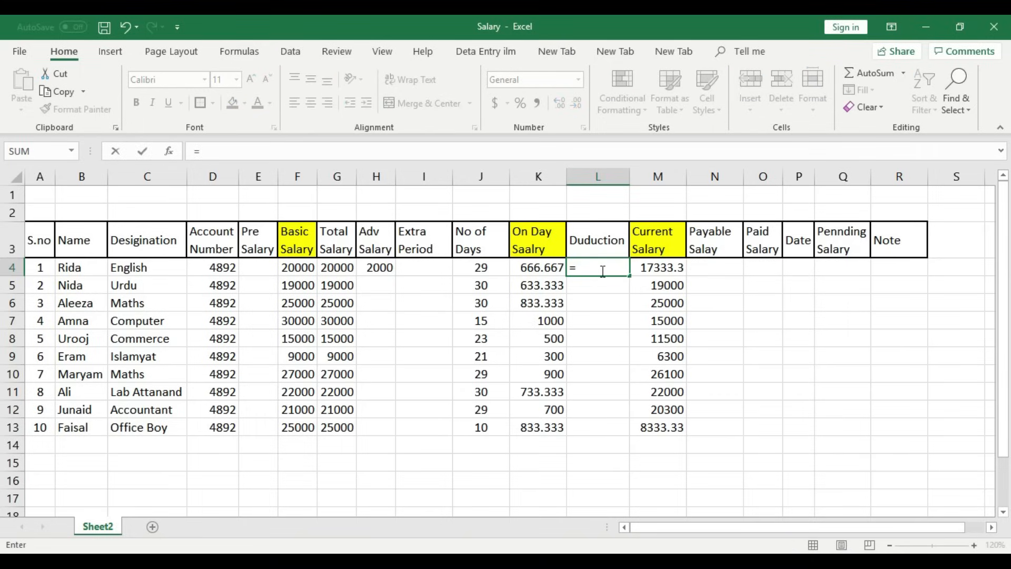
pyautogui.click(304, 271)
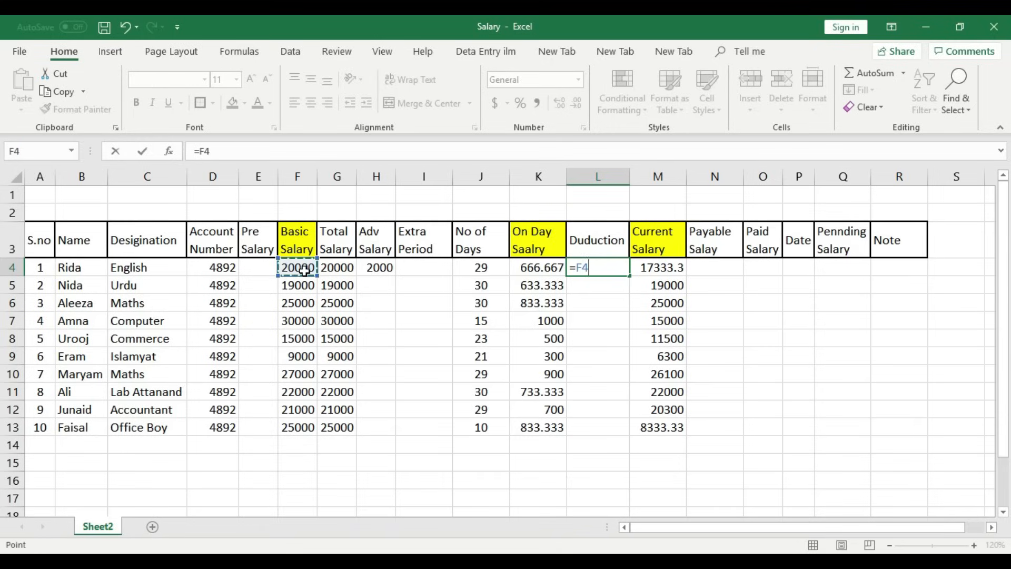
pyautogui.write('-')
pyautogui.click(665, 269)
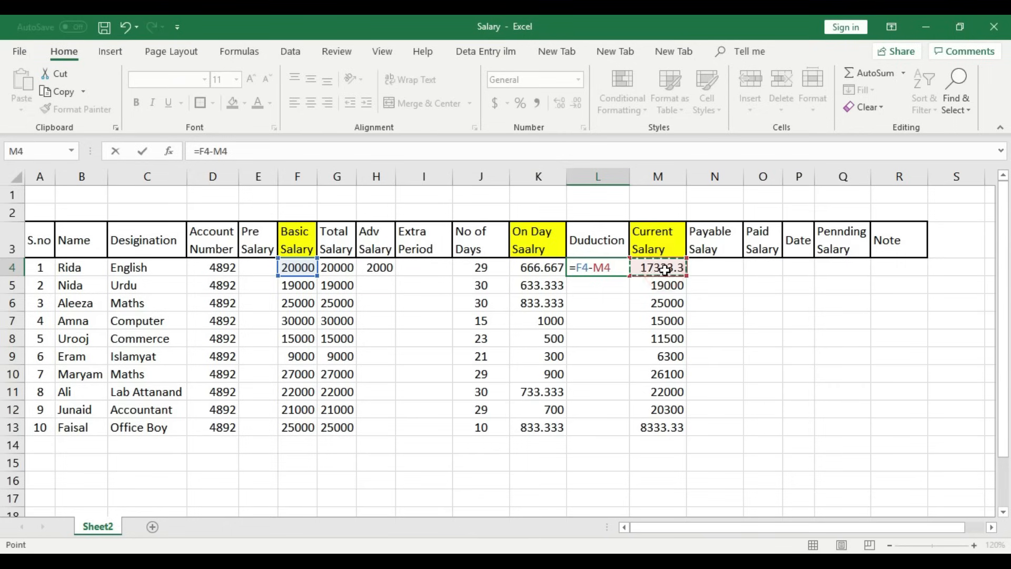
pyautogui.press('Return')
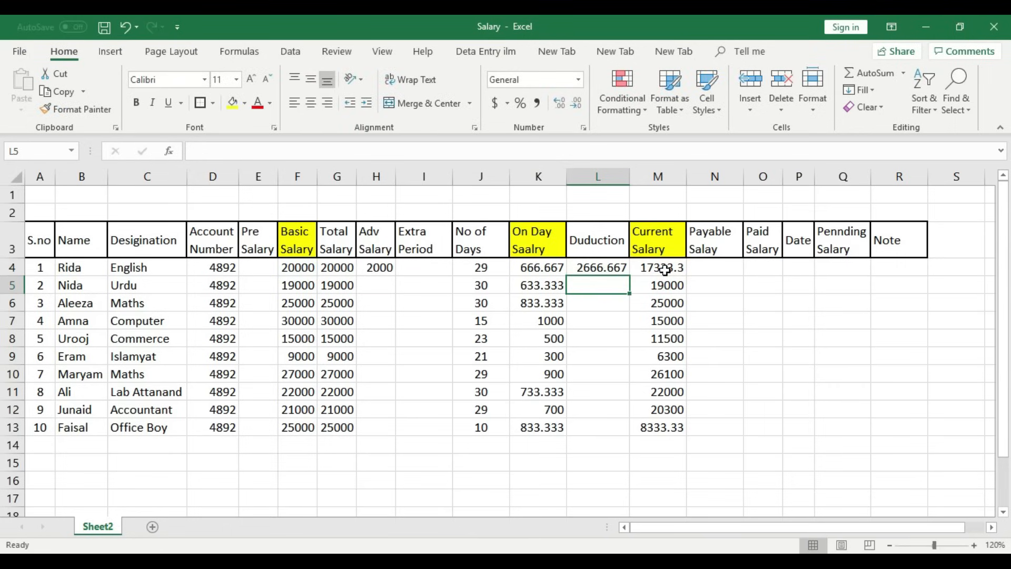
pyautogui.click(593, 267)
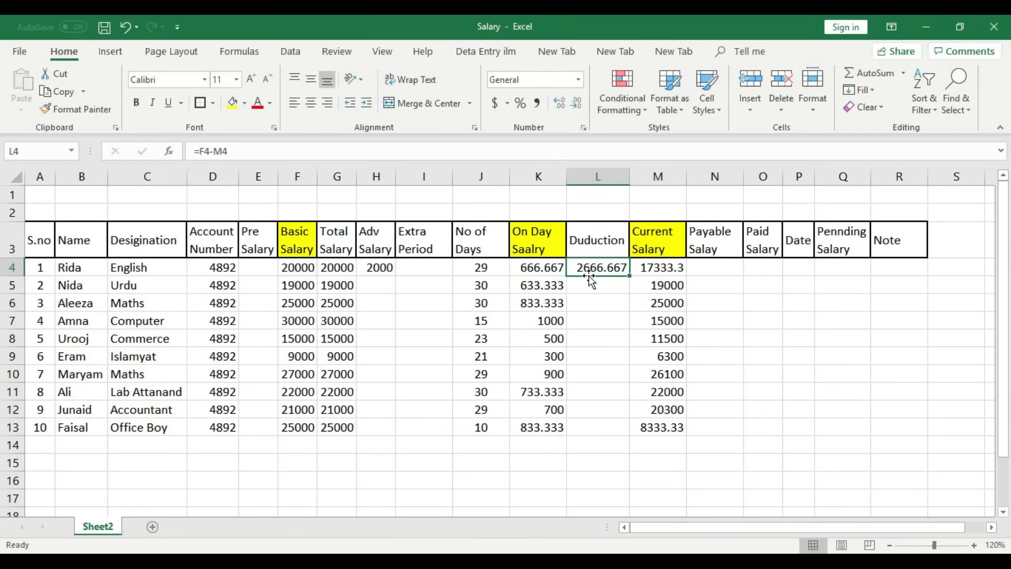
pyautogui.moveTo(629, 275); pyautogui.dragTo(632, 436)
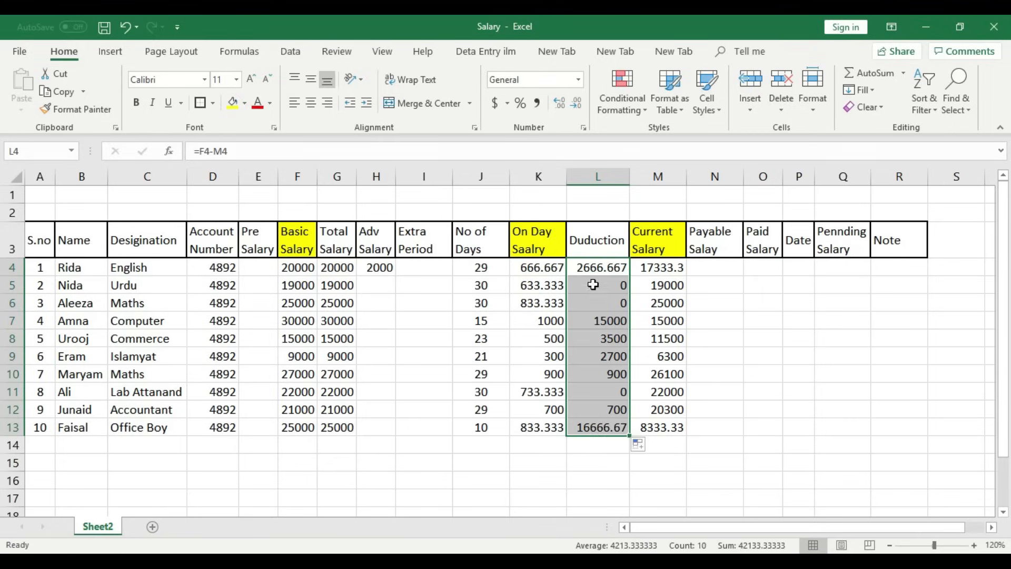
pyautogui.click(494, 284)
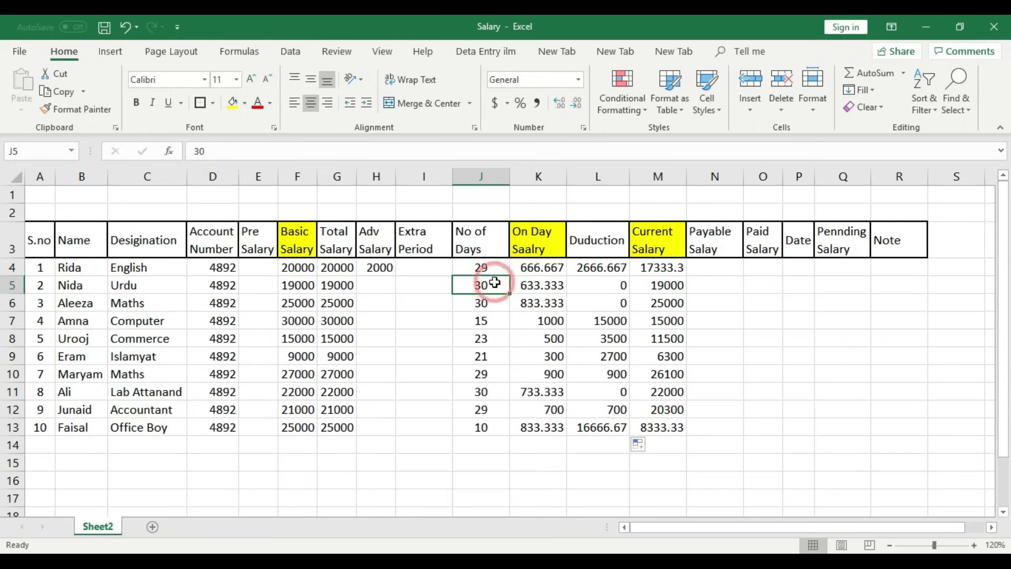
pyautogui.click(616, 285)
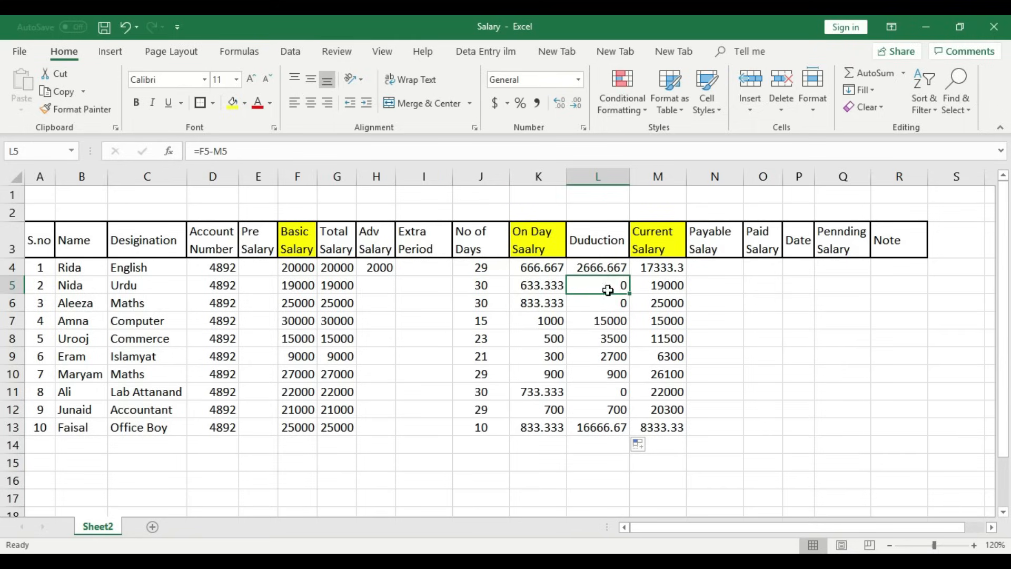
pyautogui.click(496, 305)
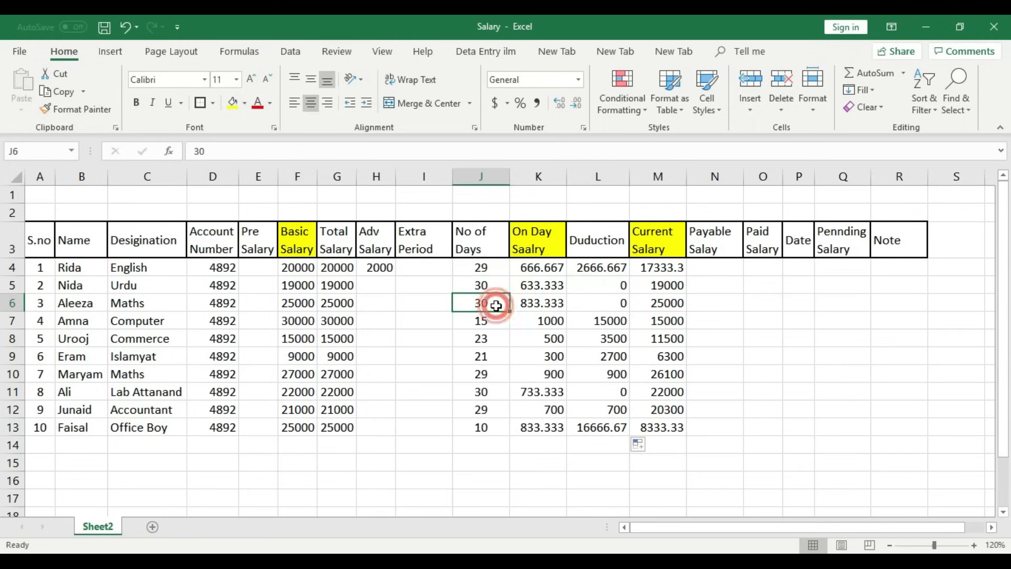
pyautogui.click(614, 299)
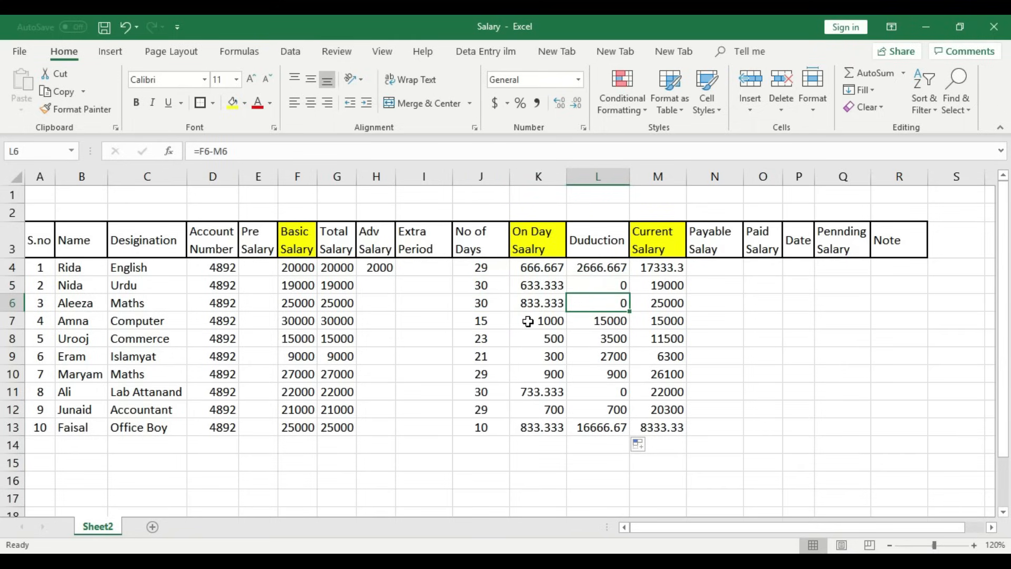
pyautogui.click(485, 320)
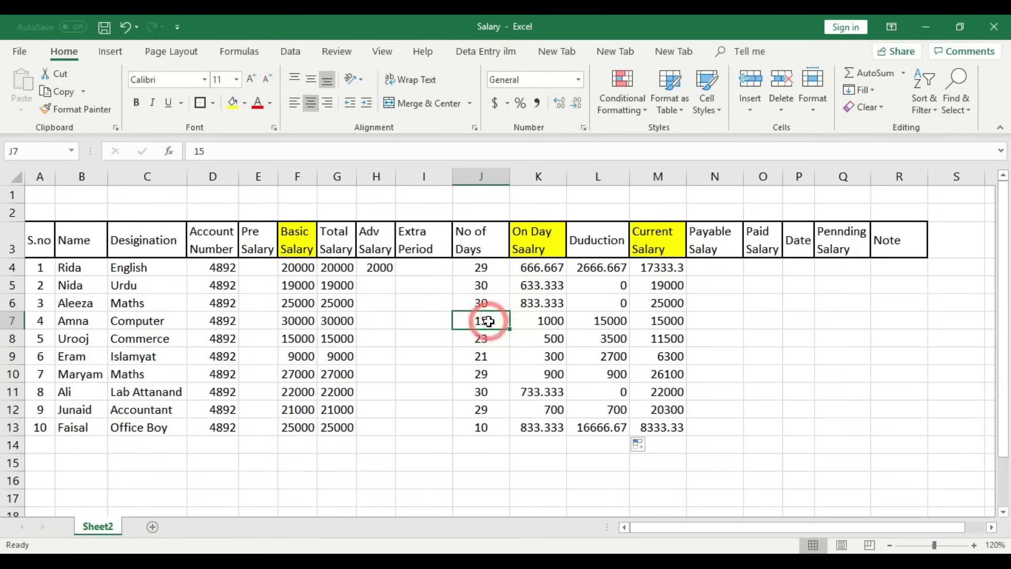
pyautogui.click(611, 321)
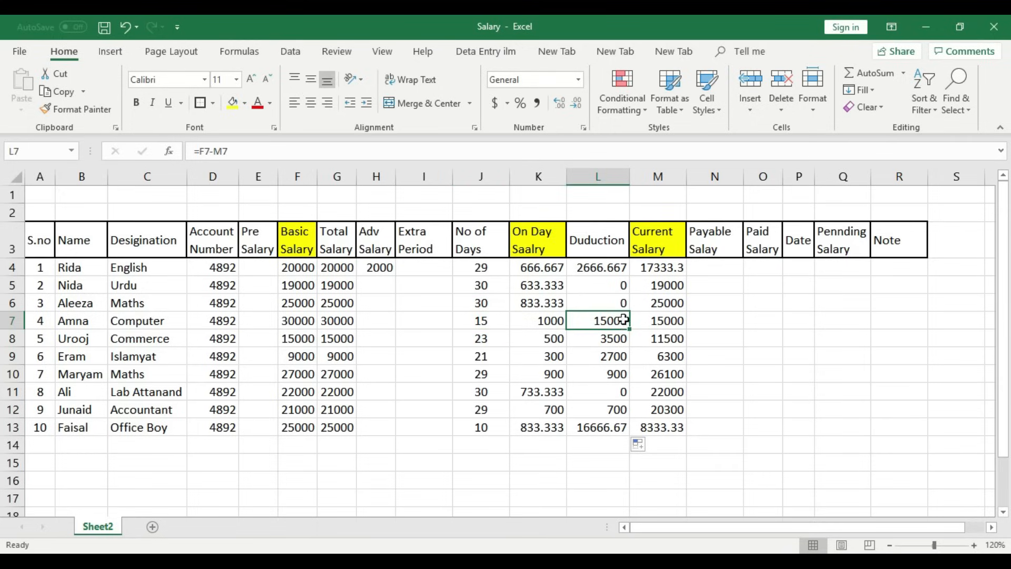
pyautogui.click(495, 339)
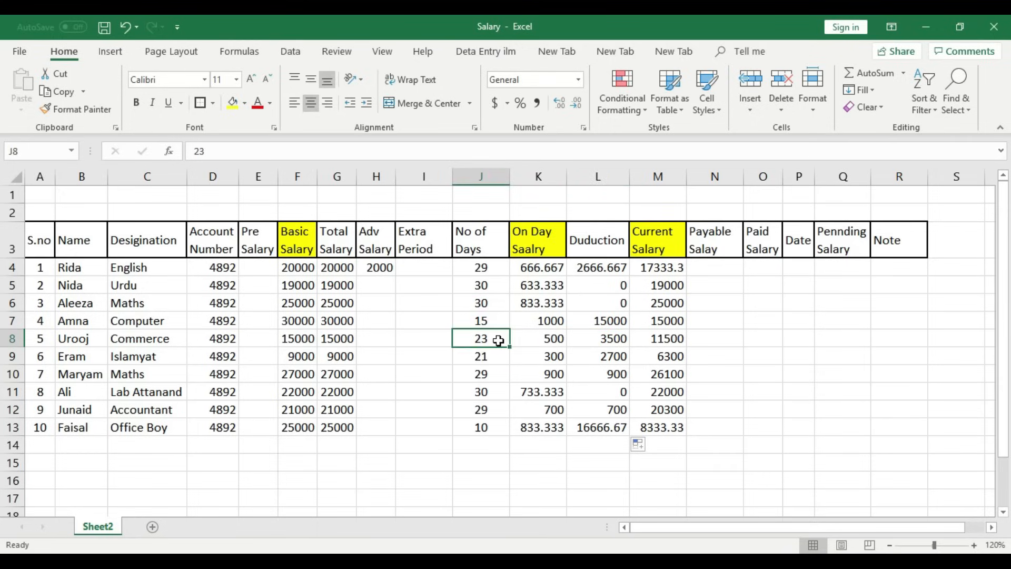
pyautogui.click(614, 338)
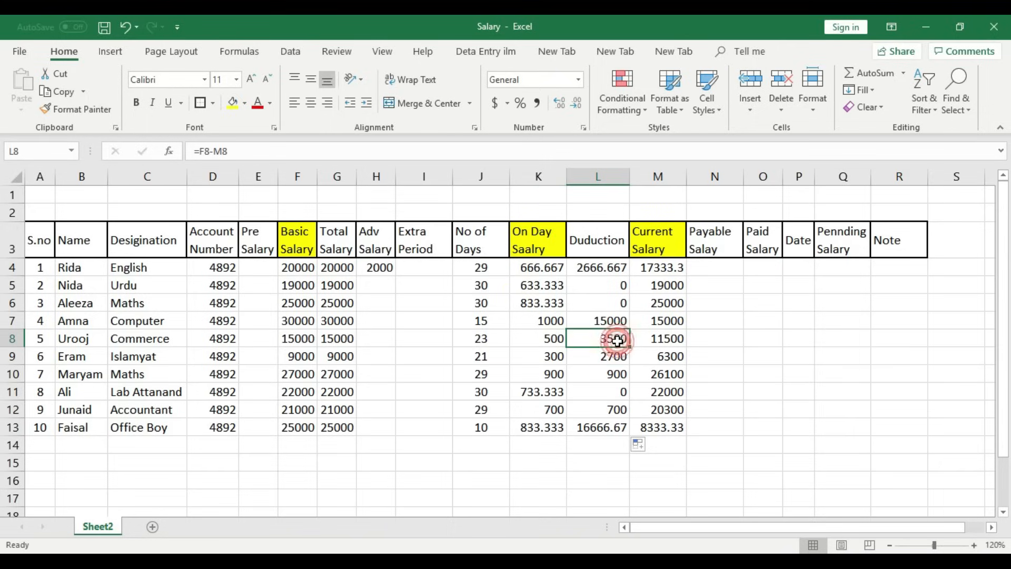
pyautogui.click(506, 356)
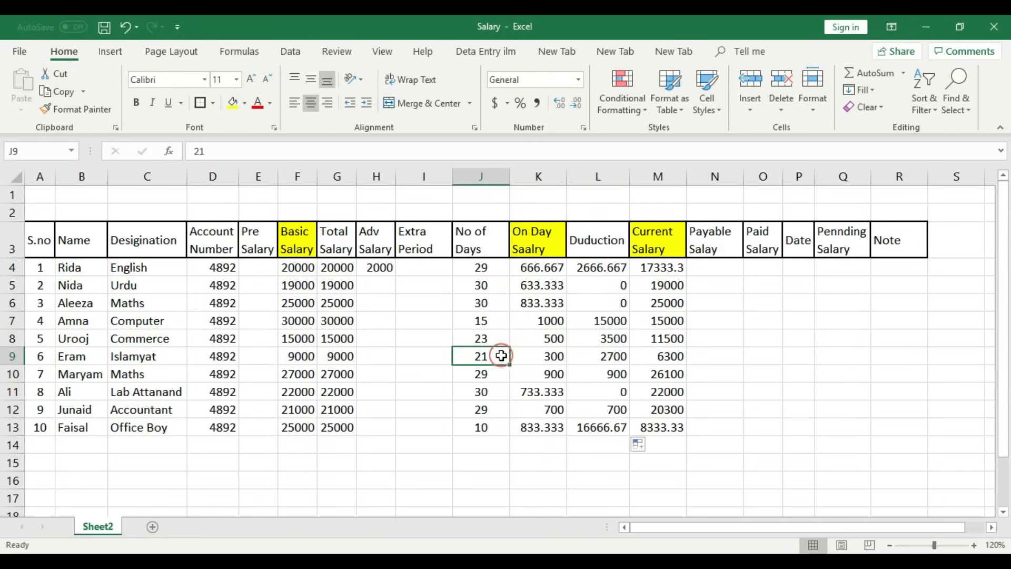
pyautogui.click(621, 357)
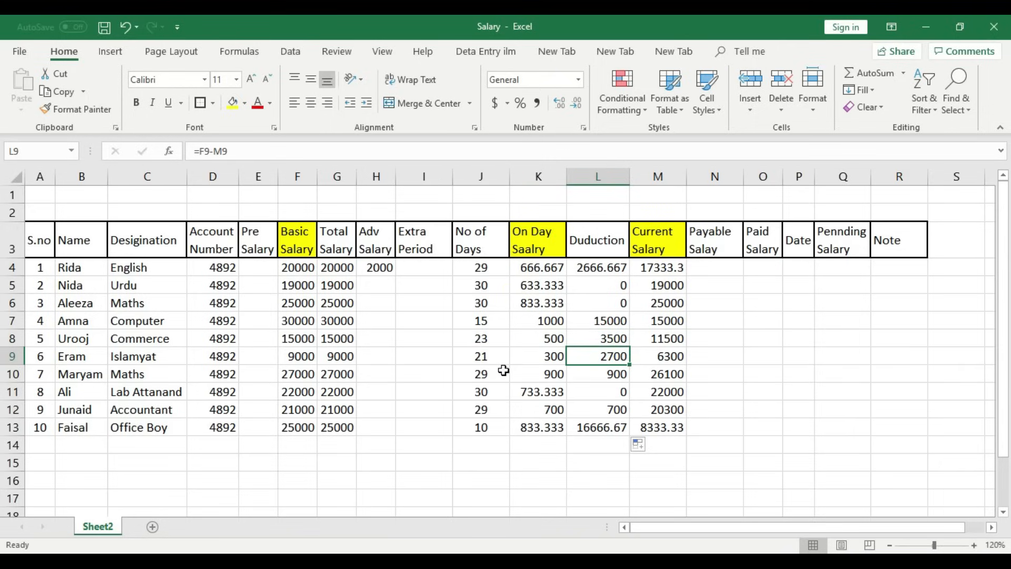
pyautogui.click(484, 375)
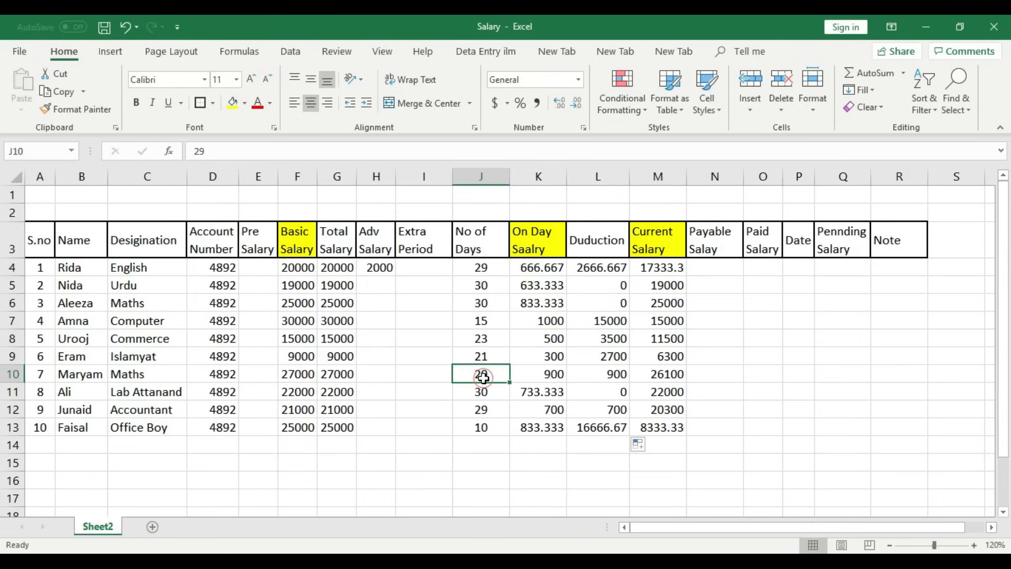
pyautogui.click(611, 378)
pyautogui.click(486, 394)
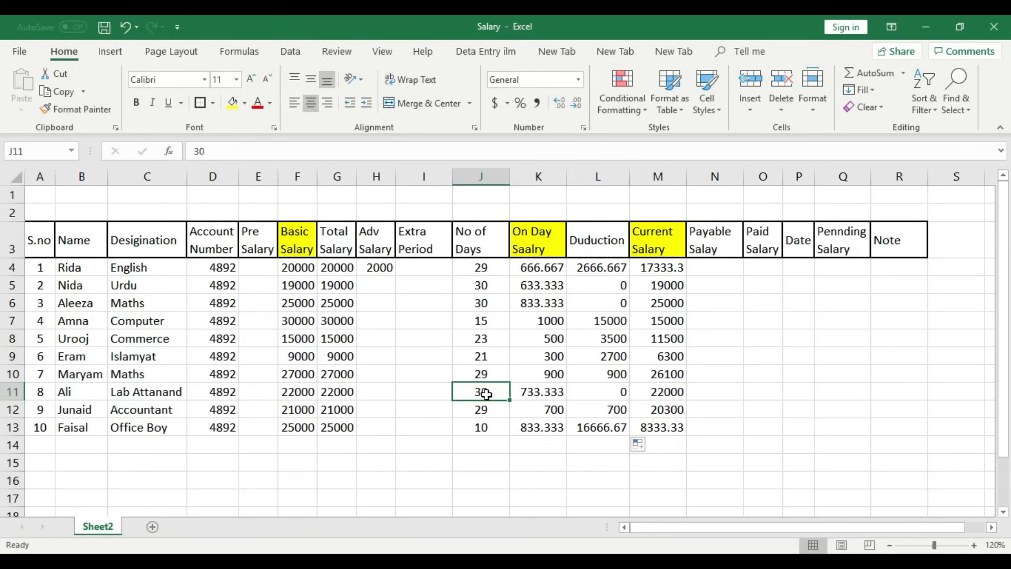
pyautogui.click(620, 397)
pyautogui.click(485, 406)
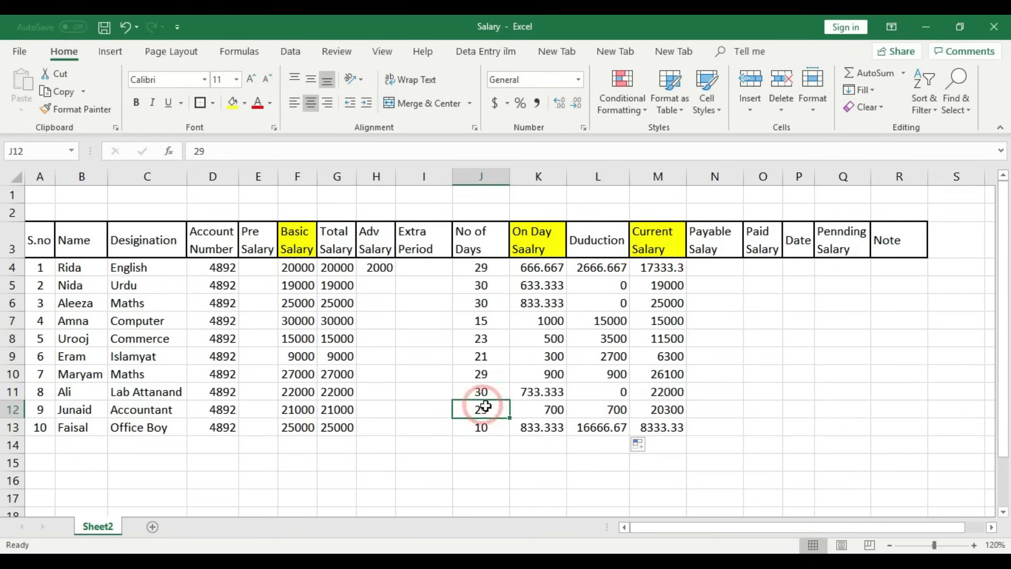
pyautogui.click(619, 411)
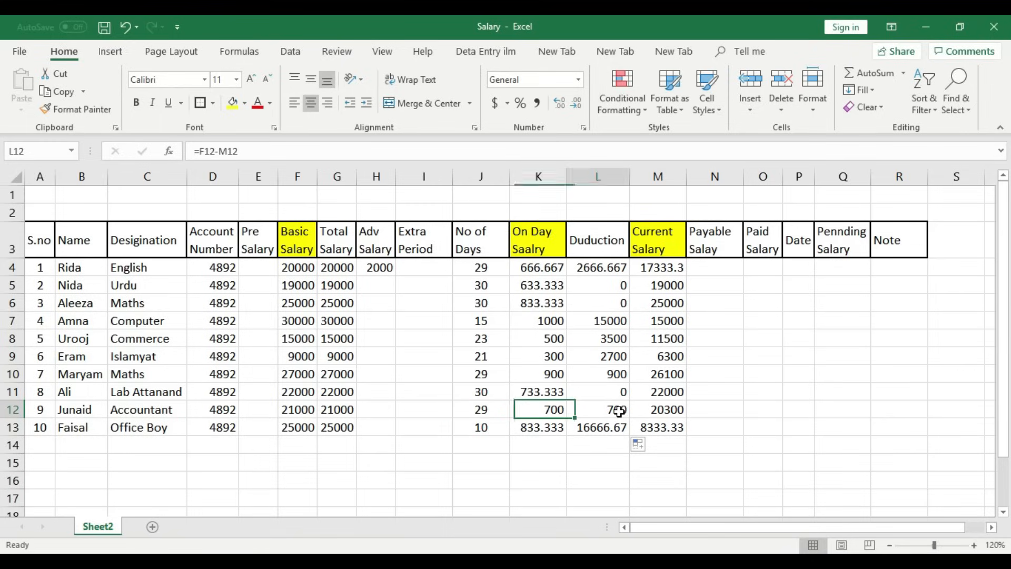
pyautogui.click(504, 428)
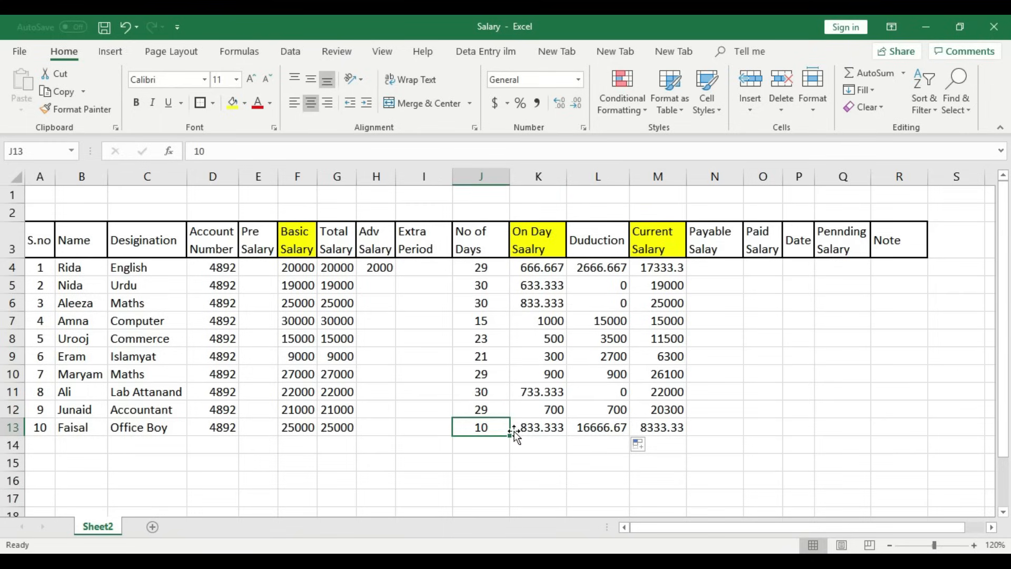
pyautogui.click(611, 431)
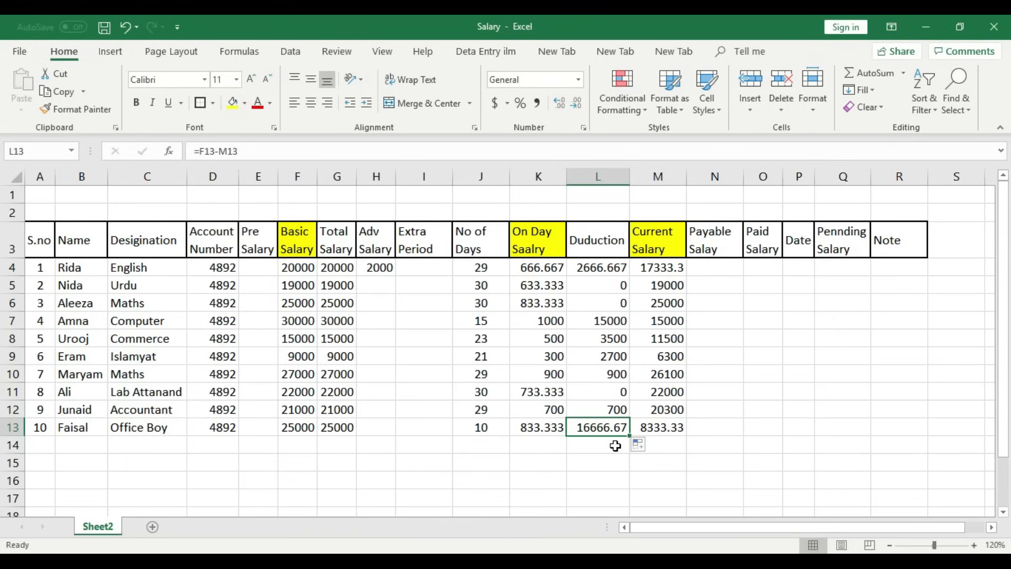
pyautogui.click(568, 174)
pyautogui.moveTo(564, 175); pyautogui.dragTo(512, 180)
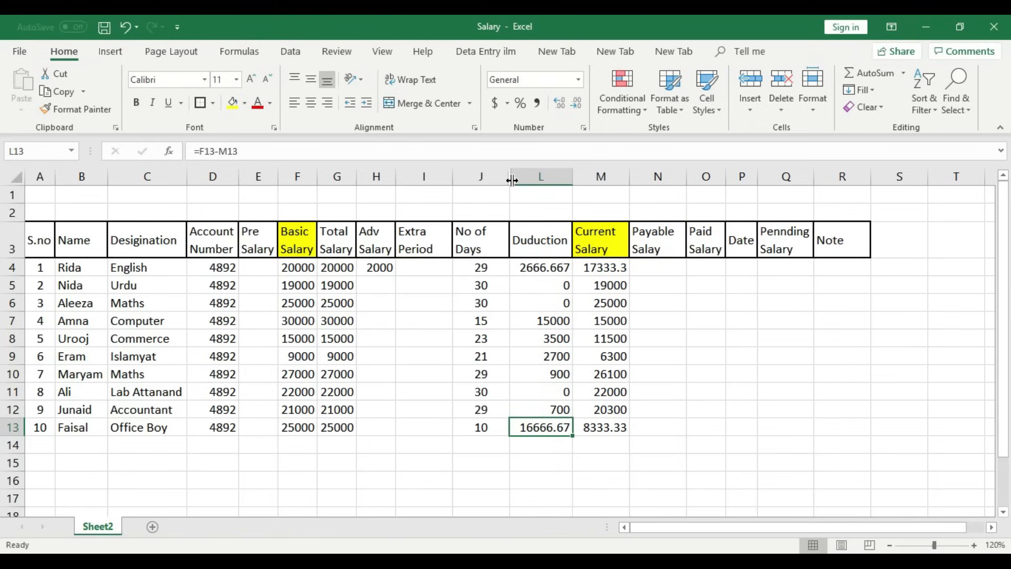
pyautogui.click(483, 269)
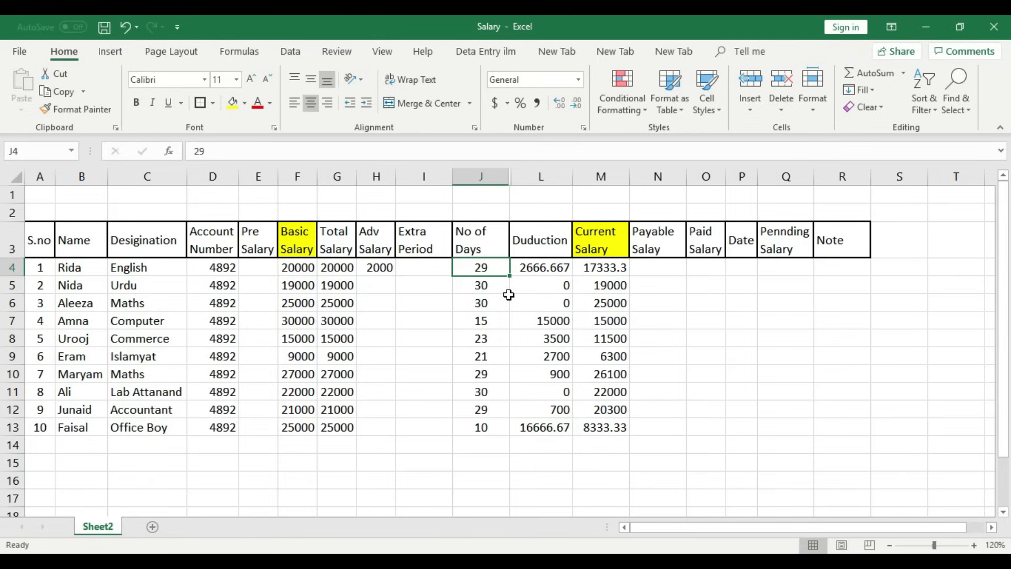
pyautogui.click(501, 286)
pyautogui.click(603, 285)
pyautogui.click(500, 286)
pyautogui.write('24')
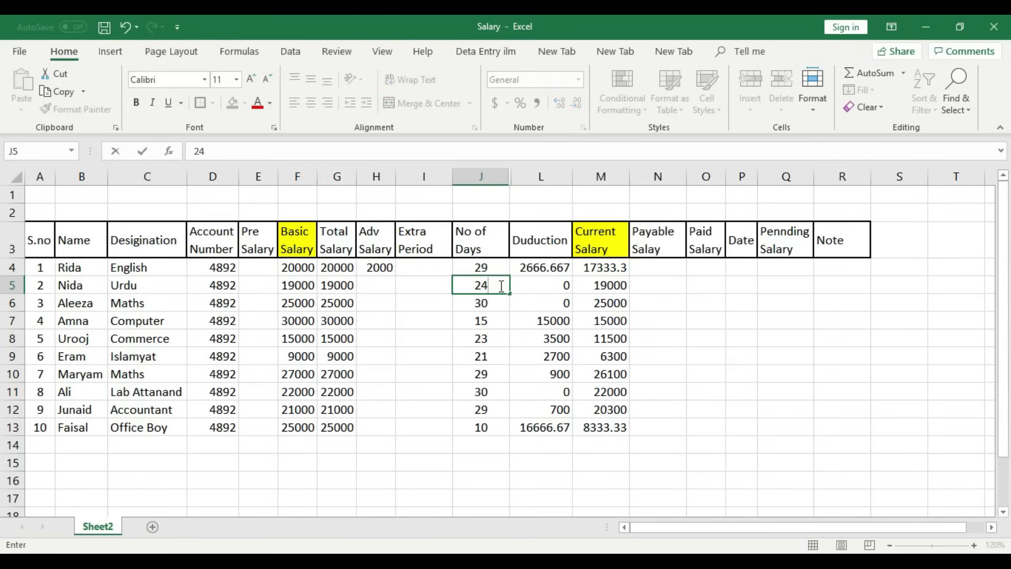
pyautogui.click(488, 301)
pyautogui.click(490, 285)
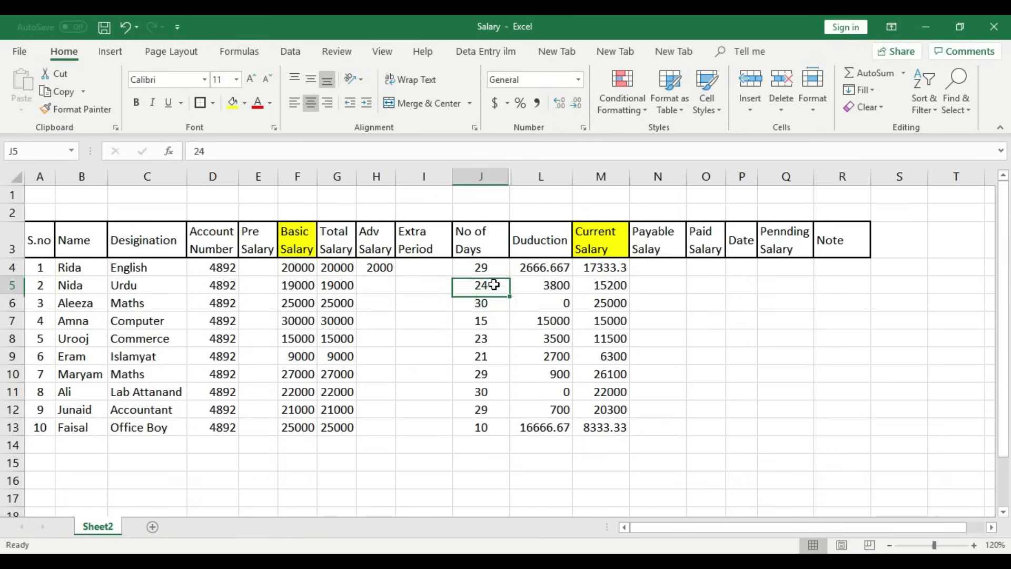
pyautogui.click(625, 284)
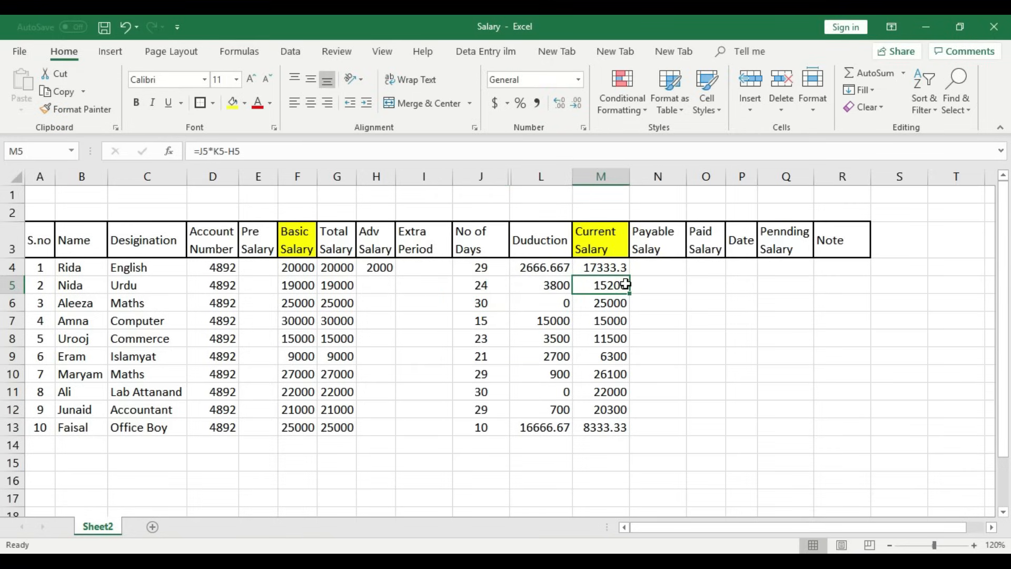
pyautogui.click(492, 285)
pyautogui.write('30')
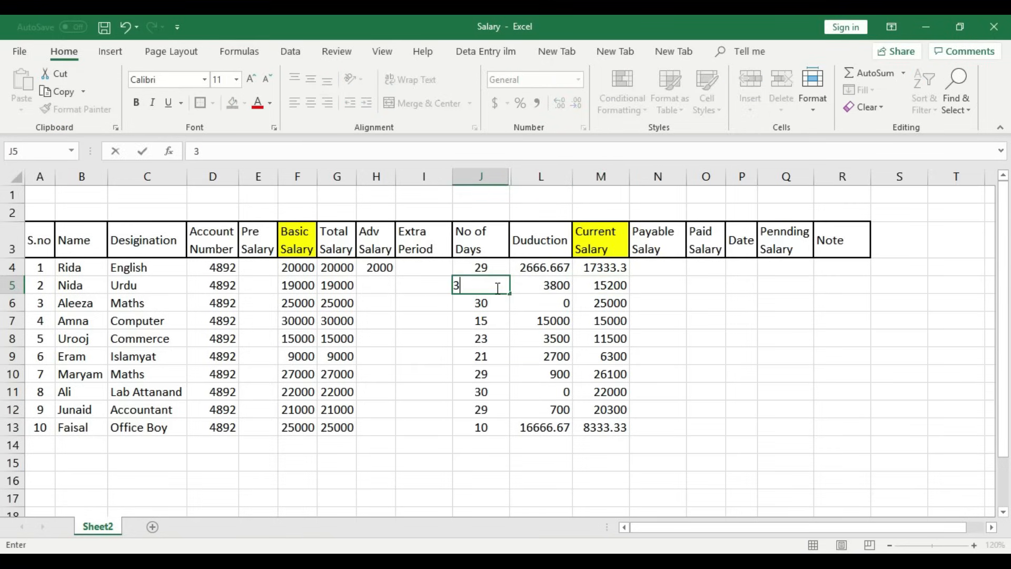
pyautogui.click(490, 303)
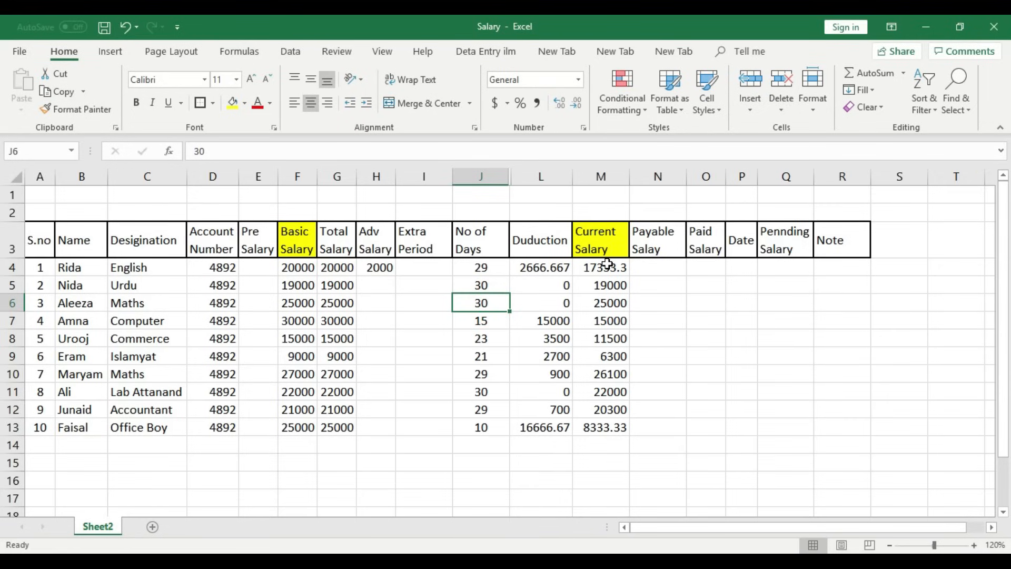
# - Fill the No of Days header J3 yellow
pyautogui.moveTo(607, 265); pyautogui.dragTo(607, 426)
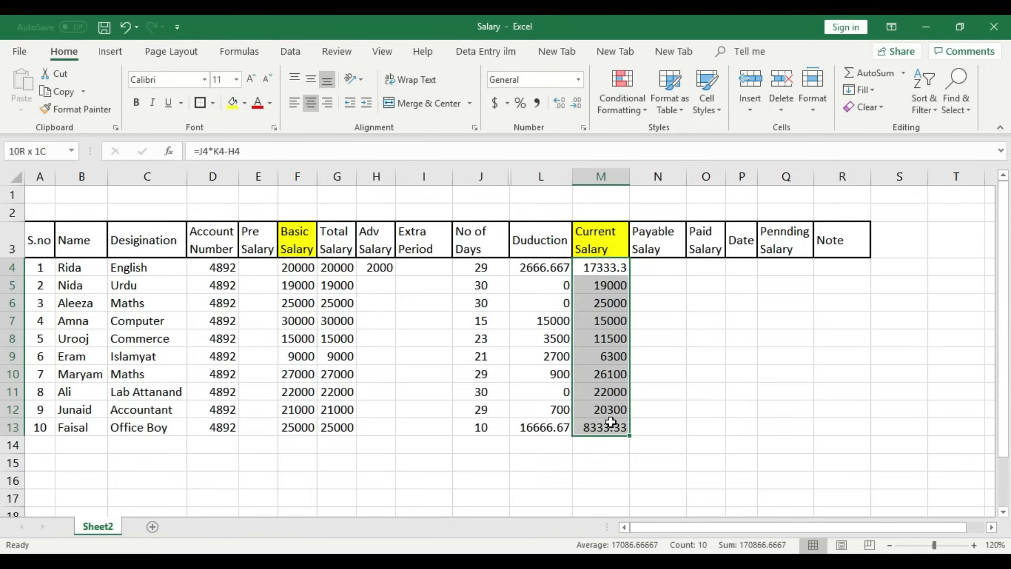
pyautogui.moveTo(481, 267); pyautogui.dragTo(494, 423)
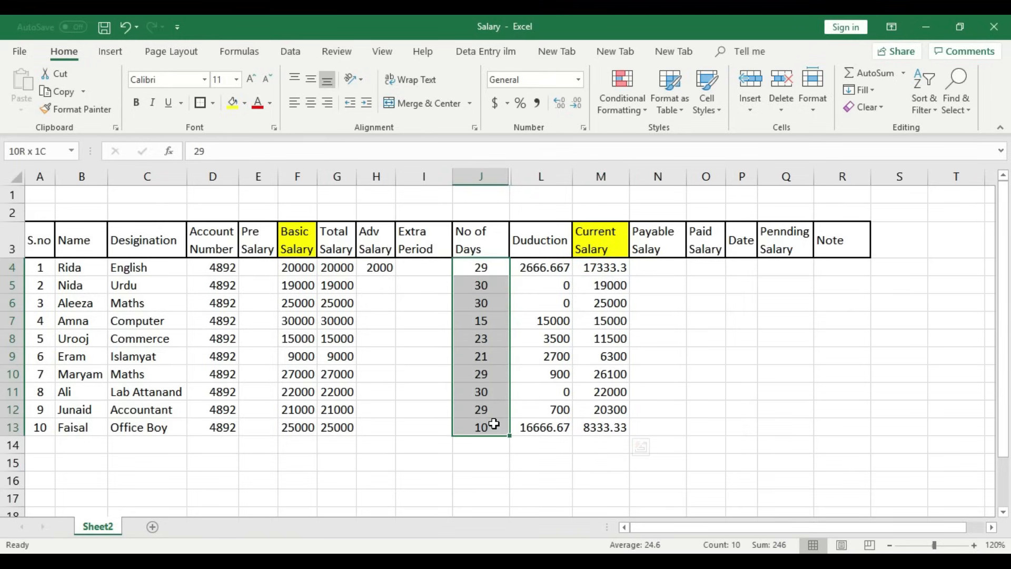
pyautogui.click(483, 234)
pyautogui.click(233, 103)
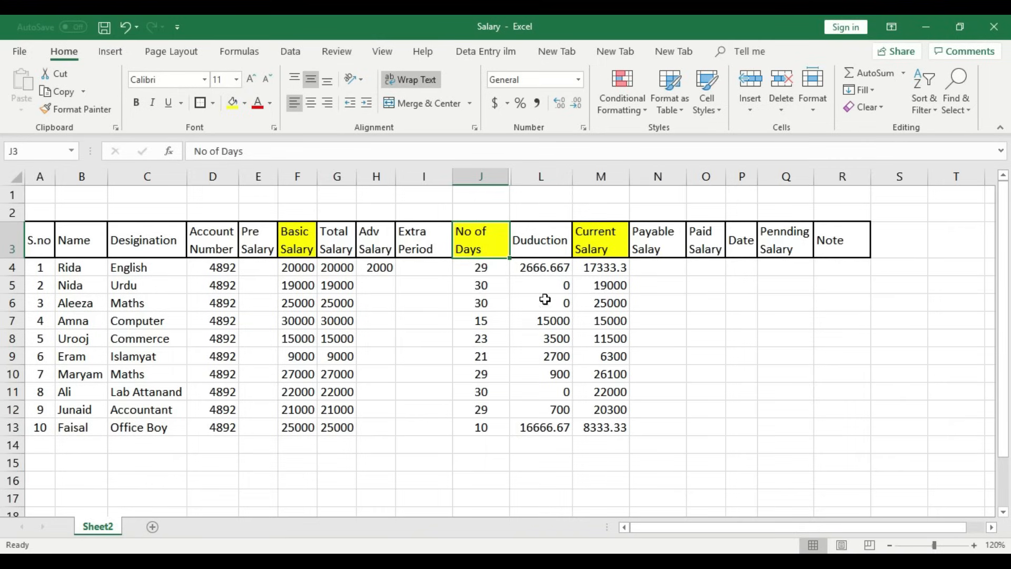
pyautogui.click(481, 267)
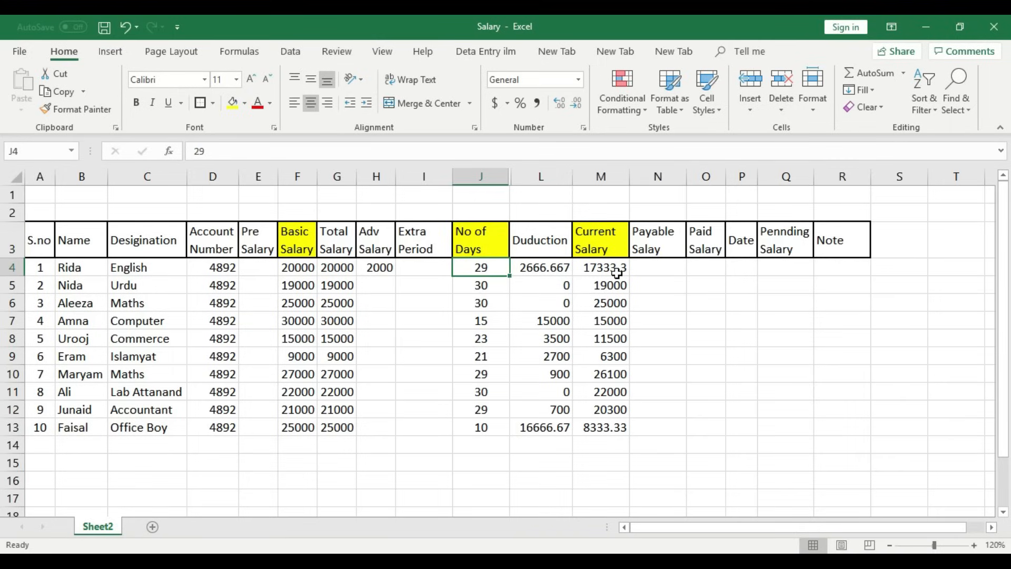
# - Enter =M4+E4+I4 in N4 as row 4's Payable Salay
pyautogui.click(663, 271)
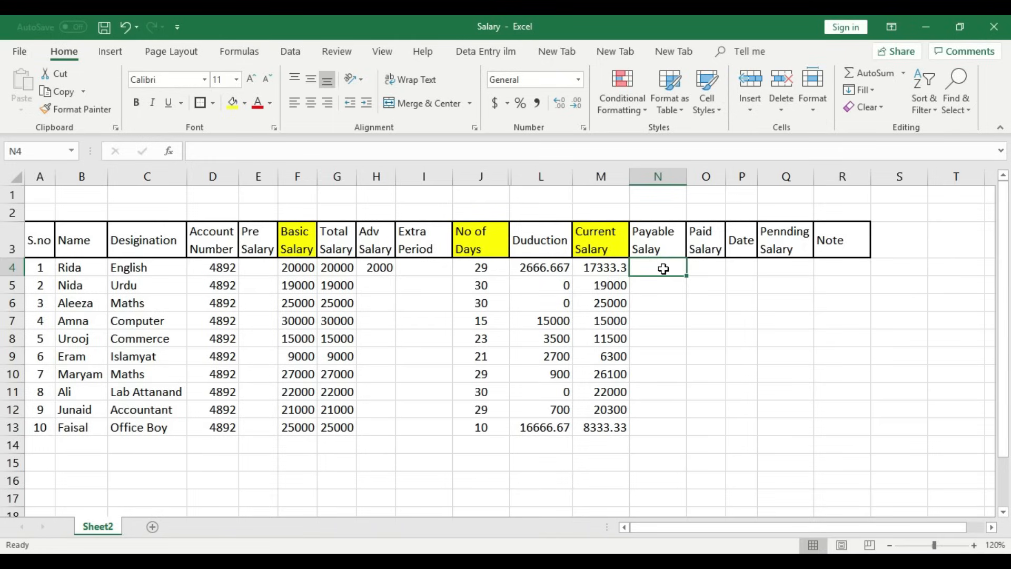
pyautogui.write('=')
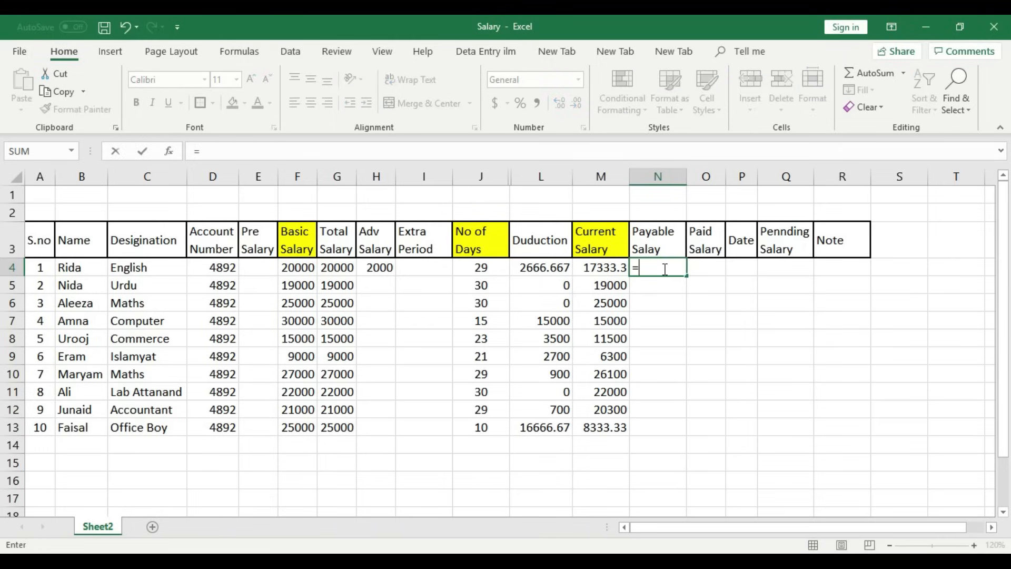
pyautogui.click(596, 268)
pyautogui.write('+')
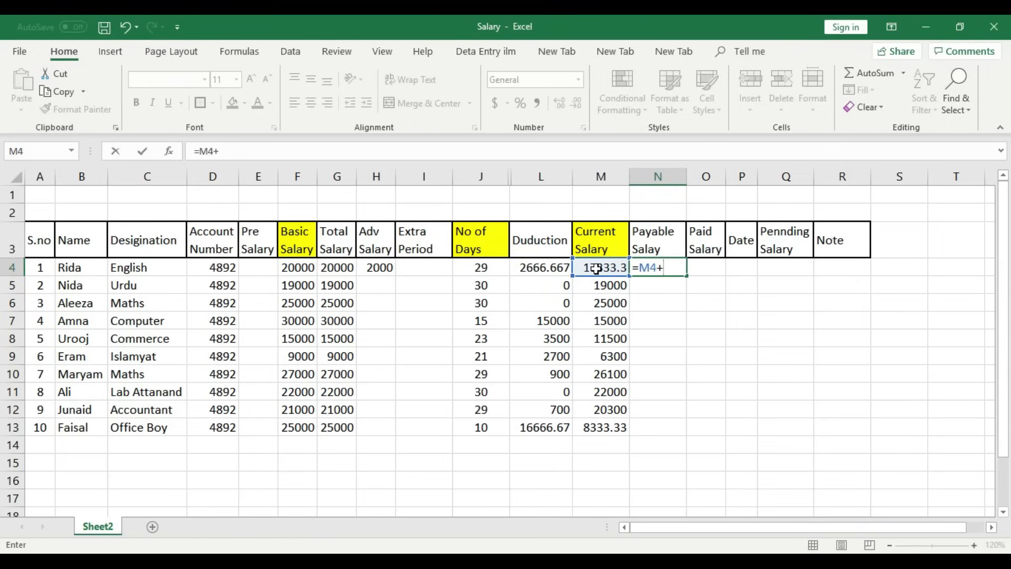
pyautogui.click(262, 265)
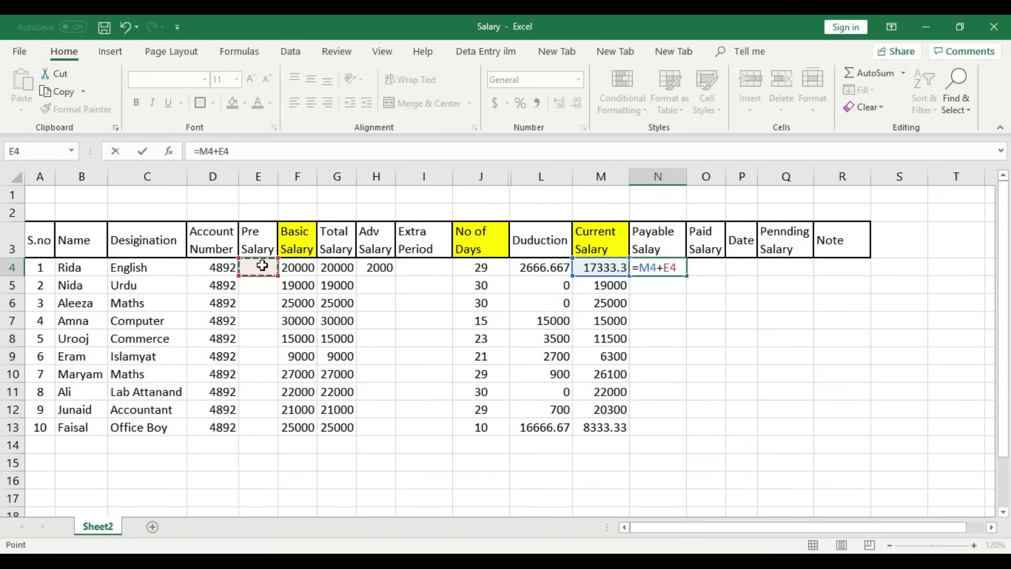
pyautogui.write('+')
pyautogui.click(434, 265)
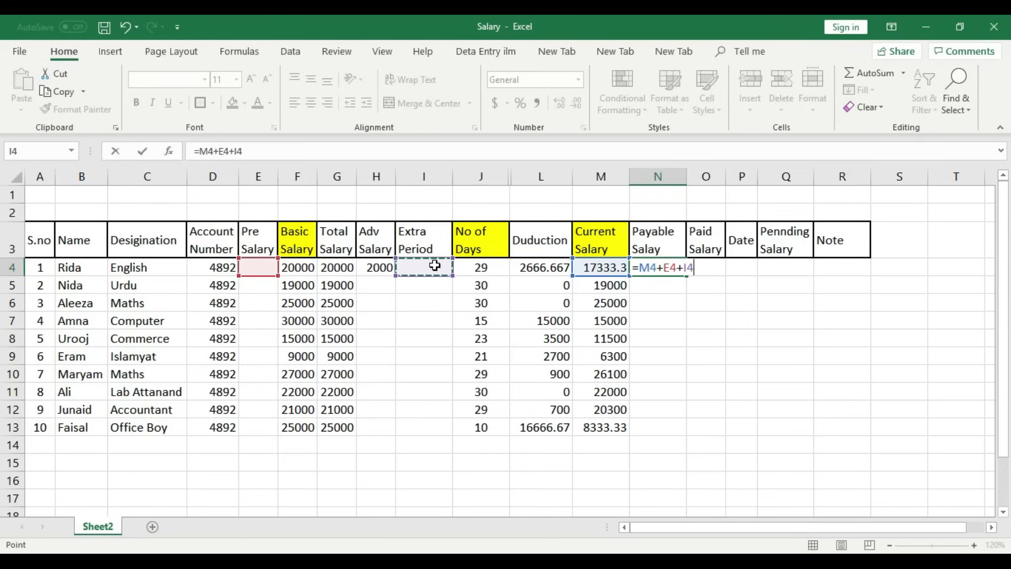
pyautogui.press('Return')
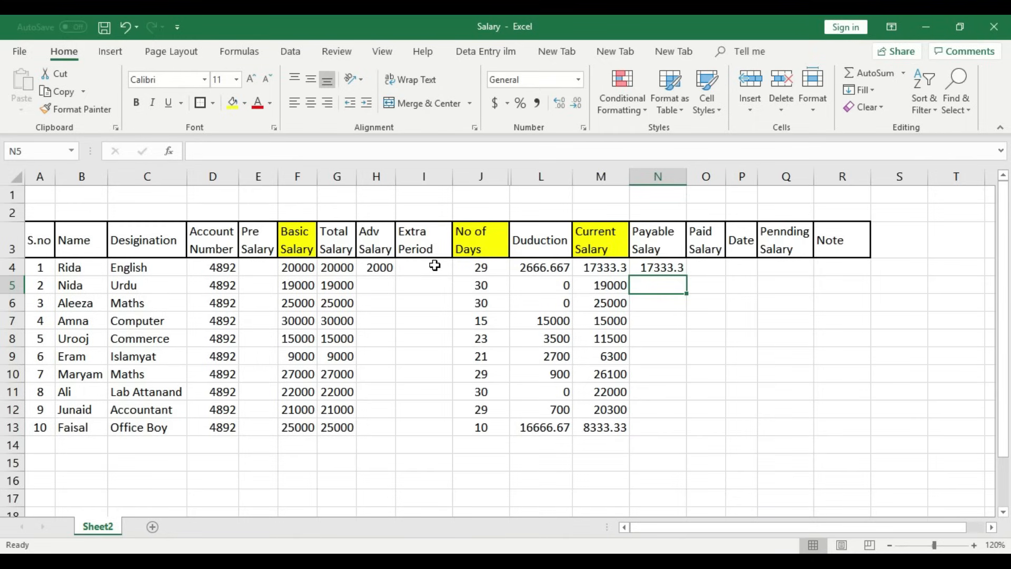
# - Fill the Payable Salay header N3 yellow
pyautogui.click(667, 267)
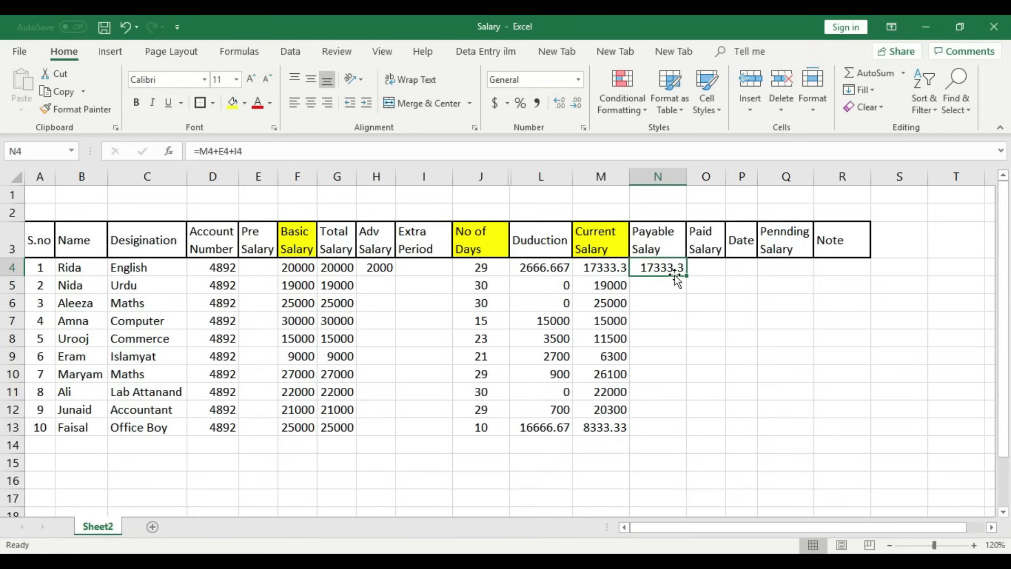
pyautogui.click(670, 244)
pyautogui.click(244, 103)
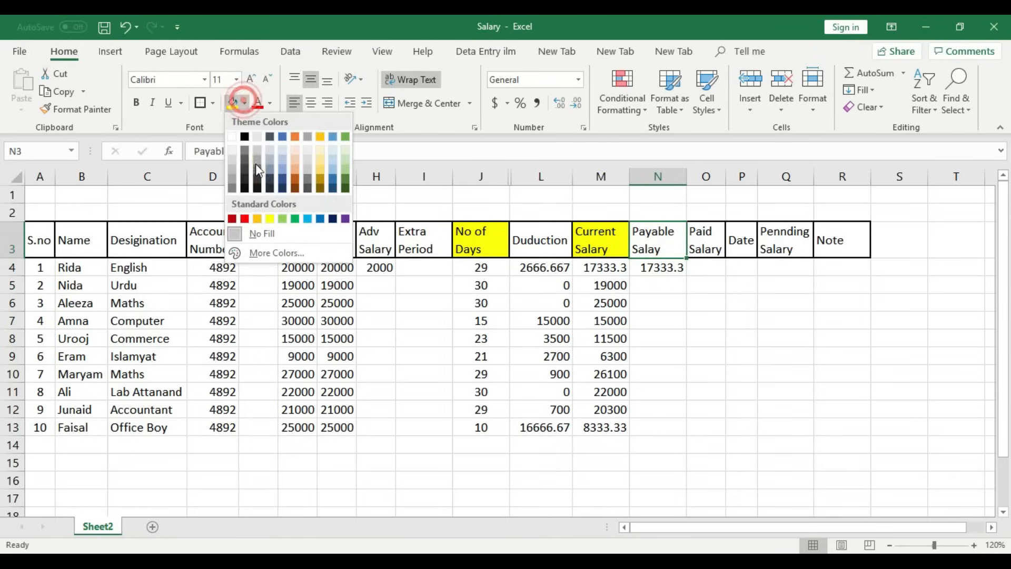
pyautogui.click(271, 219)
# - Copy the N4 formula down to N13, giving 17333.3 down to 8333.33
pyautogui.click(678, 271)
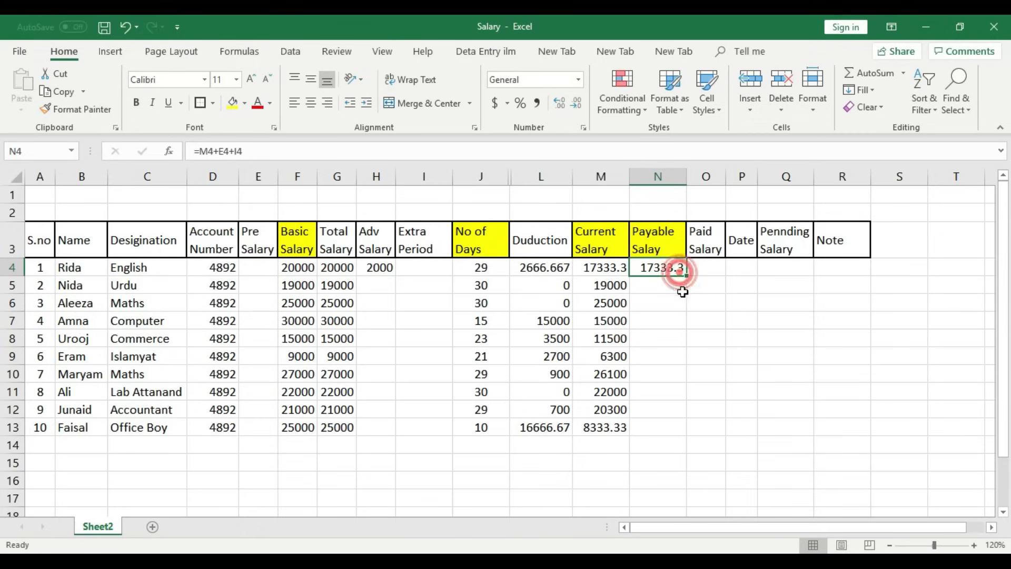
pyautogui.moveTo(687, 275); pyautogui.dragTo(691, 435)
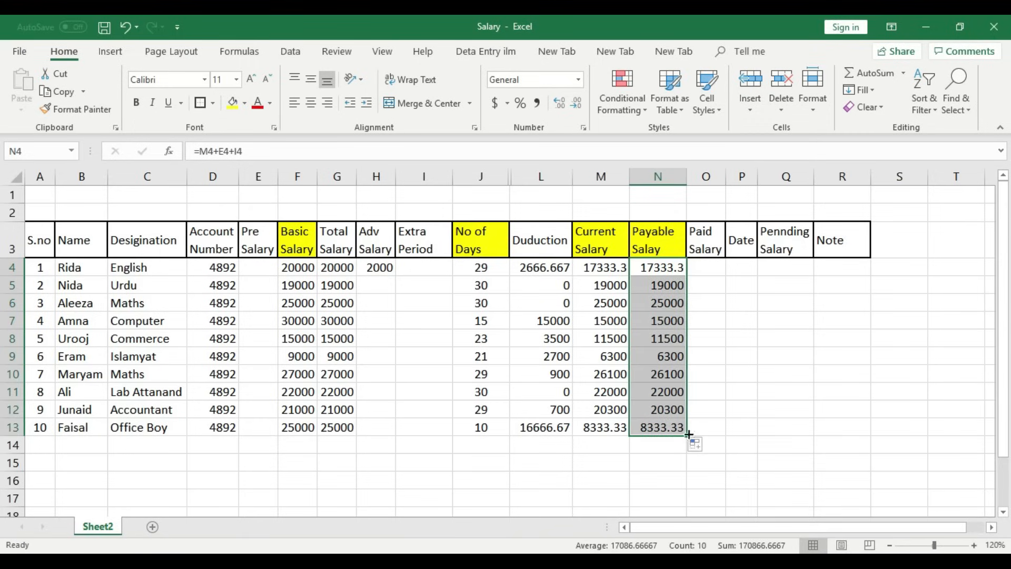
pyautogui.click(651, 291)
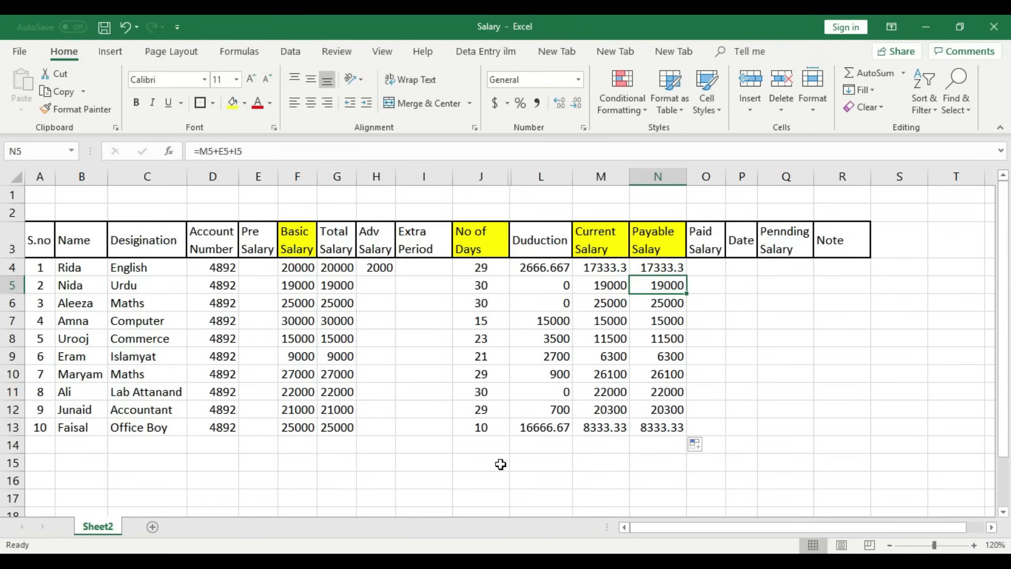
# - Enter 3000 in I5 as row 5's Extra Period
pyautogui.click(416, 287)
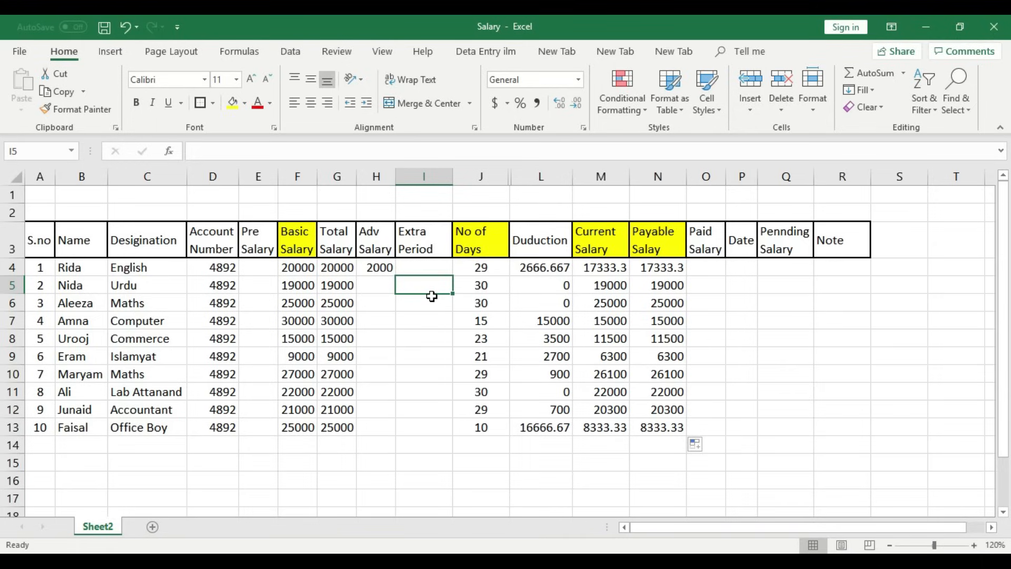
pyautogui.write('3000')
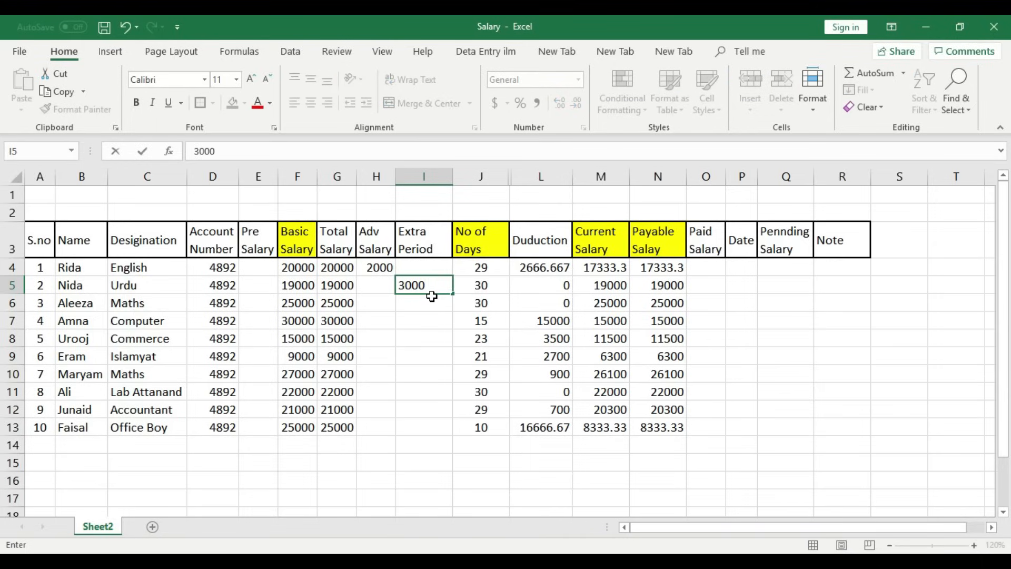
pyautogui.press('Return')
pyautogui.click(432, 297)
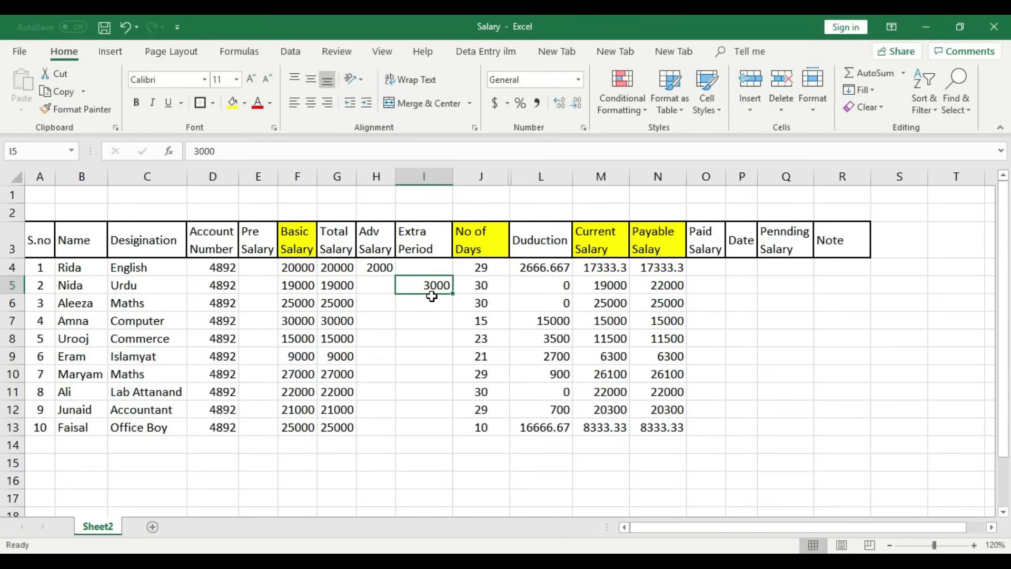
# - Review row 5's Current Salary of 19000 and Payable Salay of 22000
pyautogui.press('Left')
pyautogui.press('Left')
pyautogui.press('Left')
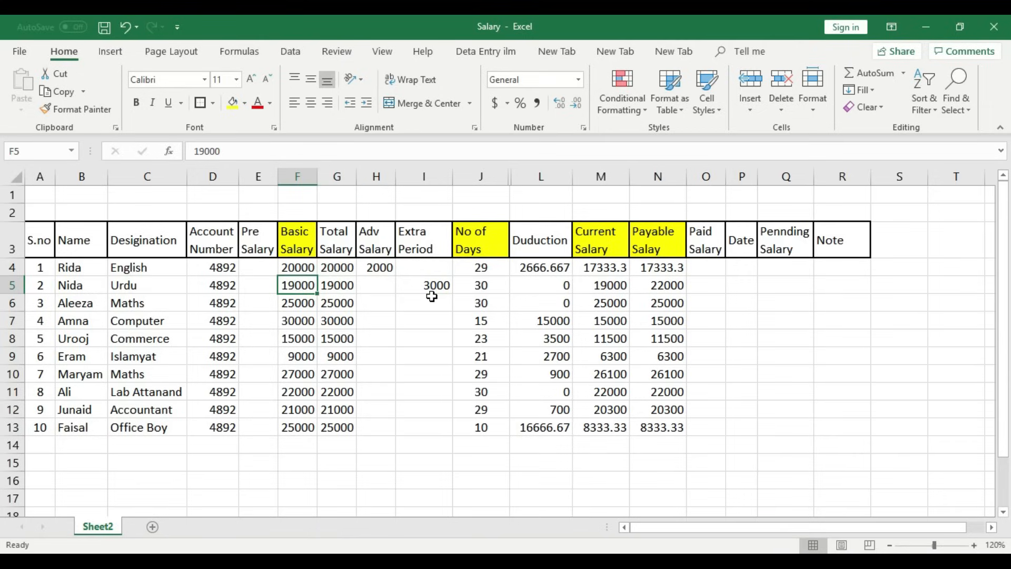
pyautogui.press('Right')
pyautogui.press('Right')
pyautogui.press('Right')
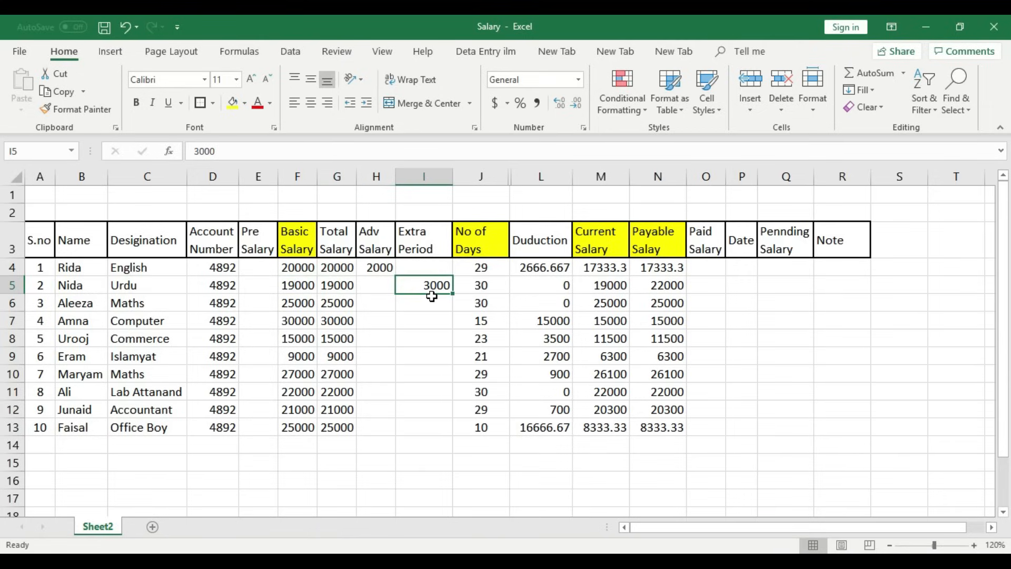
pyautogui.press('Right')
pyautogui.press('Right')
pyautogui.press('Right')
pyautogui.press('Right')
pyautogui.press('Left')
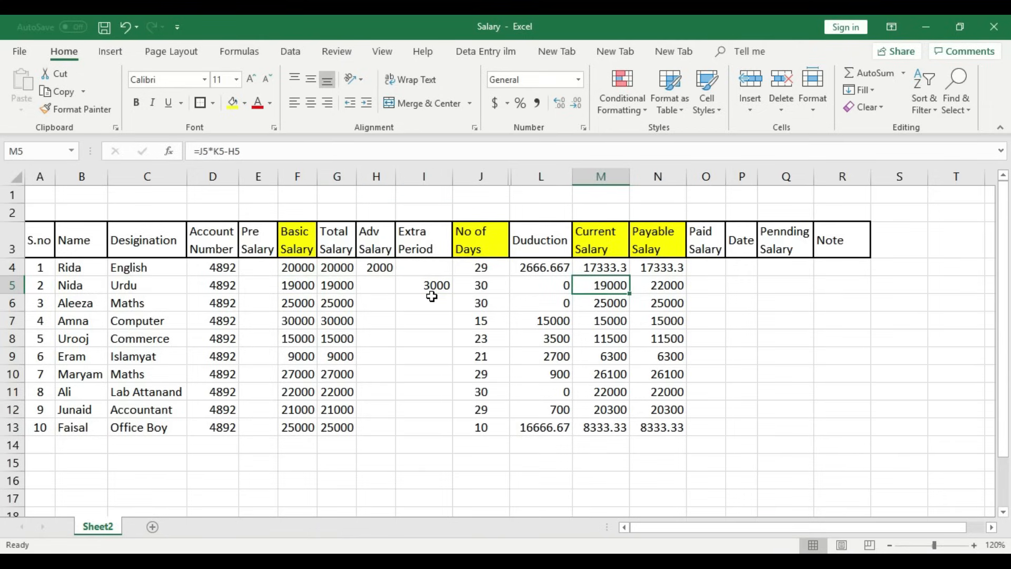
pyautogui.press('Up')
pyautogui.press('Up')
pyautogui.press('Down')
pyautogui.press('Down')
pyautogui.press('Right')
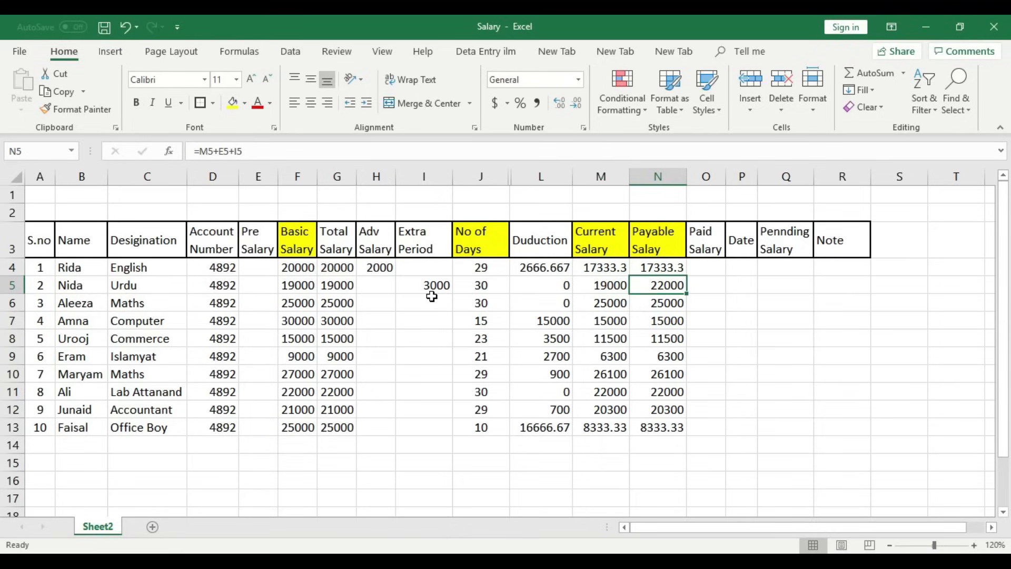
pyautogui.press('Left')
pyautogui.press('Left')
pyautogui.press('Left')
pyautogui.press('Left')
pyautogui.press('Left')
pyautogui.press('Right')
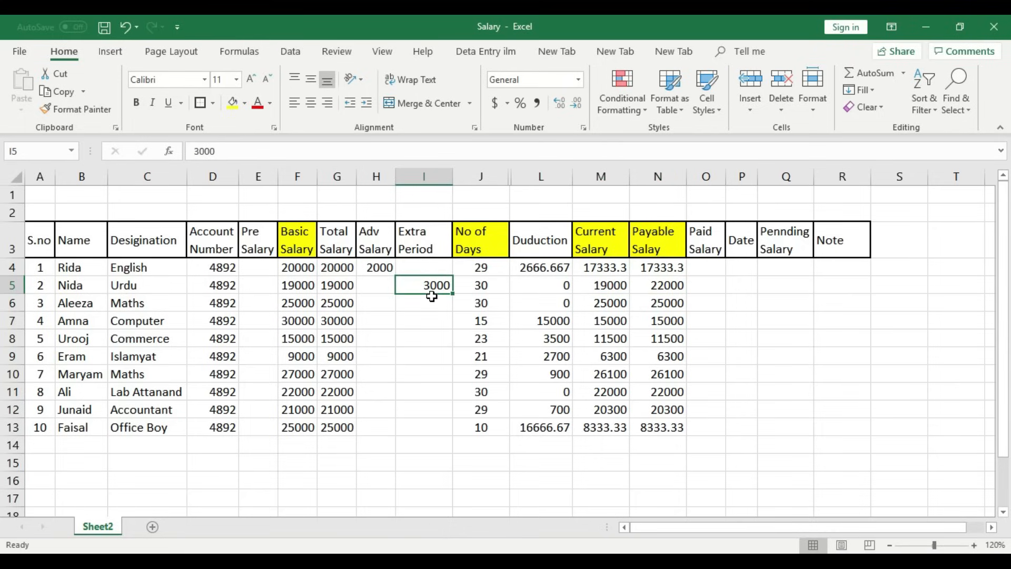
pyautogui.press('Right')
pyautogui.press('Right')
pyautogui.press('Right')
pyautogui.press('Right')
pyautogui.press('Left')
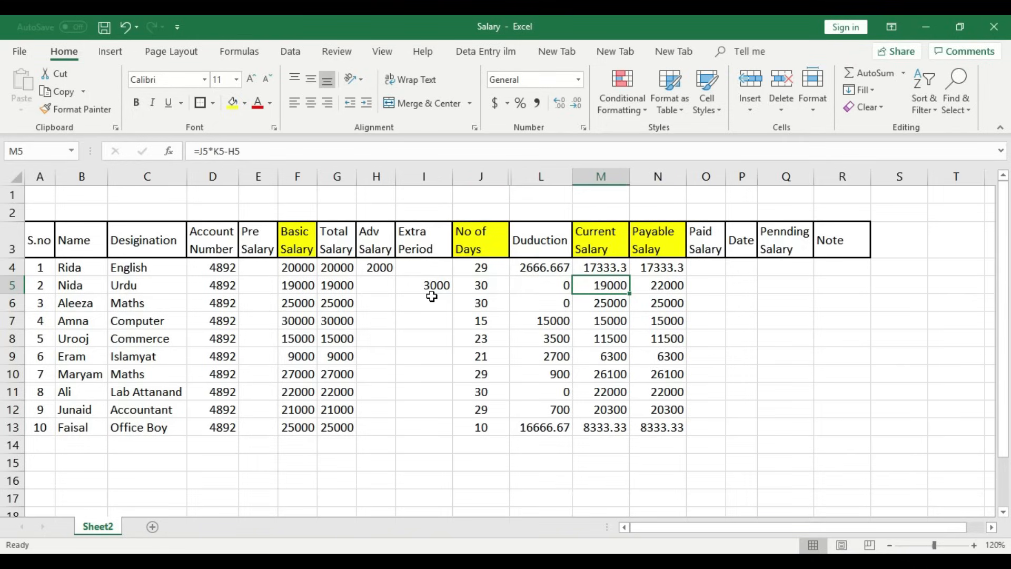
pyautogui.press('Right')
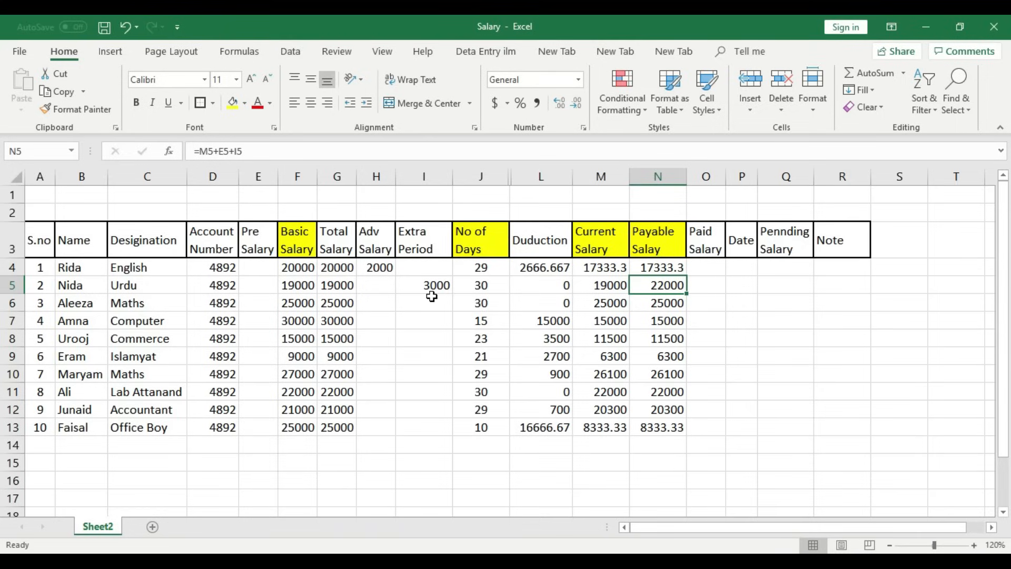
# - Enter a 2000 salary advance in H7 for row 7
pyautogui.press('Left')
pyautogui.press('Left')
pyautogui.press('Left')
pyautogui.press('Left')
pyautogui.press('Right')
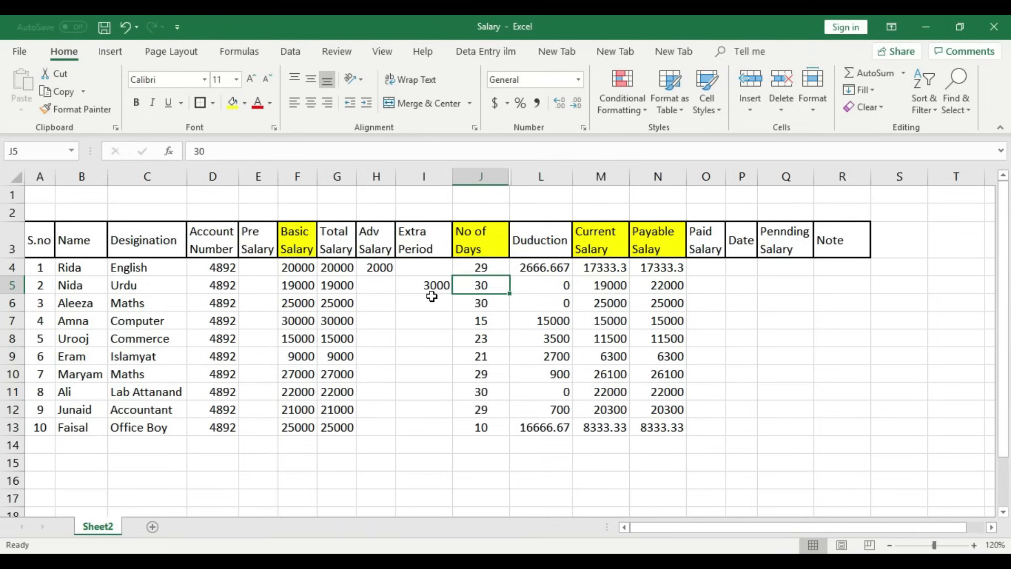
pyautogui.press('Down')
pyautogui.press('Down')
pyautogui.press('Left')
pyautogui.press('Right')
pyautogui.press('Right')
pyautogui.press('Right')
pyautogui.press('Right')
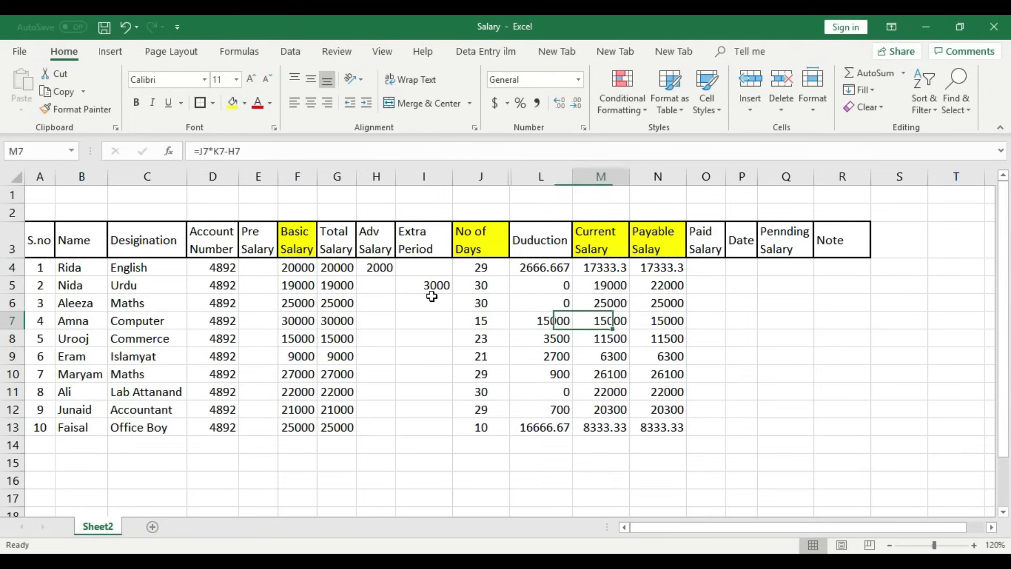
pyautogui.press('Left')
pyautogui.press('Left')
pyautogui.press('Left')
pyautogui.press('Left')
pyautogui.press('Left')
pyautogui.press('Right')
pyautogui.press('Right')
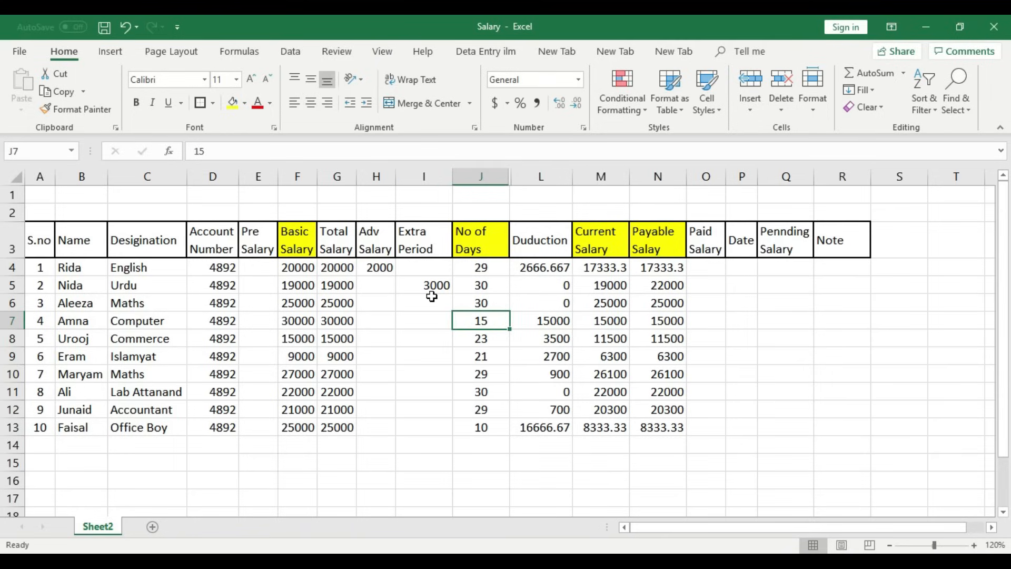
pyautogui.press('Left')
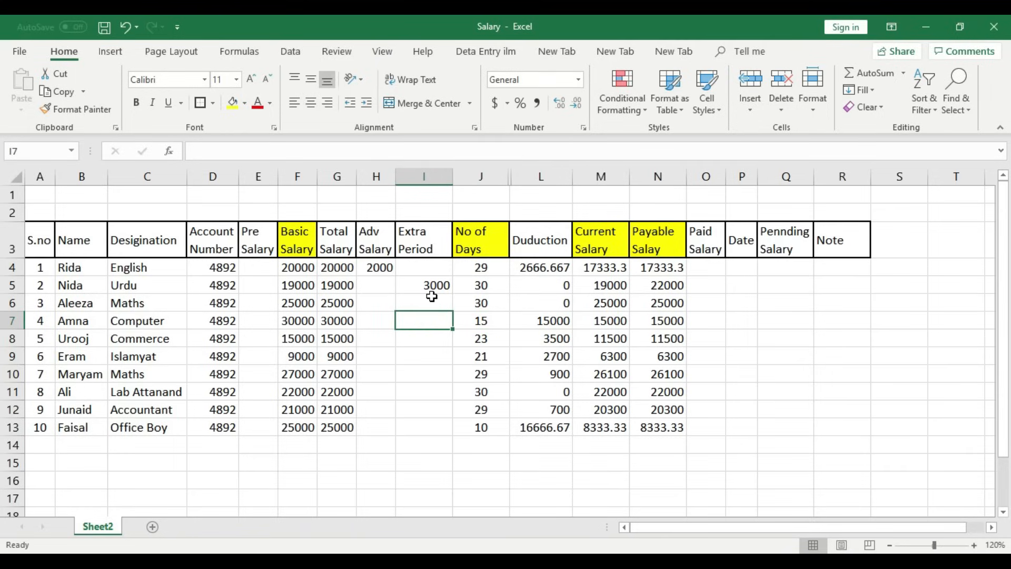
pyautogui.press('Left')
pyautogui.write('200')
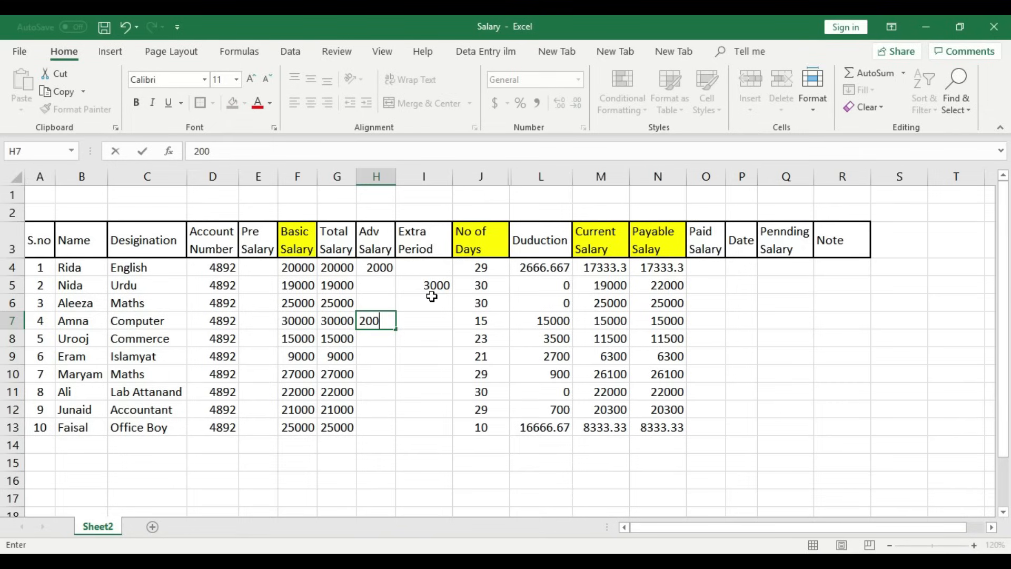
pyautogui.write('0')
pyautogui.press('Tab')
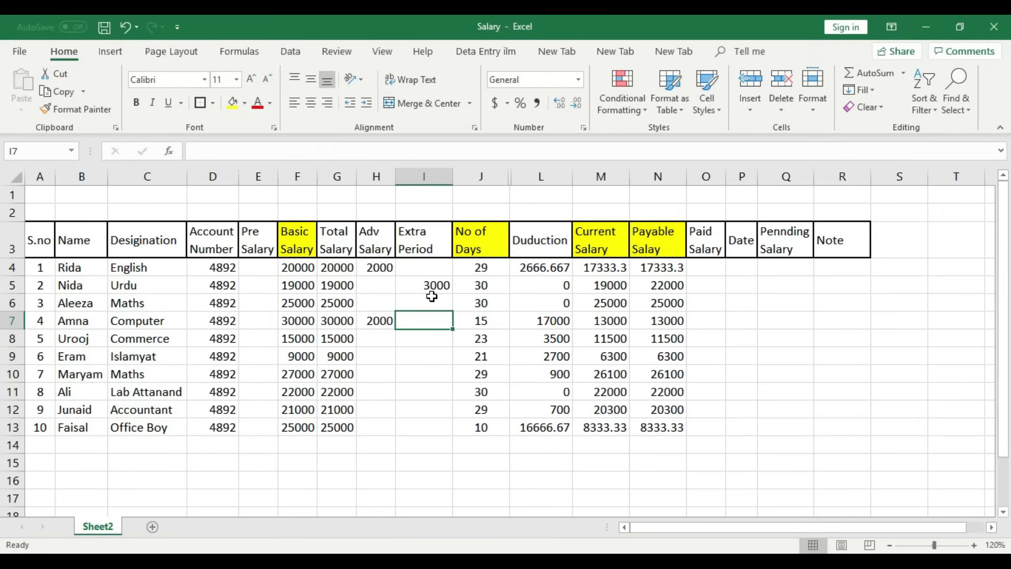
# - Review row 7's Duduction of 17000 and Current and Payable Salay of 13000
pyautogui.press('Right')
pyautogui.press('Right')
pyautogui.press('Left')
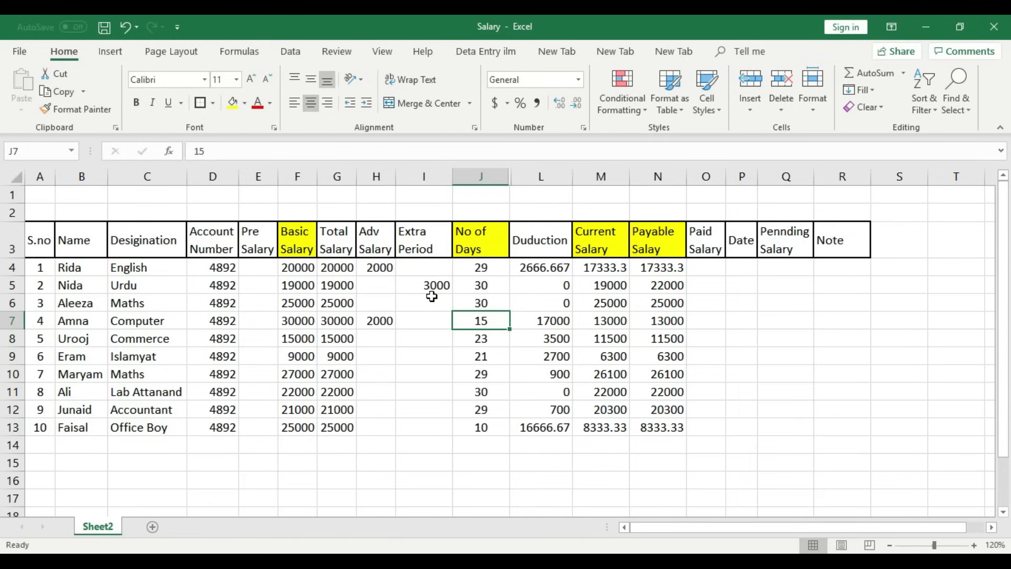
pyautogui.press('Right')
pyautogui.press('Right')
pyautogui.press('Right')
pyautogui.press('Left')
pyautogui.press('Left')
pyautogui.press('Left')
pyautogui.press('Right')
pyautogui.press('Right')
pyautogui.press('Right')
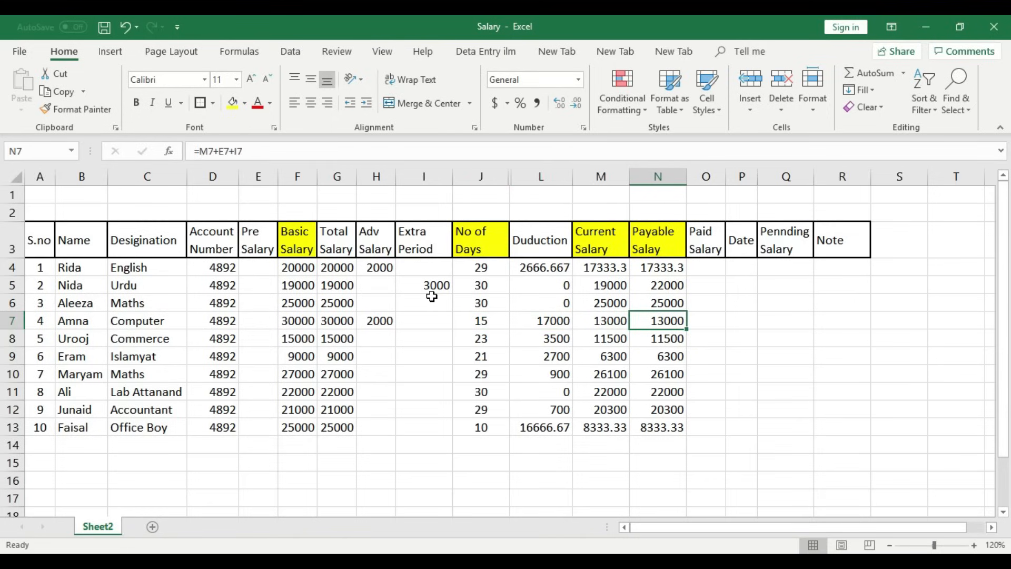
pyautogui.press('Left')
pyautogui.press('Right')
pyautogui.press('Left')
pyautogui.press('Right')
pyautogui.press('Left')
pyautogui.press('Left')
pyautogui.press('Left')
pyautogui.press('Left')
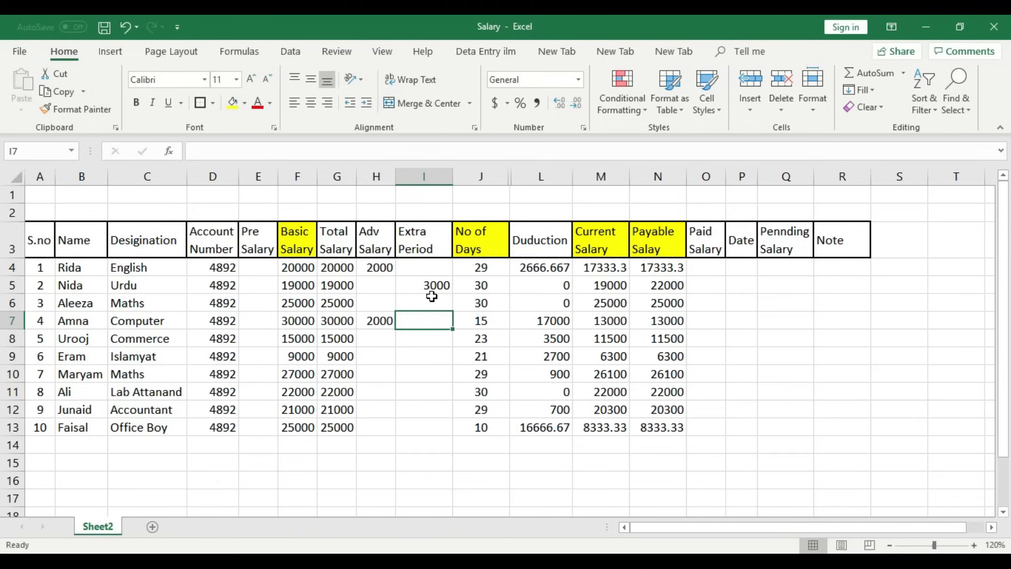
# - Enter 500 in I7 and confirm row 7's Payable Salay rises to 13500
pyautogui.write('500')
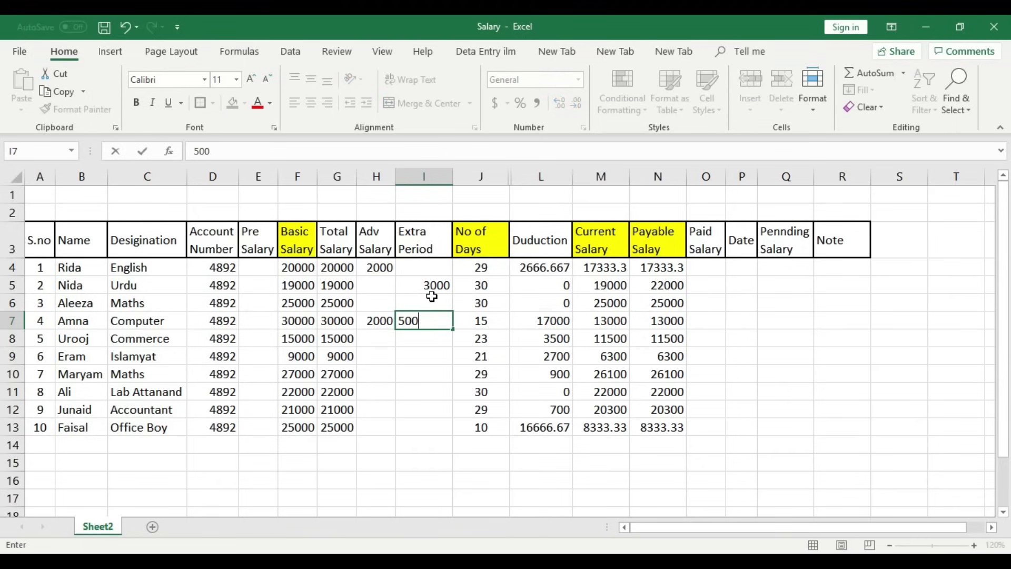
pyautogui.hotkey('ctrl', 'Return')
pyautogui.press('Right')
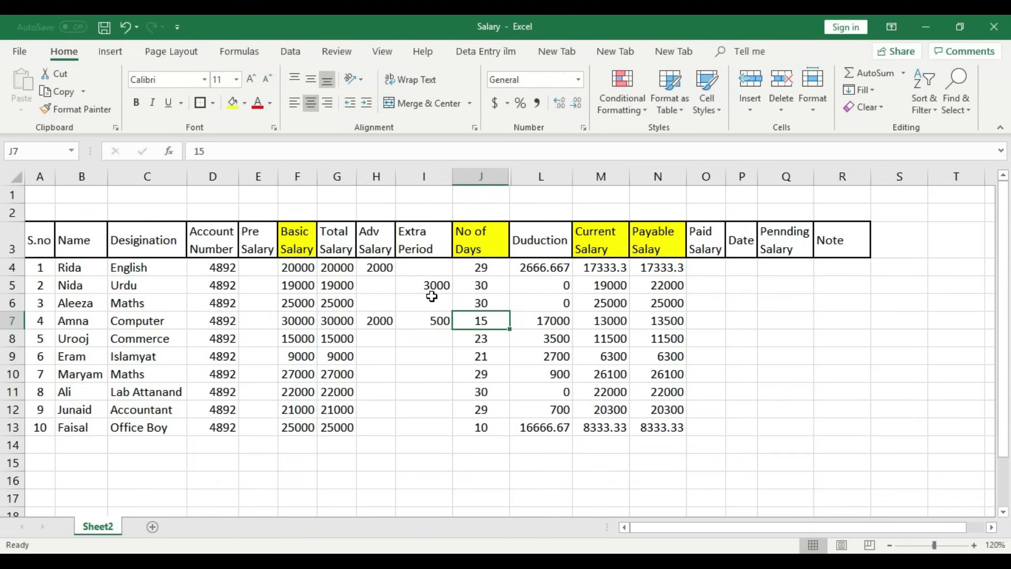
pyautogui.press('Left')
pyautogui.press('Right')
pyautogui.press('Right')
pyautogui.press('Right')
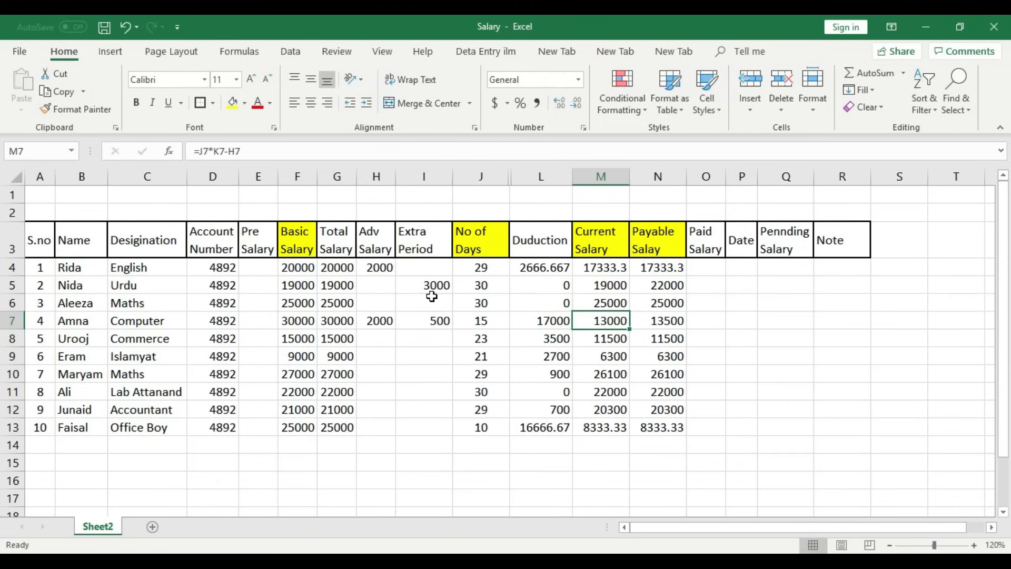
pyautogui.press('Right')
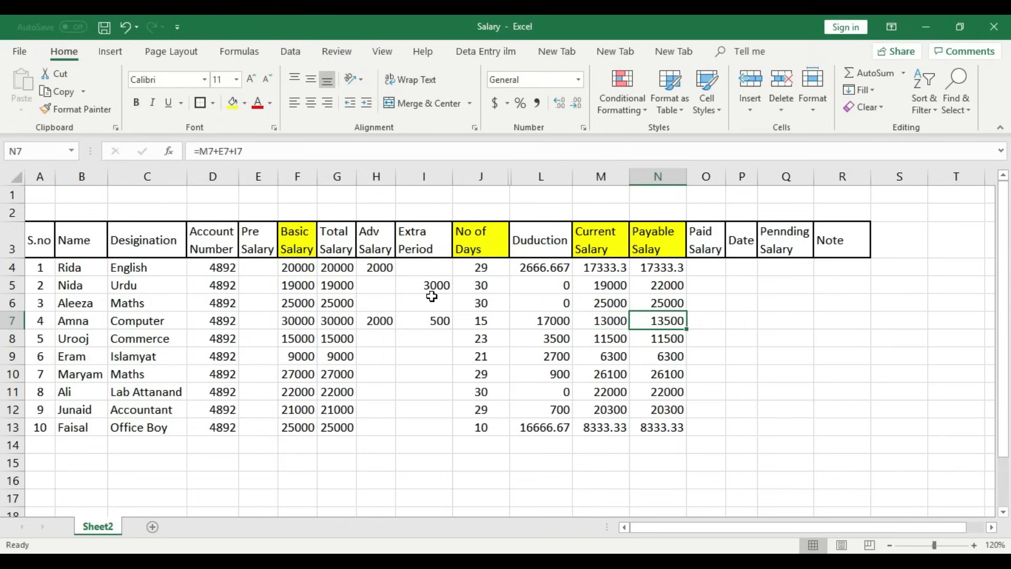
pyautogui.press('Left')
pyautogui.press('Left')
pyautogui.press('Left')
pyautogui.press('Left')
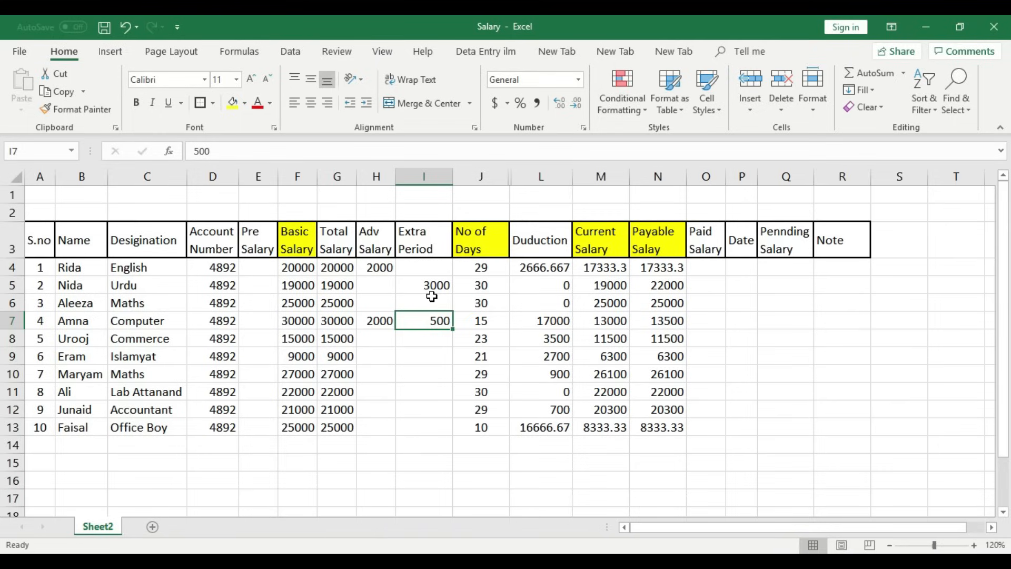
pyautogui.press('Right')
pyautogui.press('Right')
pyautogui.press('Right')
pyautogui.press('Right')
pyautogui.press('Right')
pyautogui.press('Left')
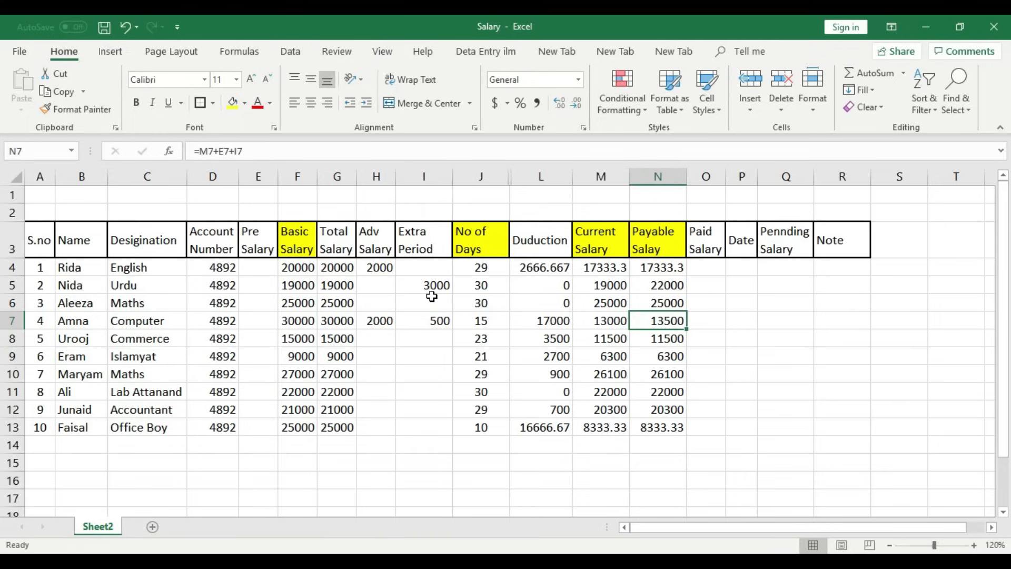
pyautogui.press('Left')
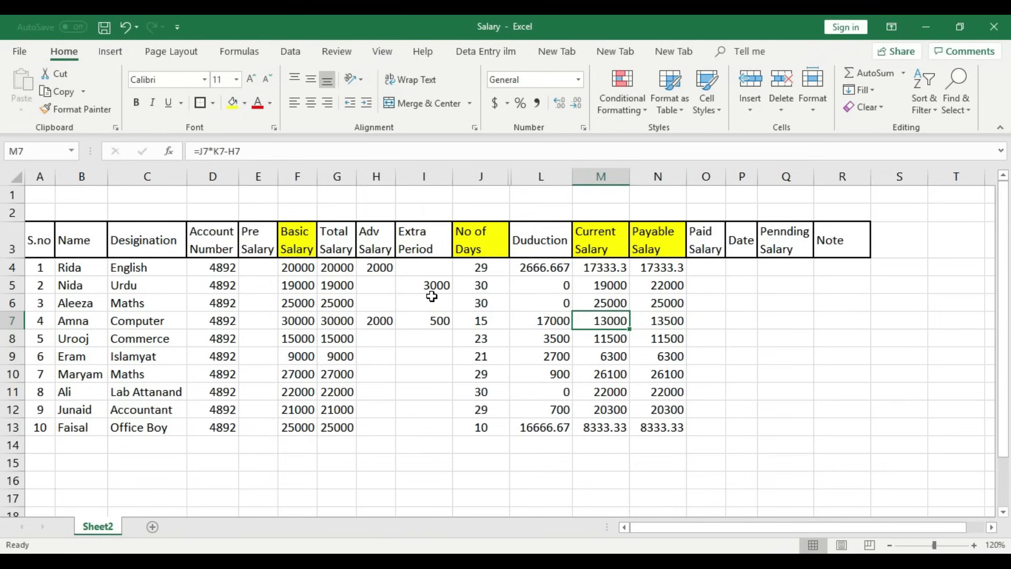
pyautogui.press('Right')
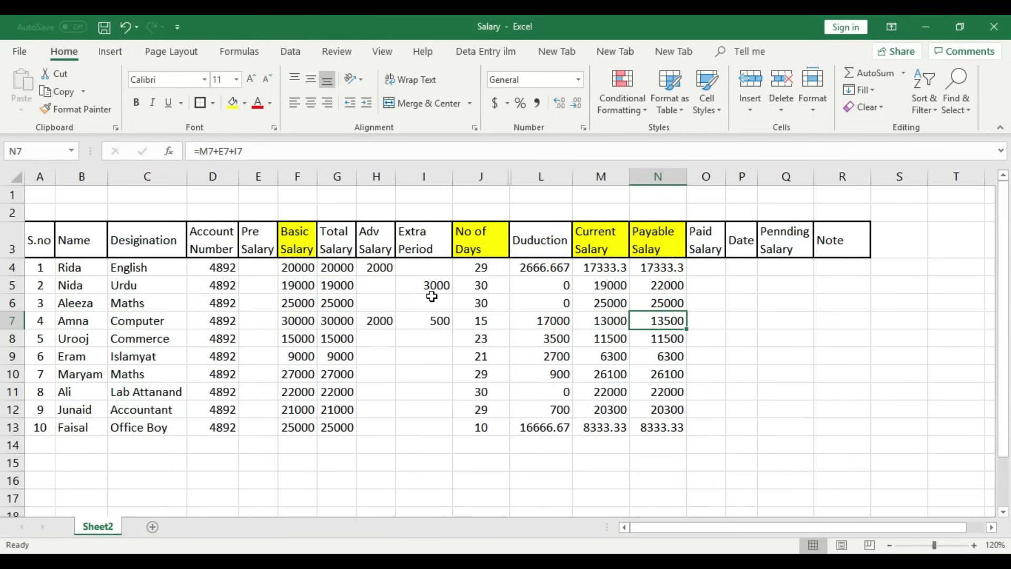
pyautogui.press('Down')
pyautogui.press('Left')
pyautogui.press('Left')
pyautogui.press('Left')
pyautogui.press('Left')
pyautogui.press('Left')
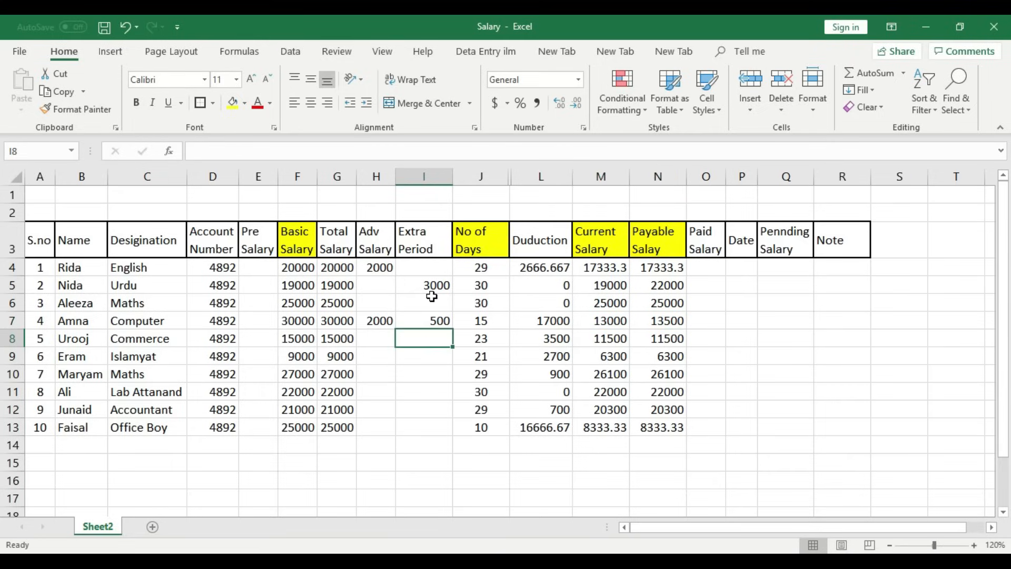
# - Enter advances of 1000 in H10 and 500 in H11
pyautogui.press('Down')
pyautogui.press('Down')
pyautogui.write('1000')
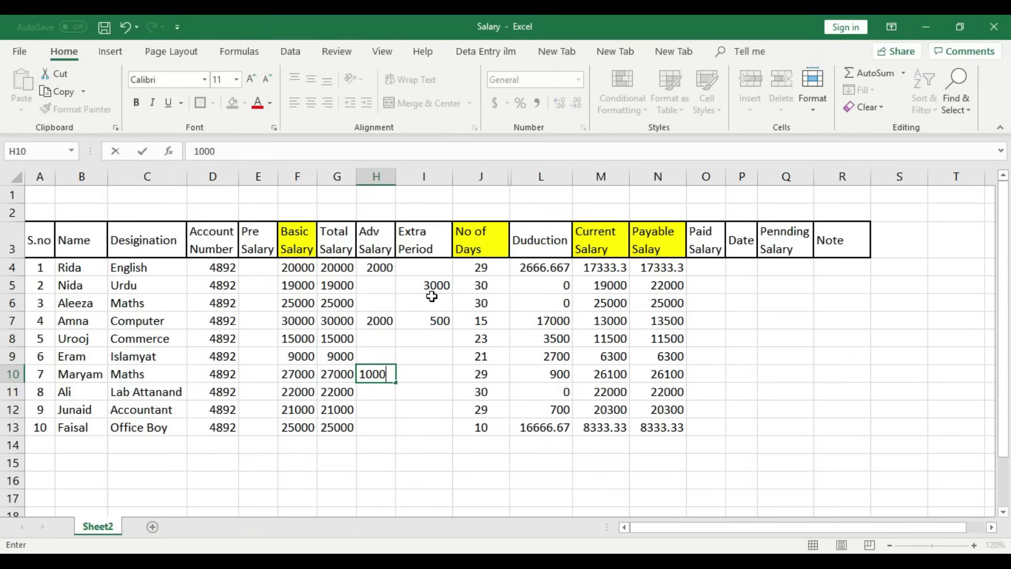
pyautogui.press('Return')
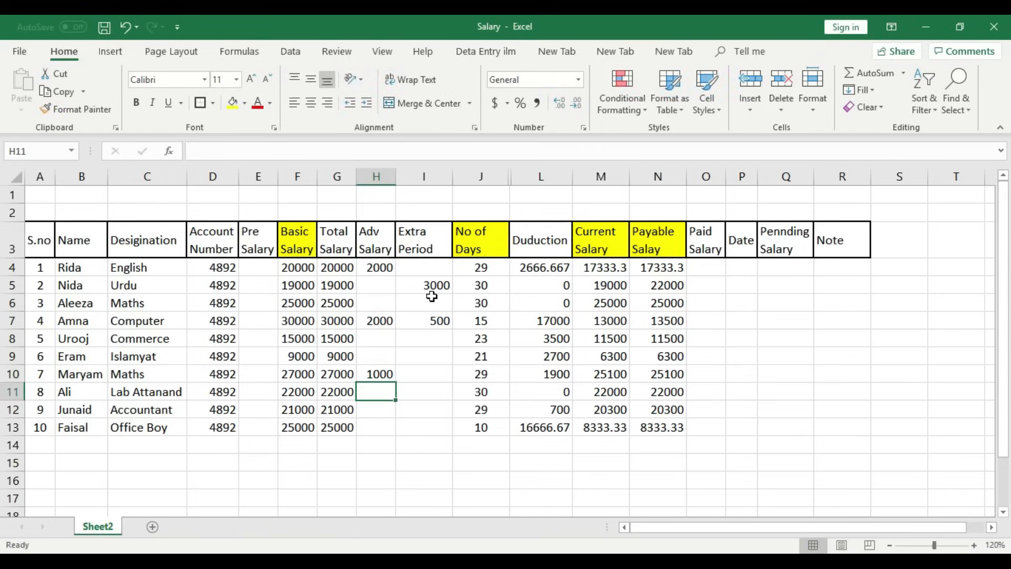
pyautogui.write('500')
pyautogui.press('Return')
pyautogui.press('Return')
# - Enter Extra Period amounts of 600 in I12 and 800 in I9
pyautogui.press('Up')
pyautogui.press('Up')
pyautogui.press('Up')
pyautogui.press('Up')
pyautogui.press('Up')
pyautogui.press('Up')
pyautogui.press('Up')
pyautogui.press('Up')
pyautogui.press('Up')
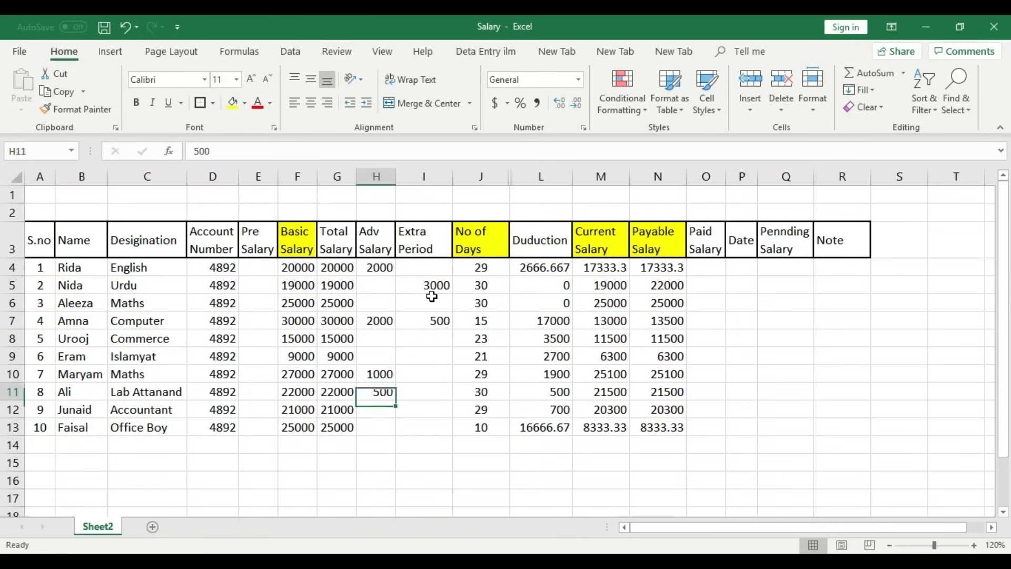
pyautogui.press('Right')
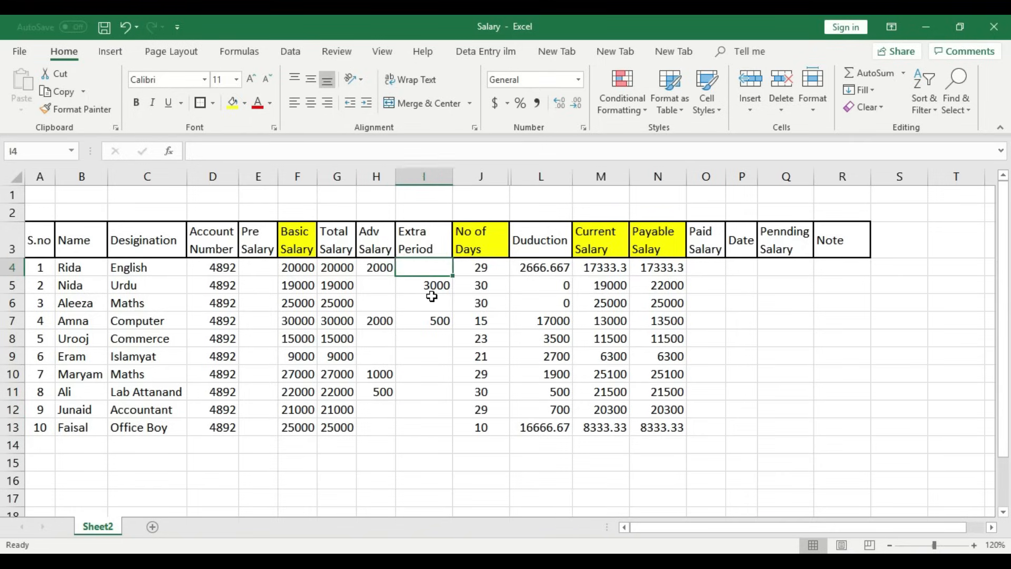
pyautogui.press('Right')
pyautogui.press('Down')
pyautogui.press('Down')
pyautogui.press('Down')
pyautogui.press('Left')
pyautogui.press('Down')
pyautogui.press('Down')
pyautogui.press('Down')
pyautogui.press('Down')
pyautogui.press('Down')
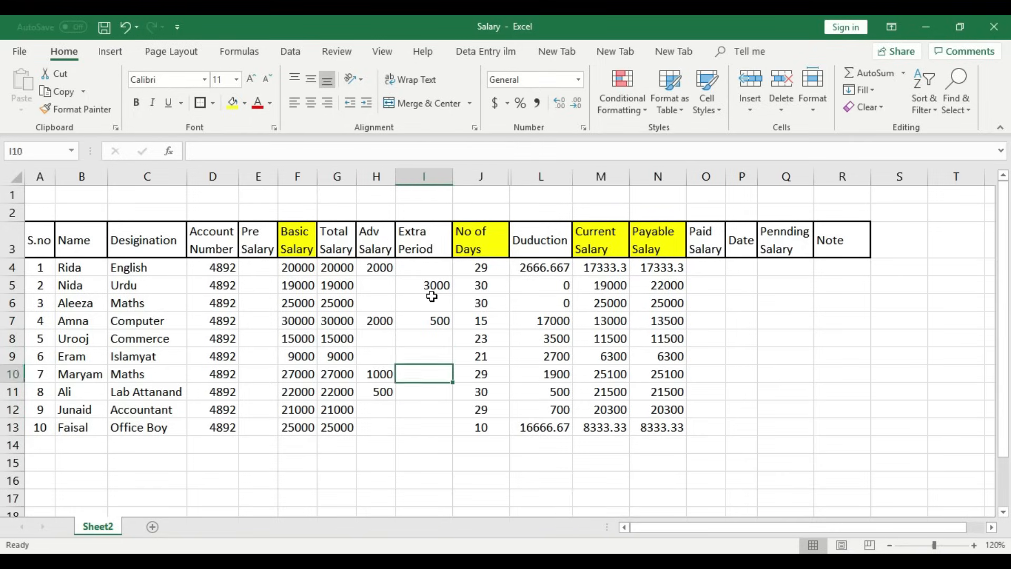
pyautogui.write('600')
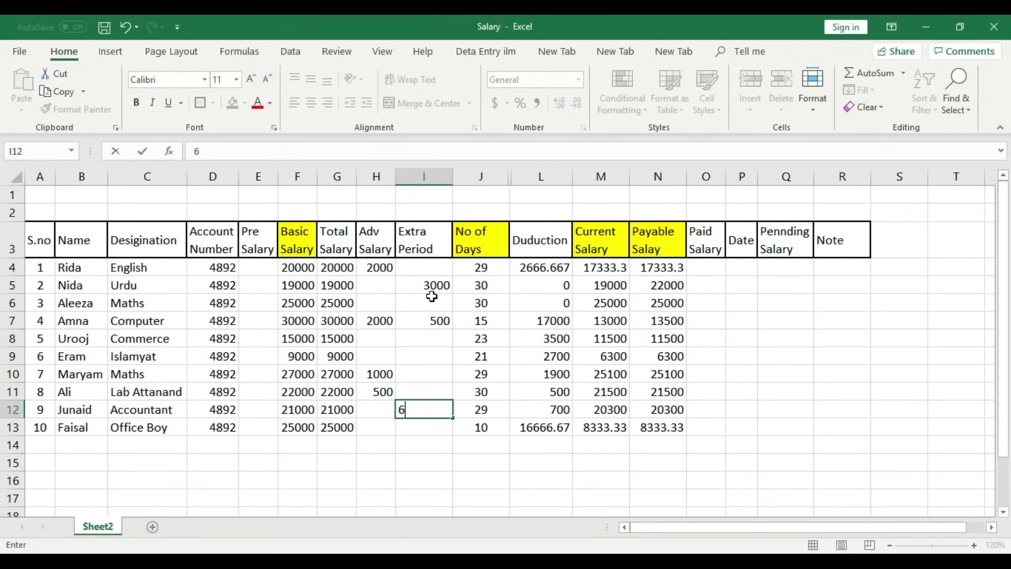
pyautogui.press('Up')
pyautogui.press('Up')
pyautogui.press('Up')
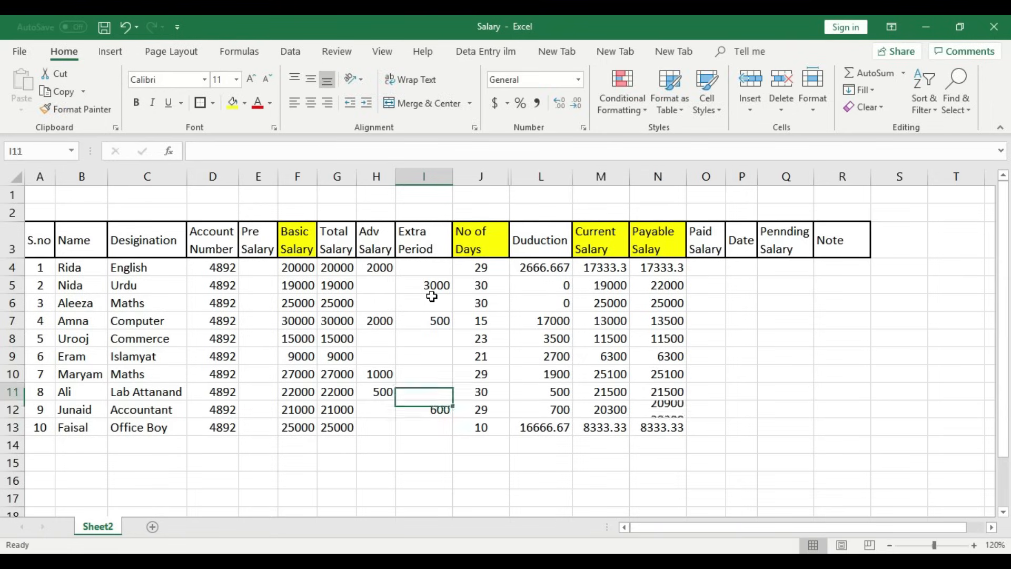
pyautogui.write('800')
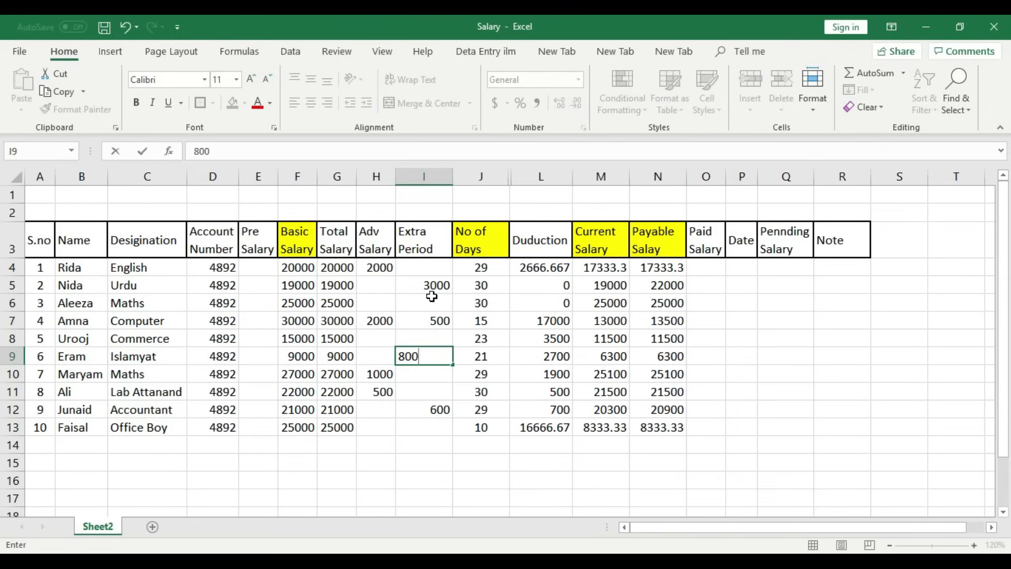
pyautogui.press('Up')
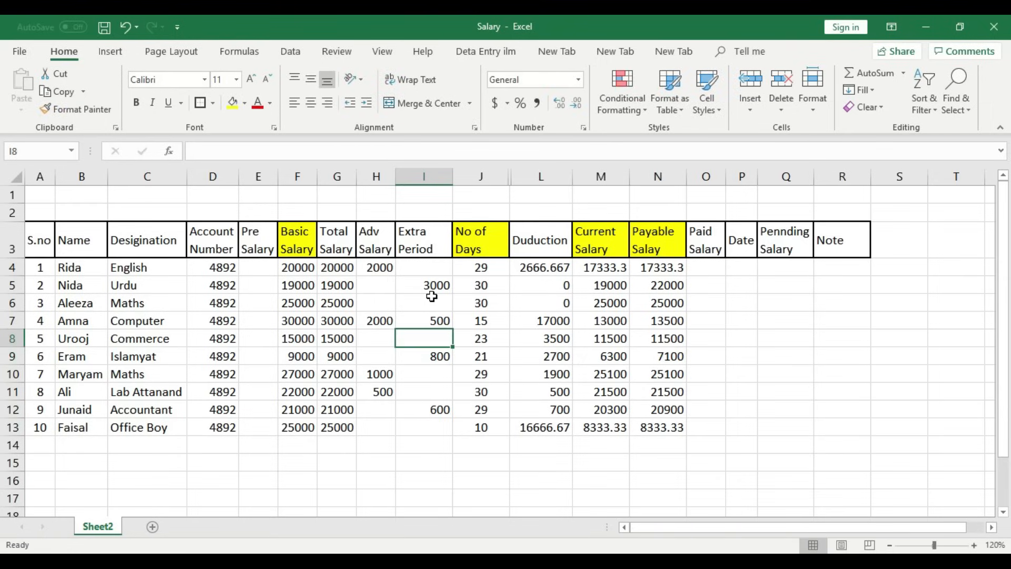
# - Check row 8's deduction and current salary formulas, ending at Paid Salary cell O4
pyautogui.press('Right')
pyautogui.press('Right')
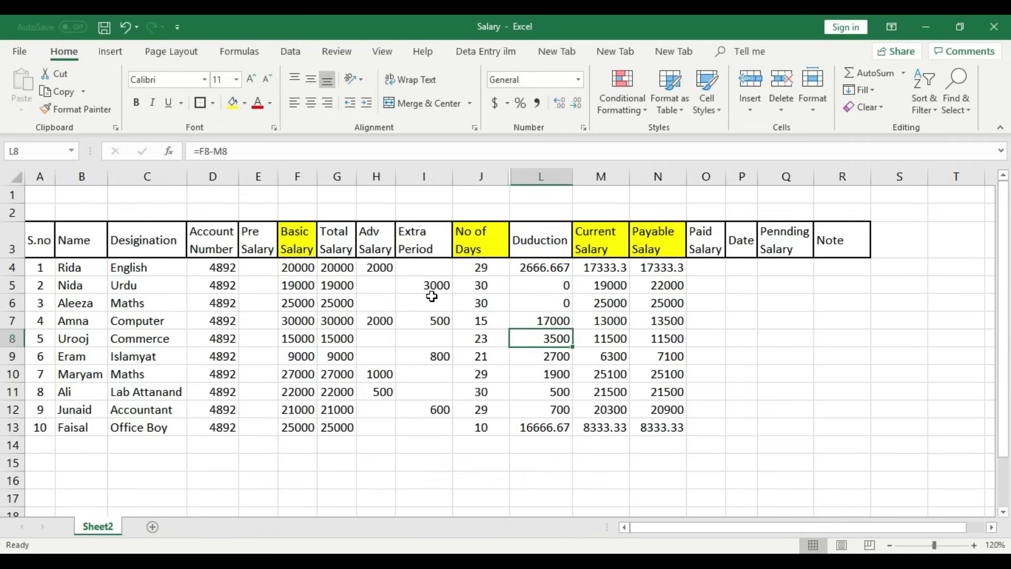
pyautogui.press('Right')
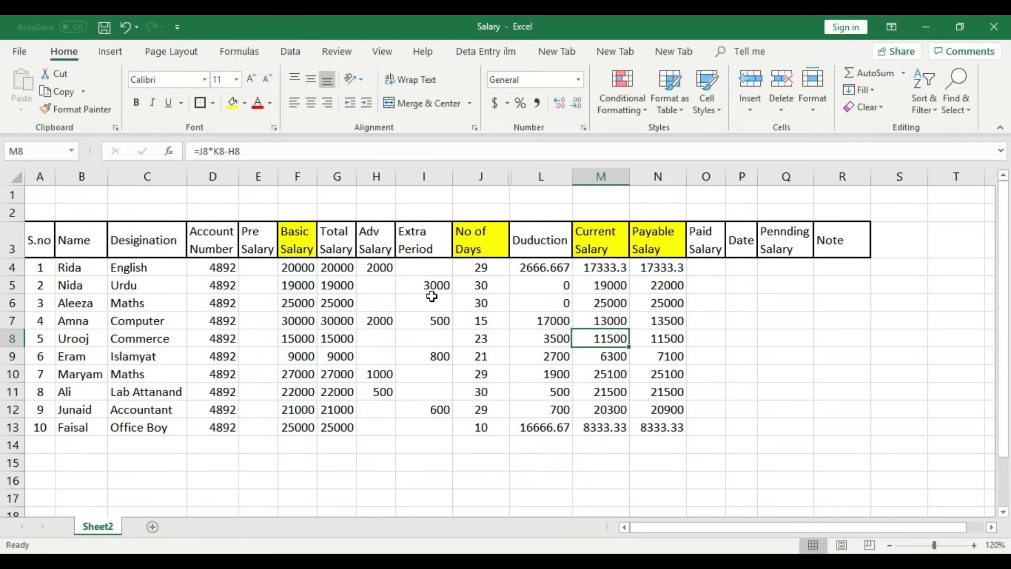
pyautogui.press('Right')
pyautogui.press('Right')
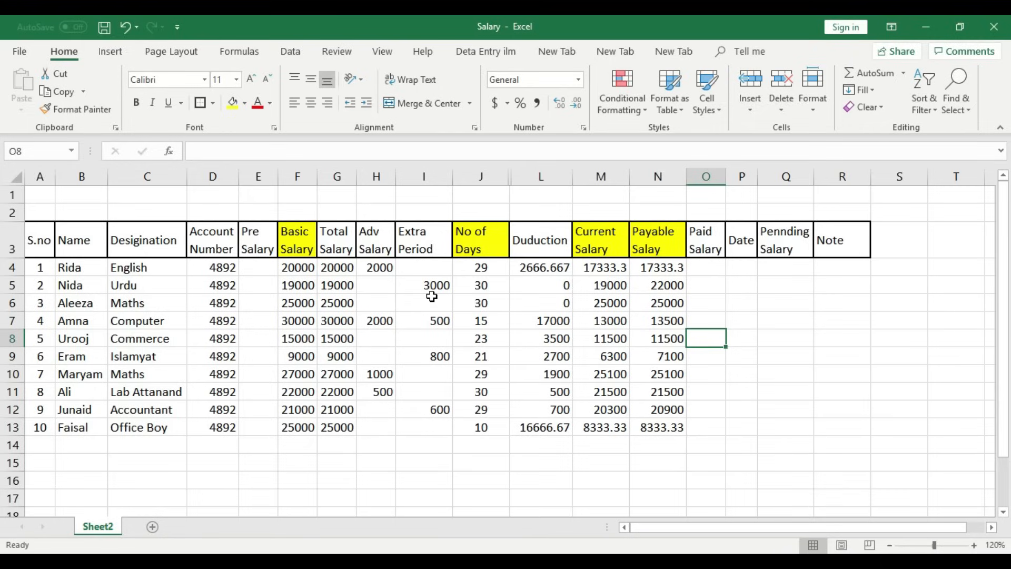
pyautogui.press('Up')
pyautogui.press('Up')
pyautogui.press('Up')
pyautogui.press('Up')
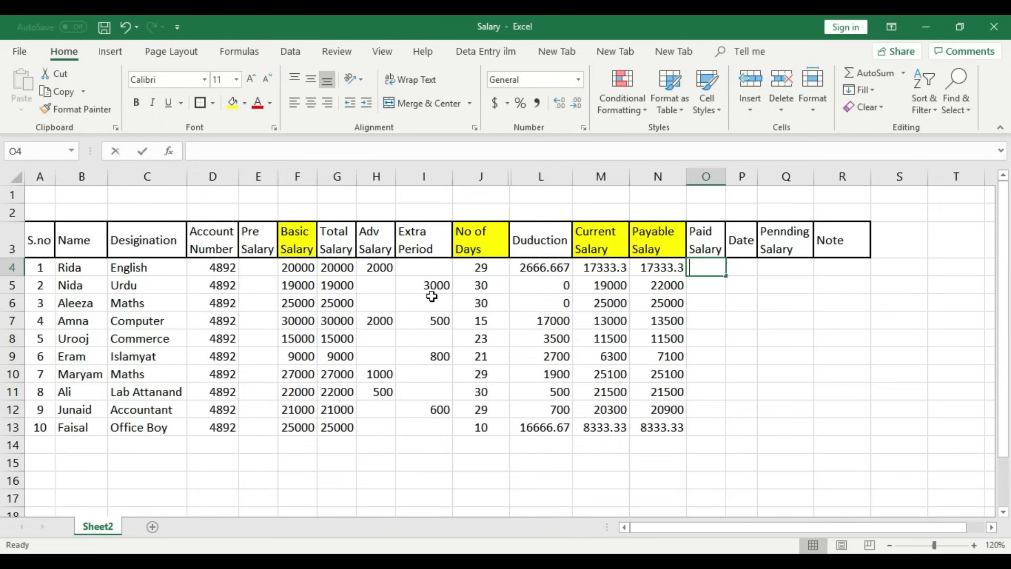
# - Enter 17333 as the first paid salary, widen the Date column, and date it 18-9-2019
pyautogui.write('17333')
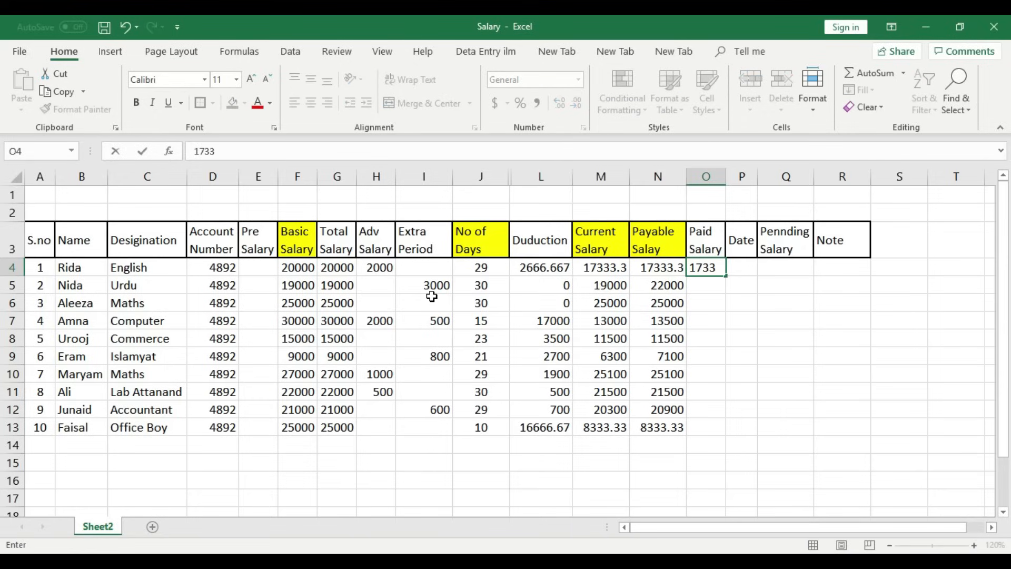
pyautogui.press('Return')
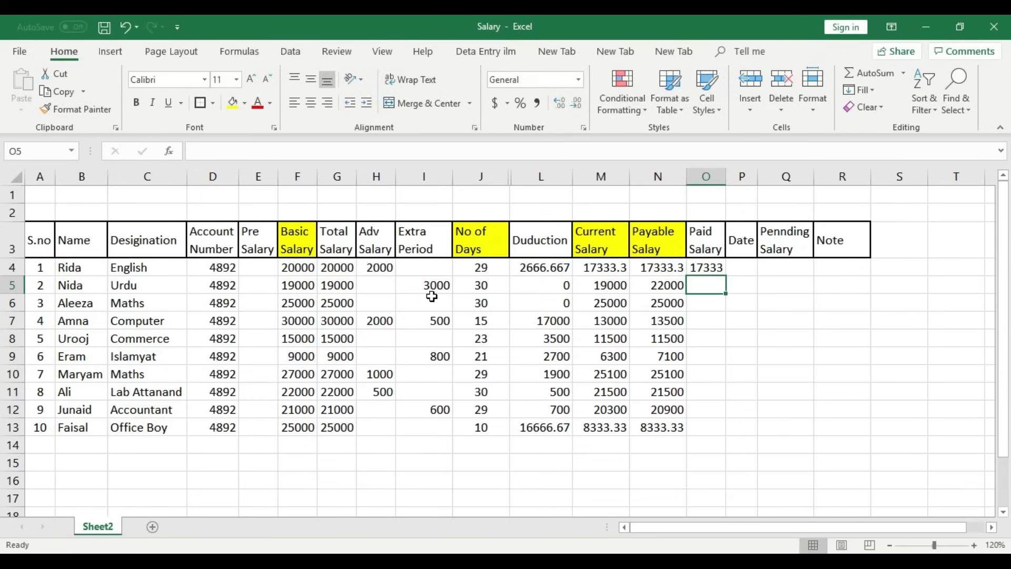
pyautogui.press('Up')
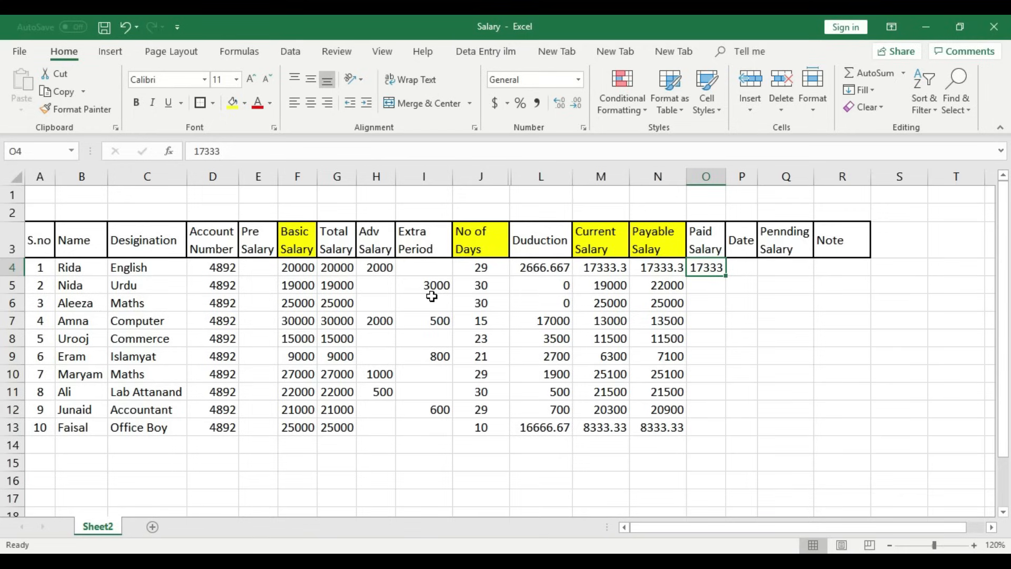
pyautogui.moveTo(757, 177); pyautogui.dragTo(797, 177)
pyautogui.click(768, 267)
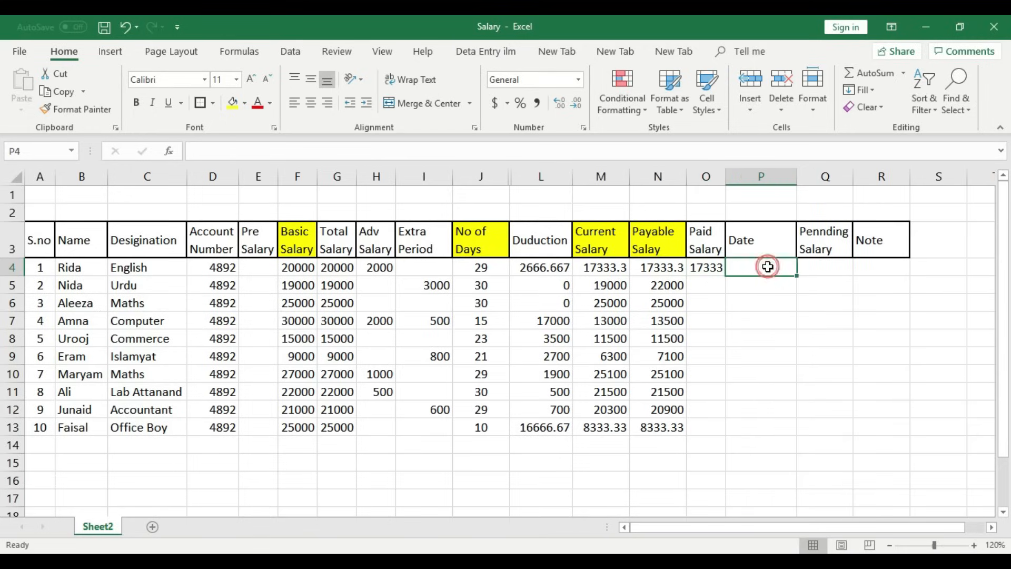
pyautogui.write('18-')
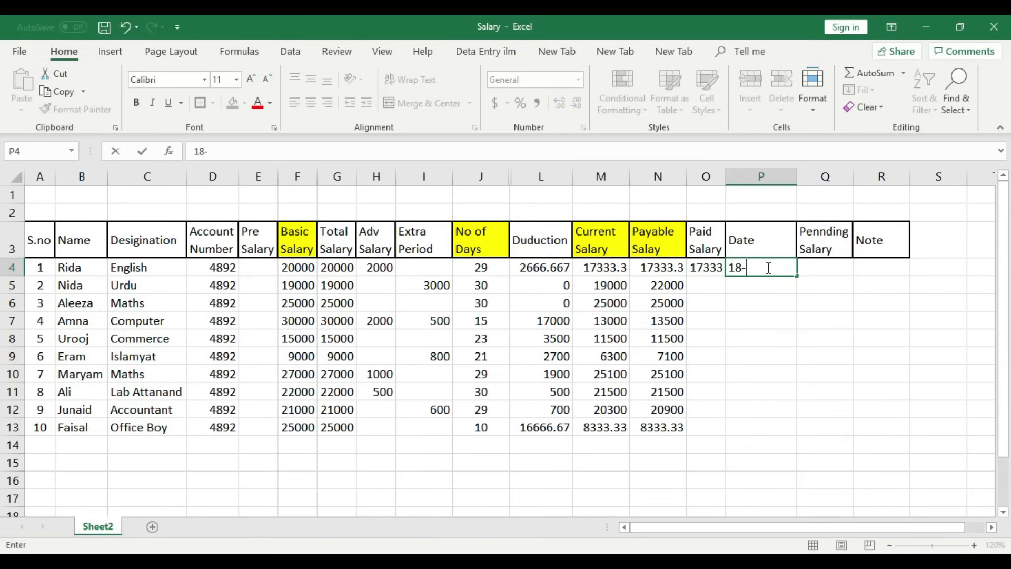
pyautogui.write('9-2019')
pyautogui.click(761, 283)
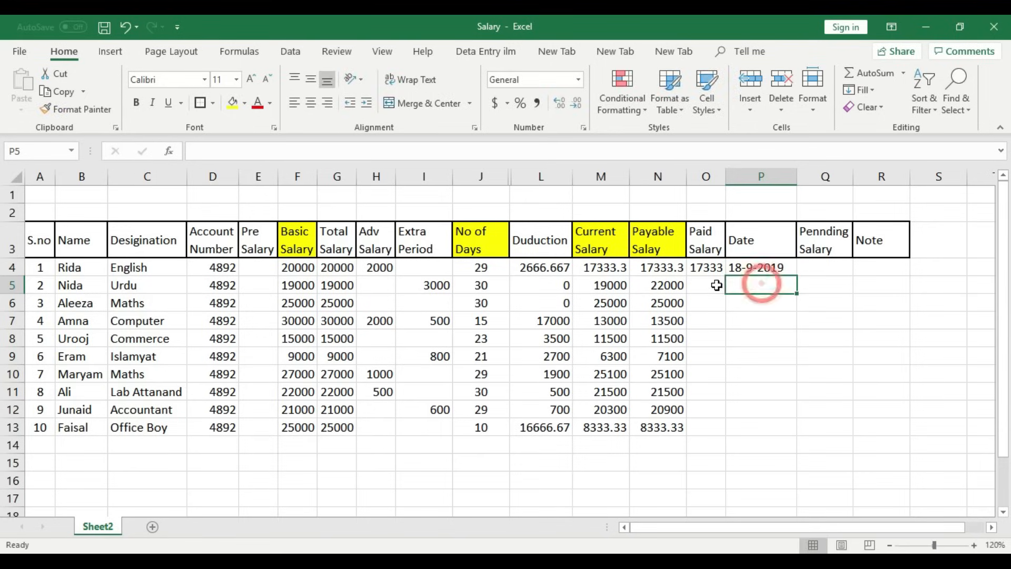
# - Enter 22000 as the second row's paid salary, dated 18-9-2019
pyautogui.click(715, 285)
pyautogui.write('2')
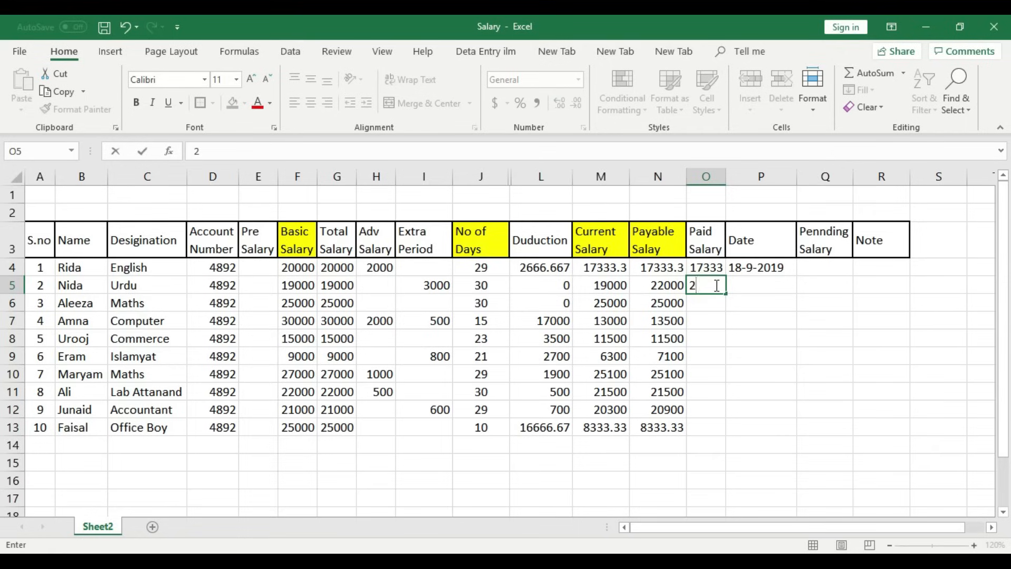
pyautogui.write('2000')
pyautogui.click(750, 284)
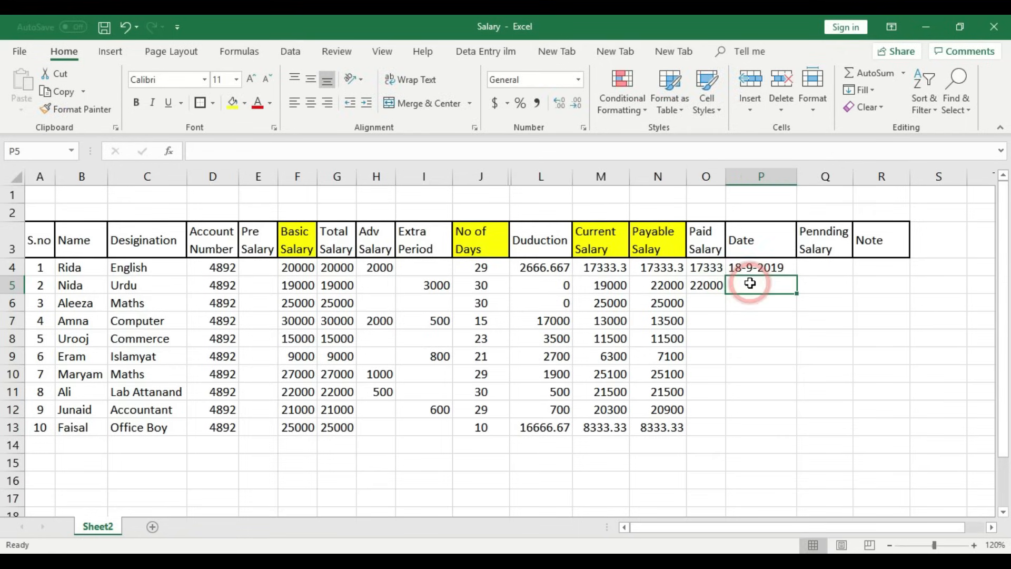
pyautogui.write('19')
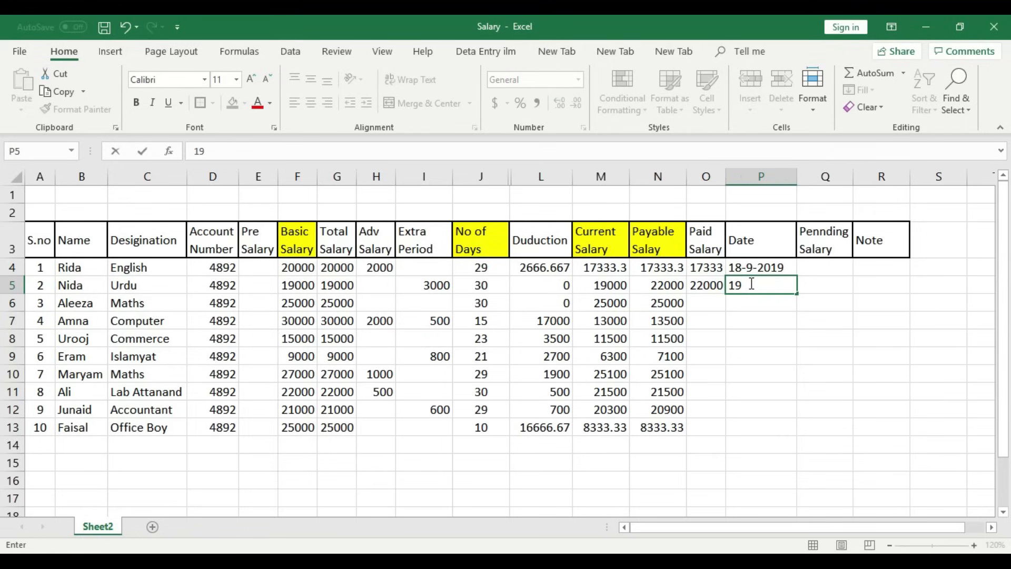
pyautogui.press('BackSpace')
pyautogui.write('8-9-2019')
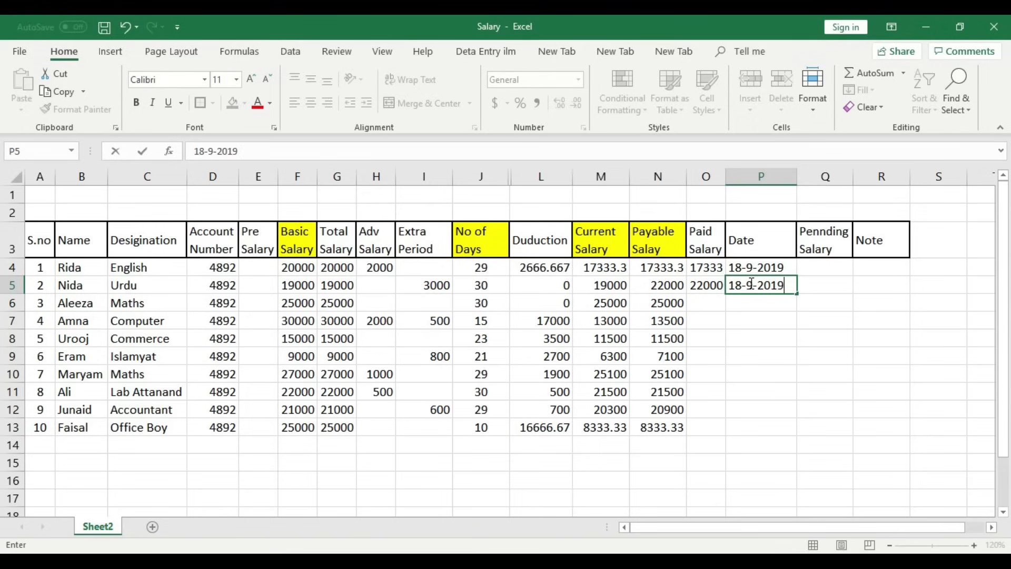
pyautogui.click(717, 301)
# - Enter 20000 as the third row's paid salary
pyautogui.click(669, 304)
pyautogui.click(692, 303)
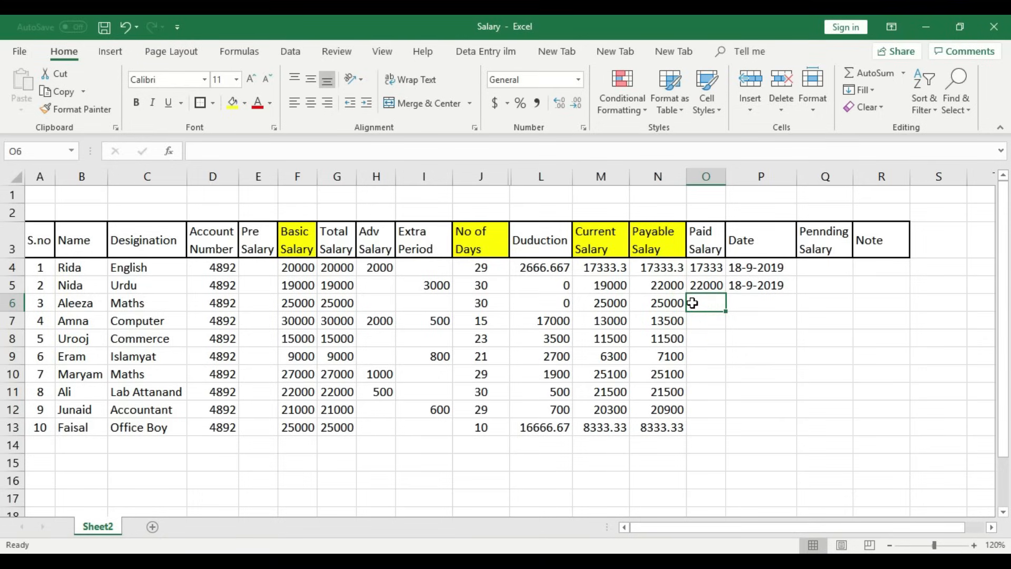
pyautogui.write('20000')
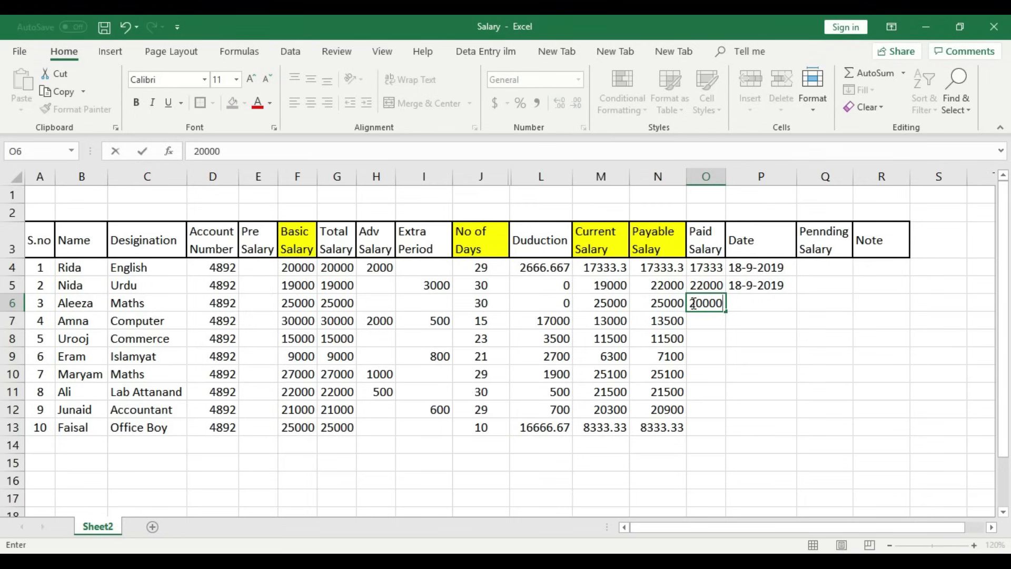
pyautogui.press('Tab')
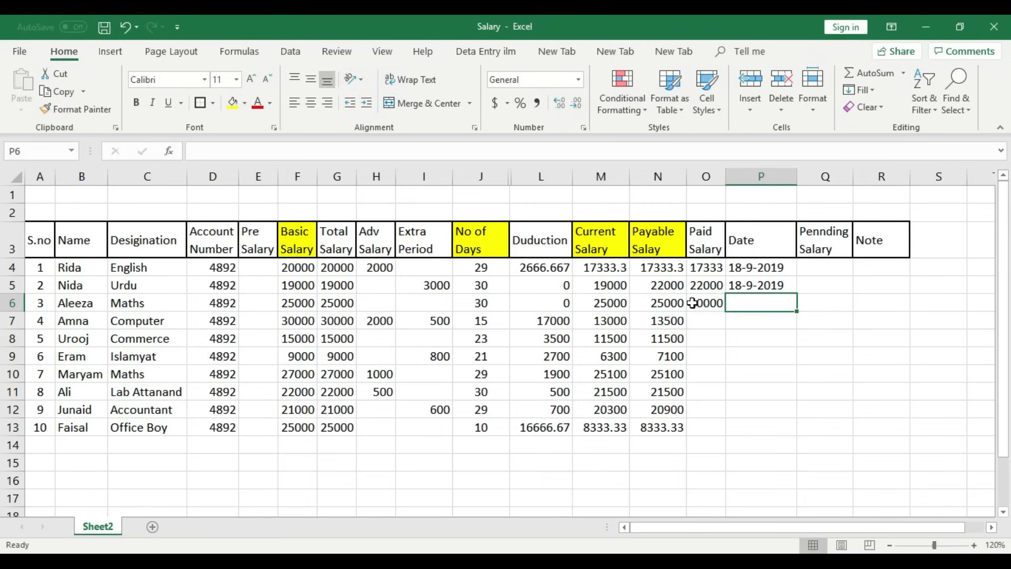
# - Date the third row 19-9-2019 and begin the fourth paid salary, 13500
pyautogui.click(702, 268)
pyautogui.click(708, 285)
pyautogui.click(717, 302)
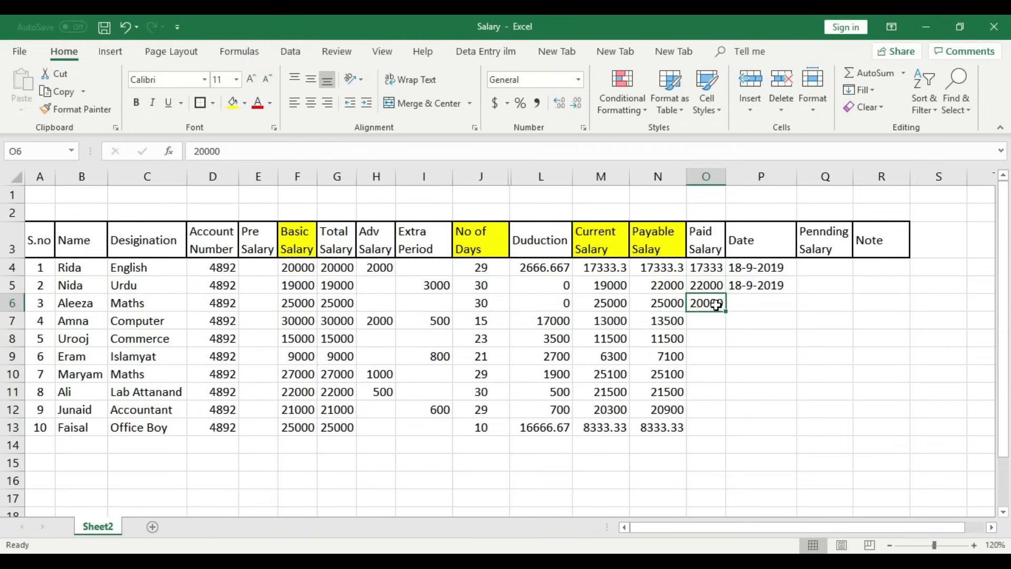
pyautogui.click(761, 302)
pyautogui.click(764, 285)
pyautogui.click(764, 303)
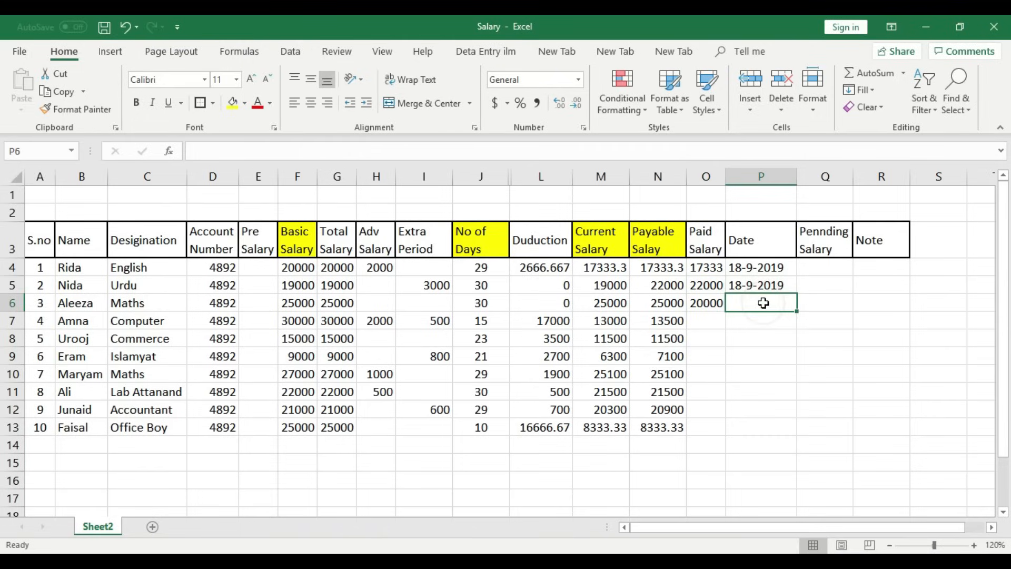
pyautogui.write('19-9-2')
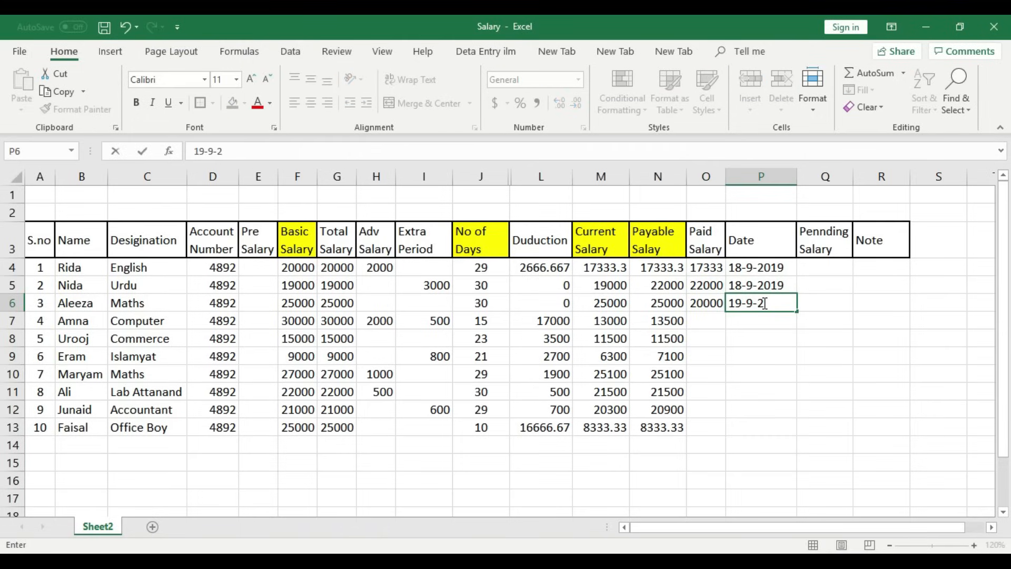
pyautogui.write('019')
pyautogui.press('Return')
pyautogui.press('Left')
pyautogui.write('1')
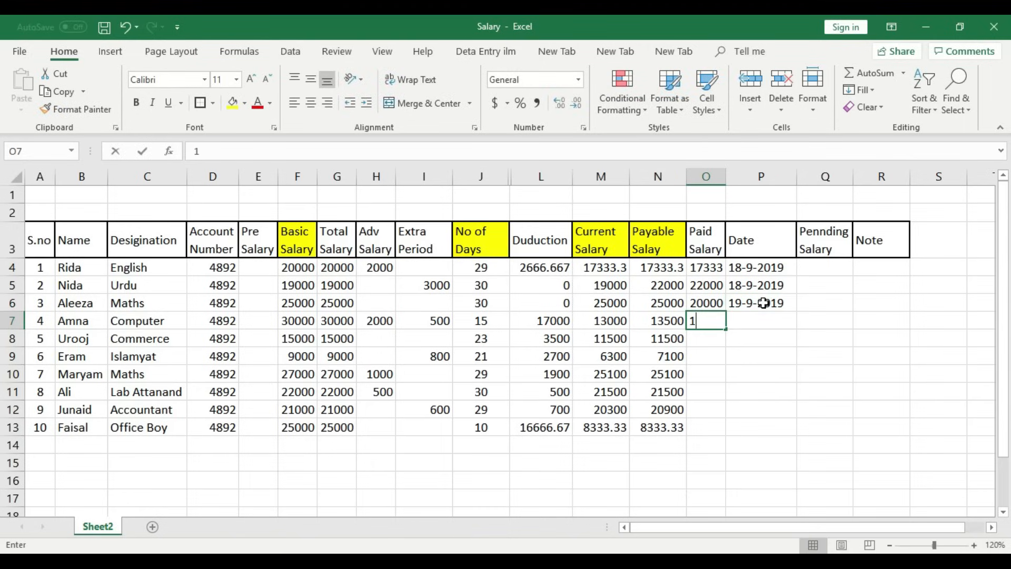
pyautogui.write('3500')
# - Enter paid salaries 13500, 11500, 7100, 15000, 21500, 20900 and 8333 down column O to row 13
pyautogui.hotkey('ctrl', 'Return')
pyautogui.press('Down')
pyautogui.write('11500')
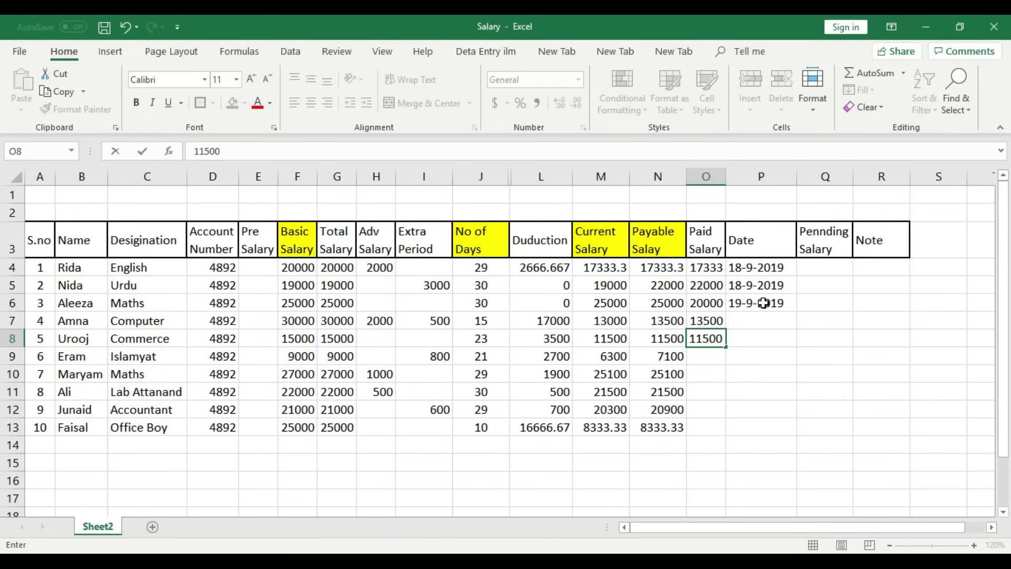
pyautogui.press('Return')
pyautogui.write('7100')
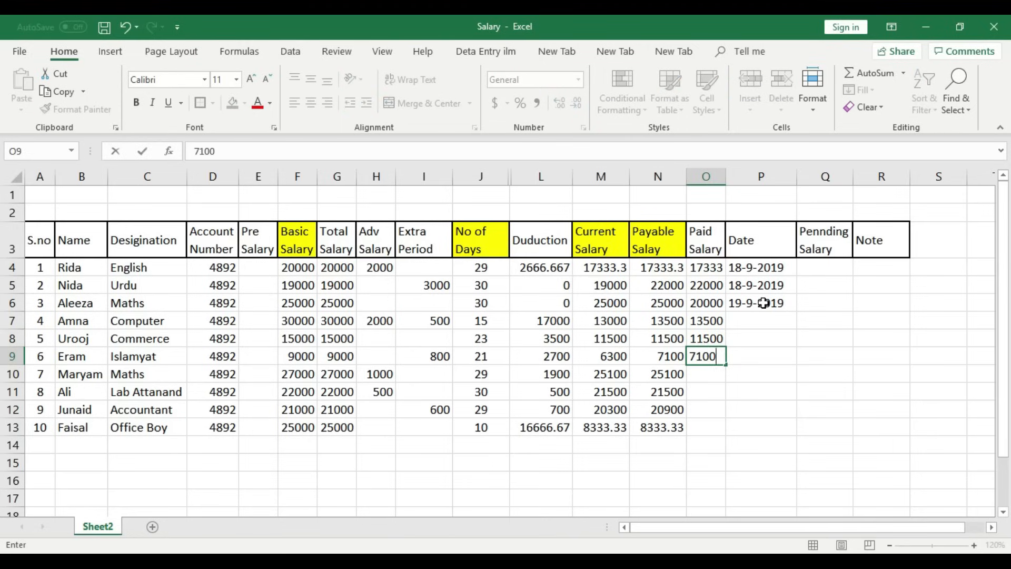
pyautogui.press('Return')
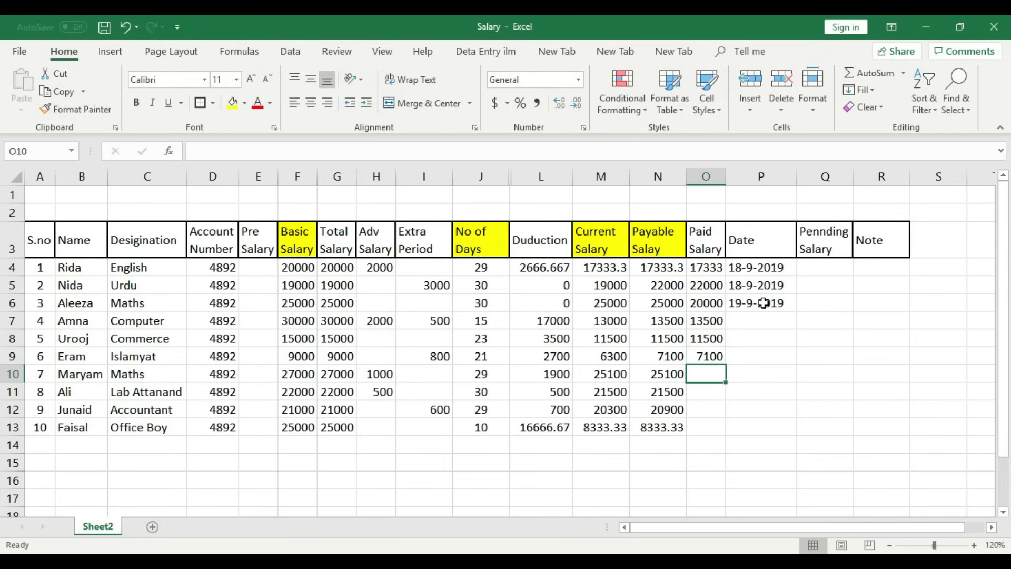
pyautogui.write('15000')
pyautogui.press('Return')
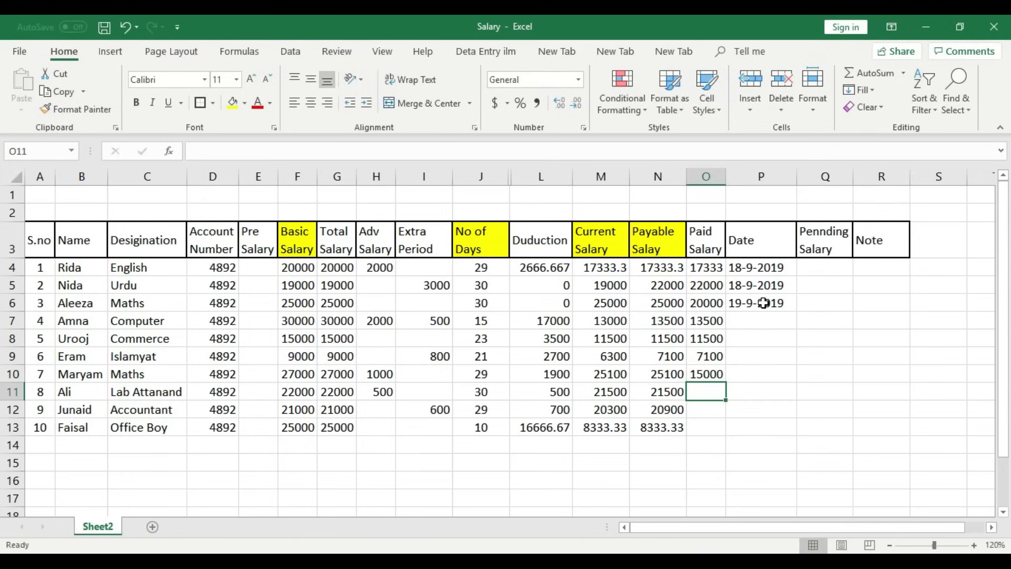
pyautogui.write('21500')
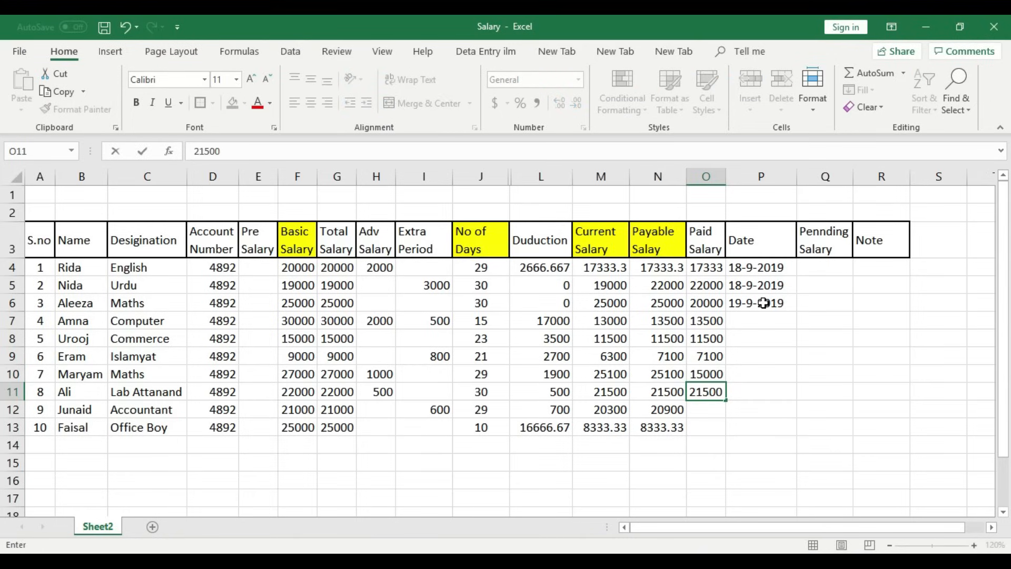
pyautogui.press('Return')
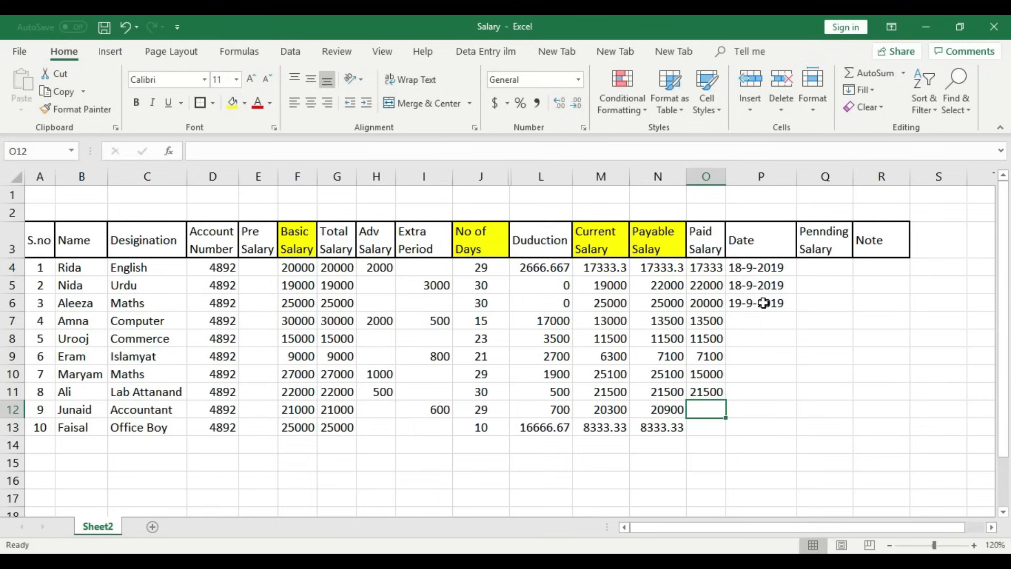
pyautogui.write('20900')
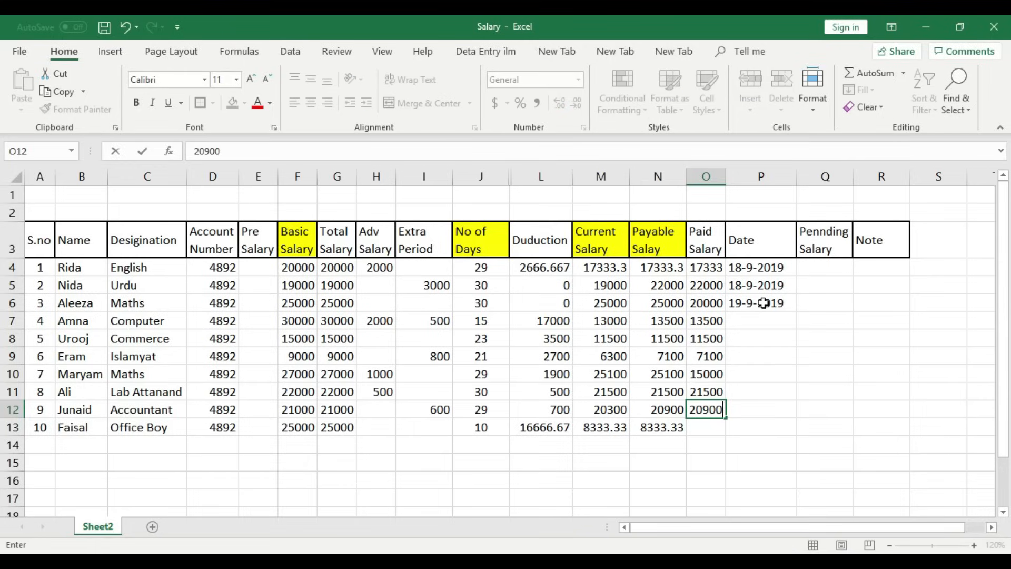
pyautogui.press('Return')
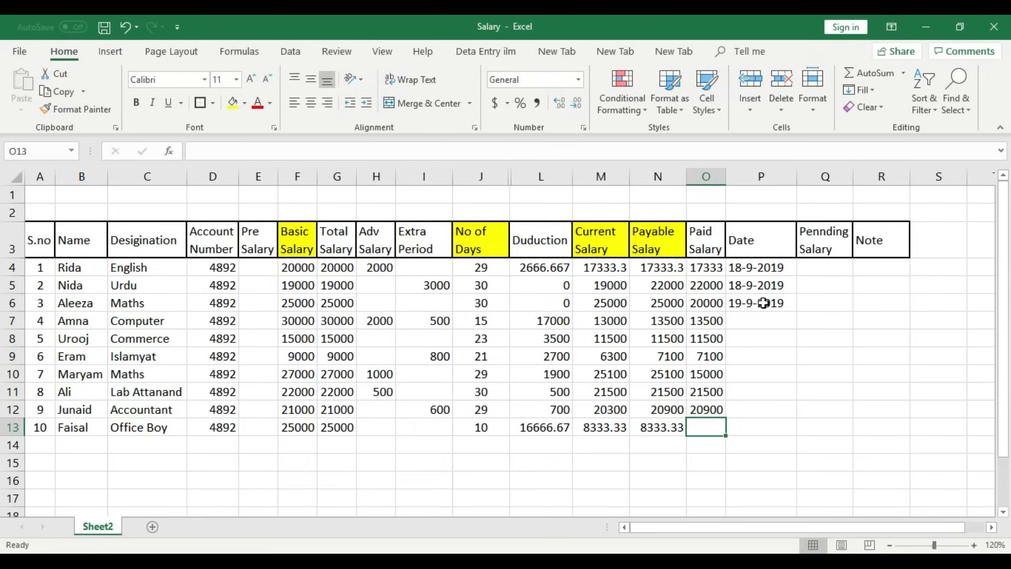
pyautogui.write('8333')
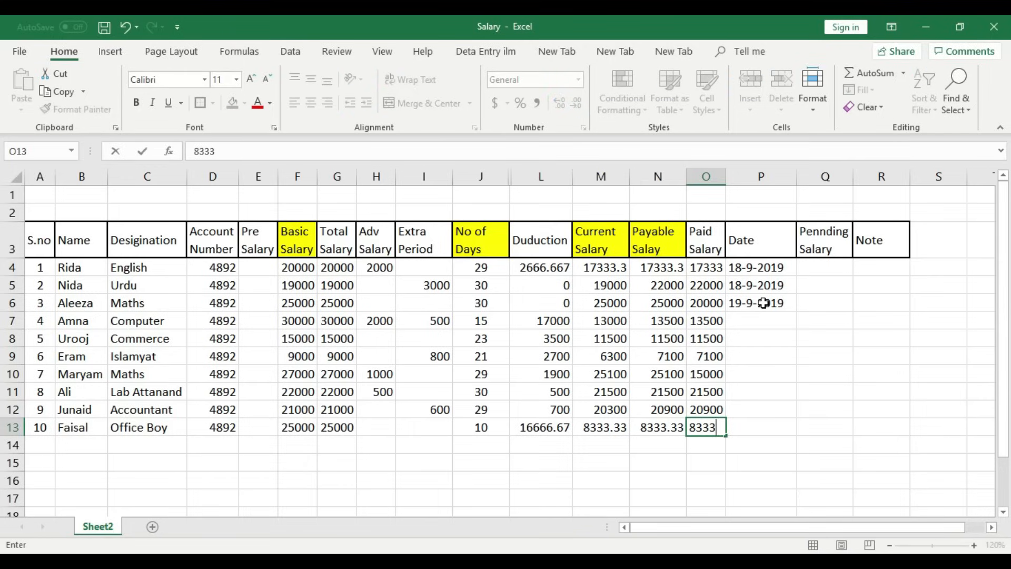
pyautogui.click(763, 327)
# - Fill the dates down the Date column through row 13 and adjust its width
pyautogui.click(775, 303)
pyautogui.moveTo(779, 285); pyautogui.dragTo(802, 431)
pyautogui.moveTo(771, 267); pyautogui.dragTo(765, 420)
pyautogui.click(825, 335)
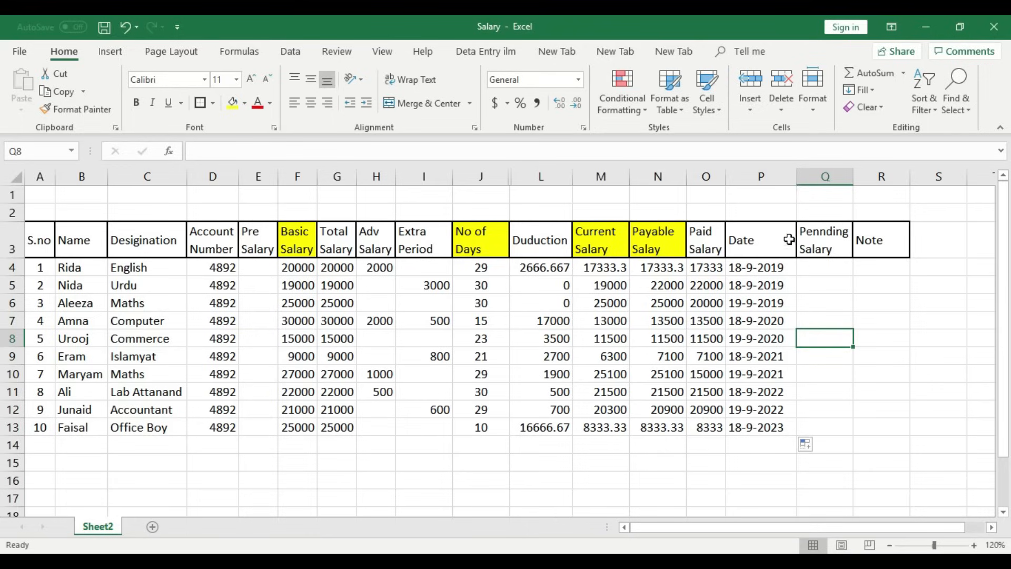
pyautogui.moveTo(798, 181); pyautogui.dragTo(789, 179)
pyautogui.click(797, 265)
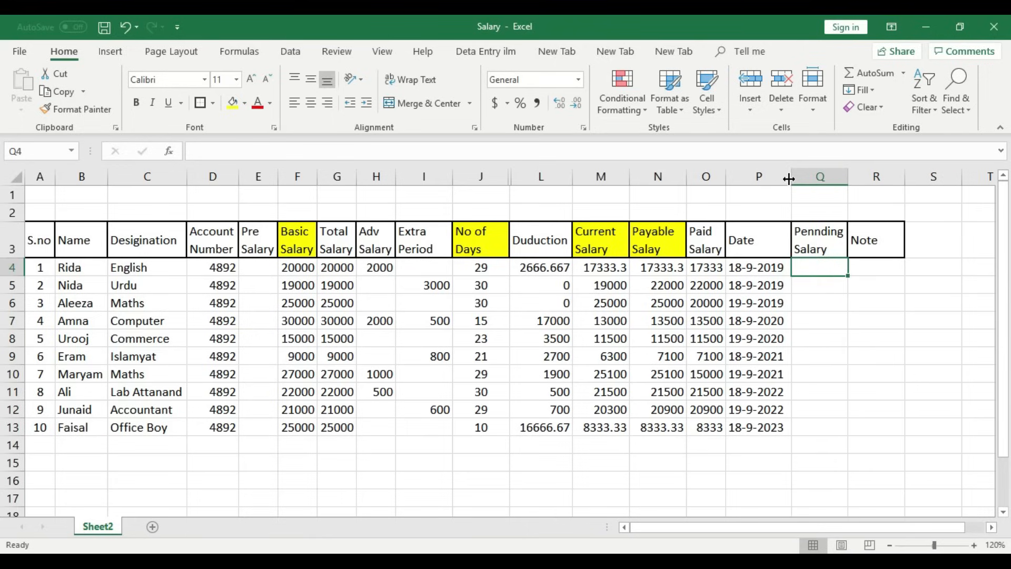
# - Give the Paid Salary header a yellow fill and narrow the Date column to 9.29
pyautogui.moveTo(706, 269); pyautogui.dragTo(705, 424)
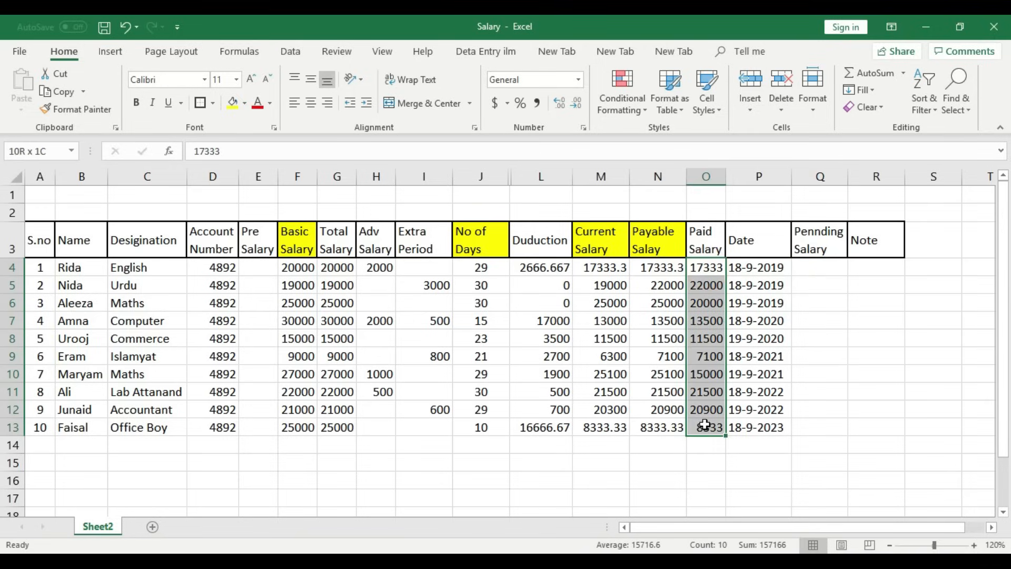
pyautogui.click(705, 240)
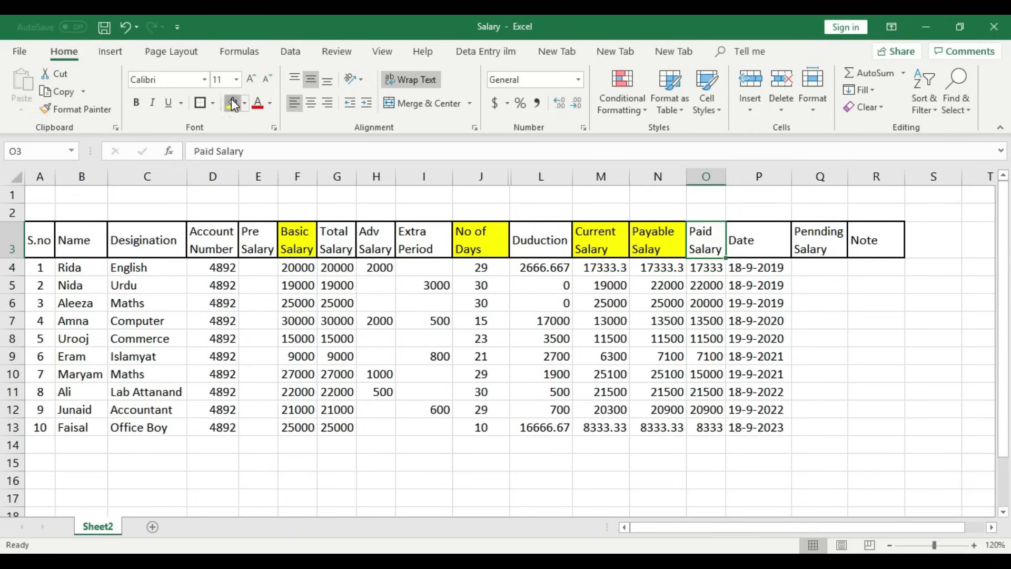
pyautogui.click(234, 104)
pyautogui.click(778, 240)
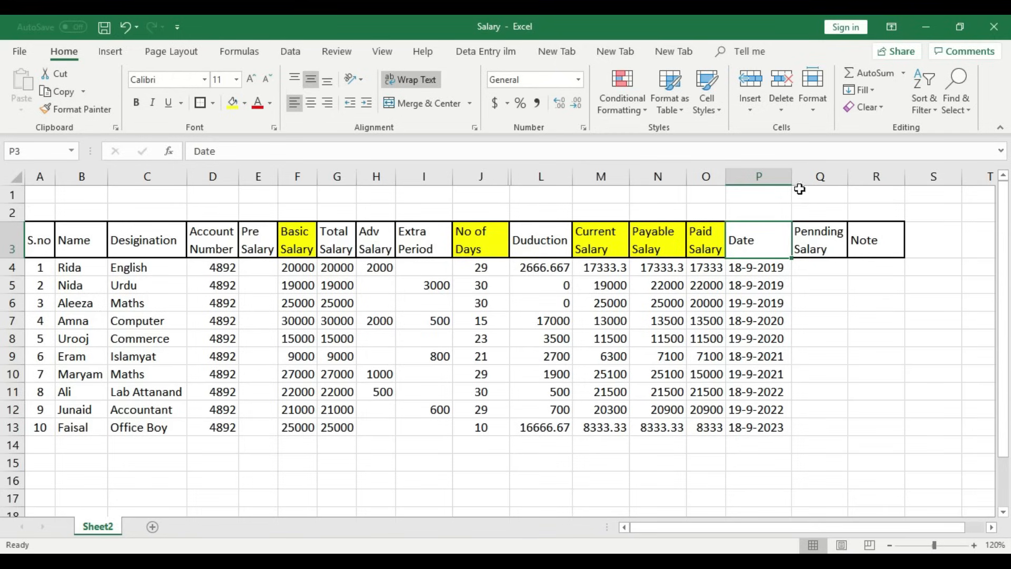
pyautogui.moveTo(792, 177)
pyautogui.mouseDown()
pyautogui.moveTo(745, 176)
pyautogui.moveTo(788, 179)
pyautogui.mouseUp()
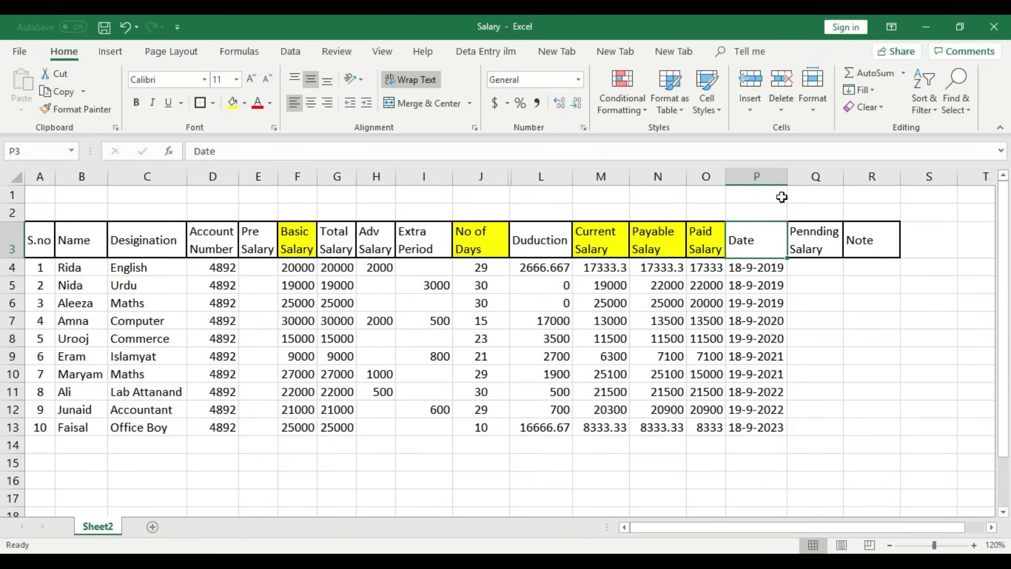
pyautogui.click(825, 309)
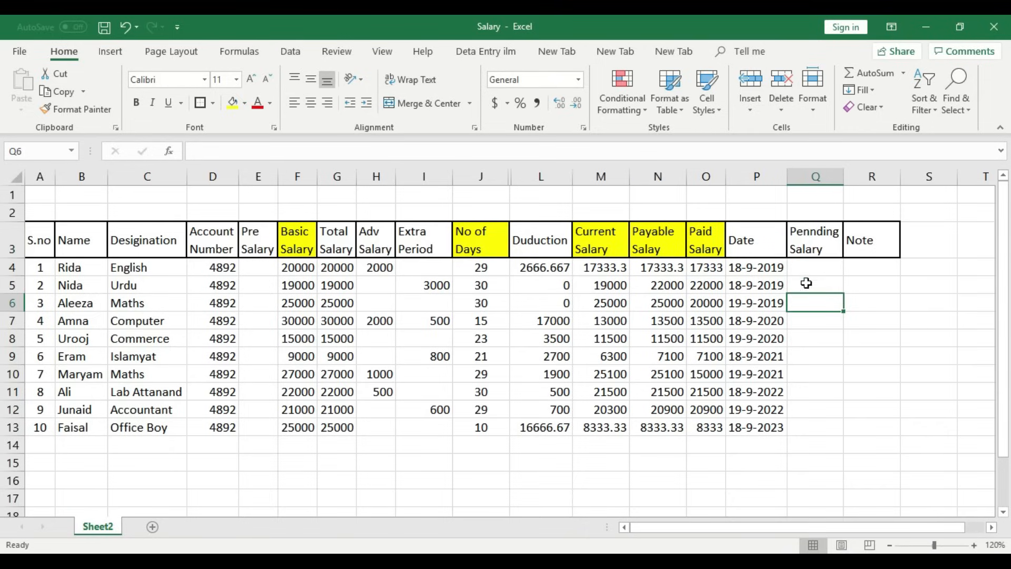
# - Enter the formula =N4-O4 in Q4 for the first pending salary
pyautogui.click(822, 268)
pyautogui.click(822, 268)
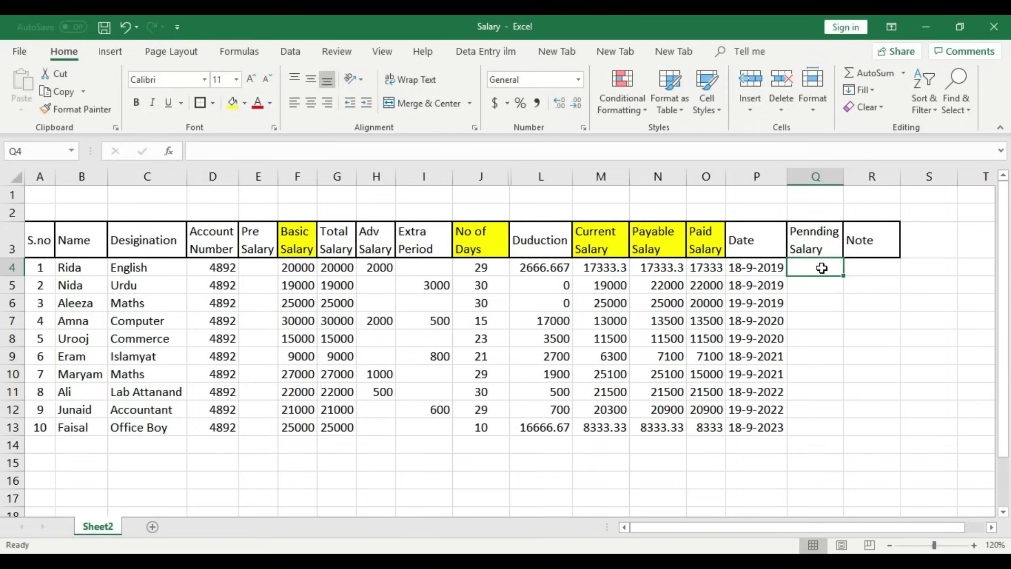
pyautogui.write('=')
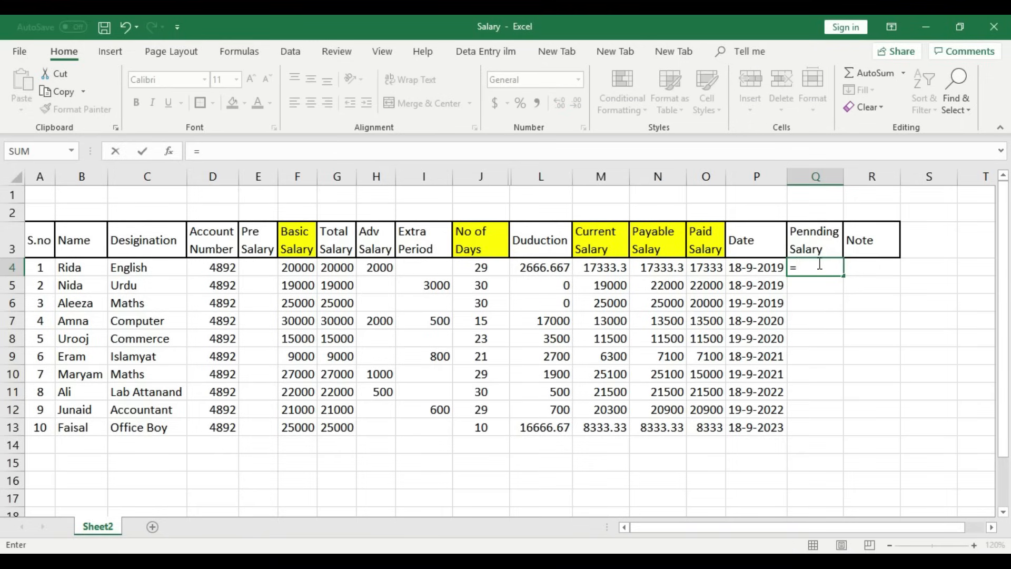
pyautogui.click(667, 268)
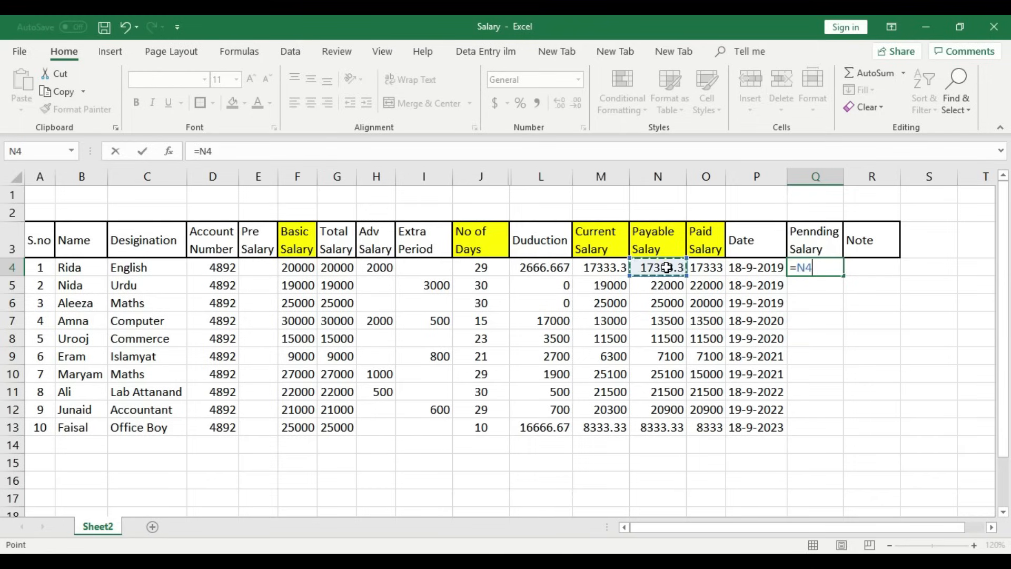
pyautogui.write('-')
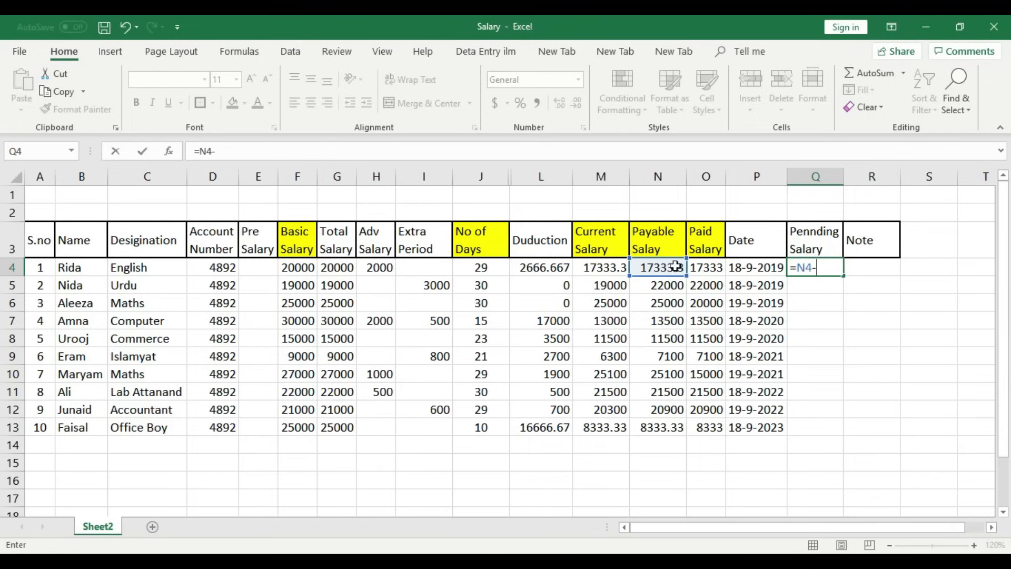
pyautogui.click(712, 269)
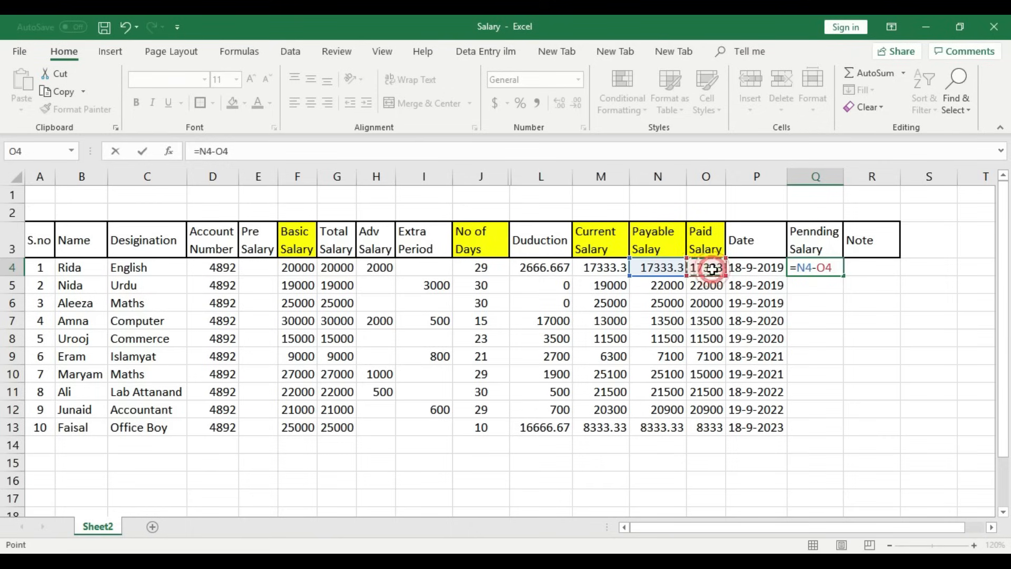
pyautogui.press('Return')
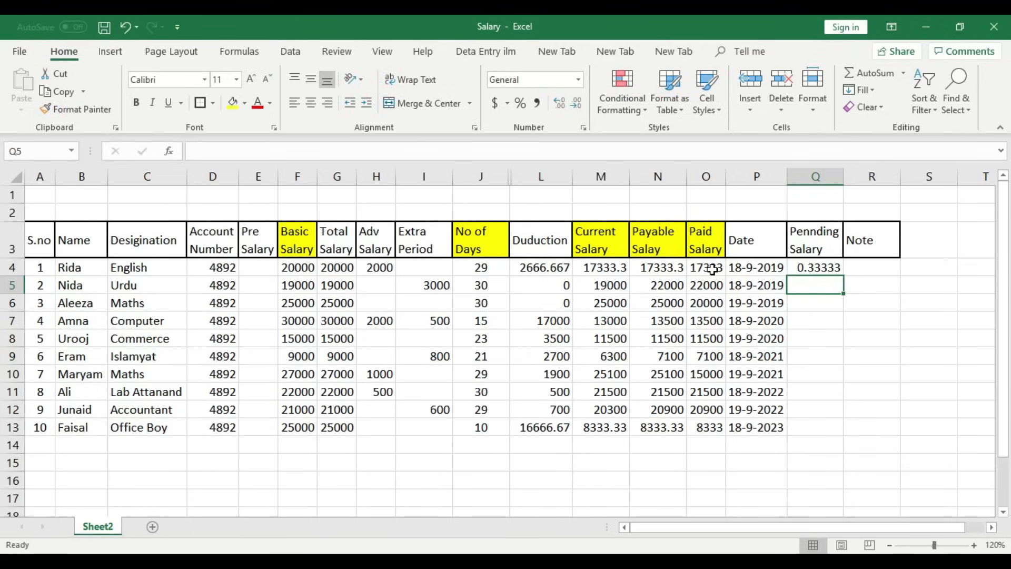
# - Change the paid salary in O4 to 17333.3
pyautogui.click(721, 270)
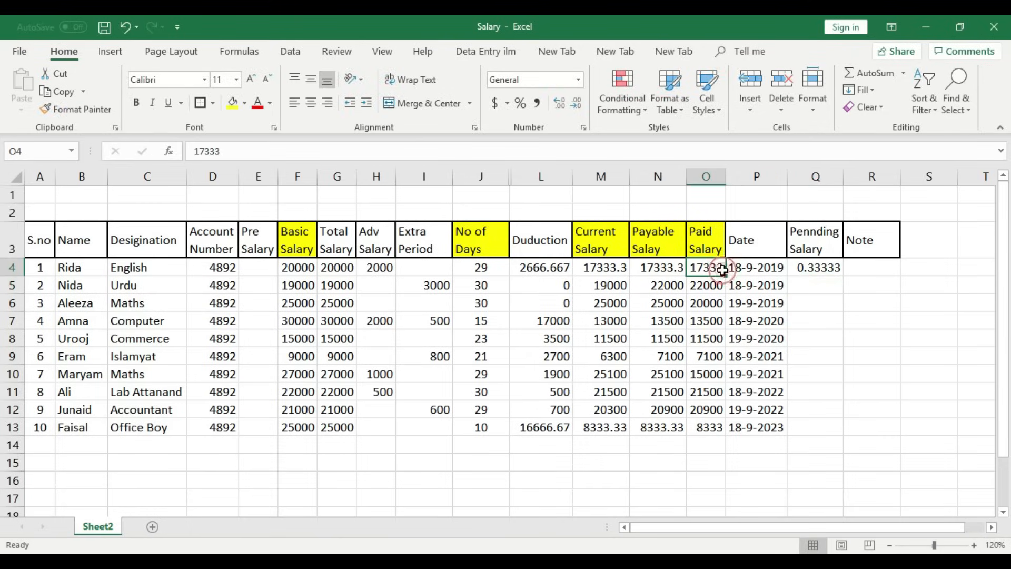
pyautogui.doubleClick(721, 270)
pyautogui.write('.3')
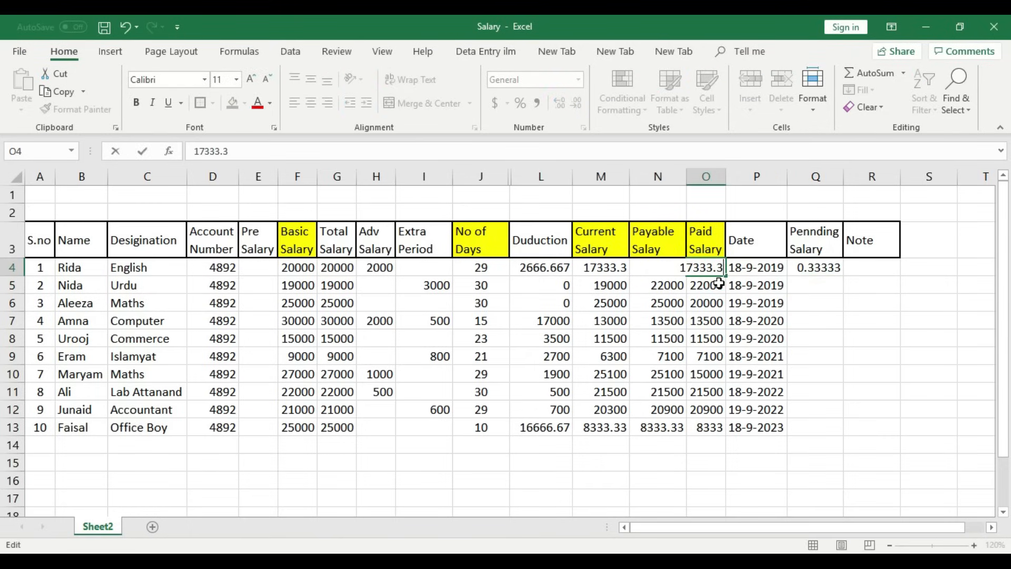
pyautogui.click(863, 321)
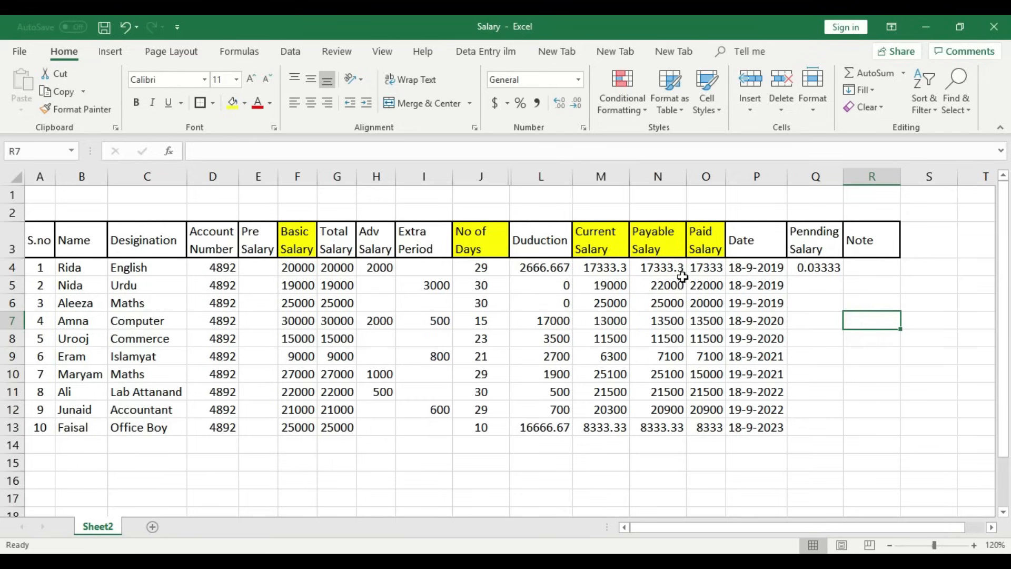
pyautogui.click(669, 267)
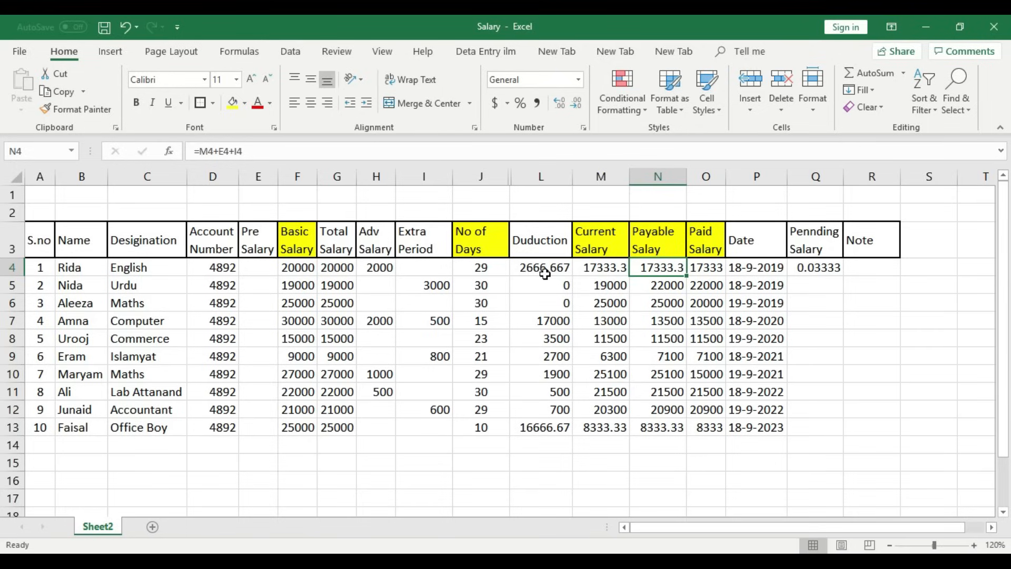
# - Enter 24 as row 4's No of Days
pyautogui.click(496, 270)
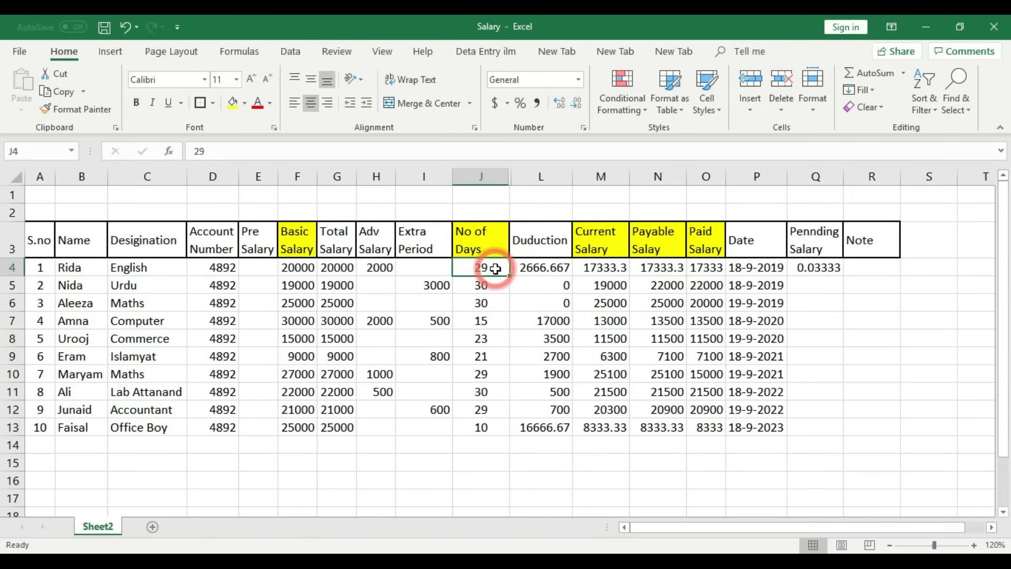
pyautogui.write('24')
pyautogui.press('Return')
pyautogui.click(496, 268)
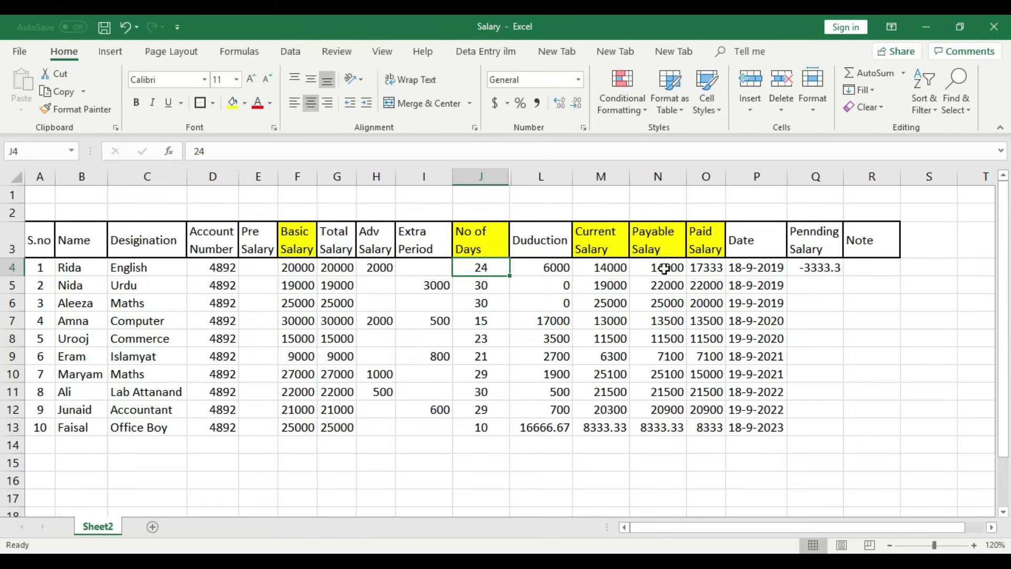
# - Replace row 4's Paid Salary with 14000 so its pending salary shows 0
pyautogui.click(702, 268)
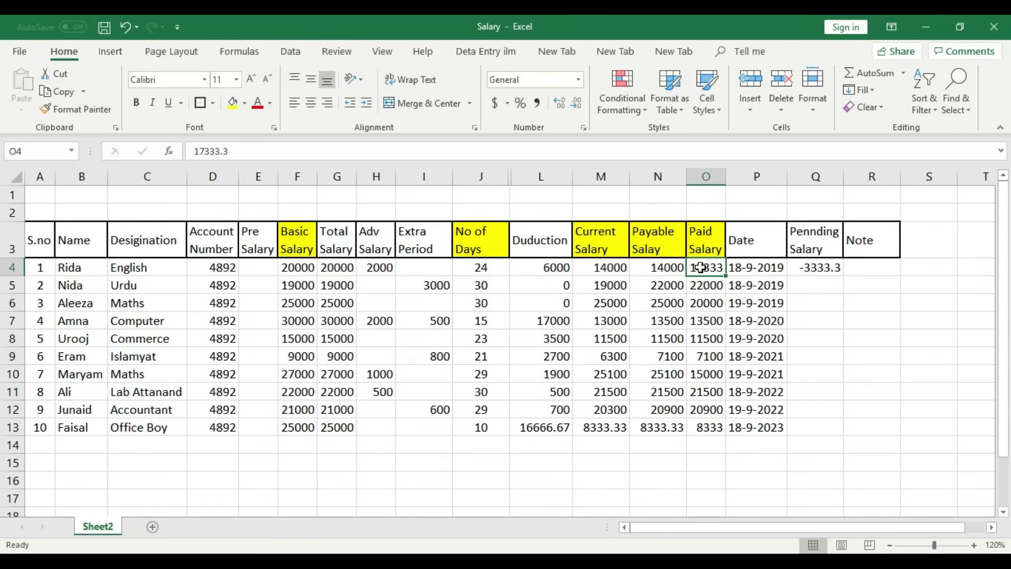
pyautogui.write('14000')
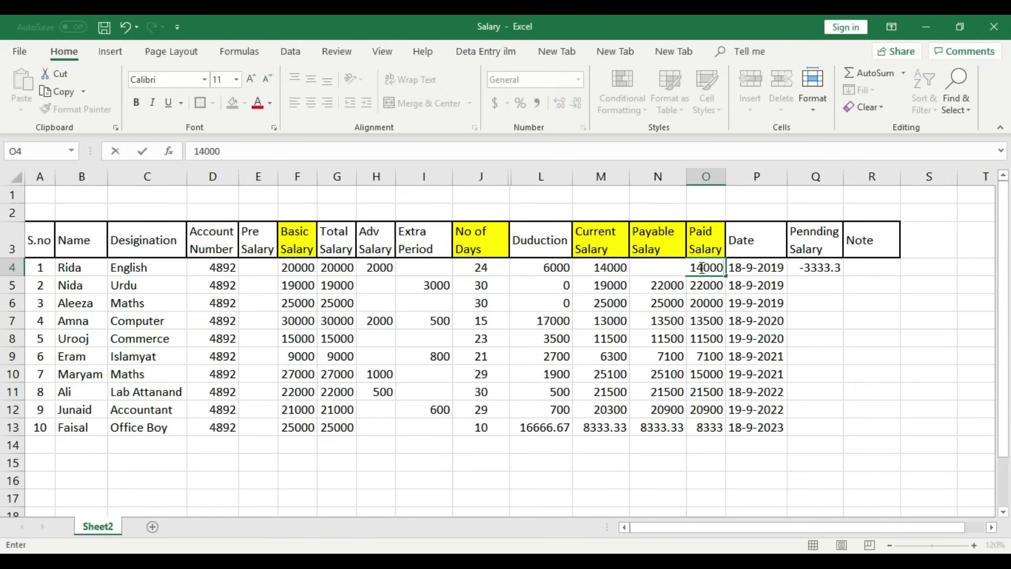
pyautogui.press('Return')
pyautogui.click(700, 268)
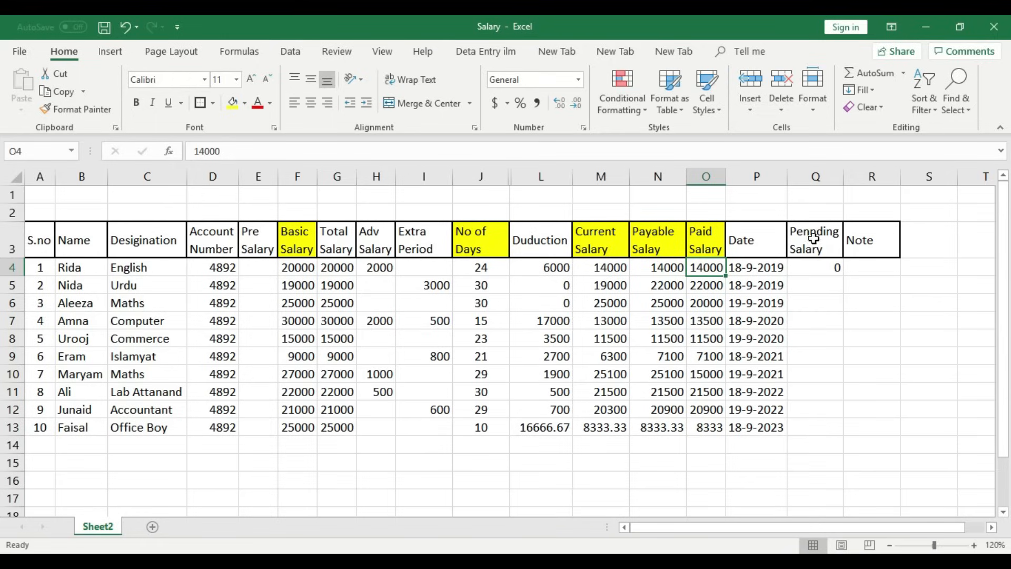
pyautogui.click(831, 266)
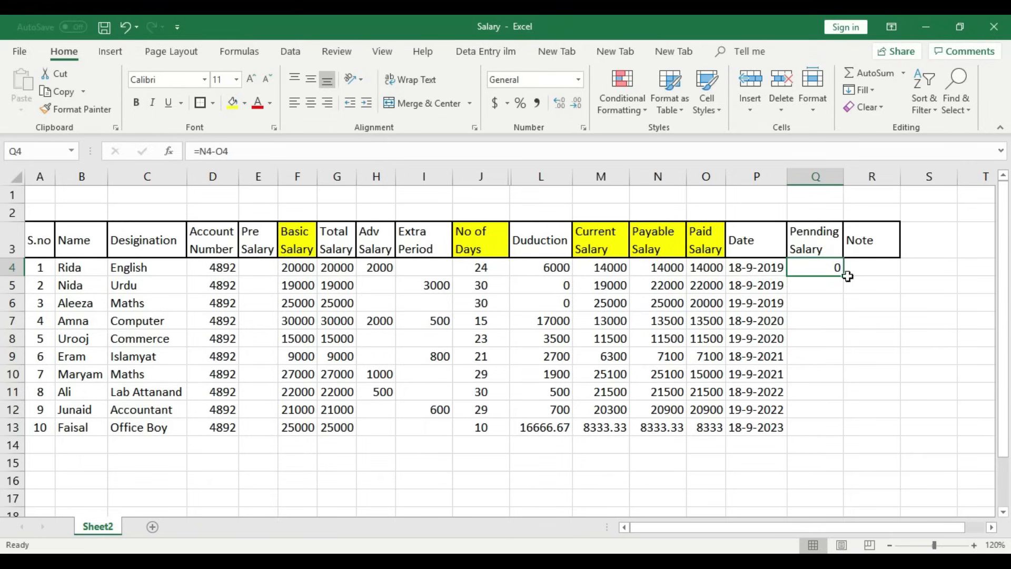
# - Copy the =N4-O4 pending formula down to Q13 and check the results in rows 6 and 10
pyautogui.moveTo(845, 276); pyautogui.dragTo(841, 433)
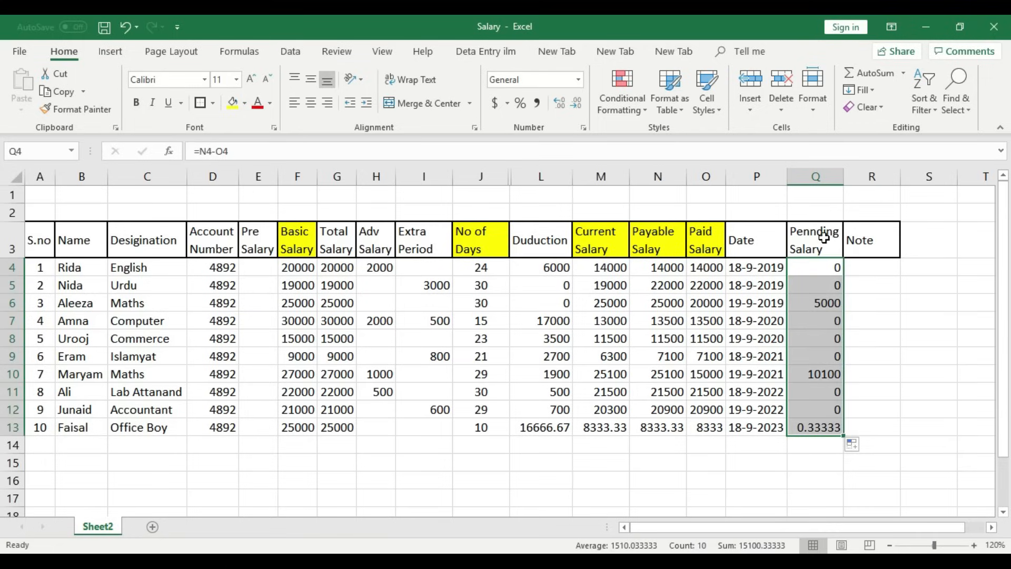
pyautogui.click(828, 301)
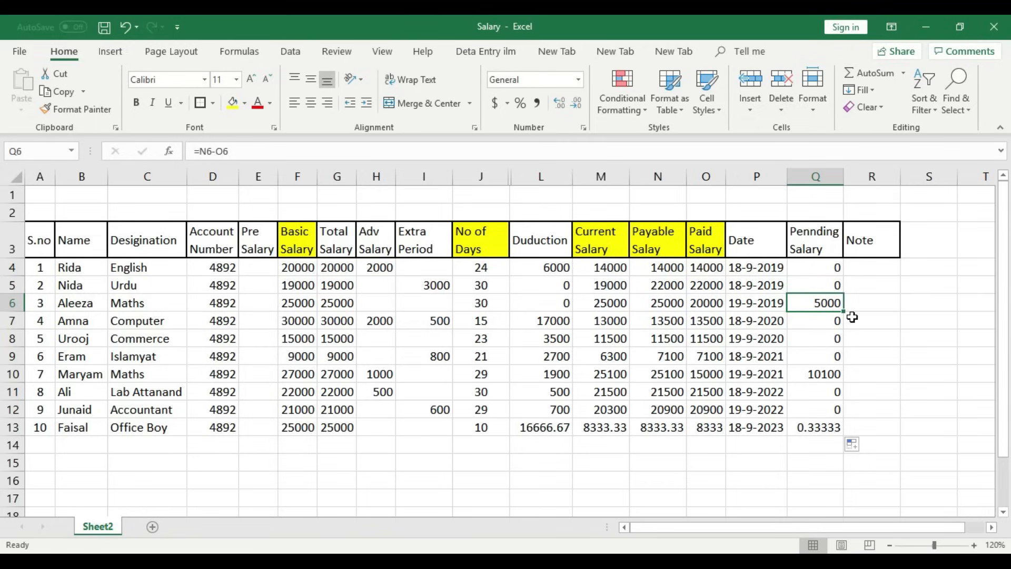
pyautogui.click(677, 304)
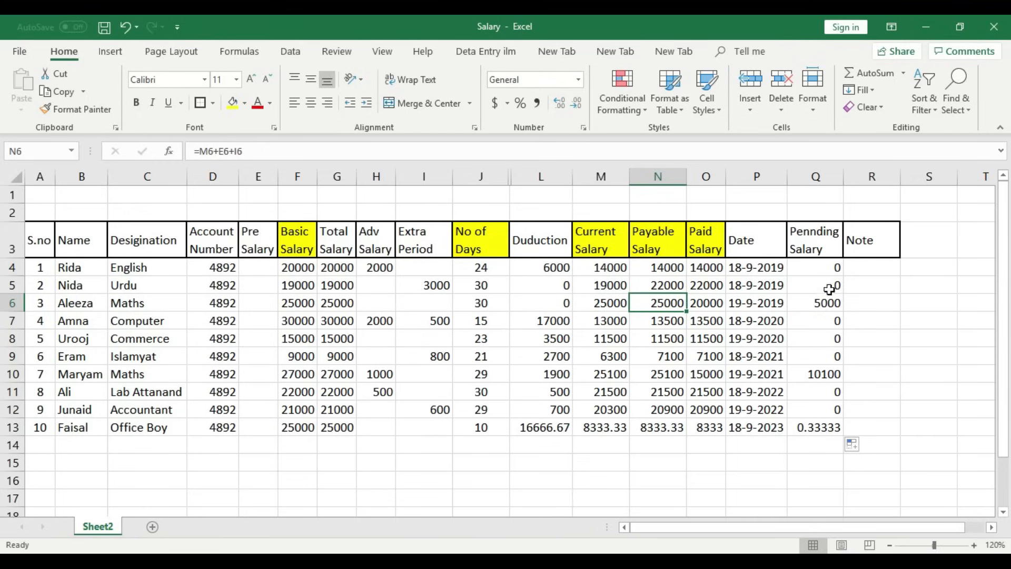
pyautogui.click(712, 301)
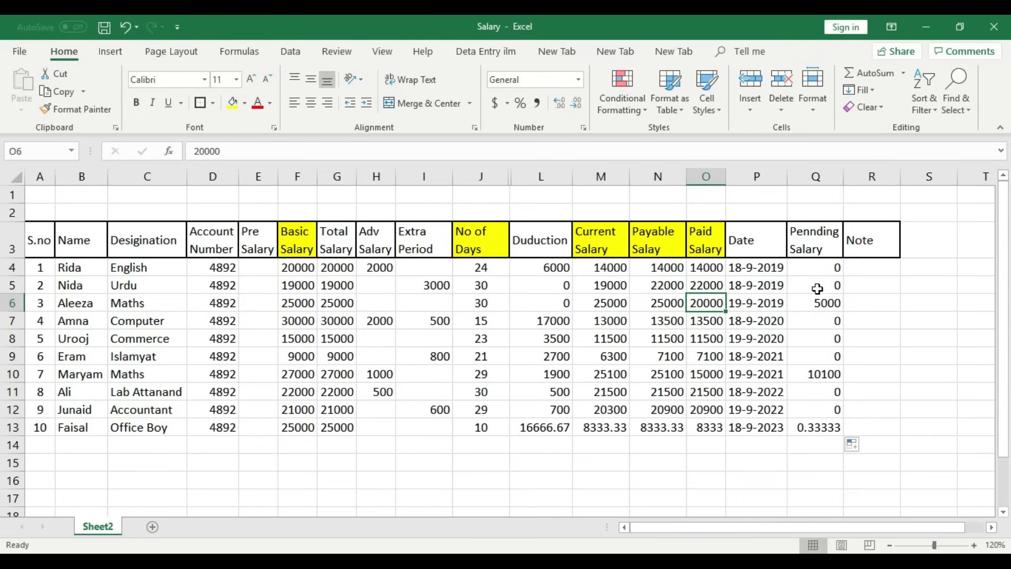
pyautogui.click(834, 308)
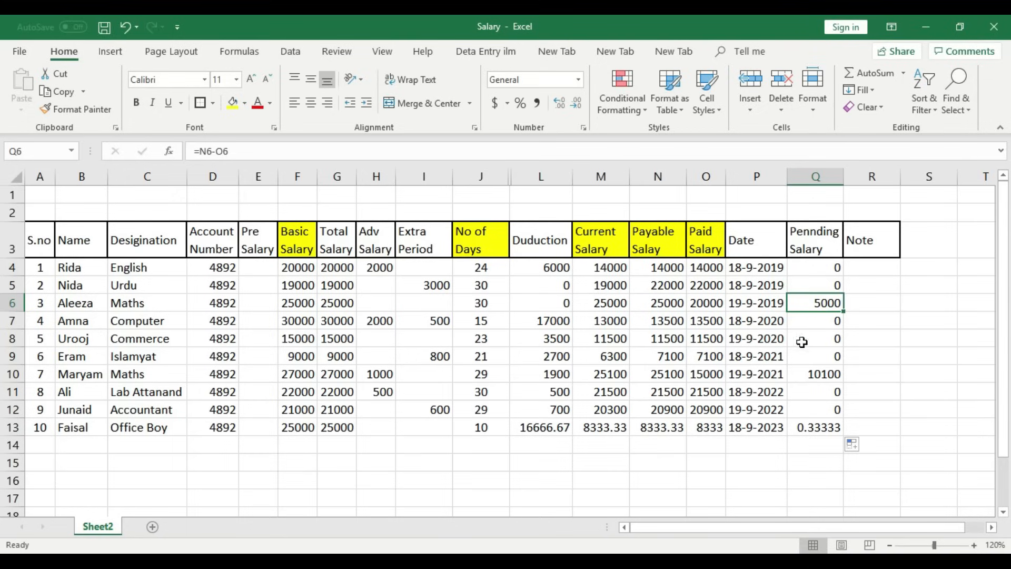
pyautogui.click(665, 376)
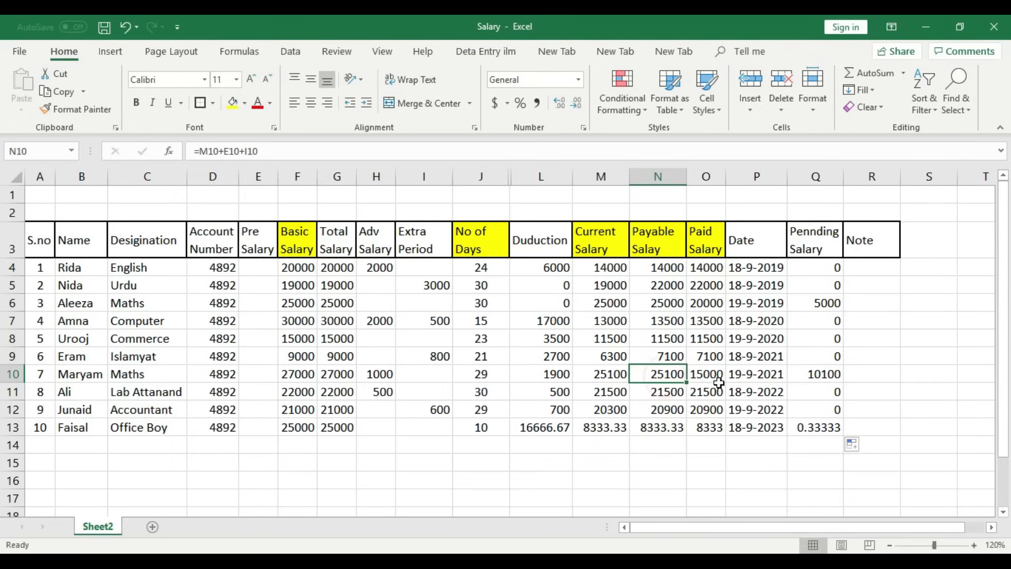
pyautogui.click(818, 374)
pyautogui.moveTo(721, 372); pyautogui.dragTo(659, 374)
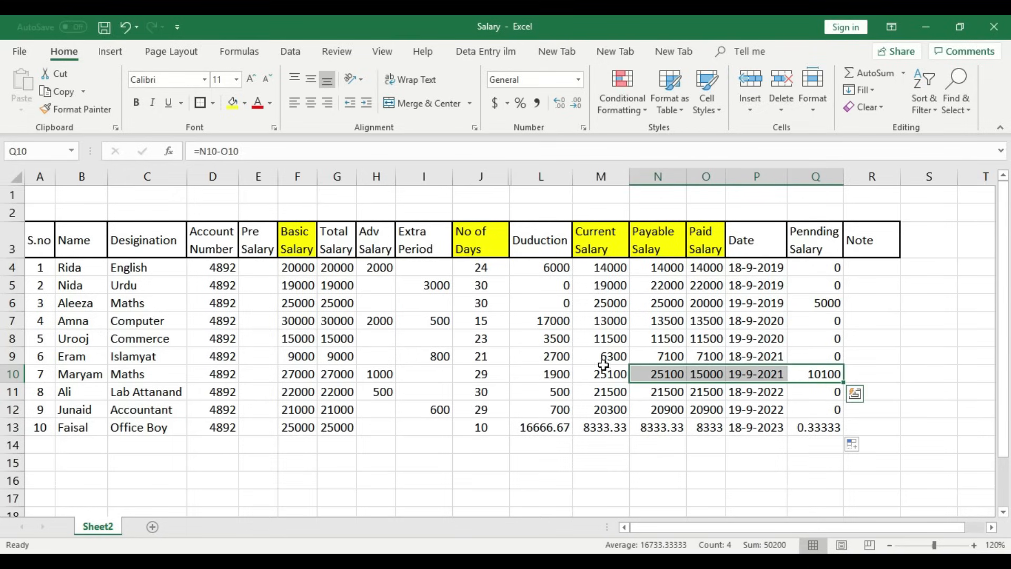
# - Fill N10:Q10 light green and review row 10's payable, paid and pending values
pyautogui.click(245, 102)
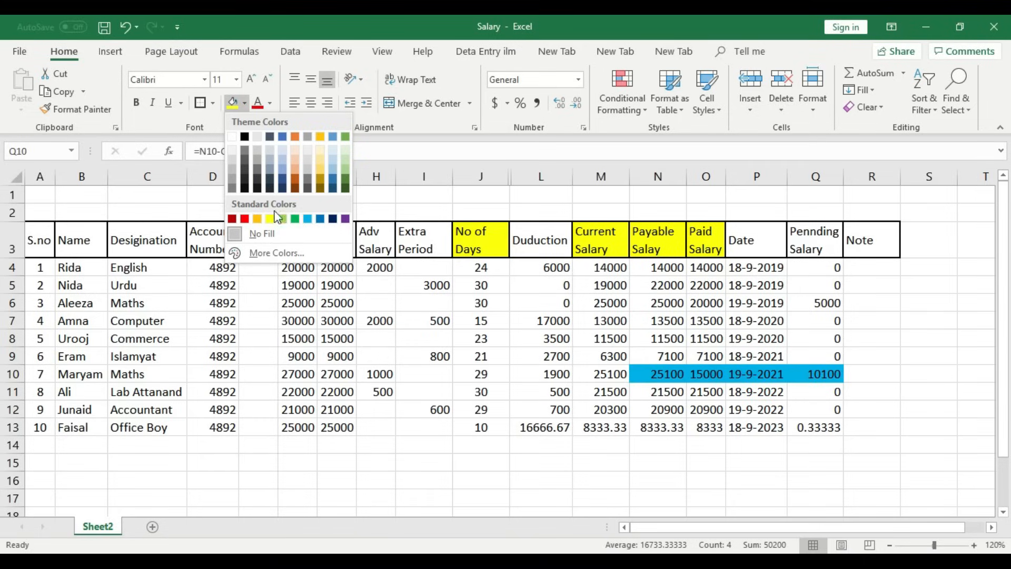
pyautogui.click(345, 151)
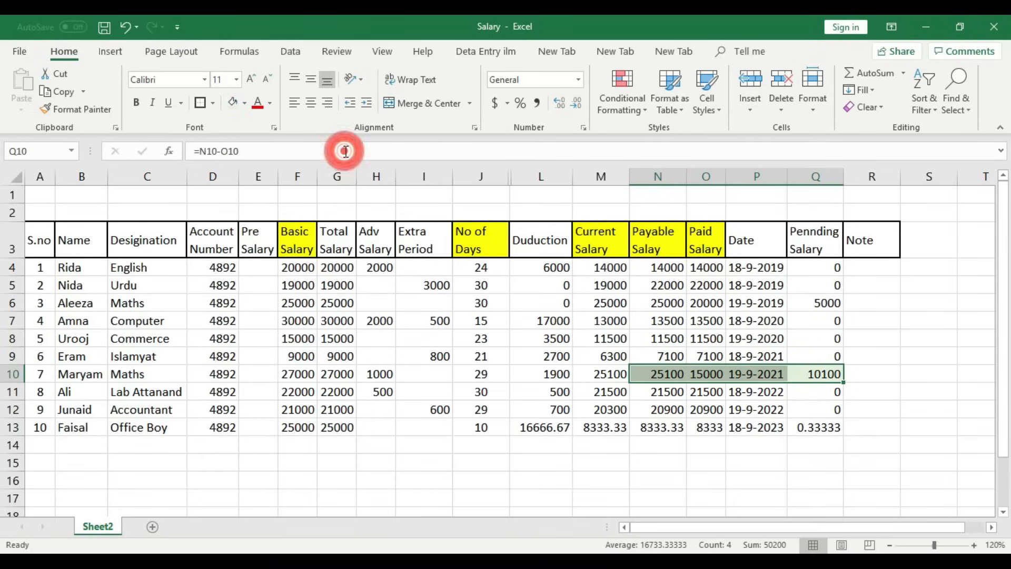
pyautogui.click(712, 374)
pyautogui.click(663, 374)
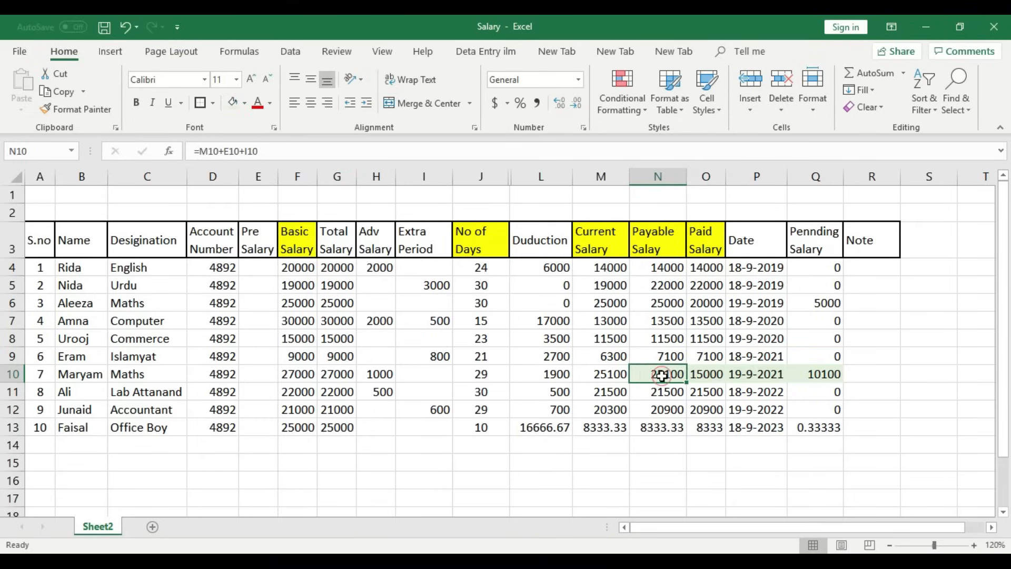
pyautogui.click(711, 377)
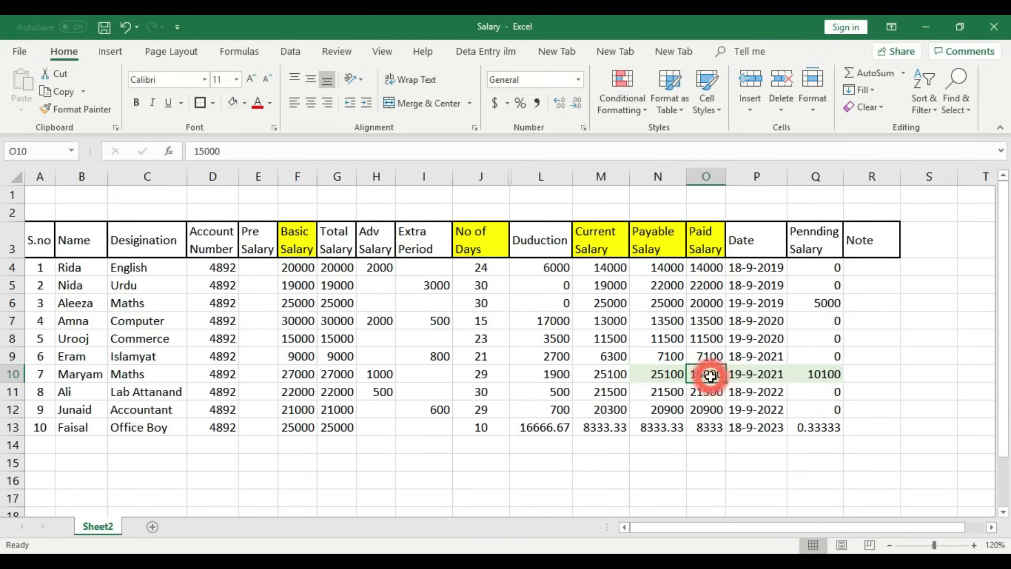
pyautogui.click(818, 373)
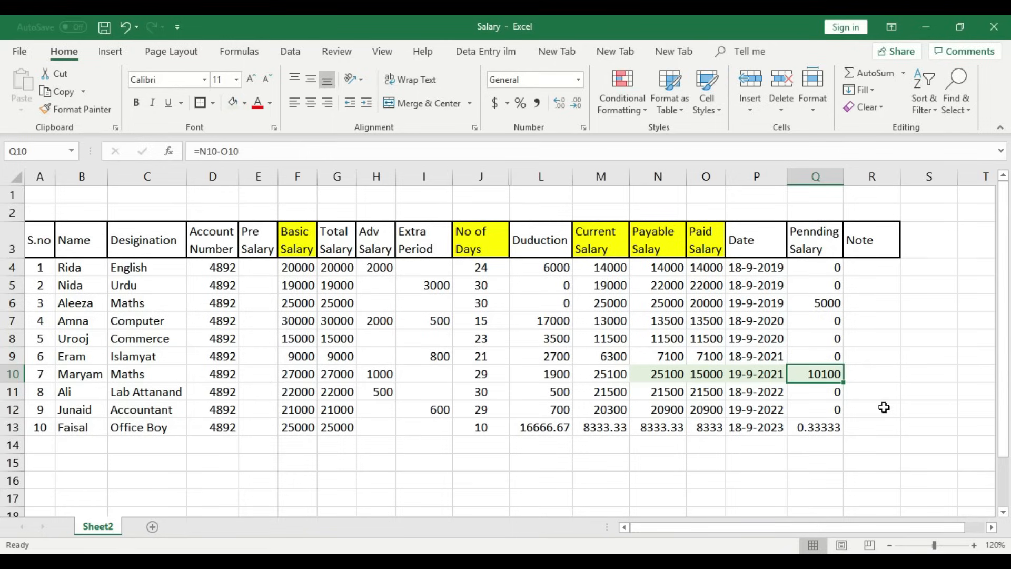
pyautogui.moveTo(251, 267); pyautogui.dragTo(261, 432)
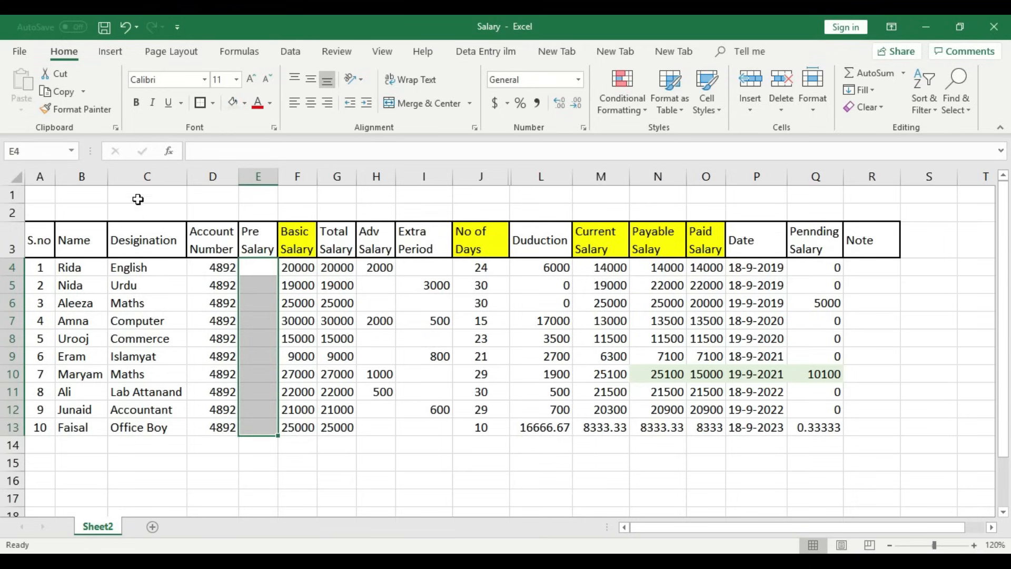
pyautogui.click(667, 269)
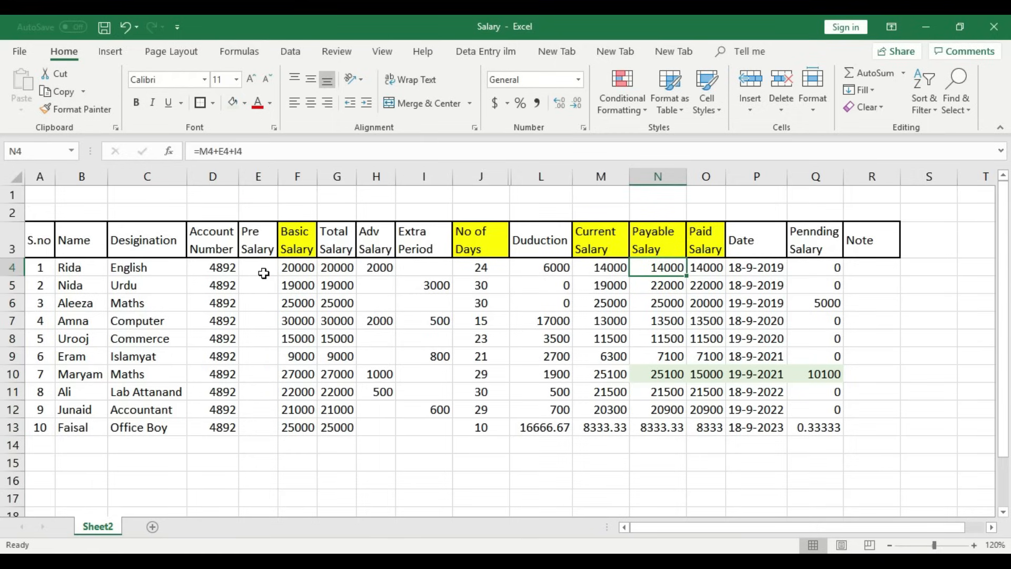
pyautogui.click(246, 266)
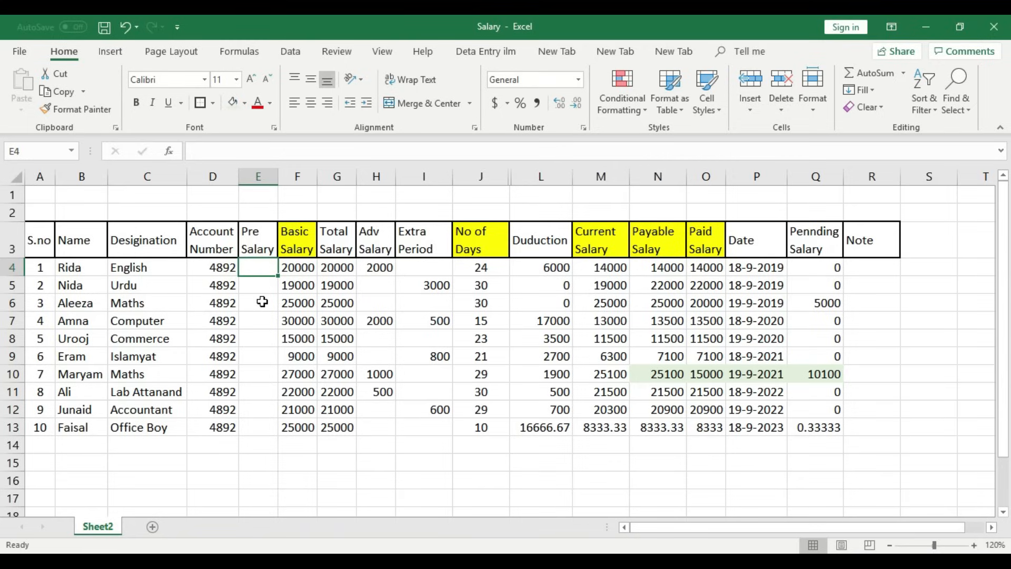
pyautogui.write('5000')
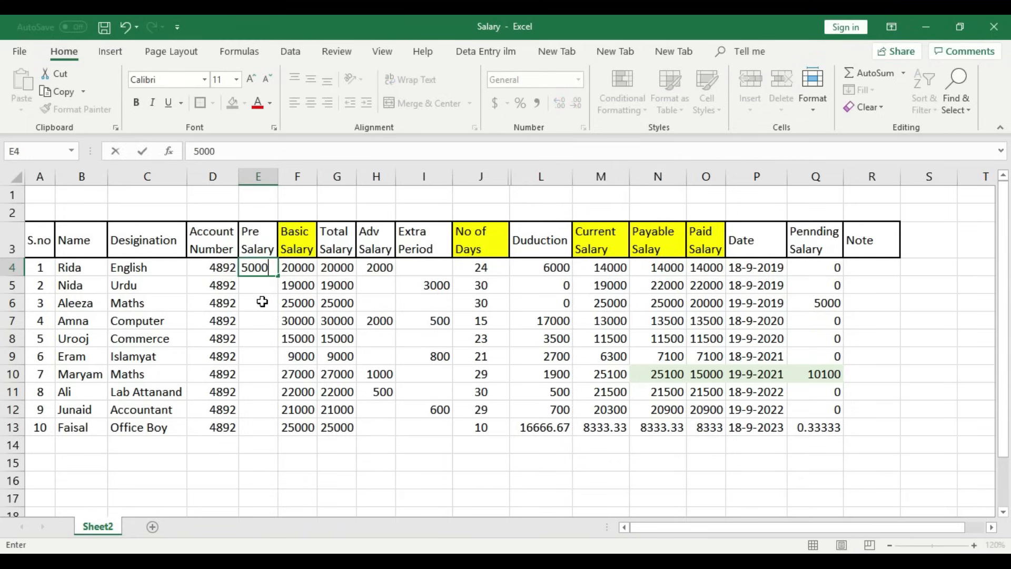
pyautogui.hotkey('ctrl', 'Return')
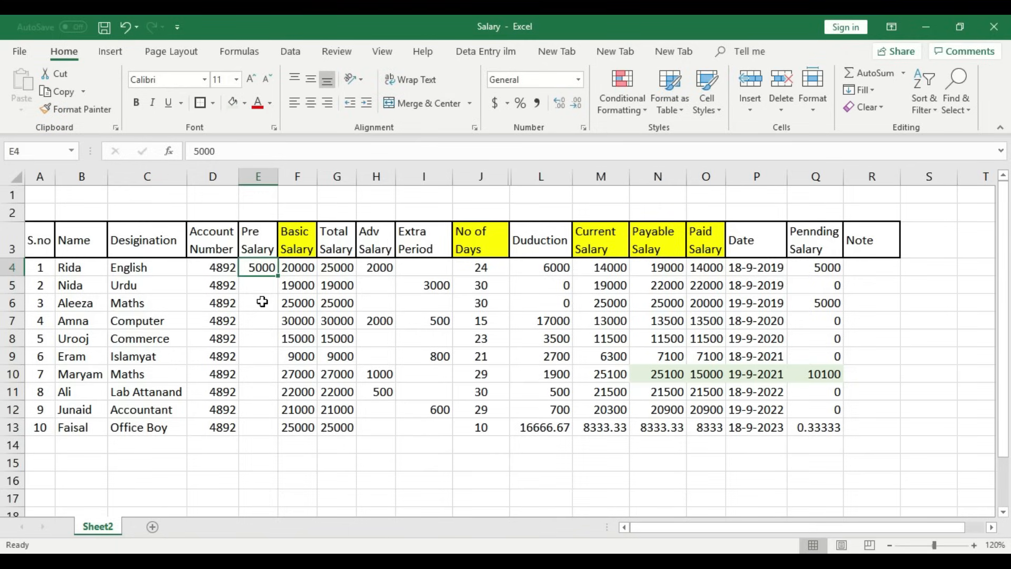
pyautogui.press('Right')
pyautogui.press('Right')
pyautogui.press('Right')
pyautogui.press('Right')
pyautogui.press('Right')
pyautogui.press('Right')
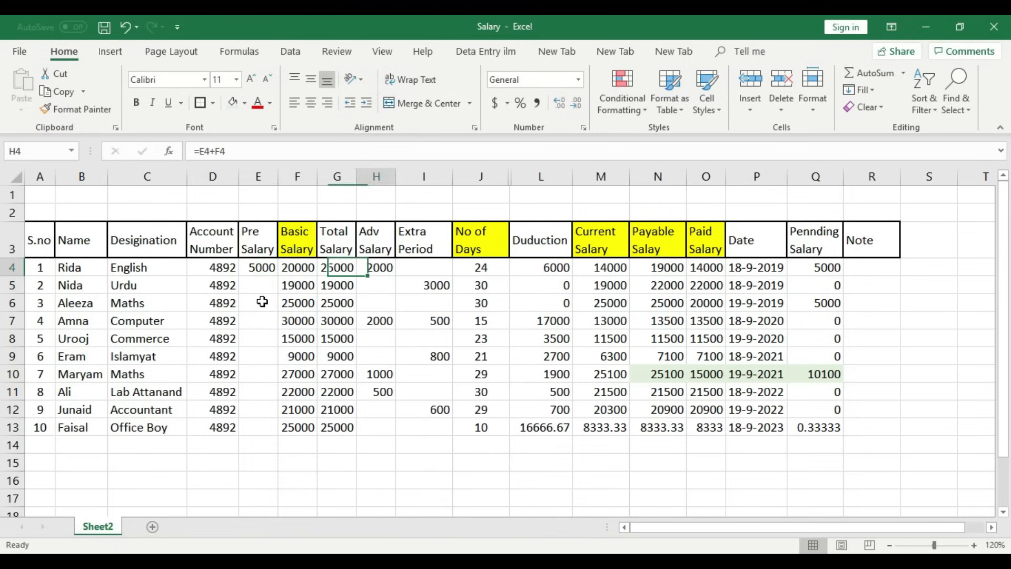
pyautogui.press('Left')
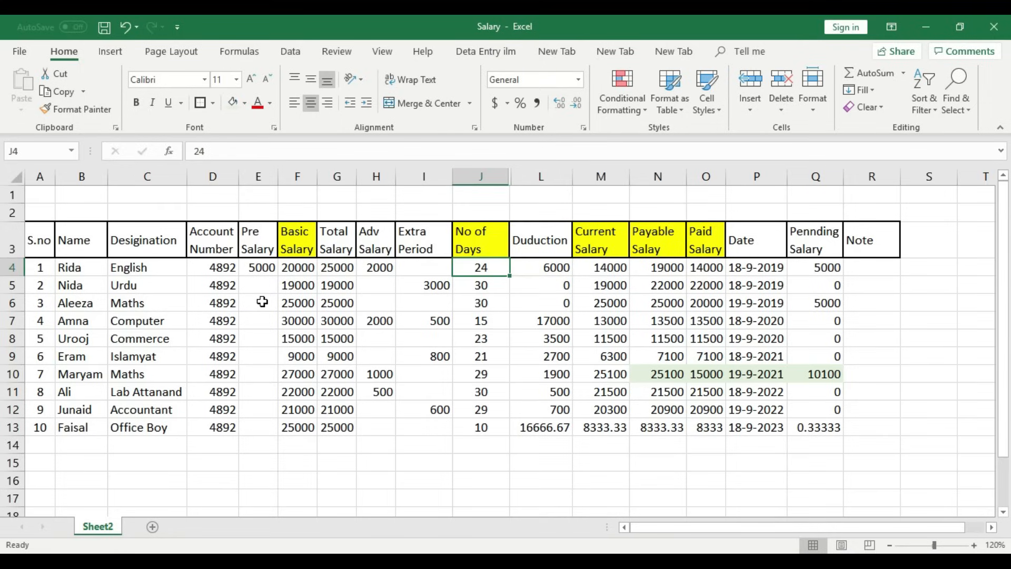
pyautogui.press('Right')
pyautogui.press('Right')
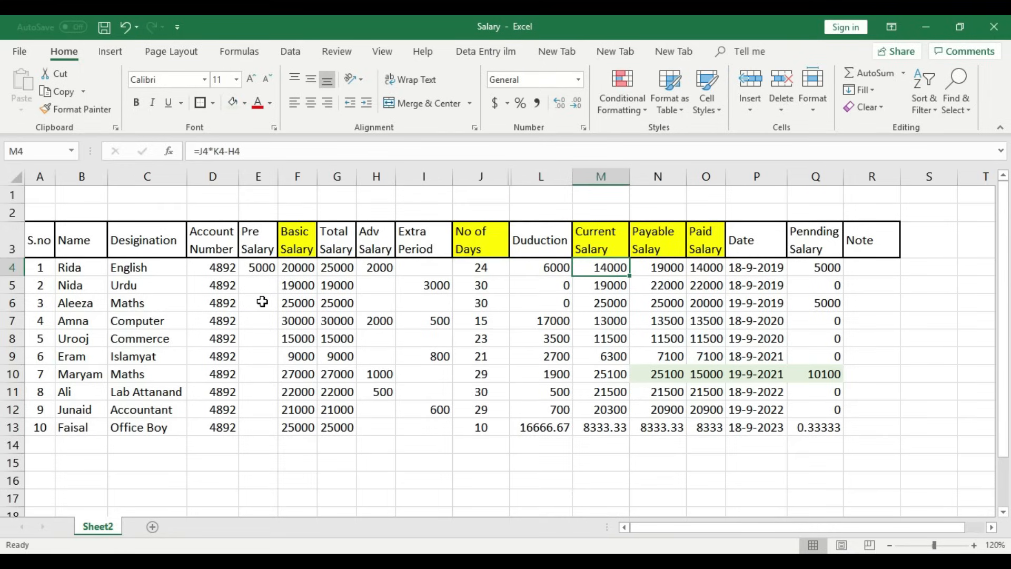
pyautogui.press('Right')
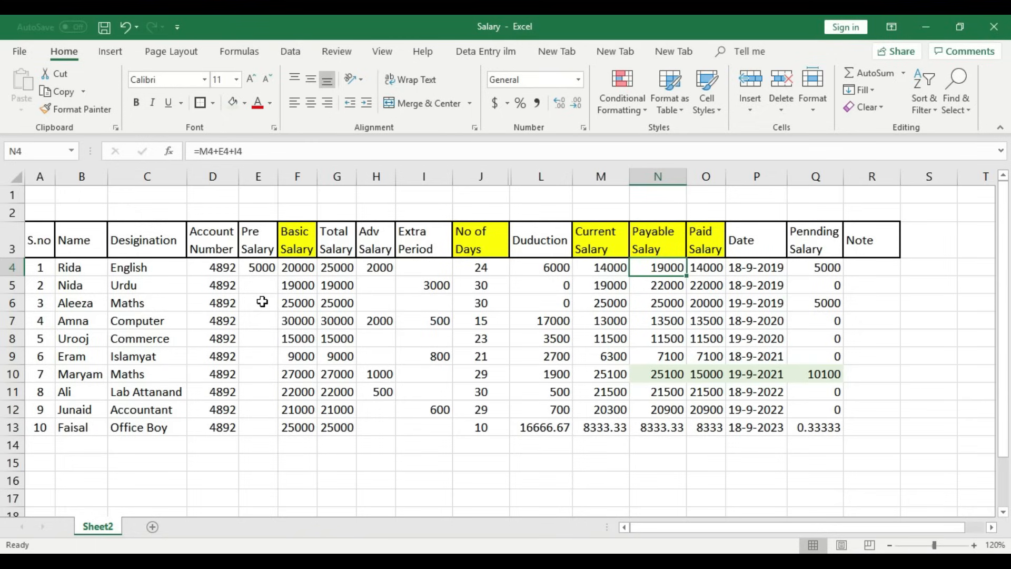
pyautogui.press('Left')
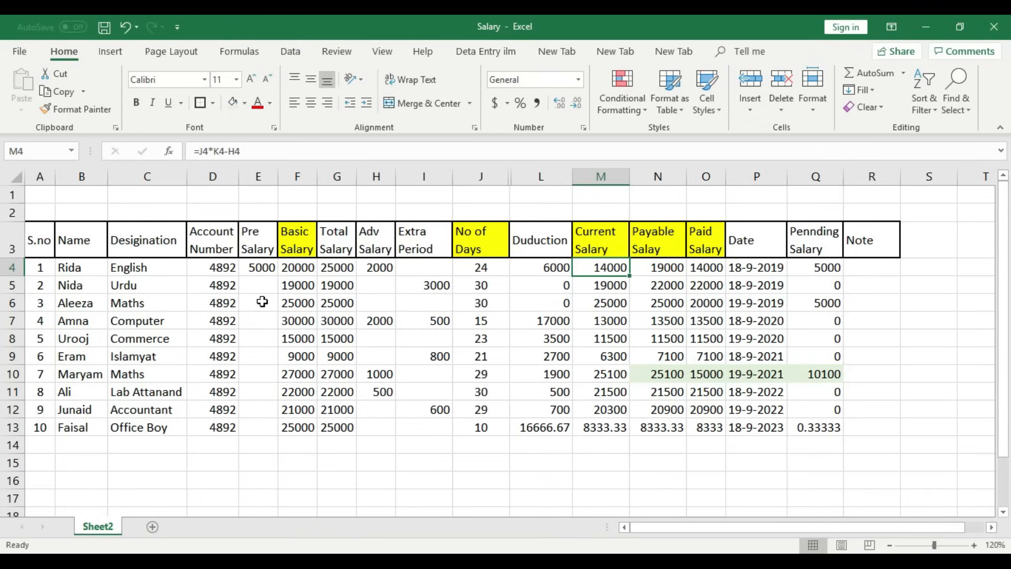
pyautogui.press('Right')
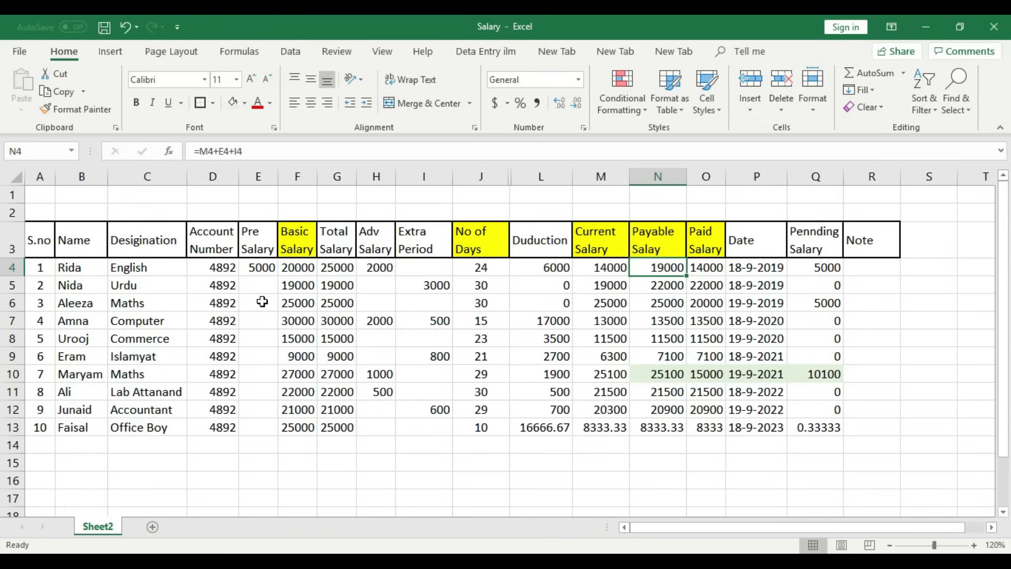
pyautogui.click(263, 268)
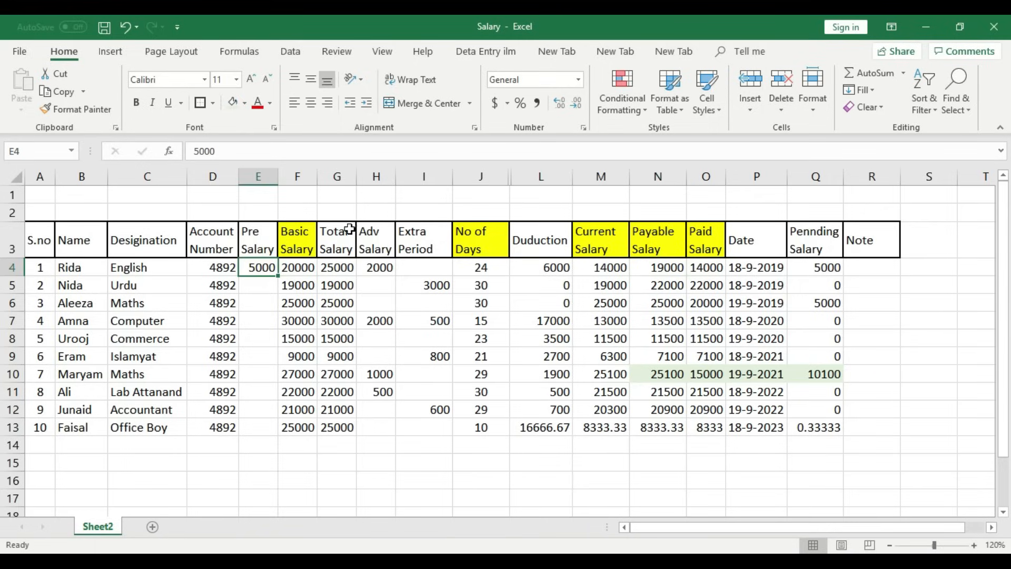
pyautogui.click(674, 267)
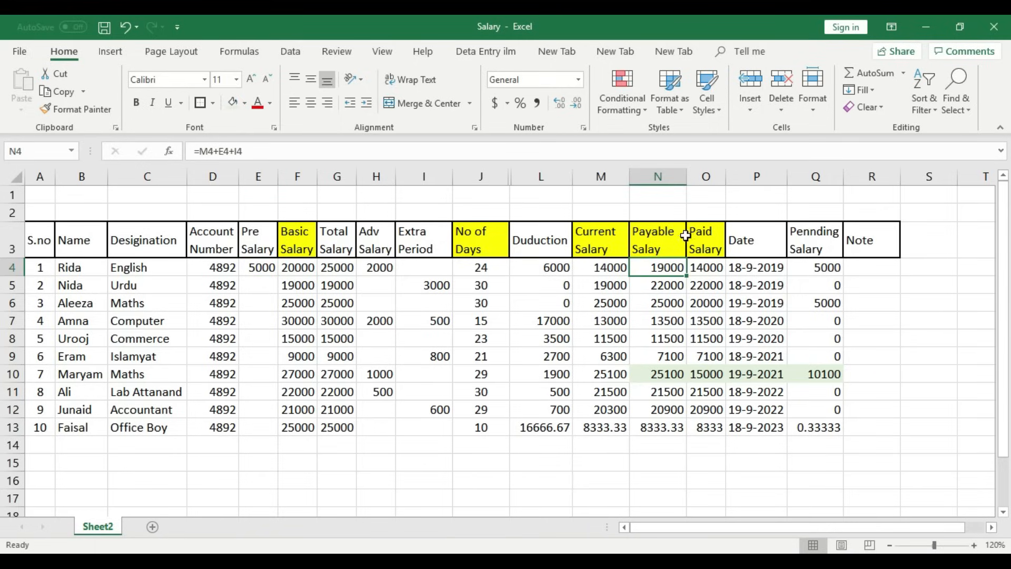
pyautogui.click(716, 267)
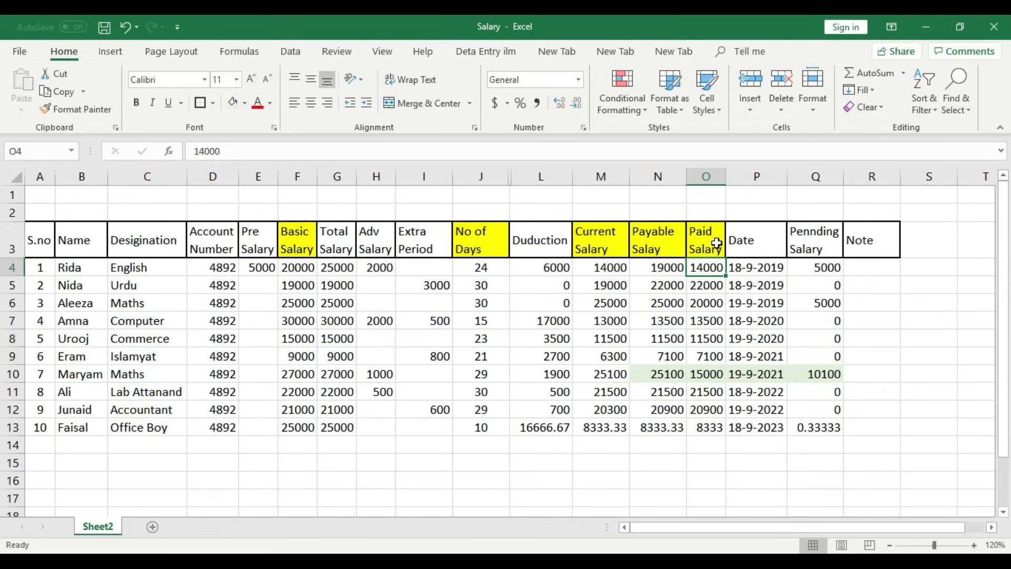
pyautogui.click(826, 267)
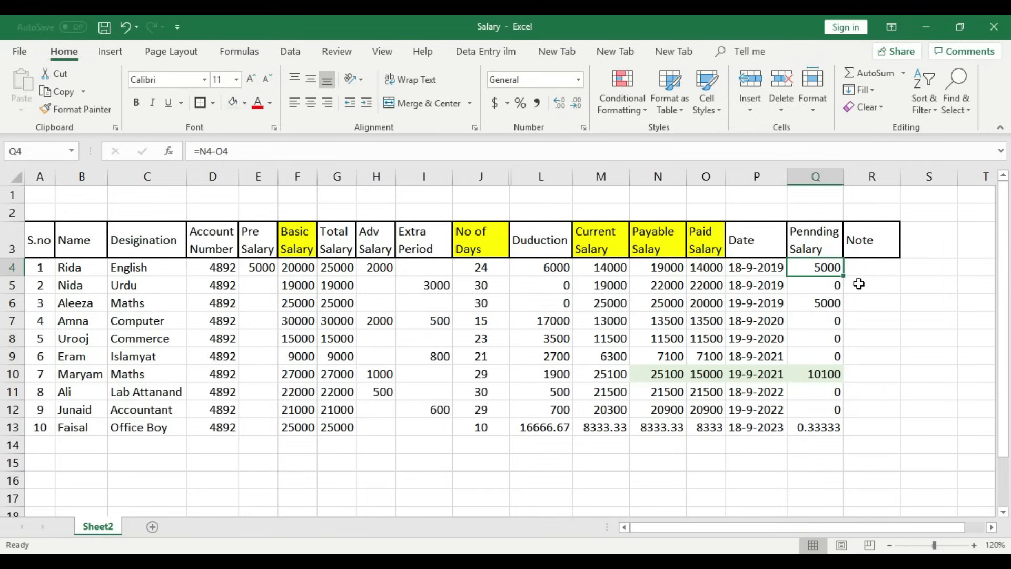
# - Type Pending in R4 and a centred Clear note in R5
pyautogui.click(869, 268)
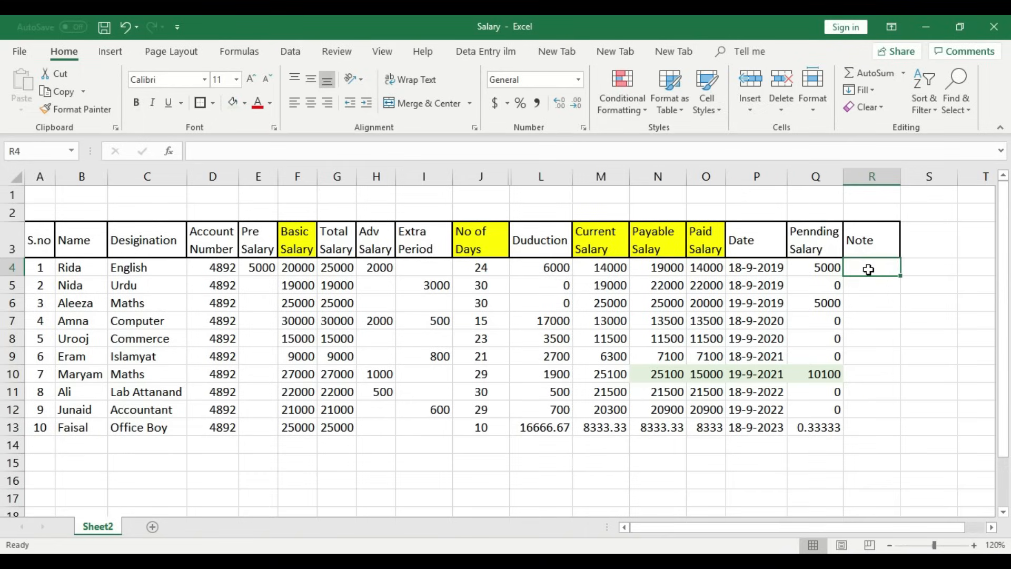
pyautogui.write('Pen')
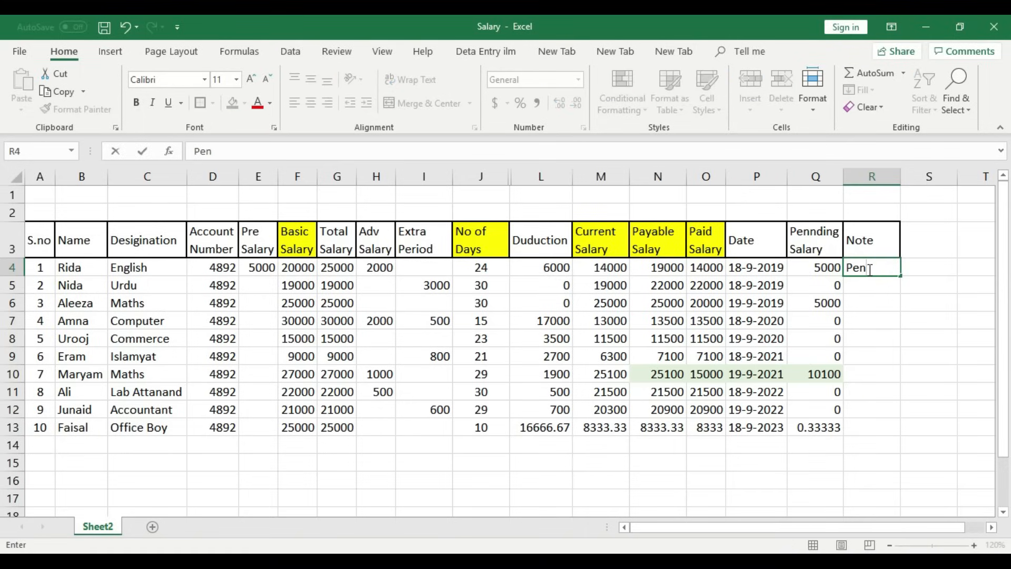
pyautogui.write('ding')
pyautogui.press('Return')
pyautogui.write('Cle')
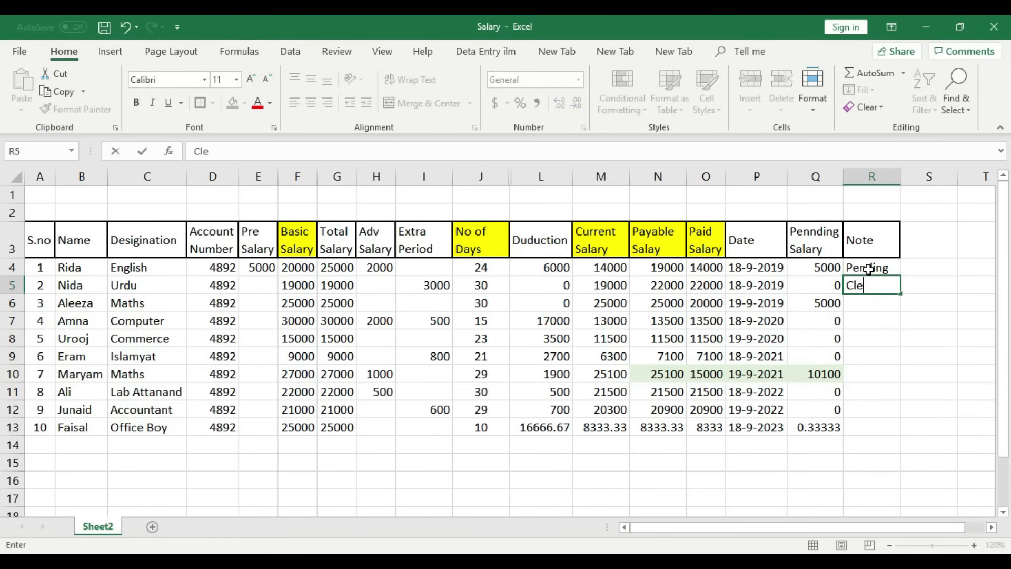
pyautogui.write('ar')
pyautogui.press('Return')
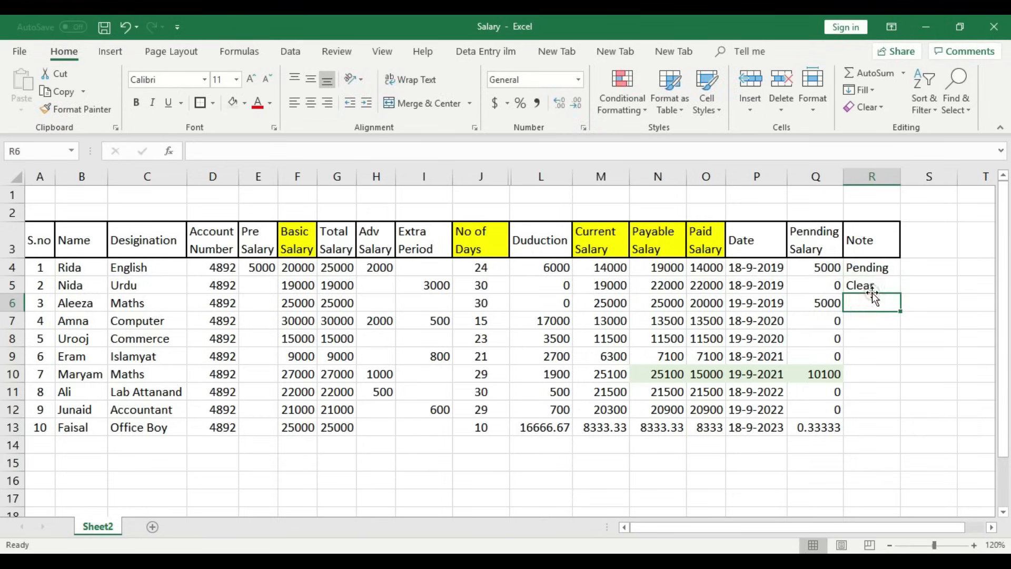
pyautogui.click(869, 288)
pyautogui.click(323, 99)
pyautogui.click(896, 326)
pyautogui.click(886, 292)
pyautogui.click(311, 103)
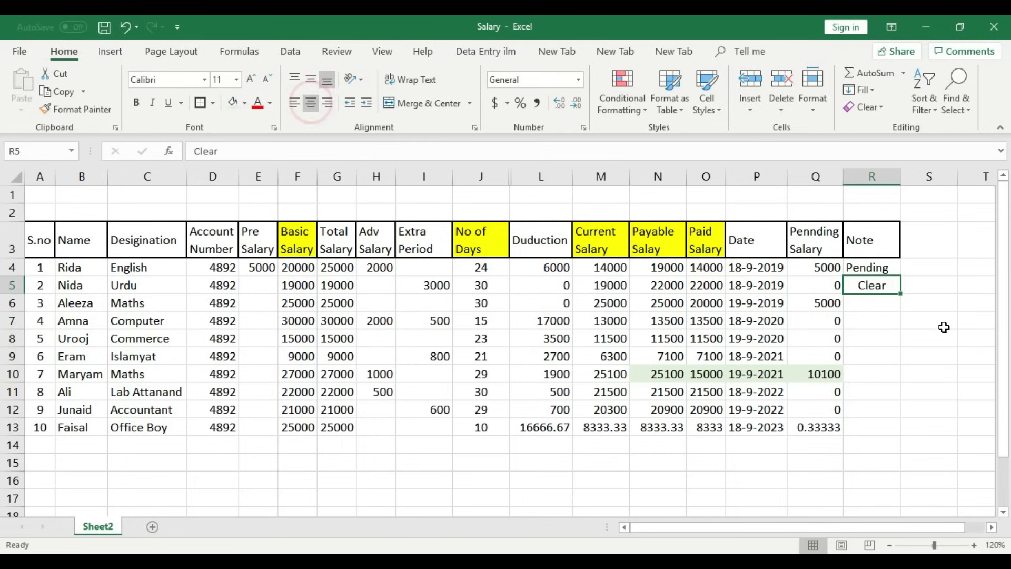
# - Copy Clear into R7 and fill it down through R9
pyautogui.rightClick(875, 297)
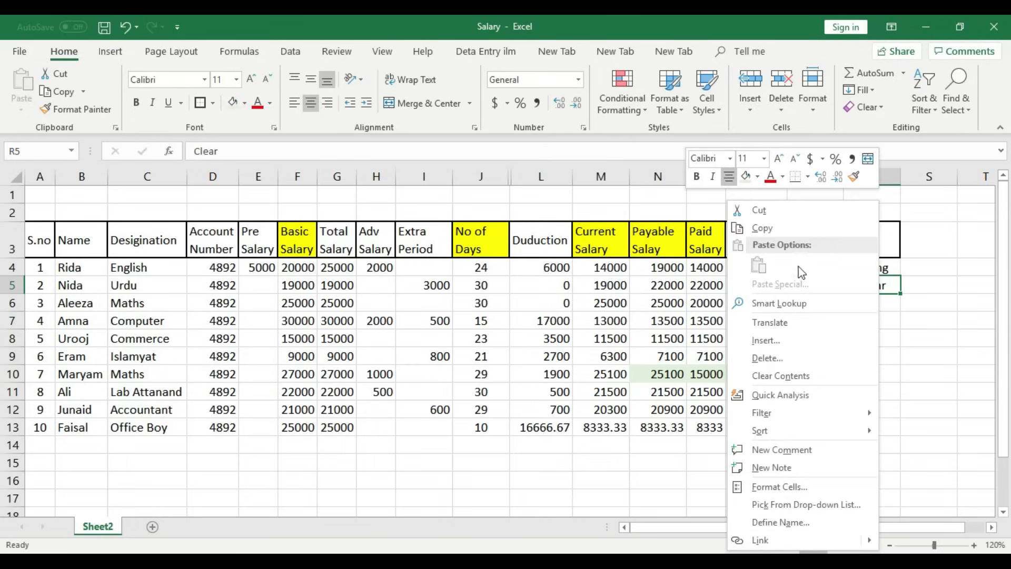
pyautogui.click(770, 230)
pyautogui.click(862, 316)
pyautogui.rightClick(863, 317)
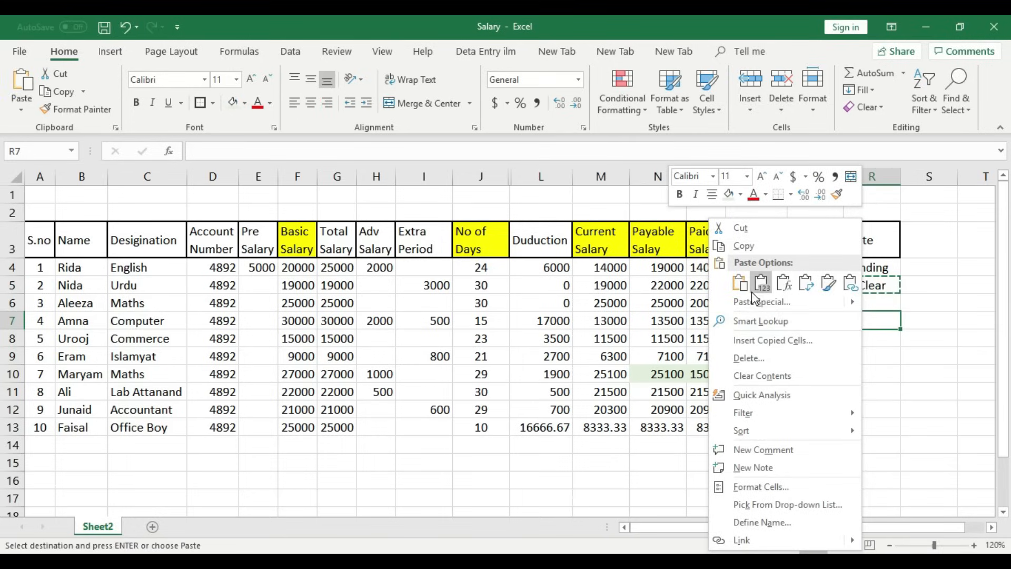
pyautogui.click(748, 285)
pyautogui.moveTo(900, 329); pyautogui.dragTo(890, 356)
# - Paste Clear into R11, R12 and R13
pyautogui.click(889, 356)
pyautogui.rightClick(889, 356)
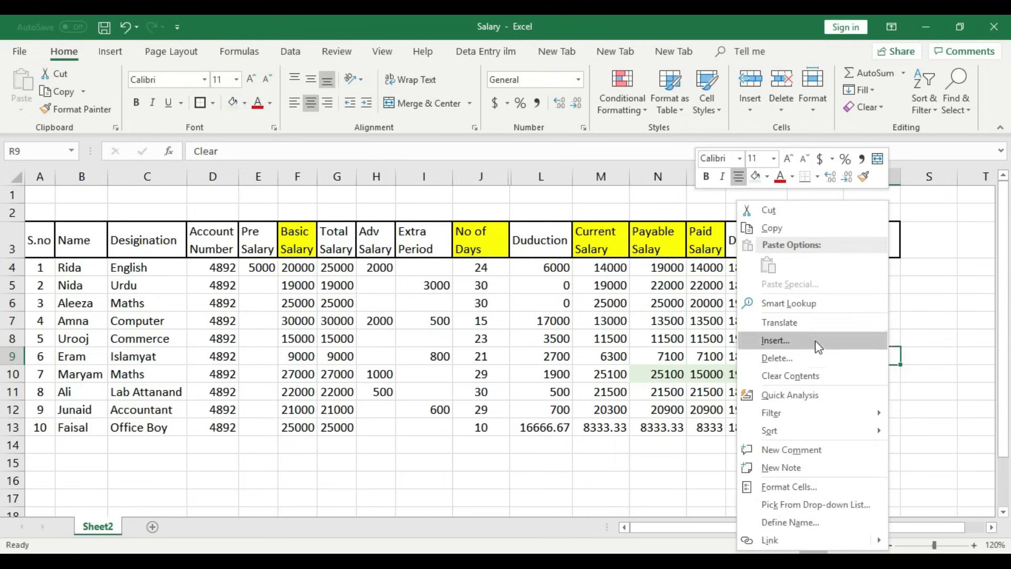
pyautogui.click(764, 226)
pyautogui.rightClick(862, 393)
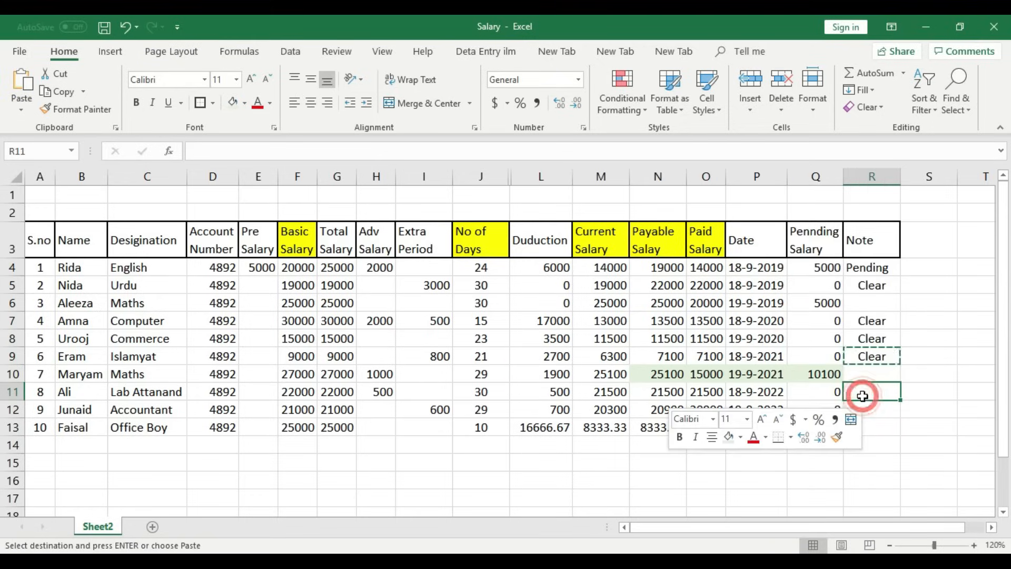
pyautogui.click(739, 129)
pyautogui.rightClick(879, 409)
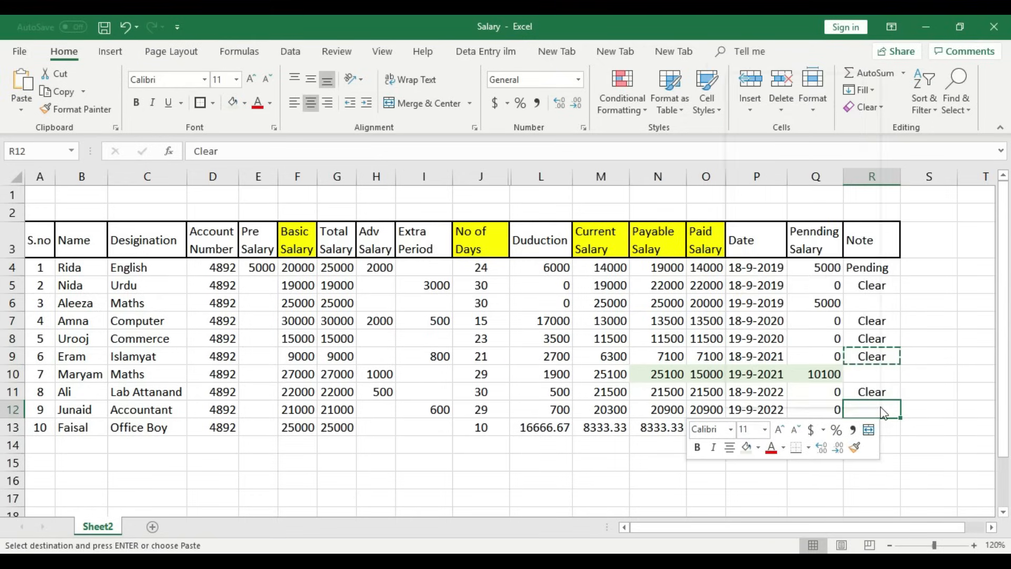
pyautogui.click(759, 139)
pyautogui.rightClick(883, 428)
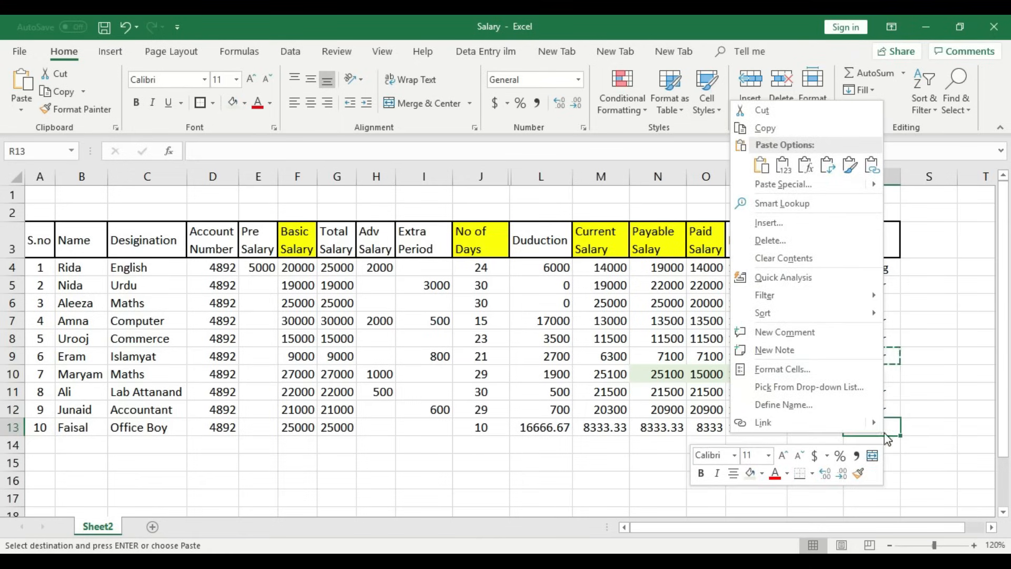
pyautogui.click(761, 167)
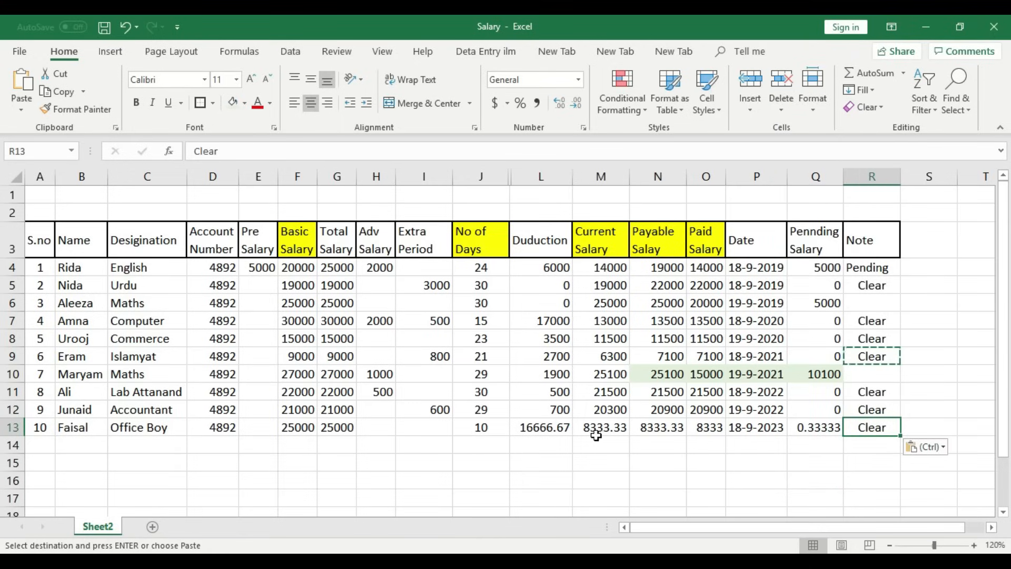
pyautogui.click(489, 427)
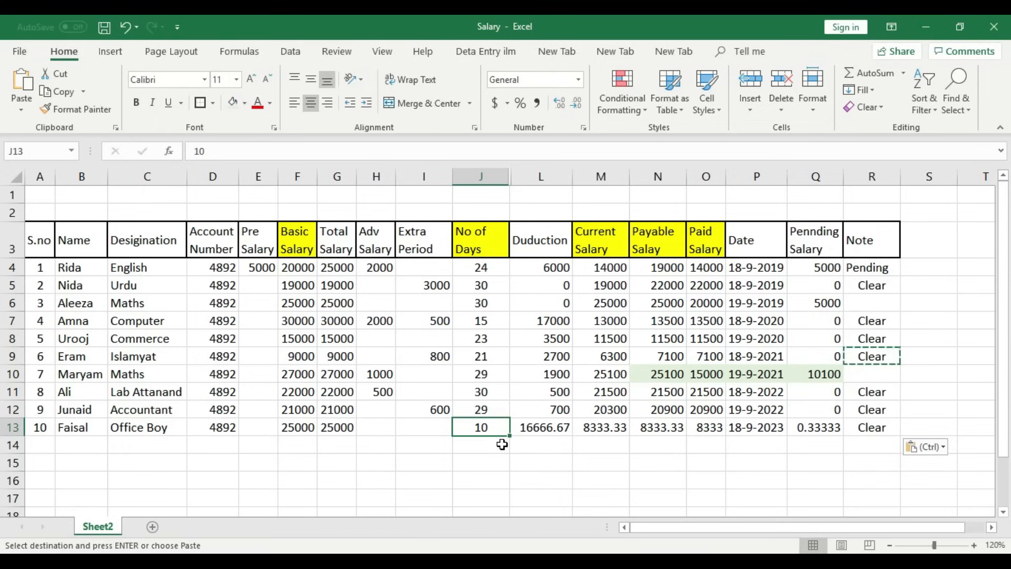
# - Enter 21 days in J13, giving a 7500 deduction and 9167 pending salary
pyautogui.write('20')
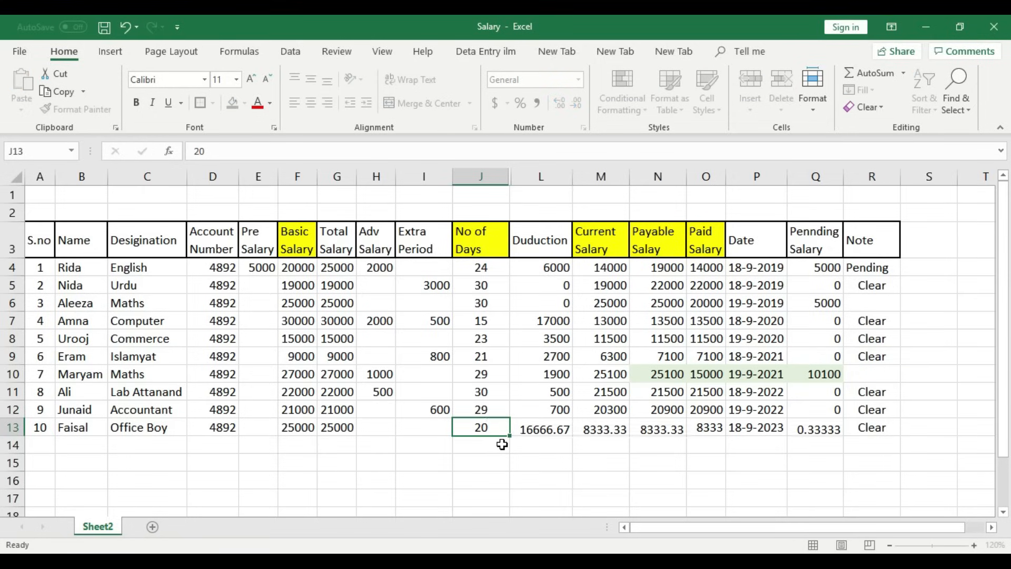
pyautogui.press('Up')
pyautogui.press('Down')
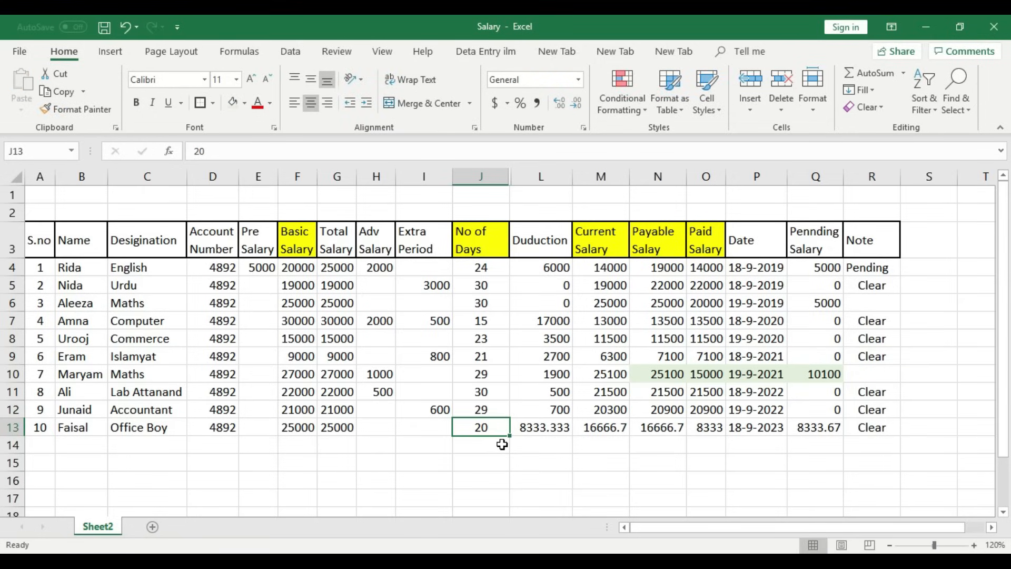
pyautogui.write('21')
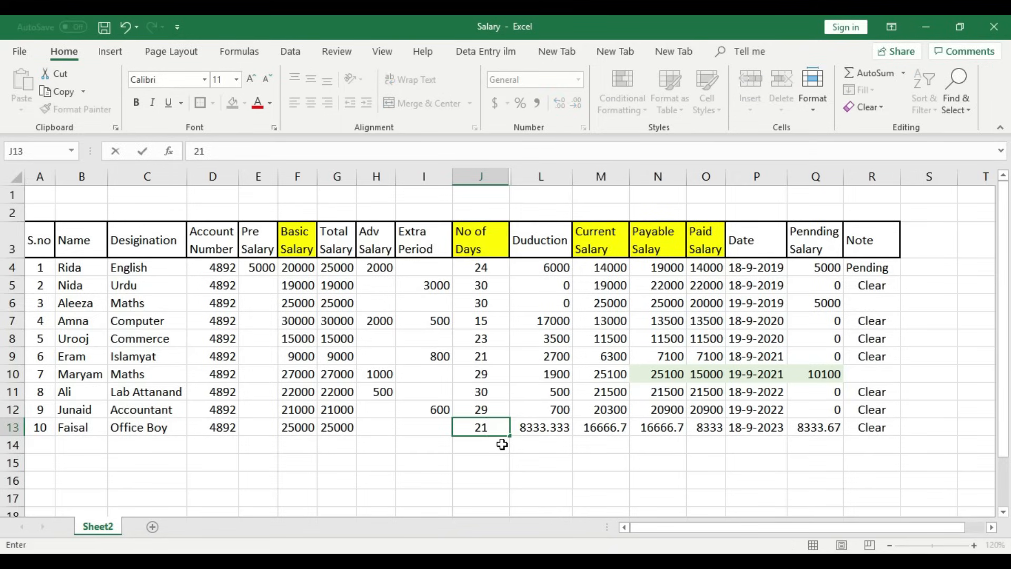
pyautogui.press('Up')
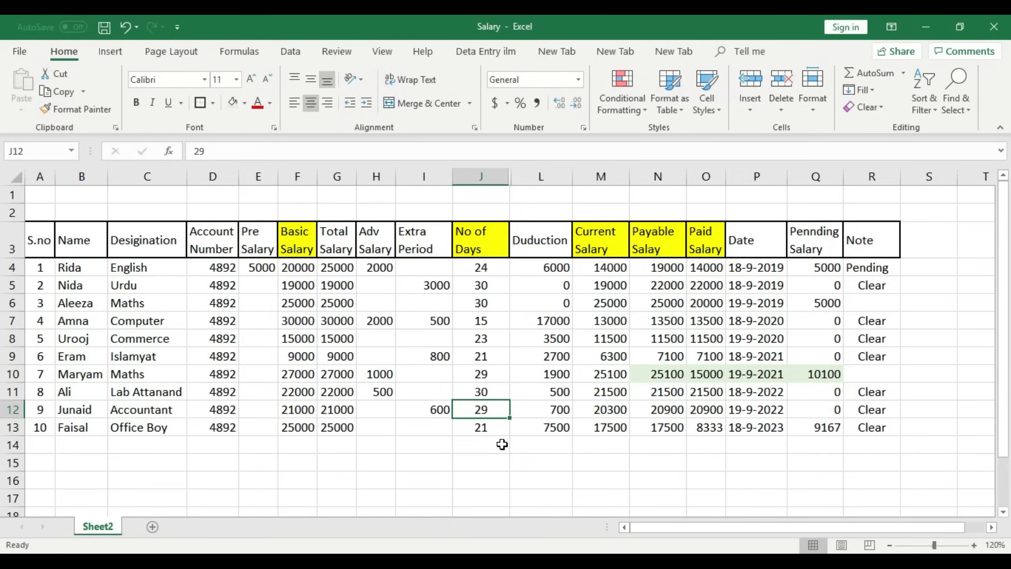
pyautogui.press('Down')
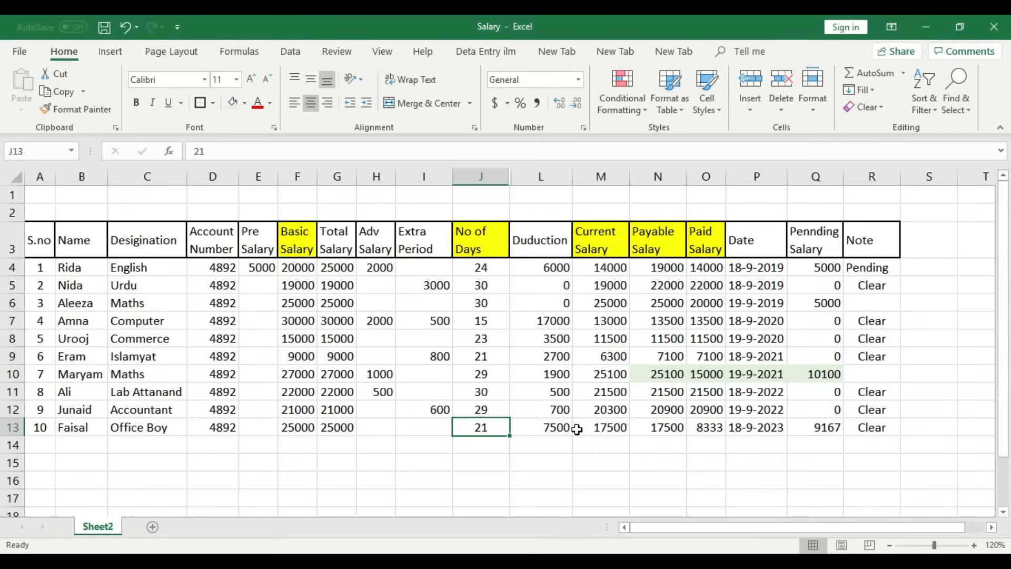
# - Merge A1:R2 and type 'Reader College Bhalwal' as the title's first line
pyautogui.moveTo(48, 194); pyautogui.dragTo(870, 216)
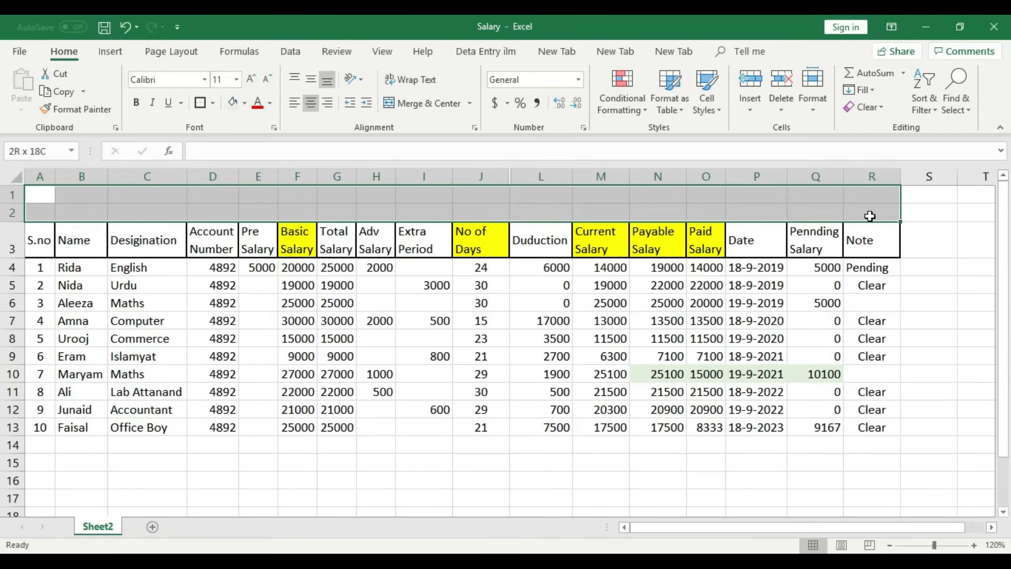
pyautogui.click(414, 102)
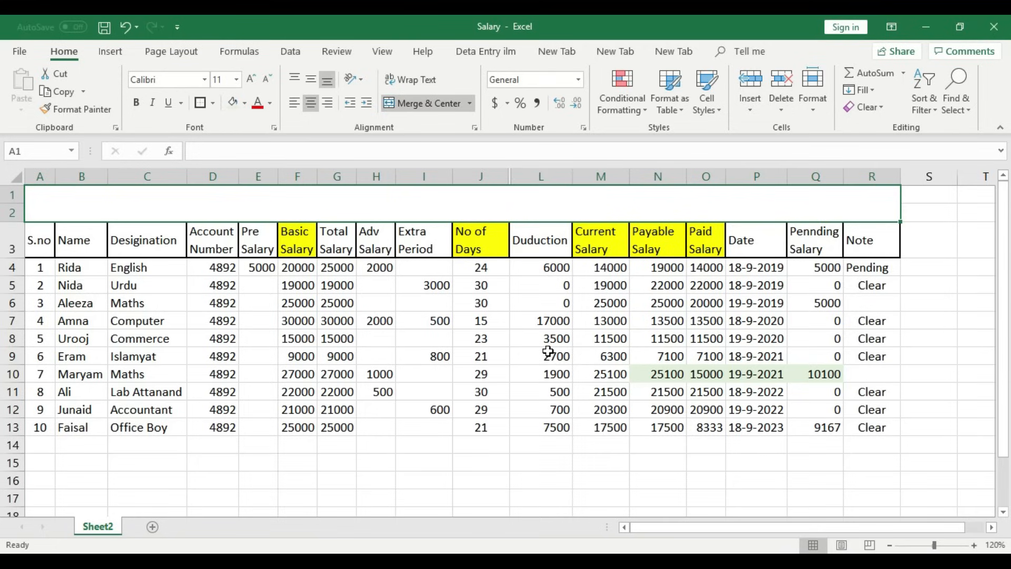
pyautogui.doubleClick(533, 203)
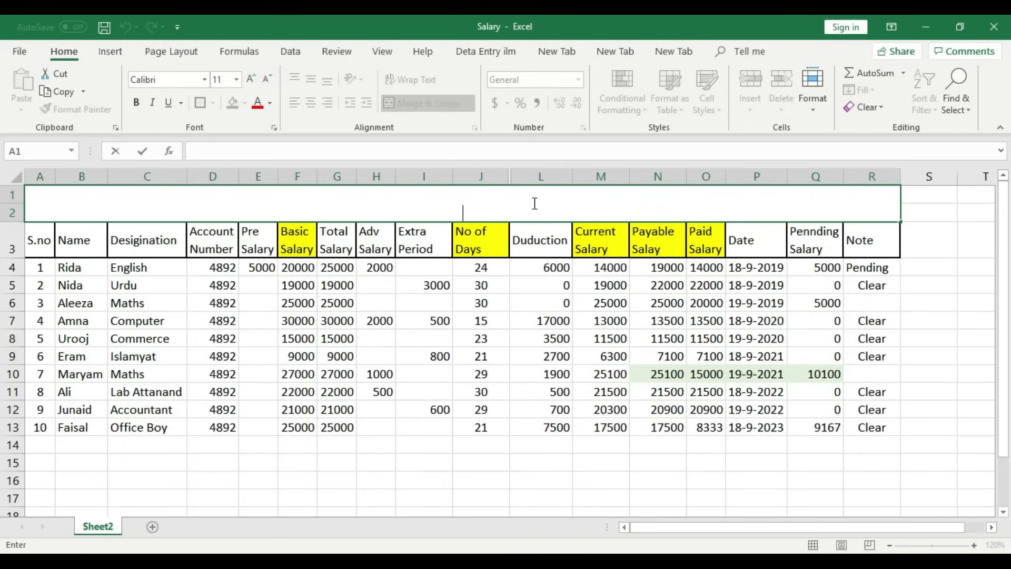
pyautogui.write('Reader')
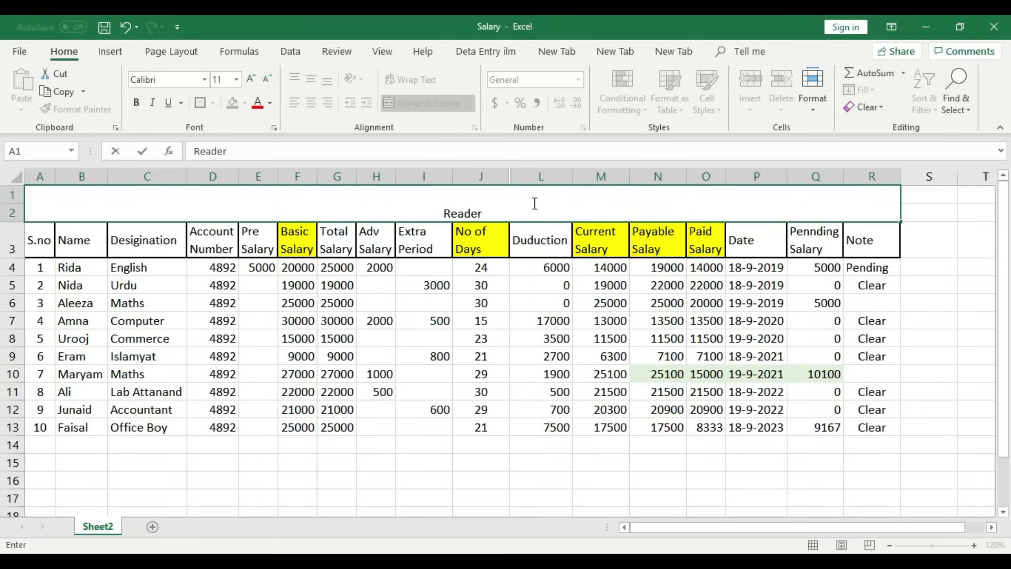
pyautogui.write(' College')
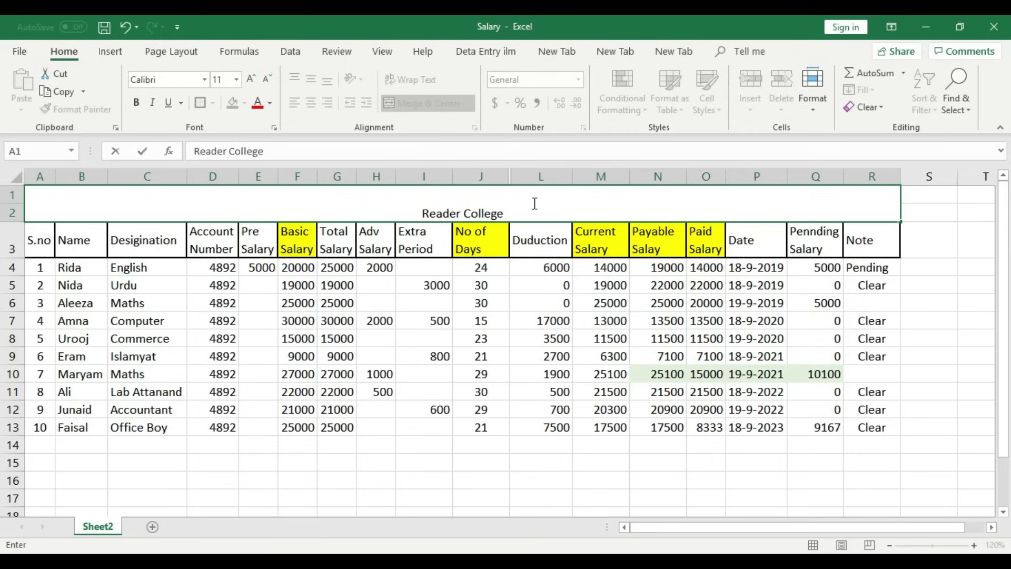
pyautogui.write(' Bhalwal')
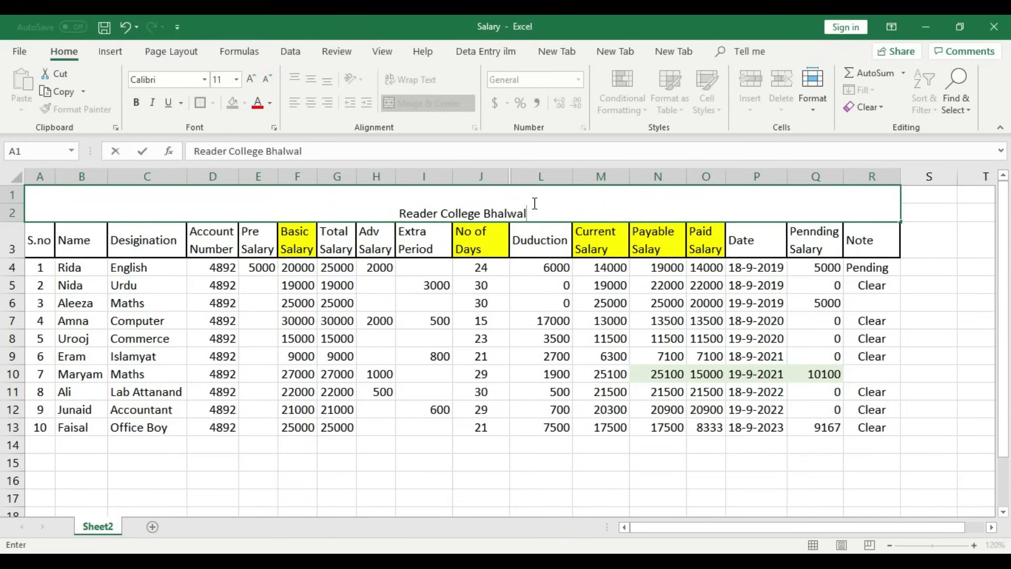
pyautogui.hotkey('alt', 'Return')
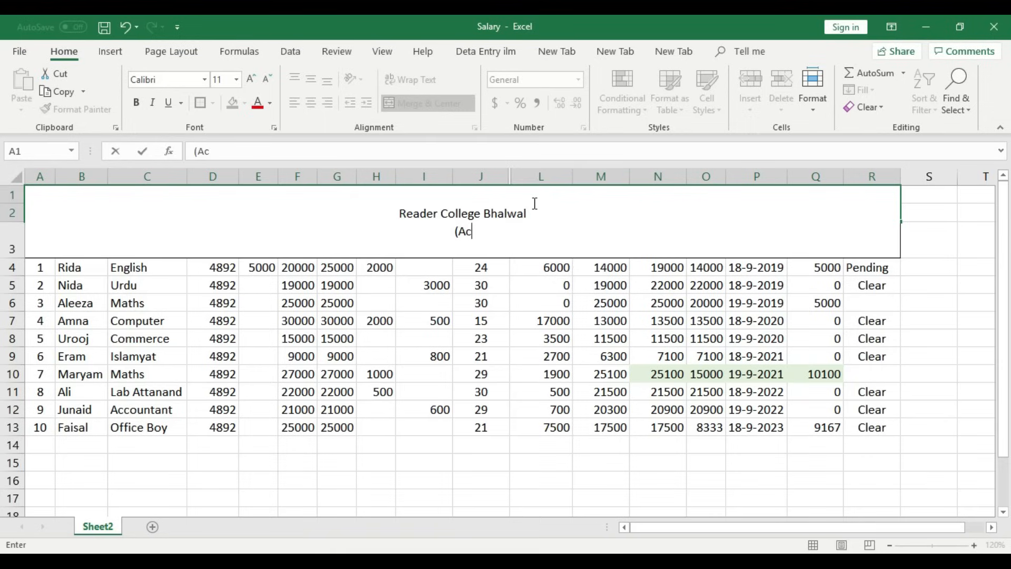
# - Add the second title line '(Acdamic Staff) Salary Month of September,2019'
pyautogui.write('(Acdamic')
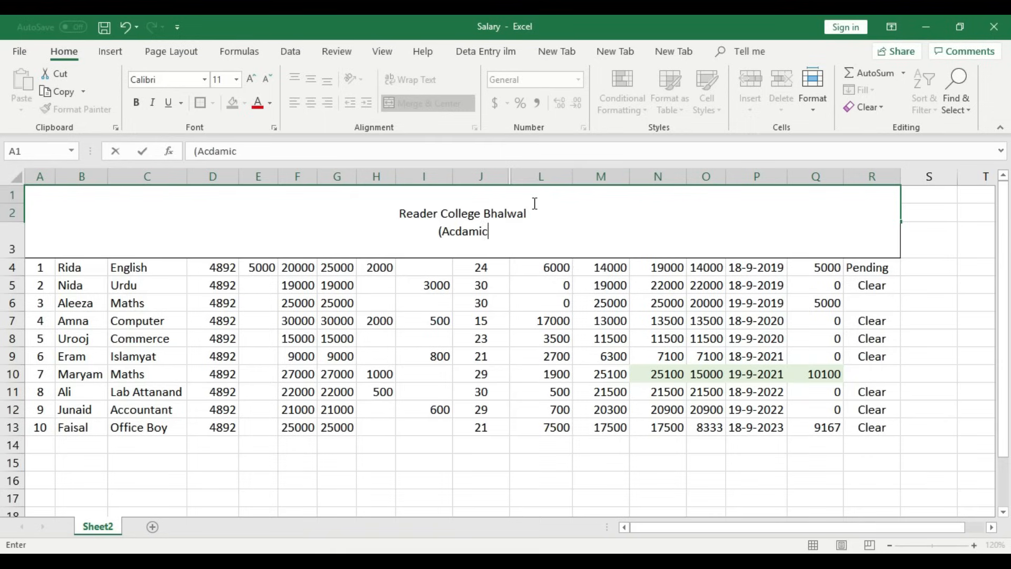
pyautogui.write(' Staff')
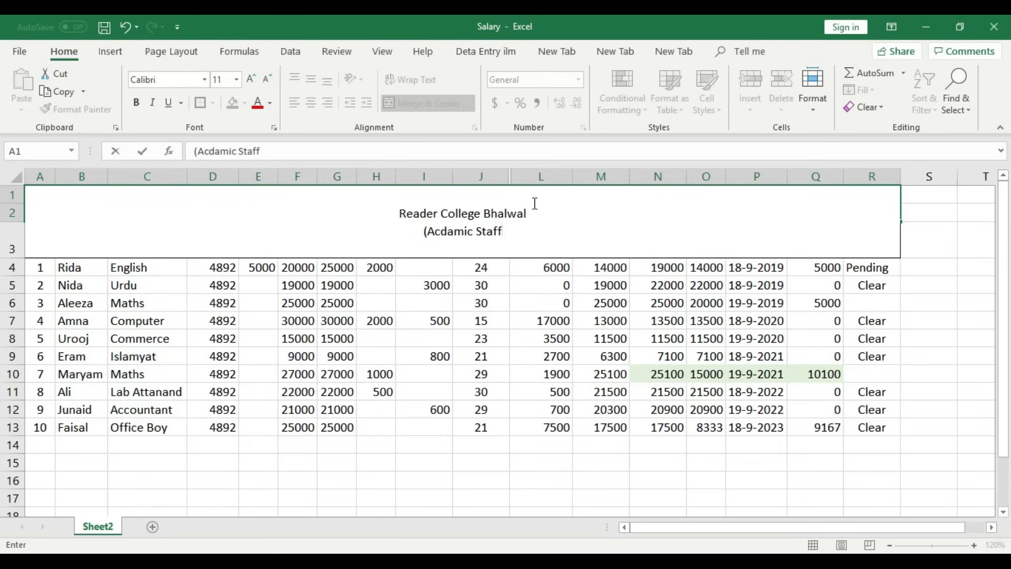
pyautogui.write(')')
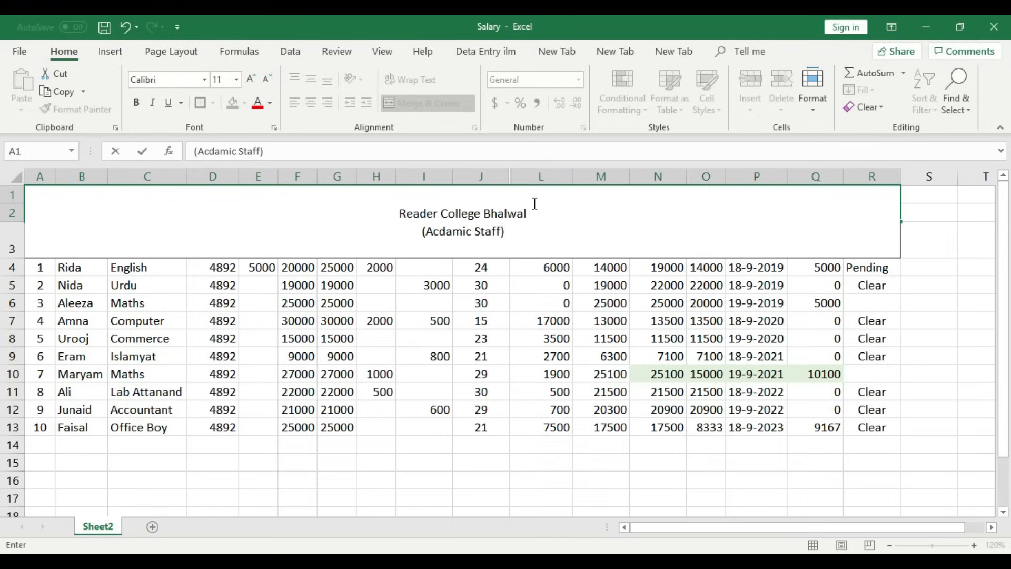
pyautogui.write(' Sal')
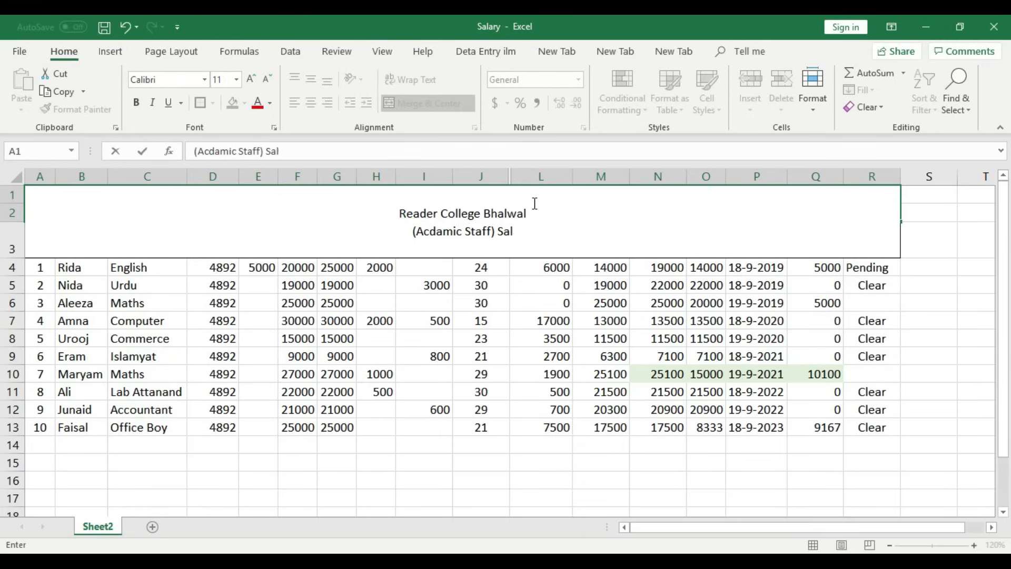
pyautogui.write('ary Month of ')
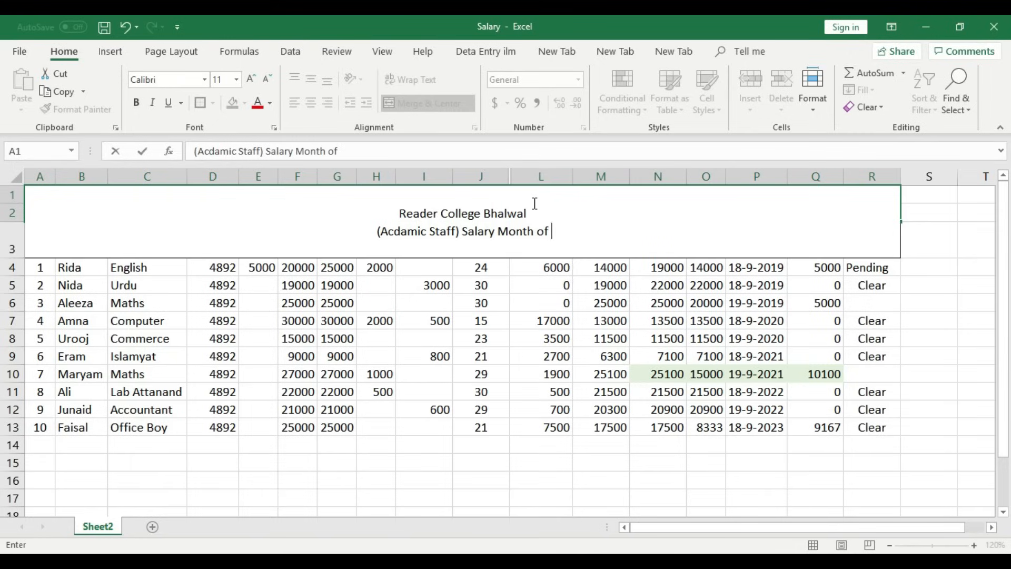
pyautogui.write('A')
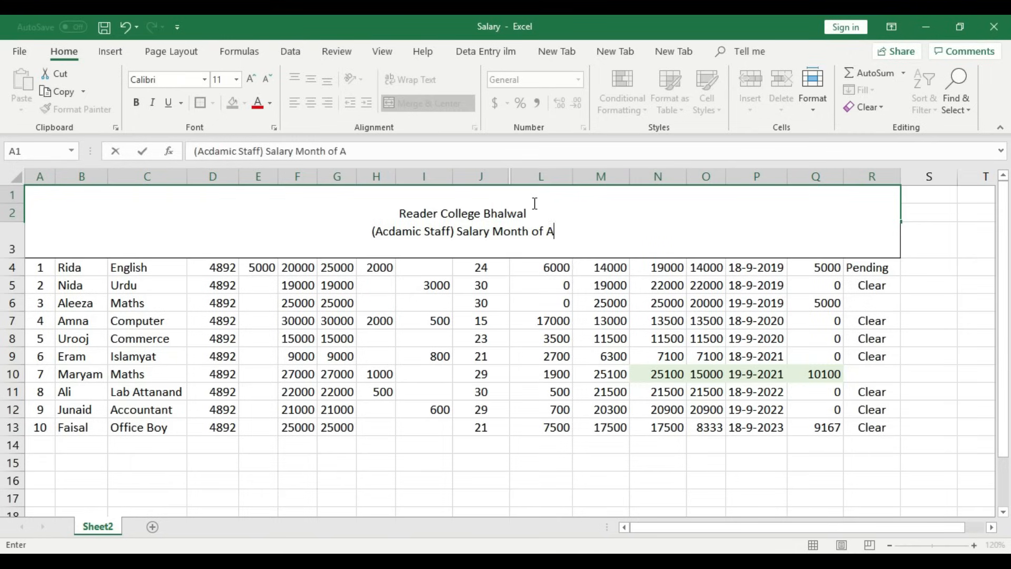
pyautogui.write('ugu')
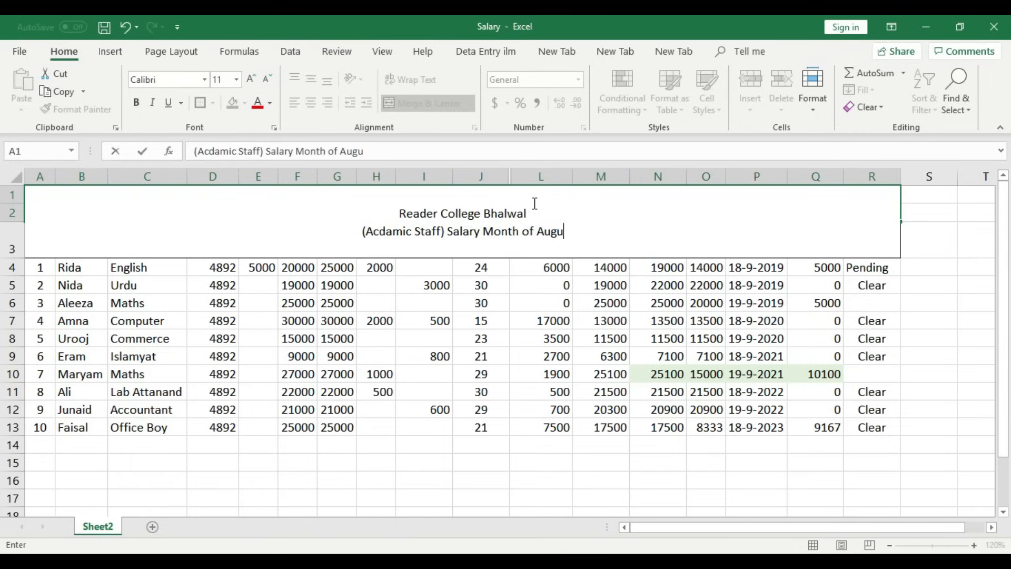
pyautogui.write('st')
pyautogui.press('BackSpace')
pyautogui.press('BackSpace')
pyautogui.press('BackSpace')
pyautogui.press('BackSpace')
pyautogui.press('BackSpace')
pyautogui.press('BackSpace')
pyautogui.write('S')
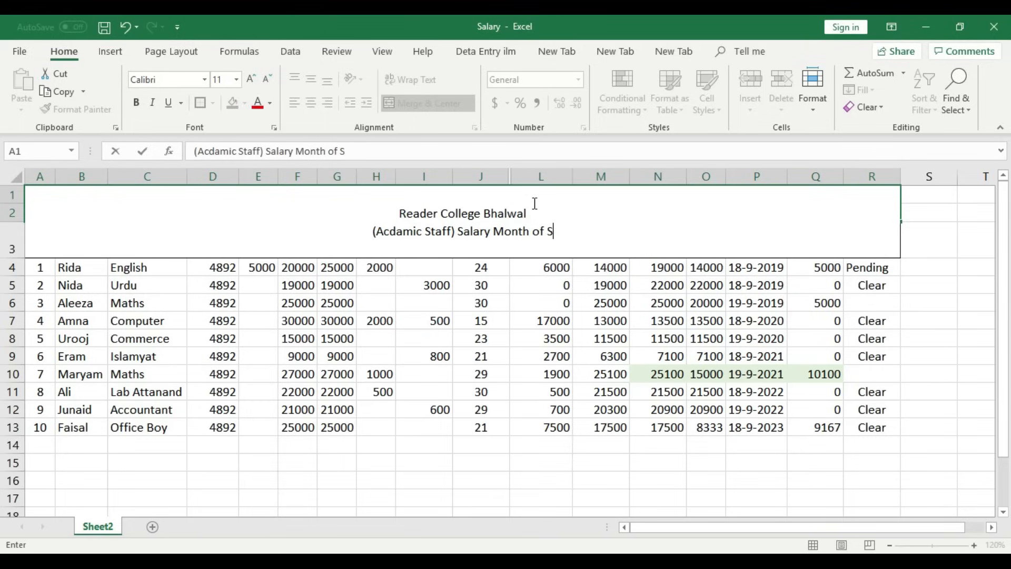
pyautogui.write('e')
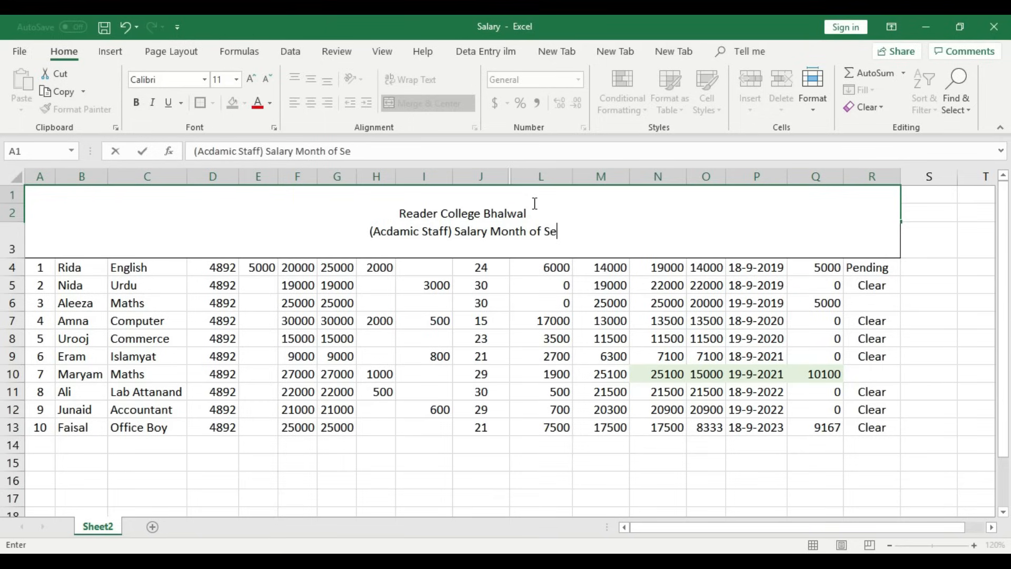
pyautogui.write('ptember')
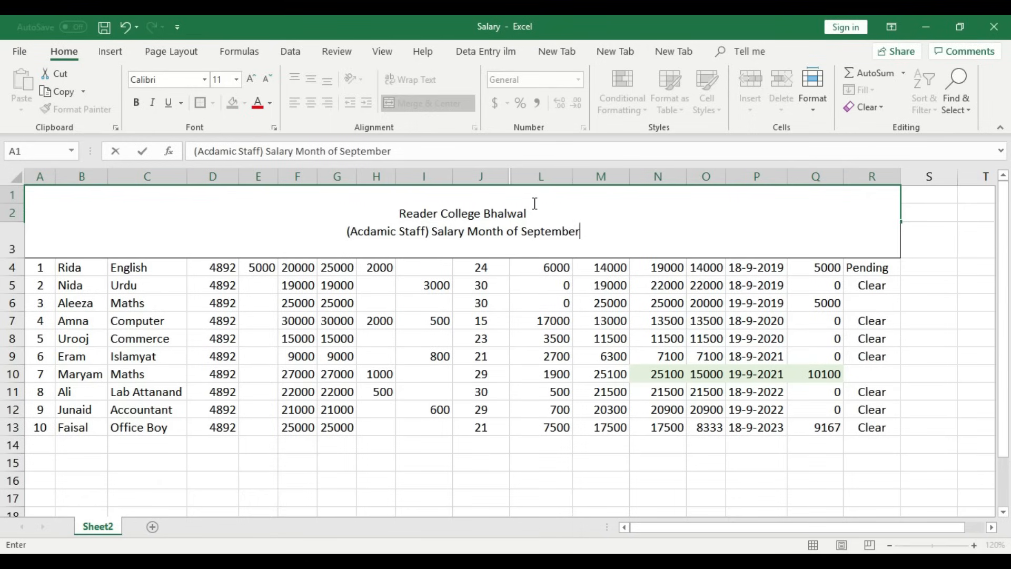
pyautogui.write(',2019')
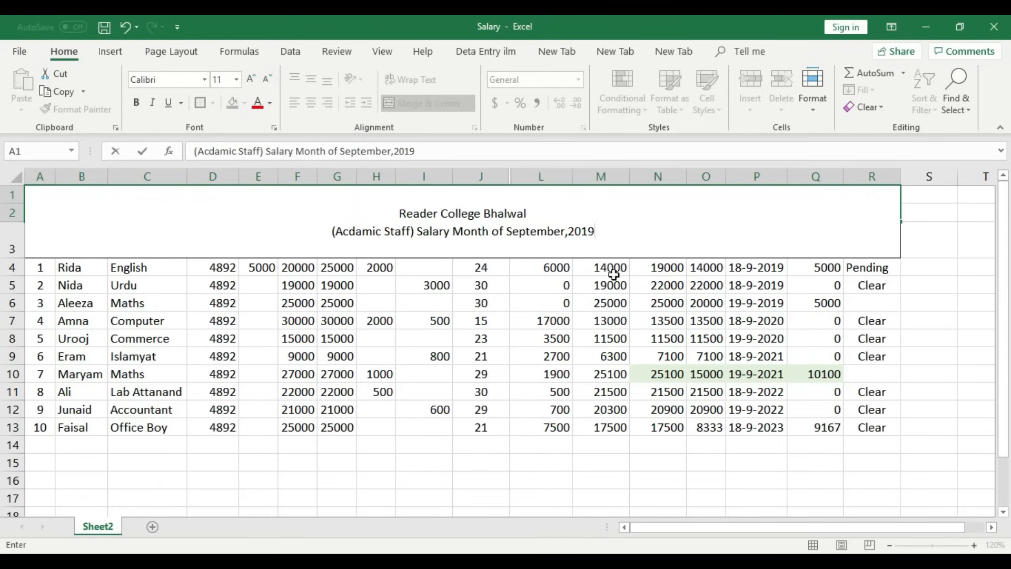
pyautogui.click(649, 284)
pyautogui.click(481, 199)
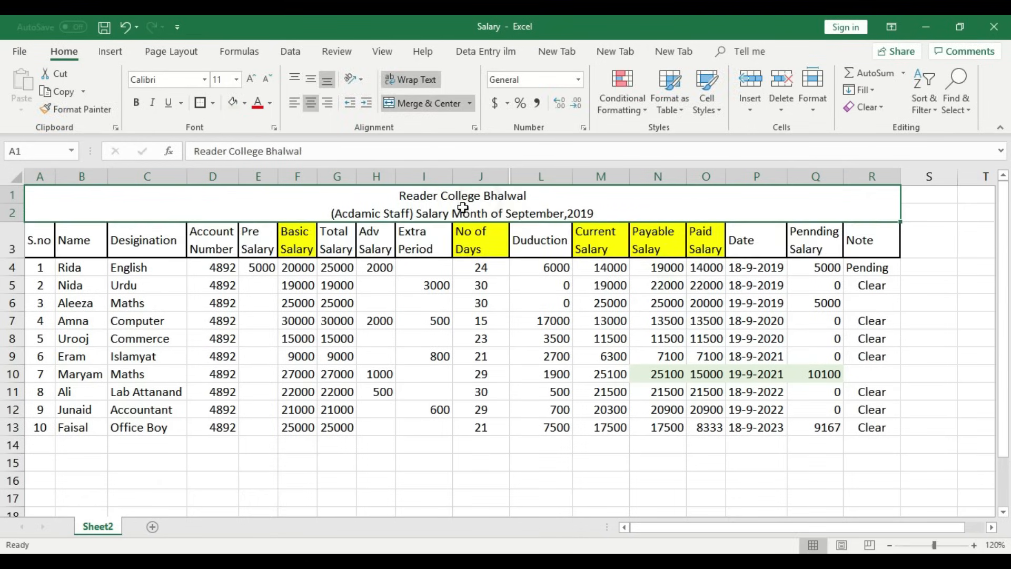
# - Fill the merged two-line title cell with yellow
pyautogui.click(514, 278)
pyautogui.click(487, 211)
pyautogui.click(531, 318)
pyautogui.click(507, 209)
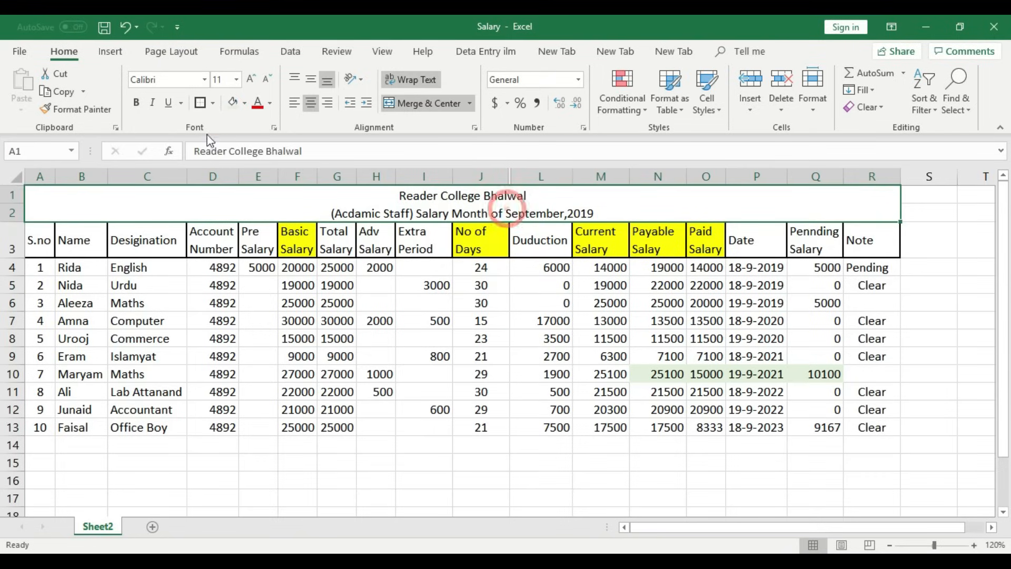
pyautogui.click(245, 103)
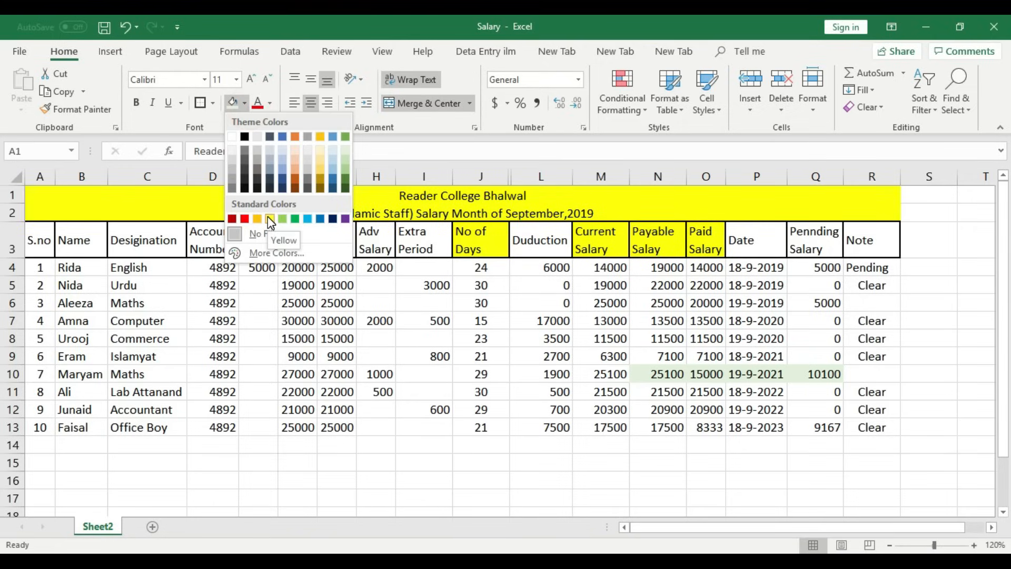
pyautogui.click(269, 218)
# - Shade header row A3:R3 with a light gray fill
pyautogui.moveTo(47, 245); pyautogui.dragTo(885, 245)
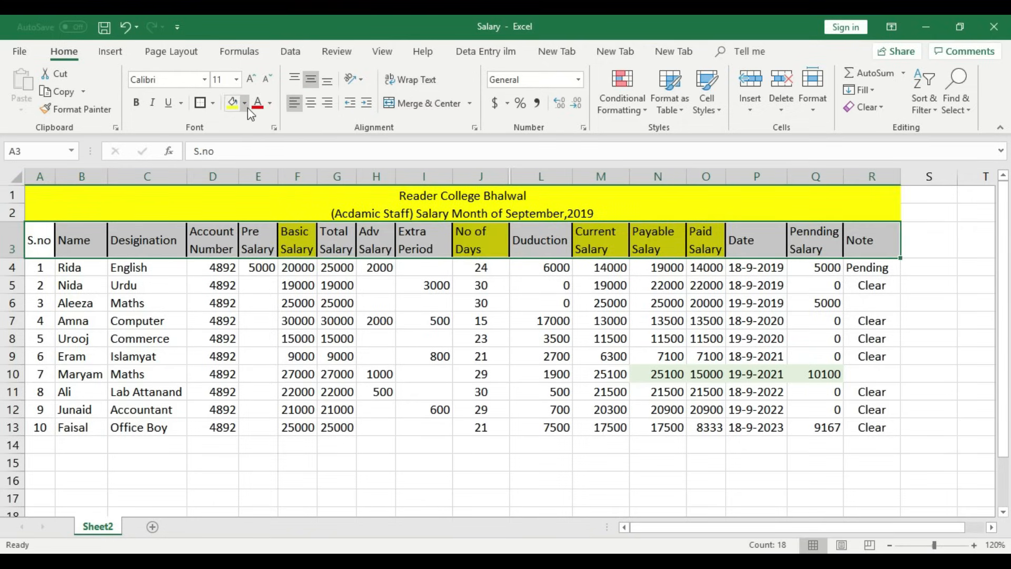
pyautogui.click(245, 103)
pyautogui.click(230, 156)
pyautogui.click(191, 371)
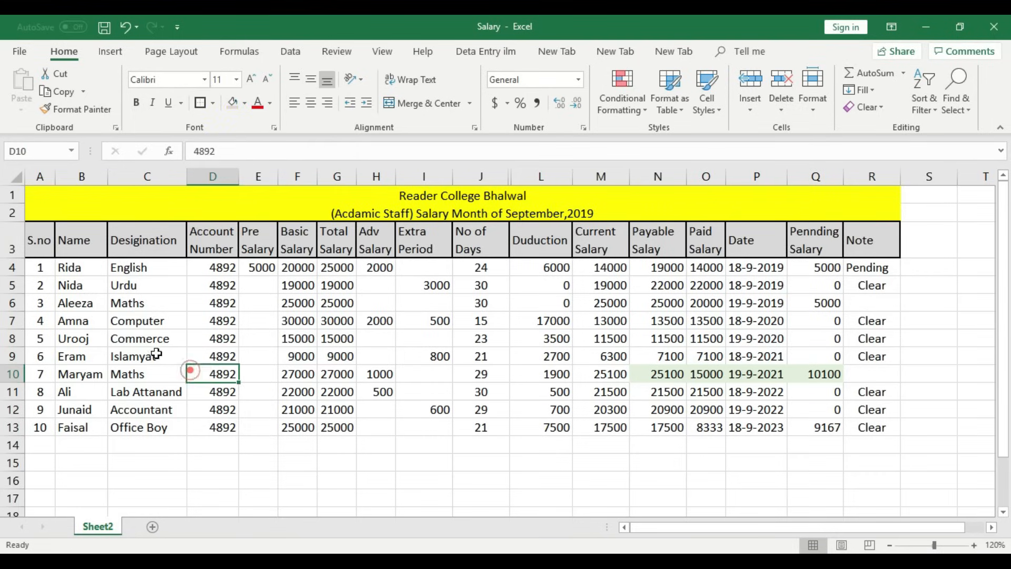
# - Apply All Borders to data rows 4 to 13 across columns A to R
pyautogui.moveTo(40, 268); pyautogui.dragTo(859, 427)
pyautogui.click(213, 104)
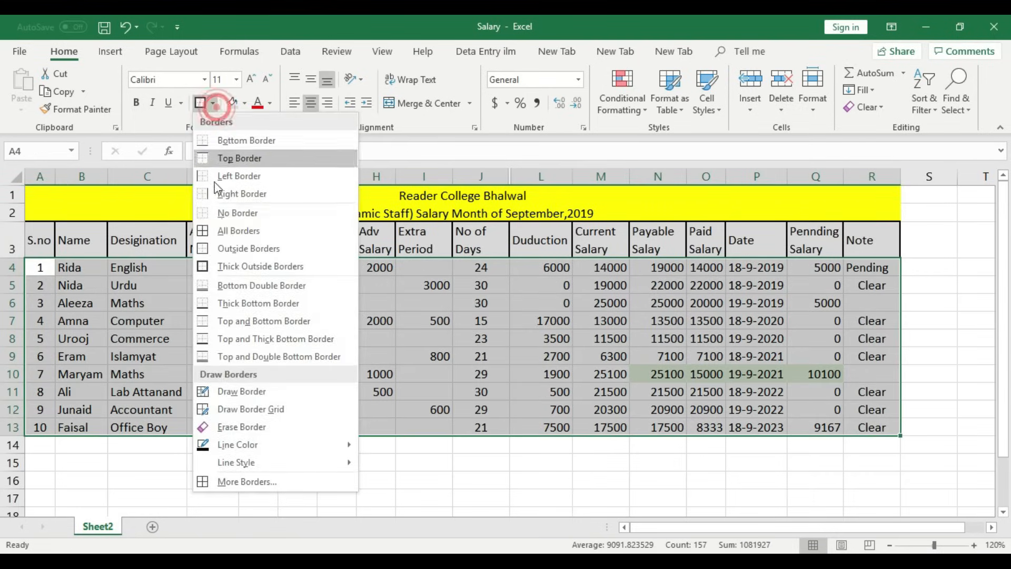
pyautogui.click(226, 228)
pyautogui.click(332, 322)
# - Give the header row a Thick Outside Border
pyautogui.click(38, 241)
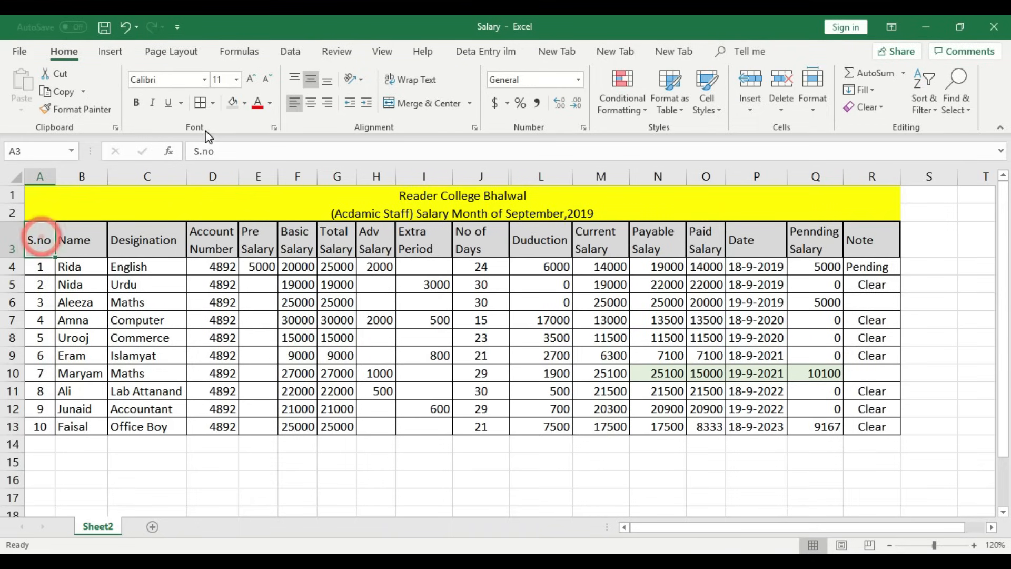
pyautogui.click(212, 103)
pyautogui.click(228, 266)
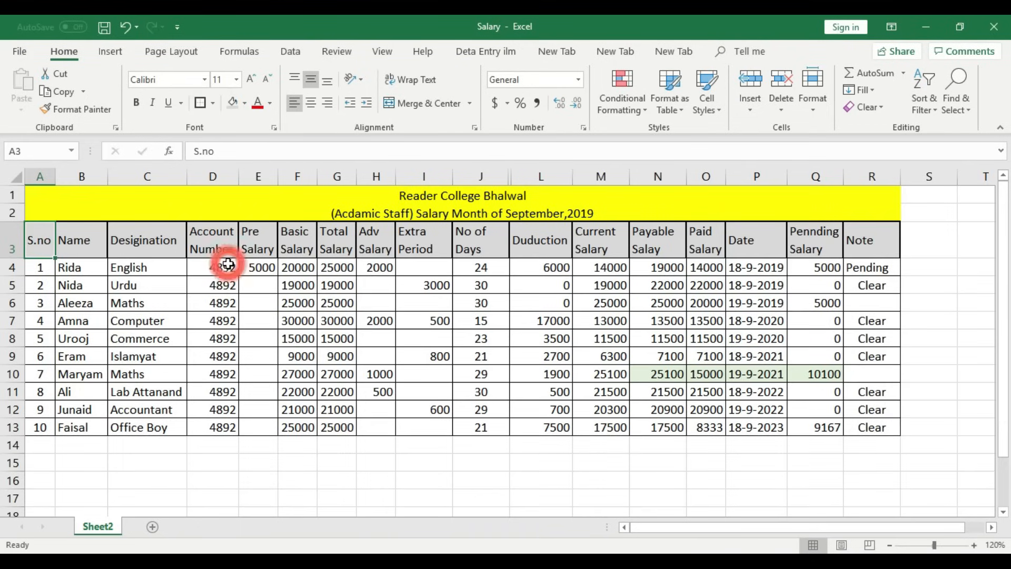
# - Step through the header cells, including Desigination, to check the borders
pyautogui.press('Right')
pyautogui.press('Right')
pyautogui.press('Right')
pyautogui.press('Right')
pyautogui.press('Right')
pyautogui.press('Right')
pyautogui.press('Right')
pyautogui.press('Right')
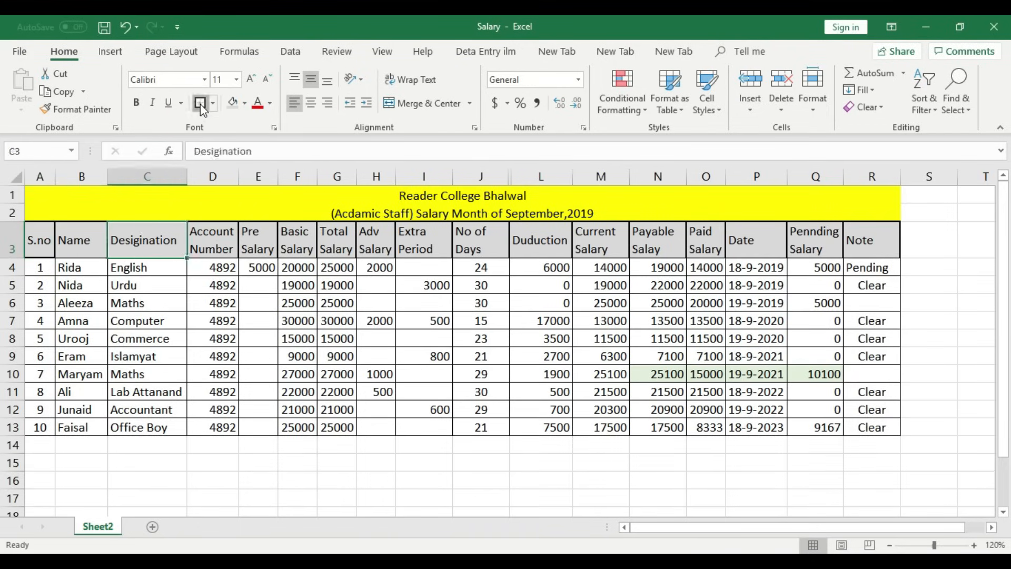
pyautogui.click(201, 103)
pyautogui.press('Left')
pyautogui.press('Left')
pyautogui.press('Left')
pyautogui.press('Left')
pyautogui.press('Left')
pyautogui.press('Left')
pyautogui.press('Left')
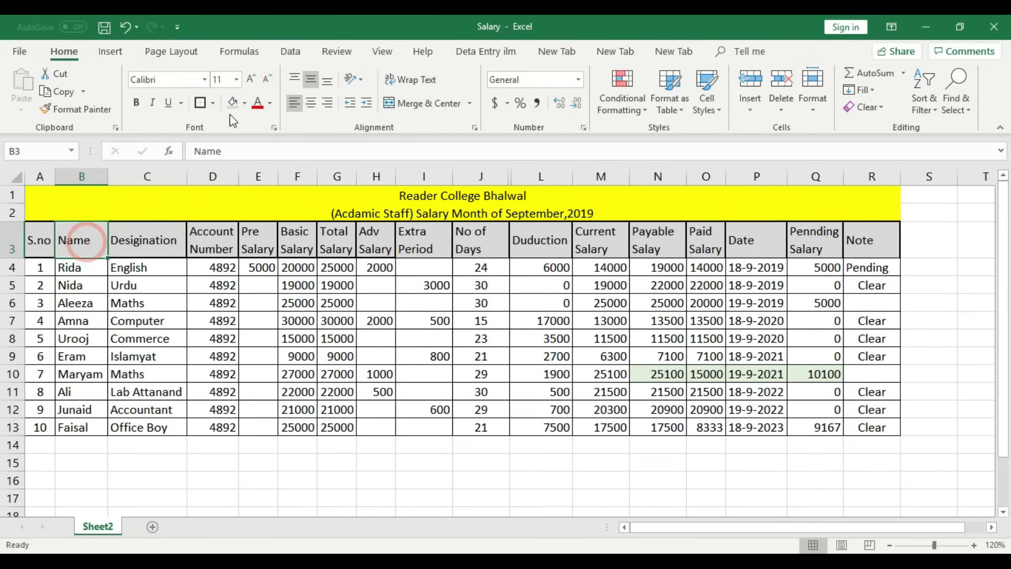
pyautogui.click(148, 249)
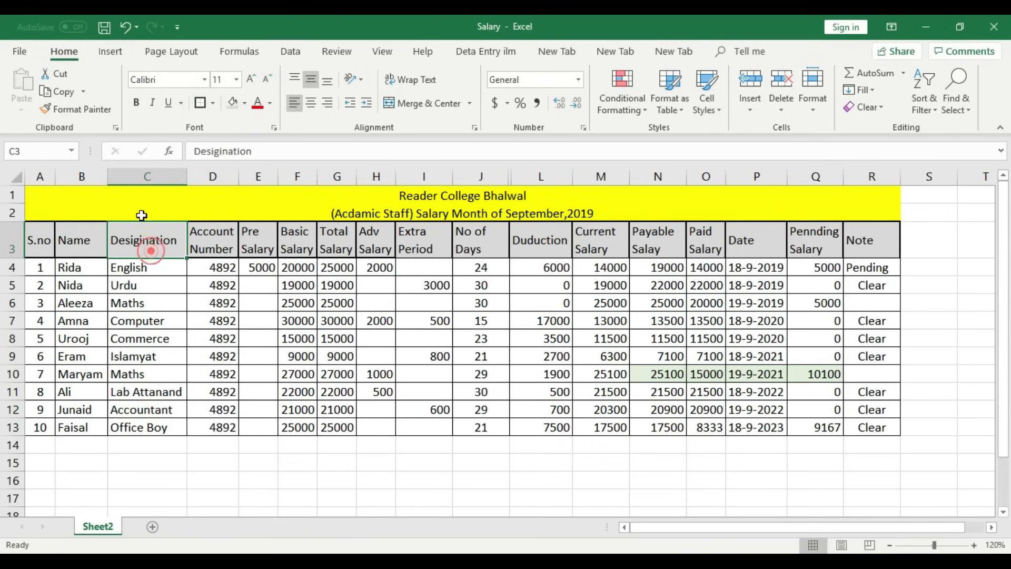
pyautogui.press('Right')
pyautogui.press('Right')
pyautogui.press('Right')
pyautogui.press('Right')
pyautogui.press('Right')
pyautogui.press('Right')
pyautogui.press('Right')
pyautogui.press('Right')
pyautogui.press('Right')
pyautogui.press('Right')
pyautogui.press('Right')
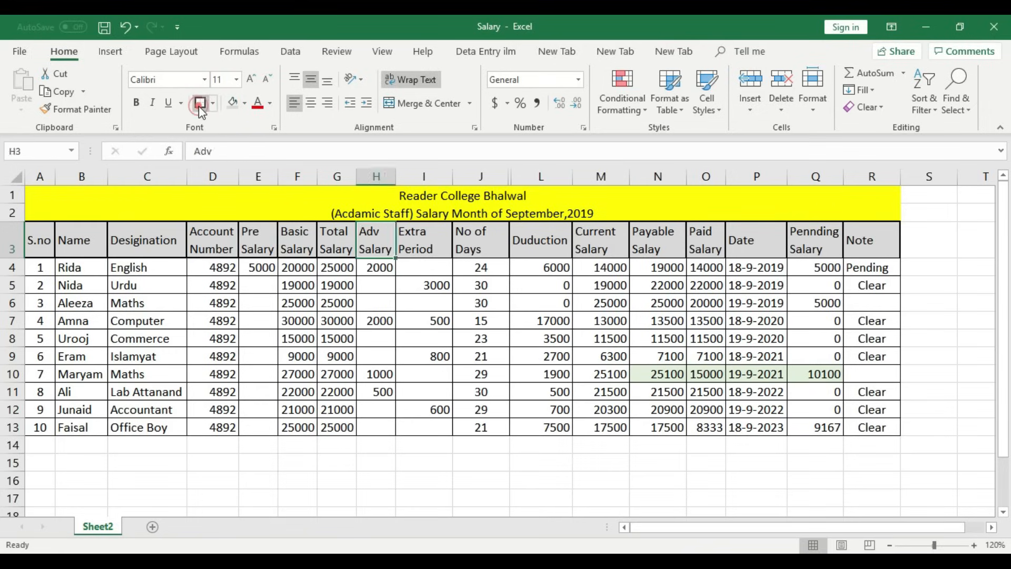
pyautogui.press('Right')
pyautogui.press('Right')
pyautogui.press('Right')
pyautogui.press('Right')
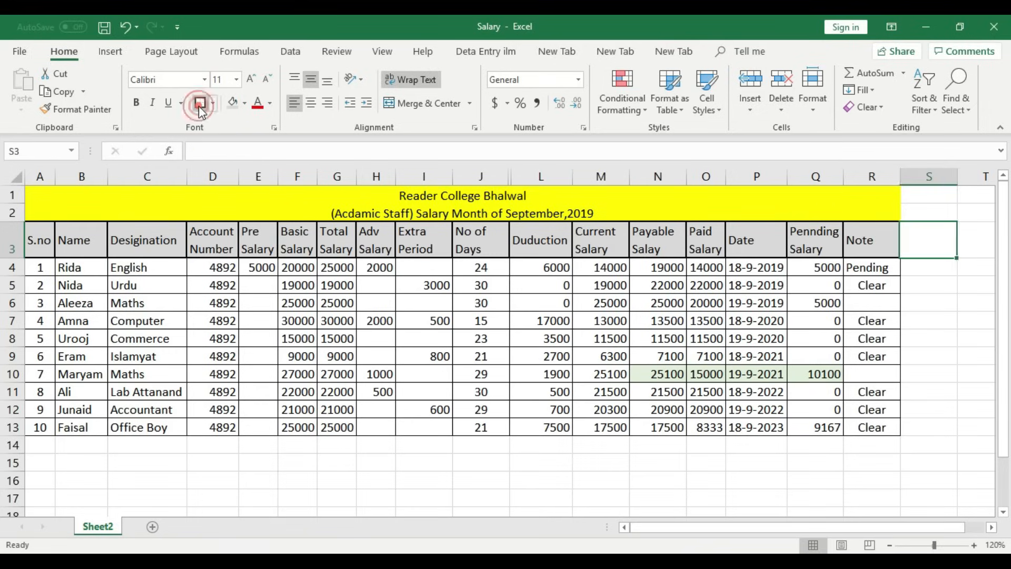
pyautogui.click(478, 339)
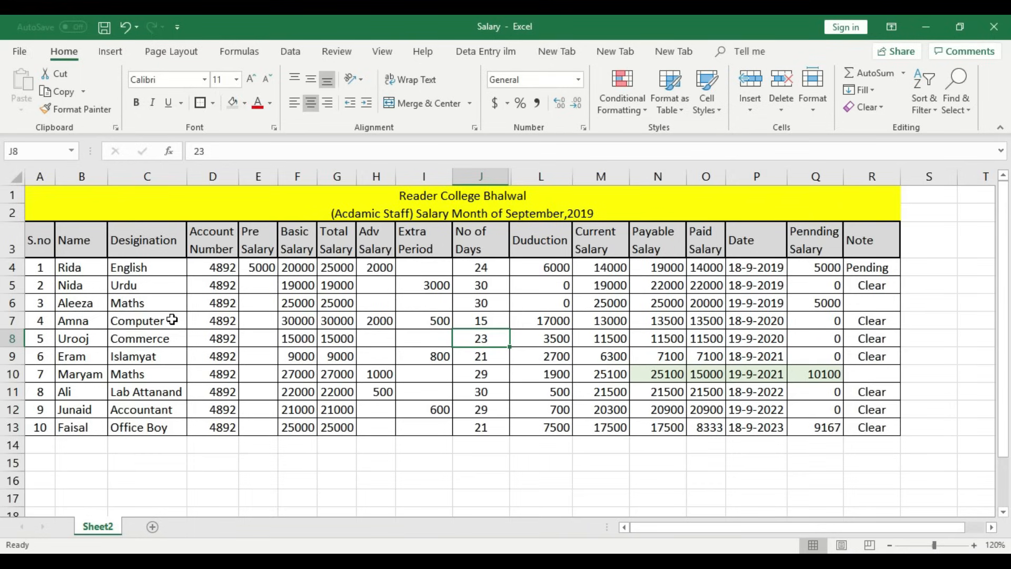
# - Bold the merged college name and salary-month title rows at the top of the sheet
pyautogui.click(529, 460)
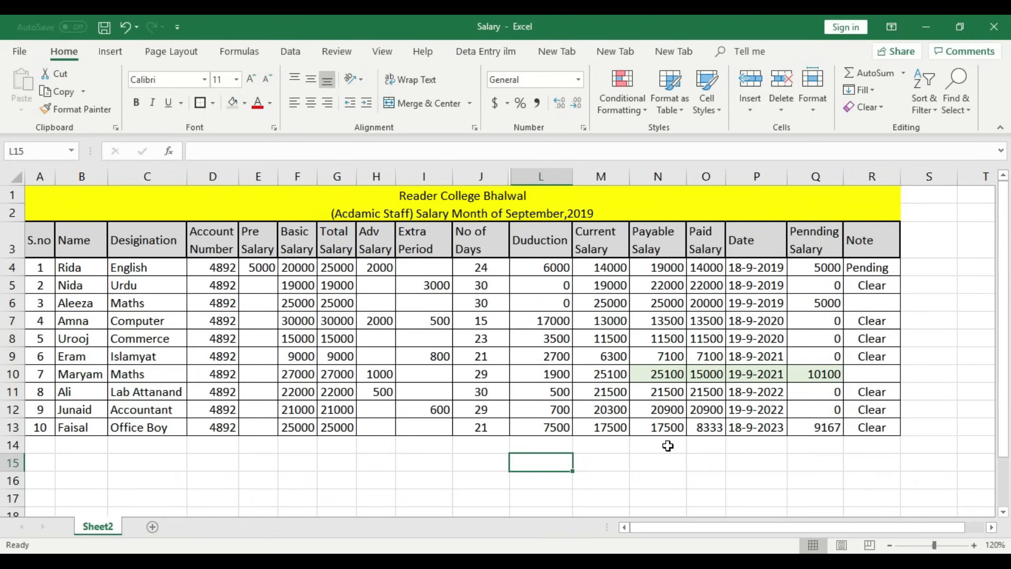
pyautogui.click(550, 229)
pyautogui.click(542, 208)
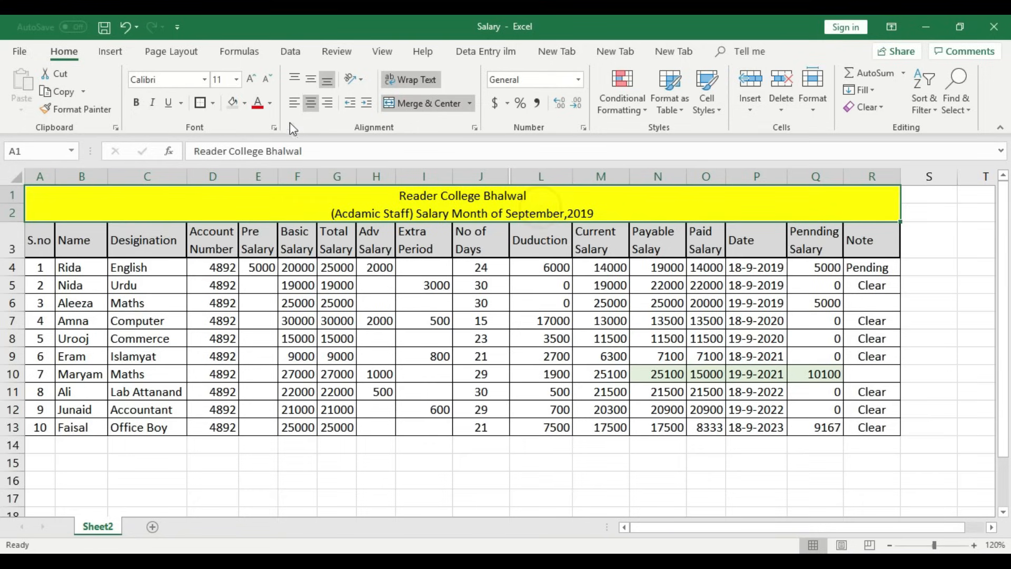
pyautogui.click(136, 102)
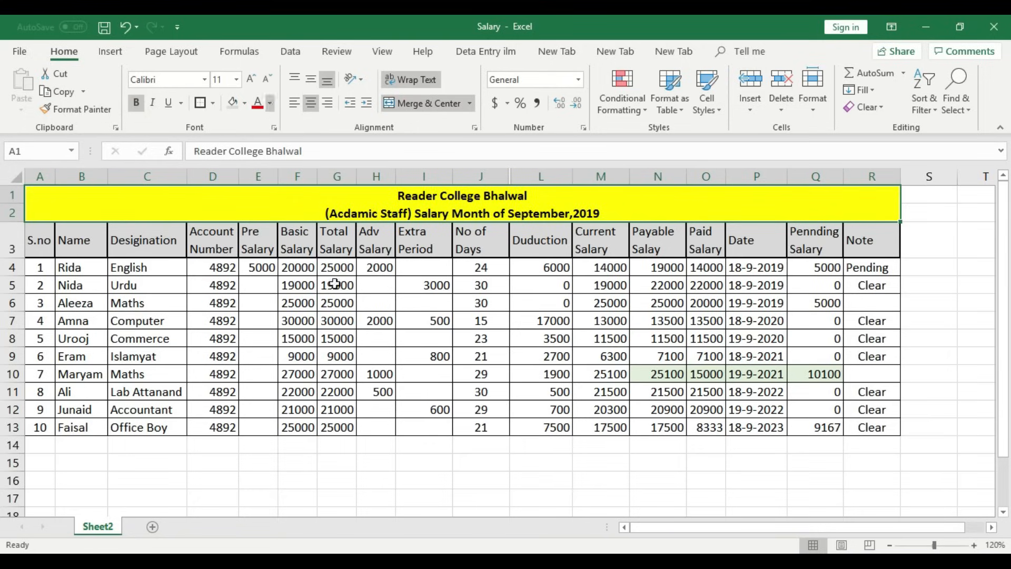
pyautogui.click(316, 459)
pyautogui.click(217, 447)
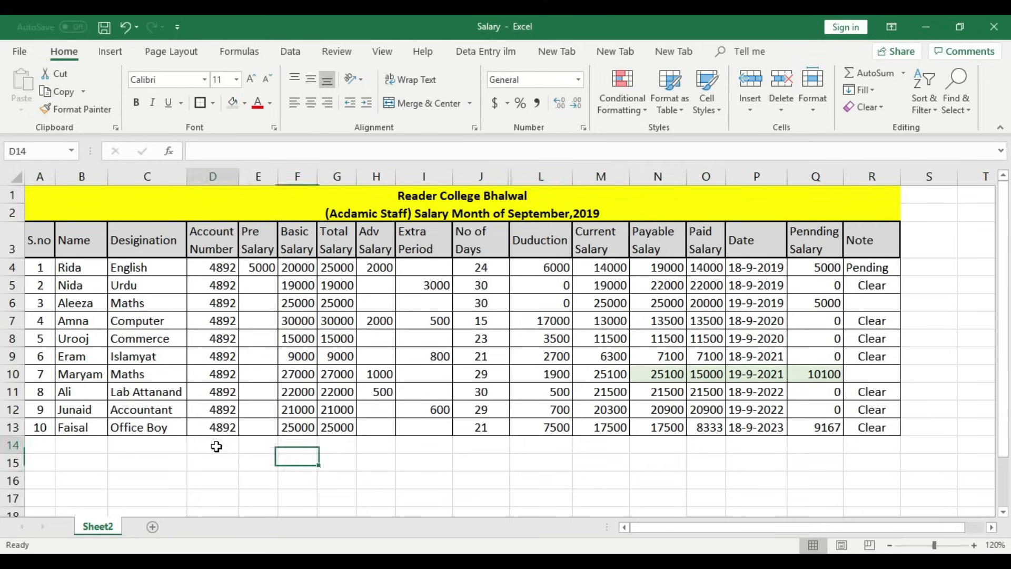
pyautogui.click(264, 447)
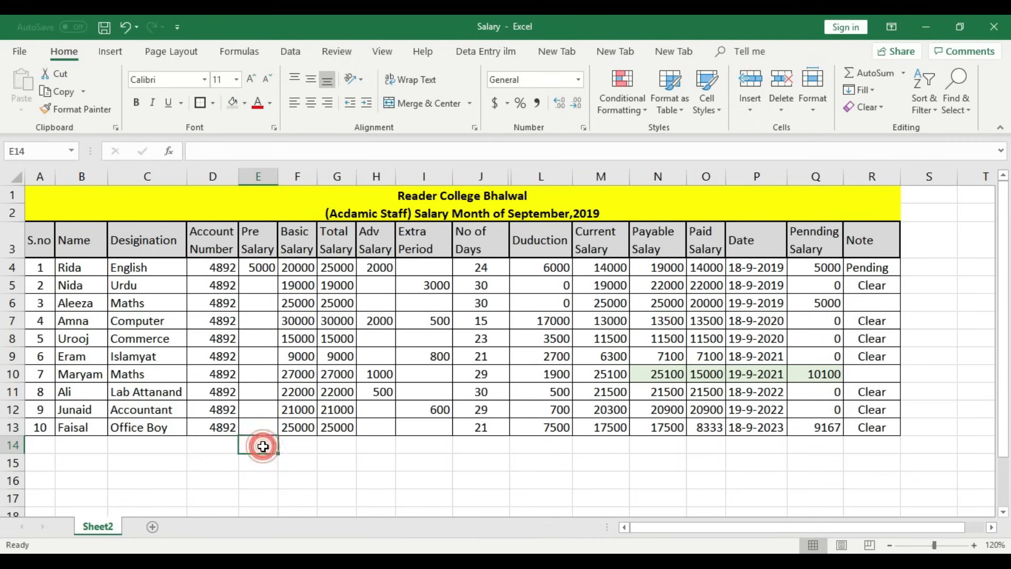
# - Enter =SUM(E4:E13) in E14 and fill it across row 14 to Q14
pyautogui.write('=su')
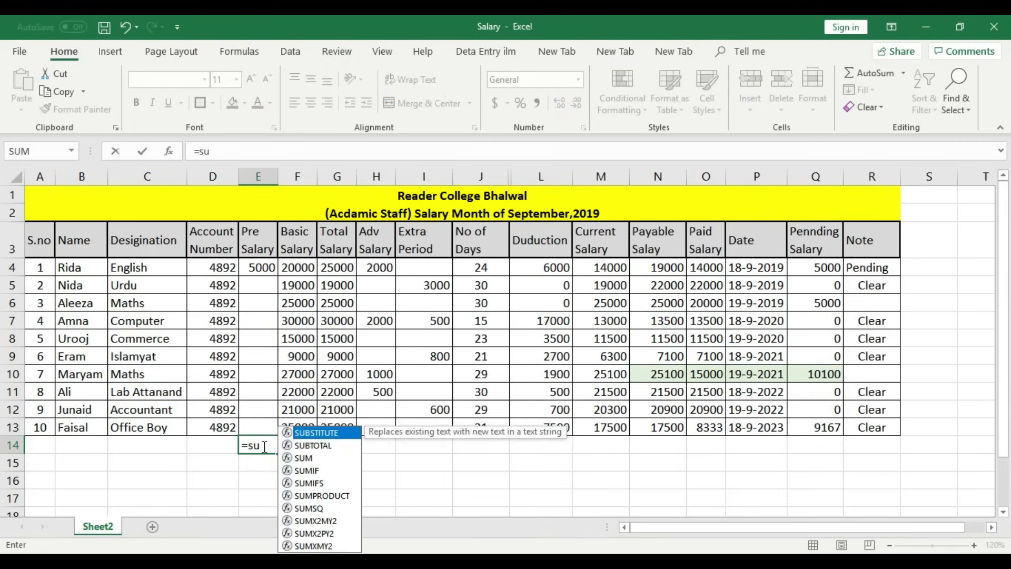
pyautogui.write('m(')
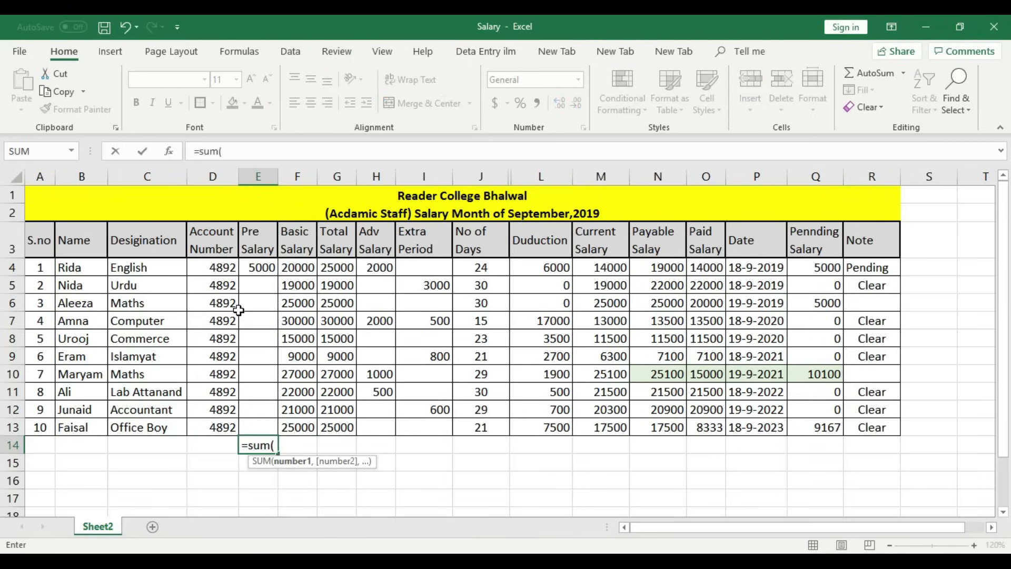
pyautogui.moveTo(260, 266); pyautogui.dragTo(272, 426)
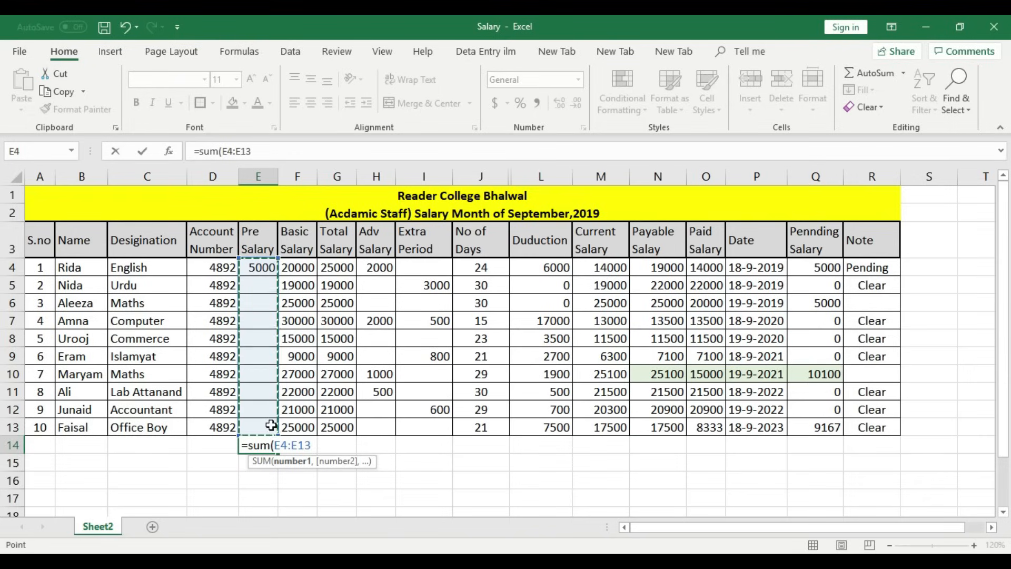
pyautogui.write(')')
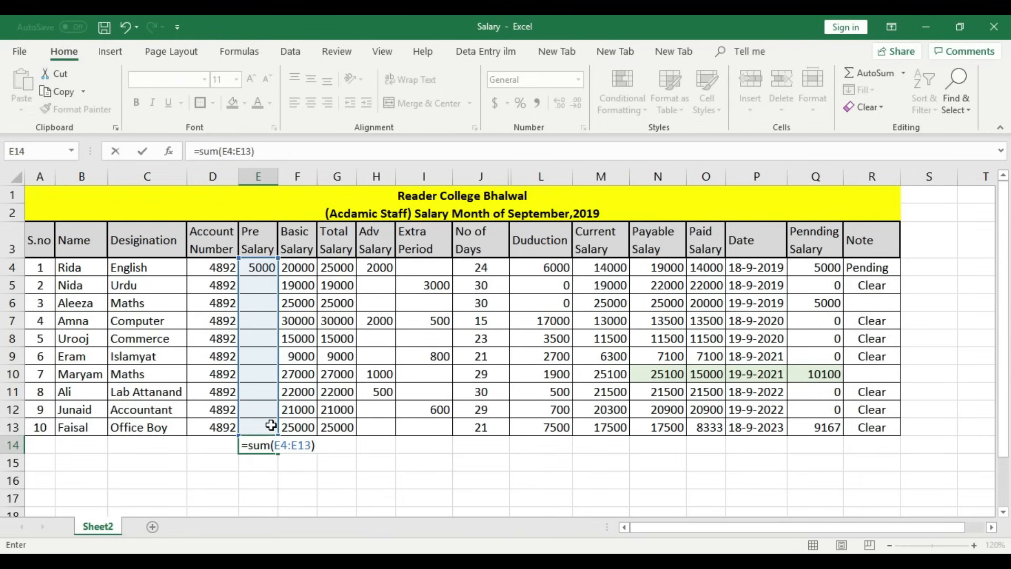
pyautogui.press('Return')
pyautogui.click(269, 444)
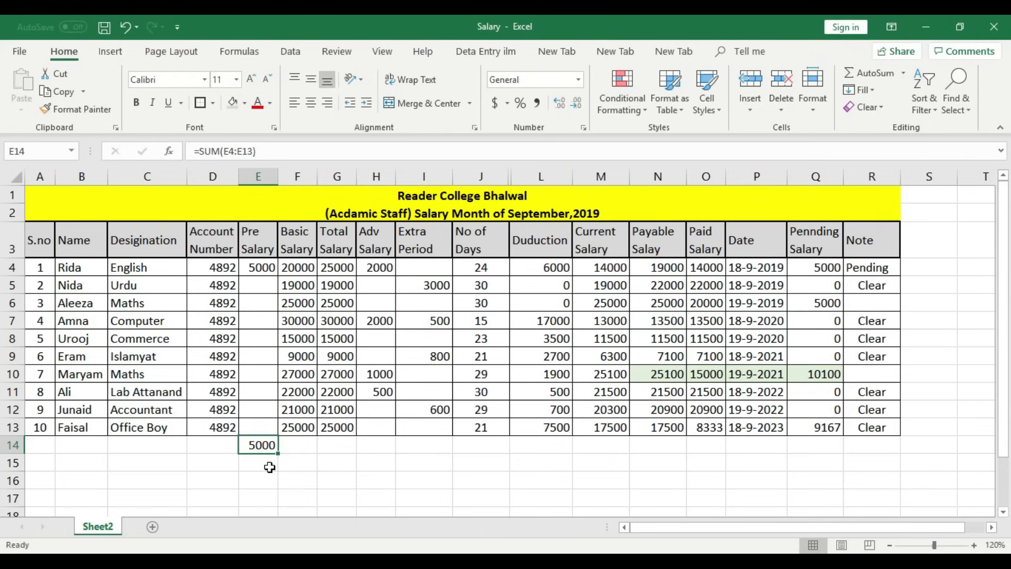
pyautogui.moveTo(278, 454); pyautogui.dragTo(824, 447)
# - Clear the meaningless total under the Date column in P14
pyautogui.click(745, 476)
pyautogui.click(759, 445)
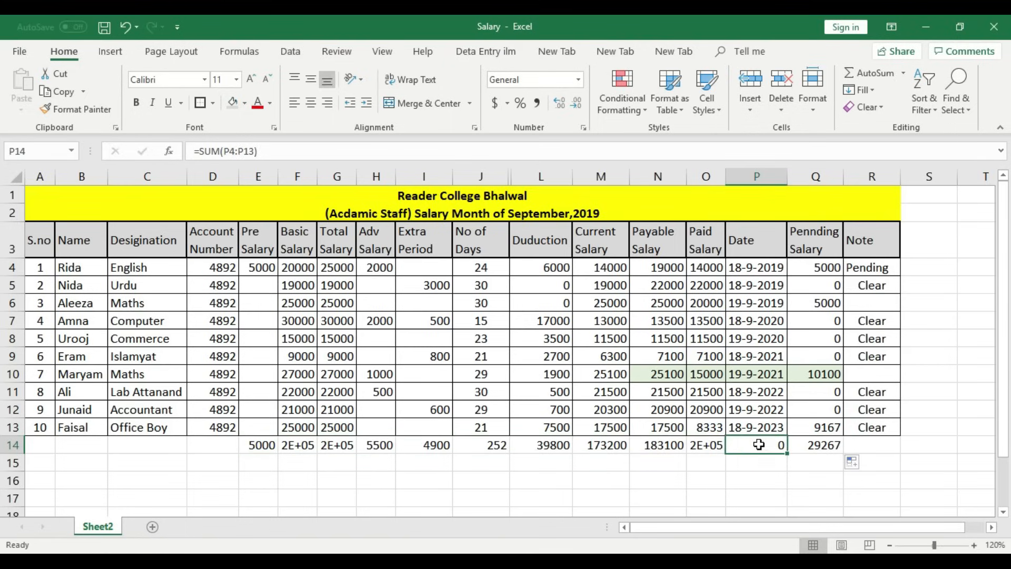
pyautogui.press('Delete')
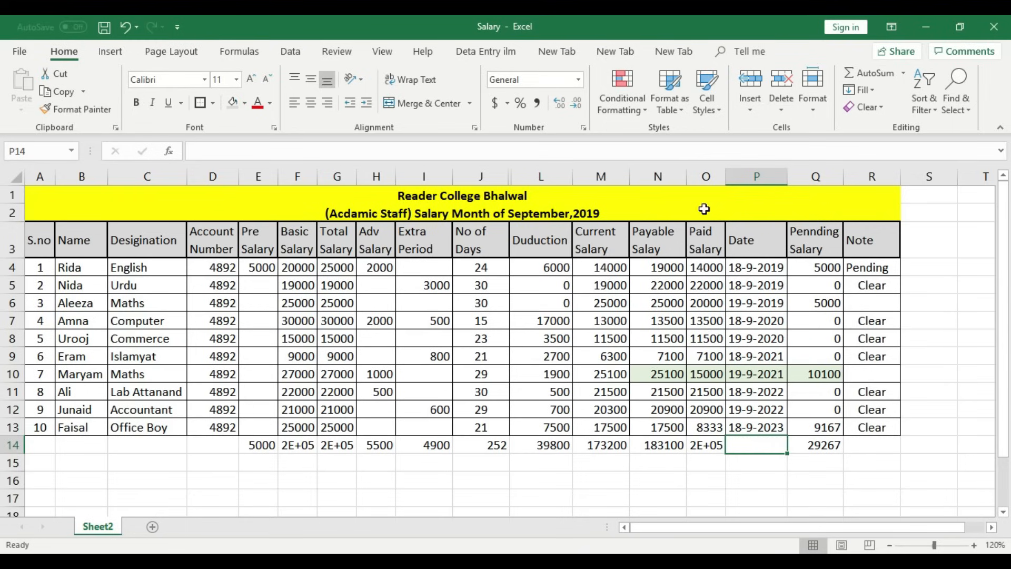
# - AutoFit the Paid Salary, Basic Salary and Total Salary columns to show 153833, 213000 and 218000
pyautogui.doubleClick(727, 178)
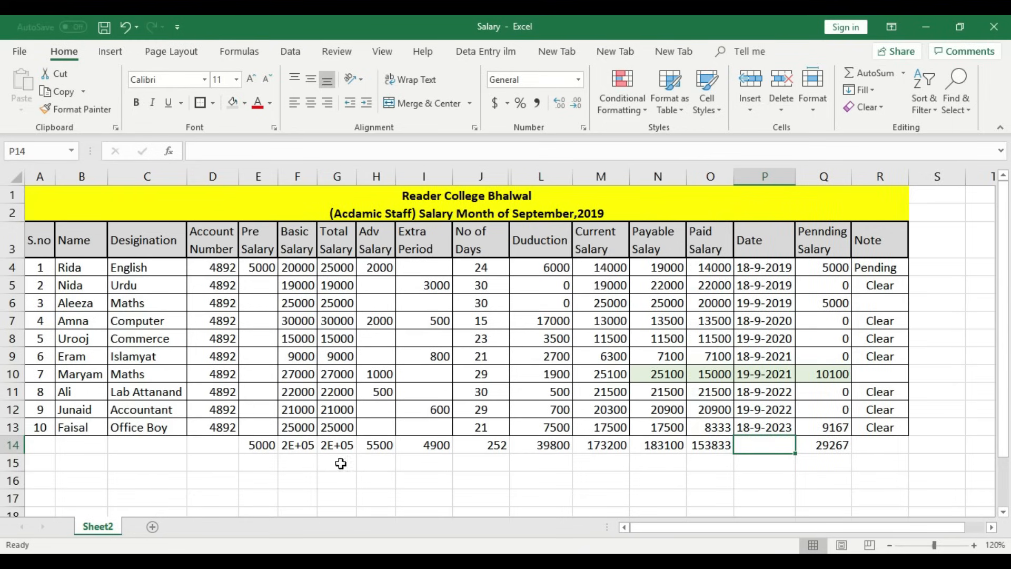
pyautogui.doubleClick(318, 177)
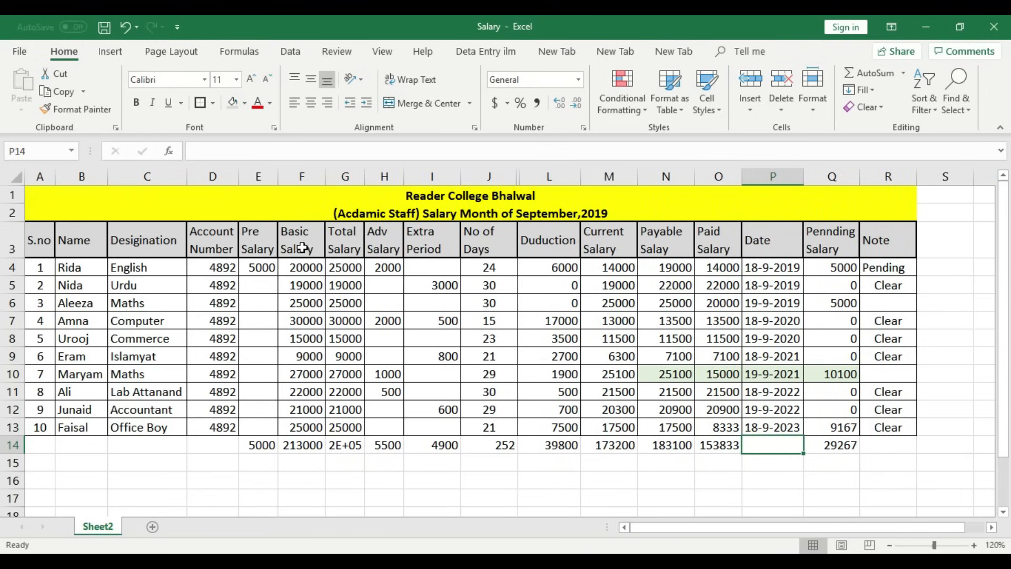
pyautogui.click(262, 444)
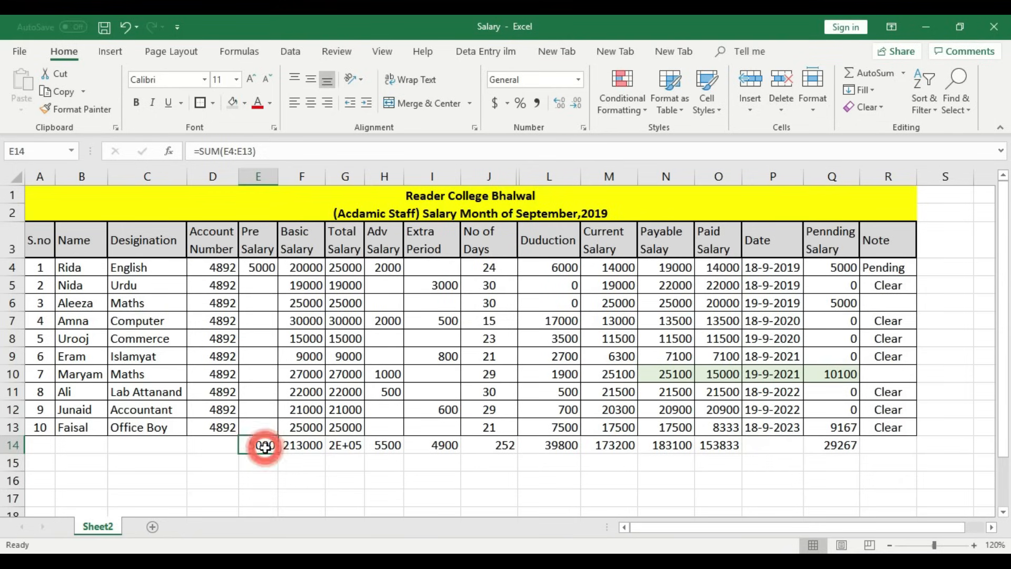
pyautogui.click(304, 444)
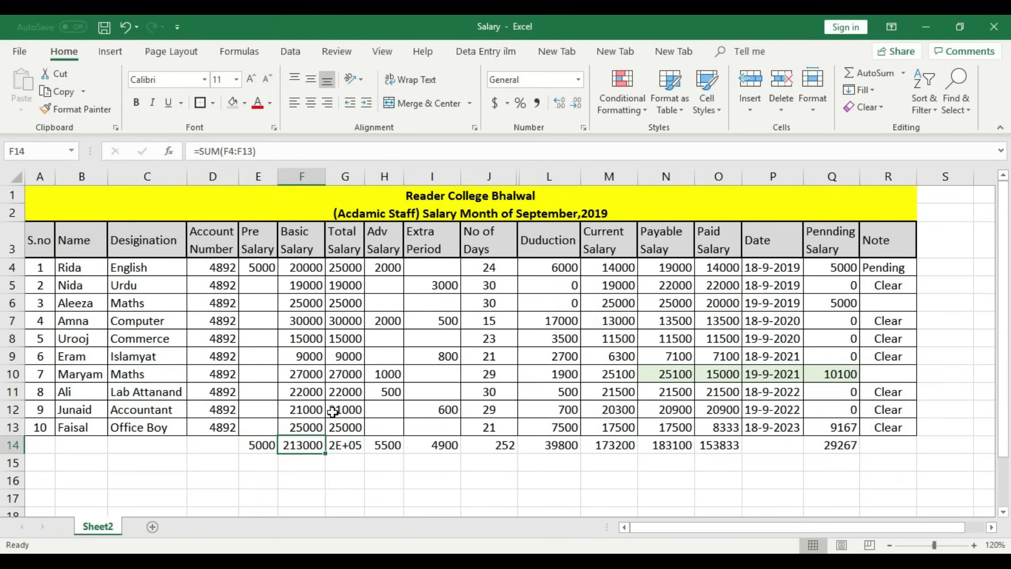
pyautogui.doubleClick(364, 177)
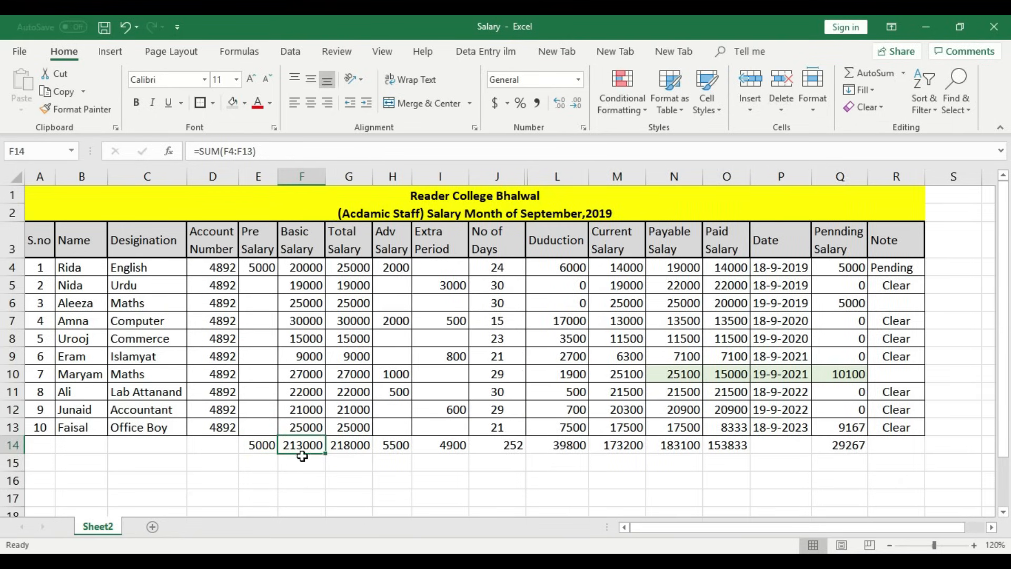
pyautogui.click(302, 462)
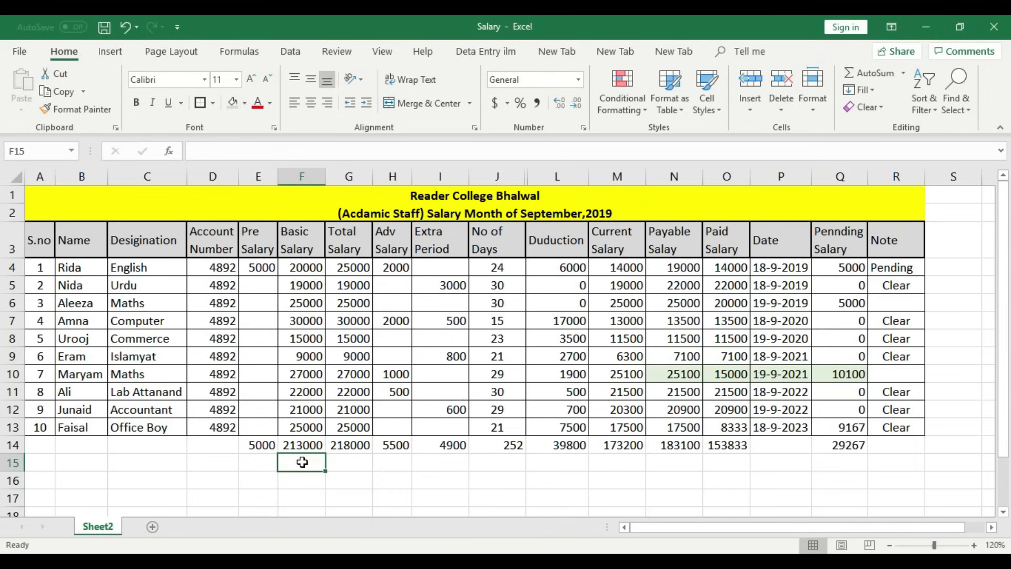
pyautogui.click(352, 445)
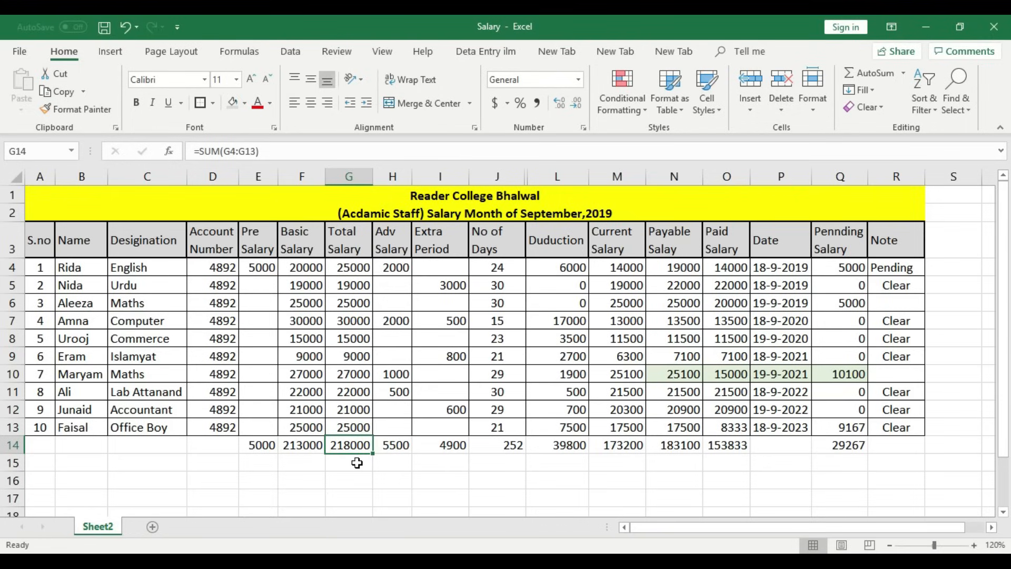
# - Shade the totals row E14:Q14 grey and give its cells borders
pyautogui.moveTo(252, 444); pyautogui.dragTo(842, 445)
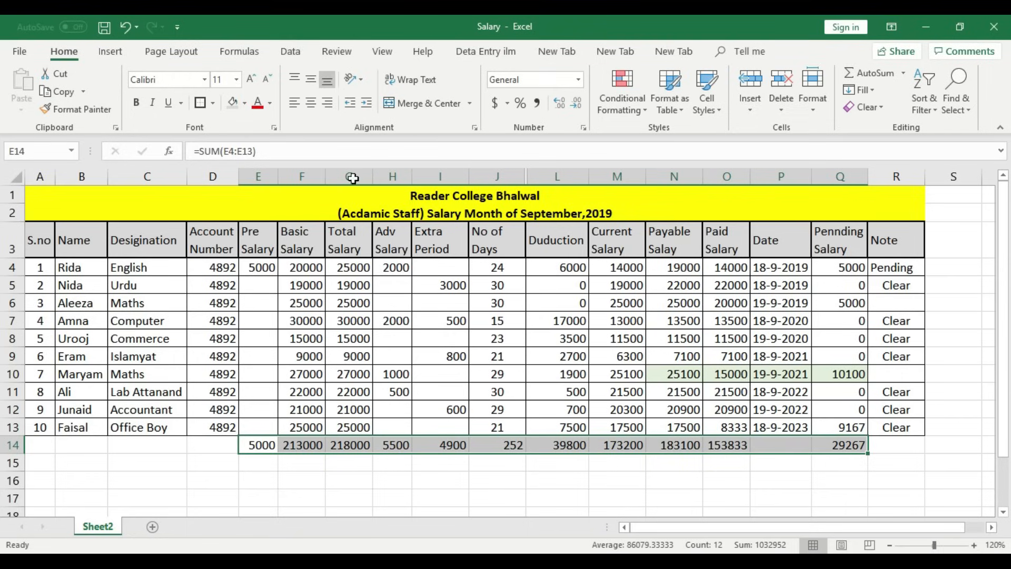
pyautogui.click(236, 104)
pyautogui.click(203, 103)
pyautogui.click(460, 477)
# - Give E14 a Thick Outside Border and add a border to the Pennding Salary total Q14
pyautogui.click(261, 446)
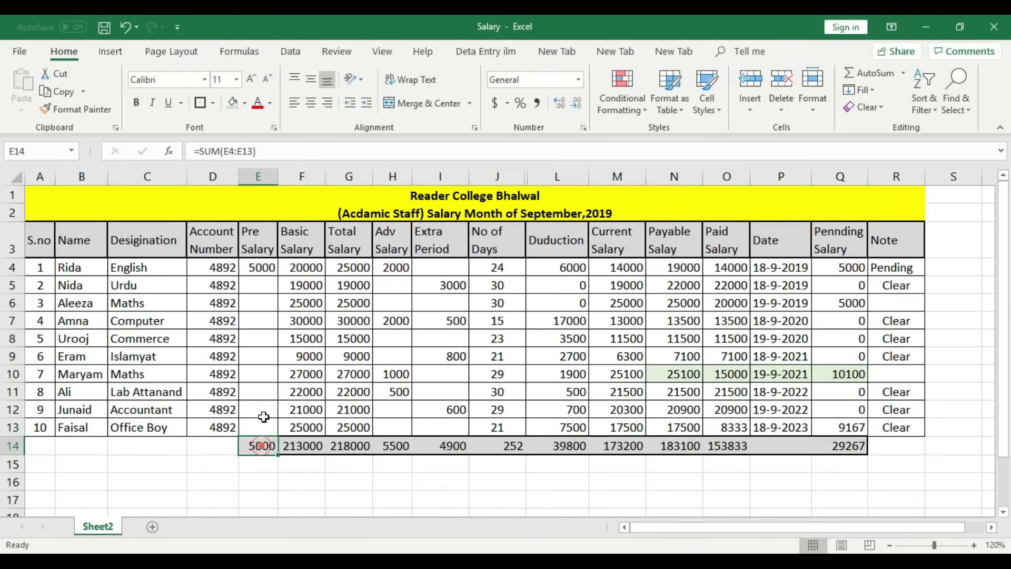
pyautogui.click(212, 103)
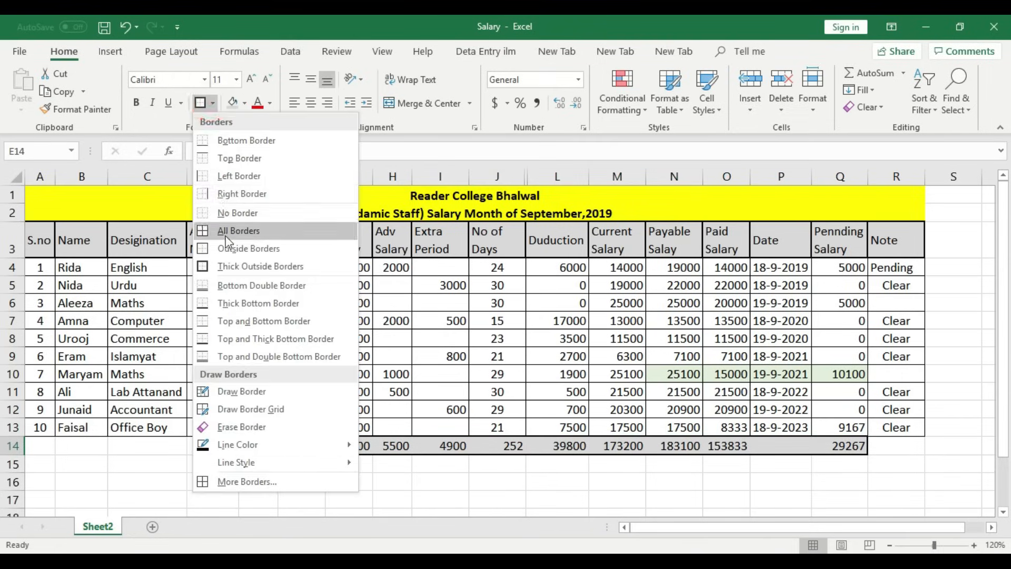
pyautogui.click(235, 268)
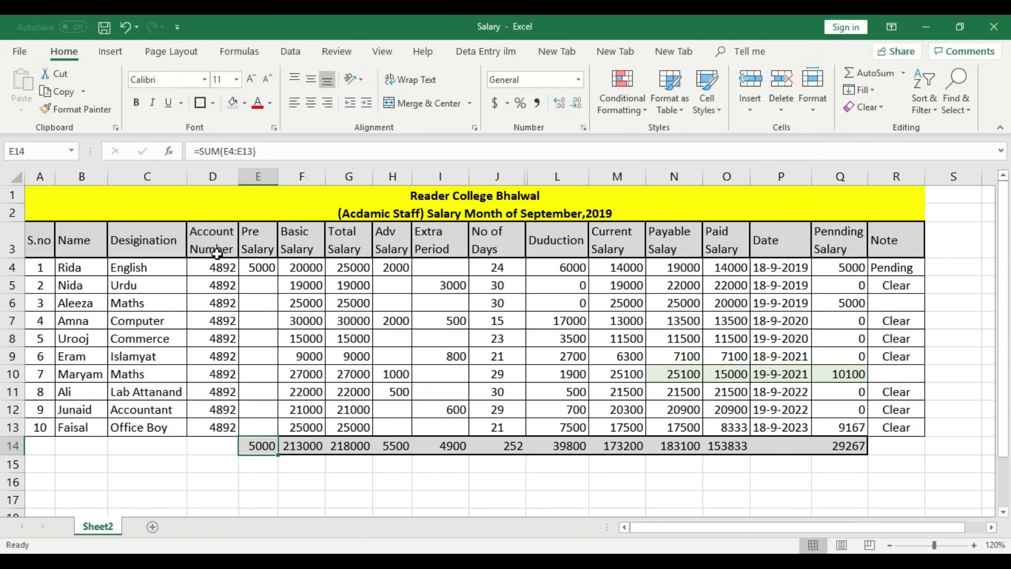
pyautogui.press('Right')
pyautogui.press('Right')
pyautogui.press('Right')
pyautogui.press('Right')
pyautogui.press('Right')
pyautogui.press('Right')
pyautogui.press('Right')
pyautogui.press('Right')
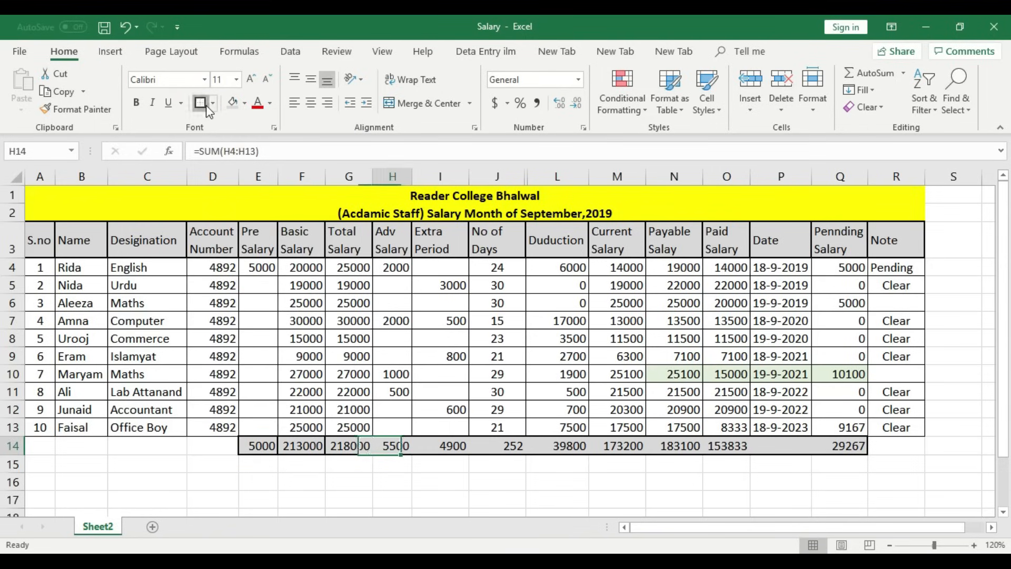
pyautogui.click(207, 107)
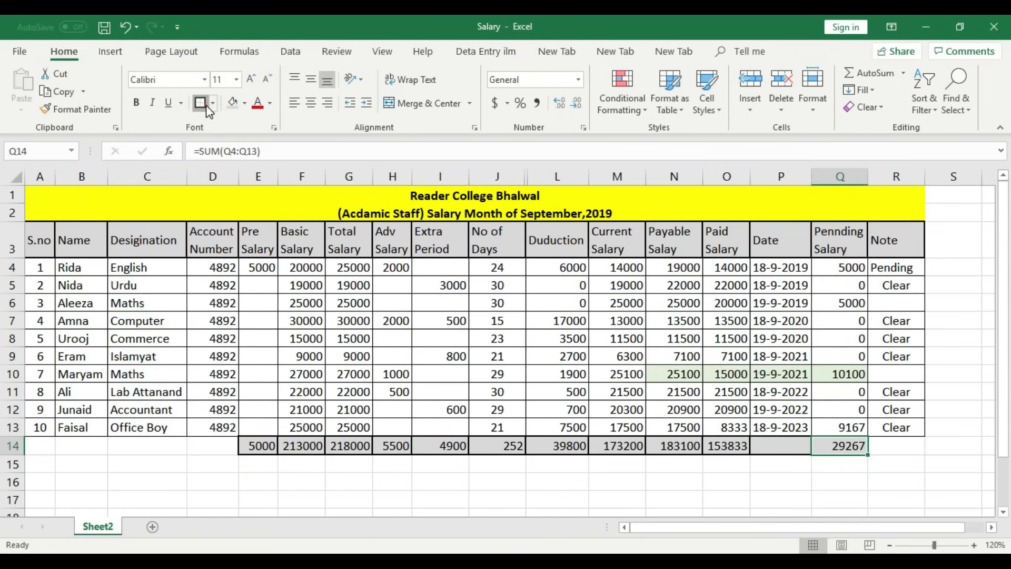
pyautogui.click(655, 467)
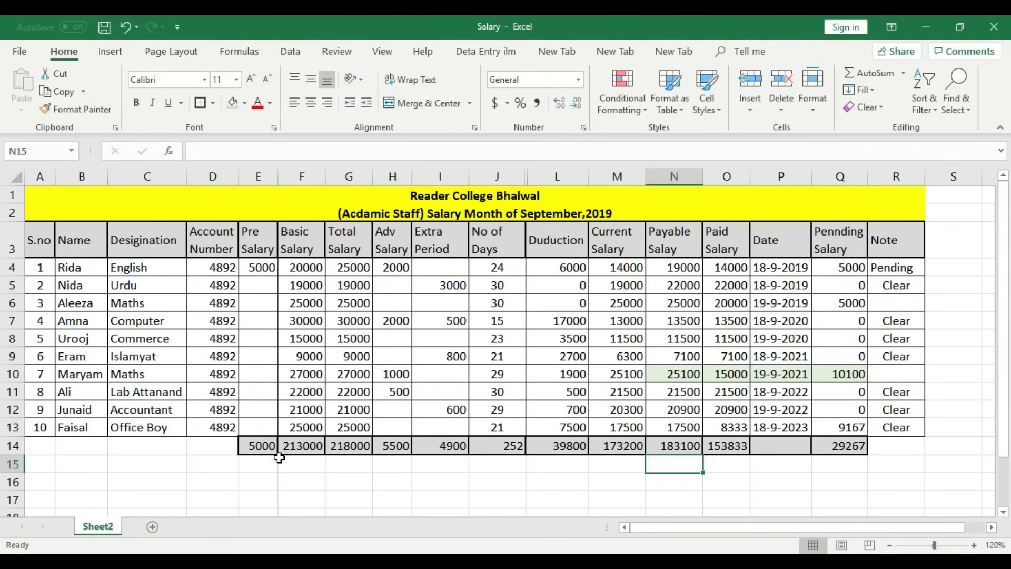
# - Check the Basic Salary, Adv Salary and Extra Period SUM totals in row 14
pyautogui.click(316, 446)
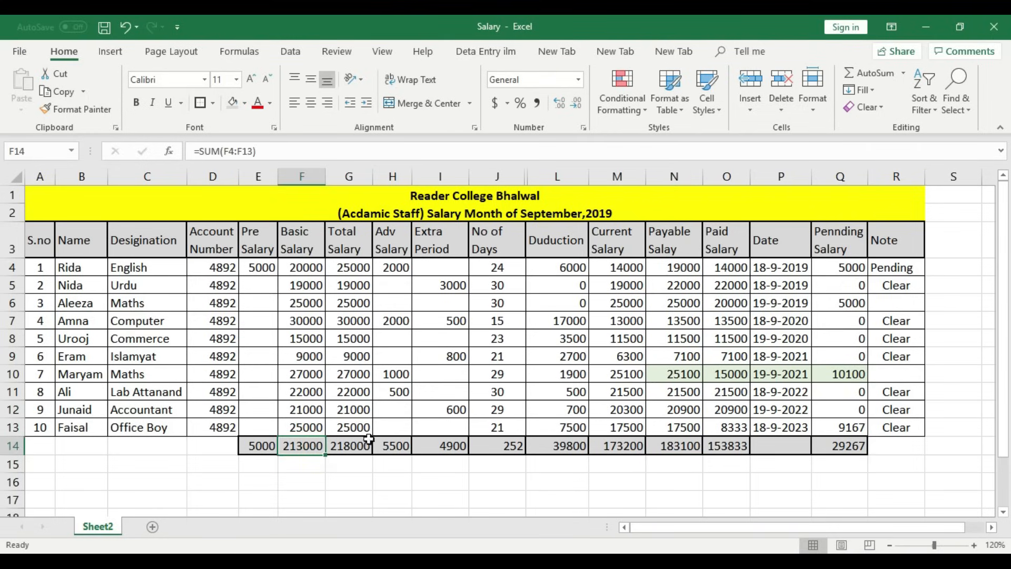
pyautogui.click(398, 445)
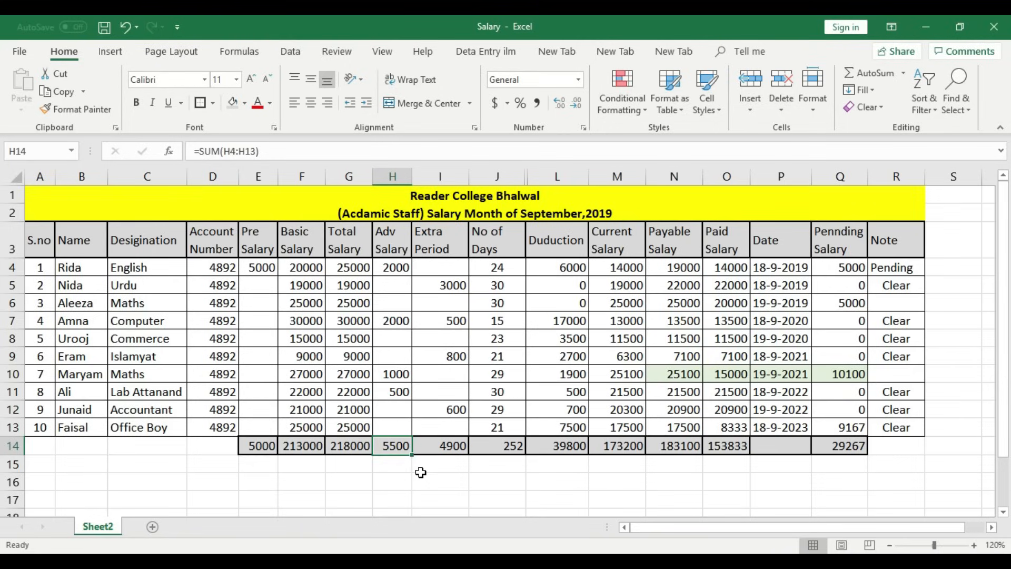
pyautogui.click(444, 463)
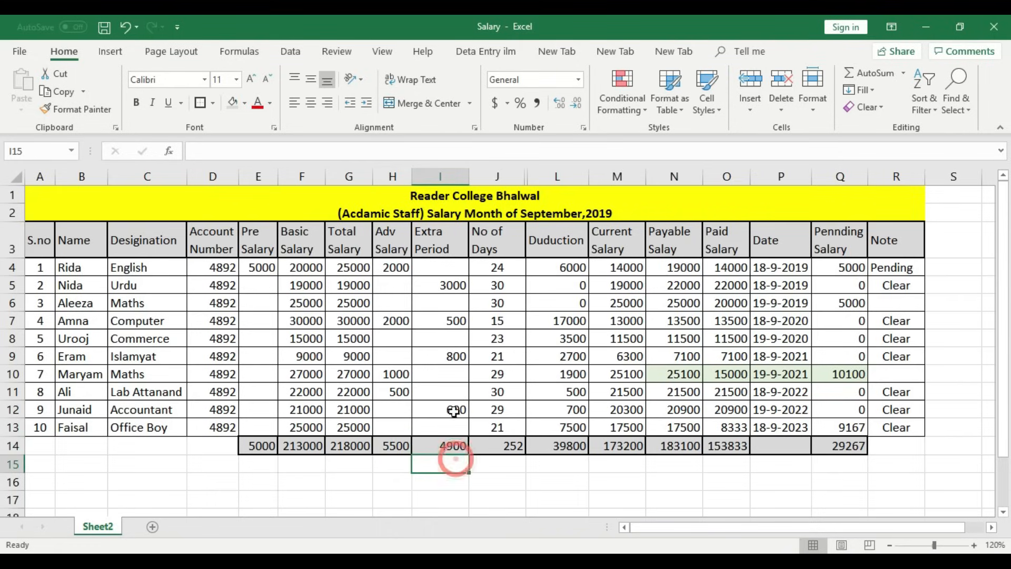
pyautogui.click(462, 447)
pyautogui.click(462, 482)
pyautogui.click(457, 450)
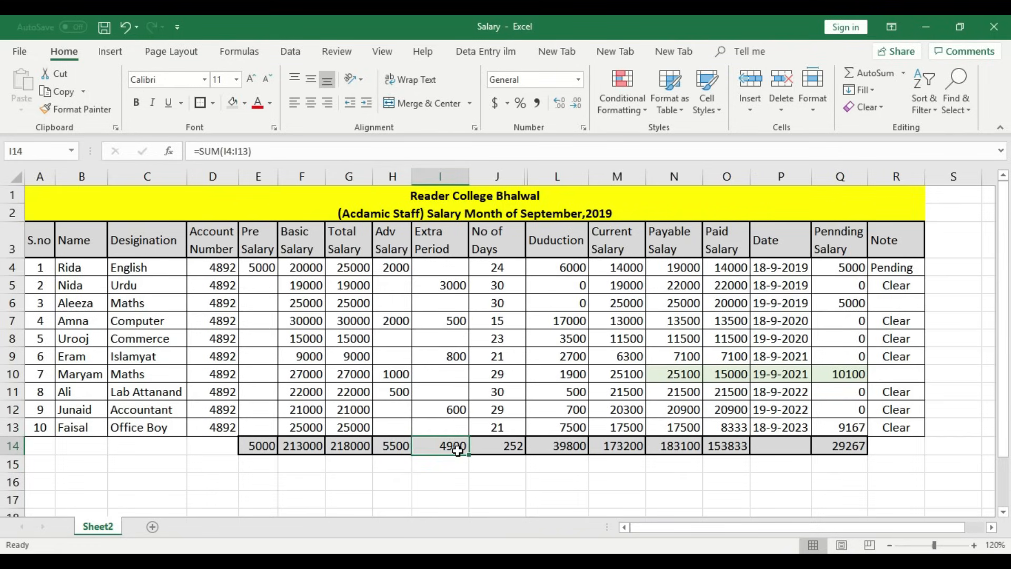
# - Centre the No of Days total 252 in J14 and review the No of Days values
pyautogui.click(495, 445)
pyautogui.click(311, 103)
pyautogui.click(520, 479)
pyautogui.click(496, 446)
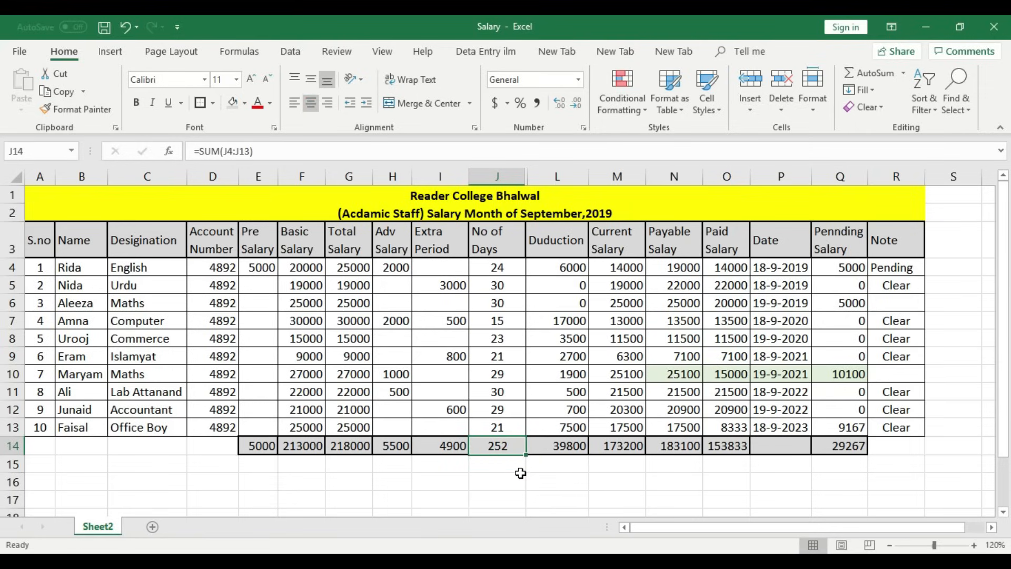
pyautogui.click(498, 267)
pyautogui.click(499, 285)
pyautogui.click(503, 303)
pyautogui.click(510, 322)
pyautogui.click(509, 339)
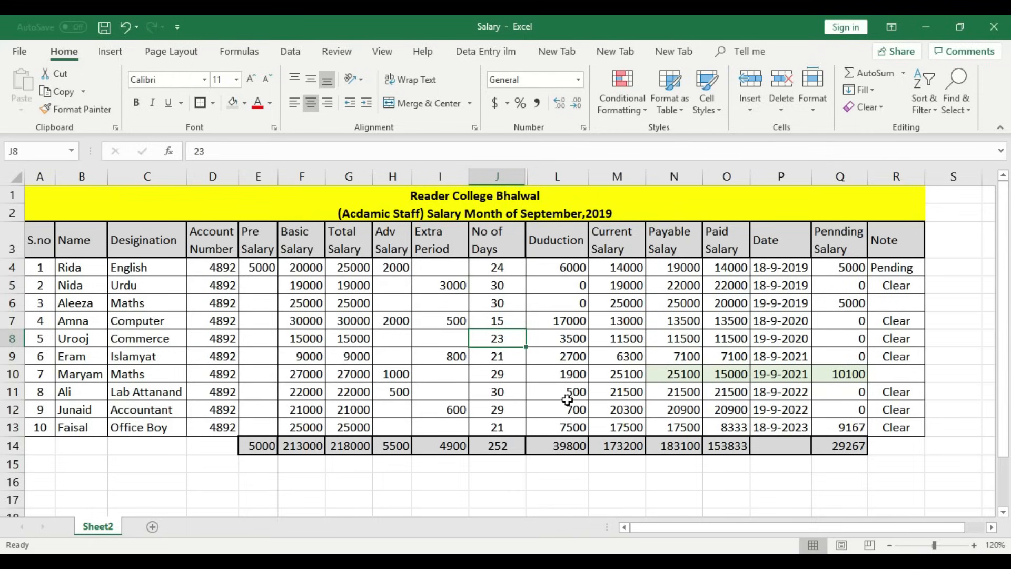
# - Check the Duduction total 39800, Total Salary and Current Salary 173200 SUM formulas
pyautogui.click(579, 477)
pyautogui.click(579, 446)
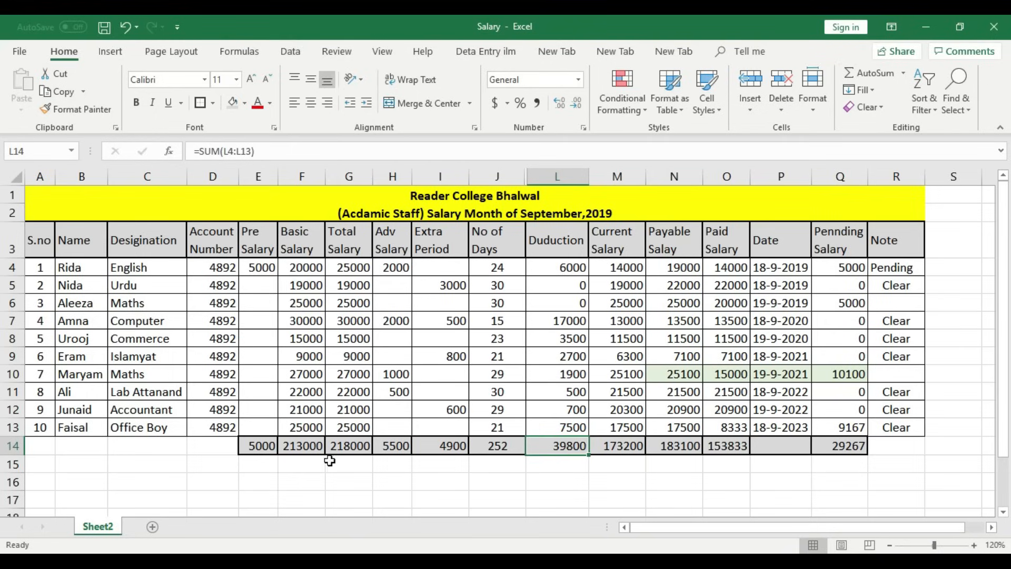
pyautogui.click(342, 448)
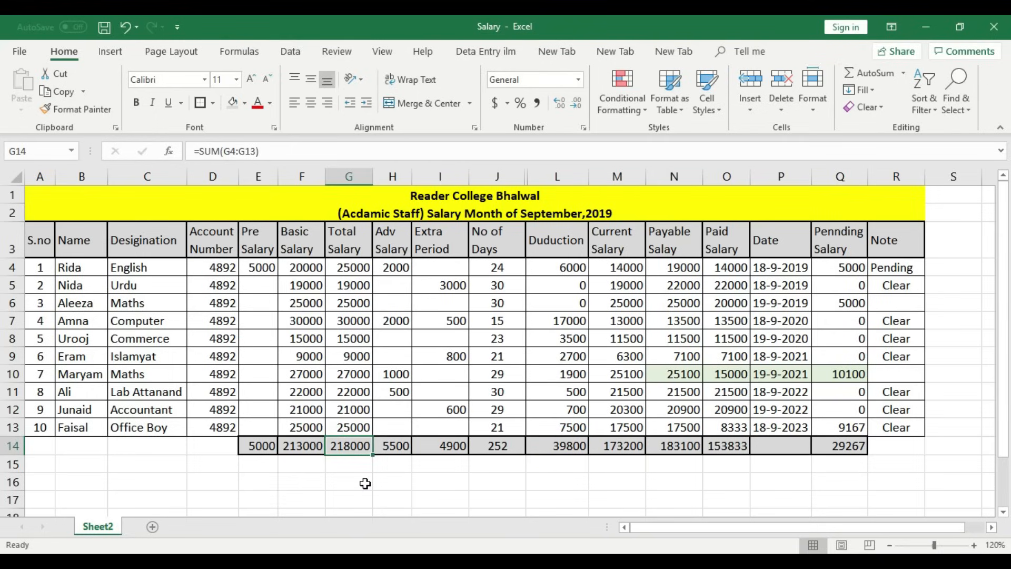
pyautogui.click(572, 446)
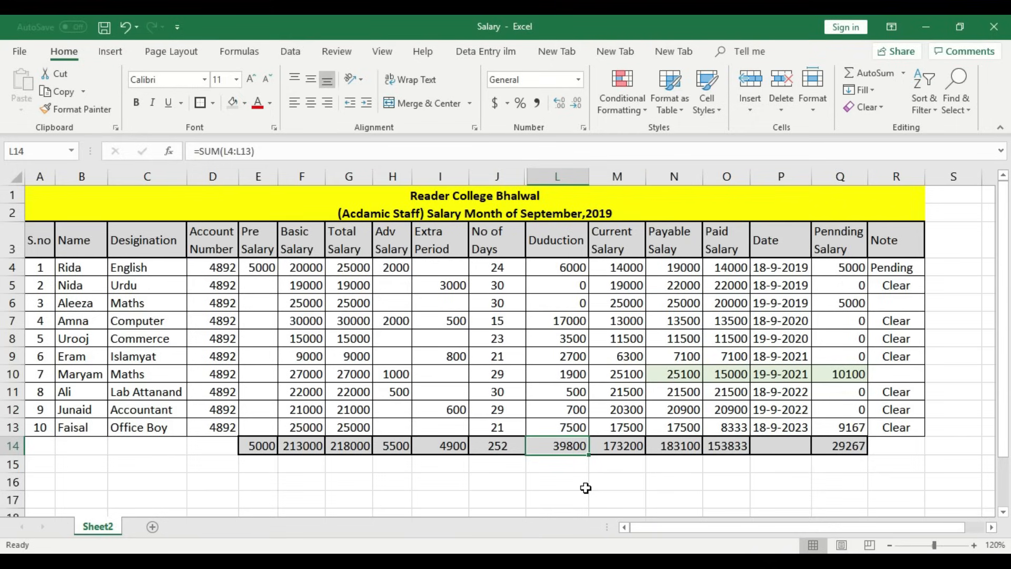
pyautogui.click(623, 446)
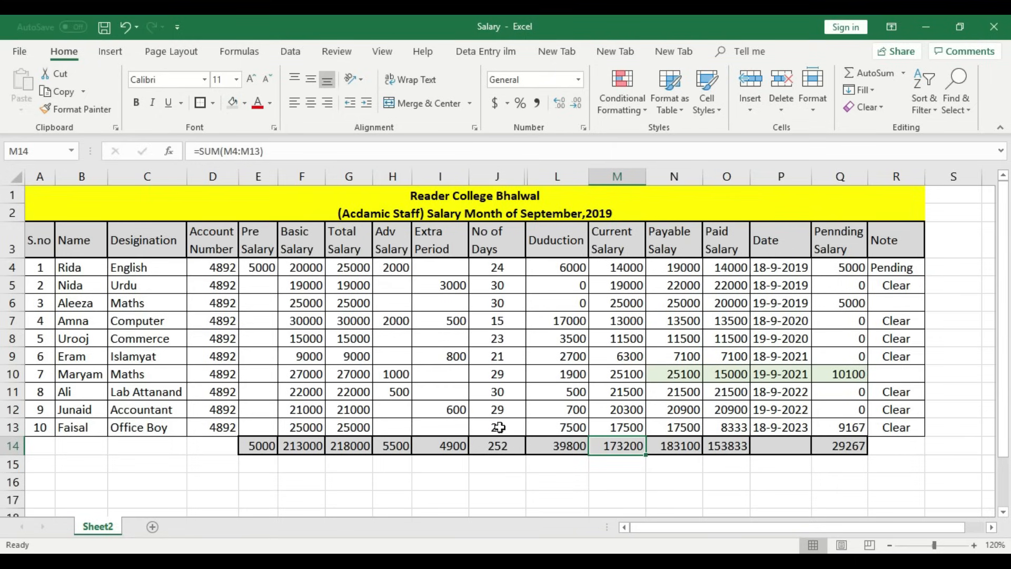
pyautogui.moveTo(392, 268); pyautogui.dragTo(396, 406)
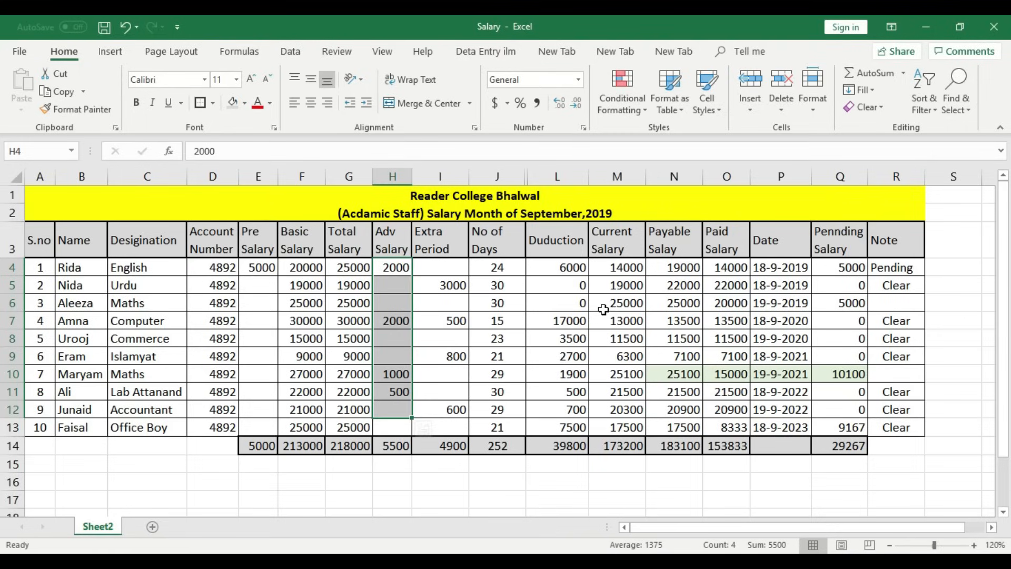
pyautogui.click(684, 269)
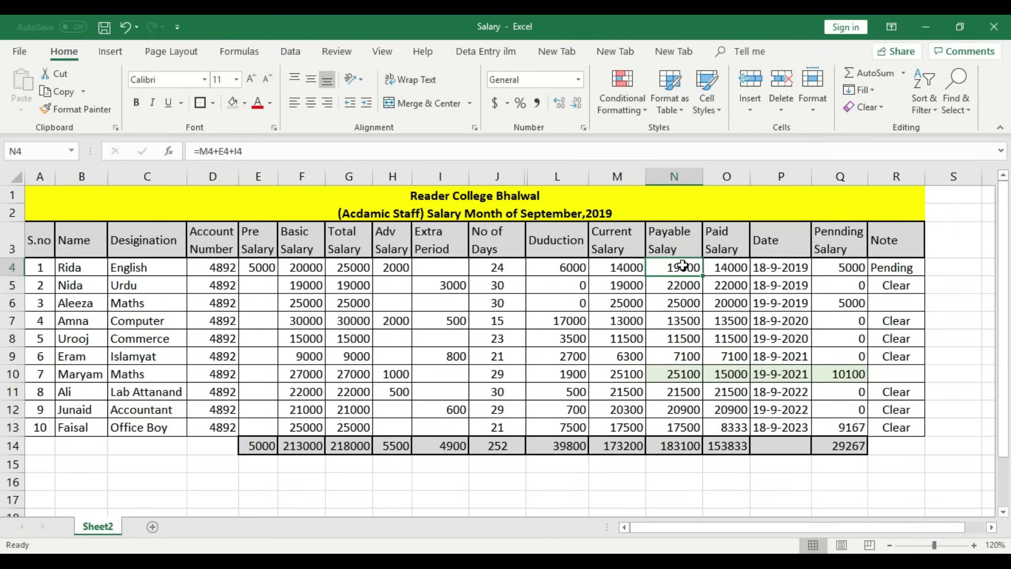
pyautogui.moveTo(630, 267); pyautogui.dragTo(632, 422)
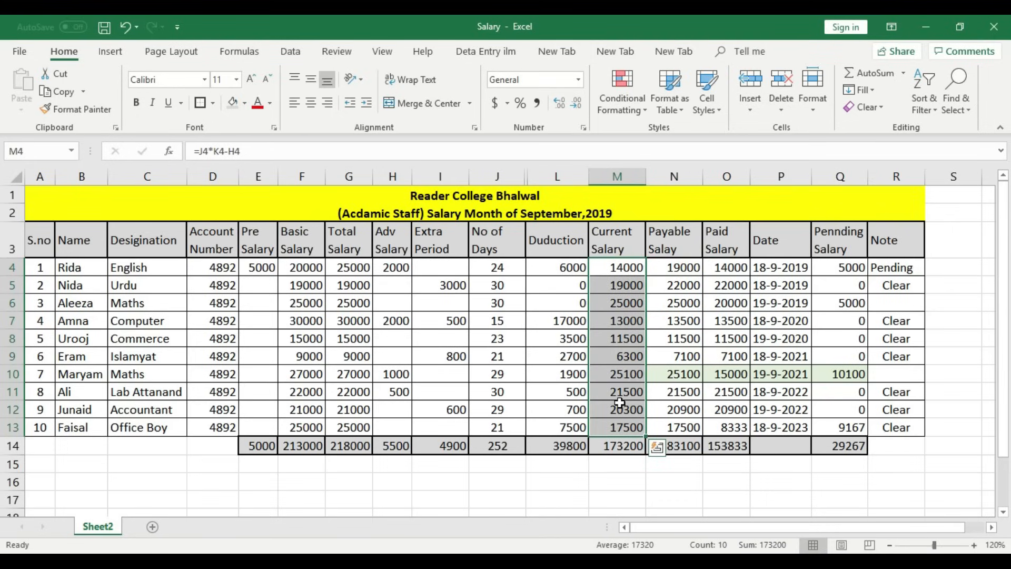
pyautogui.click(698, 266)
pyautogui.moveTo(687, 268); pyautogui.dragTo(684, 425)
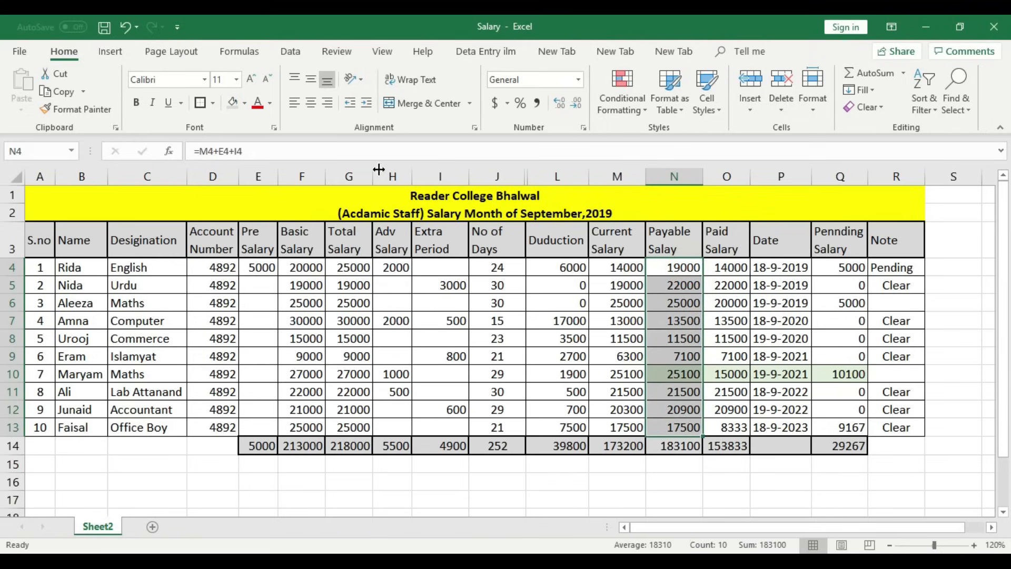
pyautogui.moveTo(266, 268); pyautogui.dragTo(263, 428)
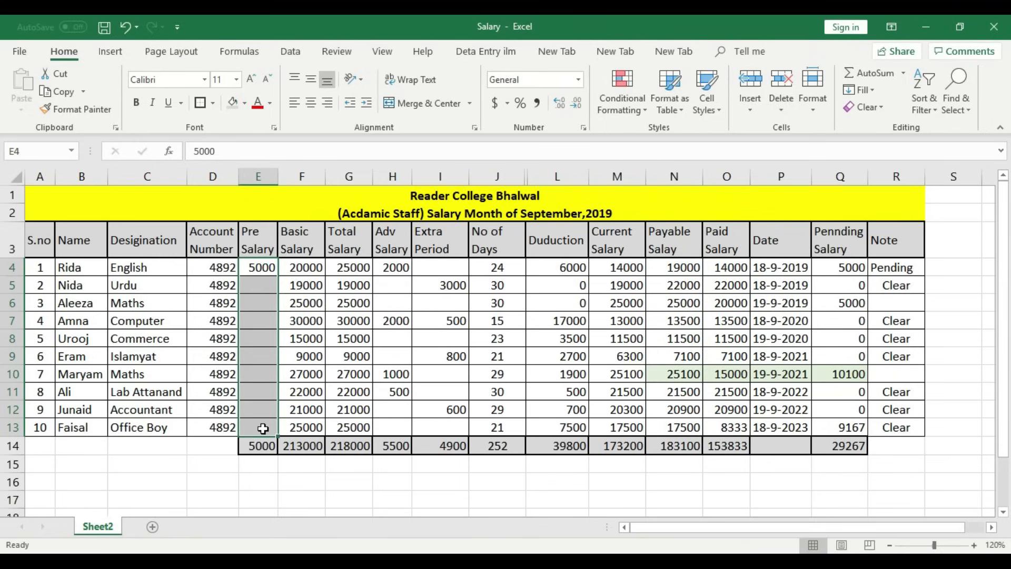
pyautogui.click(262, 321)
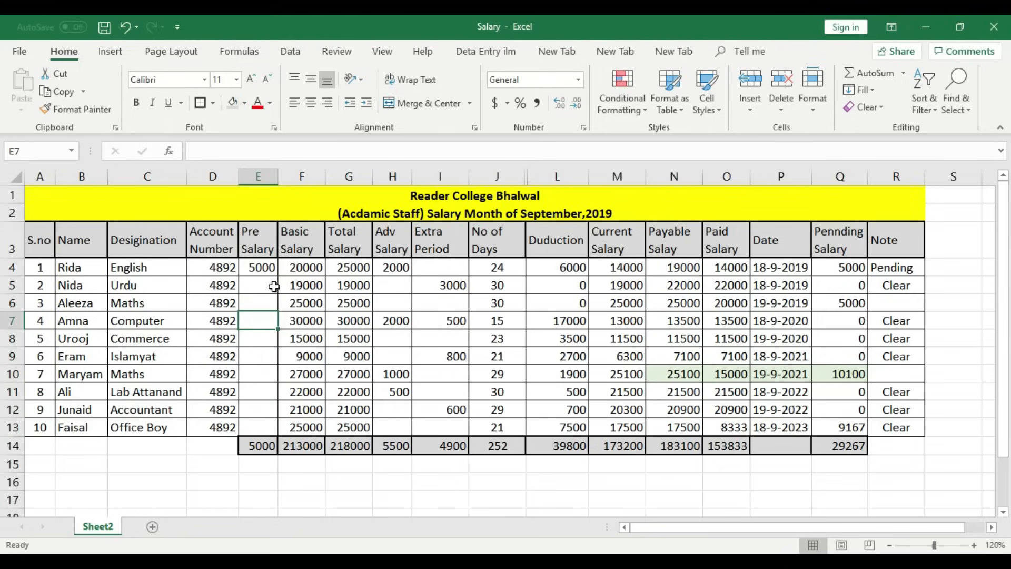
pyautogui.click(680, 268)
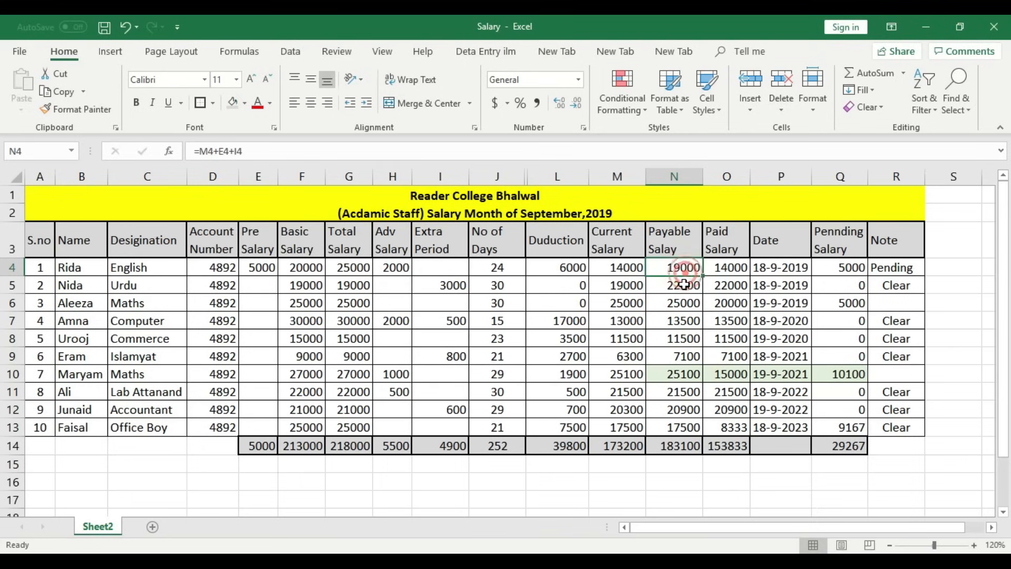
pyautogui.click(730, 265)
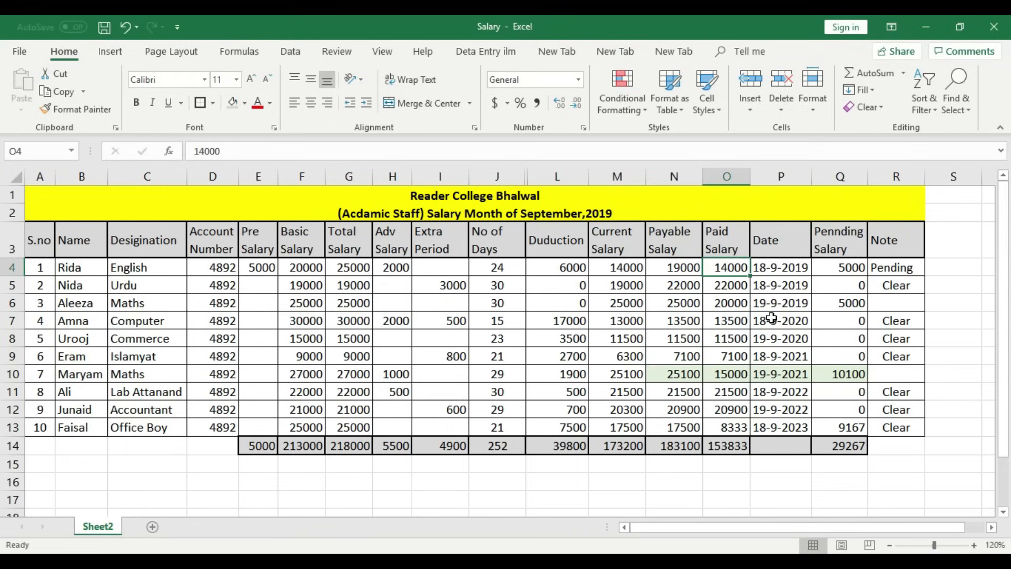
pyautogui.click(669, 270)
pyautogui.click(734, 267)
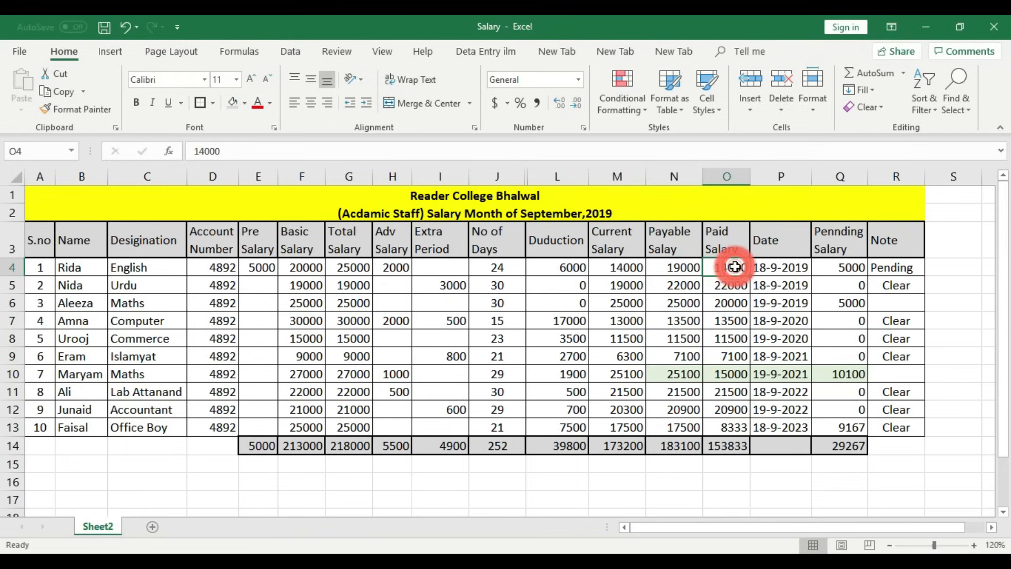
pyautogui.click(735, 285)
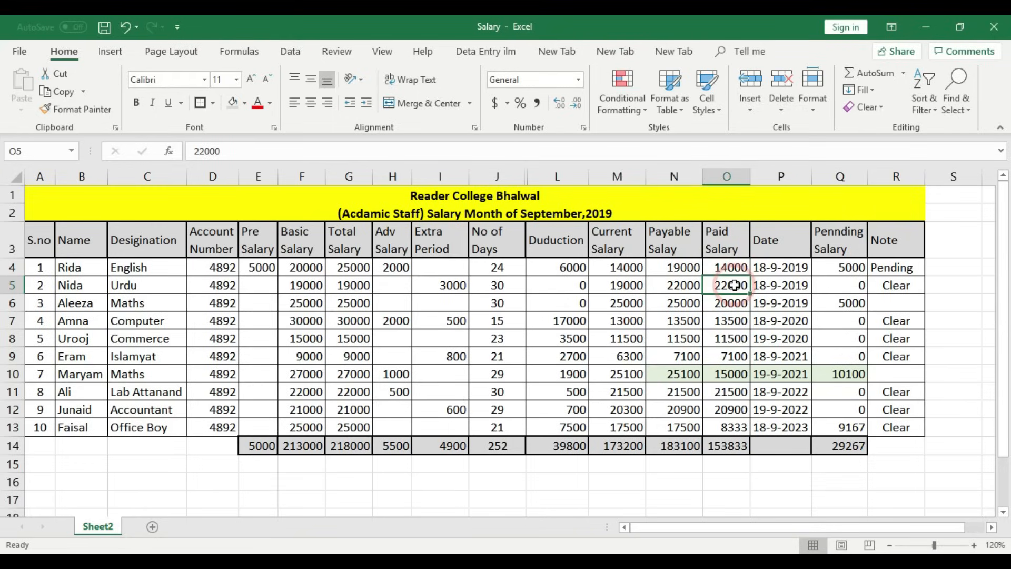
pyautogui.click(681, 285)
pyautogui.click(719, 285)
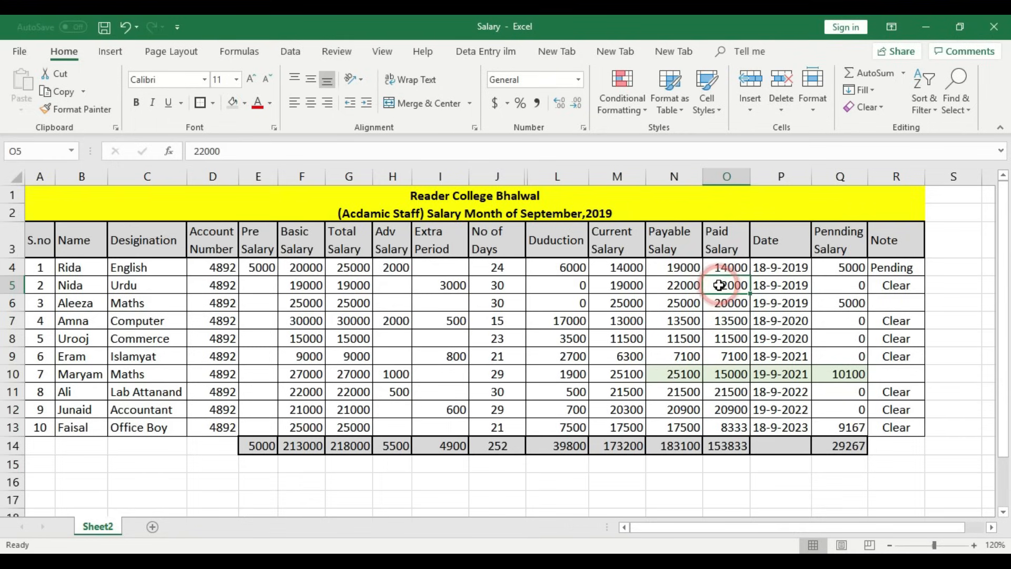
pyautogui.click(695, 303)
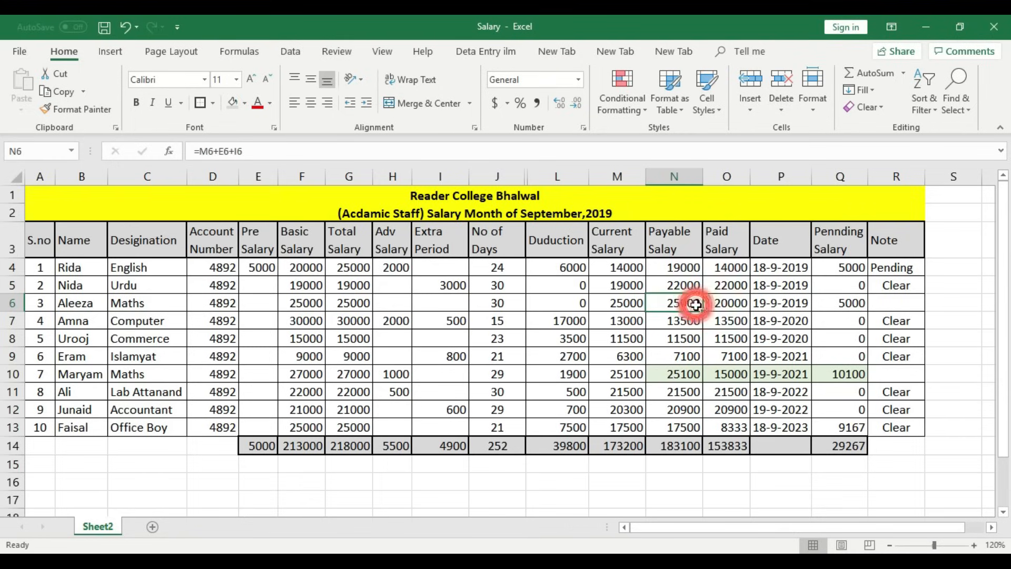
pyautogui.click(633, 285)
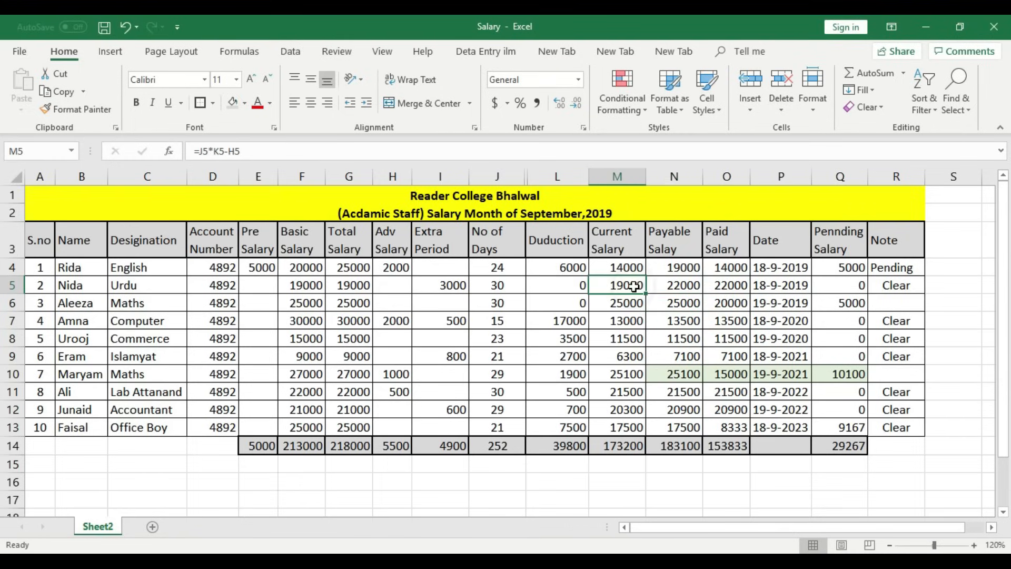
pyautogui.click(681, 284)
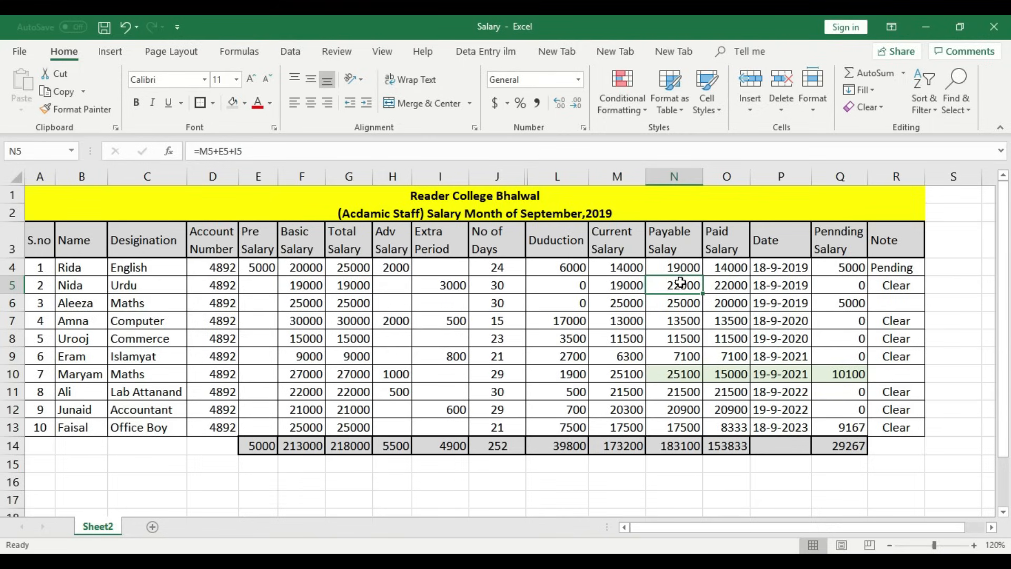
pyautogui.click(448, 286)
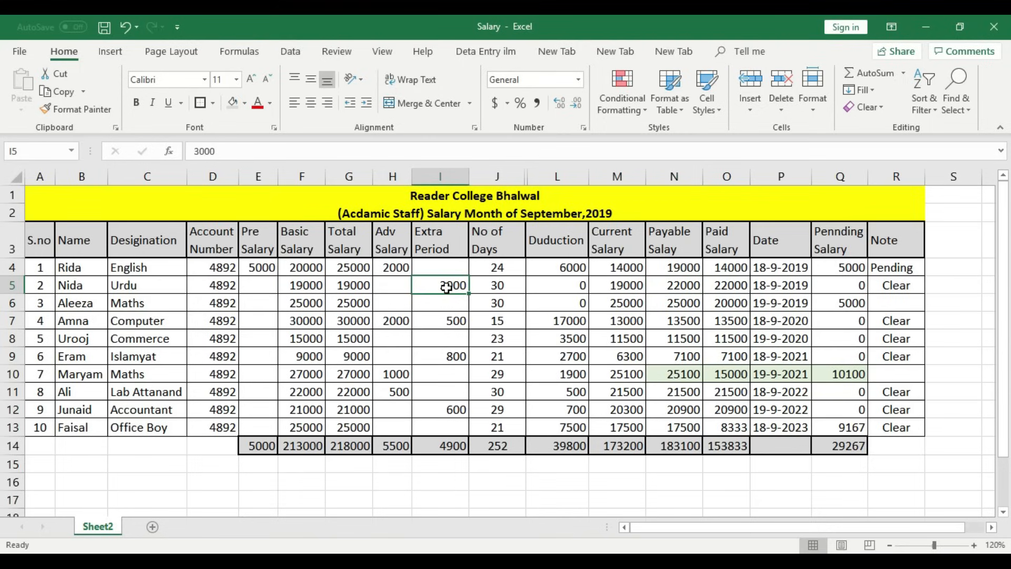
pyautogui.click(265, 287)
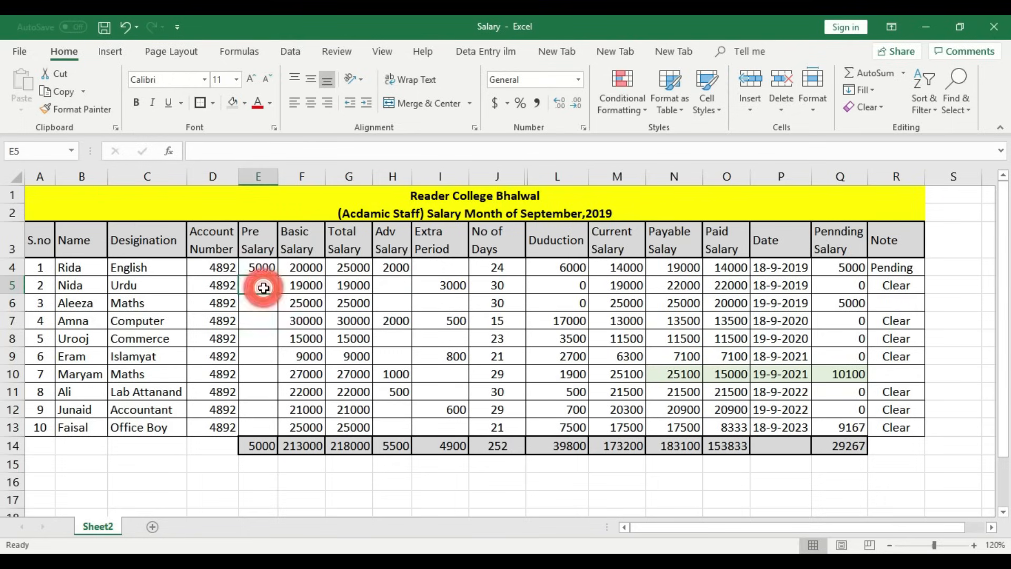
# - Enter 2000 as the Pre Salary in E5 and review the recalculated cells along row 5
pyautogui.write('2000')
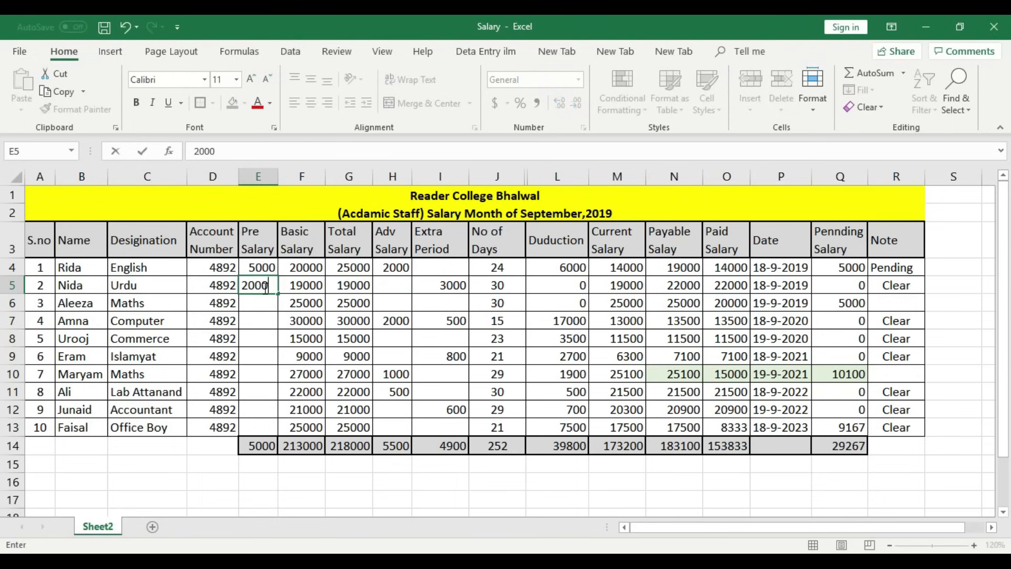
pyautogui.press('Tab')
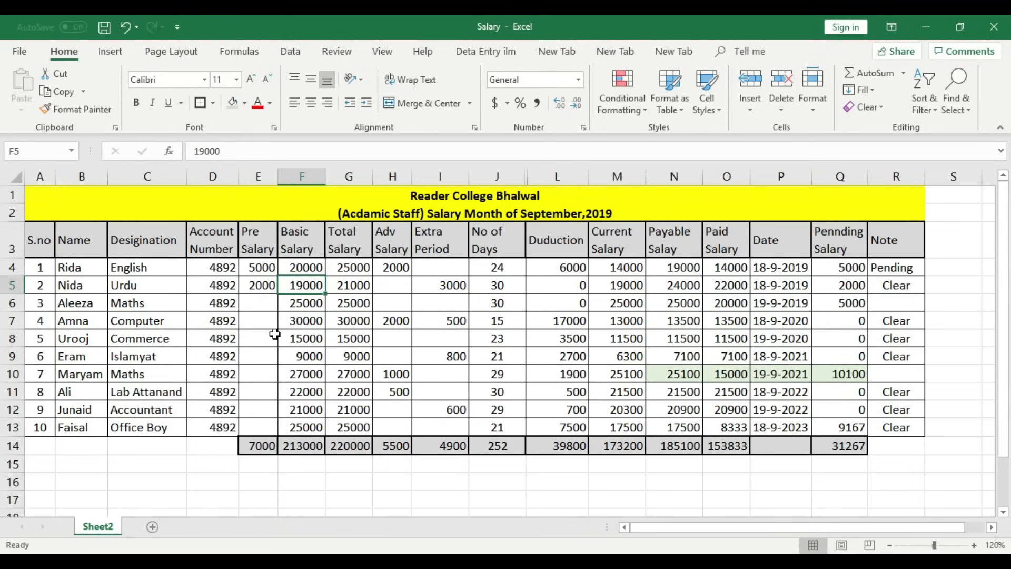
pyautogui.press('Left')
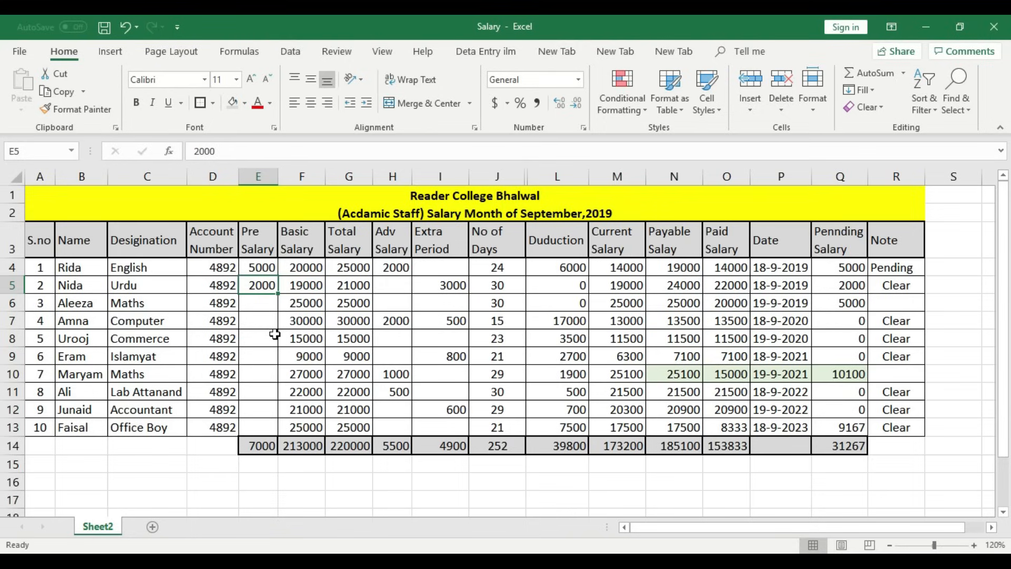
pyautogui.press('Right')
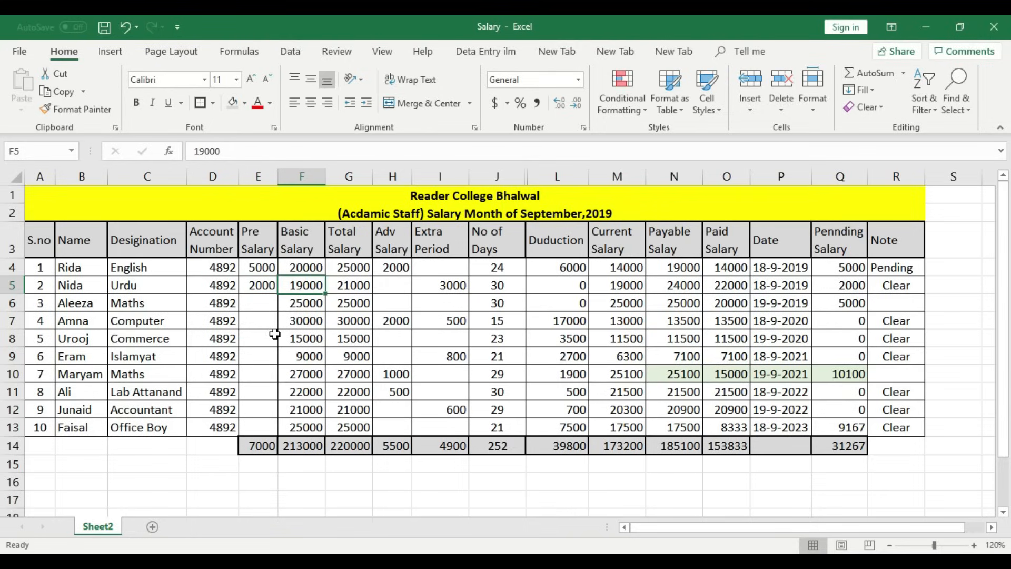
pyautogui.press('Right')
pyautogui.press('Right')
pyautogui.press('Right')
pyautogui.press('Left')
pyautogui.press('Right')
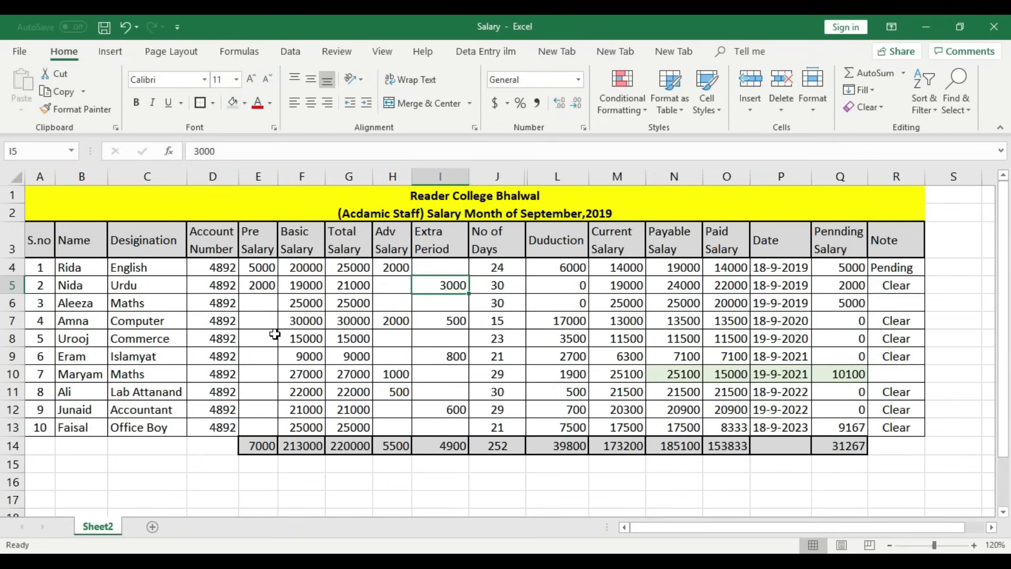
pyautogui.press('Right')
pyautogui.press('Right')
pyautogui.press('Right')
pyautogui.press('Right')
pyautogui.press('Left')
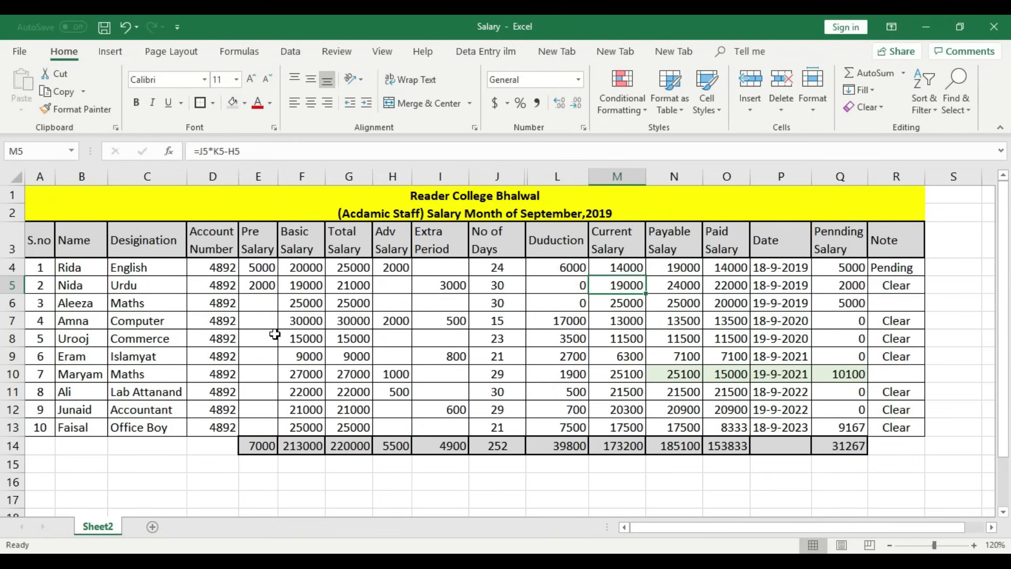
pyautogui.press('Right')
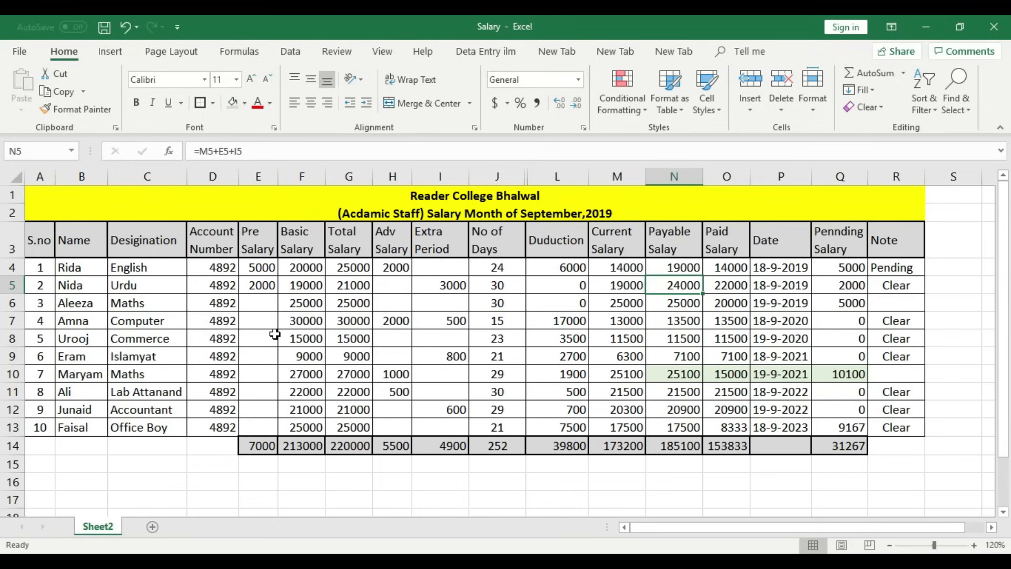
pyautogui.press('Left')
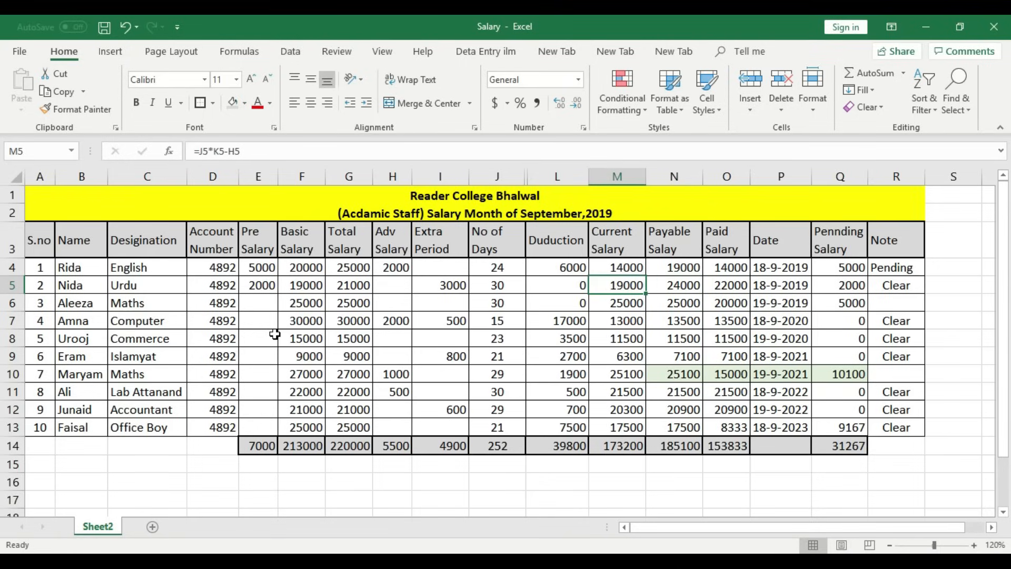
pyautogui.press('Right')
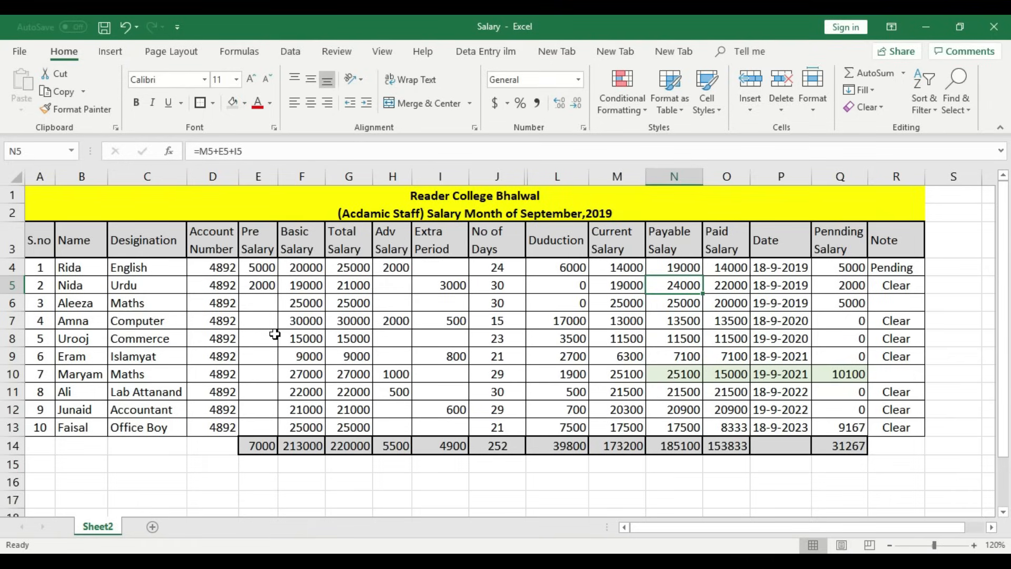
pyautogui.press('Left')
pyautogui.press('Left')
pyautogui.press('Left')
pyautogui.press('Left')
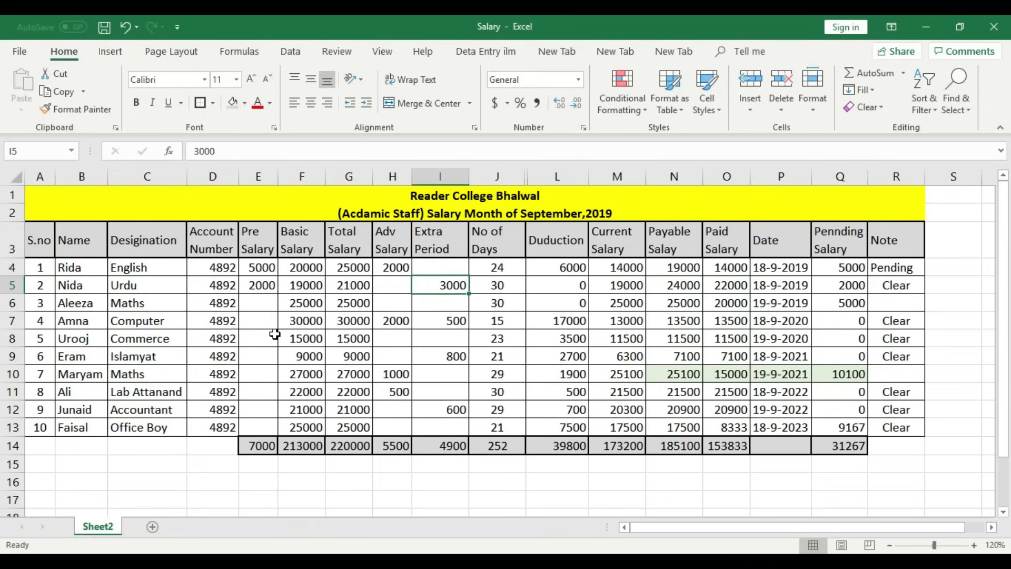
pyautogui.press('Right')
pyautogui.press('Right')
pyautogui.press('Right')
pyautogui.press('Right')
pyautogui.press('Right')
pyautogui.press('Left')
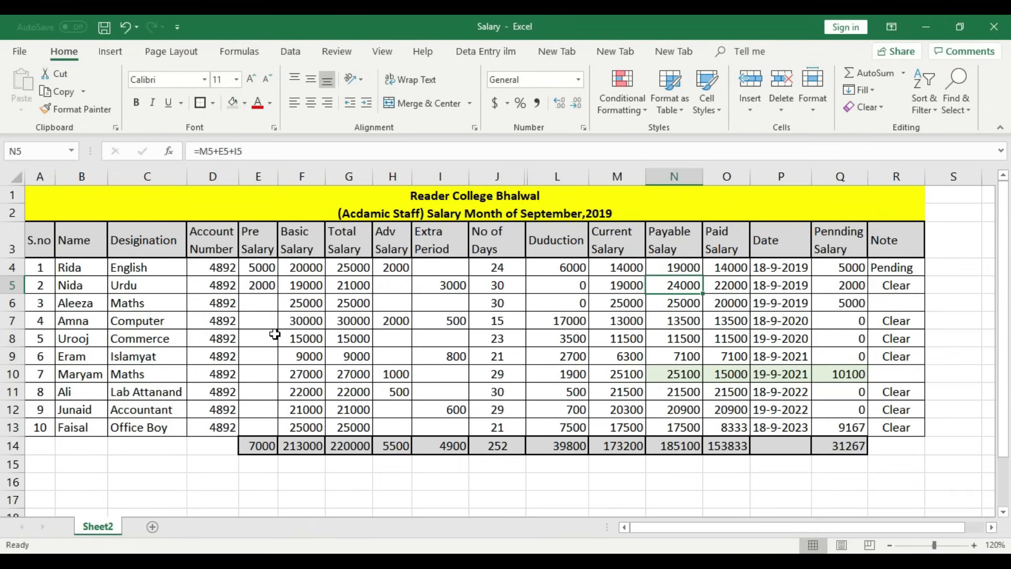
pyautogui.press('Right')
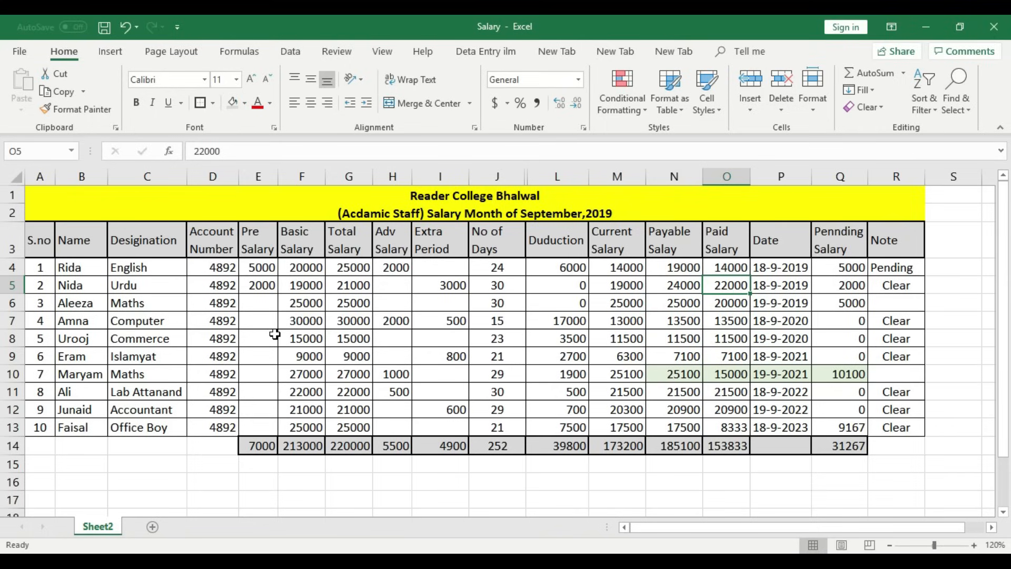
pyautogui.press('Right')
pyautogui.press('Right')
pyautogui.press('Right')
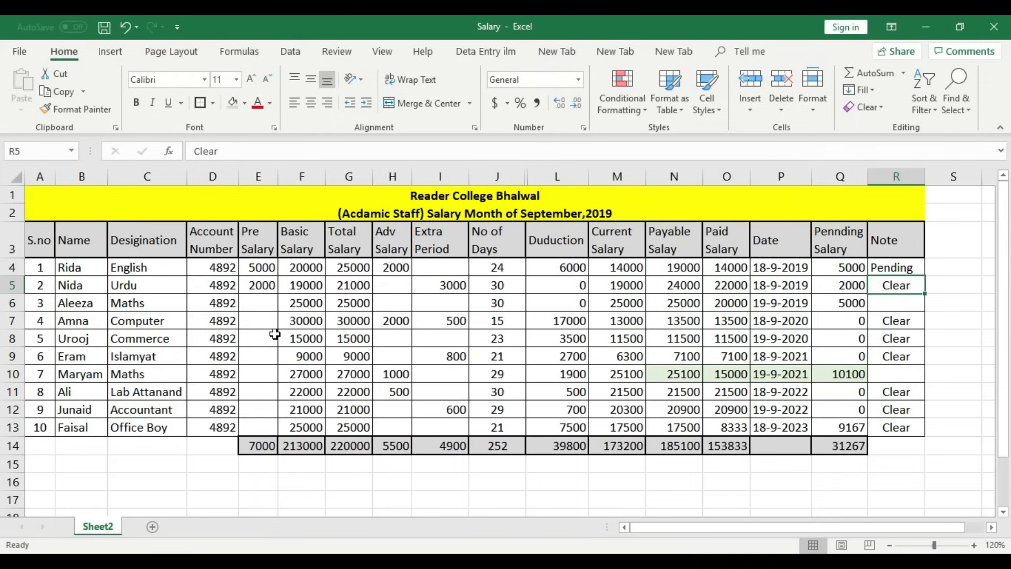
pyautogui.press('Down')
pyautogui.press('Left')
pyautogui.press('Left')
pyautogui.press('Left')
pyautogui.press('Left')
pyautogui.press('Right')
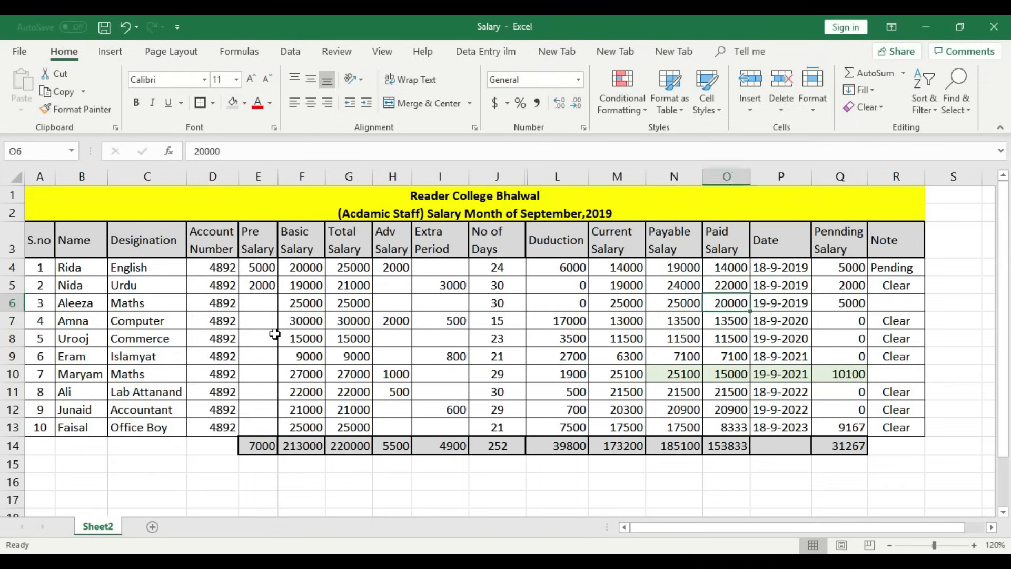
pyautogui.press('Right')
pyautogui.press('Right')
pyautogui.press('Up')
pyautogui.press('Up')
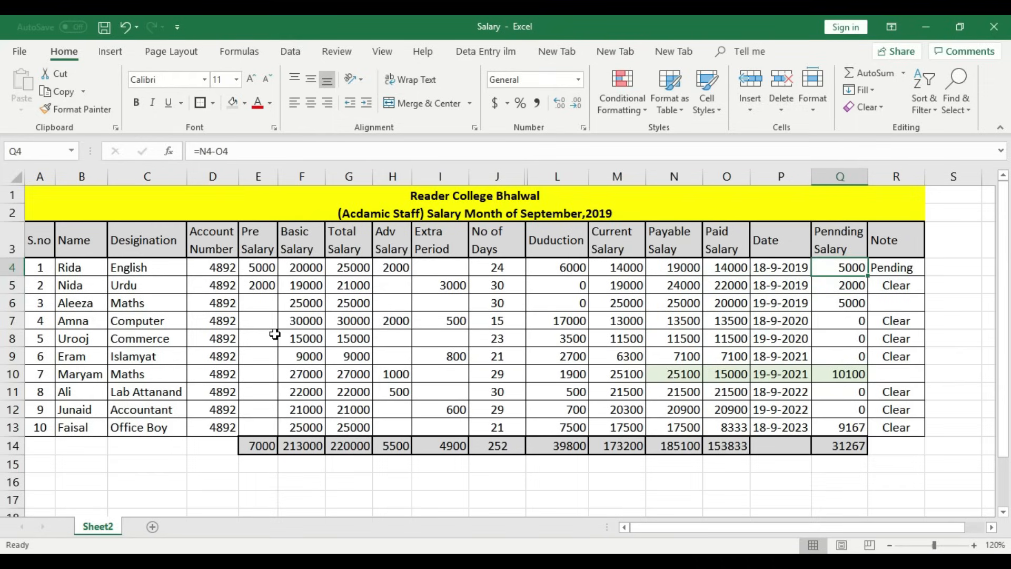
pyautogui.press('Down')
pyautogui.press('Down')
pyautogui.press('Down')
pyautogui.press('Down')
pyautogui.press('Up')
pyautogui.press('Up')
pyautogui.press('Up')
pyautogui.press('Down')
pyautogui.press('Down')
pyautogui.press('Down')
pyautogui.press('Down')
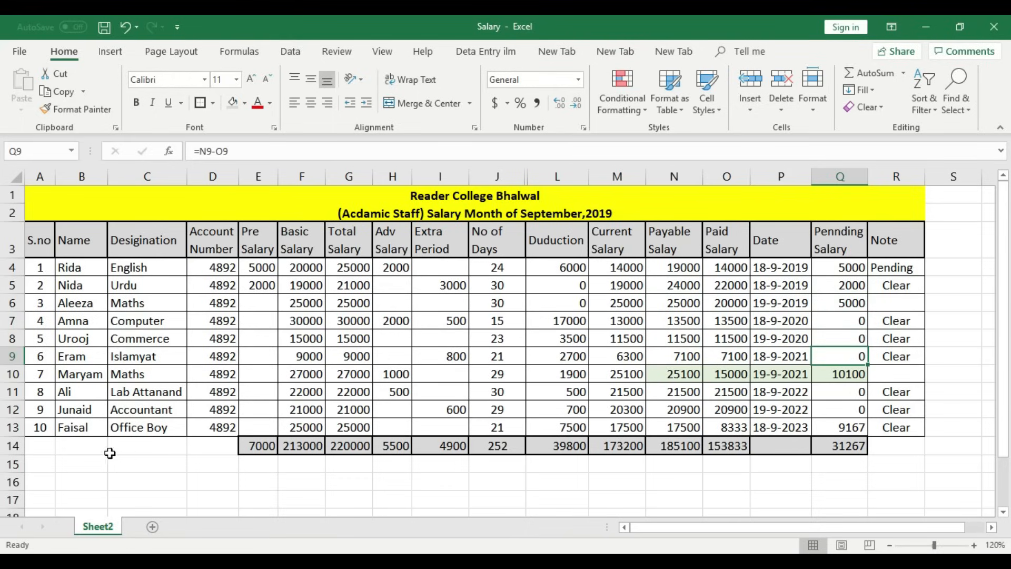
pyautogui.click(63, 449)
# - Merge and centre A14:D14 and label it Total
pyautogui.moveTo(63, 448); pyautogui.dragTo(207, 448)
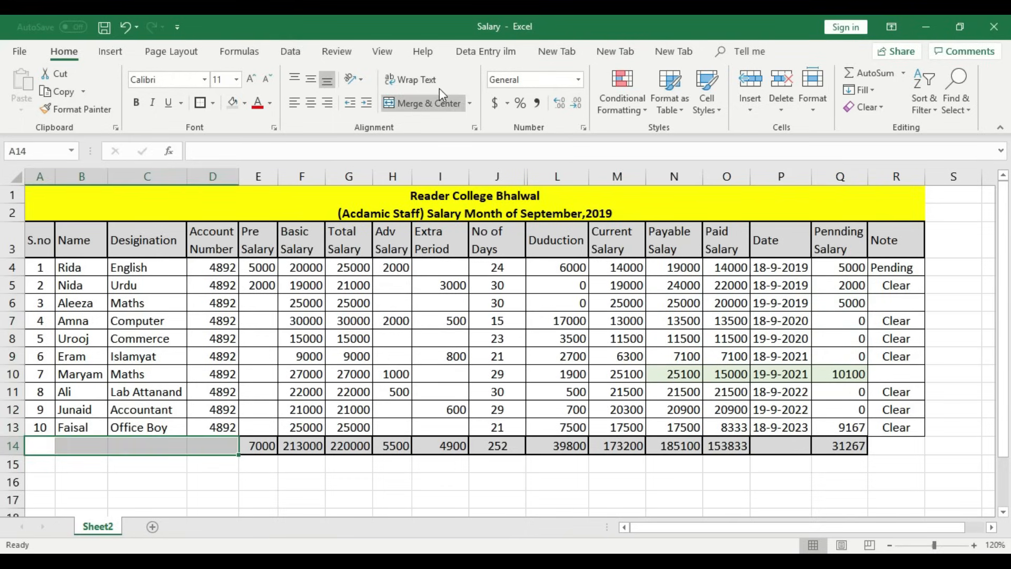
pyautogui.click(438, 101)
pyautogui.click(219, 474)
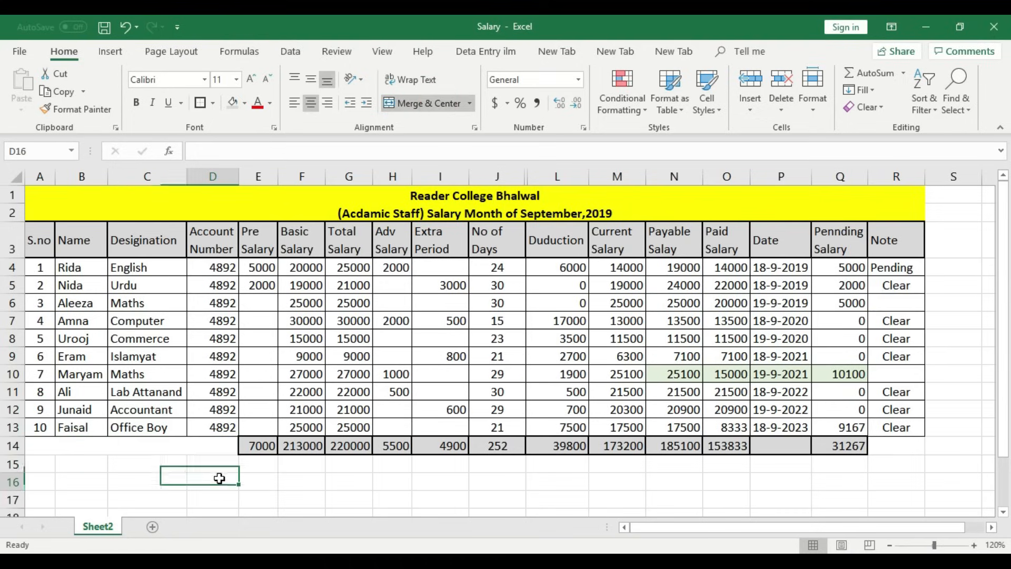
pyautogui.doubleClick(182, 448)
pyautogui.write('tal')
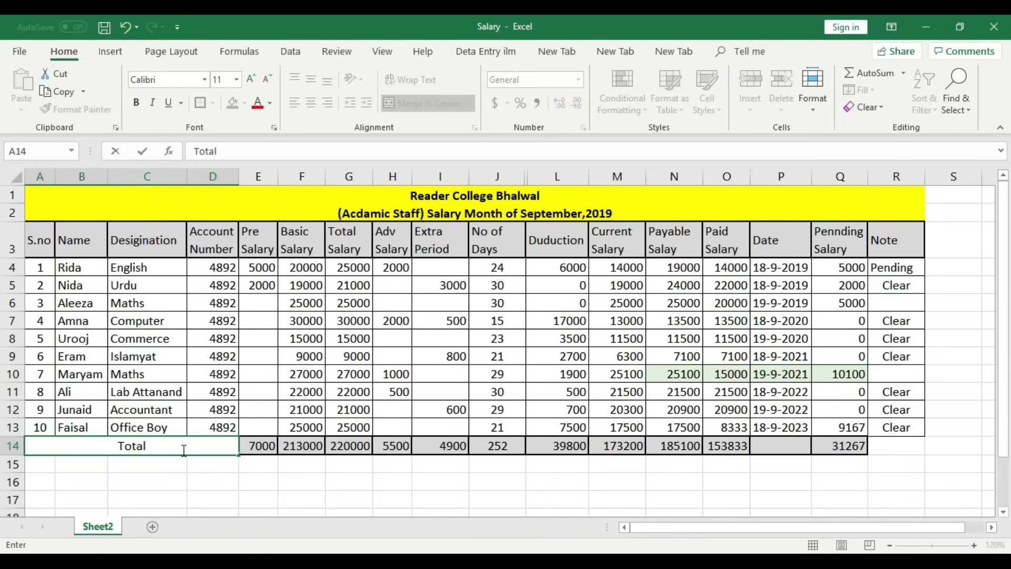
pyautogui.click(211, 480)
# - Add a bottom border under the merged Total cell
pyautogui.click(191, 445)
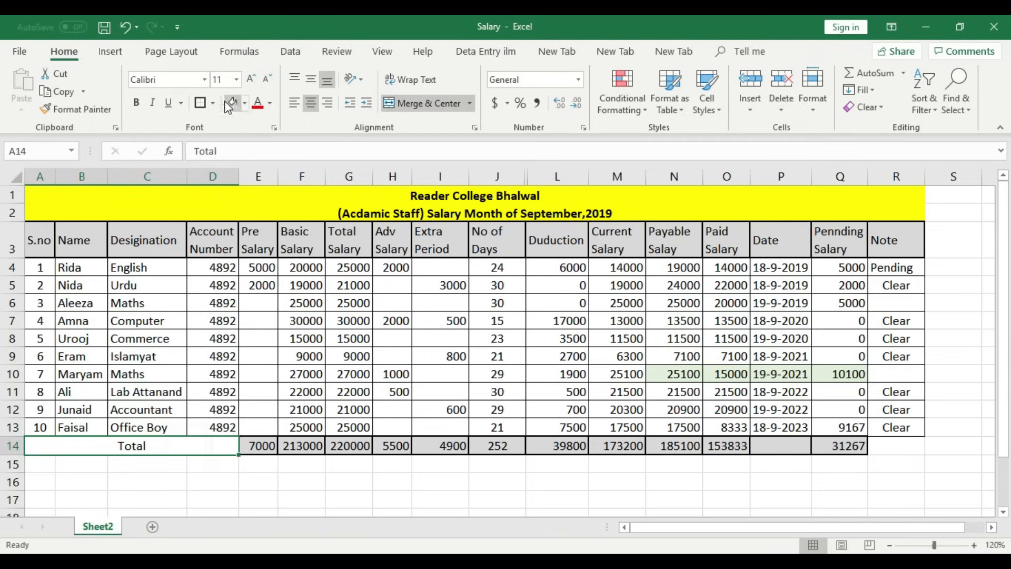
pyautogui.click(203, 108)
pyautogui.click(263, 481)
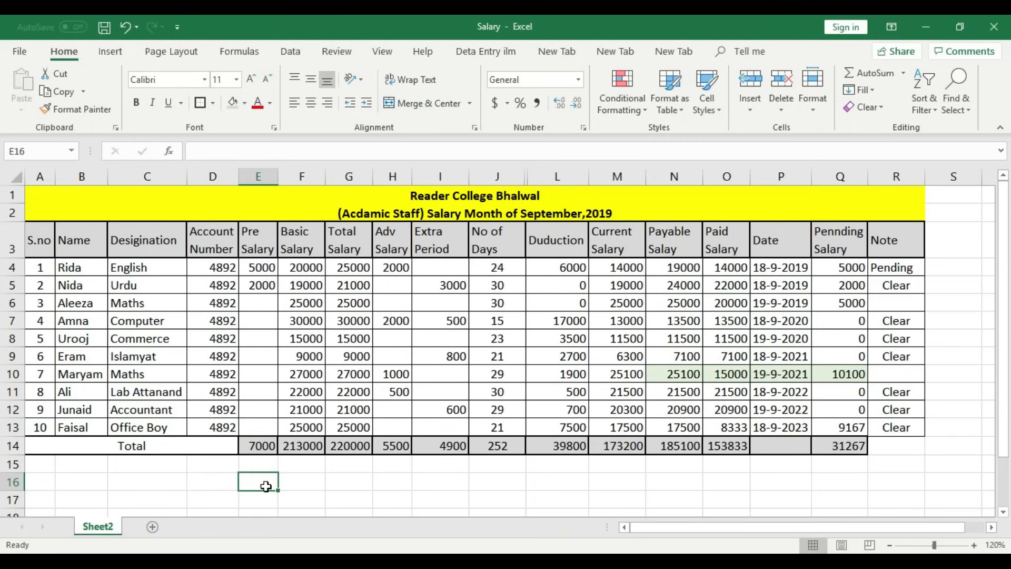
pyautogui.click(548, 484)
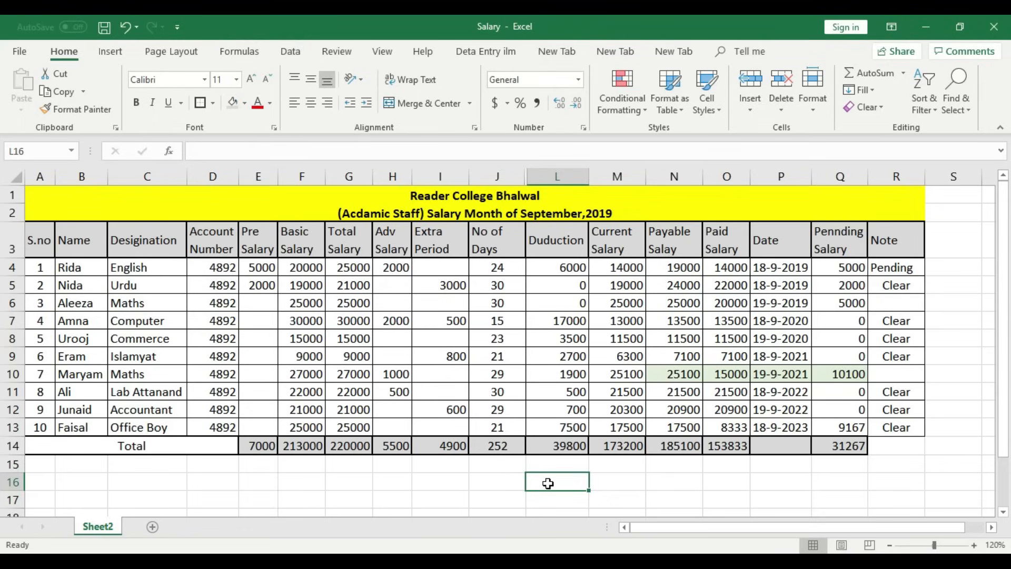
# - Merge A15:C16 and enter the label 'Payable Salary'
pyautogui.moveTo(47, 461); pyautogui.dragTo(164, 481)
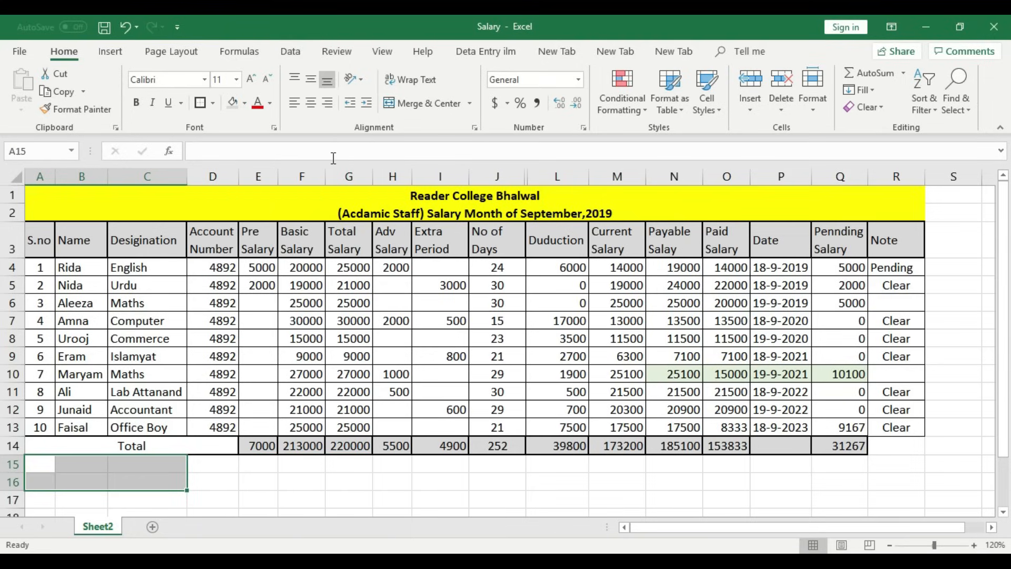
pyautogui.click(410, 103)
pyautogui.doubleClick(148, 473)
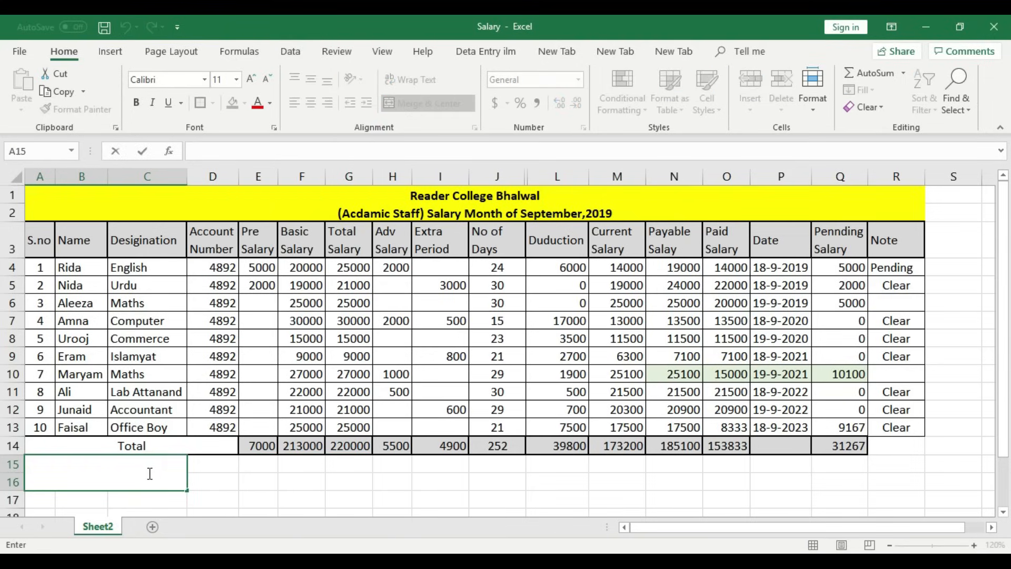
pyautogui.write('Payable ')
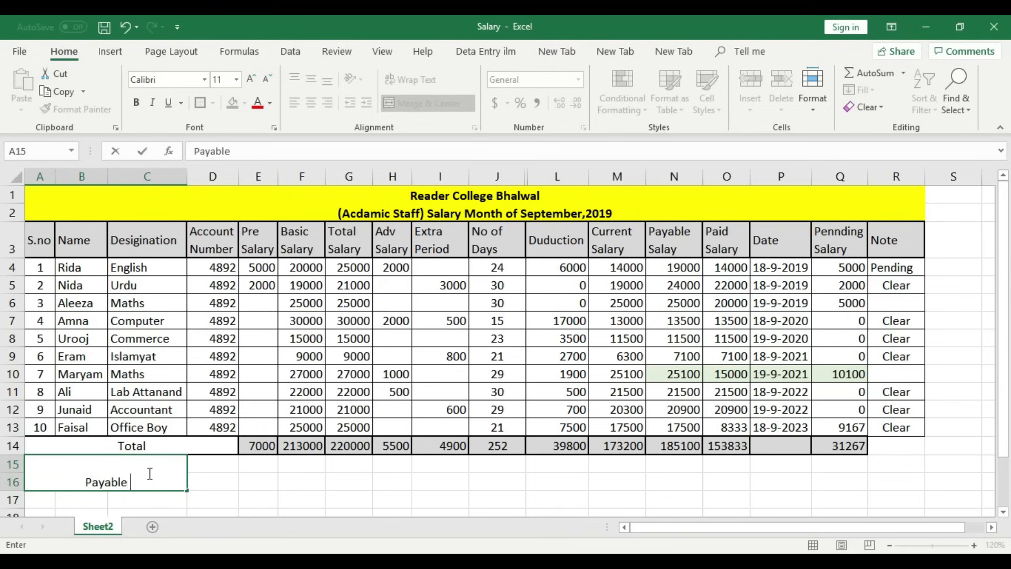
pyautogui.write('Salary')
pyautogui.click(255, 498)
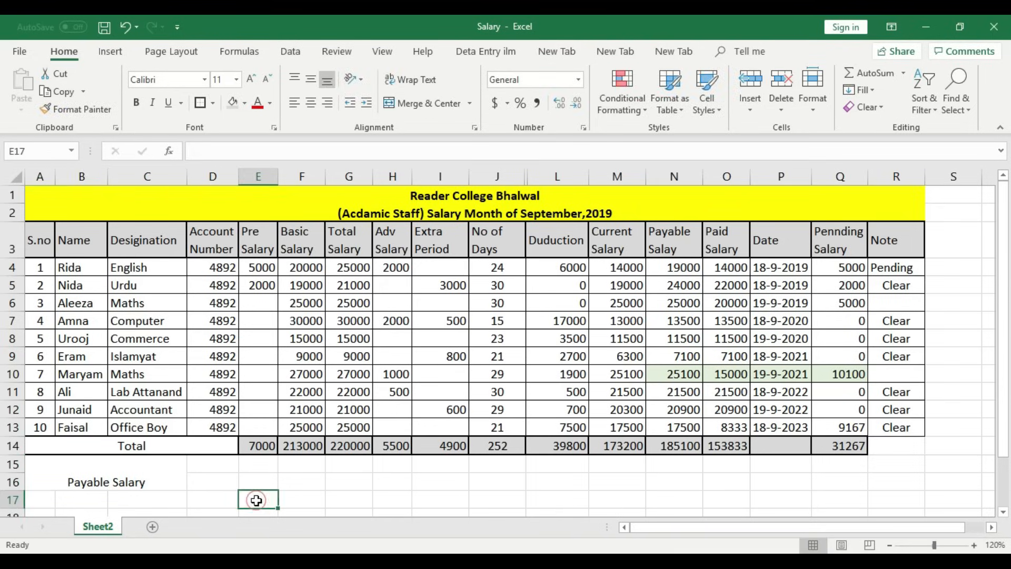
# - Middle-align the Payable Salary label, fill it Orange Accent 2 Lighter 60%, and add borders
pyautogui.click(127, 477)
pyautogui.click(311, 79)
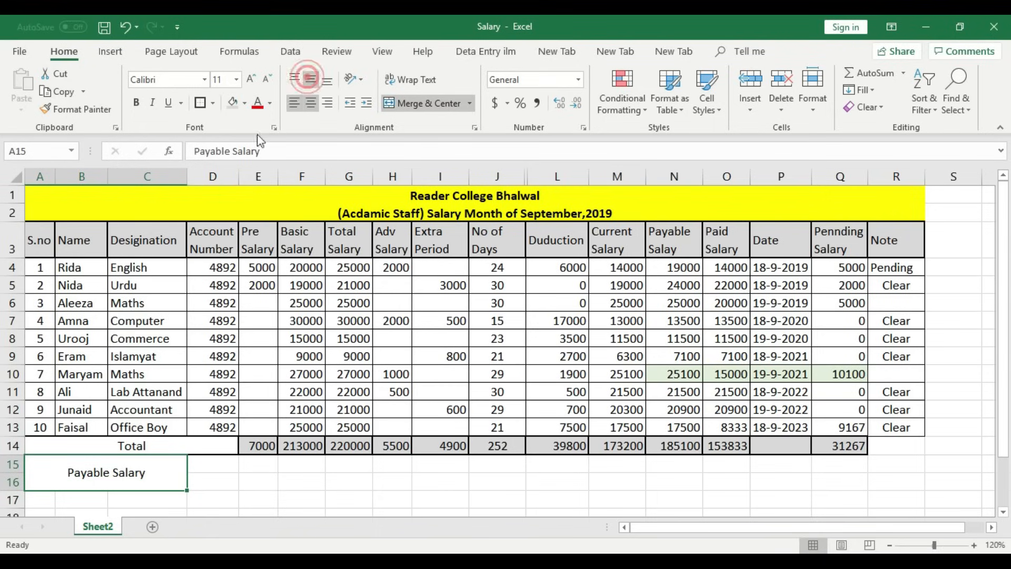
pyautogui.click(213, 104)
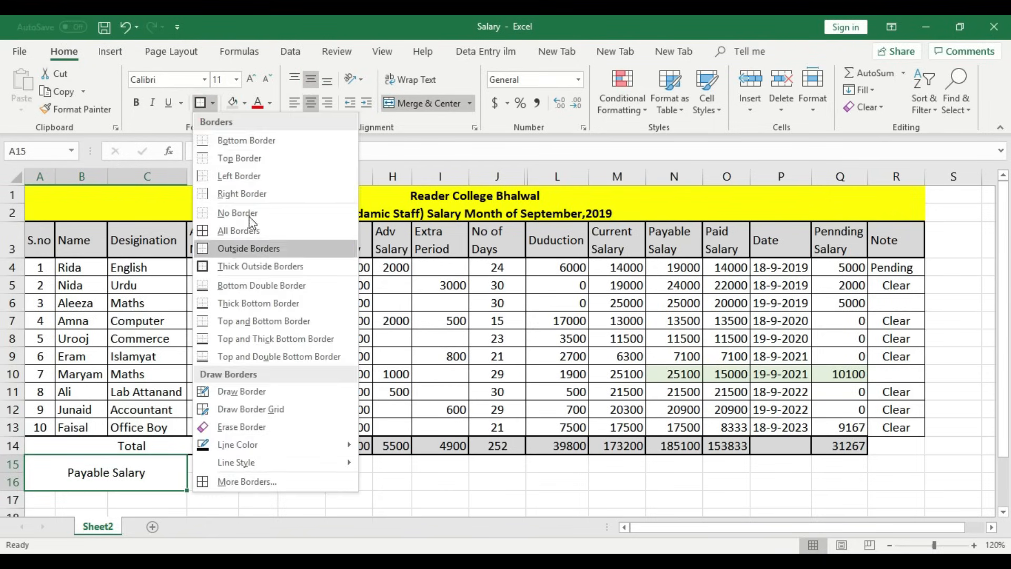
pyautogui.click(244, 103)
pyautogui.click(244, 103)
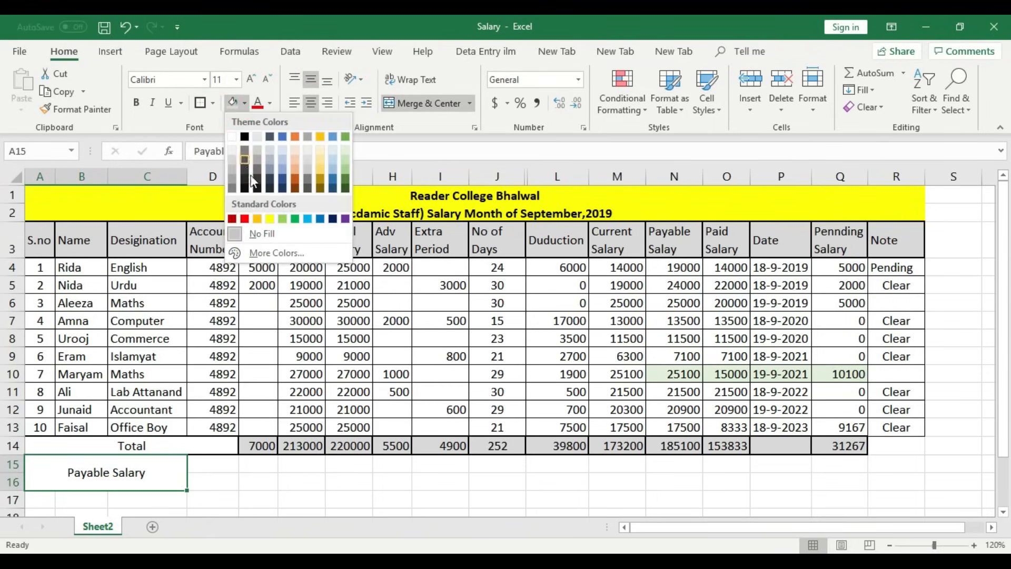
pyautogui.click(294, 161)
pyautogui.click(266, 500)
pyautogui.click(141, 473)
pyautogui.click(199, 103)
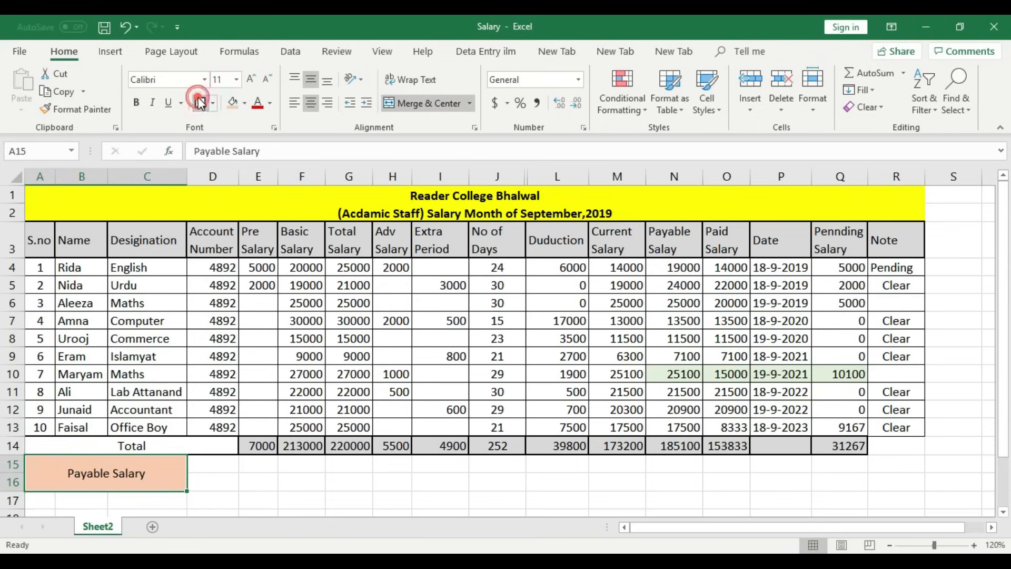
# - Merge D15:F16 beside the Payable Salary label and outline it with borders
pyautogui.moveTo(221, 465); pyautogui.dragTo(293, 483)
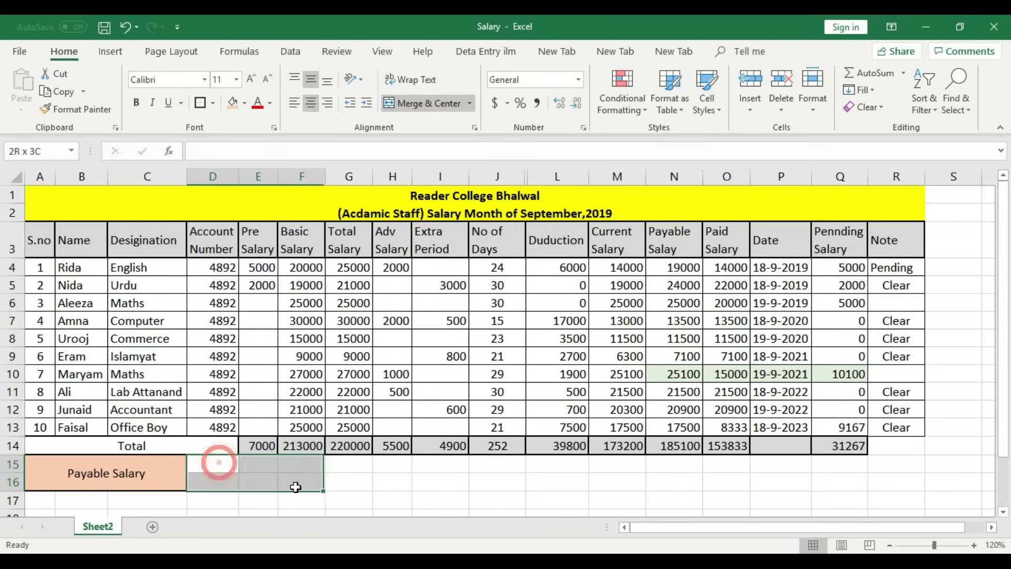
pyautogui.click(449, 100)
pyautogui.click(385, 477)
pyautogui.click(300, 477)
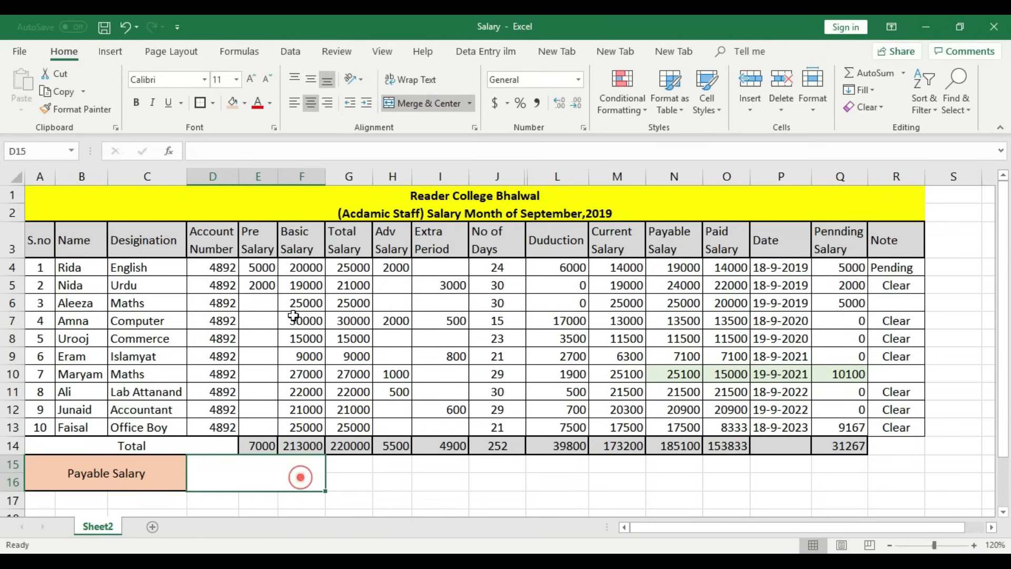
pyautogui.click(200, 103)
pyautogui.click(382, 478)
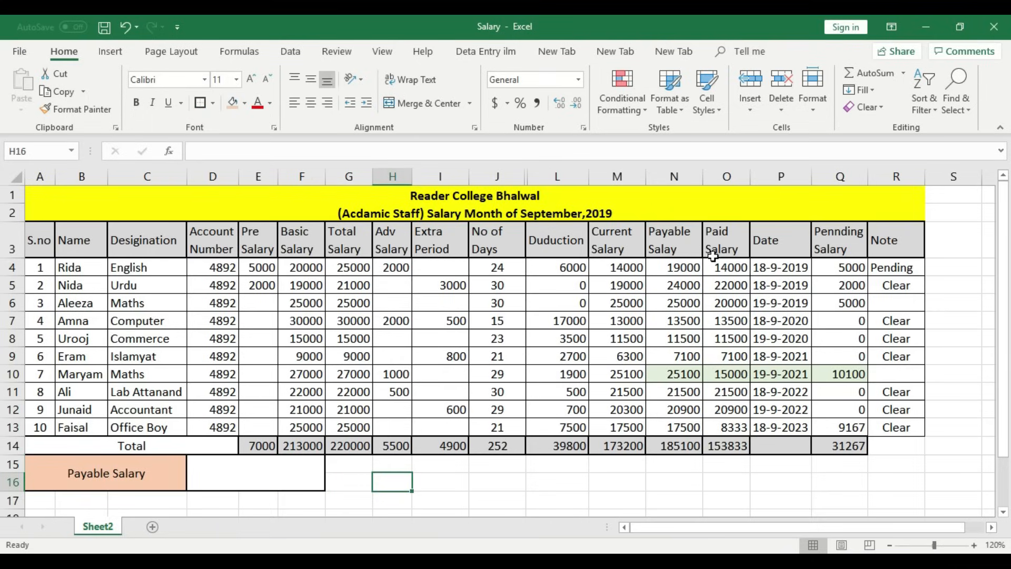
# - Link the merged box to =N14 so it shows the payable total 185100
pyautogui.click(679, 446)
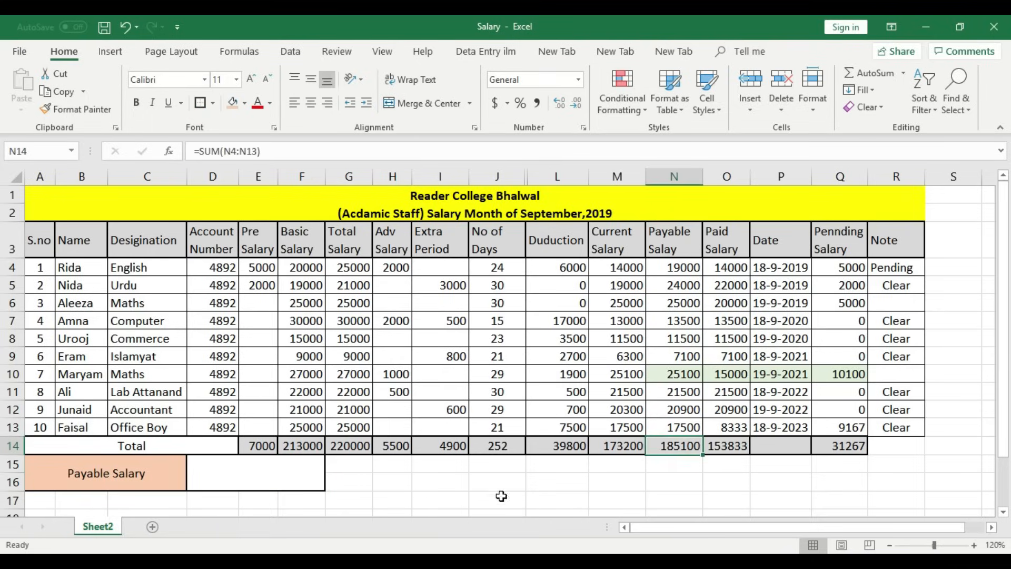
pyautogui.click(448, 494)
pyautogui.doubleClick(278, 471)
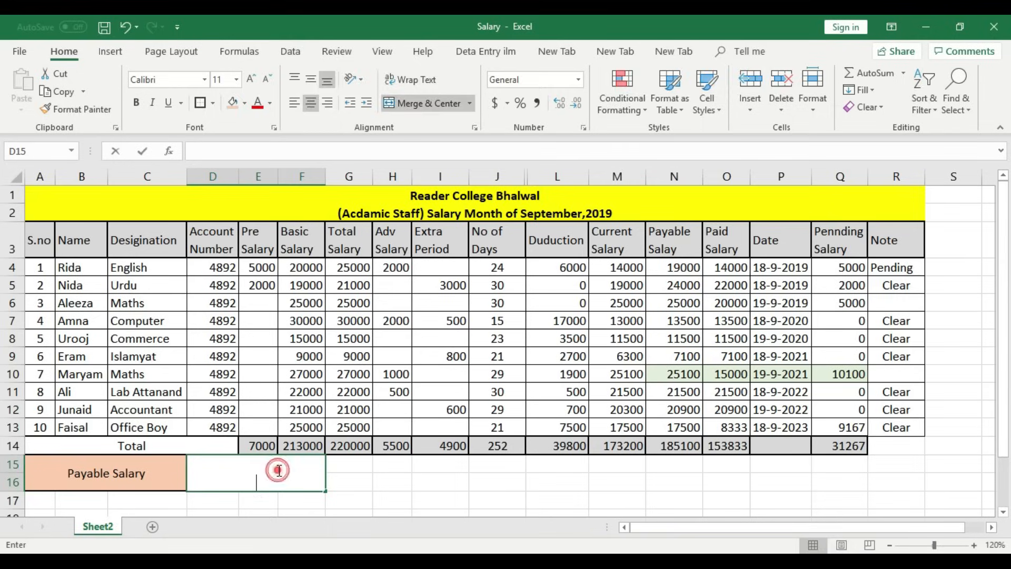
pyautogui.write('=')
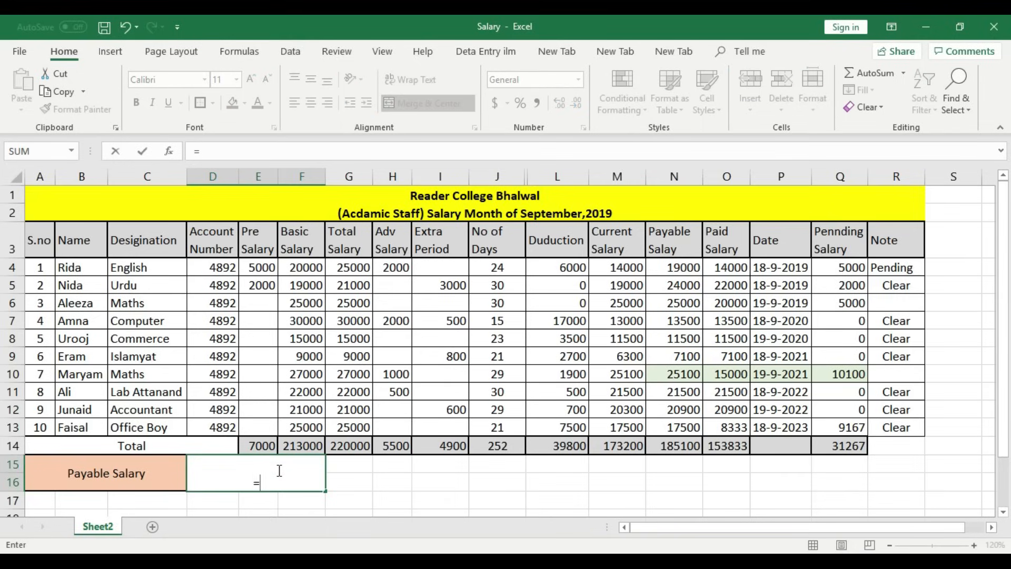
pyautogui.click(681, 448)
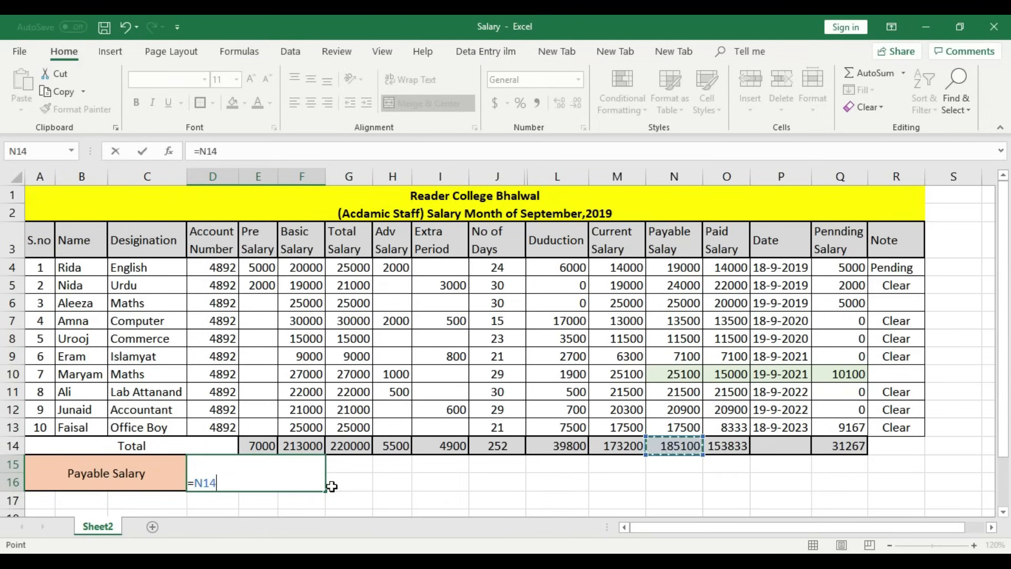
pyautogui.press('Return')
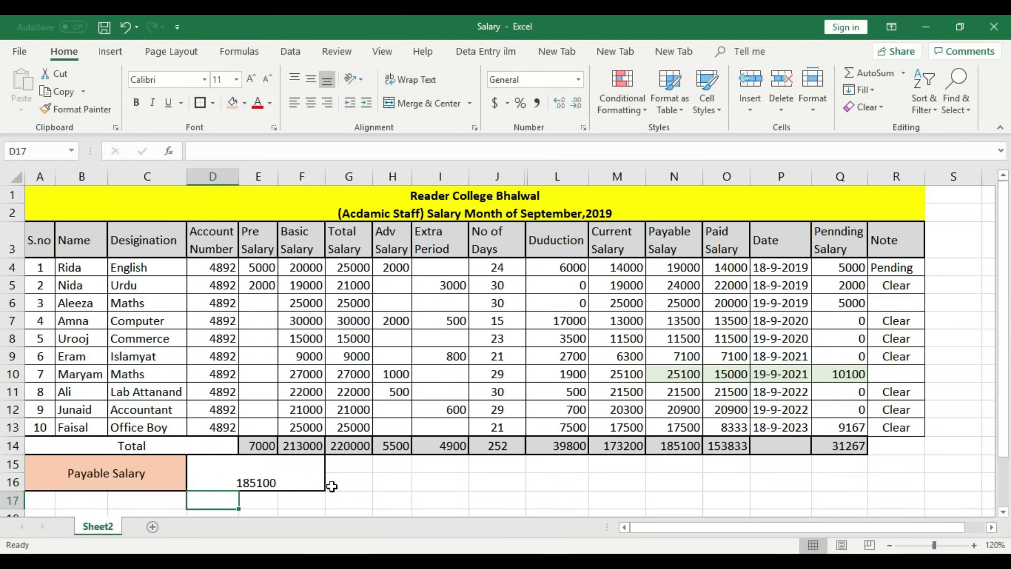
pyautogui.click(699, 446)
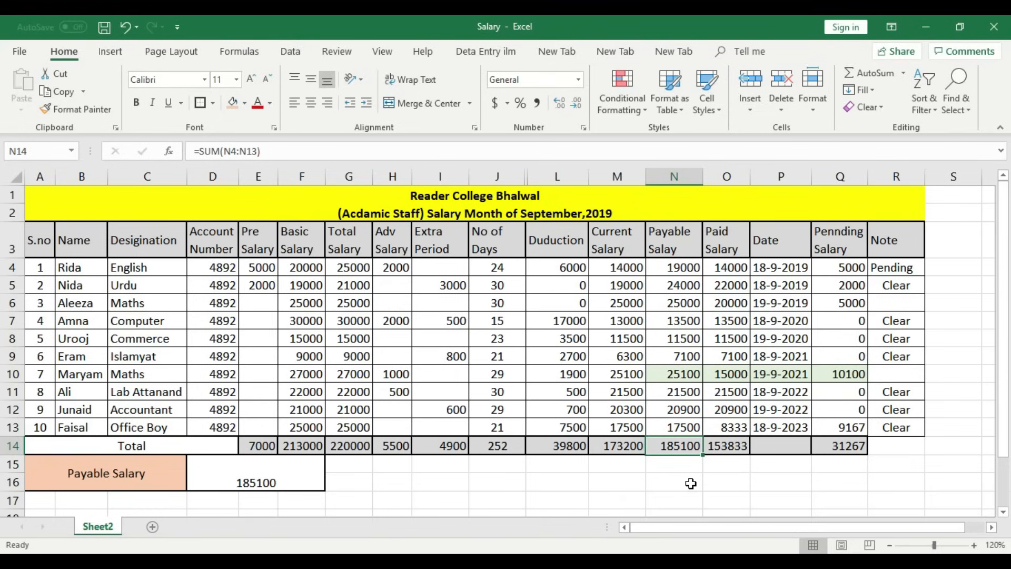
# - Middle-align 185100, enlarge it to 26-point text, and fill the box orange
pyautogui.click(276, 472)
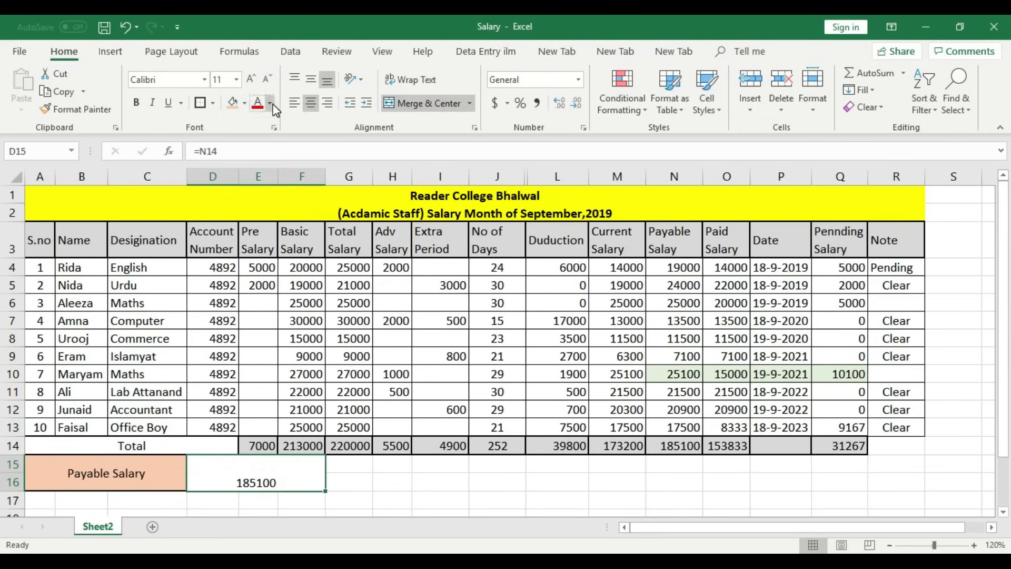
pyautogui.click(311, 80)
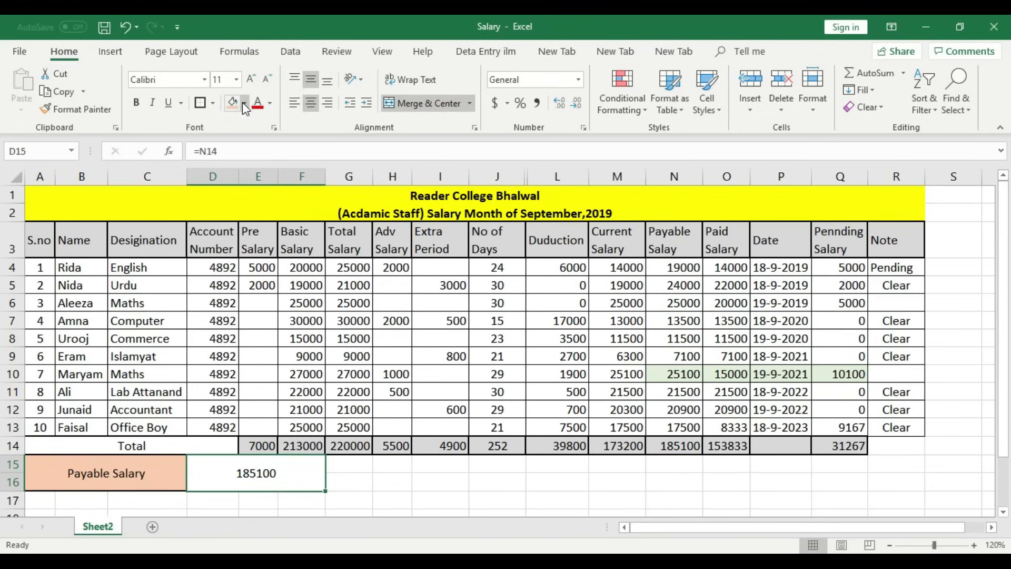
pyautogui.click(251, 79)
pyautogui.click(251, 79)
pyautogui.click(251, 79)
pyautogui.click(250, 79)
pyautogui.click(251, 79)
pyautogui.click(252, 79)
pyautogui.click(251, 79)
pyautogui.click(251, 79)
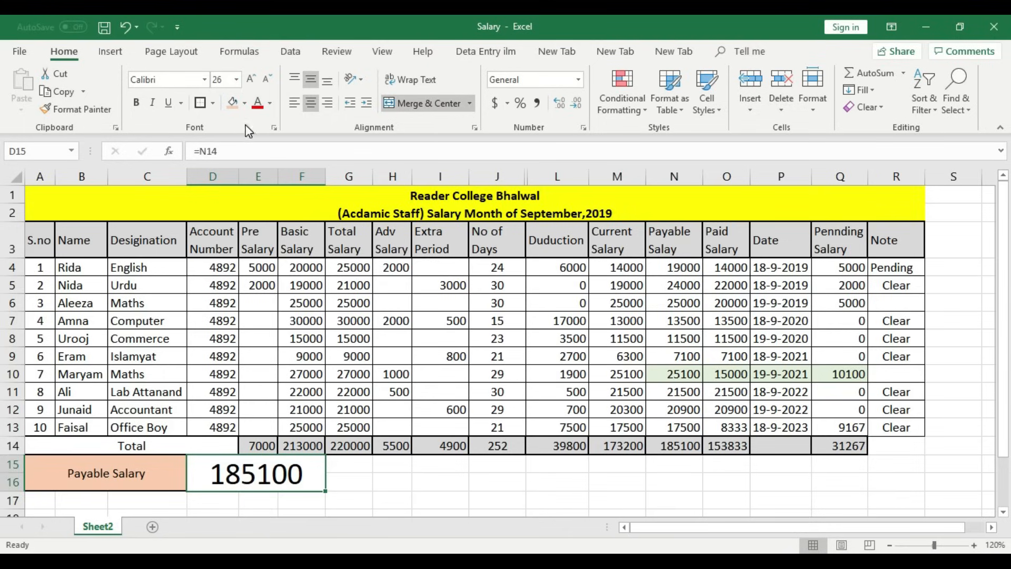
pyautogui.click(244, 104)
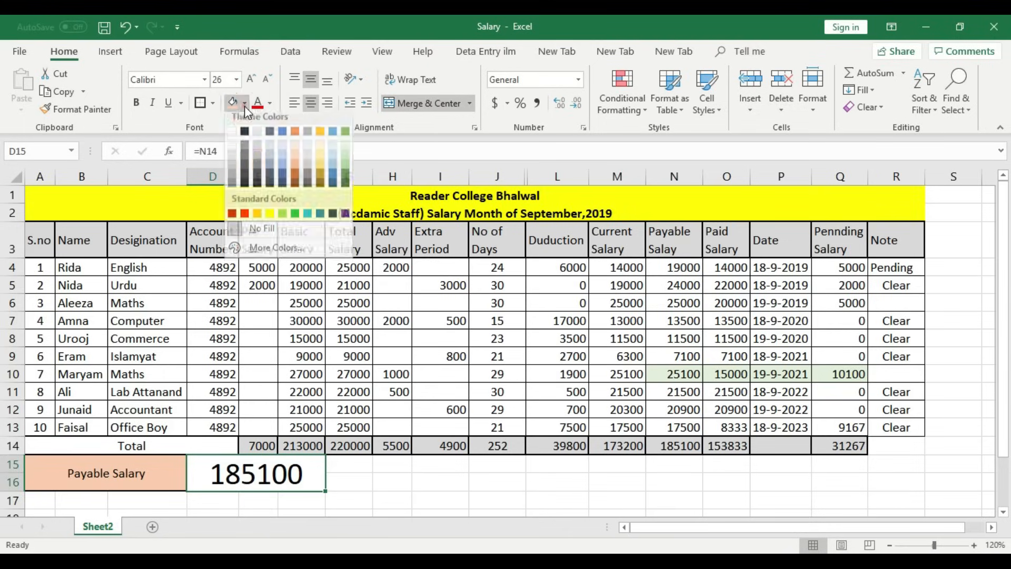
pyautogui.click(257, 219)
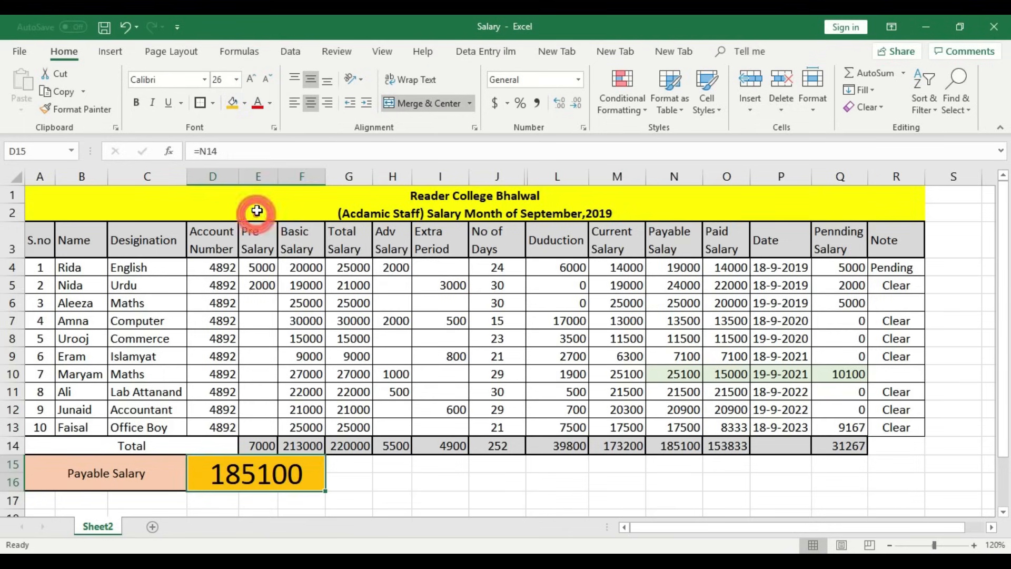
pyautogui.click(406, 479)
pyautogui.moveTo(330, 460); pyautogui.dragTo(420, 477)
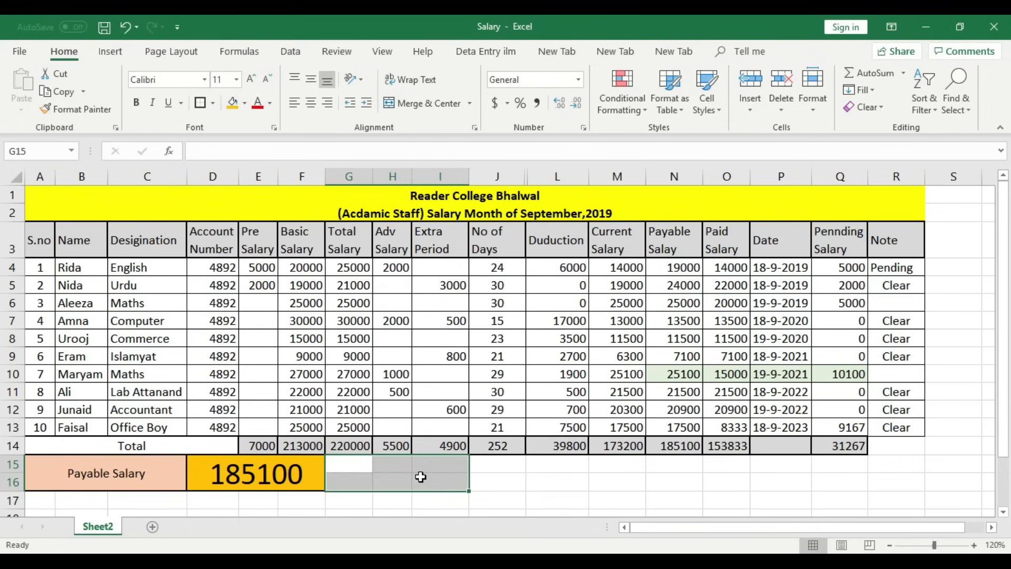
# - Merge G15:I16 and enter the label 'Piad Salary'
pyautogui.click(441, 103)
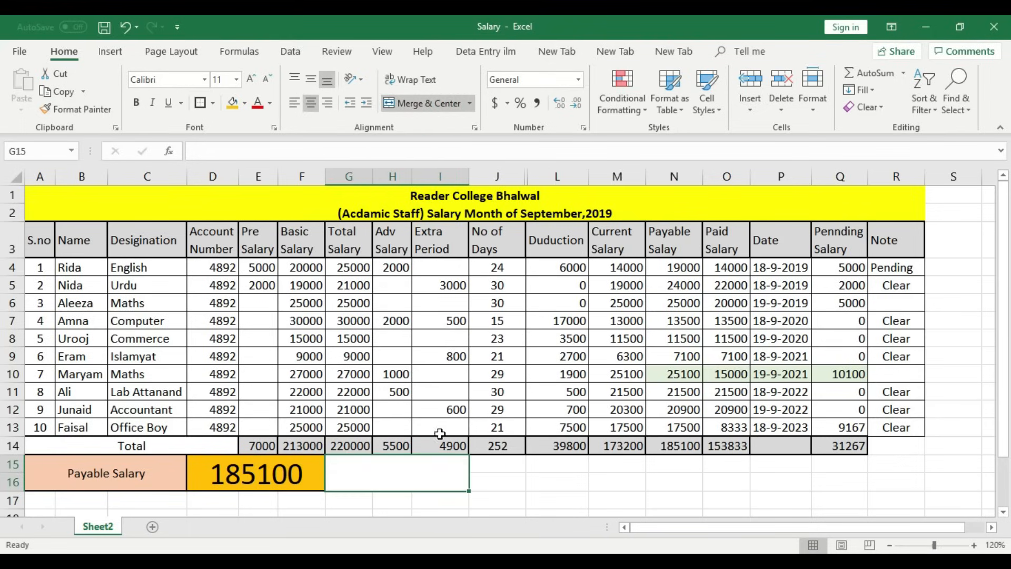
pyautogui.doubleClick(416, 470)
pyautogui.write('Piad ')
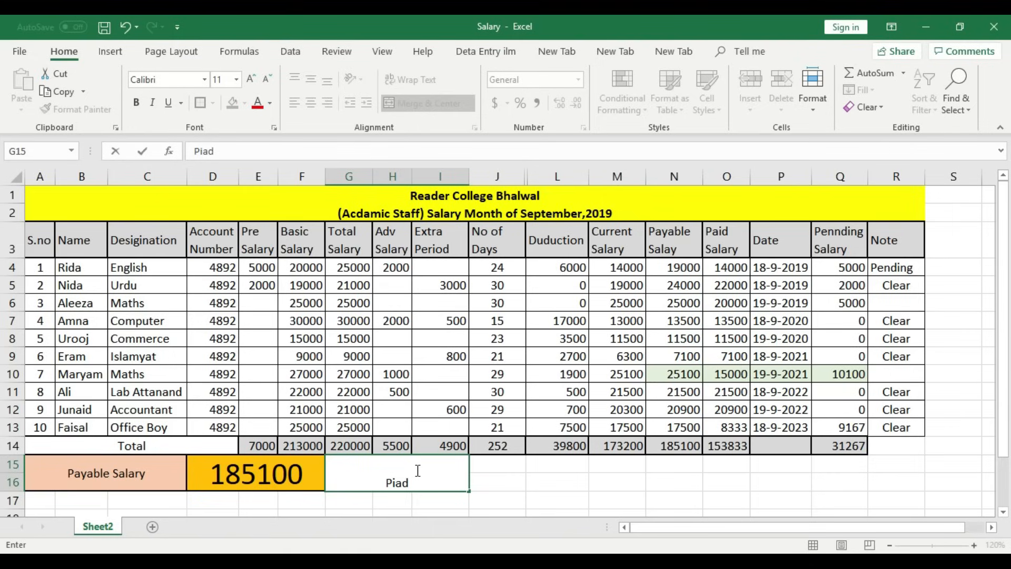
pyautogui.write('Salary')
pyautogui.click(499, 473)
# - Middle-align the Piad Salary label and fill it light green
pyautogui.click(413, 479)
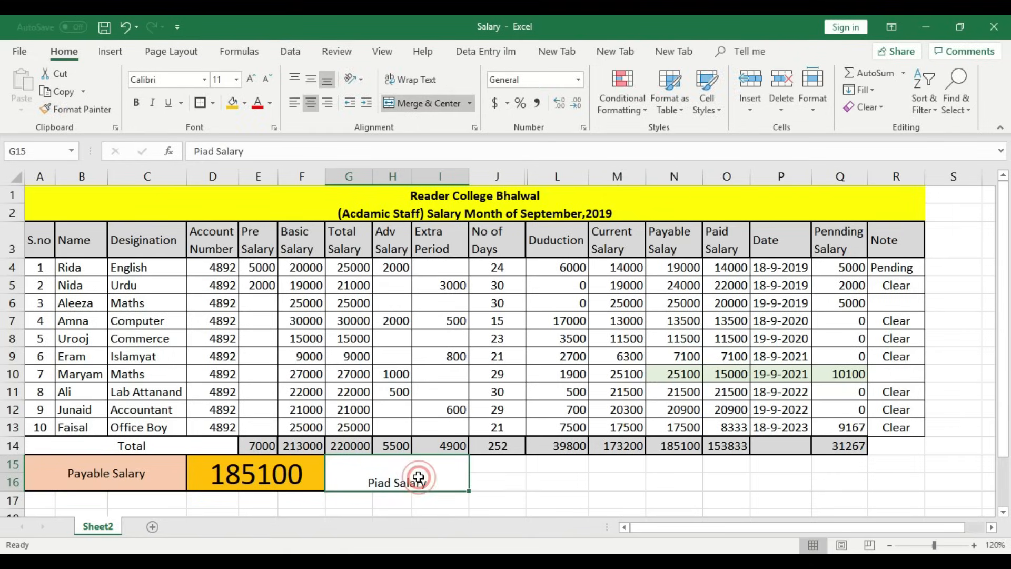
pyautogui.click(310, 78)
pyautogui.click(533, 484)
pyautogui.click(426, 480)
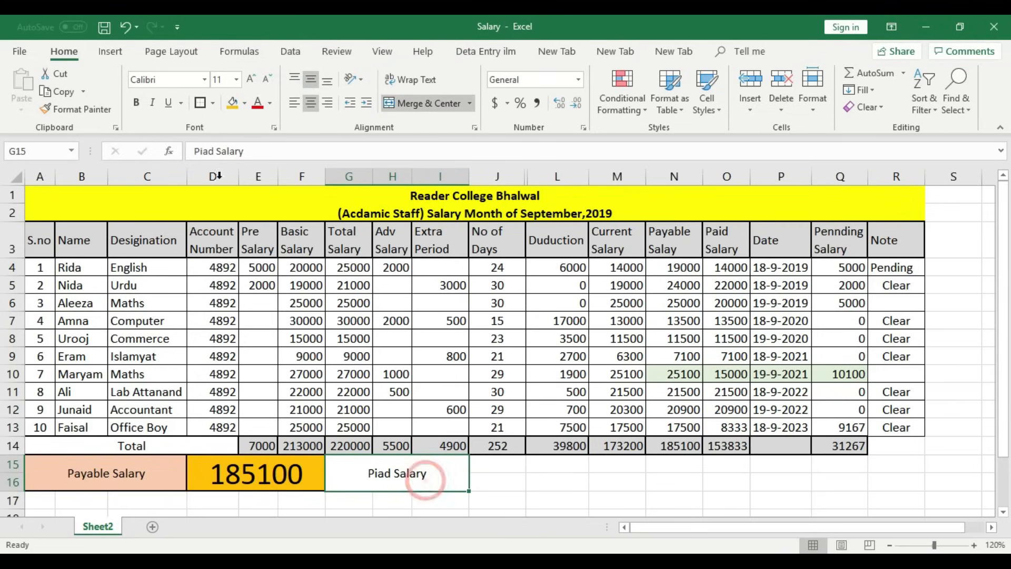
pyautogui.click(244, 104)
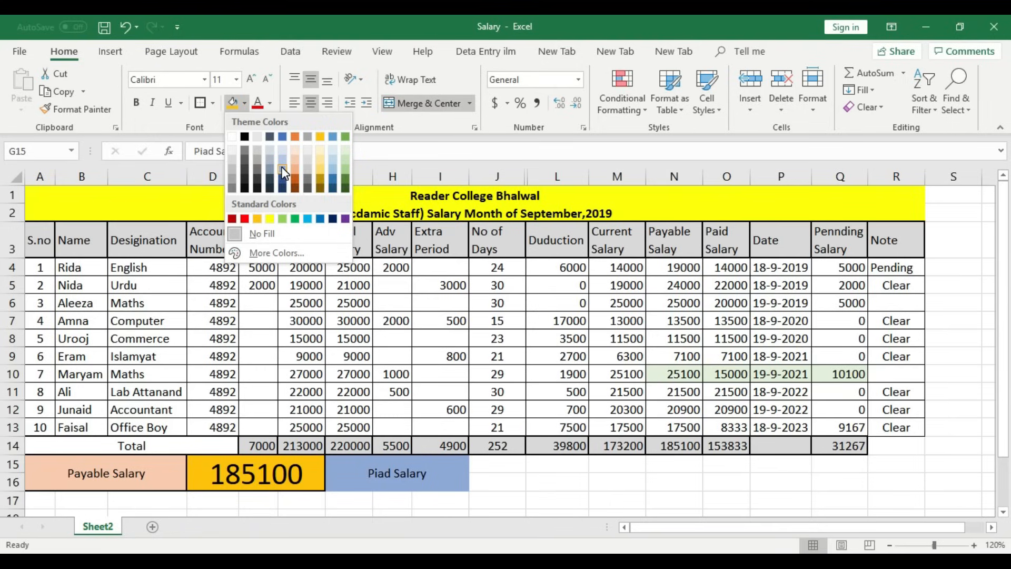
pyautogui.click(345, 161)
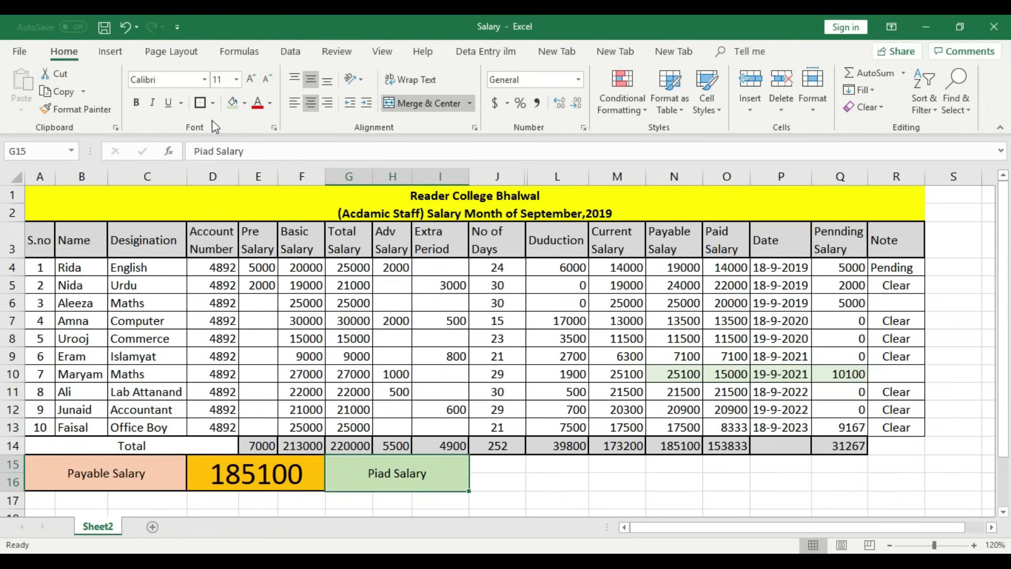
# - Merge J15:M16 and link it to O14 with =O14 so it shows 153833
pyautogui.moveTo(501, 464); pyautogui.dragTo(614, 484)
pyautogui.click(416, 103)
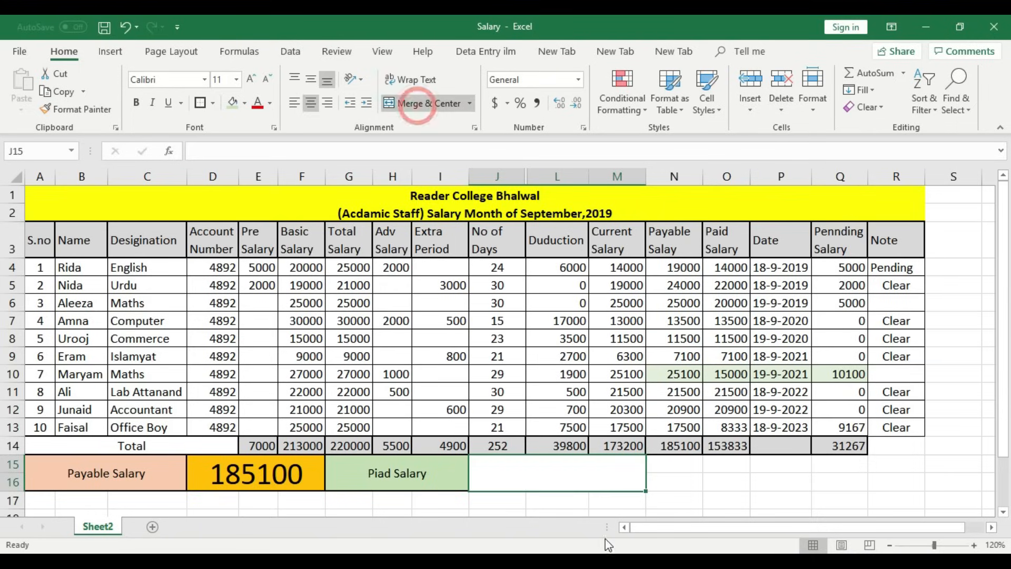
pyautogui.click(702, 484)
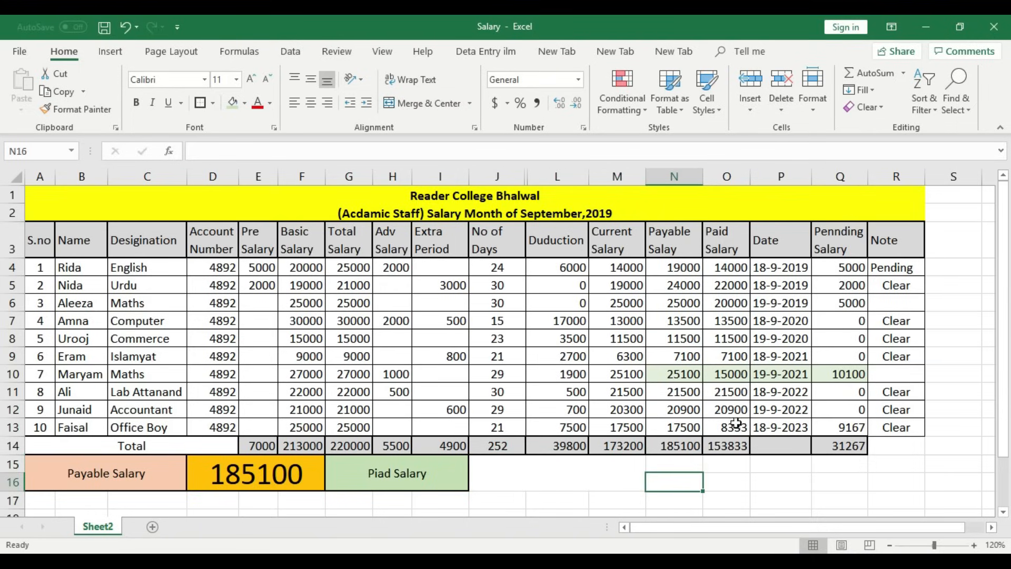
pyautogui.click(736, 446)
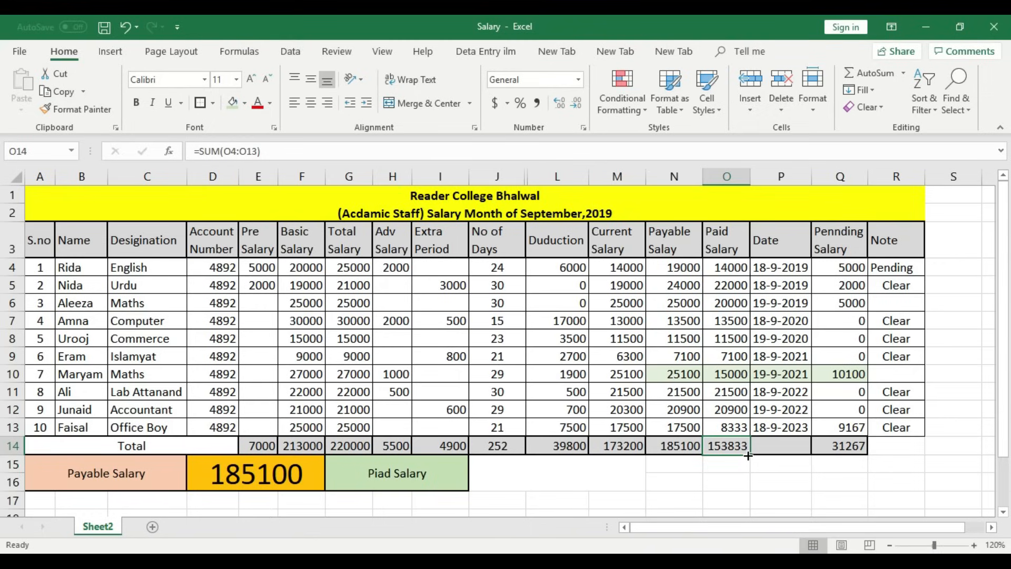
pyautogui.click(611, 479)
pyautogui.write('=')
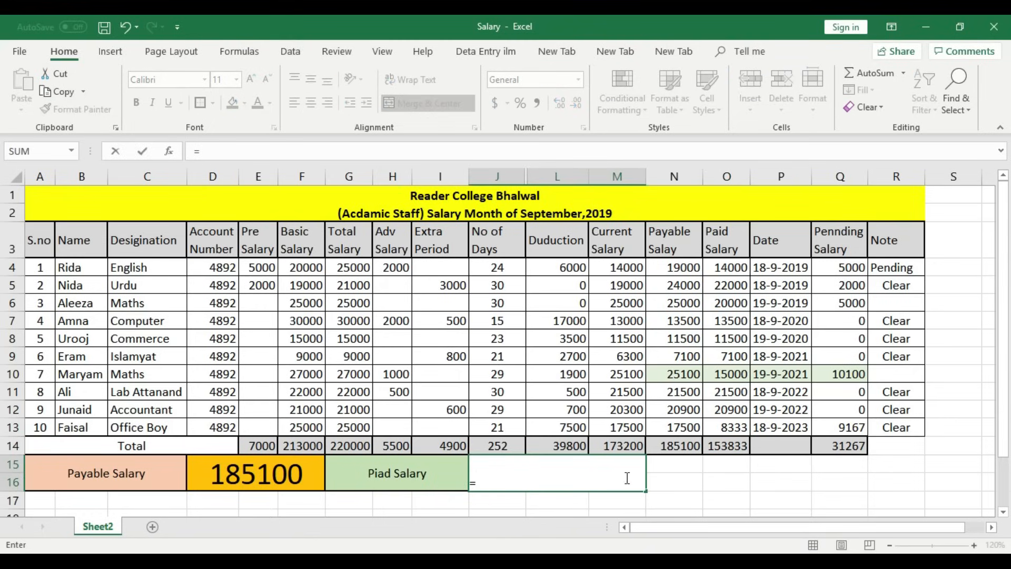
pyautogui.click(732, 447)
pyautogui.press('Return')
# - Middle-align the 153833 box, enlarge its font three steps, and fill it orange
pyautogui.click(606, 480)
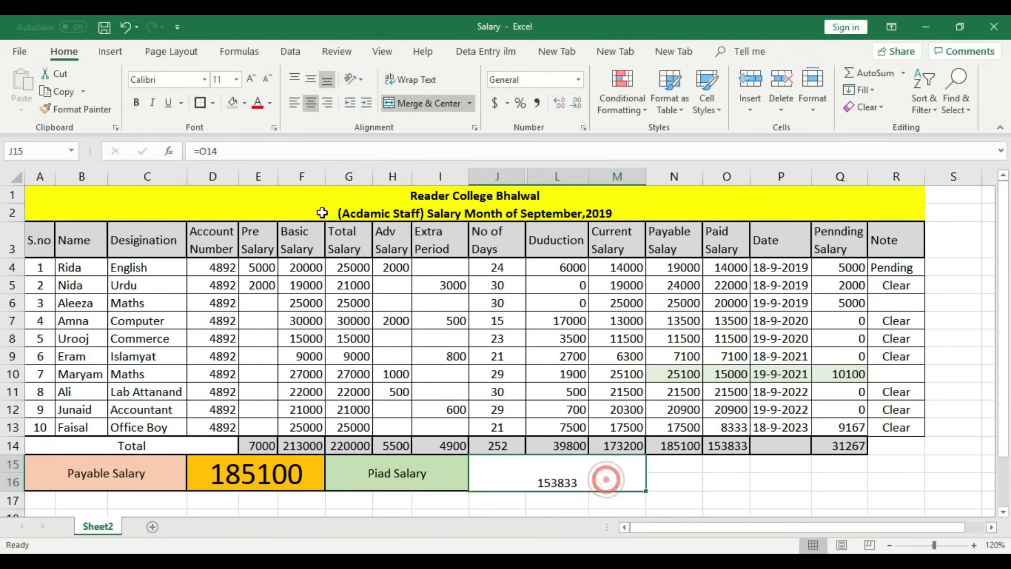
pyautogui.click(309, 79)
pyautogui.click(252, 79)
pyautogui.click(252, 79)
pyautogui.click(251, 79)
pyautogui.click(253, 80)
pyautogui.click(253, 80)
pyautogui.click(253, 80)
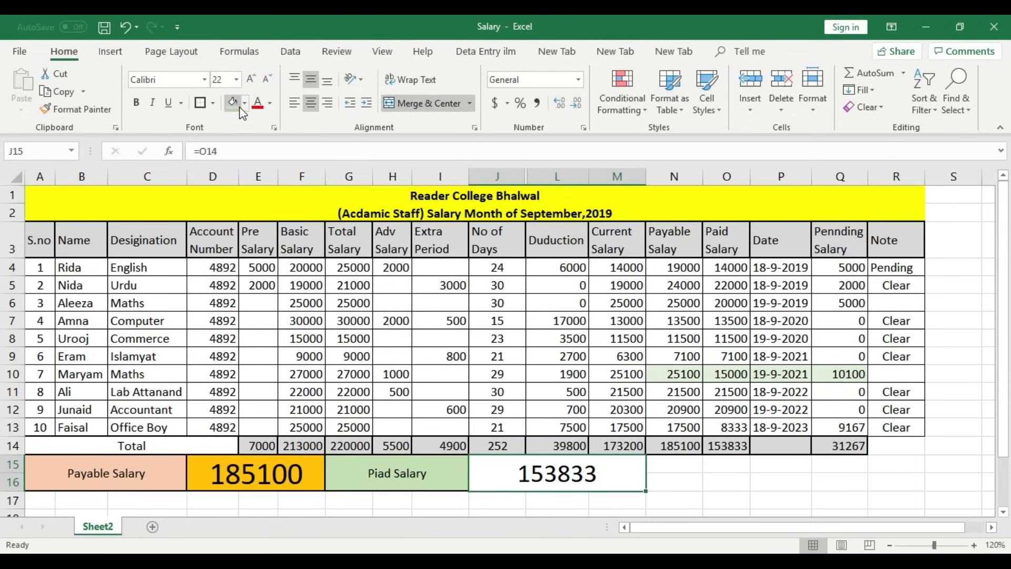
pyautogui.click(245, 103)
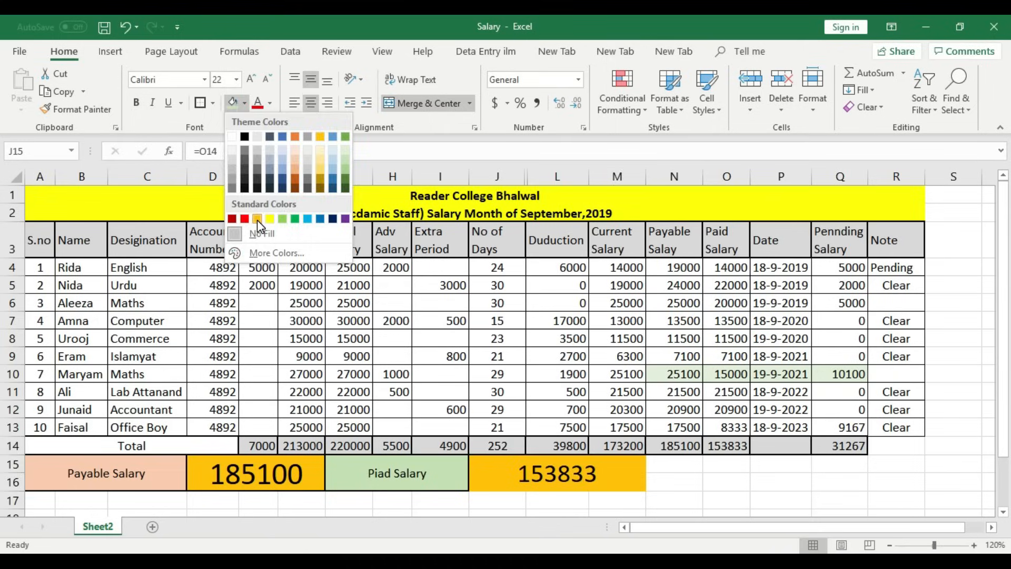
pyautogui.click(257, 218)
# - Compare the 153833 box's formatting against the 185100 box
pyautogui.click(676, 473)
pyautogui.click(601, 473)
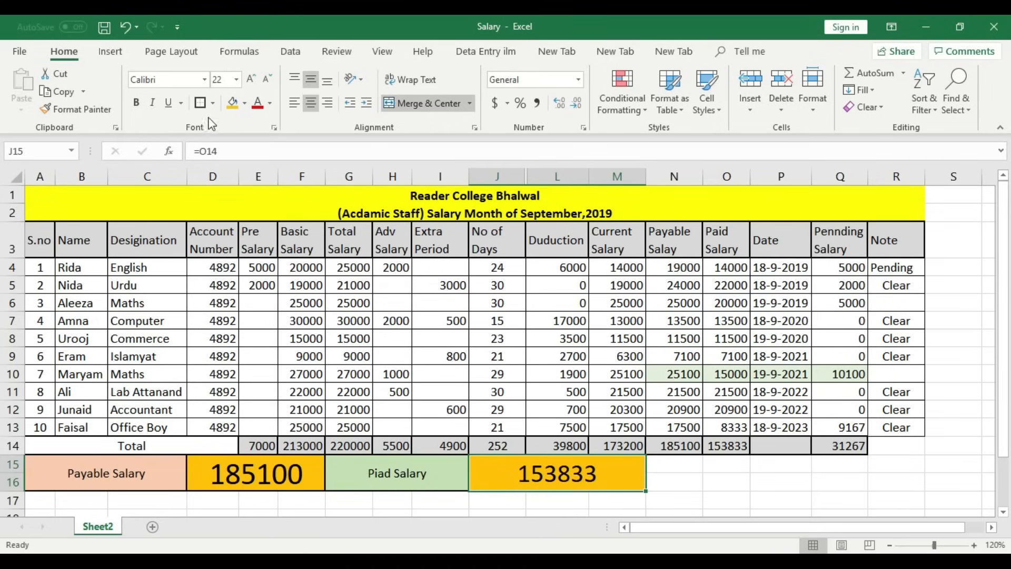
pyautogui.click(704, 461)
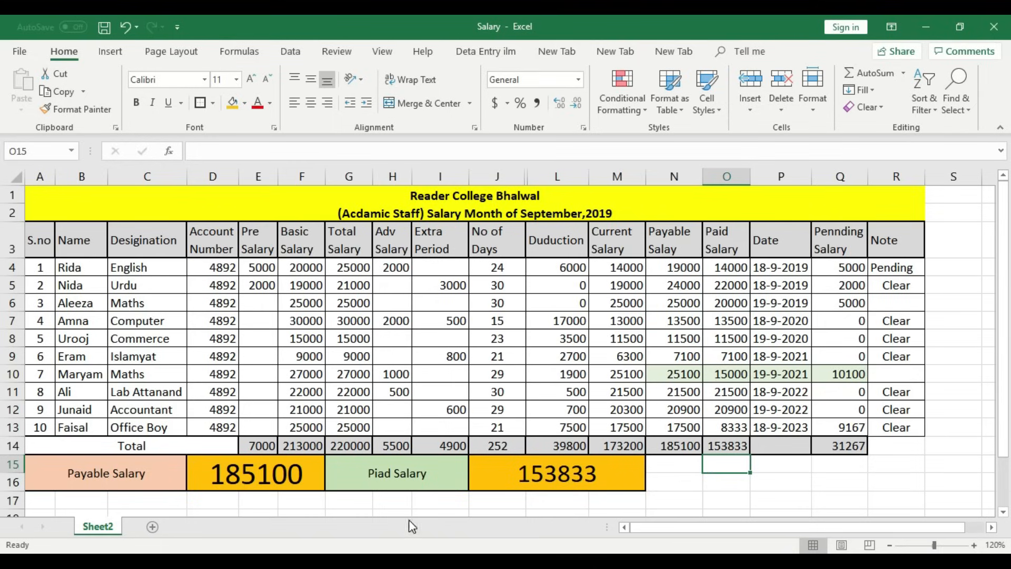
pyautogui.click(260, 473)
pyautogui.click(543, 476)
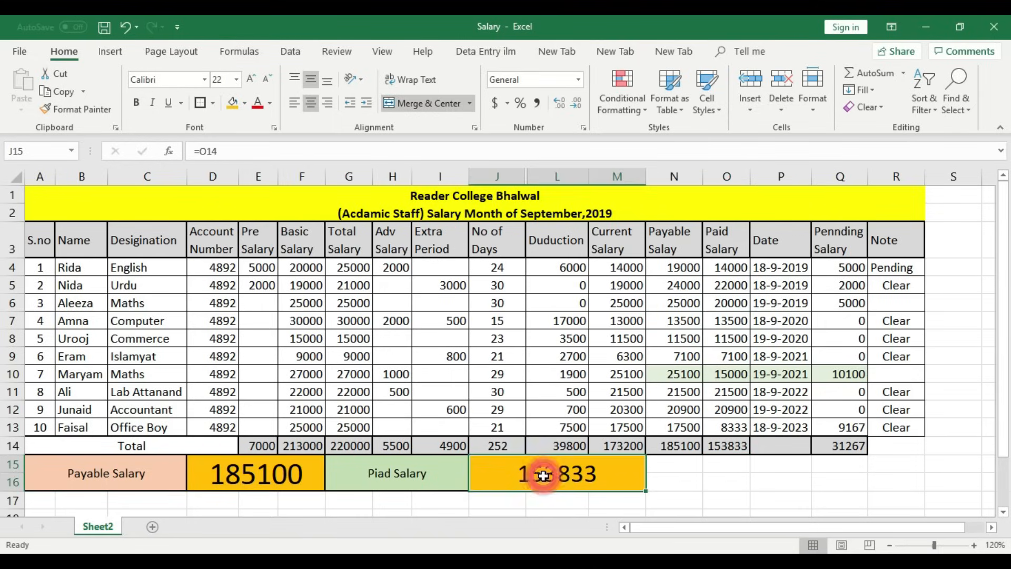
pyautogui.click(252, 480)
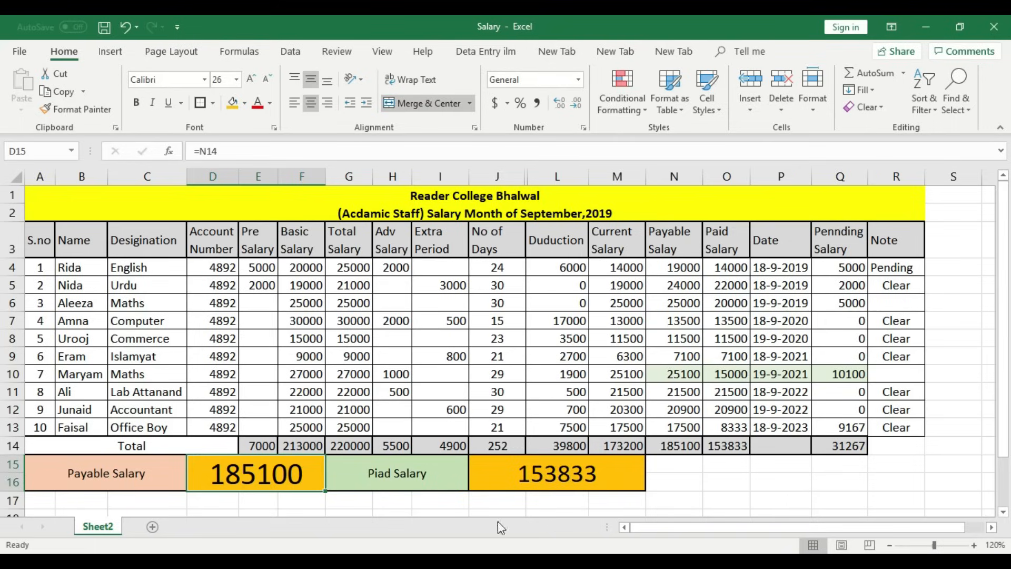
pyautogui.click(556, 476)
# - Merge N15:P16 and enter the heading 'Pending Salary'
pyautogui.moveTo(674, 467); pyautogui.dragTo(734, 487)
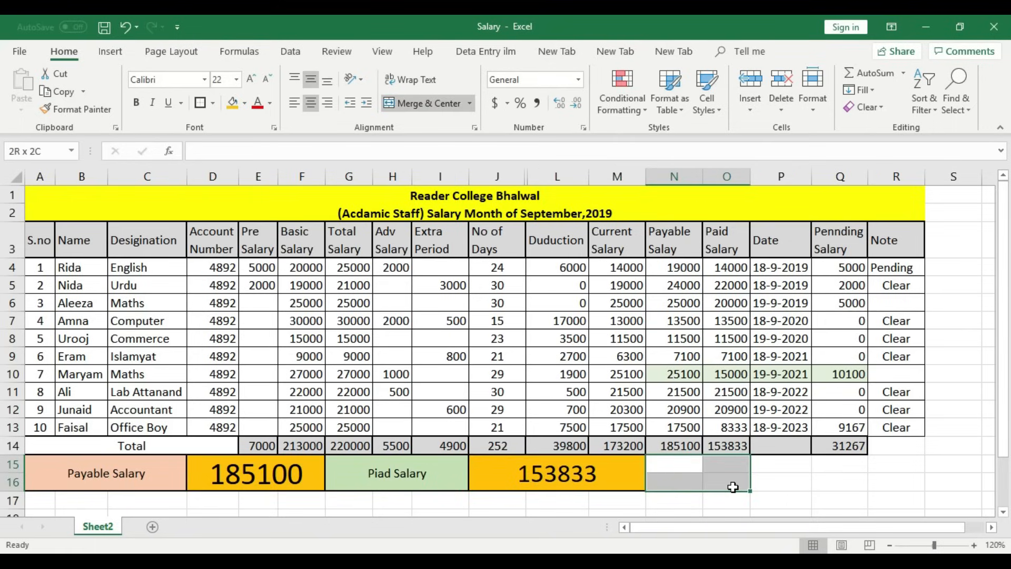
pyautogui.moveTo(733, 487); pyautogui.dragTo(751, 484)
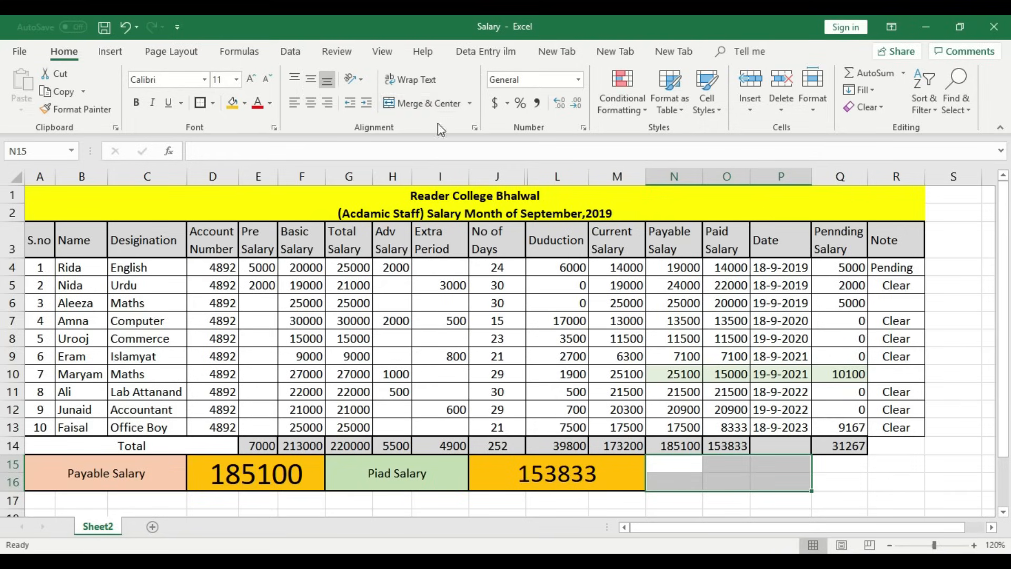
pyautogui.click(431, 107)
pyautogui.click(726, 471)
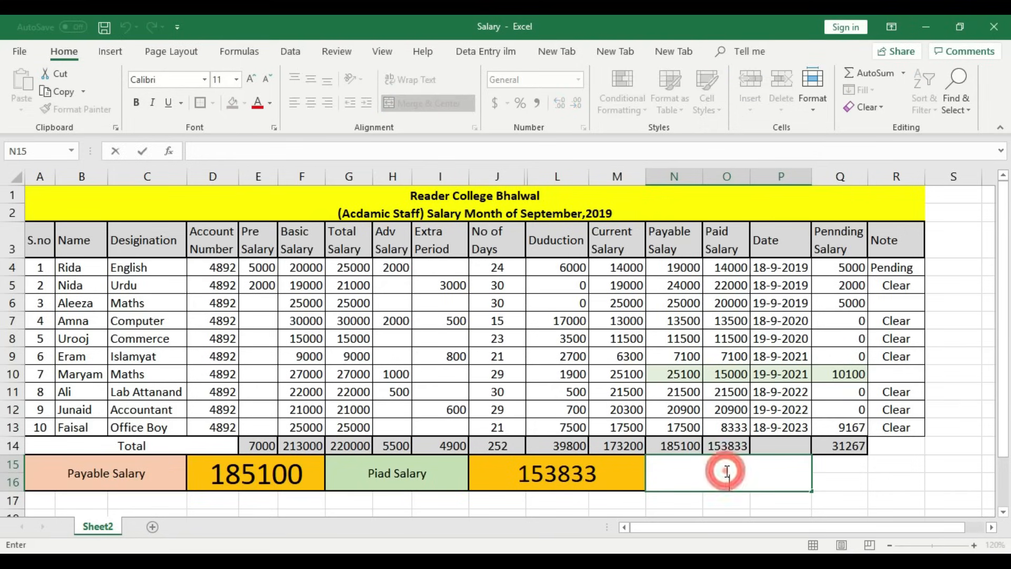
pyautogui.write('Pendin')
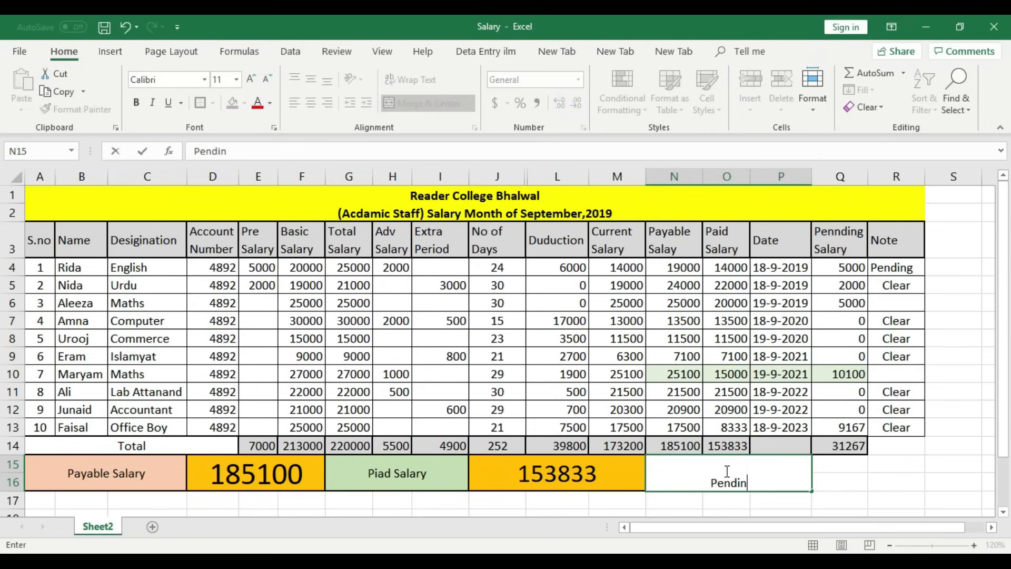
pyautogui.write('g Salary')
pyautogui.click(768, 474)
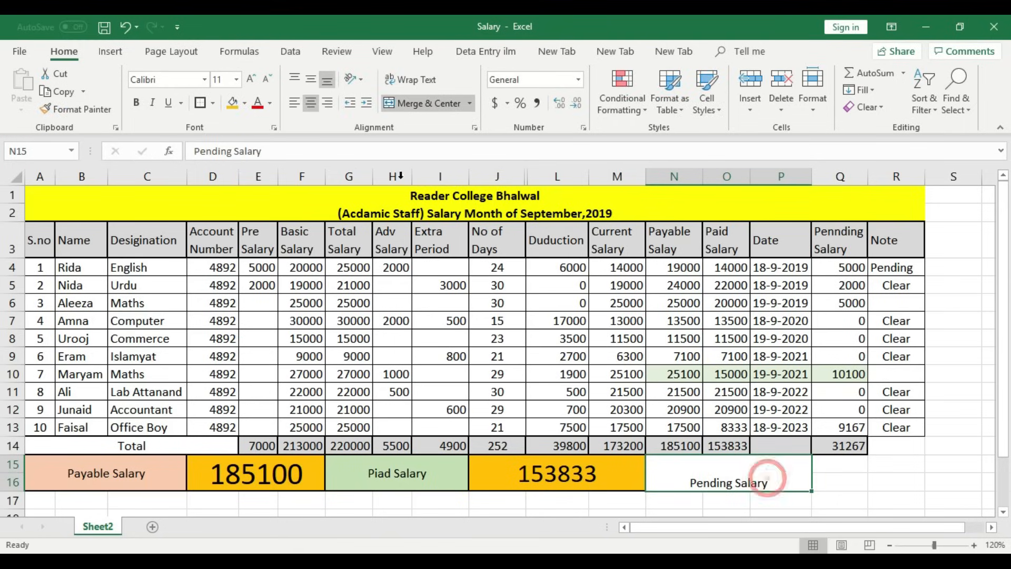
# - Make Pending Salary bold and middle-aligned, settling its font size at 11
pyautogui.click(311, 79)
pyautogui.click(255, 76)
pyautogui.click(255, 76)
pyautogui.click(255, 76)
pyautogui.click(255, 76)
pyautogui.click(255, 76)
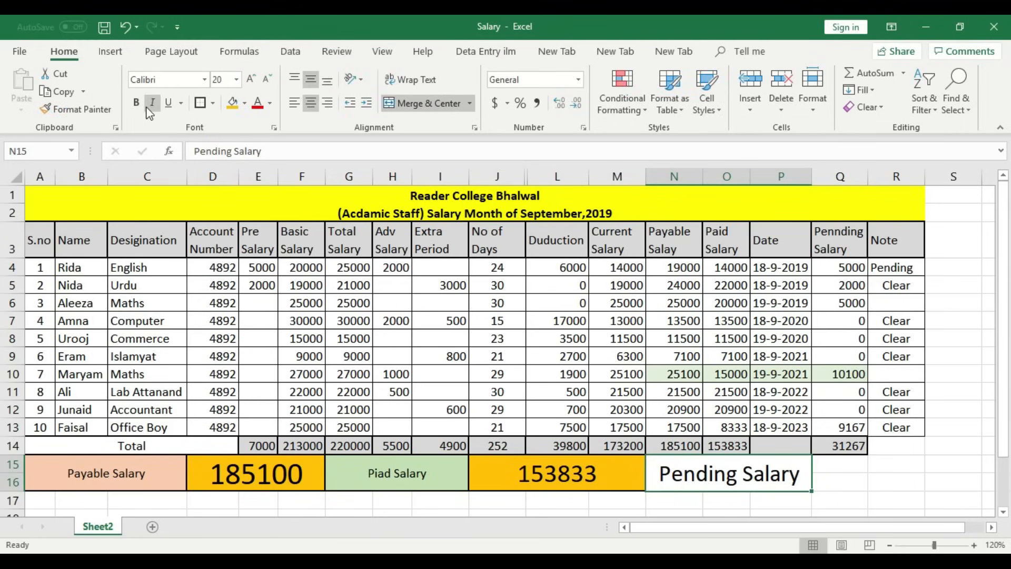
pyautogui.click(136, 102)
pyautogui.click(270, 78)
pyautogui.click(270, 78)
pyautogui.click(405, 466)
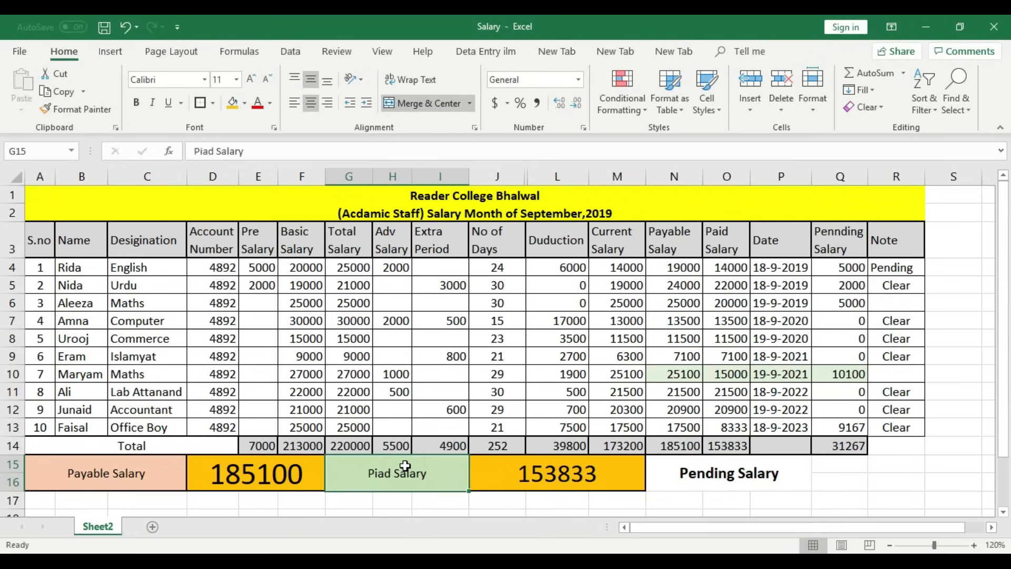
pyautogui.click(730, 474)
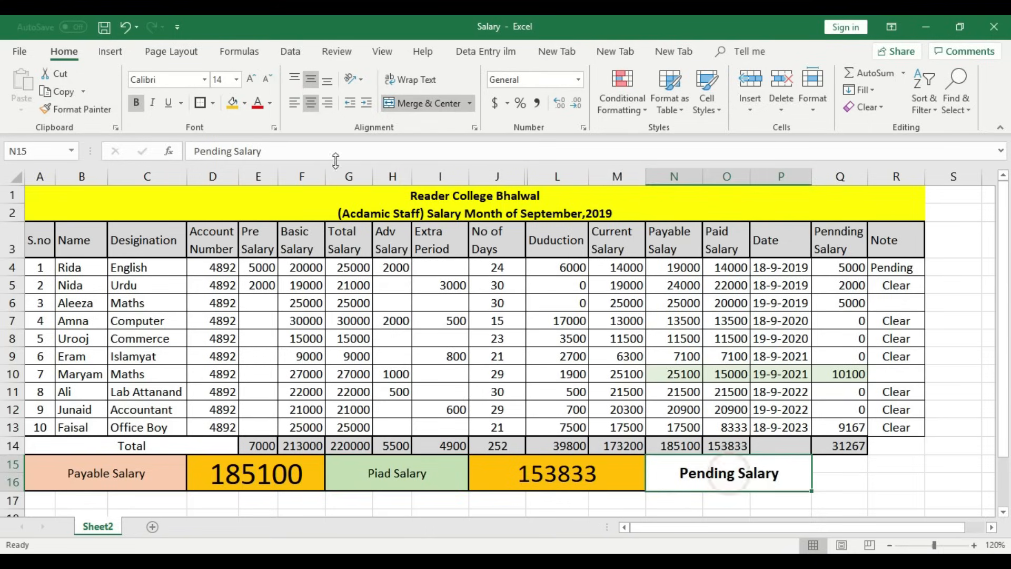
pyautogui.click(265, 80)
pyautogui.click(265, 80)
# - Merge Q15:R16 and enter =D15-J15 so it shows the pending total 31267
pyautogui.moveTo(841, 476); pyautogui.dragTo(887, 481)
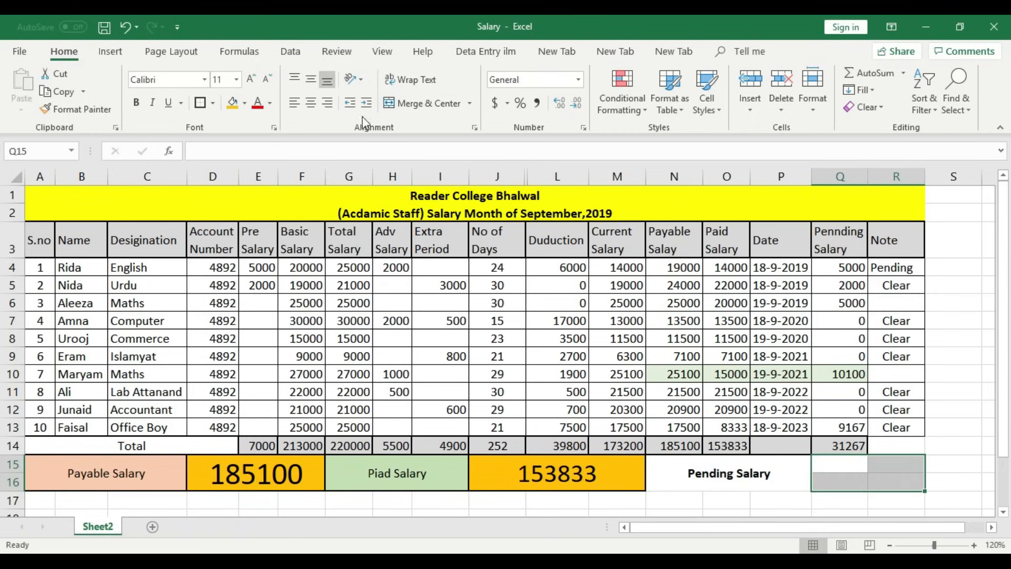
pyautogui.click(410, 102)
pyautogui.click(899, 424)
pyautogui.click(896, 472)
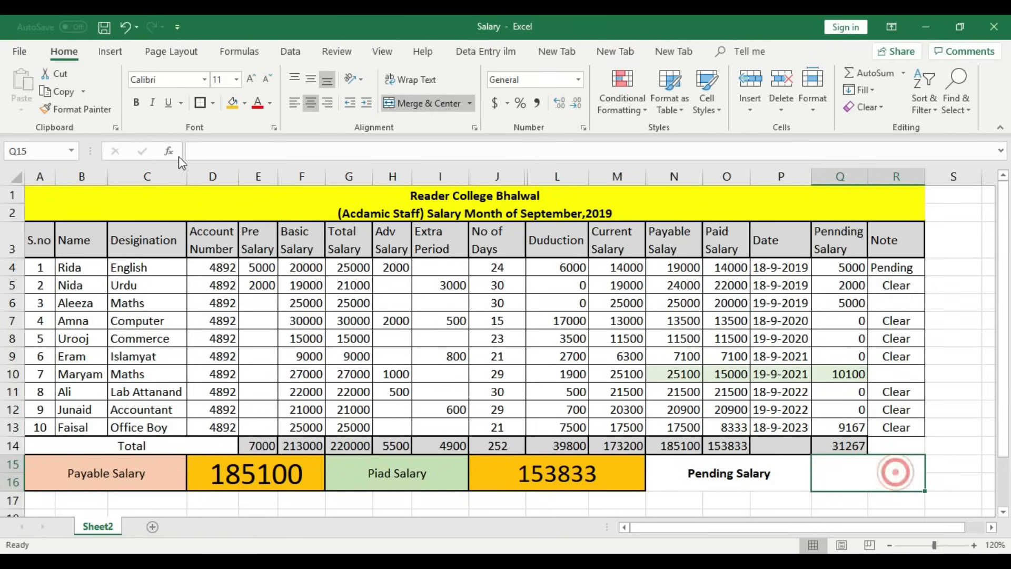
pyautogui.click(943, 445)
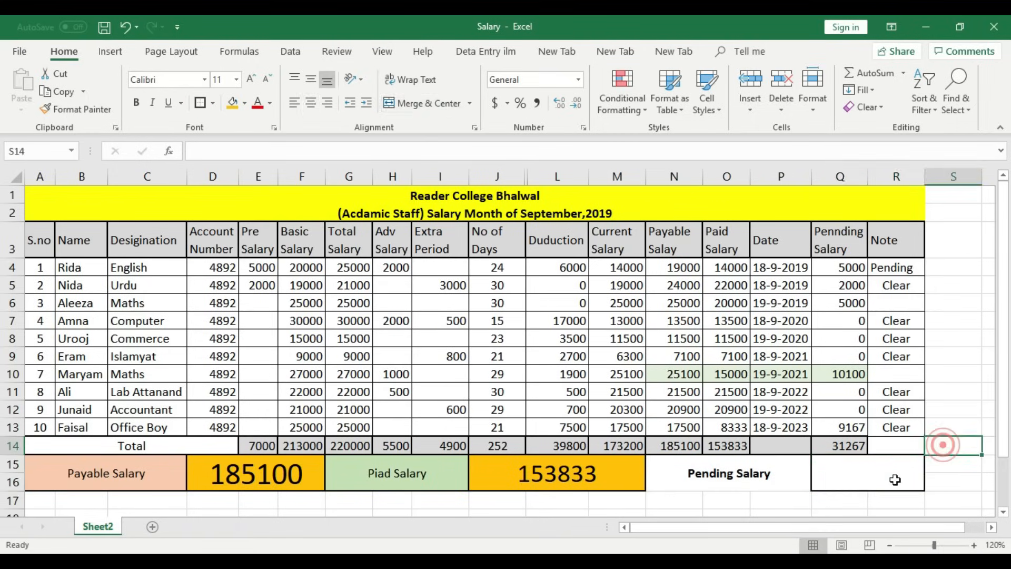
pyautogui.click(896, 480)
pyautogui.write('=')
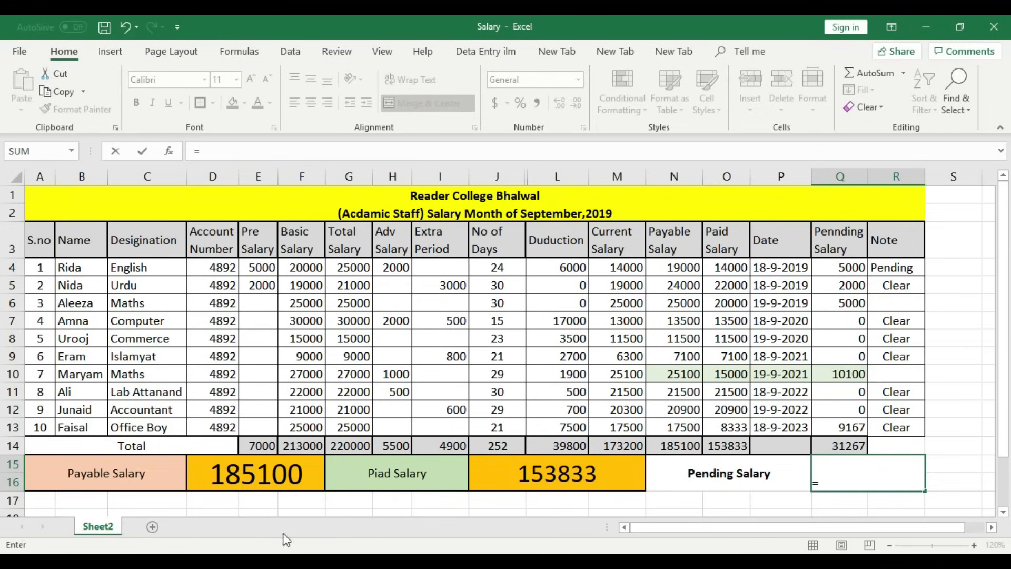
pyautogui.click(248, 470)
pyautogui.write('-')
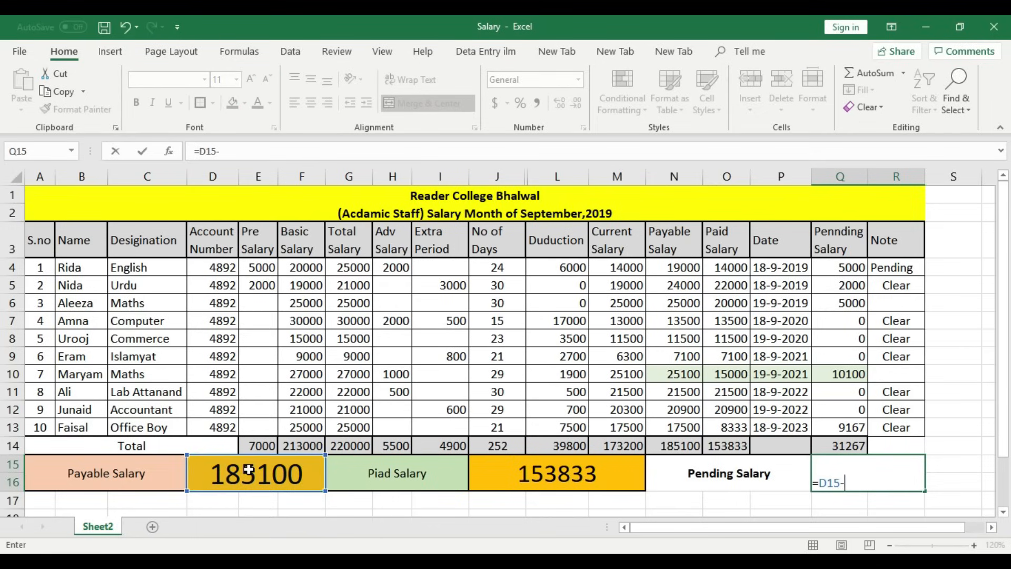
pyautogui.click(510, 462)
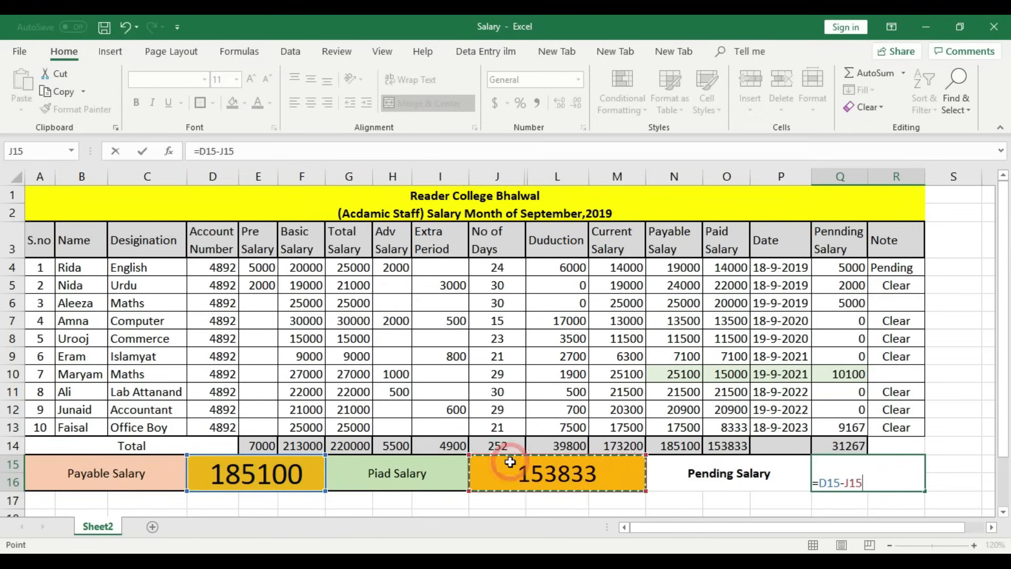
pyautogui.press('Return')
pyautogui.click(863, 482)
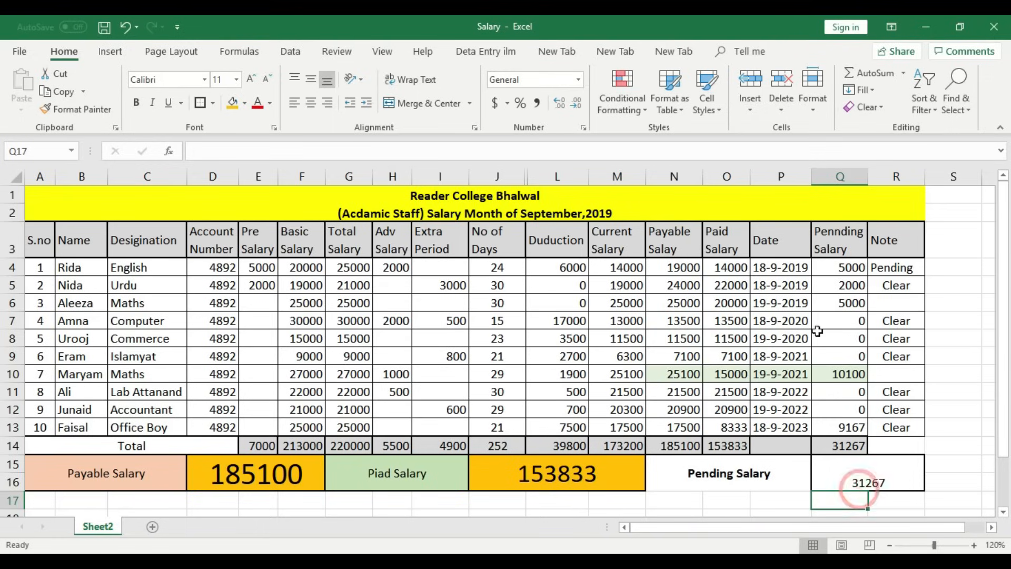
pyautogui.click(857, 445)
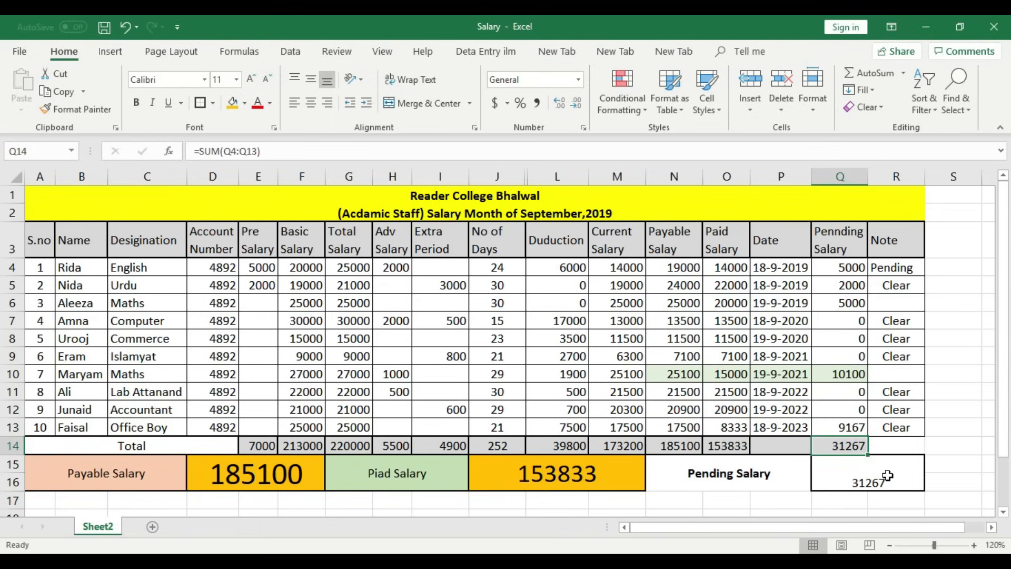
# - Middle-align 31267, raise its font to size 20, and fill the block red
pyautogui.click(872, 476)
pyautogui.click(311, 81)
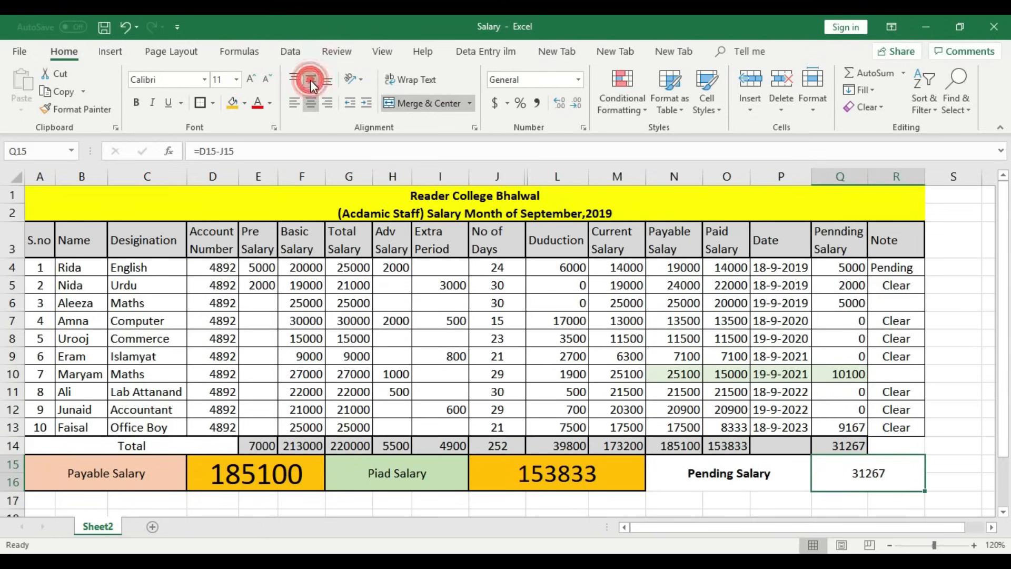
pyautogui.click(252, 79)
pyautogui.click(252, 79)
pyautogui.click(251, 79)
pyautogui.click(252, 79)
pyautogui.click(252, 79)
pyautogui.click(244, 104)
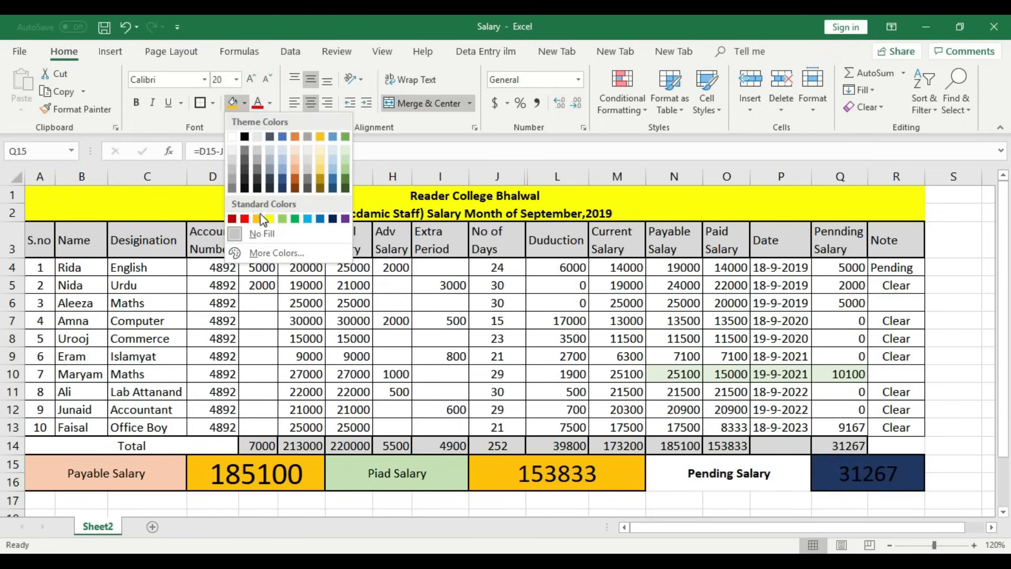
pyautogui.click(244, 215)
# - Fill the Pending Salary heading light green
pyautogui.click(710, 472)
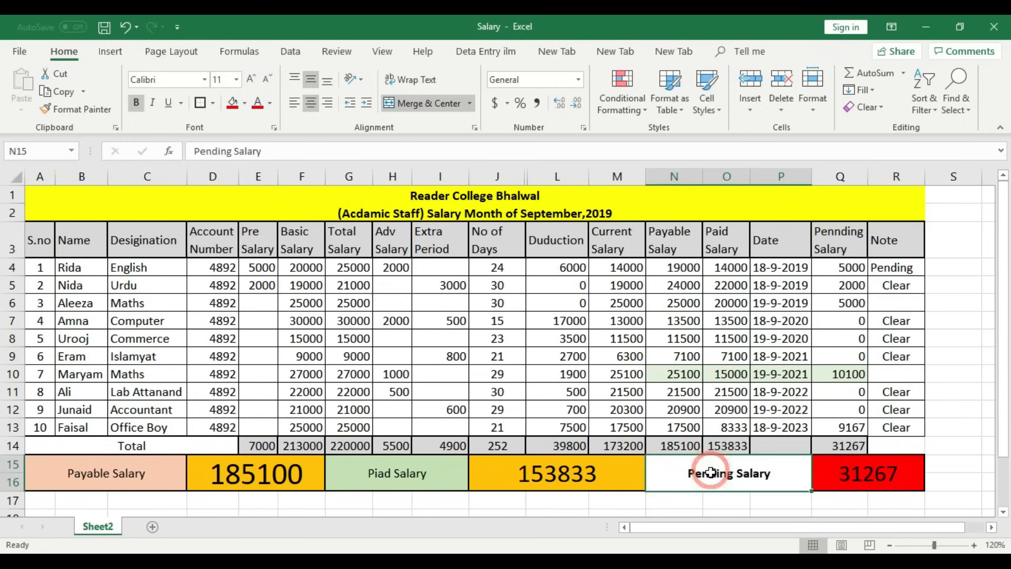
pyautogui.click(246, 104)
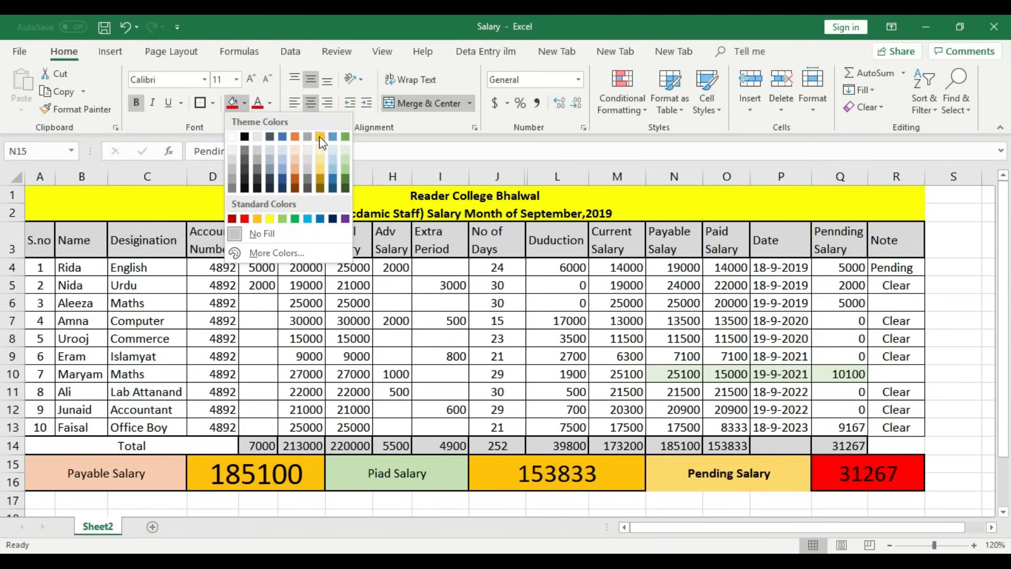
pyautogui.click(346, 162)
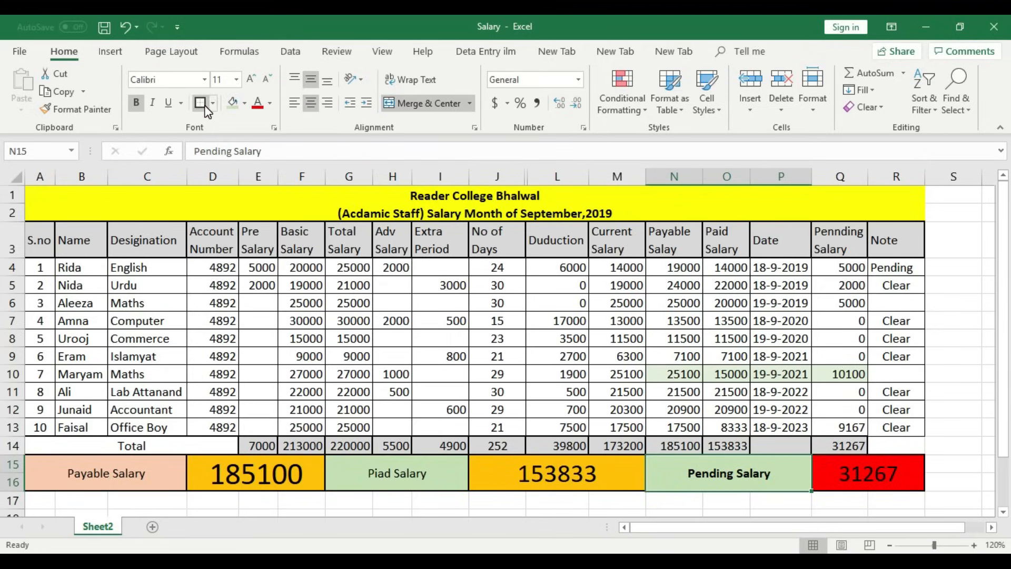
pyautogui.click(930, 323)
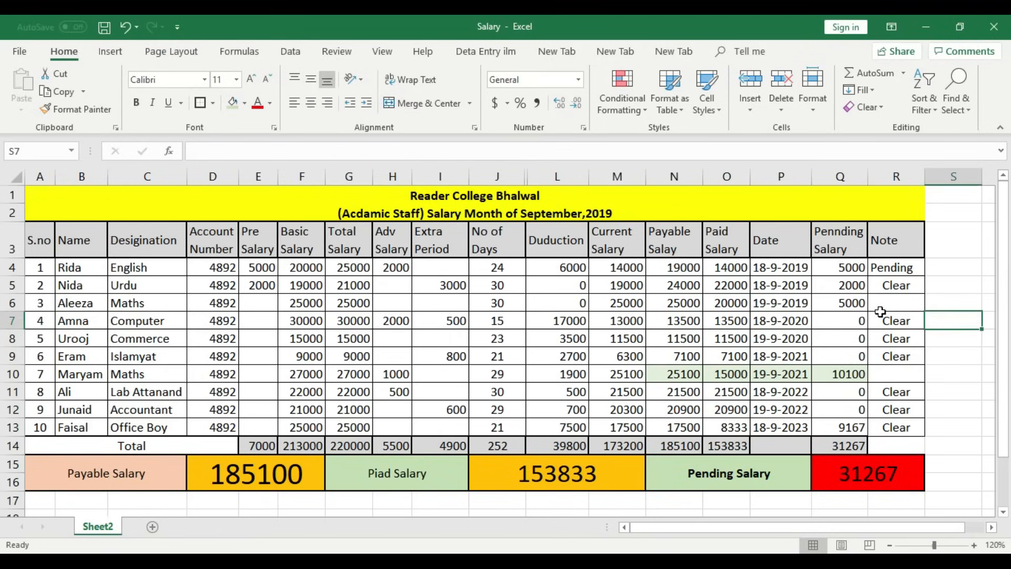
pyautogui.click(539, 217)
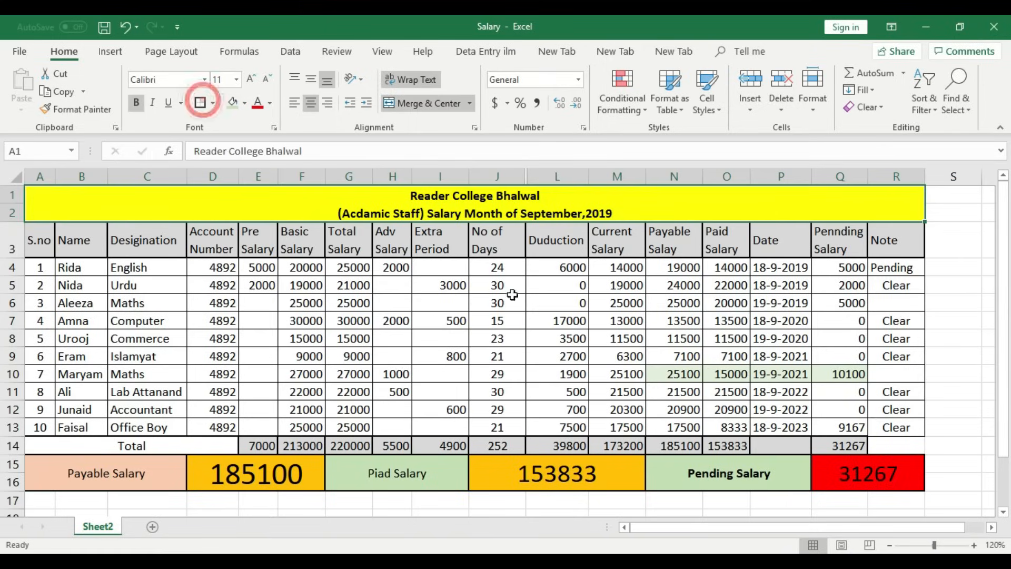
pyautogui.click(932, 338)
pyautogui.scroll(-1, 1002, 283)
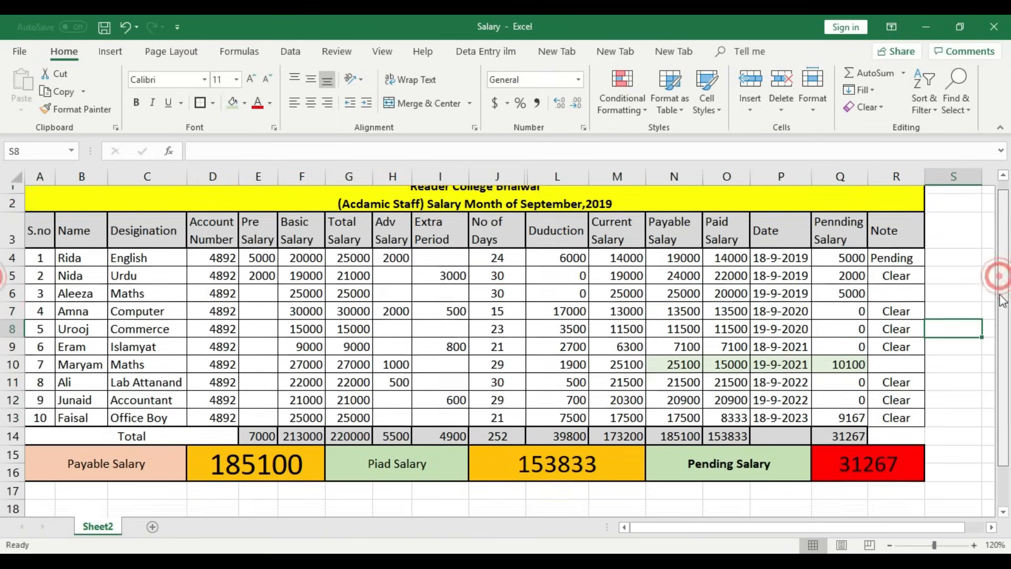
# - Merge A17:R20 into one bordered block below the salary summary
pyautogui.moveTo(40, 429); pyautogui.dragTo(880, 483)
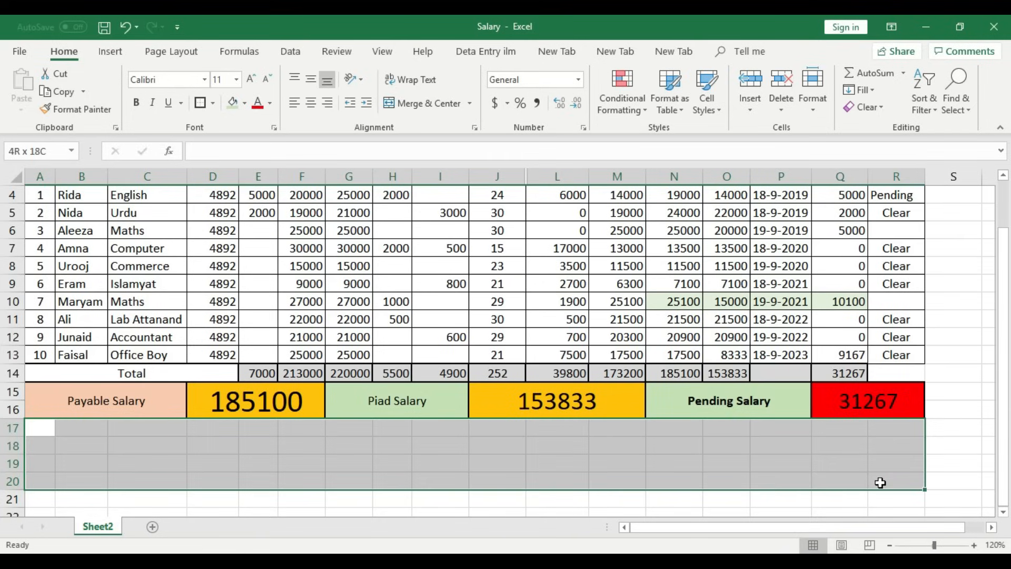
pyautogui.click(427, 103)
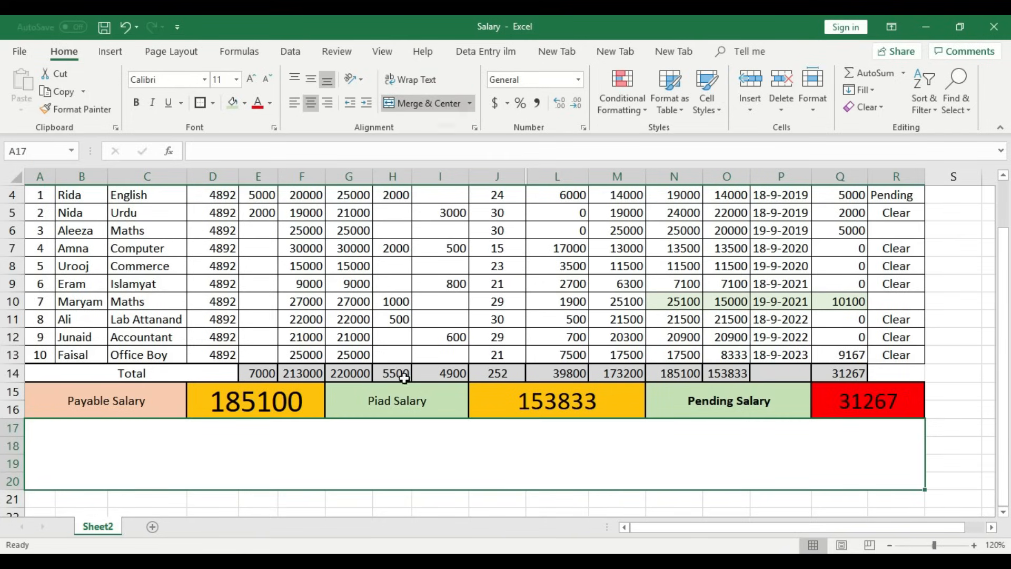
pyautogui.click(200, 103)
pyautogui.click(466, 440)
pyautogui.click(628, 501)
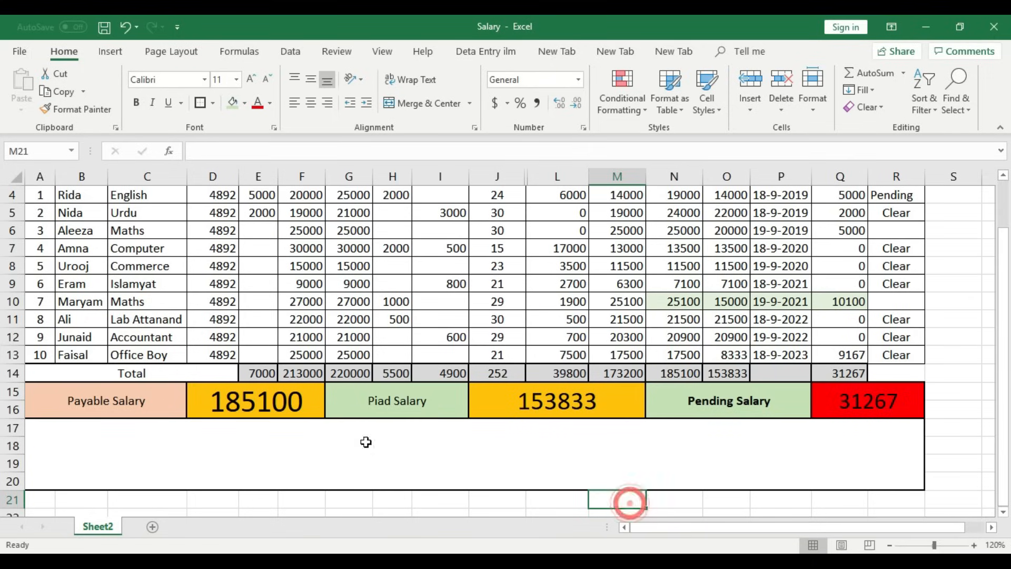
# - Type 'Account Office' into the merged footer block
pyautogui.doubleClick(106, 473)
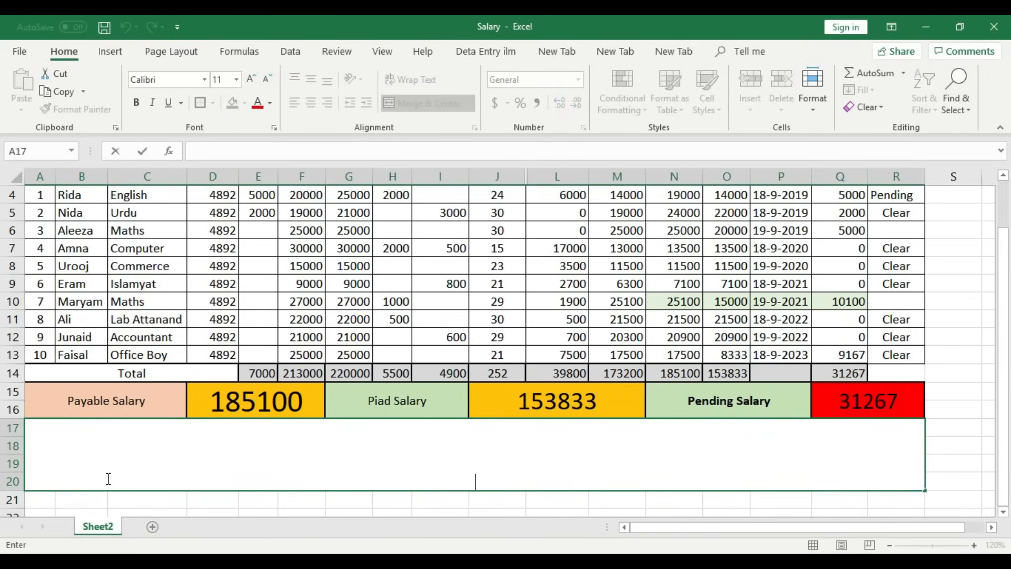
pyautogui.write('Accoun')
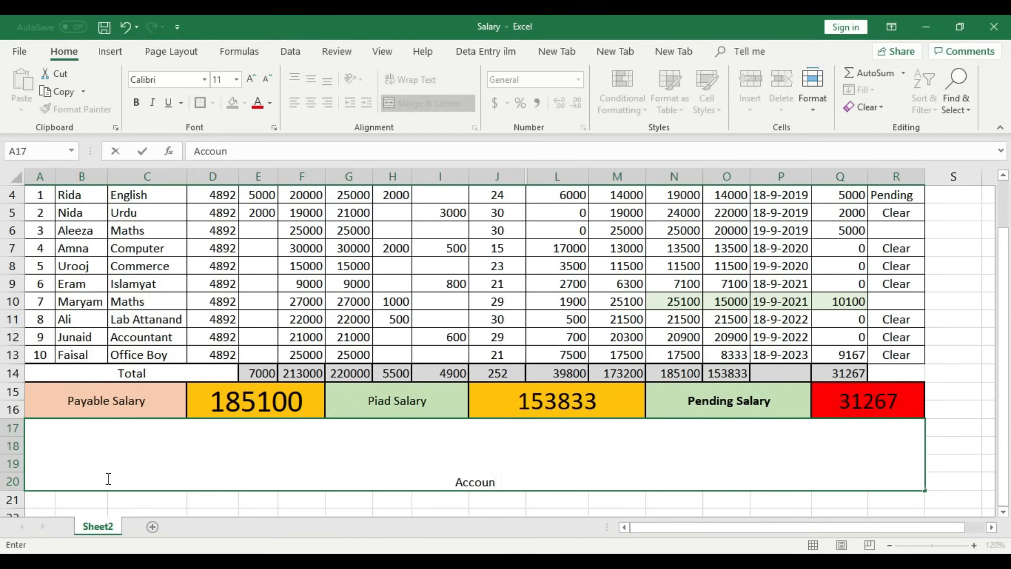
pyautogui.write('t P')
pyautogui.press('BackSpace')
pyautogui.write('Office')
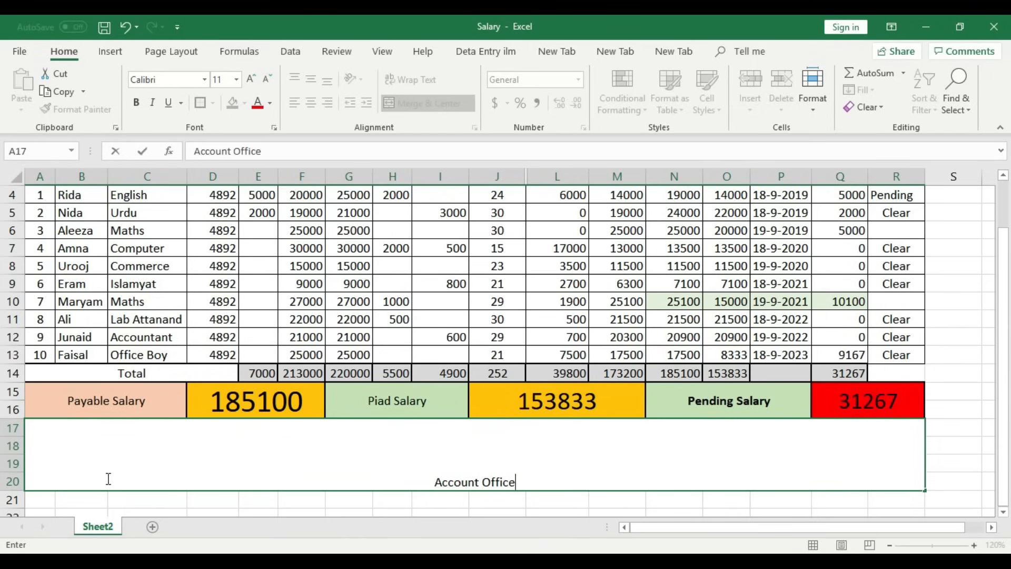
pyautogui.press('Tab')
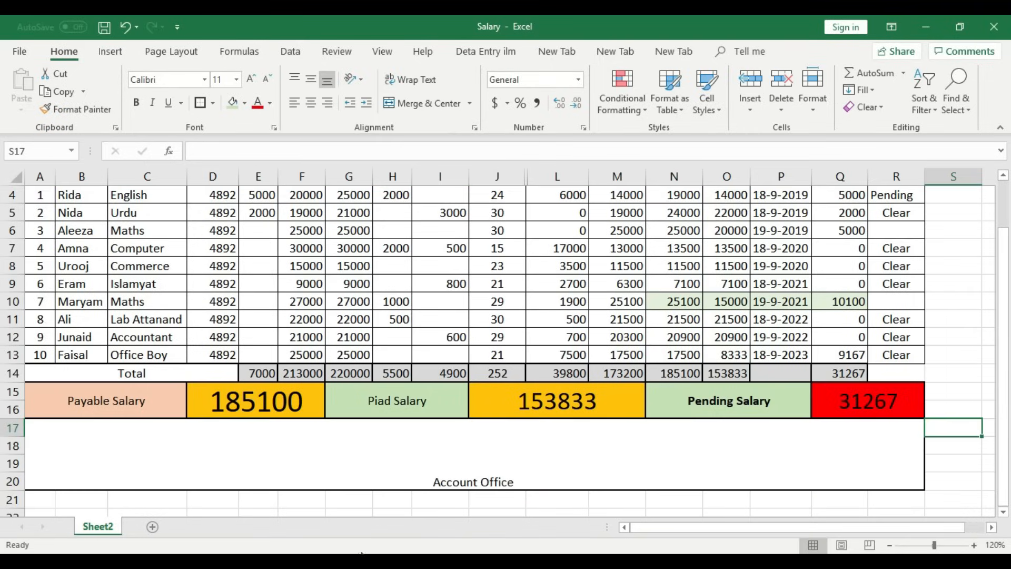
pyautogui.doubleClick(515, 481)
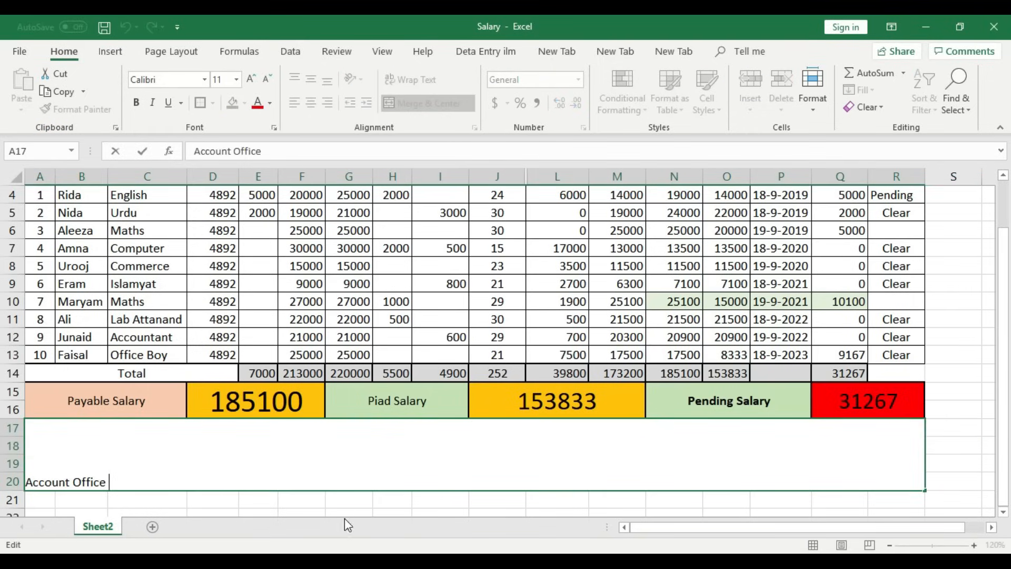
# - Add spaced 'Principal Sign' and 'Director Sign' after Account Office in the footer caption
pyautogui.click(350, 501)
pyautogui.doubleClick(501, 470)
pyautogui.write('ipal ')
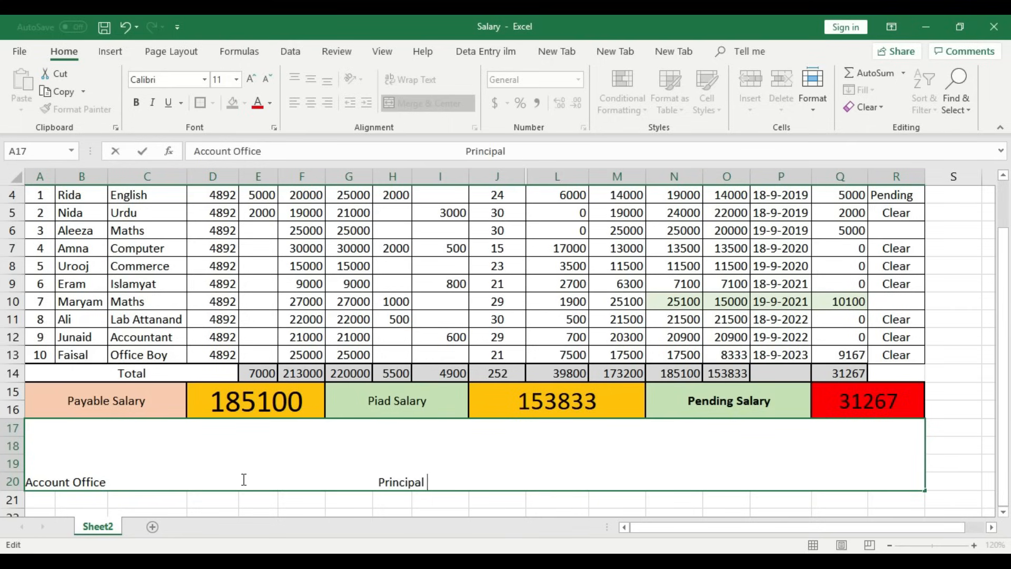
pyautogui.write('Sign')
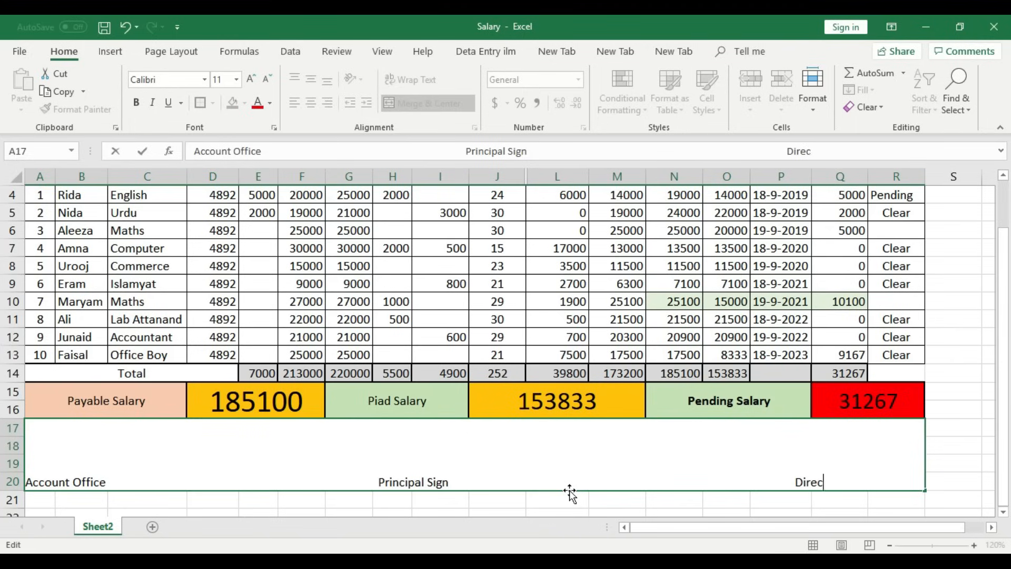
pyautogui.write('ign')
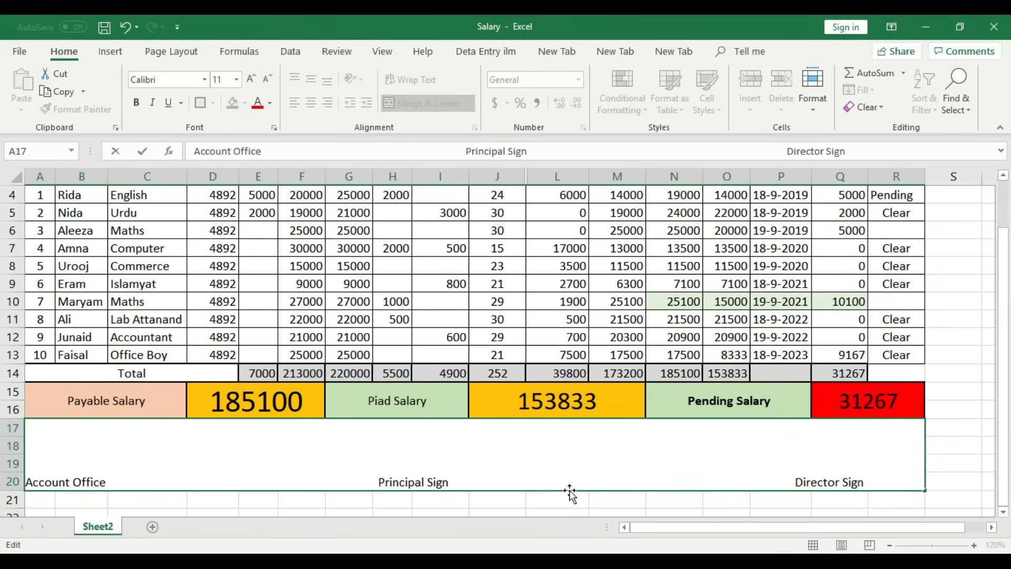
pyautogui.click(951, 442)
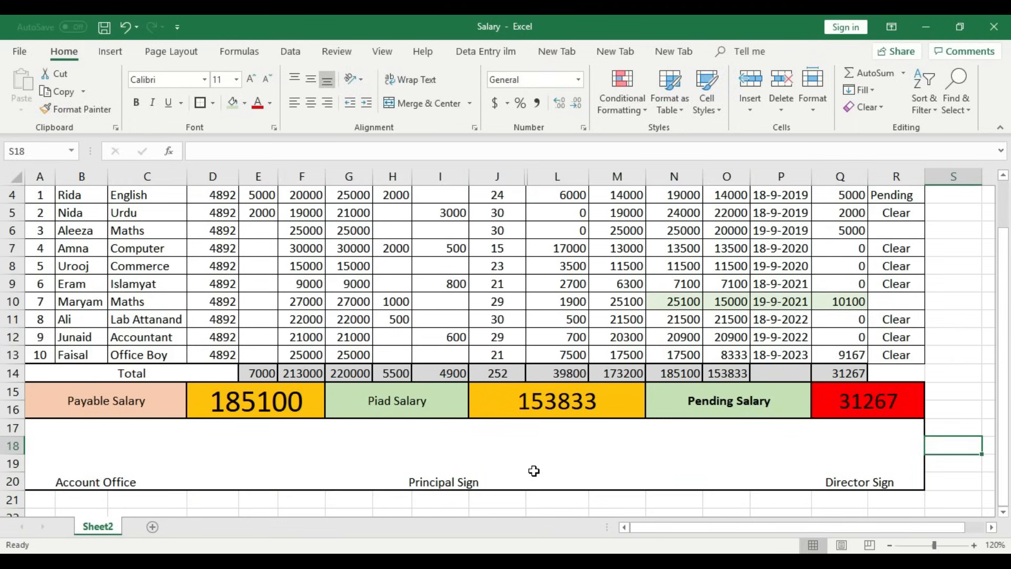
# - Enlarge the signature captions to font size 14
pyautogui.click(115, 462)
pyautogui.click(251, 79)
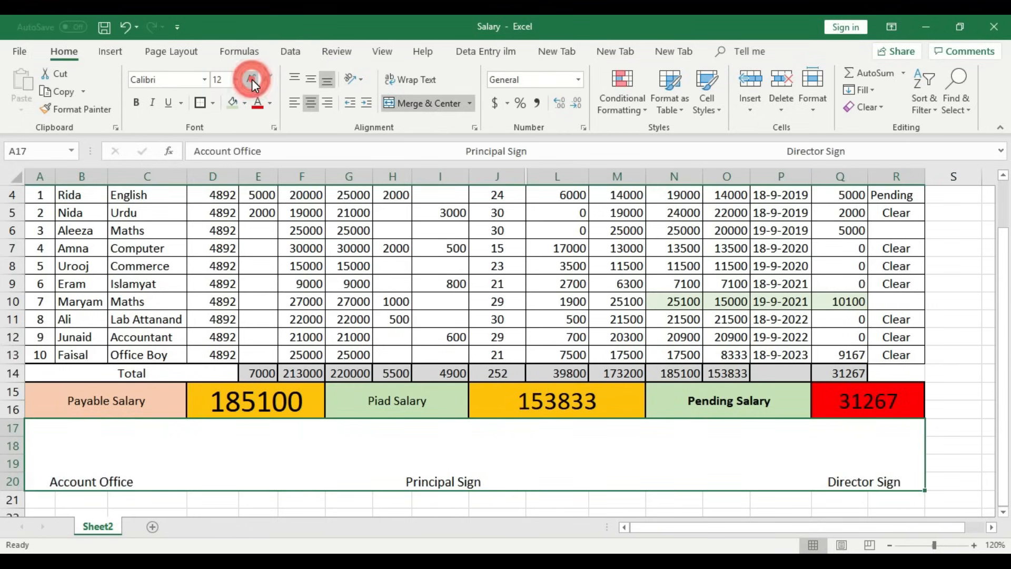
pyautogui.click(252, 79)
# - Remove extra spaces and the line break so Director Sign stays on one line
pyautogui.doubleClick(301, 482)
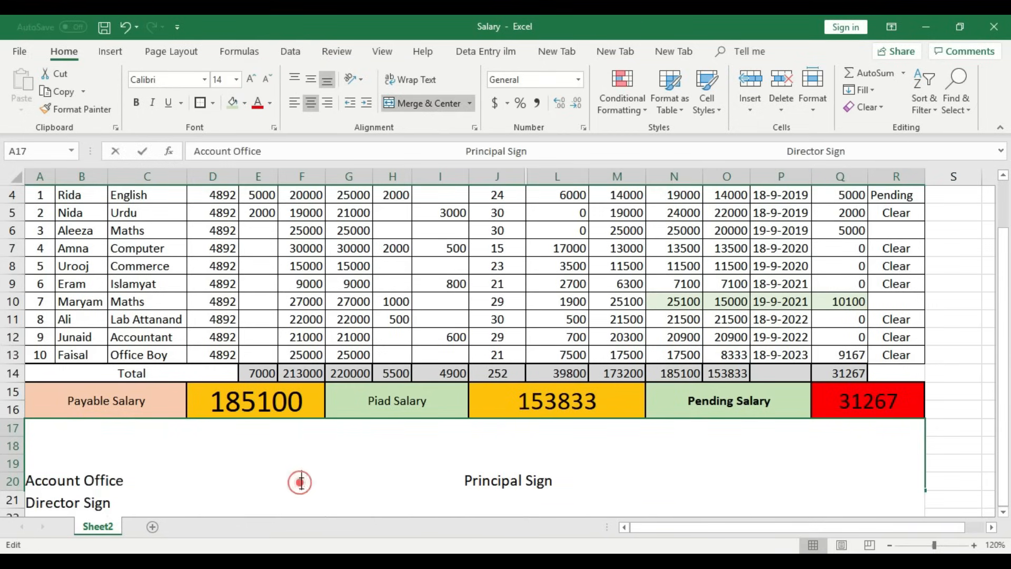
pyautogui.press('BackSpace')
pyautogui.press('BackSpace')
pyautogui.press('BackSpace')
pyautogui.press('BackSpace')
pyautogui.press('BackSpace')
pyautogui.press('BackSpace')
pyautogui.press('BackSpace')
pyautogui.press('BackSpace')
pyautogui.press('BackSpace')
pyautogui.press('BackSpace')
pyautogui.press('BackSpace')
pyautogui.press('BackSpace')
pyautogui.press('BackSpace')
pyautogui.press('BackSpace')
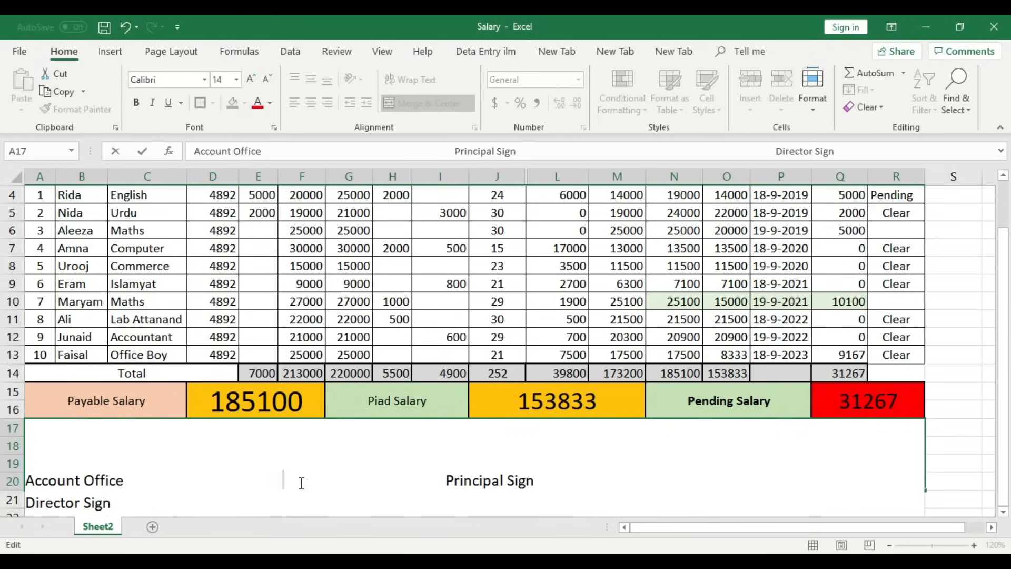
pyautogui.press('BackSpace')
pyautogui.press('BackSpace')
pyautogui.press('BackSpace')
pyautogui.press('BackSpace')
pyautogui.press('BackSpace')
pyautogui.press('BackSpace')
pyautogui.press('BackSpace')
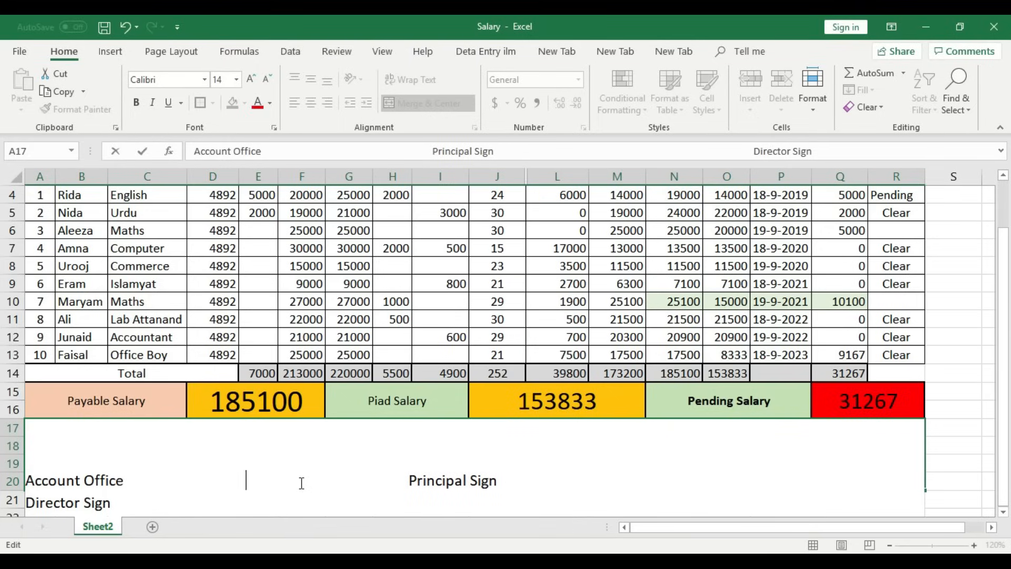
pyautogui.press('BackSpace')
pyautogui.press('BackSpace')
pyautogui.press('BackSpace')
pyautogui.press('BackSpace')
pyautogui.press('BackSpace')
pyautogui.press('BackSpace')
pyautogui.press('BackSpace')
pyautogui.press('BackSpace')
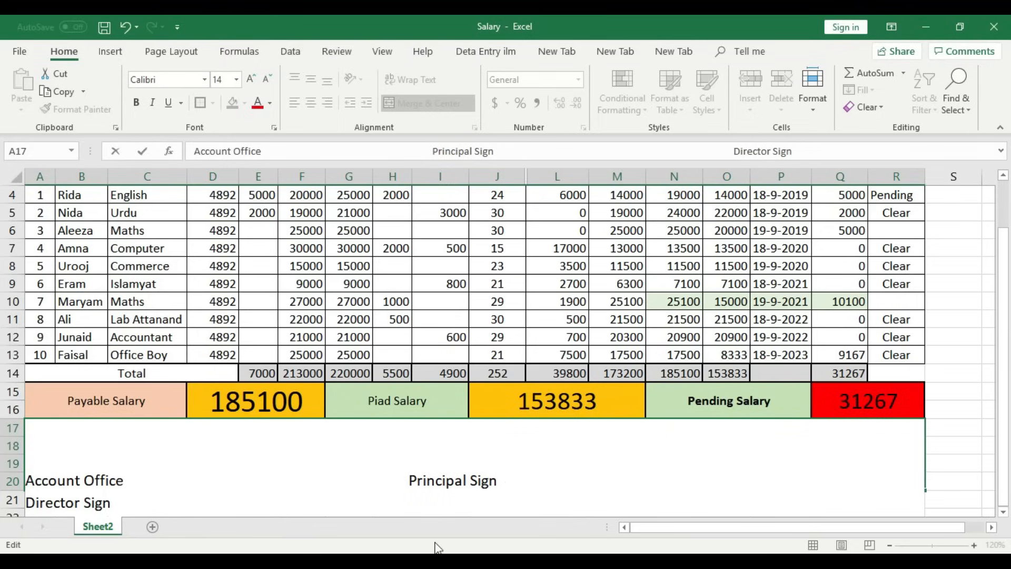
pyautogui.click(27, 505)
pyautogui.press('BackSpace')
pyautogui.press('BackSpace')
pyautogui.press('BackSpace')
pyautogui.press('BackSpace')
pyautogui.press('BackSpace')
pyautogui.press('BackSpace')
pyautogui.press('BackSpace')
pyautogui.press('BackSpace')
pyautogui.press('BackSpace')
pyautogui.press('BackSpace')
pyautogui.press('BackSpace')
pyautogui.press('BackSpace')
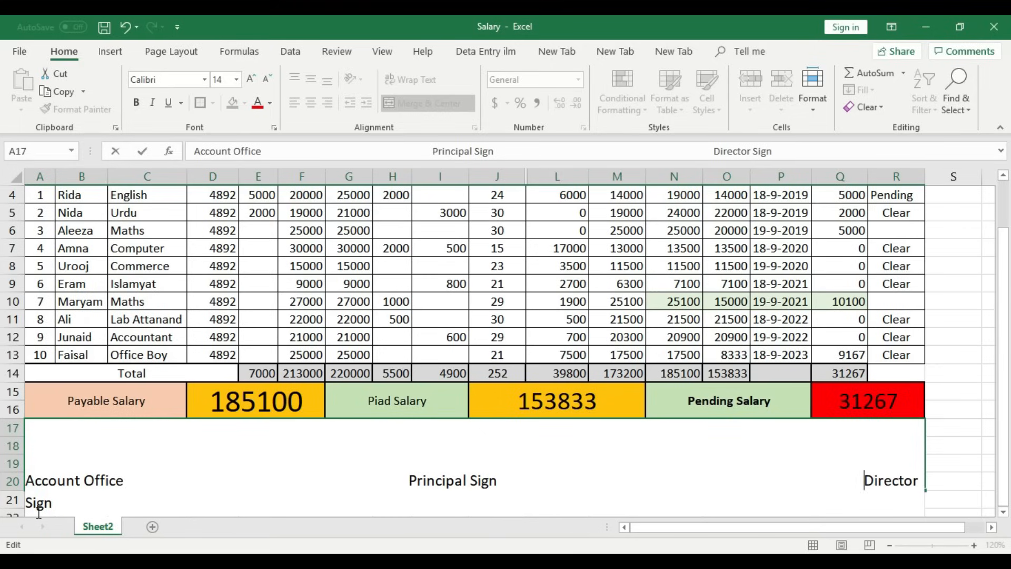
pyautogui.press('BackSpace')
pyautogui.press('BackSpace')
pyautogui.press('BackSpace')
pyautogui.press('BackSpace')
pyautogui.press('BackSpace')
pyautogui.press('BackSpace')
pyautogui.press('BackSpace')
pyautogui.press('BackSpace')
pyautogui.press('BackSpace')
pyautogui.press('BackSpace')
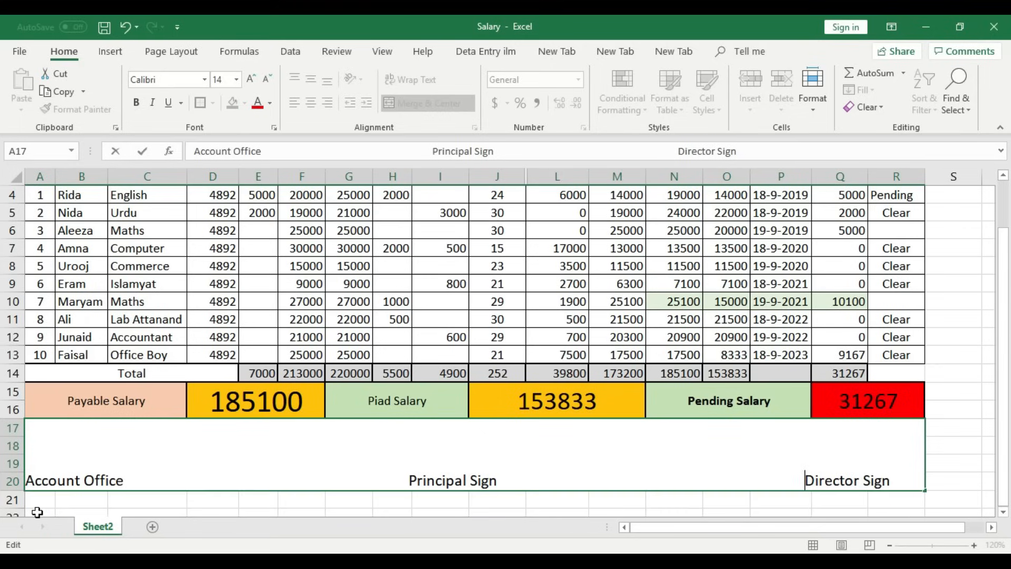
pyautogui.press('BackSpace')
pyautogui.press('BackSpace')
pyautogui.press('BackSpace')
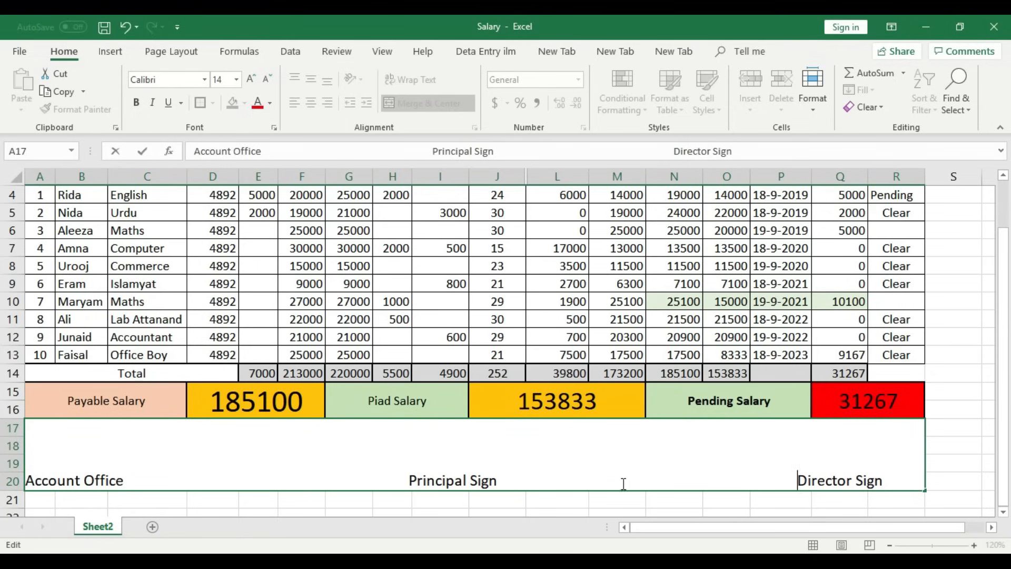
pyautogui.click(970, 442)
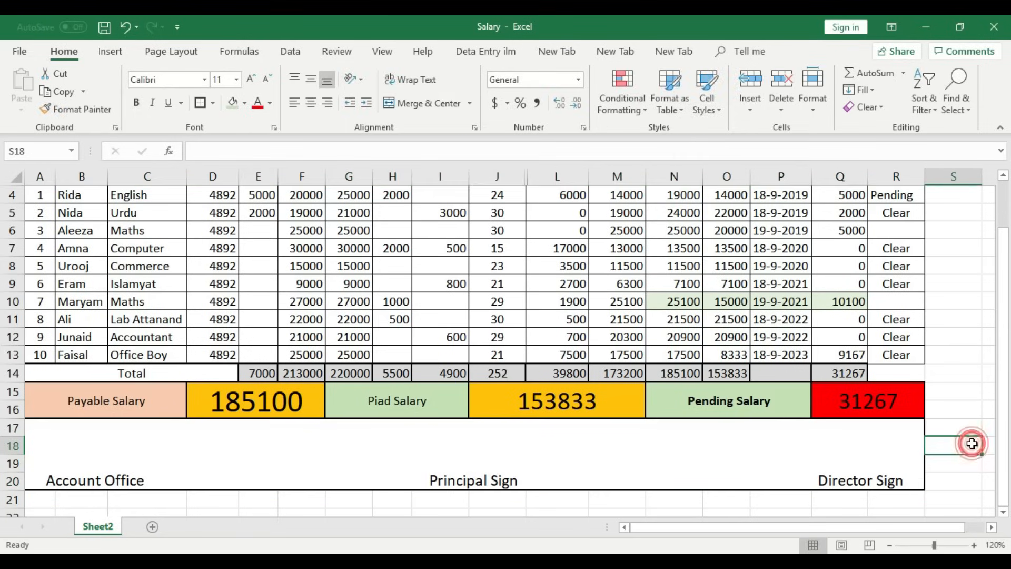
pyautogui.click(115, 473)
pyautogui.click(483, 449)
pyautogui.click(862, 462)
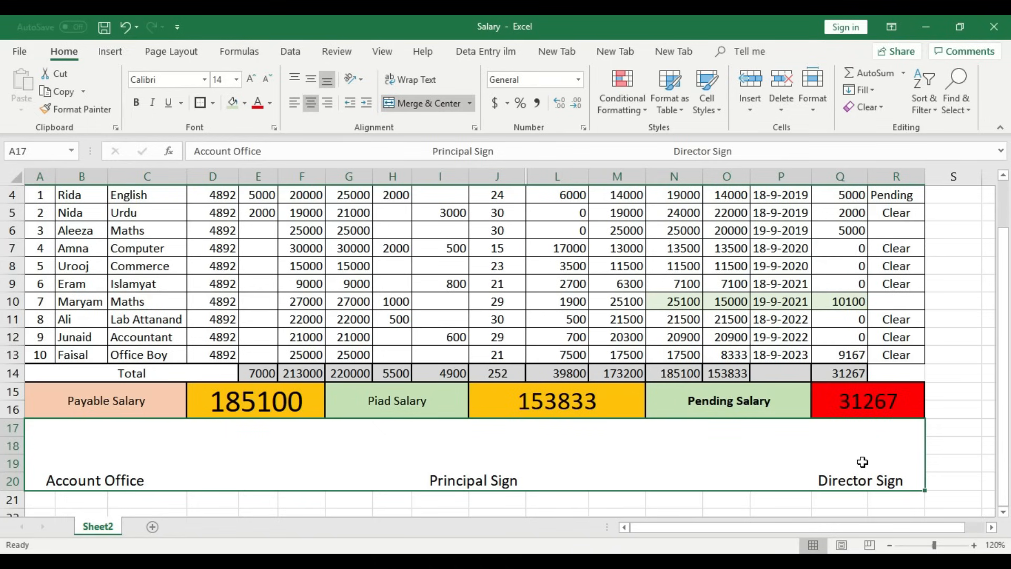
pyautogui.scroll(1, 862, 462)
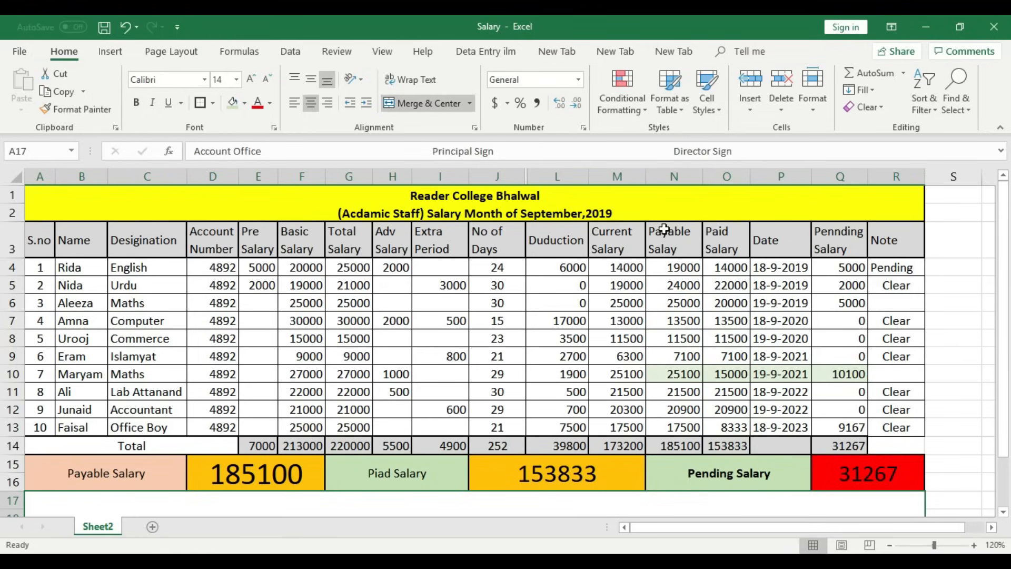
pyautogui.click(853, 269)
pyautogui.moveTo(853, 269); pyautogui.dragTo(854, 428)
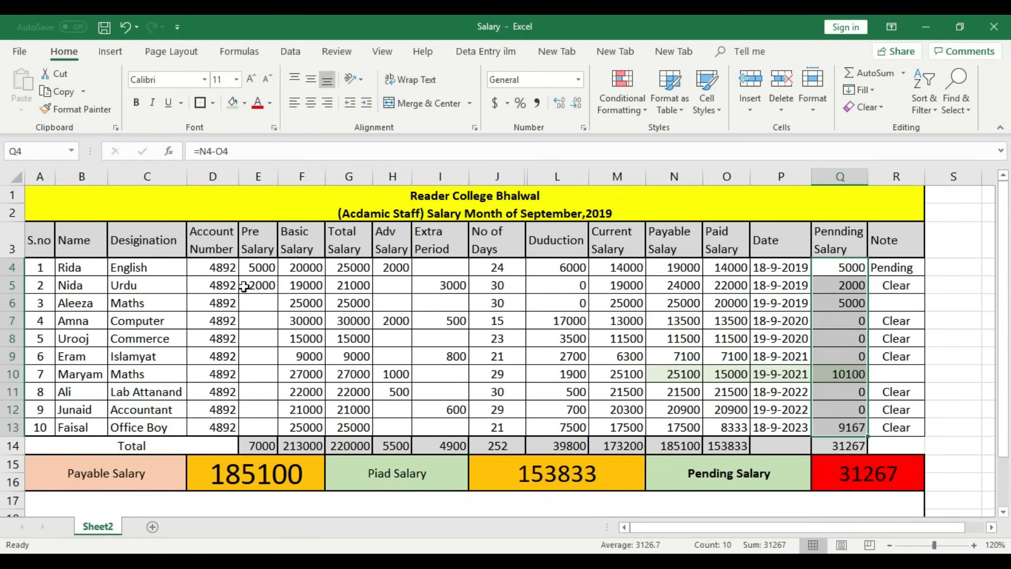
pyautogui.moveTo(261, 267); pyautogui.dragTo(270, 425)
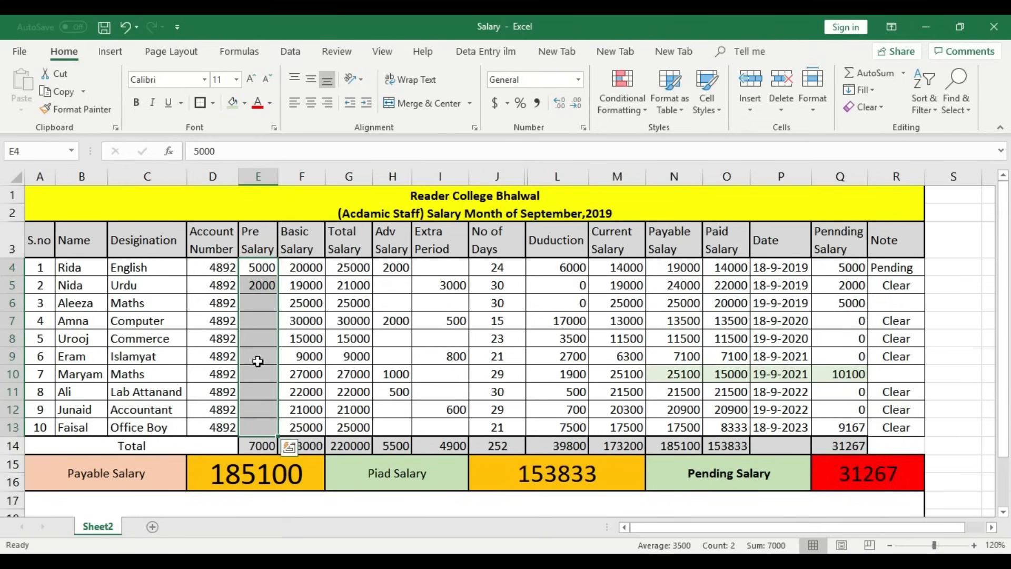
pyautogui.moveTo(501, 267); pyautogui.dragTo(504, 426)
# - Clear the No of Days, Paid Salary and Date, Extra Period and Adv Salary entries
pyautogui.press('Delete')
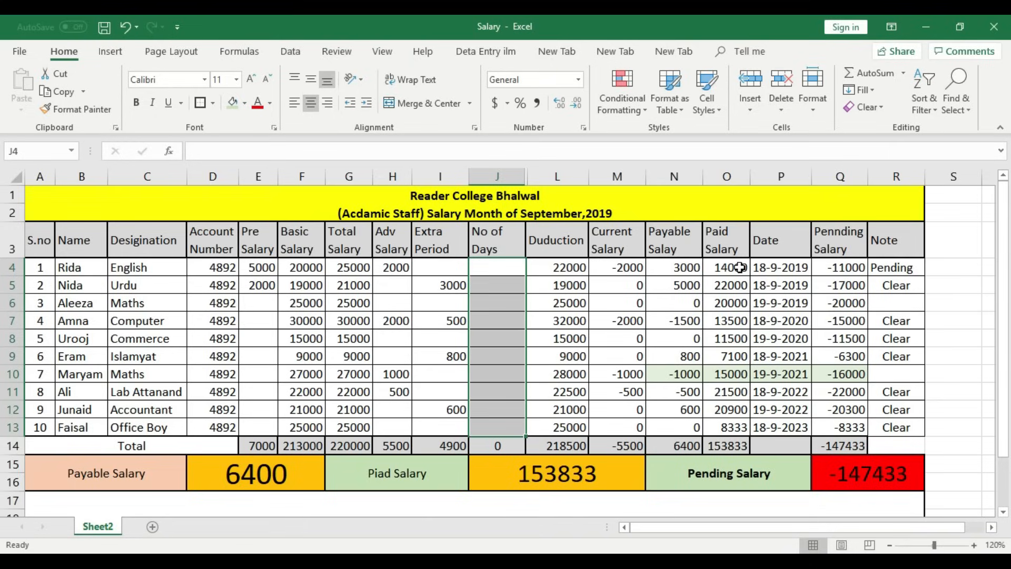
pyautogui.moveTo(740, 268); pyautogui.dragTo(763, 421)
pyautogui.press('Delete')
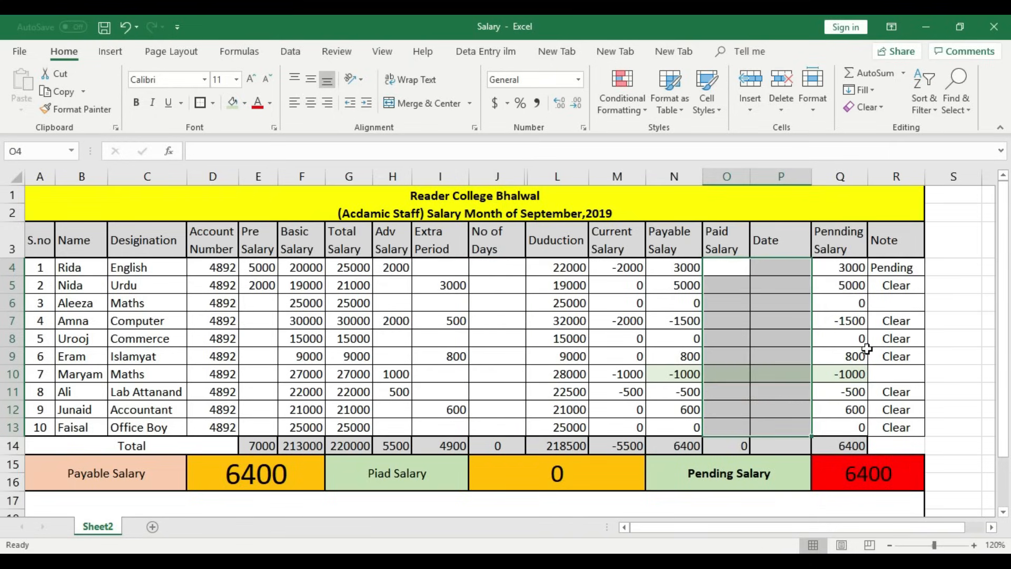
pyautogui.moveTo(440, 267); pyautogui.dragTo(451, 419)
pyautogui.press('Delete')
pyautogui.moveTo(394, 268); pyautogui.dragTo(403, 393)
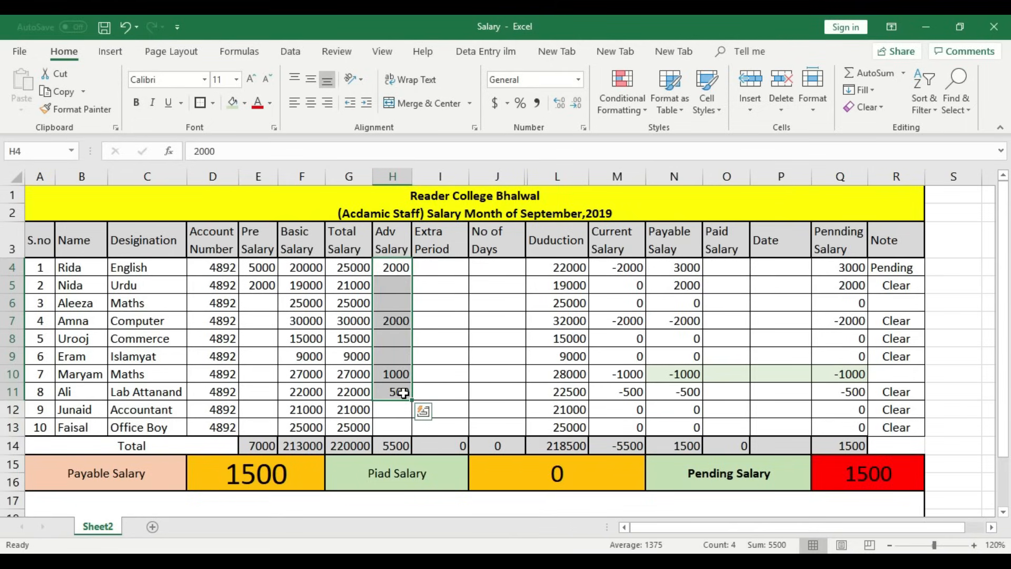
pyautogui.press('Delete')
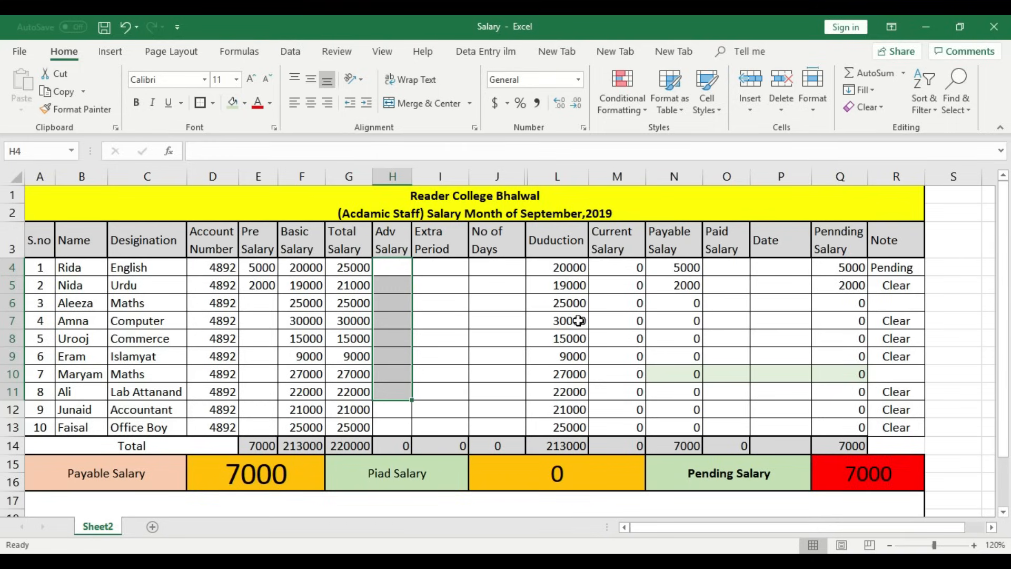
# - Clear the Pre Salary values so the salary totals drop to 0
pyautogui.click(504, 300)
pyautogui.click(504, 390)
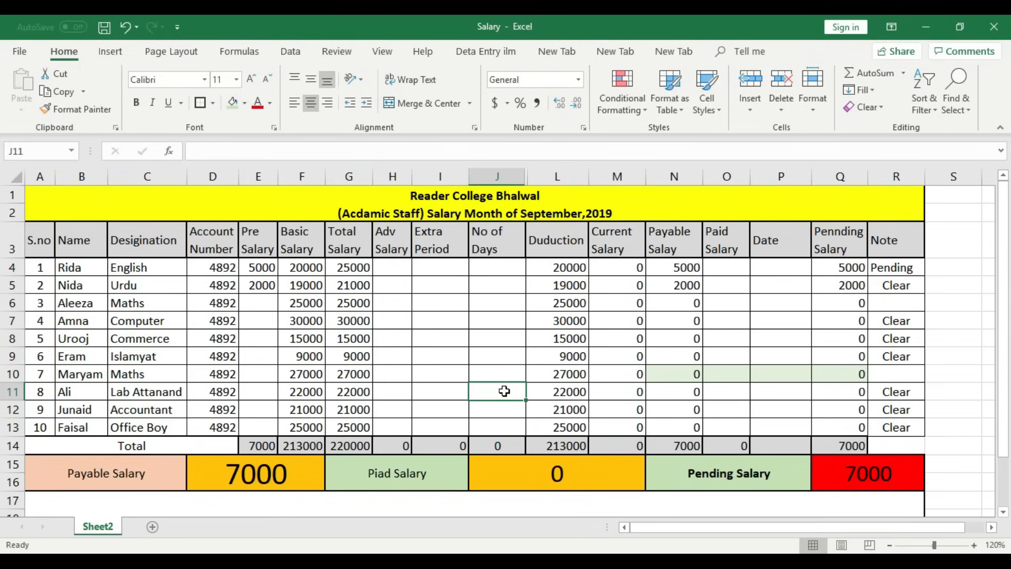
pyautogui.click(497, 344)
pyautogui.click(495, 302)
pyautogui.click(495, 267)
pyautogui.click(493, 296)
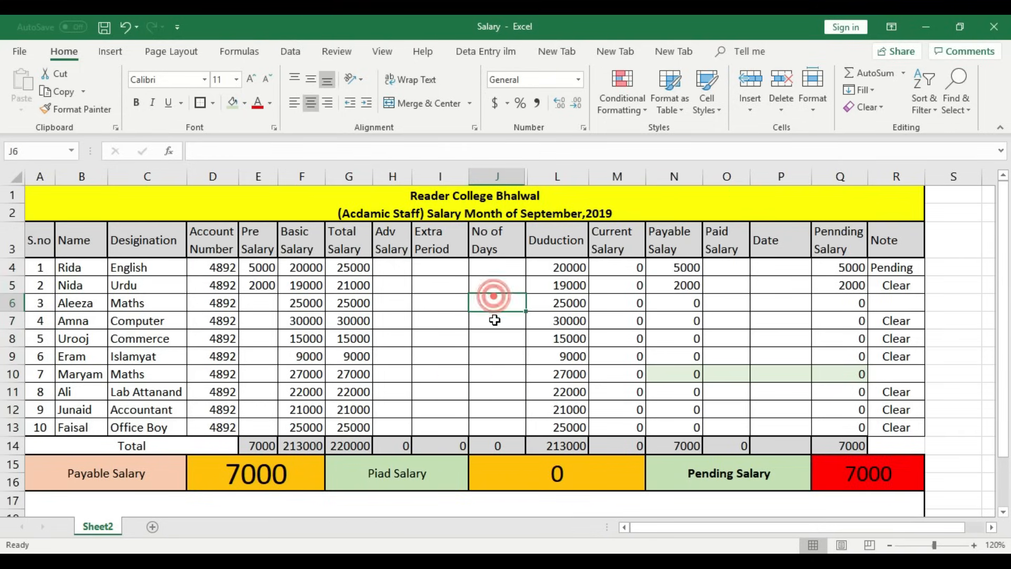
pyautogui.click(496, 270)
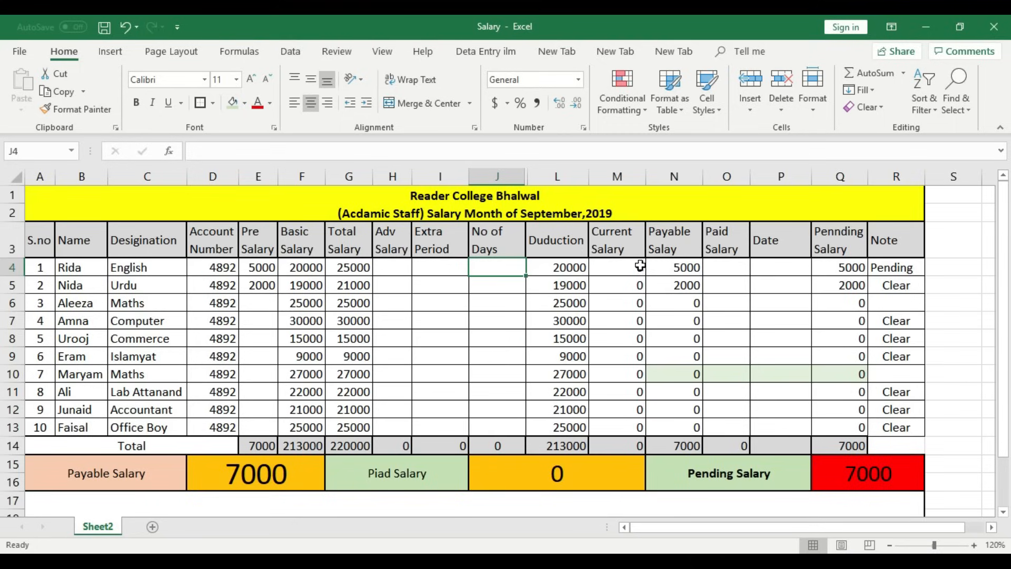
pyautogui.click(687, 270)
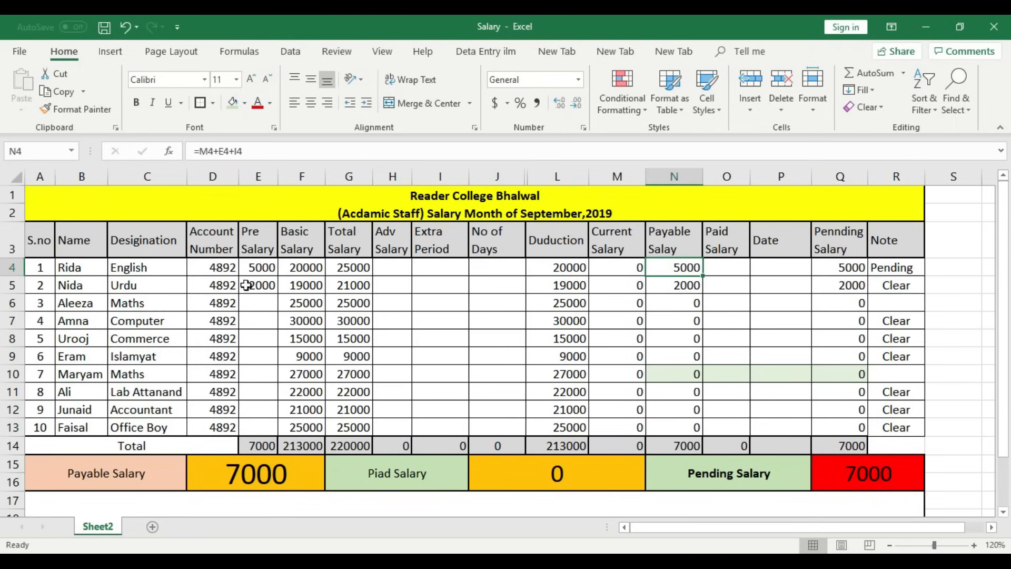
pyautogui.moveTo(270, 267); pyautogui.dragTo(261, 303)
pyautogui.press('Delete')
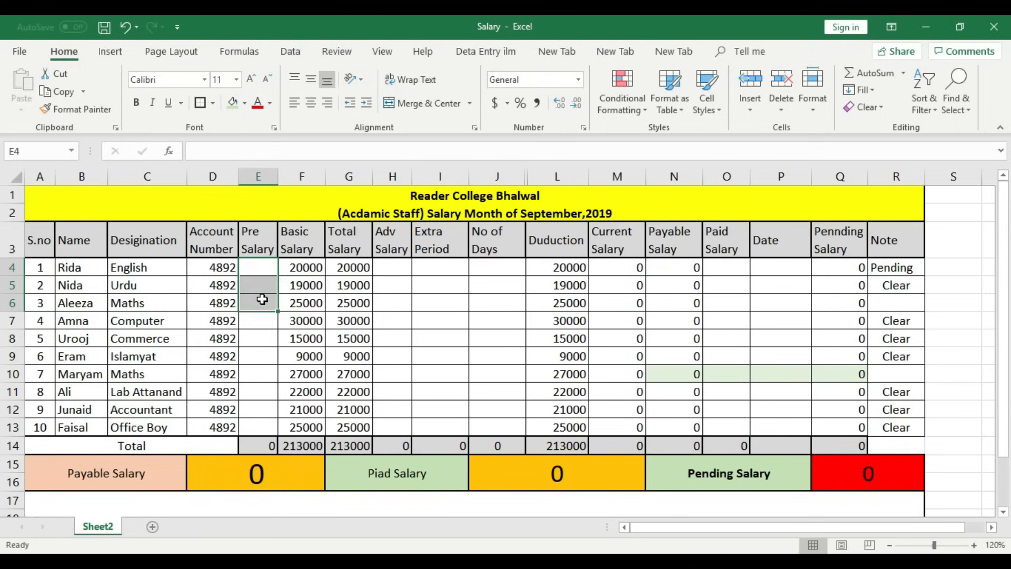
# - Select the No of Days and Pre Salary cells for all ten staff
pyautogui.click(505, 323)
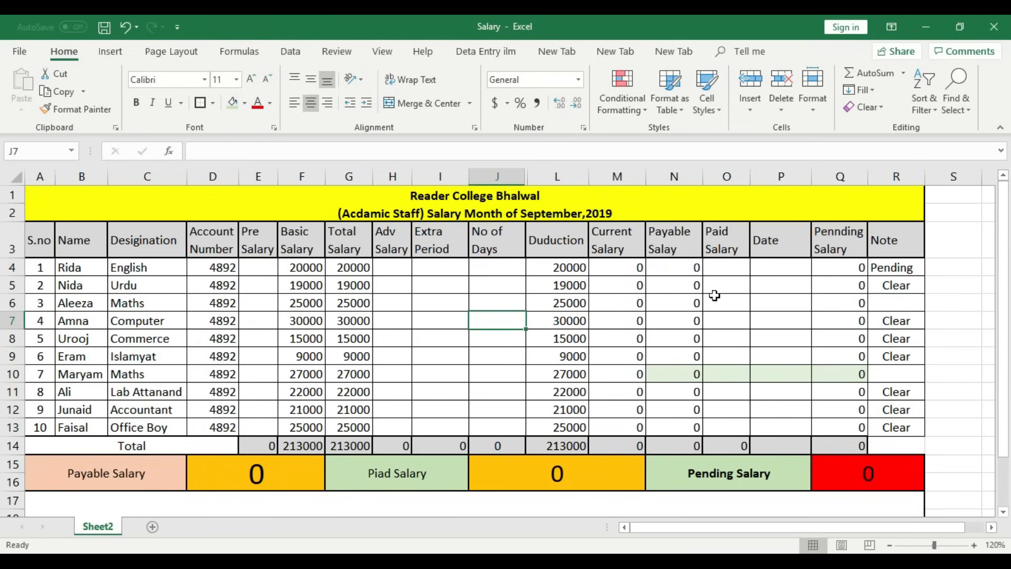
pyautogui.moveTo(511, 271); pyautogui.dragTo(513, 429)
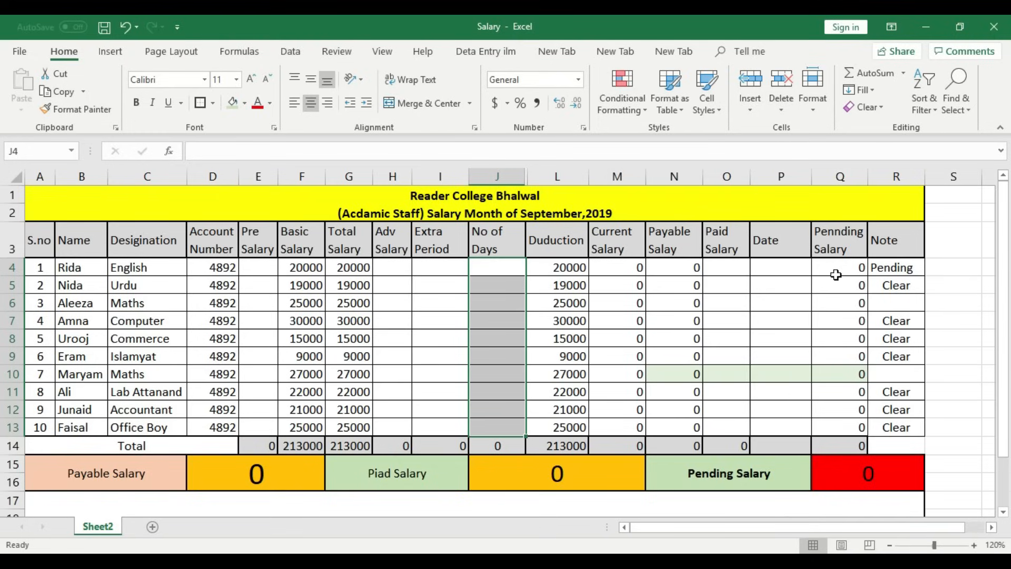
pyautogui.moveTo(250, 264); pyautogui.dragTo(262, 426)
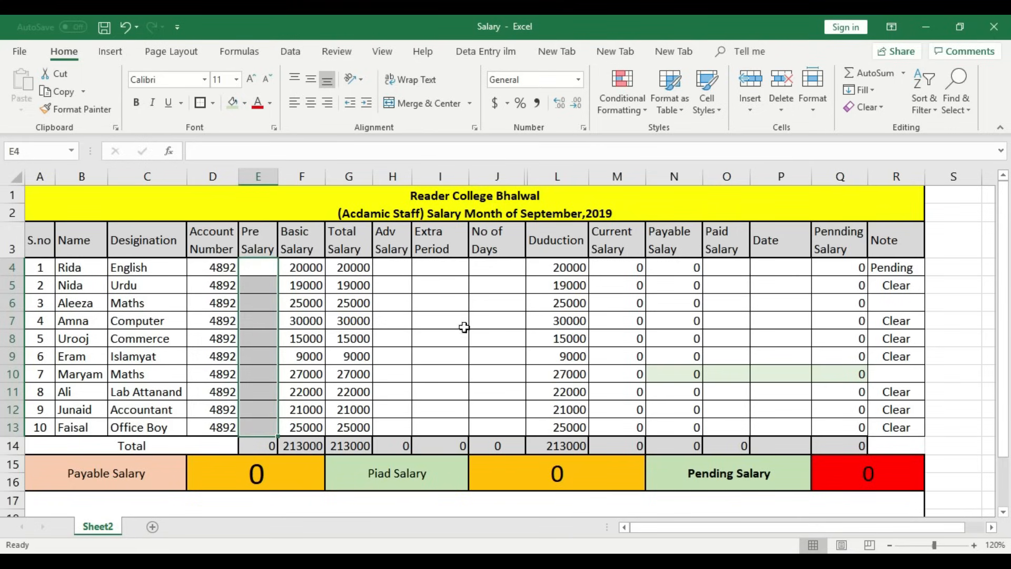
# - Enter No of Days 30, 30, 30, 30 and 25 in cells J4 through J8
pyautogui.click(507, 275)
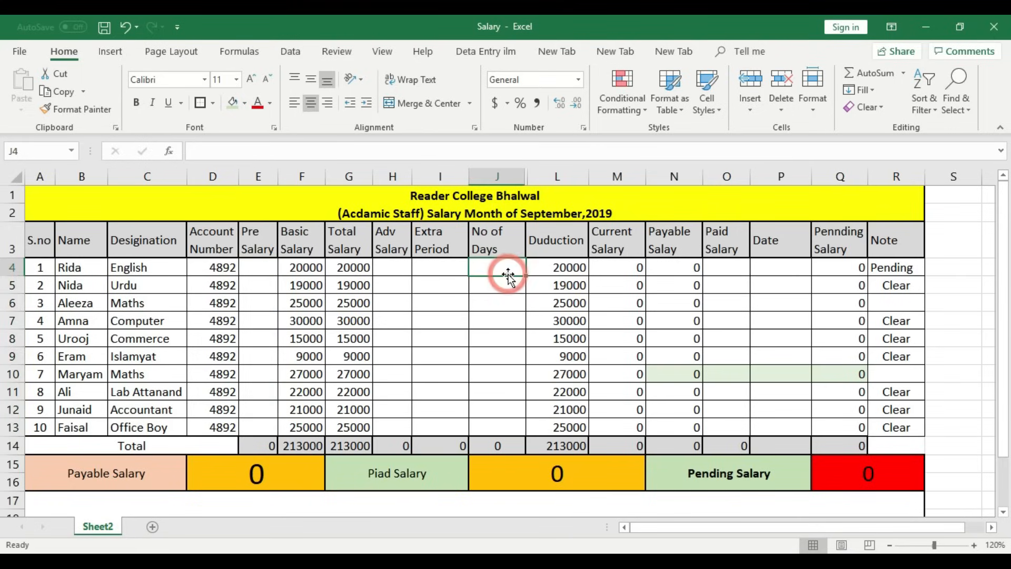
pyautogui.write('30')
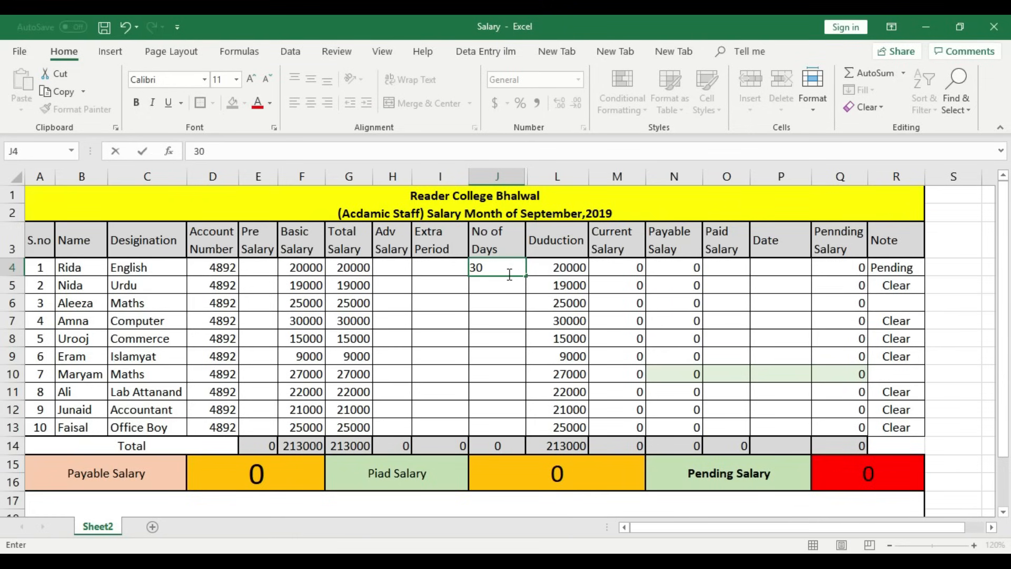
pyautogui.press('Return')
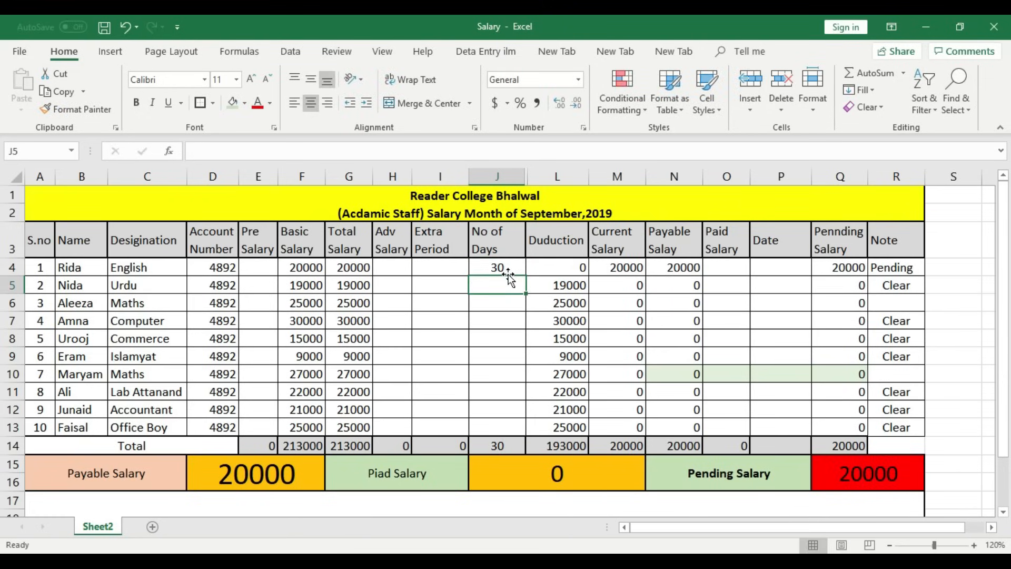
pyautogui.write('30')
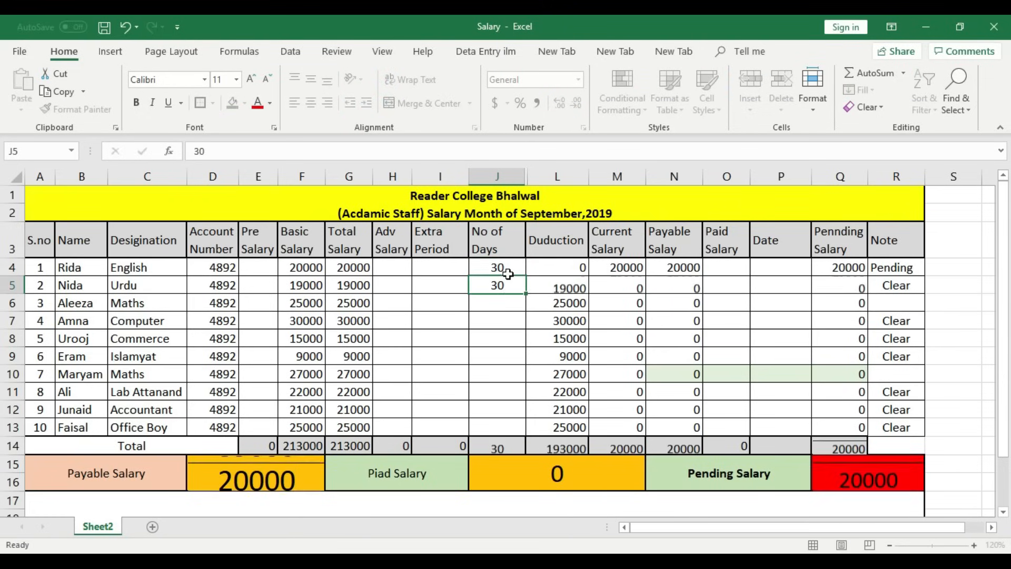
pyautogui.press('Return')
pyautogui.write('3')
pyautogui.press('Return')
pyautogui.write('30')
pyautogui.press('Return')
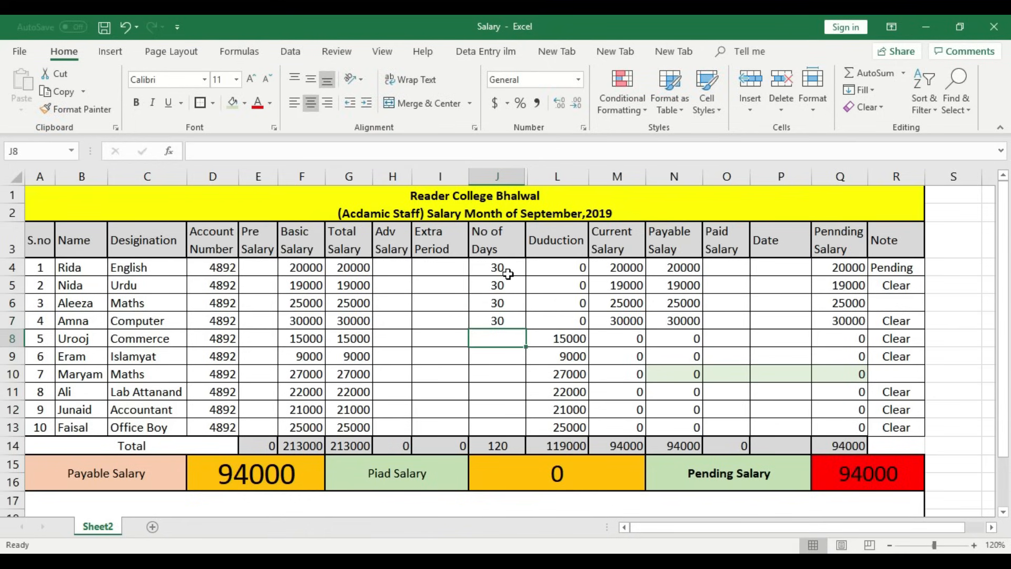
pyautogui.write('25')
pyautogui.press('Return')
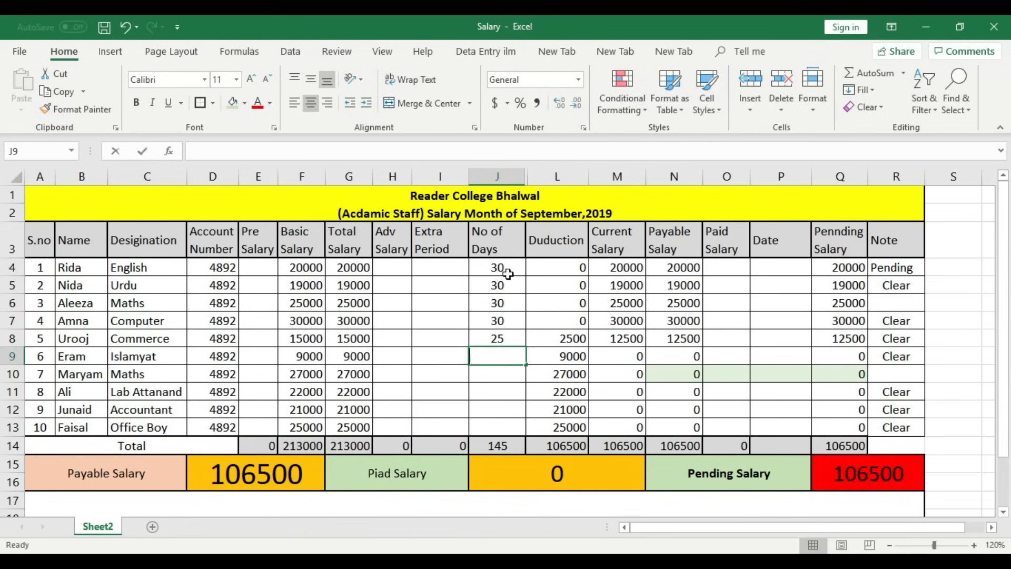
# - Enter 20, 30, 30, 29 and 21 days in J9–J13, correcting J11 from 35 to 30
pyautogui.write('20')
pyautogui.press('Return')
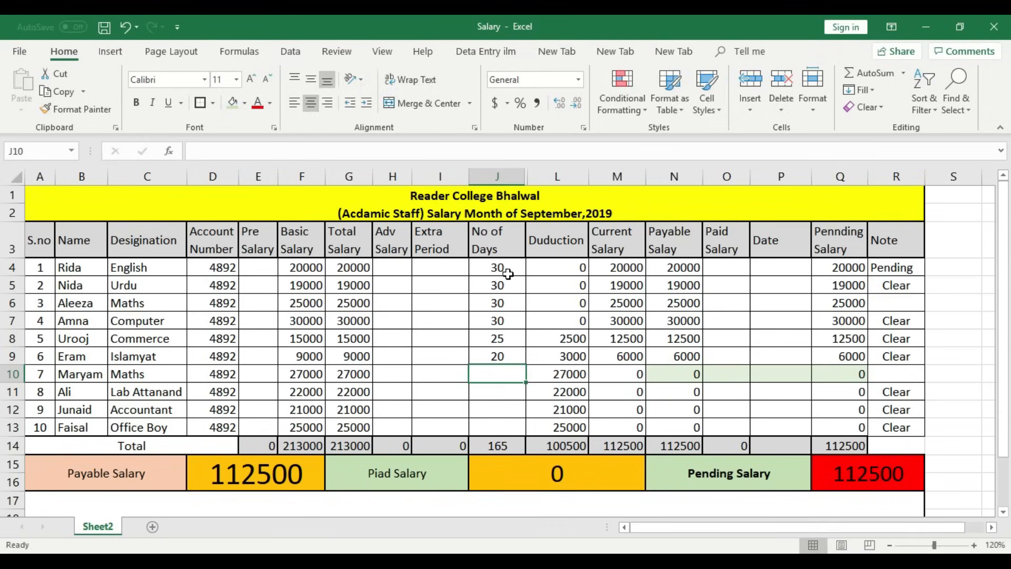
pyautogui.write('30')
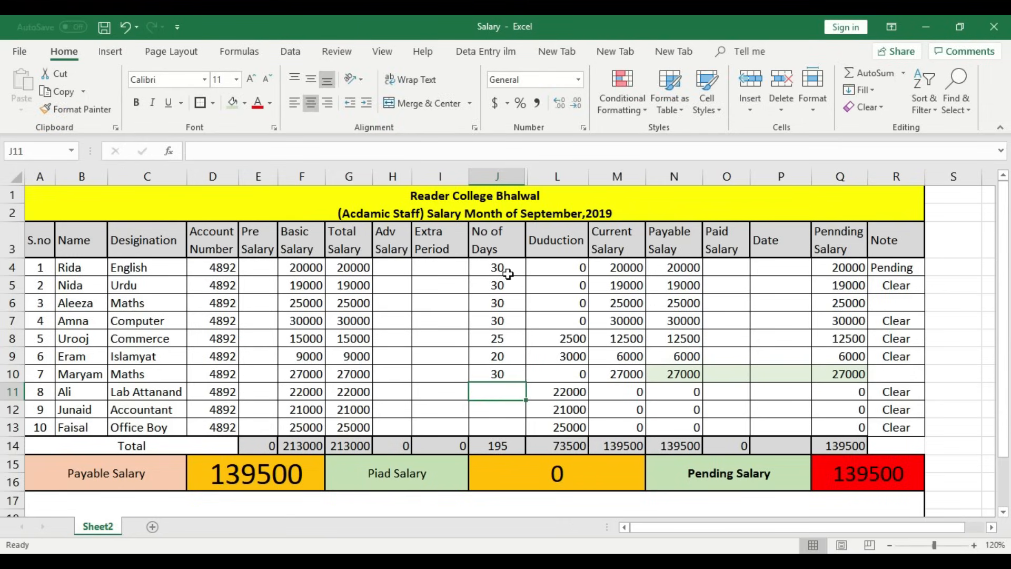
pyautogui.write('35')
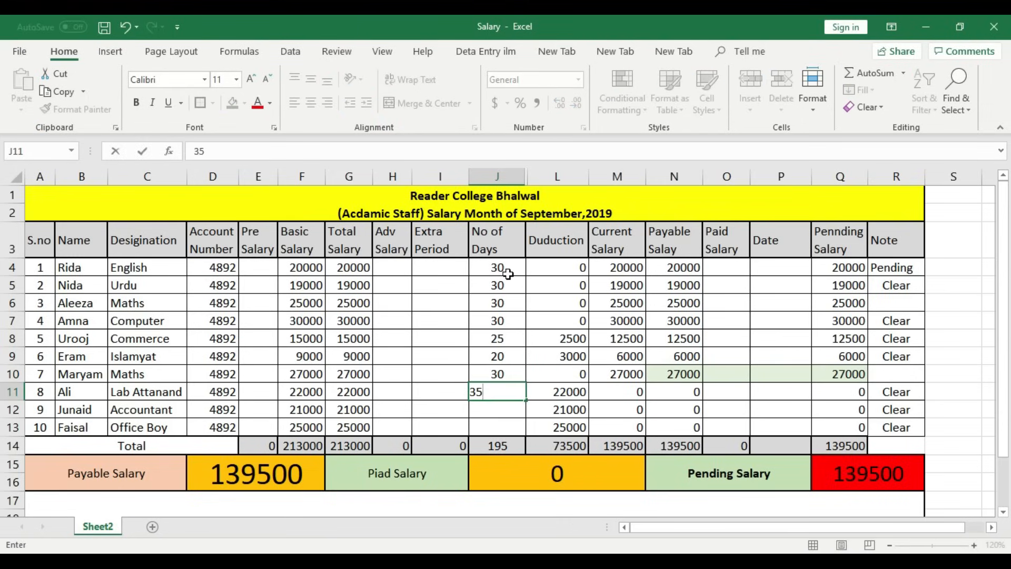
pyautogui.press('Return')
pyautogui.write('29')
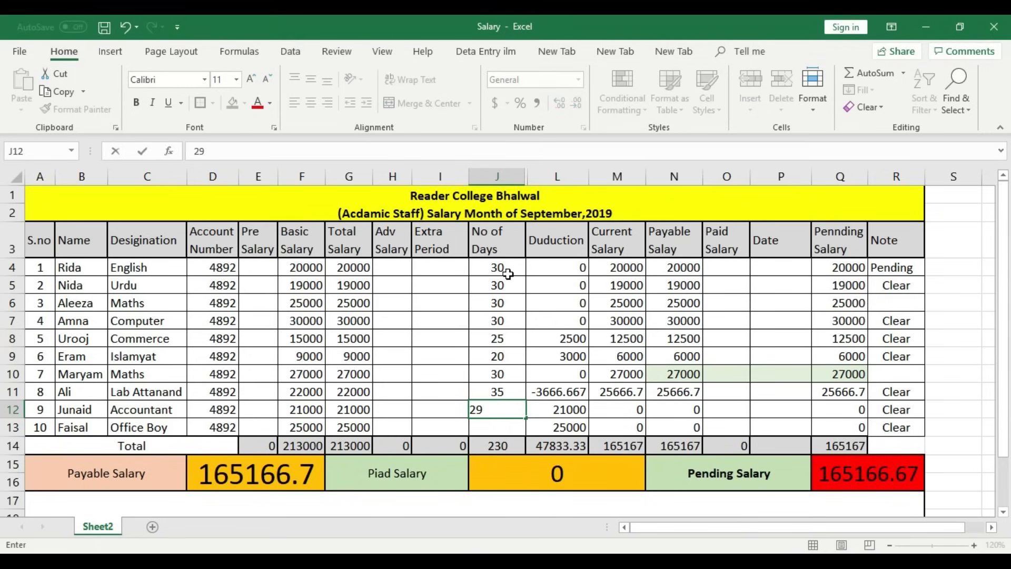
pyautogui.press('Return')
pyautogui.press('Up')
pyautogui.press('Up')
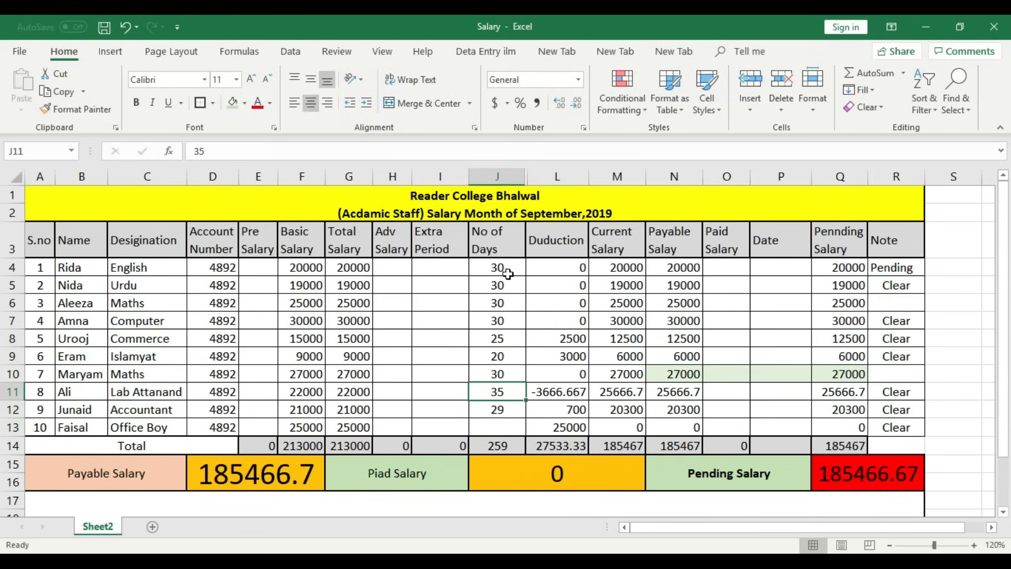
pyautogui.write('30')
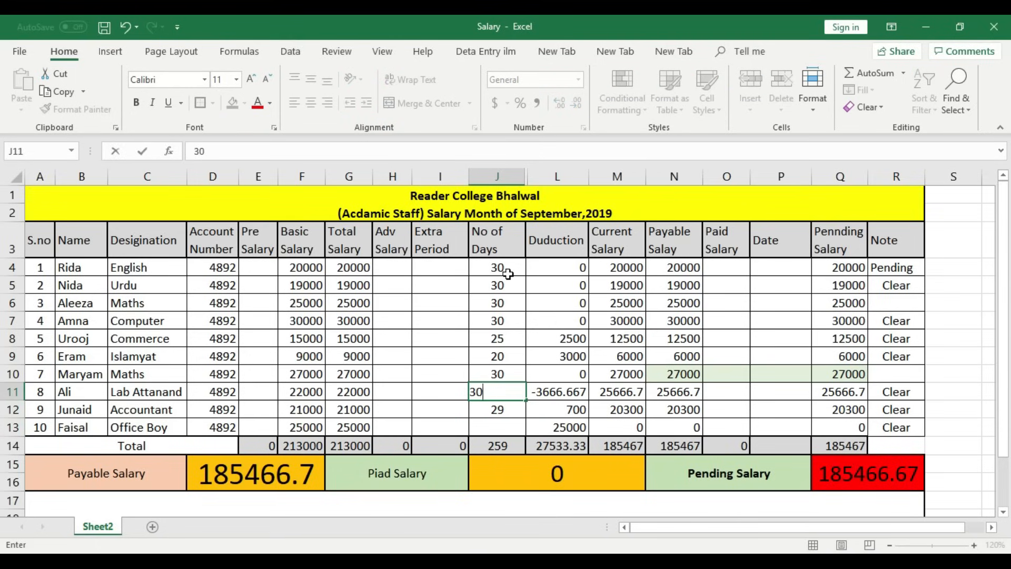
pyautogui.press('Return')
pyautogui.press('Return')
pyautogui.write('21')
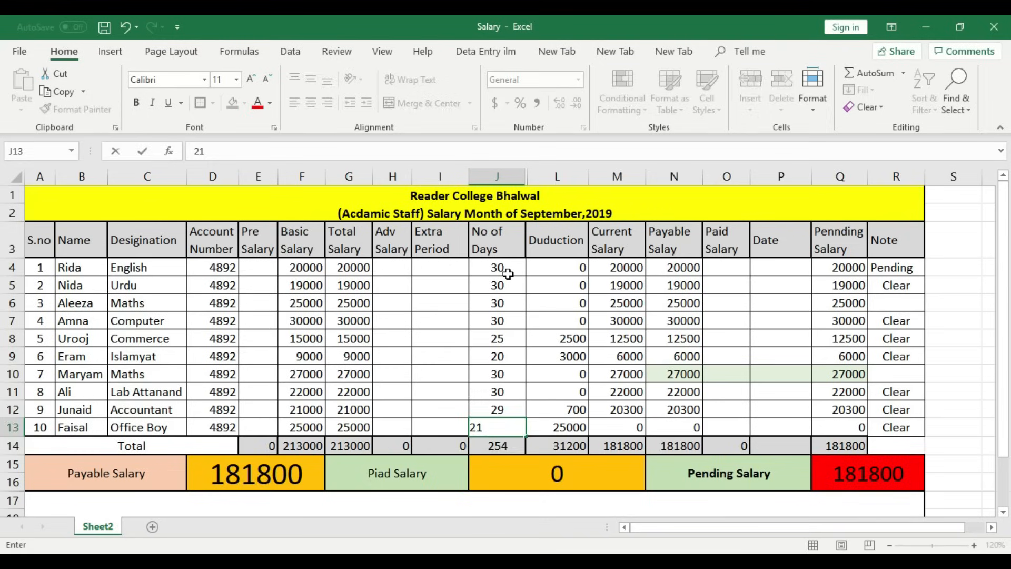
pyautogui.press('Return')
pyautogui.press('Up')
pyautogui.press('Up')
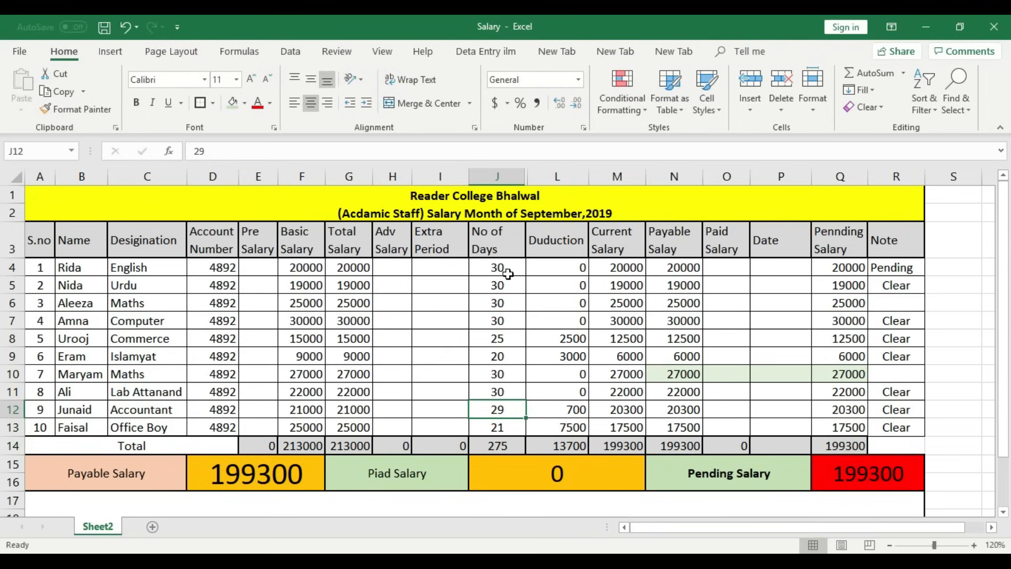
pyautogui.press('Up')
pyautogui.press('Up')
pyautogui.press('Up')
pyautogui.press('Up')
pyautogui.press('Up')
pyautogui.press('Up')
pyautogui.press('Up')
pyautogui.press('Up')
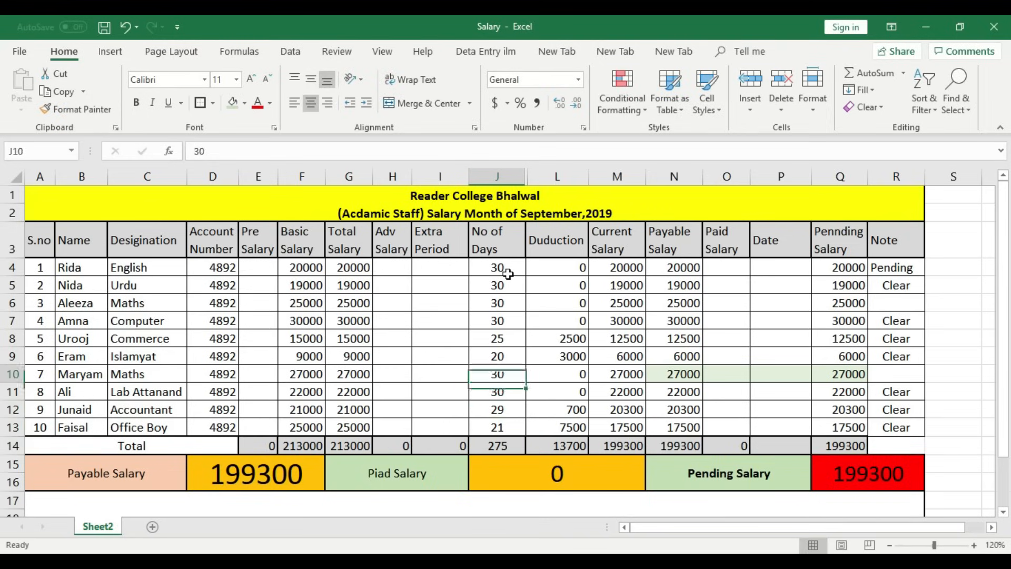
pyautogui.press('Down')
pyautogui.press('Down')
pyautogui.press('Down')
pyautogui.press('Down')
pyautogui.press('Down')
pyautogui.press('Down')
pyautogui.press('Down')
pyautogui.press('Down')
pyautogui.press('Down')
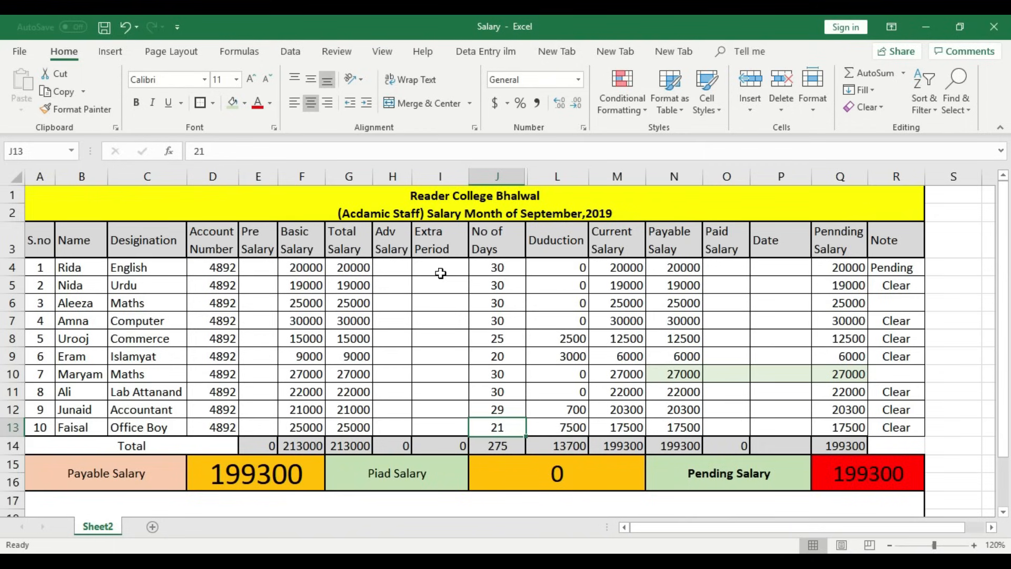
# - Enter Pre Salary 4000 in E4 and 2000 in E9
pyautogui.click(260, 270)
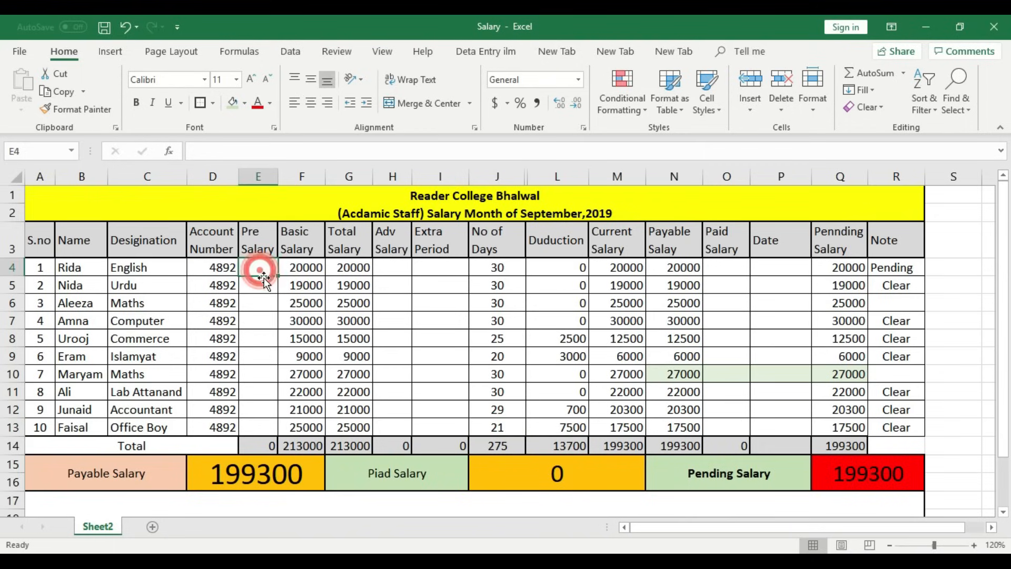
pyautogui.write('4000')
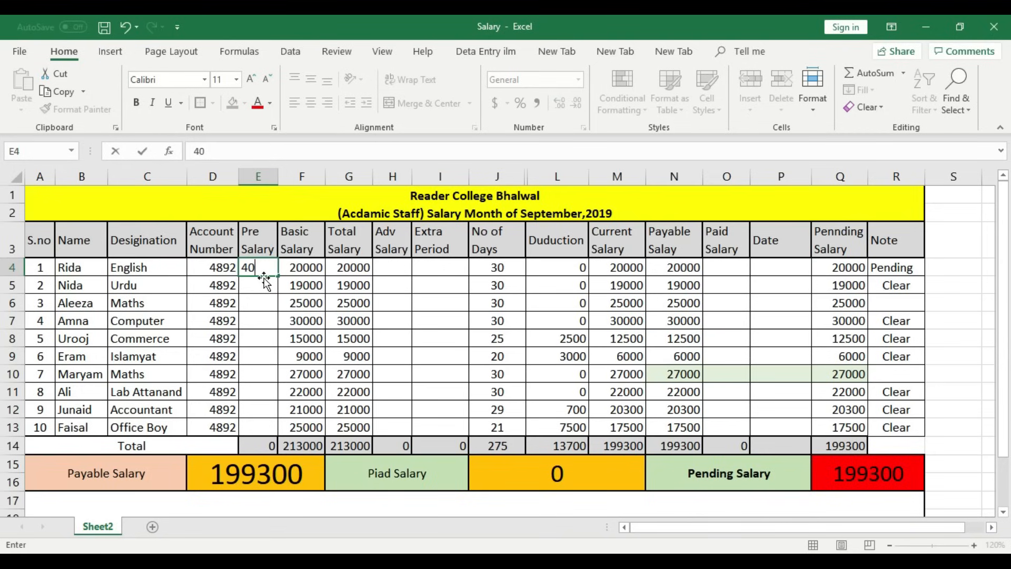
pyautogui.press('Return')
pyautogui.press('Down')
pyautogui.press('Down')
pyautogui.press('Down')
pyautogui.press('Down')
pyautogui.press('Down')
pyautogui.press('Up')
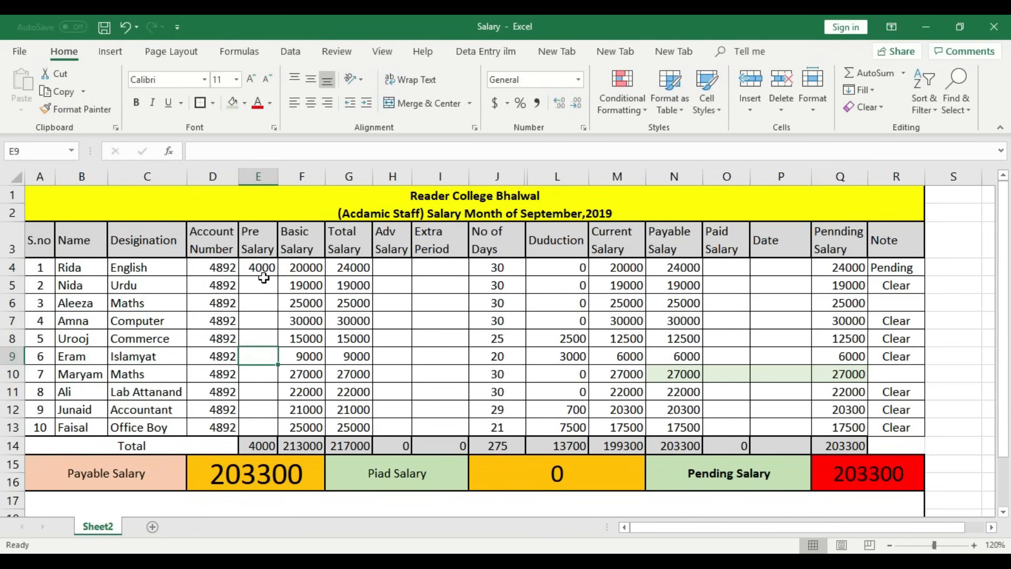
pyautogui.write('2000')
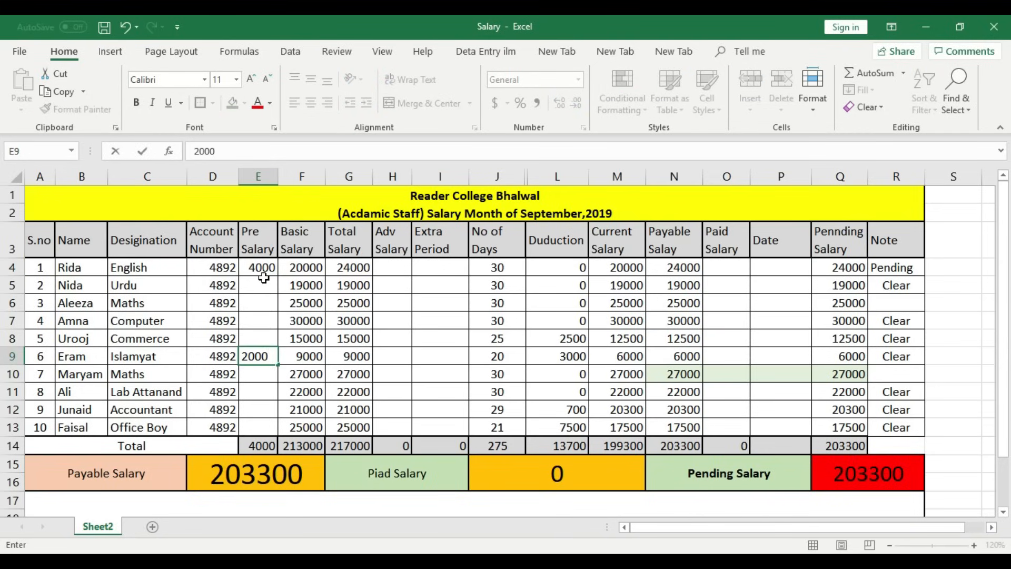
pyautogui.press('Up')
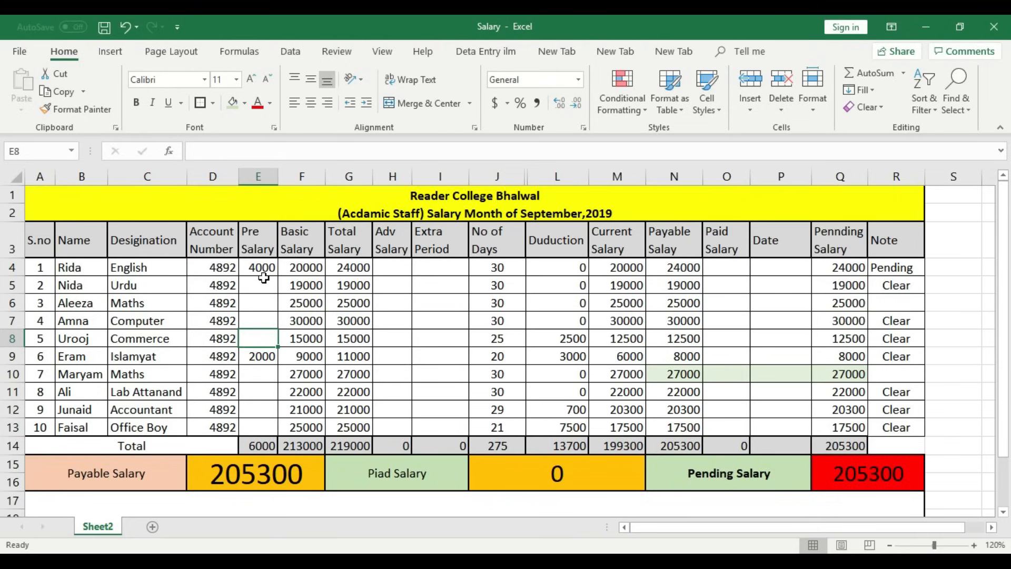
# - Check the updated 205300 totals and save the Salary workbook
pyautogui.press('Up')
pyautogui.press('Up')
pyautogui.press('Up')
pyautogui.press('Up')
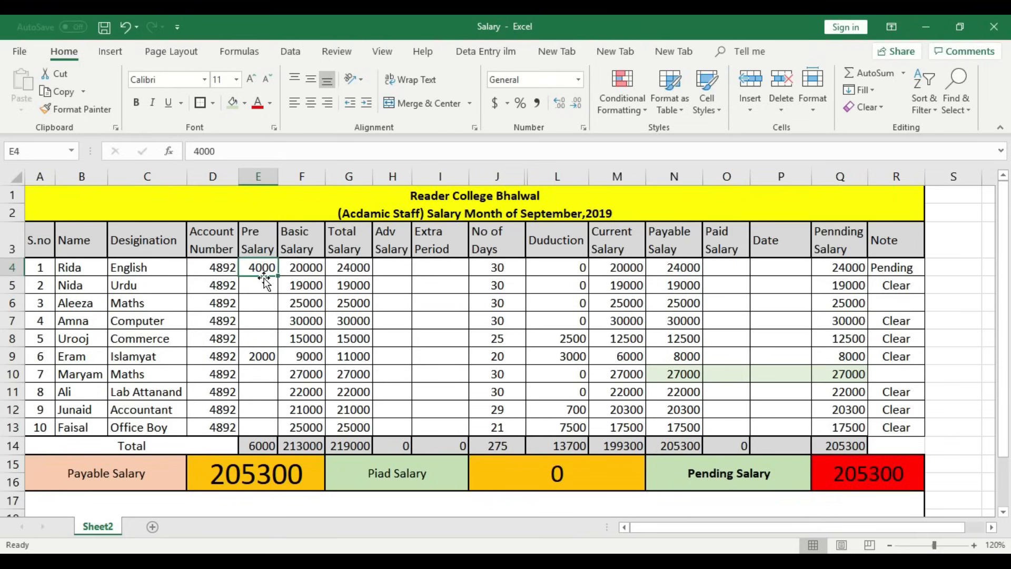
pyautogui.press('Down')
pyautogui.press('Down')
pyautogui.press('Down')
pyautogui.press('Down')
pyautogui.press('Down')
pyautogui.press('Right')
pyautogui.press('Right')
pyautogui.press('Right')
pyautogui.press('Right')
pyautogui.press('Up')
pyautogui.press('Up')
pyautogui.press('Left')
pyautogui.press('Up')
pyautogui.press('Up')
pyautogui.press('Up')
pyautogui.press('Up')
pyautogui.press('Up')
pyautogui.press('Up')
pyautogui.press('Down')
pyautogui.press('Down')
pyautogui.press('Down')
pyautogui.press('Down')
pyautogui.press('Down')
pyautogui.press('Down')
pyautogui.press('Right')
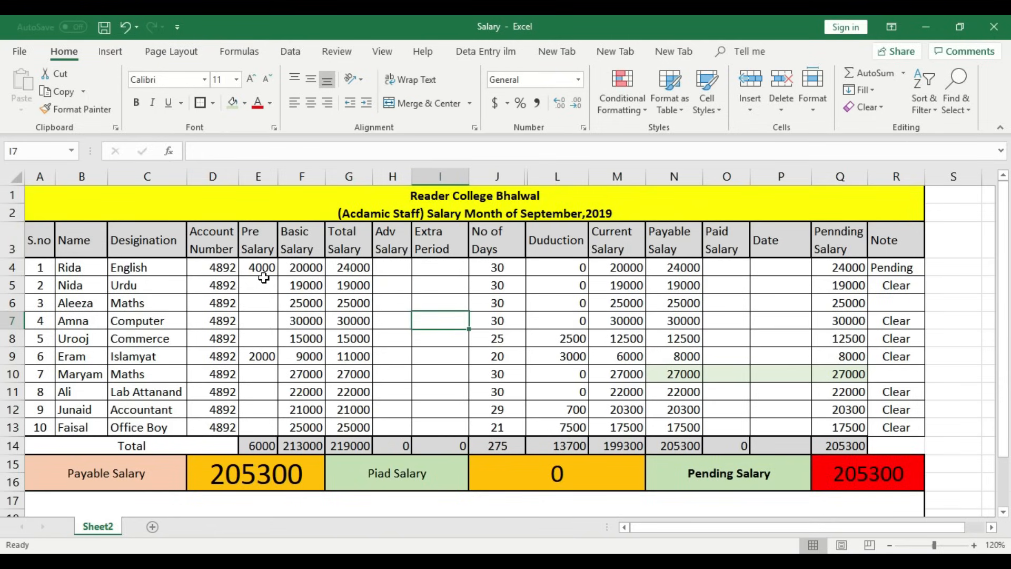
pyautogui.scroll(-1, 263, 277)
pyautogui.scroll(1, 263, 277)
pyautogui.click(104, 26)
# - Minimize both the Salary and August Excel windows, then close the Excel folder window
pyautogui.click(922, 27)
pyautogui.click(922, 26)
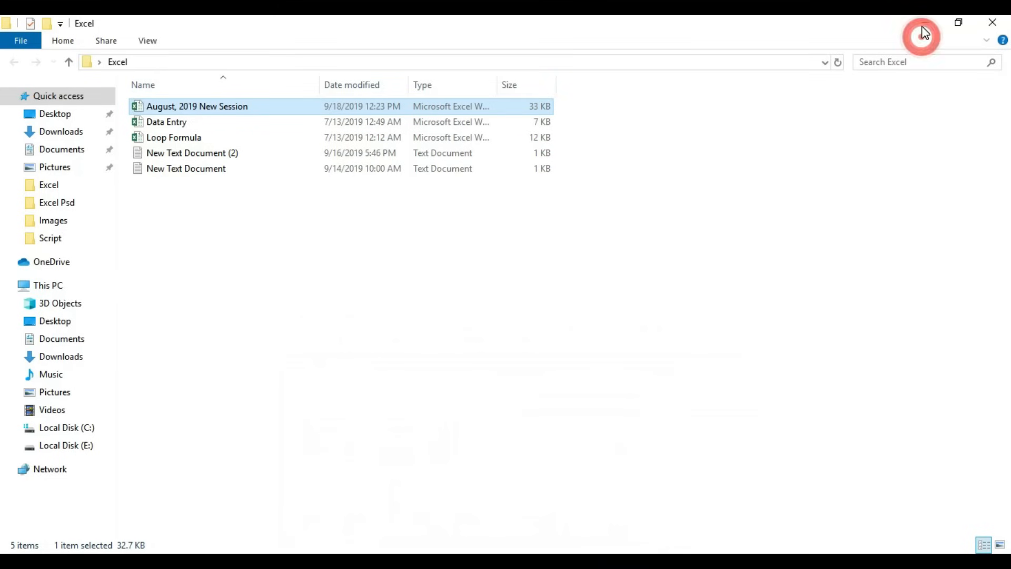
pyautogui.click(990, 21)
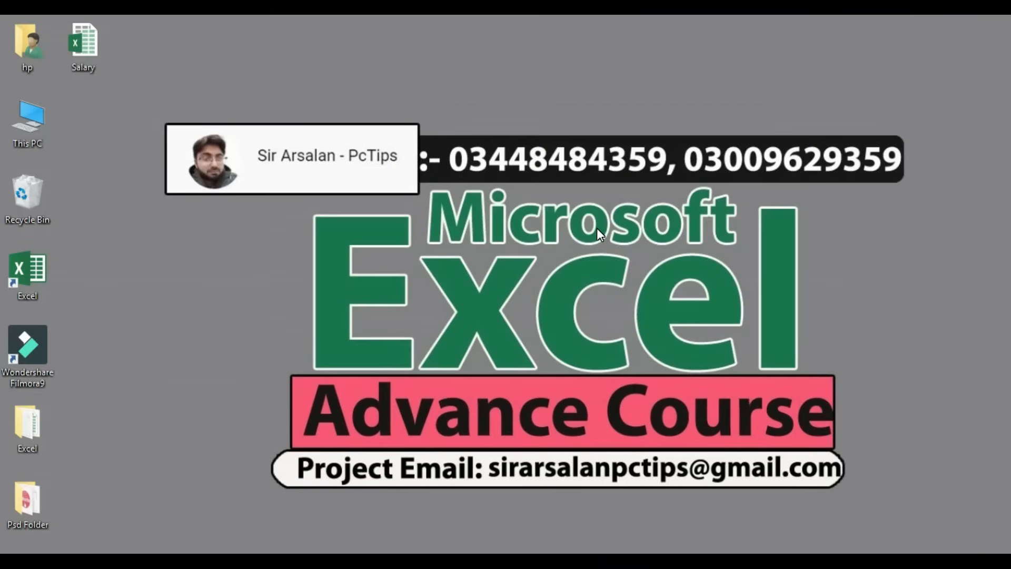